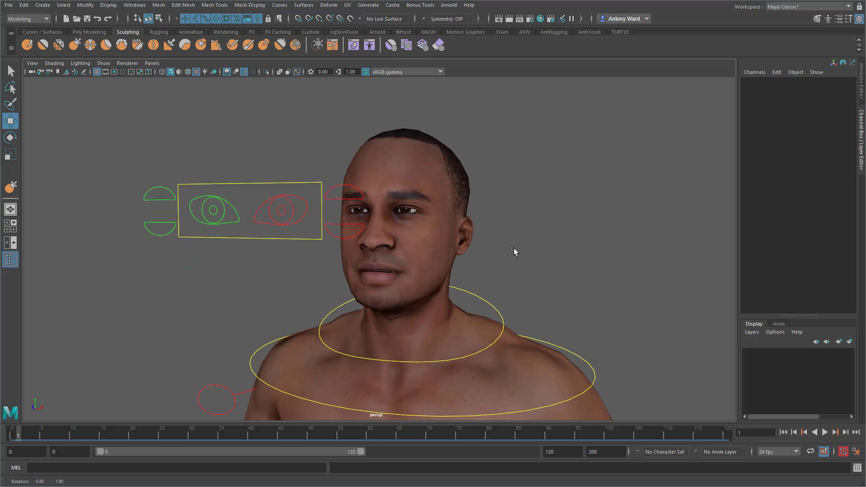
pyautogui.keyDown('alt'); pyautogui.moveTo(510, 265); pyautogui.dragTo(524, 267, button='middle'); pyautogui.keyUp('alt')
pyautogui.keyDown('alt'); pyautogui.moveTo(523, 267); pyautogui.dragTo(524, 264, button='right'); pyautogui.keyUp('alt')
pyautogui.keyDown('alt'); pyautogui.moveTo(523, 264); pyautogui.dragTo(530, 260); pyautogui.keyUp('alt')
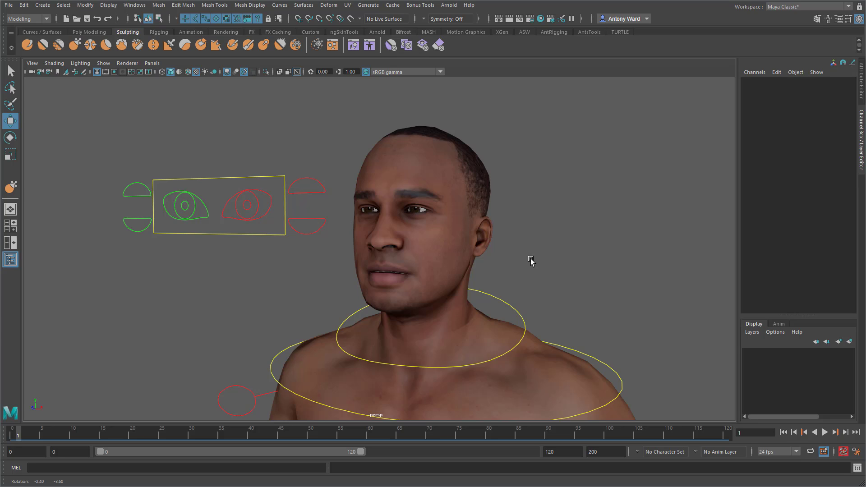
pyautogui.click(234, 234)
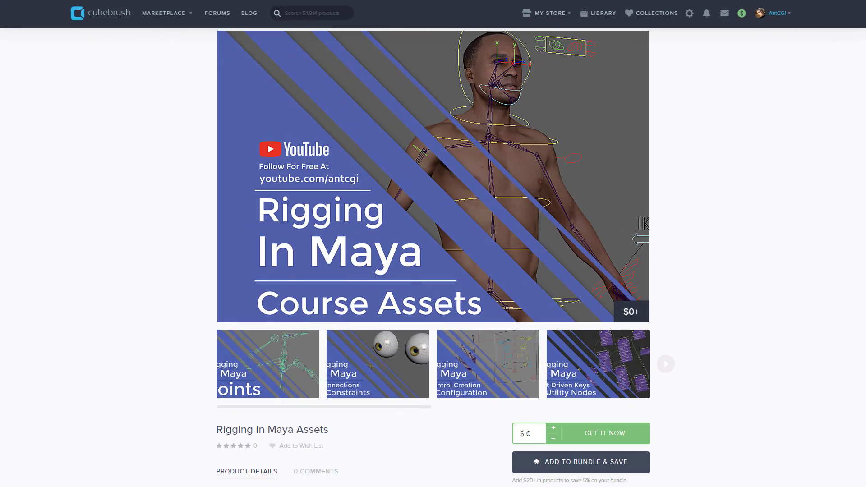
# - Look through the Rigging In Maya Assets page and the antCGi store on Cubebrush, plus the antCGi page on Ko-fi
pyautogui.scroll(-2, 433, 257)
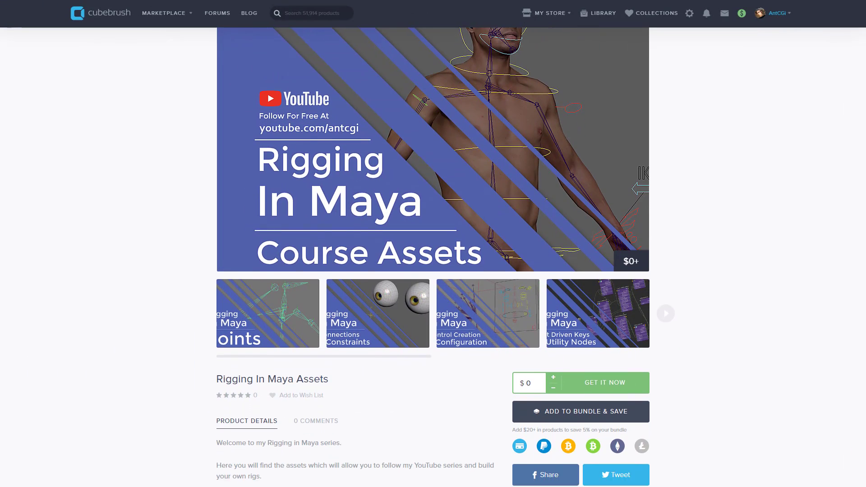
pyautogui.scroll(-3, 433, 257)
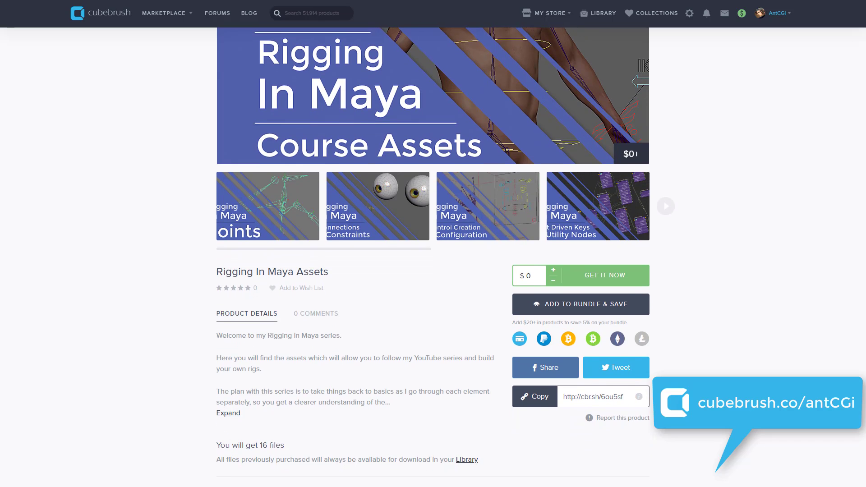
pyautogui.scroll(-1, 433, 257)
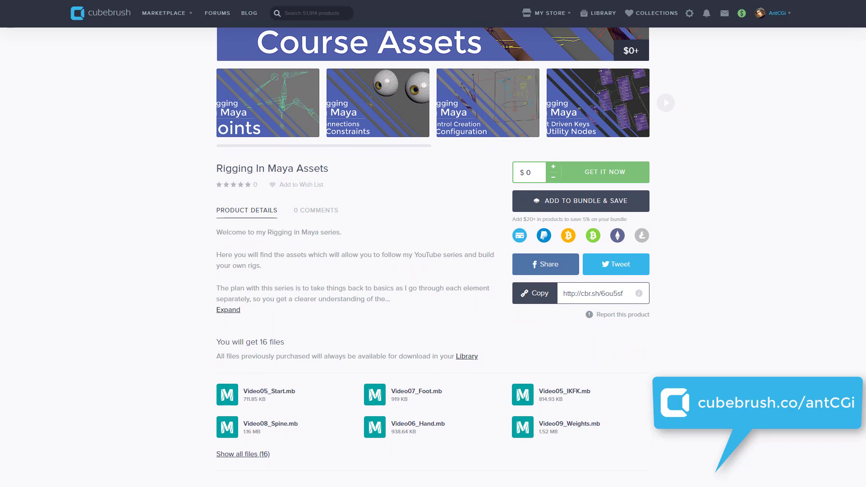
pyautogui.scroll(4, 433, 257)
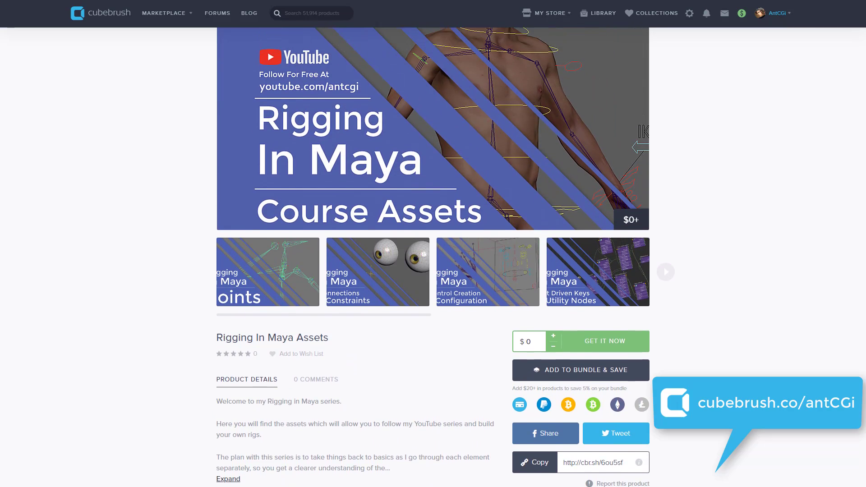
pyautogui.scroll(3, 433, 257)
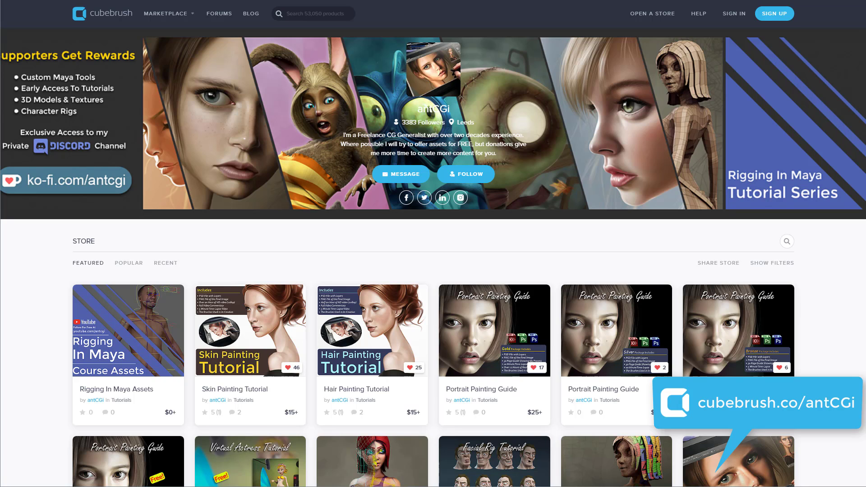
pyautogui.scroll(-3, 433, 257)
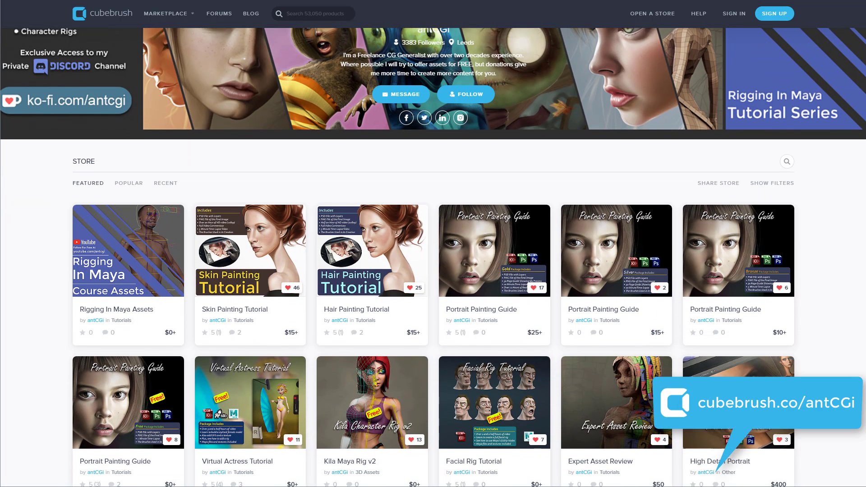
pyautogui.scroll(-3, 433, 257)
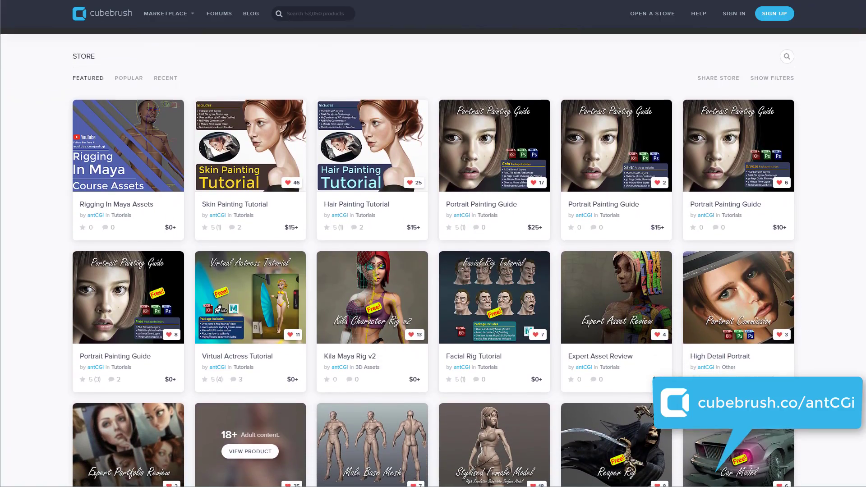
pyautogui.scroll(-2, 432, 257)
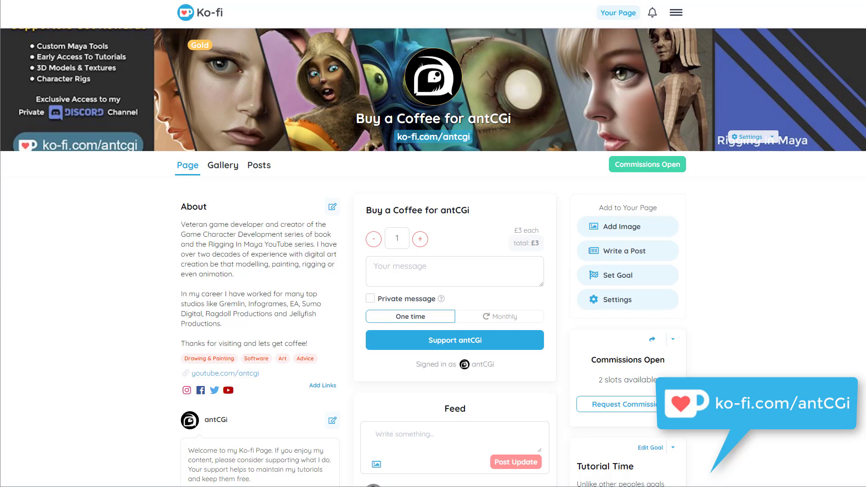
pyautogui.scroll(-3, 433, 257)
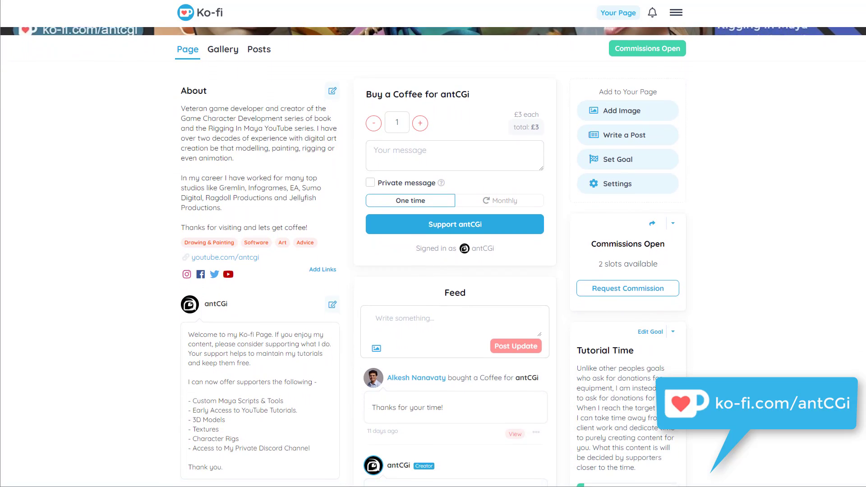
pyautogui.scroll(-5, 433, 257)
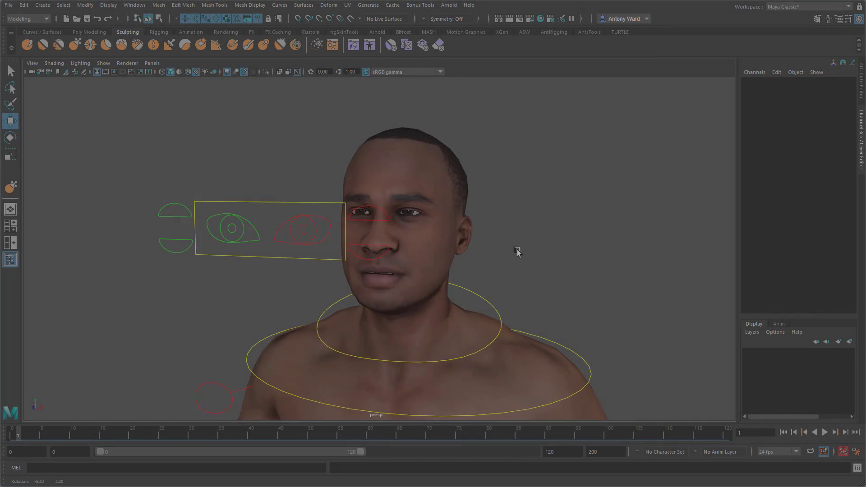
# - Try moving lookAt_ctrl in front of the face to test the eye direction, and undo the move
pyautogui.keyDown('alt'); pyautogui.moveTo(517, 253); pyautogui.dragTo(504, 255); pyautogui.keyUp('alt')
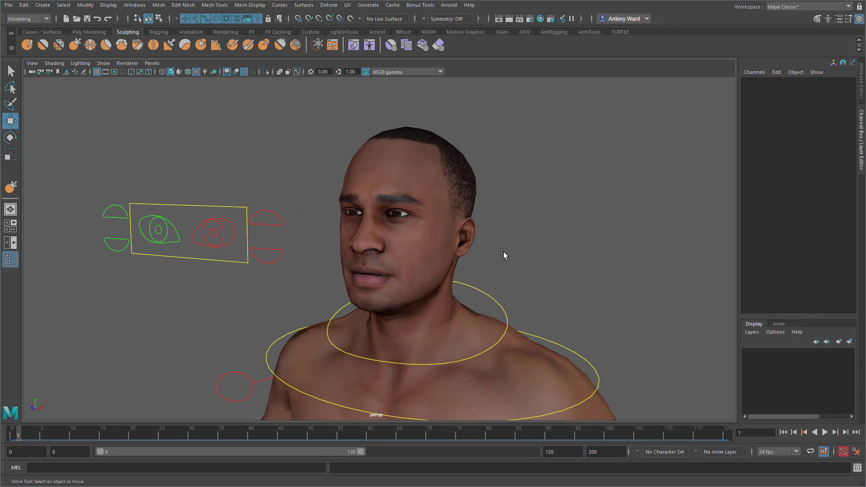
pyautogui.keyDown('alt'); pyautogui.moveTo(508, 262); pyautogui.dragTo(520, 265, button='middle'); pyautogui.keyUp('alt')
pyautogui.keyDown('alt'); pyautogui.moveTo(521, 265); pyautogui.dragTo(527, 264, button='right'); pyautogui.keyUp('alt')
pyautogui.keyDown('alt'); pyautogui.moveTo(528, 264); pyautogui.dragTo(502, 268); pyautogui.keyUp('alt')
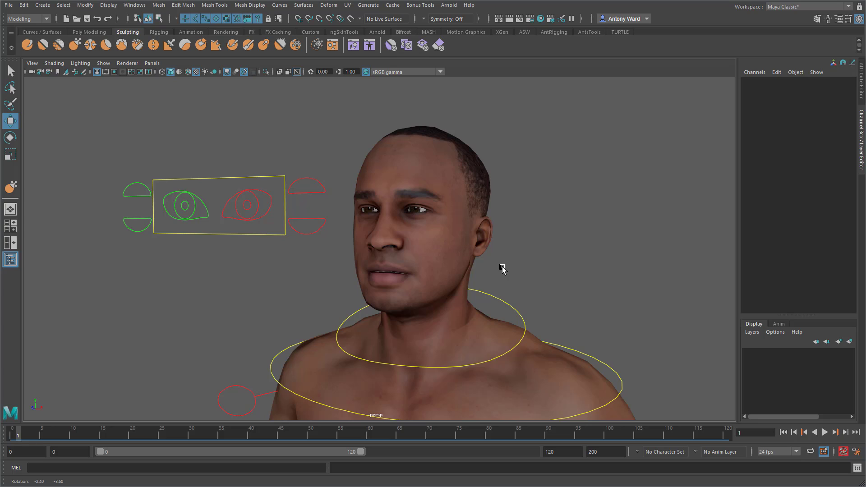
pyautogui.moveTo(231, 229); pyautogui.dragTo(235, 261)
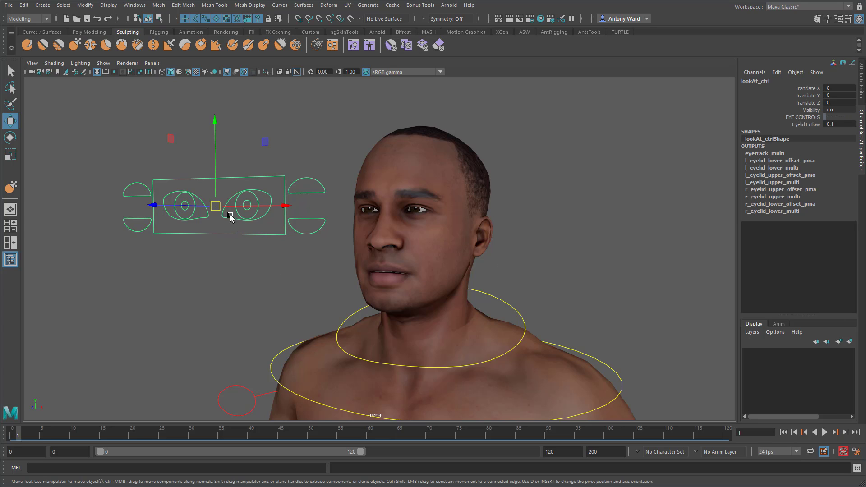
pyautogui.moveTo(213, 208); pyautogui.dragTo(186, 243)
pyautogui.hotkey('ctrl', 'z')
# - Try lowering the left upper eyelid control and test the lower eyelid control, undoing each change
pyautogui.click(308, 184)
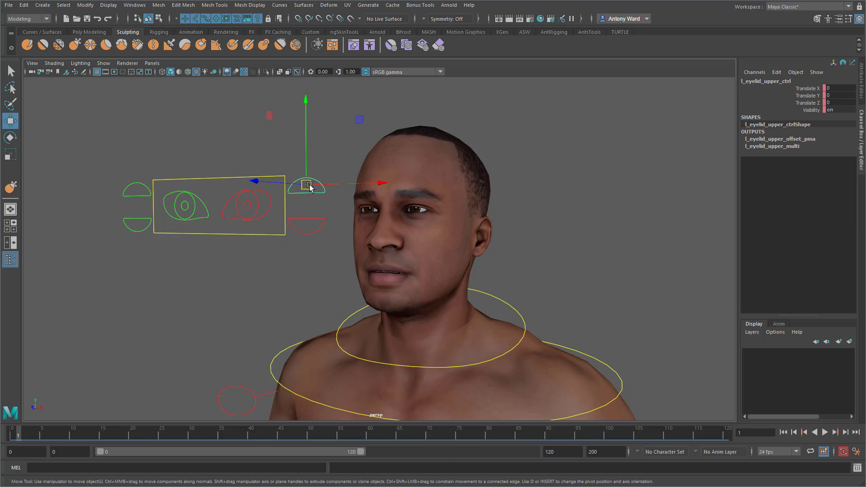
pyautogui.moveTo(305, 171); pyautogui.dragTo(311, 208)
pyautogui.hotkey('ctrl', 'z')
pyautogui.click(307, 231)
pyautogui.hotkey('ctrl', 'z')
# - Show the hidden head_ctrl_offset group with the facial controls on the character's head
pyautogui.moveTo(506, 271)
pyautogui.keyDown('alt'); pyautogui.mouseDown()
pyautogui.moveTo(496, 266)
pyautogui.moveTo(535, 278)
pyautogui.moveTo(523, 275)
pyautogui.mouseUp(); pyautogui.keyUp('alt')
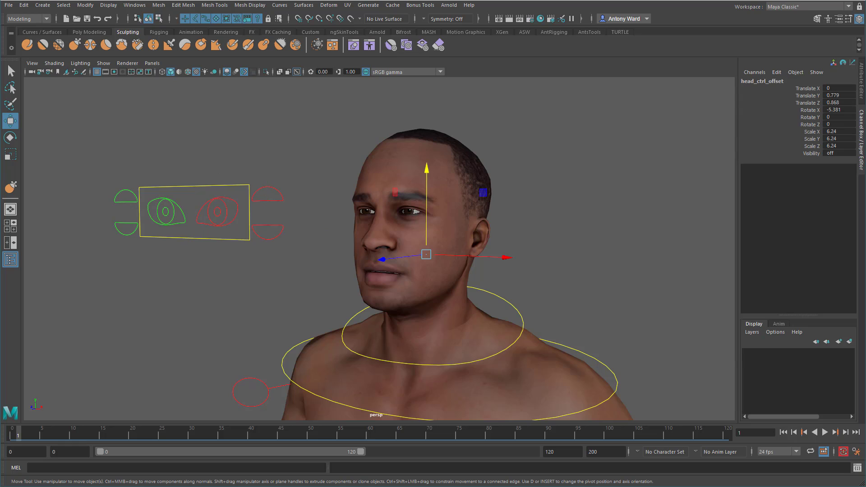
pyautogui.hotkey('shift', 'h')
pyautogui.keyDown('alt'); pyautogui.moveTo(410, 266); pyautogui.dragTo(431, 241); pyautogui.keyUp('alt')
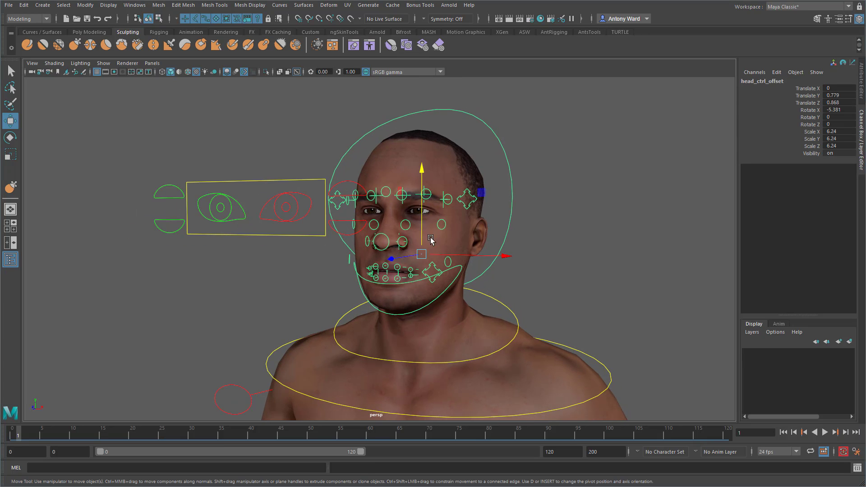
pyautogui.keyDown('alt'); pyautogui.moveTo(455, 309); pyautogui.dragTo(533, 293); pyautogui.keyUp('alt')
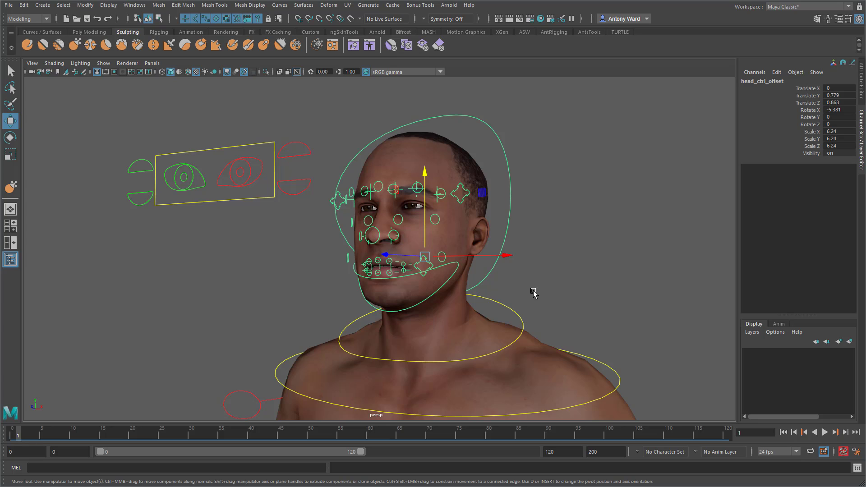
pyautogui.keyDown('alt'); pyautogui.moveTo(435, 311); pyautogui.dragTo(422, 300, button='middle'); pyautogui.keyUp('alt')
pyautogui.keyDown('alt'); pyautogui.moveTo(422, 300); pyautogui.dragTo(537, 300, button='right'); pyautogui.keyUp('alt')
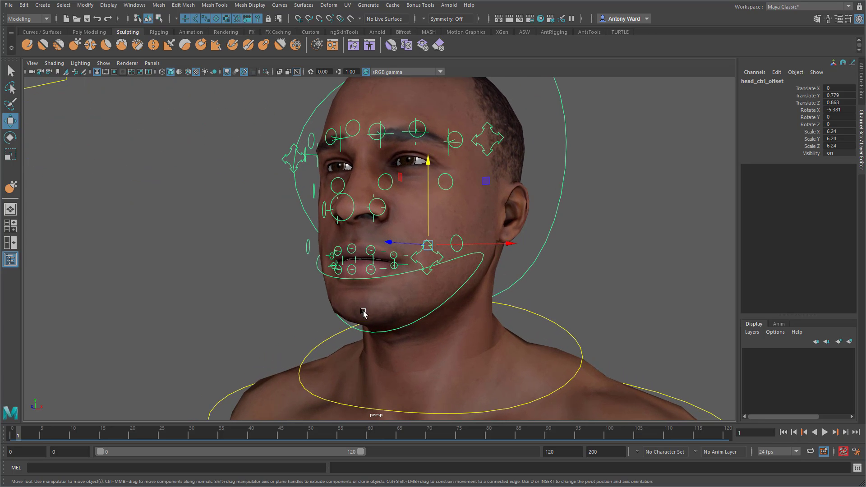
# - Try rotating jaw_ctrl to about -19.3, -0.6 and 6.3 degrees to open the mouth, undo it and clear the selection
pyautogui.click(317, 268)
pyautogui.press('e')
pyautogui.keyDown('alt'); pyautogui.moveTo(409, 230); pyautogui.dragTo(391, 313); pyautogui.keyUp('alt')
pyautogui.hotkey('shift', 'e')
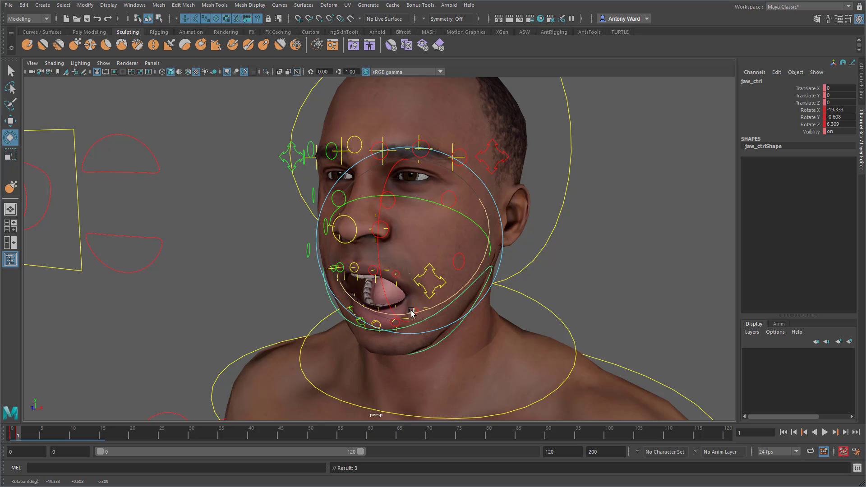
pyautogui.keyDown('alt'); pyautogui.moveTo(585, 277); pyautogui.dragTo(585, 277); pyautogui.keyUp('alt')
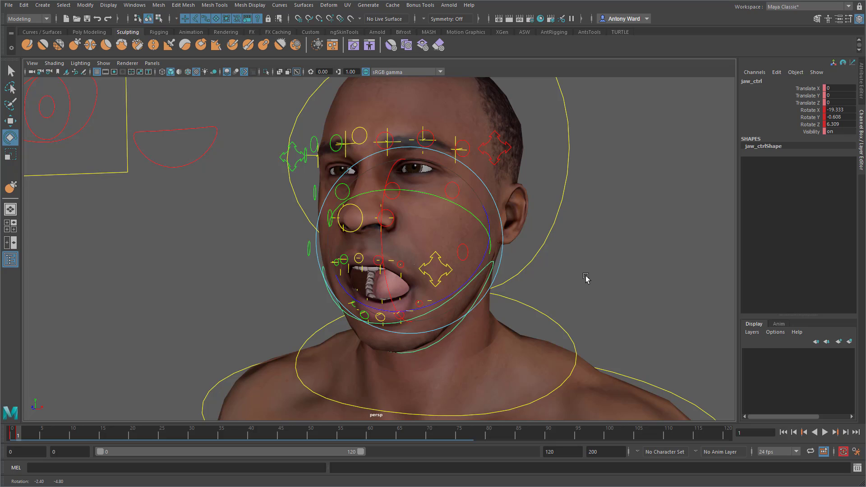
pyautogui.keyDown('alt'); pyautogui.moveTo(586, 277); pyautogui.dragTo(535, 278, button='right'); pyautogui.keyUp('alt')
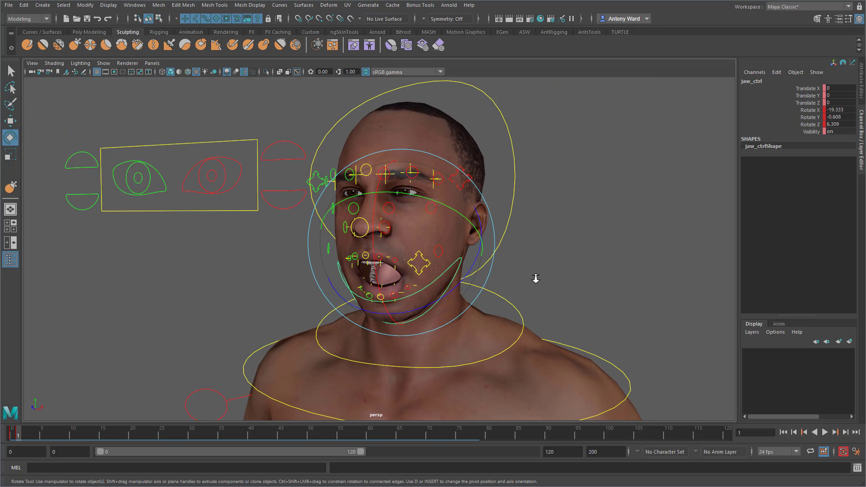
pyautogui.hotkey('ctrl', 'z')
pyautogui.keyDown('alt'); pyautogui.moveTo(456, 307); pyautogui.dragTo(505, 298); pyautogui.keyUp('alt')
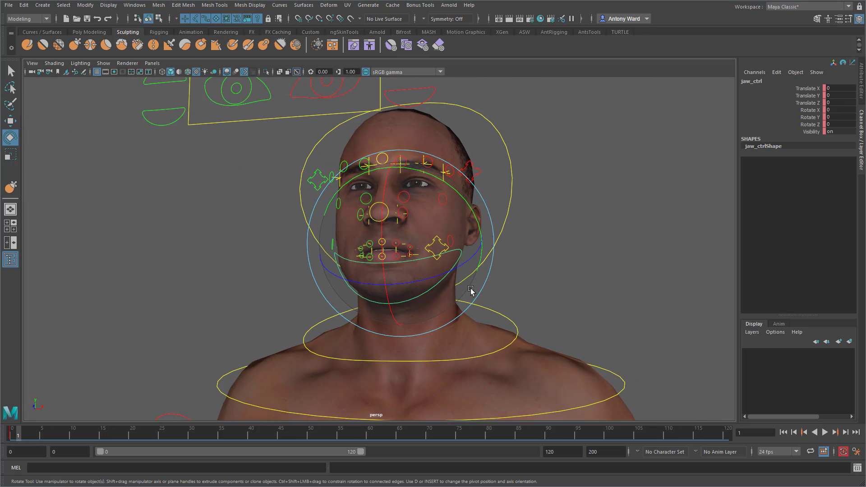
pyautogui.click(546, 284)
# - Try moving l_cheek_ctrl about 0.043 along Z to test the left cheek, and undo the move
pyautogui.keyDown('alt'); pyautogui.moveTo(373, 209); pyautogui.dragTo(445, 267, button='right'); pyautogui.keyUp('alt')
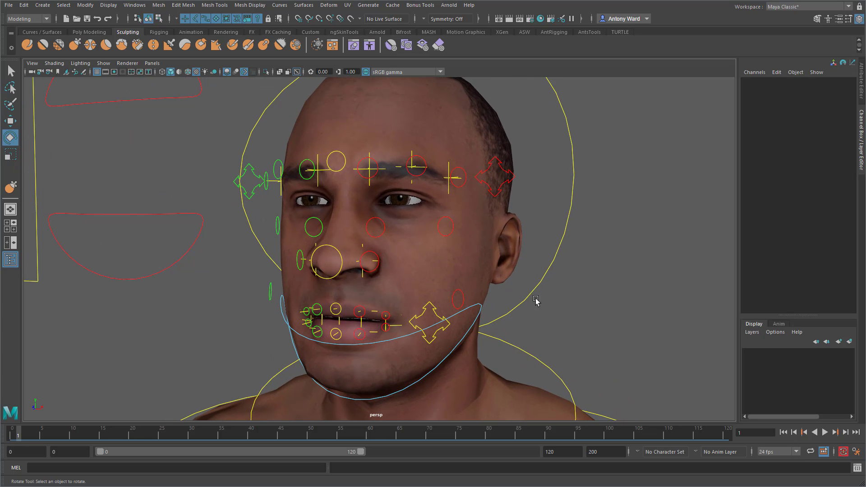
pyautogui.keyDown('alt'); pyautogui.moveTo(535, 302); pyautogui.dragTo(573, 321); pyautogui.keyUp('alt')
pyautogui.click(467, 301)
pyautogui.press('w')
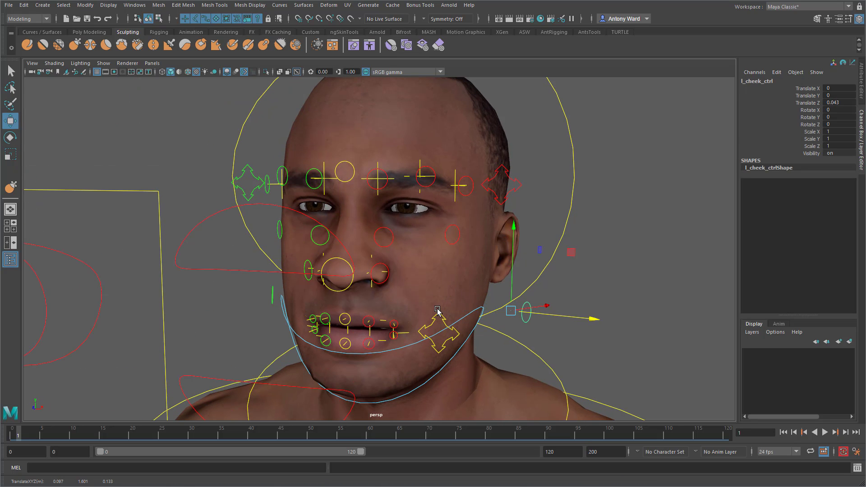
pyautogui.hotkey('ctrl', 'z')
# - Try raising mouth_upper_middle_ctrl by about 0.01 in Y above the upper lip, and undo the move
pyautogui.keyDown('alt'); pyautogui.moveTo(383, 334); pyautogui.dragTo(409, 322); pyautogui.keyUp('alt')
pyautogui.keyDown('alt'); pyautogui.moveTo(409, 322); pyautogui.dragTo(427, 321, button='right'); pyautogui.keyUp('alt')
pyautogui.keyDown('alt'); pyautogui.moveTo(427, 322); pyautogui.dragTo(437, 313, button='middle'); pyautogui.keyUp('alt')
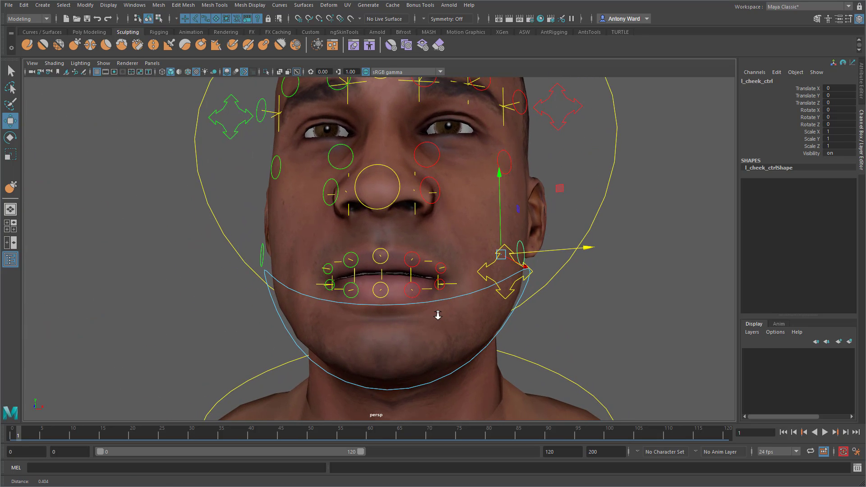
pyautogui.keyDown('alt'); pyautogui.moveTo(437, 312); pyautogui.dragTo(440, 318); pyautogui.keyUp('alt')
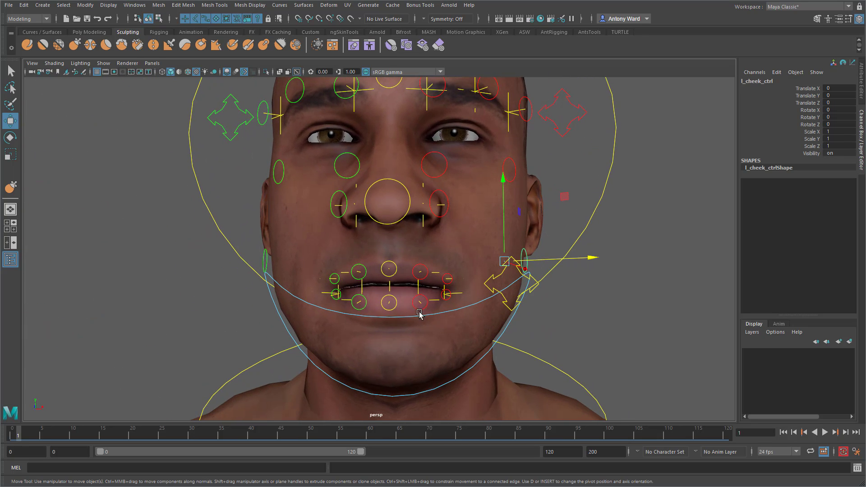
pyautogui.click(394, 276)
pyautogui.moveTo(391, 251); pyautogui.dragTo(388, 229)
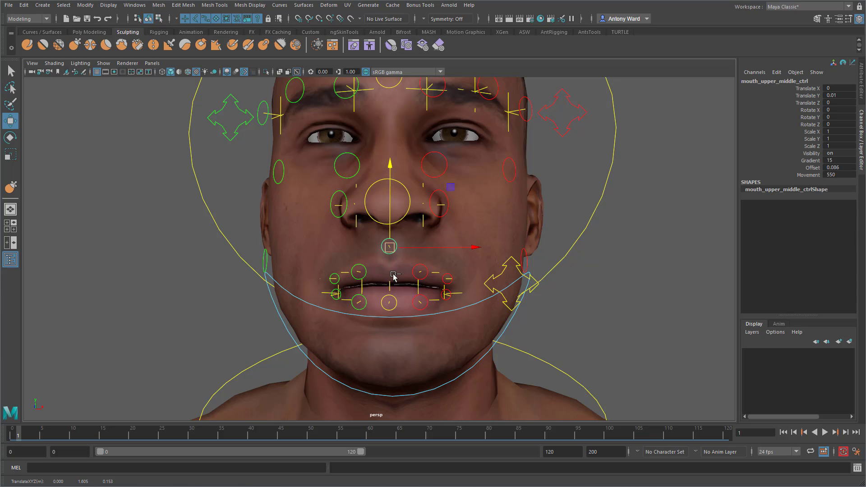
pyautogui.hotkey('ctrl', 'z')
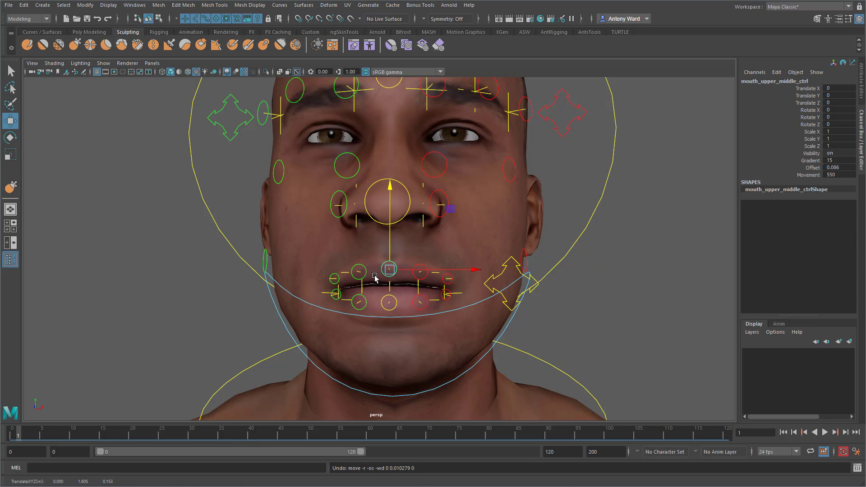
# - Select l_mouth_upper_outer_ctrl to check its attributes, and hide the whole group of facial controls on the head
pyautogui.click(414, 273)
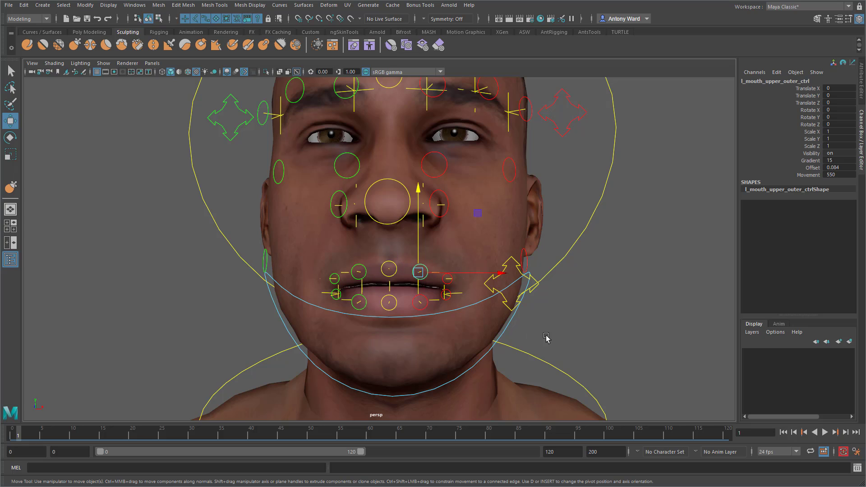
pyautogui.keyDown('alt'); pyautogui.moveTo(589, 346); pyautogui.dragTo(572, 350); pyautogui.keyUp('alt')
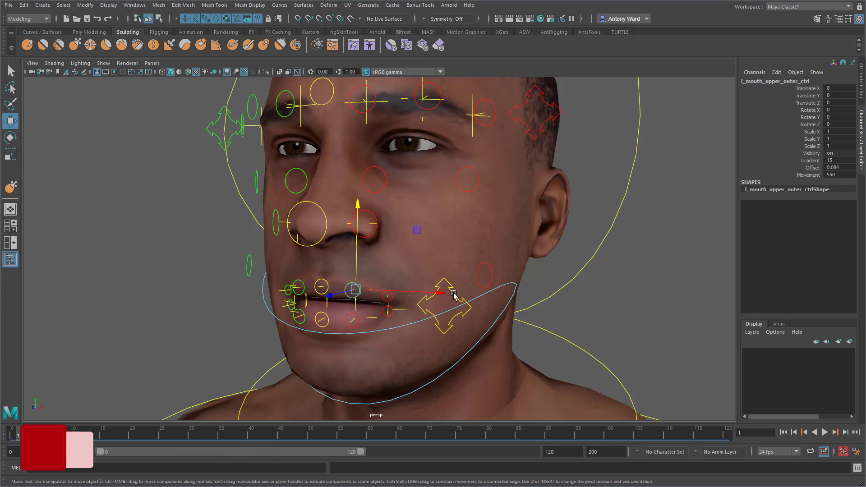
pyautogui.keyDown('alt'); pyautogui.moveTo(575, 324); pyautogui.dragTo(550, 318); pyautogui.keyUp('alt')
pyautogui.moveTo(550, 318)
pyautogui.keyDown('alt'); pyautogui.mouseDown(button='right')
pyautogui.moveTo(507, 320)
pyautogui.moveTo(458, 340)
pyautogui.moveTo(548, 330)
pyautogui.mouseUp(button='right'); pyautogui.keyUp('alt')
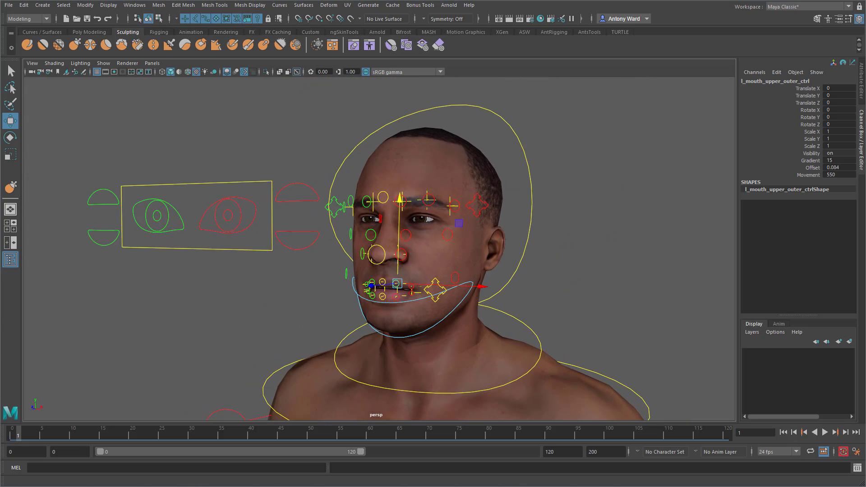
pyautogui.hotkey('ctrl', 'h')
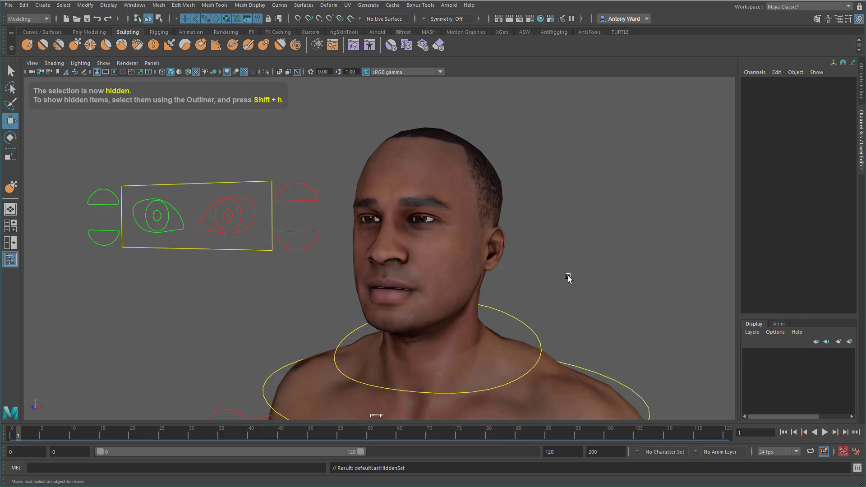
pyautogui.keyDown('alt'); pyautogui.moveTo(551, 275); pyautogui.dragTo(550, 274); pyautogui.keyUp('alt')
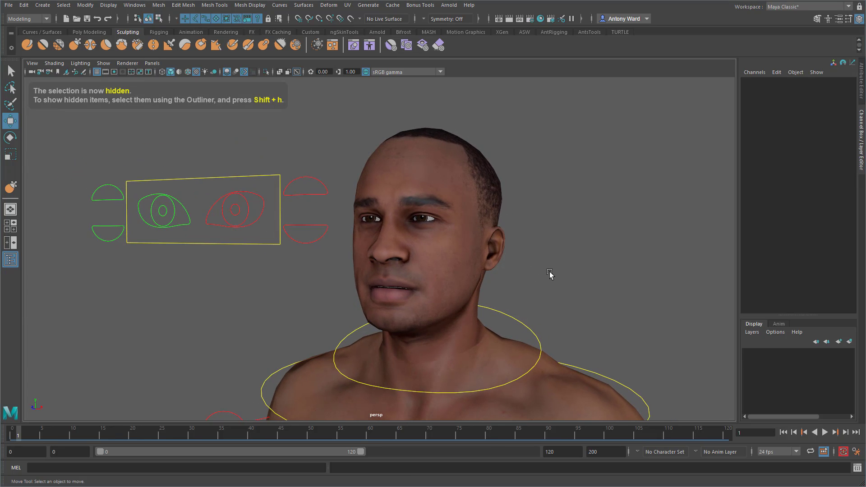
# - Select Male_Head and Male_Body in turn to examine where the two meshes meet at the neck
pyautogui.click(445, 244)
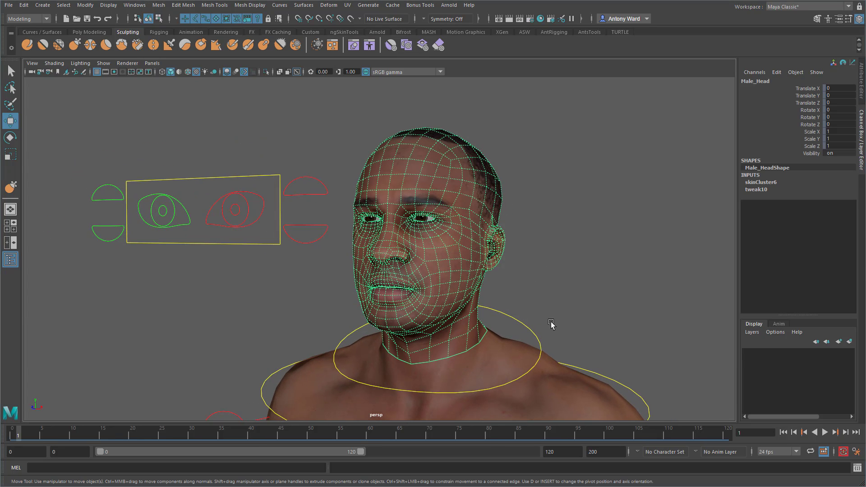
pyautogui.keyDown('alt'); pyautogui.moveTo(551, 323); pyautogui.dragTo(426, 333); pyautogui.keyUp('alt')
pyautogui.click(466, 323)
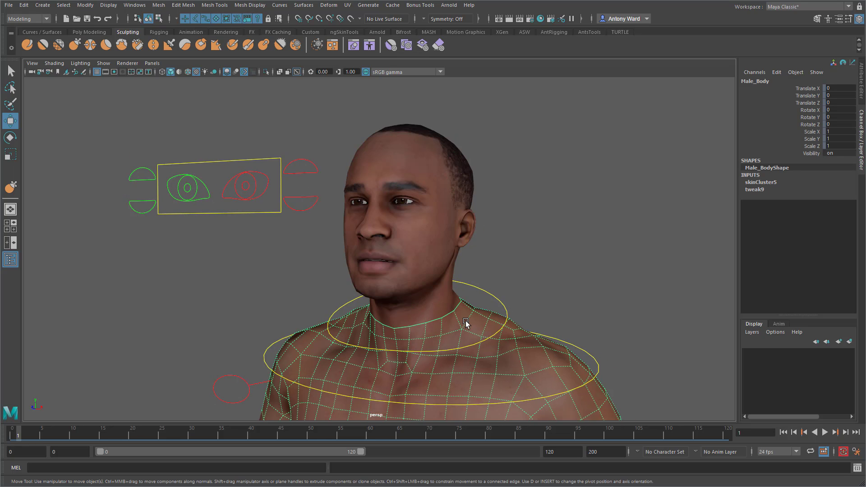
pyautogui.click(443, 300)
pyautogui.click(464, 323)
pyautogui.click(447, 300)
pyautogui.keyDown('alt'); pyautogui.moveTo(539, 286); pyautogui.dragTo(538, 290); pyautogui.keyUp('alt')
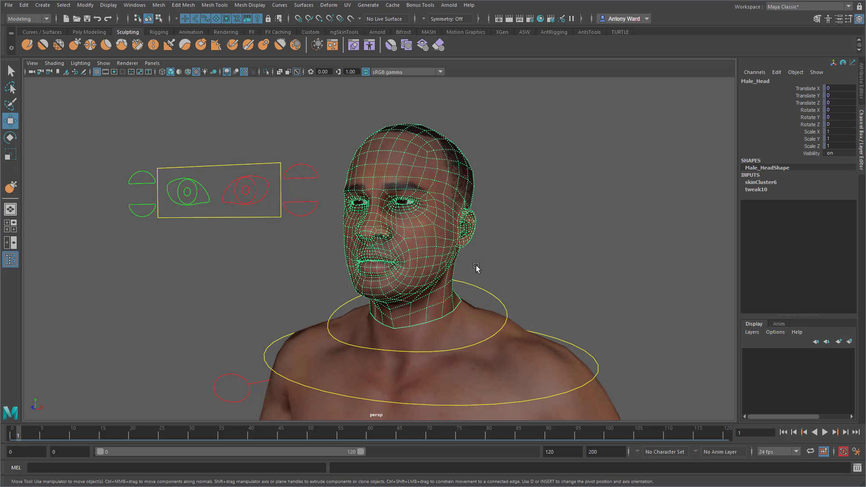
# - Try rotating the neck control to test how the head and body meshes deform together, and clear the selection
pyautogui.click(488, 284)
pyautogui.press('e')
pyautogui.click(480, 289)
pyautogui.moveTo(423, 304); pyautogui.dragTo(471, 126)
pyautogui.click(547, 286)
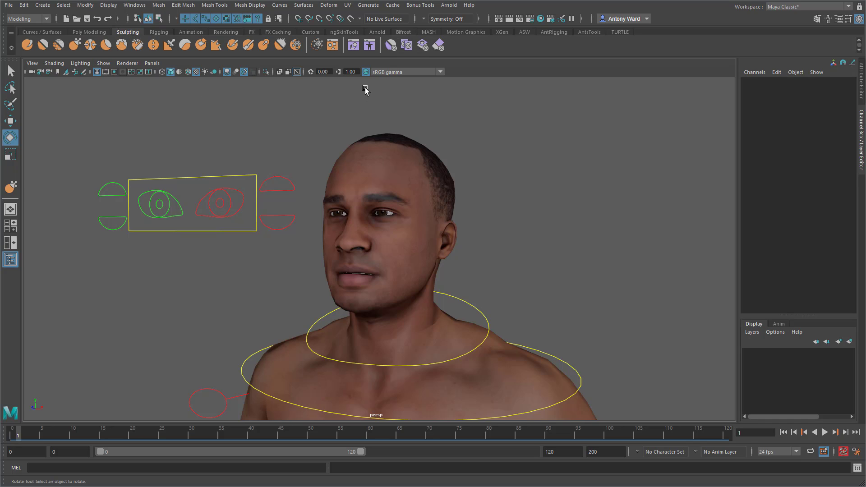
# - Open the Shape Editor, create a blend shape on Male_Head and rename it Head_BS
pyautogui.click(352, 47)
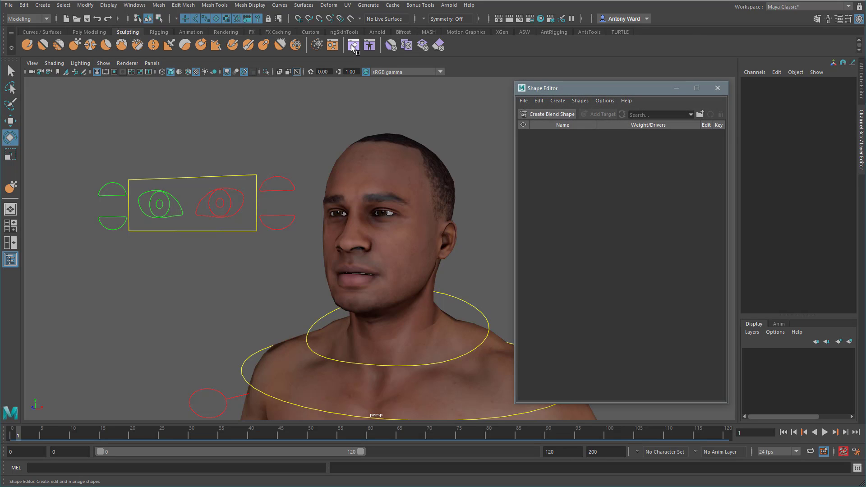
pyautogui.keyDown('alt'); pyautogui.moveTo(448, 252); pyautogui.dragTo(407, 234); pyautogui.keyUp('alt')
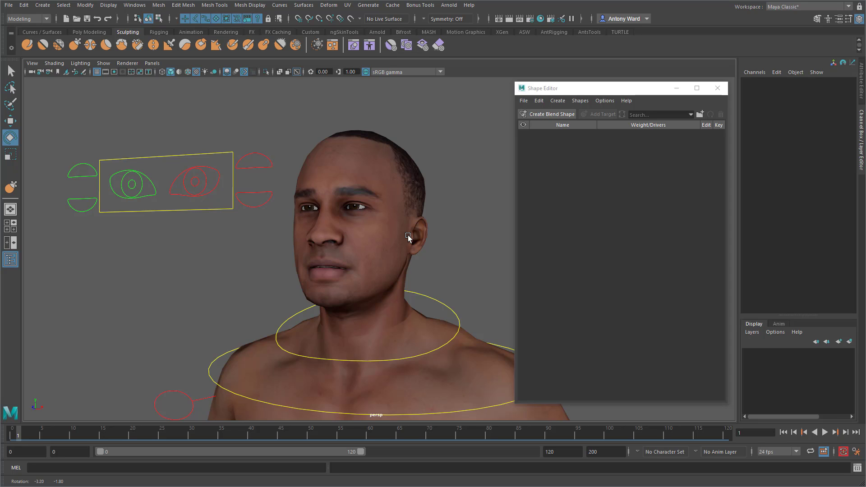
pyautogui.keyDown('alt'); pyautogui.moveTo(407, 234); pyautogui.dragTo(410, 241); pyautogui.keyUp('alt')
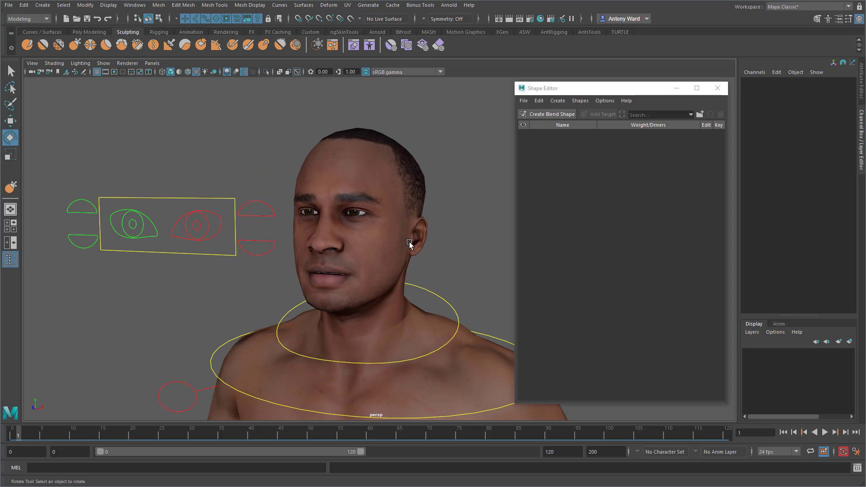
pyautogui.click(377, 186)
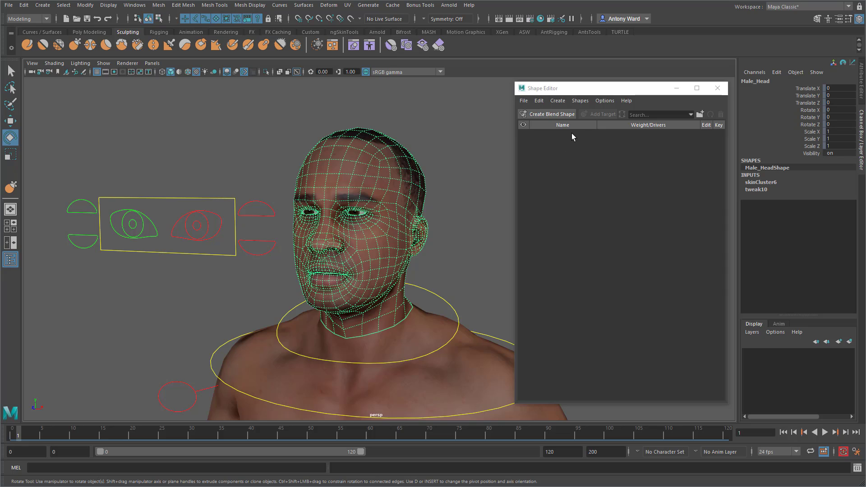
pyautogui.click(551, 115)
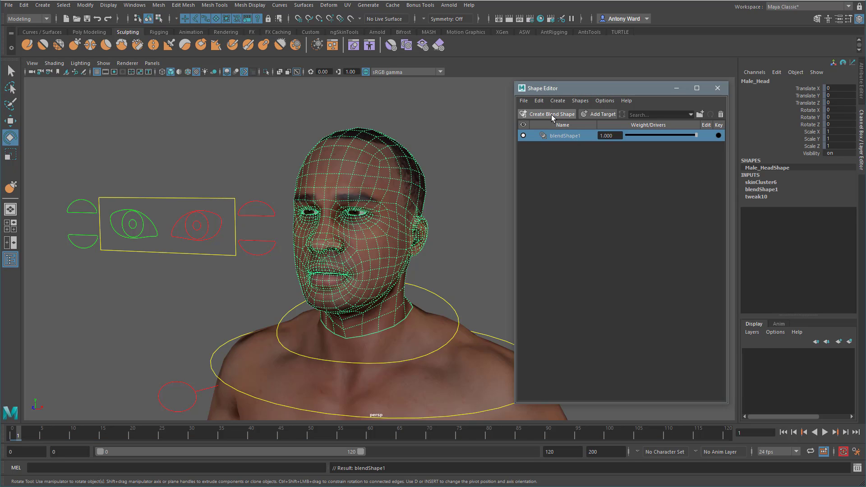
pyautogui.doubleClick(564, 136)
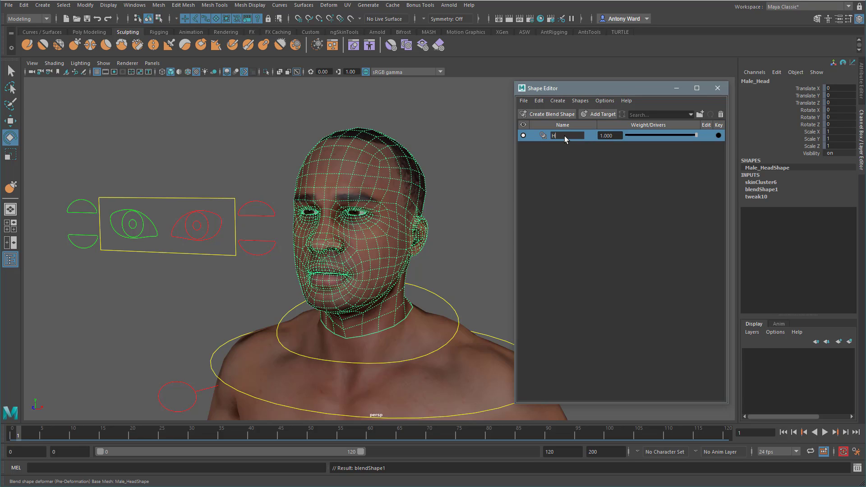
pyautogui.write('Head_BS')
pyautogui.press('Return')
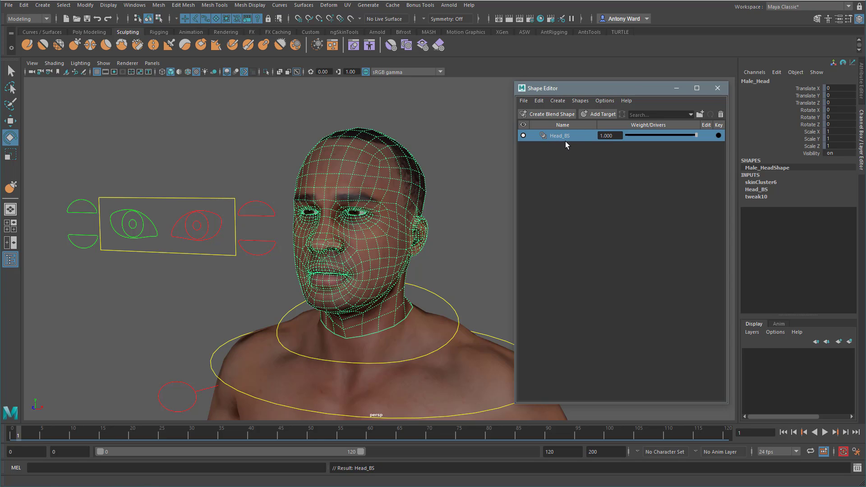
# - Add a target to Head_BS and rename it Lips_Open
pyautogui.keyDown('alt'); pyautogui.moveTo(364, 256); pyautogui.dragTo(585, 160); pyautogui.keyUp('alt')
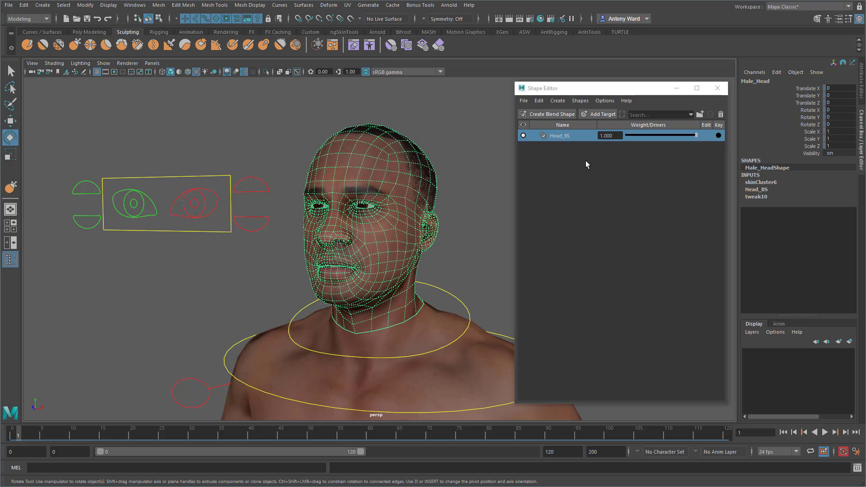
pyautogui.click(593, 112)
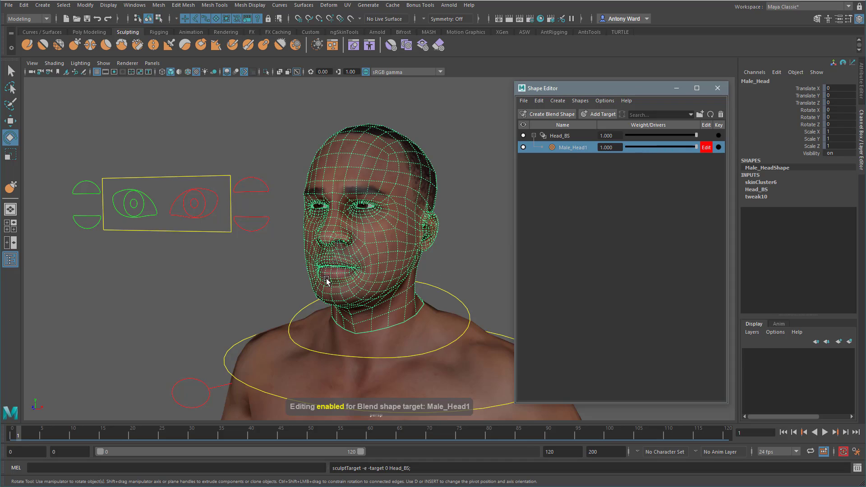
pyautogui.moveTo(308, 259)
pyautogui.keyDown('alt'); pyautogui.mouseDown()
pyautogui.moveTo(324, 257)
pyautogui.moveTo(319, 265)
pyautogui.mouseUp(); pyautogui.keyUp('alt')
pyautogui.keyDown('alt'); pyautogui.moveTo(319, 265); pyautogui.dragTo(387, 258, button='right'); pyautogui.keyUp('alt')
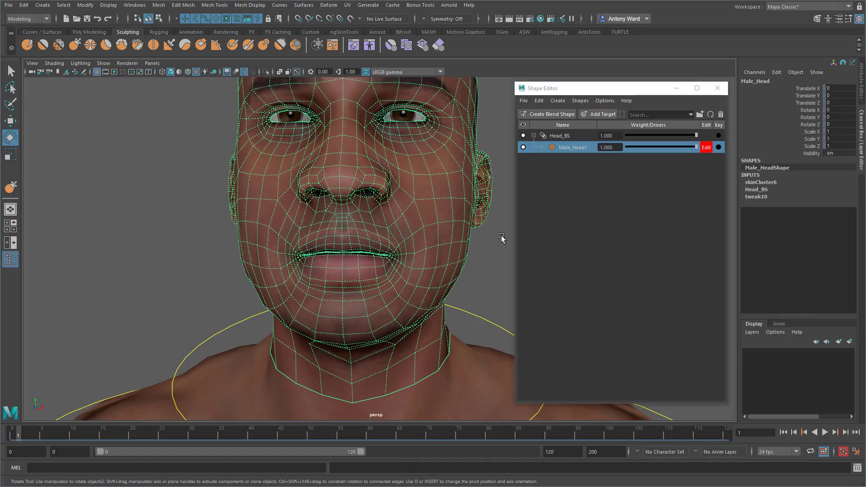
pyautogui.doubleClick(573, 147)
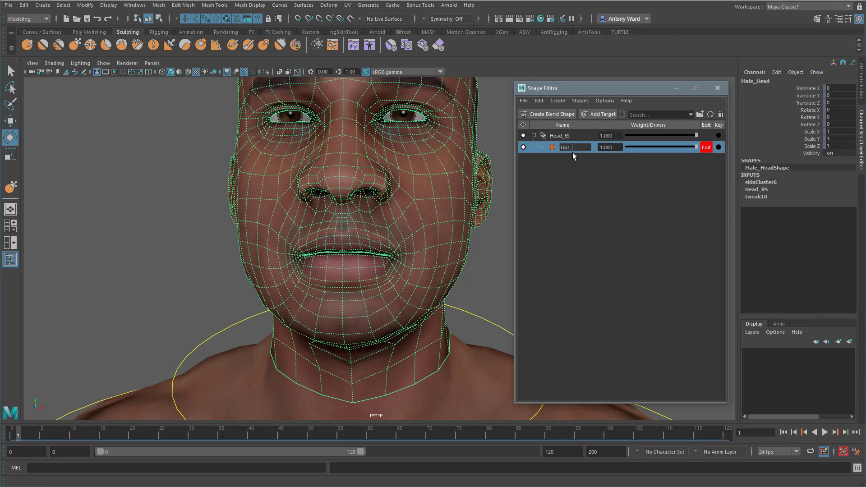
pyautogui.press('Return')
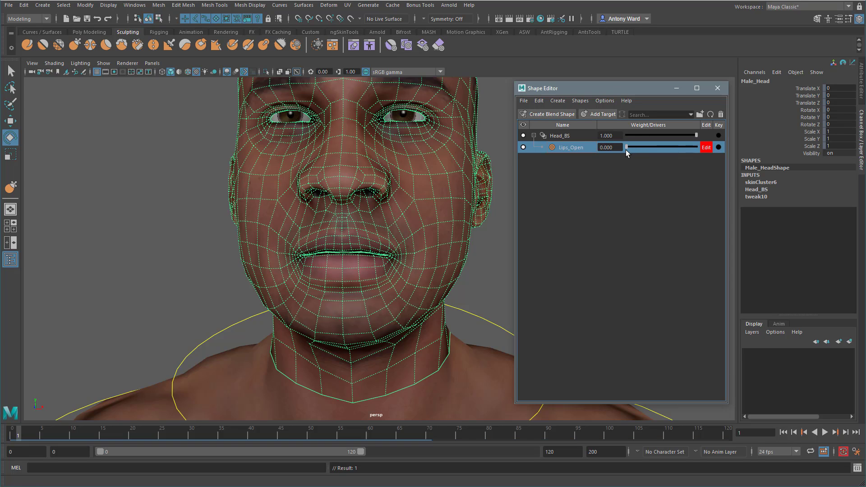
# - Try varying the Lips_Open weight between 0 and 1, and switch the target's editing off and on again
pyautogui.moveTo(696, 147); pyautogui.dragTo(696, 150)
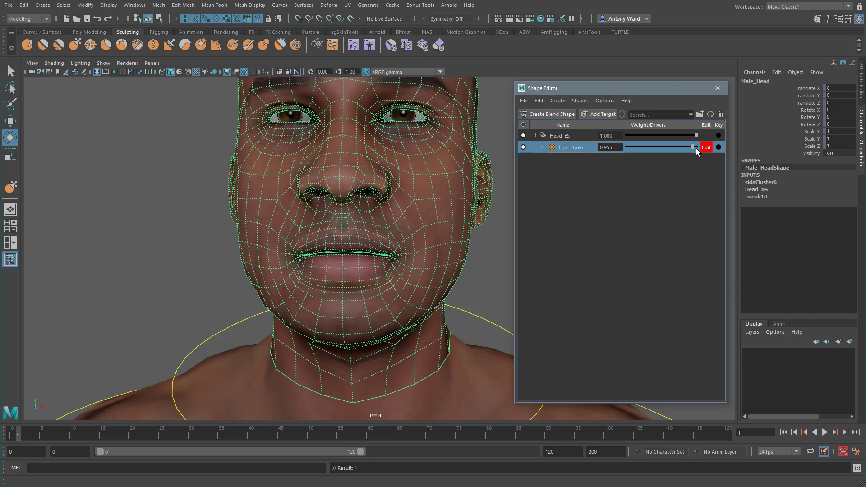
pyautogui.moveTo(697, 151); pyautogui.dragTo(700, 150)
pyautogui.click(707, 148)
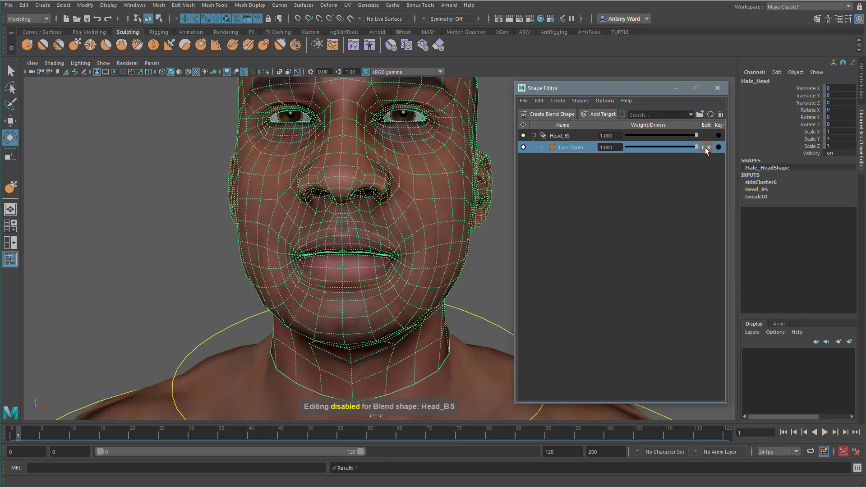
pyautogui.click(706, 147)
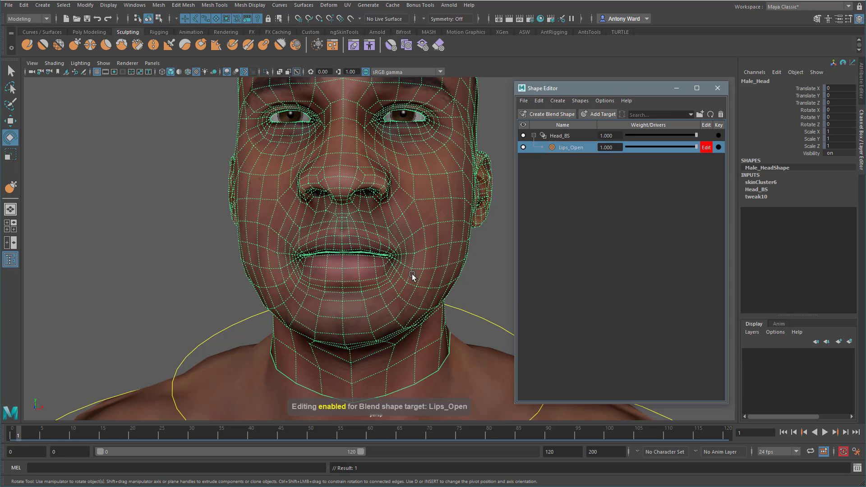
# - Sculpt the middle of the upper lip upward with the Grab tool on the Lips_Open target to expose the teeth
pyautogui.keyDown('alt'); pyautogui.moveTo(412, 274); pyautogui.dragTo(388, 270); pyautogui.keyUp('alt')
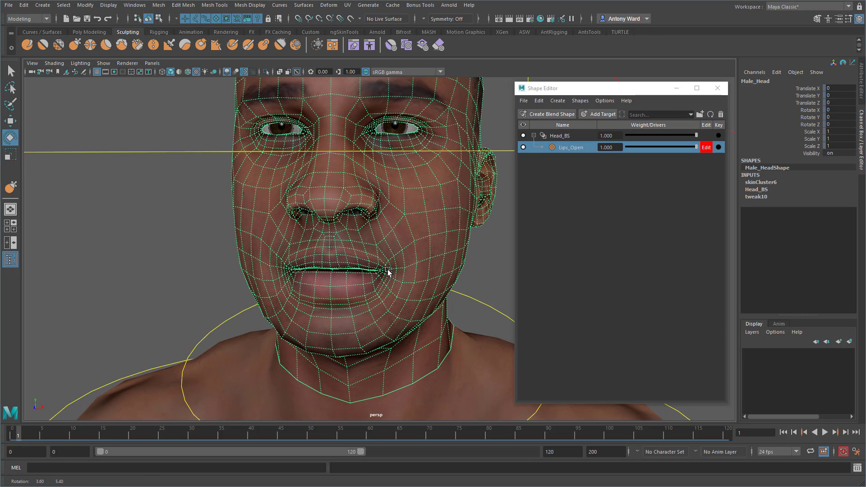
pyautogui.click(75, 43)
pyautogui.moveTo(294, 306)
pyautogui.keyDown('alt'); pyautogui.mouseDown()
pyautogui.moveTo(364, 270)
pyautogui.moveTo(338, 264)
pyautogui.moveTo(341, 241)
pyautogui.mouseUp(); pyautogui.keyUp('alt')
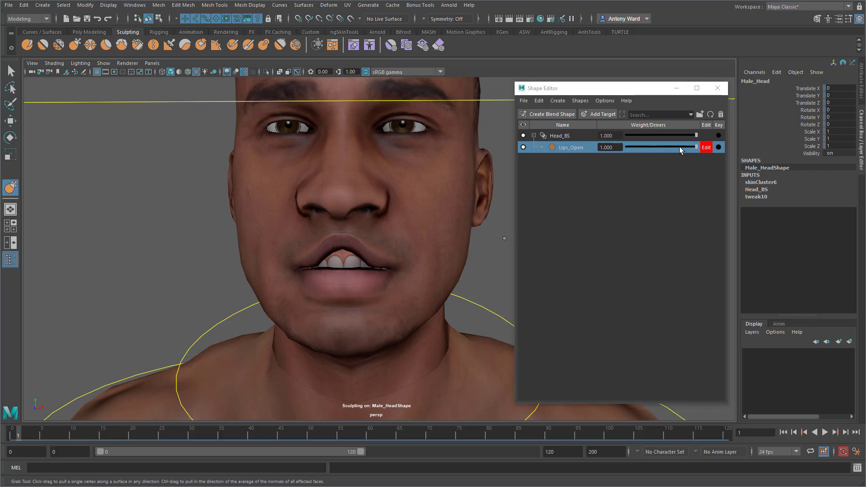
# - Preview the Lips_Open shape by varying its weight in the Shape Editor and in the Head_BS channels
pyautogui.moveTo(692, 147)
pyautogui.mouseDown()
pyautogui.moveTo(603, 147)
pyautogui.moveTo(705, 148)
pyautogui.mouseUp()
pyautogui.click(756, 189)
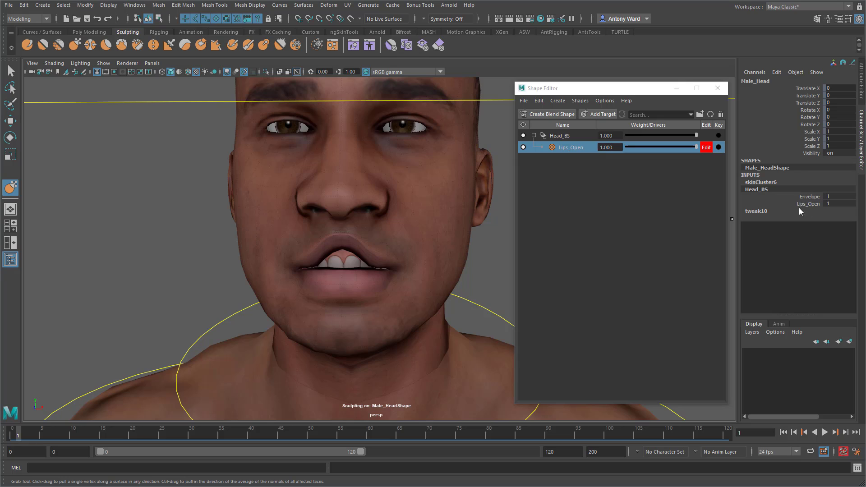
pyautogui.click(811, 204)
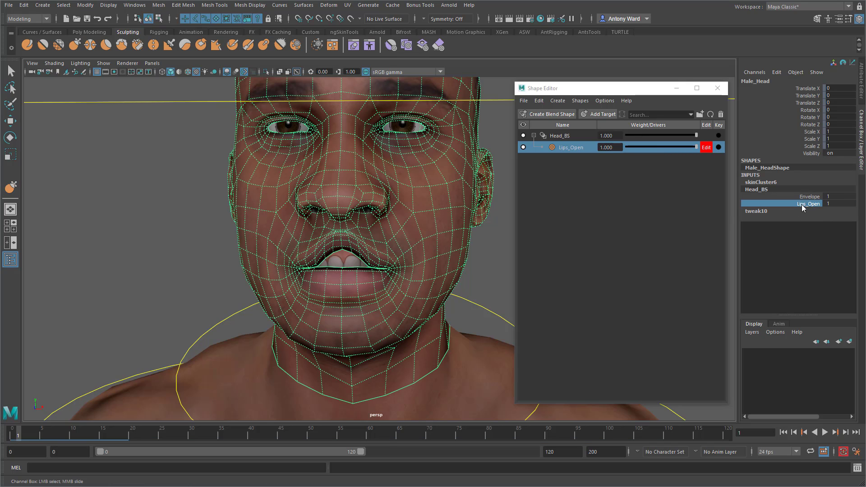
pyautogui.moveTo(481, 230)
pyautogui.mouseDown(button='middle')
pyautogui.moveTo(469, 230)
pyautogui.moveTo(496, 227)
pyautogui.mouseUp(button='middle')
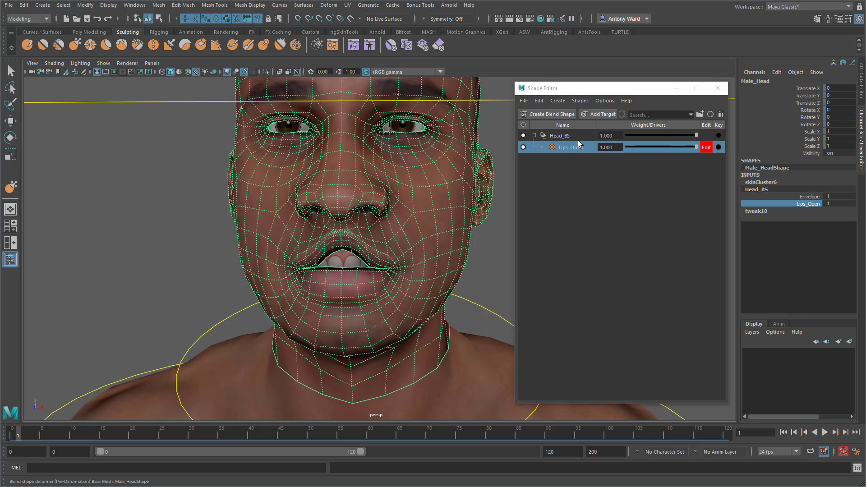
# - Erase the upper lip sculpt from Lips_Open with the Erase Target tool, and check the target by varying its weight
pyautogui.keyDown('alt'); pyautogui.moveTo(376, 242); pyautogui.dragTo(339, 218); pyautogui.keyUp('alt')
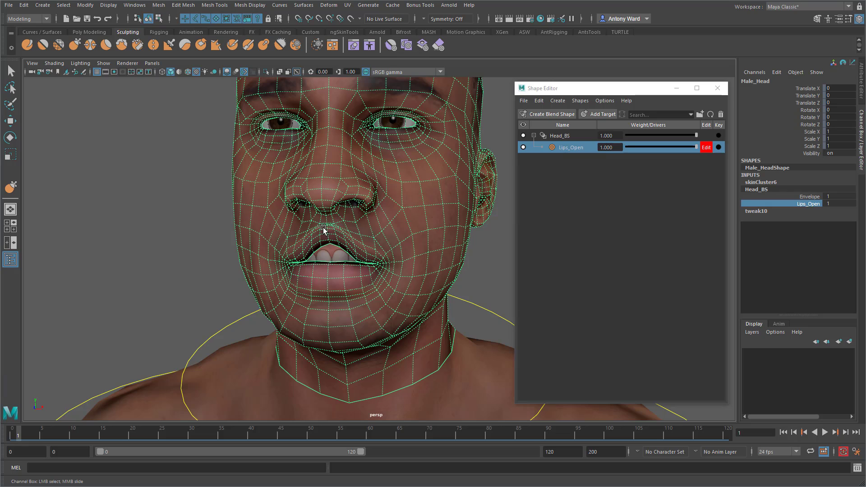
pyautogui.click(439, 45)
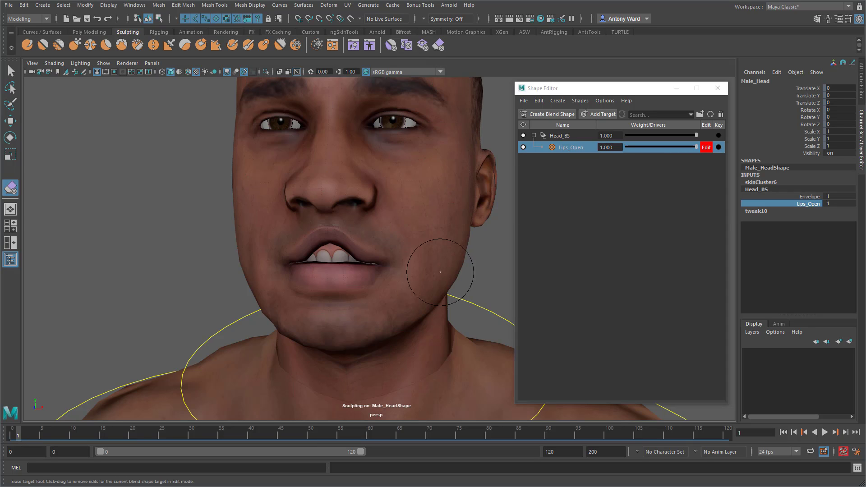
pyautogui.moveTo(376, 251)
pyautogui.mouseDown()
pyautogui.moveTo(321, 255)
pyautogui.moveTo(333, 266)
pyautogui.mouseUp()
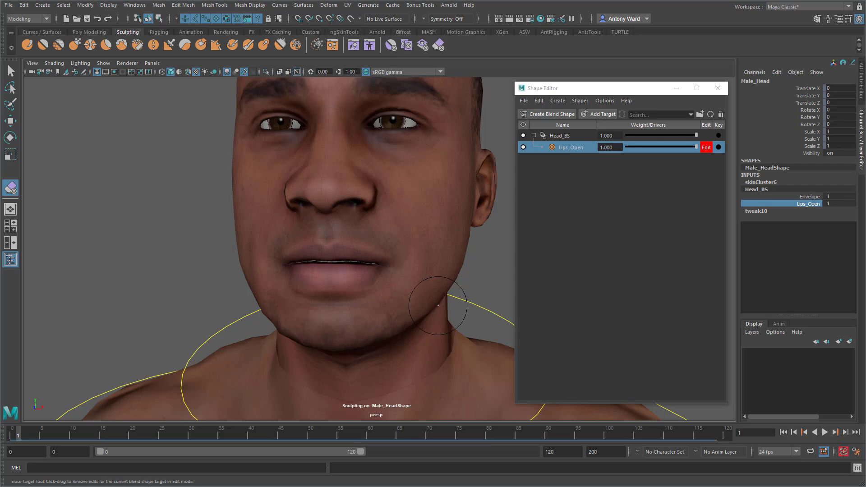
pyautogui.moveTo(696, 147); pyautogui.dragTo(720, 150)
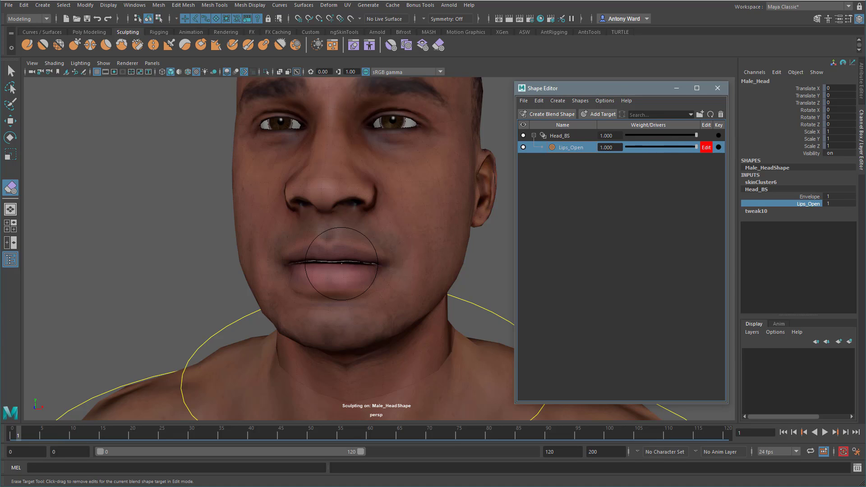
# - Switch to the Move tool and face selection on the head, and select a face at the middle of the upper lip's inner edge
pyautogui.keyDown('alt'); pyautogui.moveTo(393, 280); pyautogui.dragTo(412, 282); pyautogui.keyUp('alt')
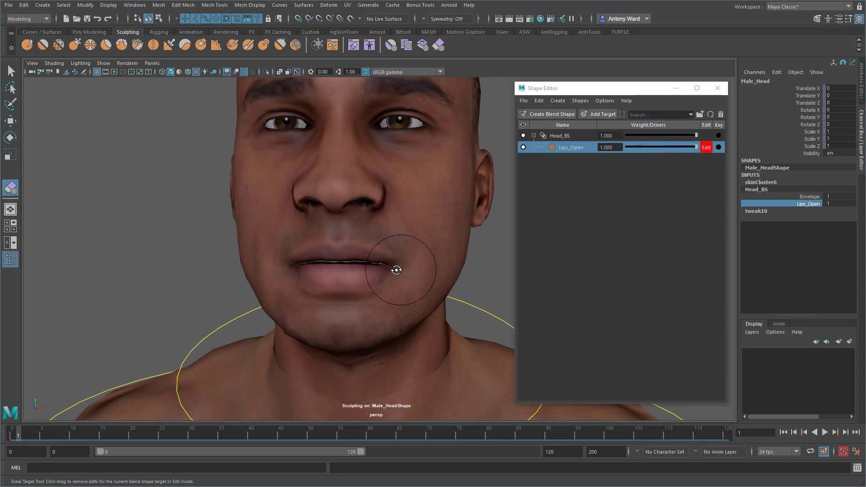
pyautogui.press('w')
pyautogui.scroll(2, 368, 297)
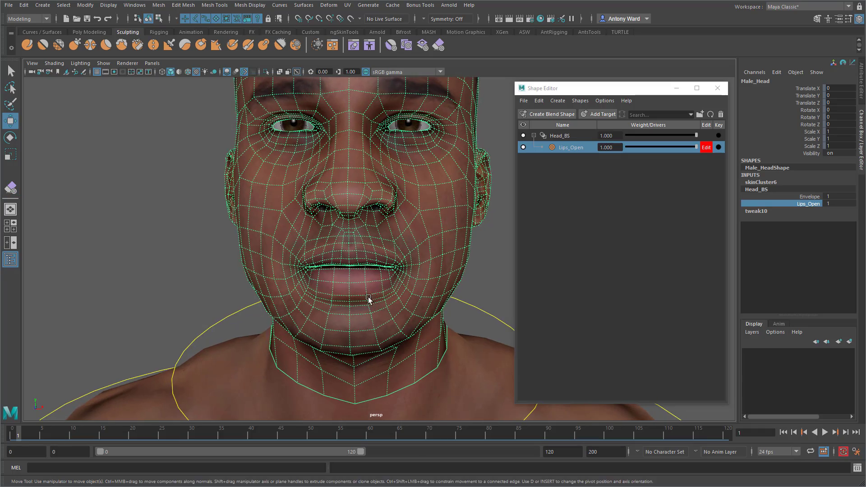
pyautogui.keyDown('alt'); pyautogui.moveTo(368, 298); pyautogui.dragTo(388, 273, button='right'); pyautogui.keyUp('alt')
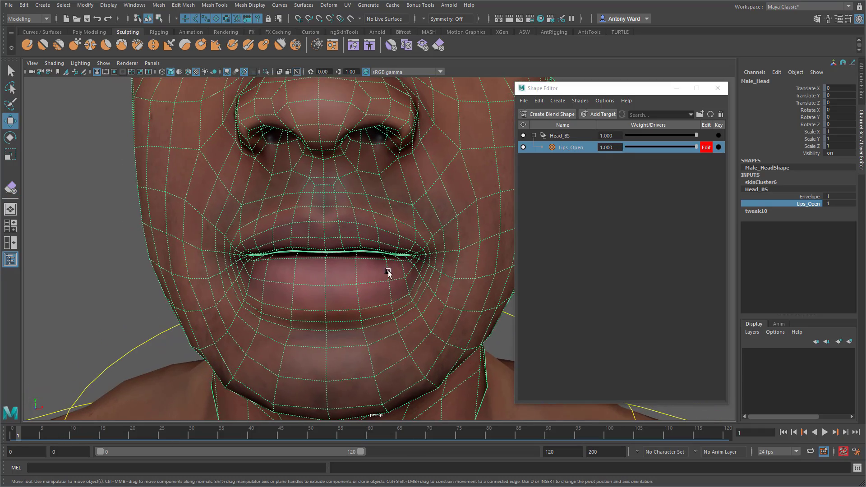
pyautogui.keyDown('alt'); pyautogui.moveTo(363, 274); pyautogui.dragTo(365, 274); pyautogui.keyUp('alt')
pyautogui.keyDown('alt'); pyautogui.moveTo(364, 274); pyautogui.dragTo(353, 272, button='right'); pyautogui.keyUp('alt')
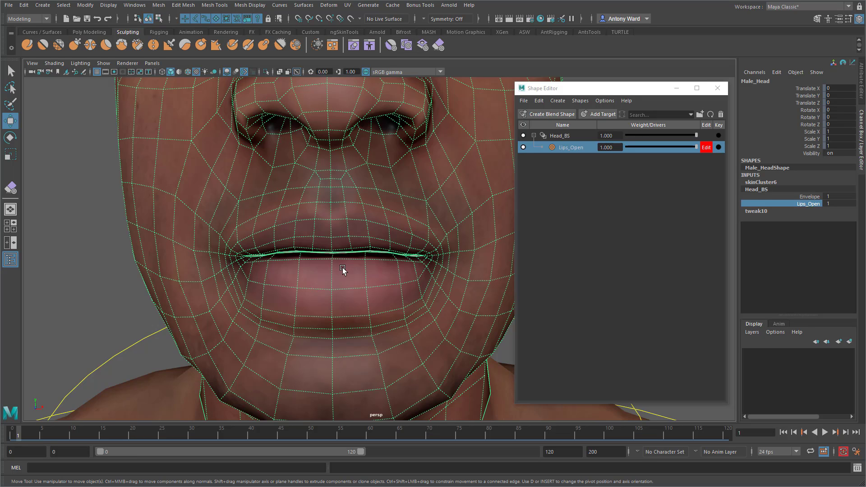
pyautogui.moveTo(342, 267); pyautogui.dragTo(342, 292, button='right')
pyautogui.keyDown('alt'); pyautogui.moveTo(290, 286); pyautogui.dragTo(305, 286, button='right'); pyautogui.keyUp('alt')
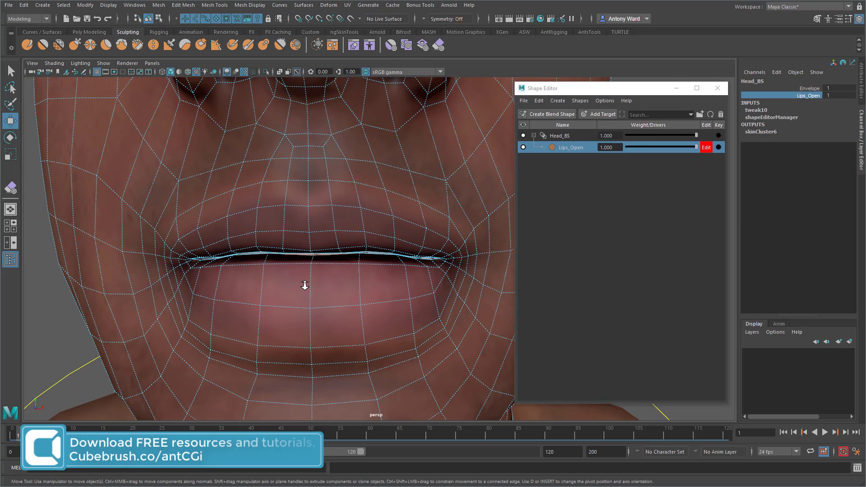
pyautogui.click(323, 252)
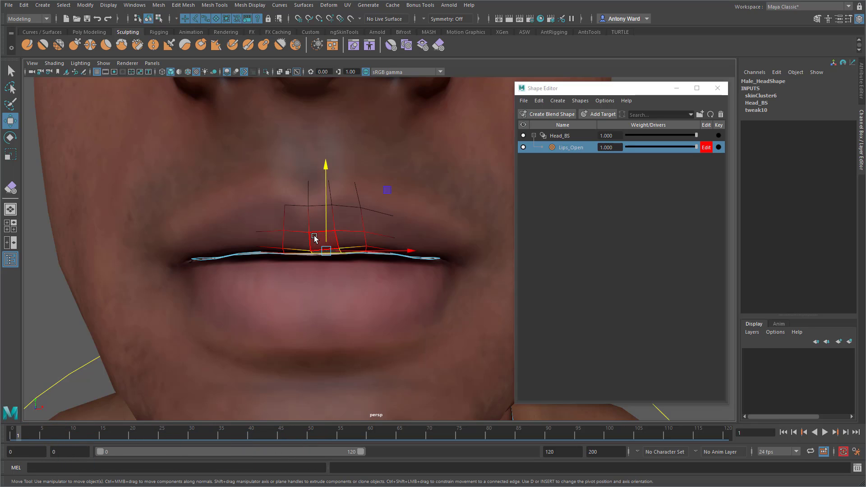
# - Set the Move tool's symmetry to Object X
pyautogui.click(314, 238)
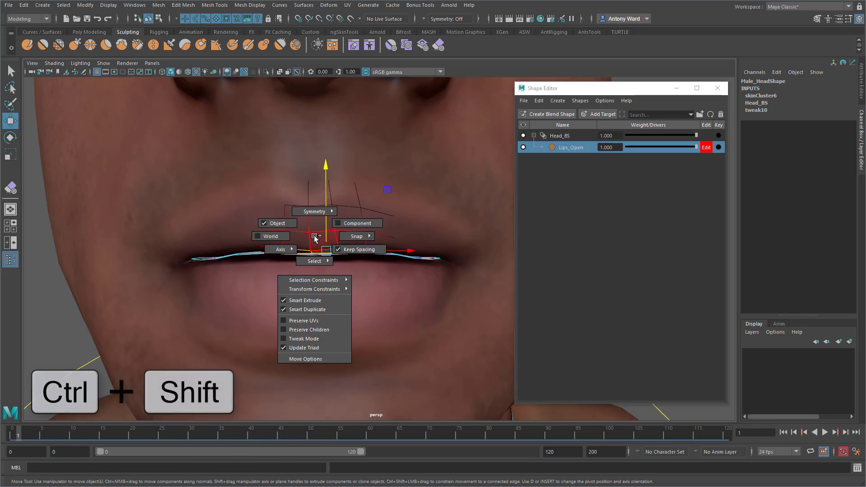
pyautogui.keyDown('ctrl'); pyautogui.keyDown('shift'); pyautogui.moveTo(314, 236); pyautogui.dragTo(310, 180, button='right'); pyautogui.keyUp('shift'); pyautogui.keyUp('ctrl')
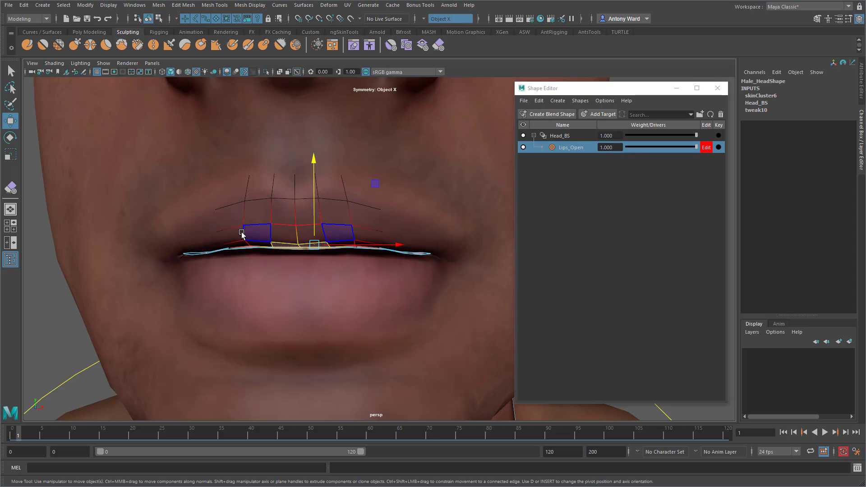
pyautogui.click(394, 238)
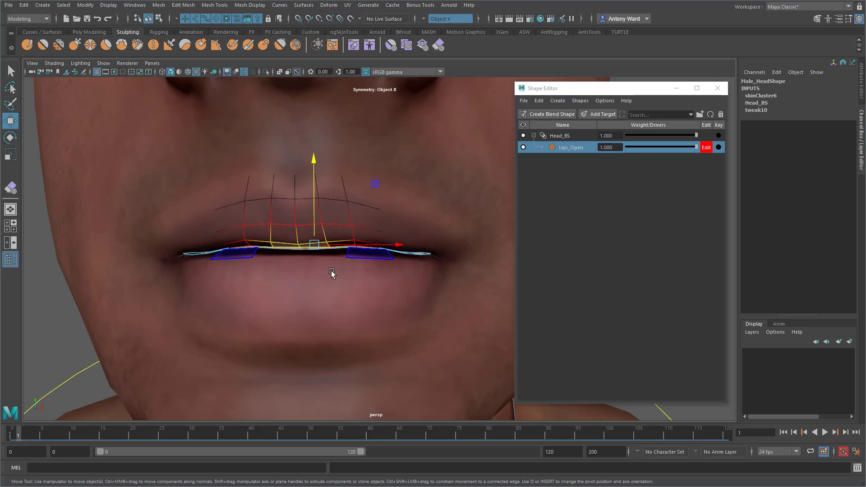
# - Extend the symmetrical face selection along the upper lip's inner edge out to the mouth corners
pyautogui.keyDown('alt'); pyautogui.moveTo(331, 271); pyautogui.dragTo(331, 265); pyautogui.keyUp('alt')
pyautogui.keyDown('alt'); pyautogui.moveTo(332, 265); pyautogui.dragTo(335, 266, button='right'); pyautogui.keyUp('alt')
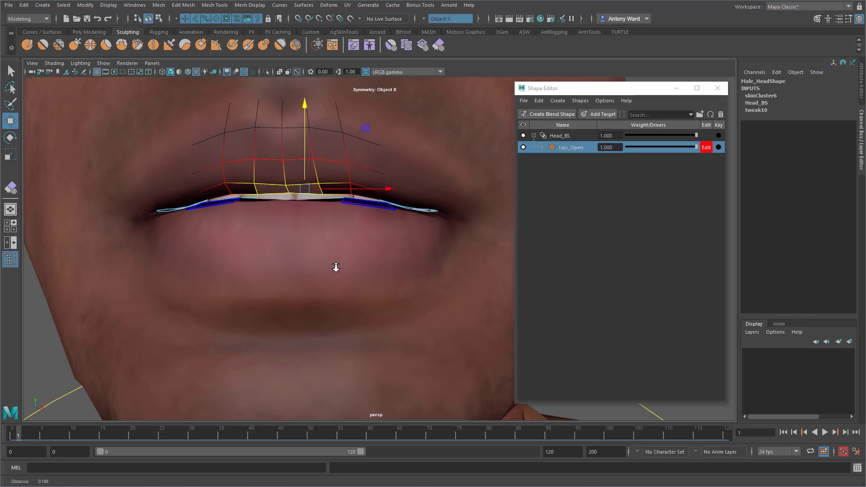
pyautogui.keyDown('shift'); pyautogui.click(337, 185); pyautogui.keyUp('shift')
pyautogui.keyDown('shift'); pyautogui.click(368, 194); pyautogui.keyUp('shift')
pyautogui.keyDown('shift'); pyautogui.click(392, 198); pyautogui.keyUp('shift')
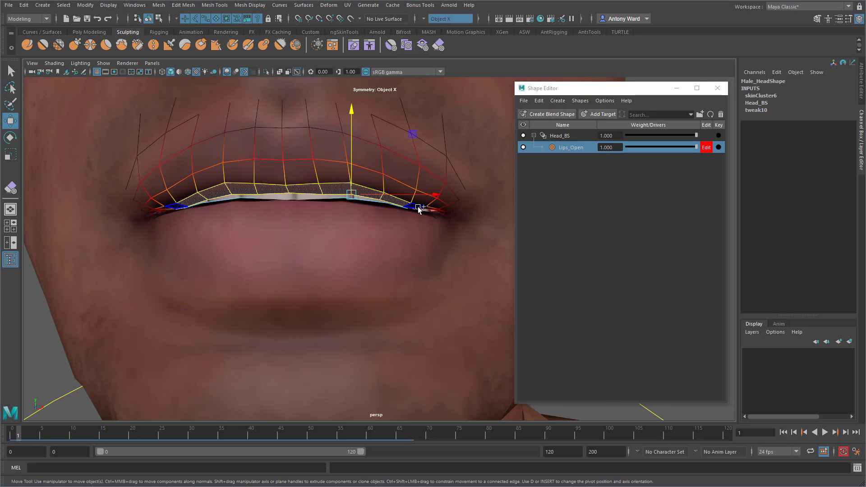
pyautogui.keyDown('shift'); pyautogui.click(417, 206); pyautogui.keyUp('shift')
# - Turn on Wireframe on Shaded for the viewport
pyautogui.click(54, 63)
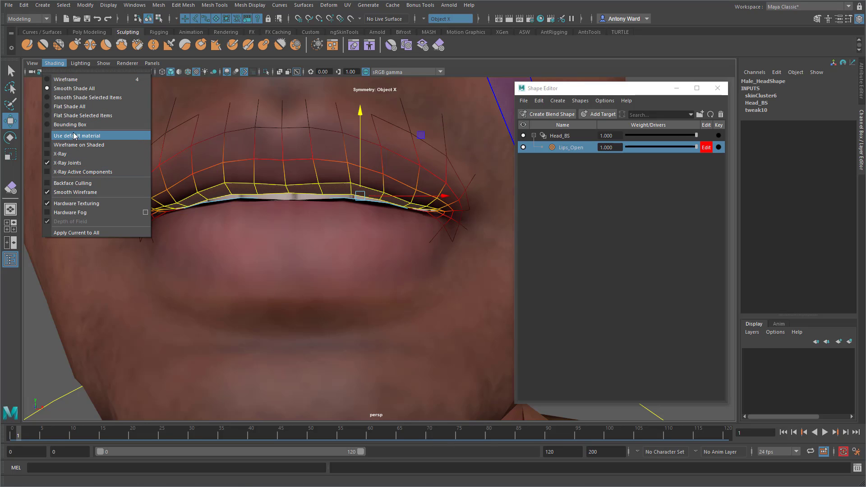
pyautogui.click(78, 145)
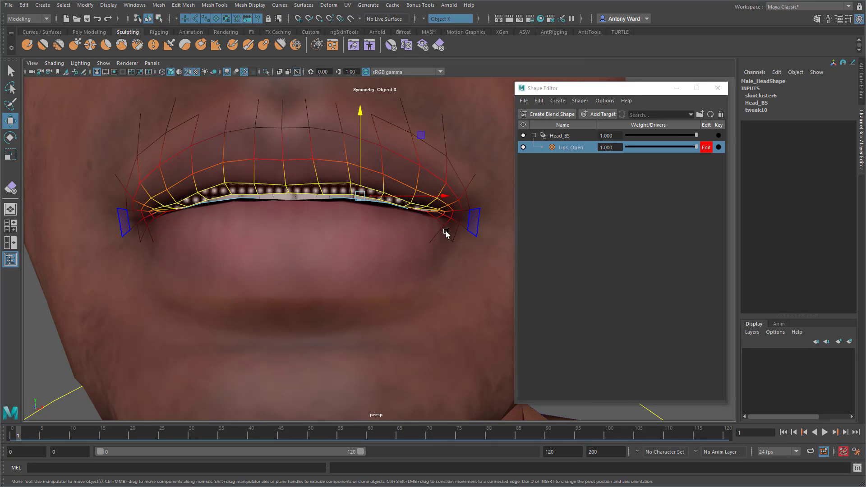
pyautogui.keyDown('alt'); pyautogui.moveTo(424, 236); pyautogui.dragTo(423, 240); pyautogui.keyUp('alt')
pyautogui.click(54, 63)
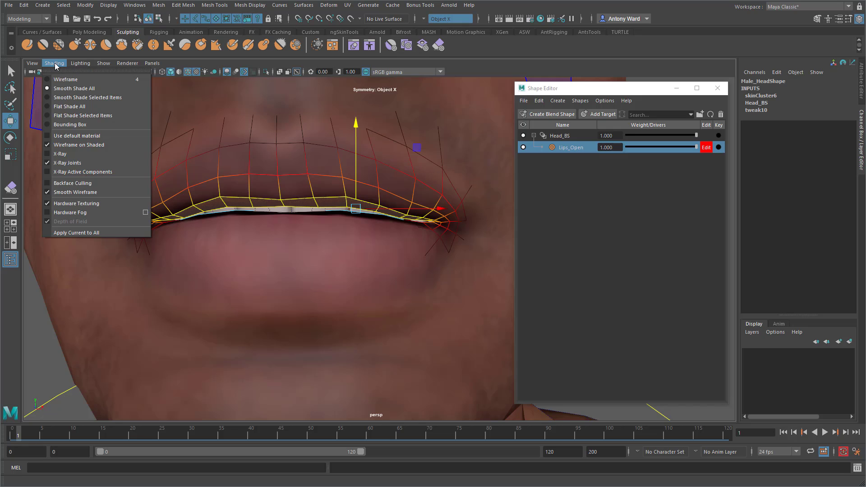
pyautogui.click(54, 64)
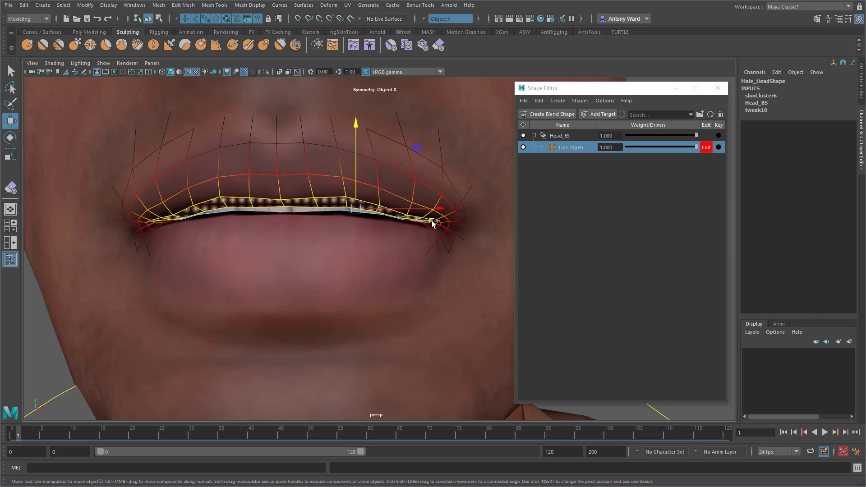
# - Add the next row of upper lip faces above the inner edge to the symmetrical selection, from the middle toward the corners
pyautogui.keyDown('alt'); pyautogui.moveTo(418, 254); pyautogui.dragTo(415, 255); pyautogui.keyUp('alt')
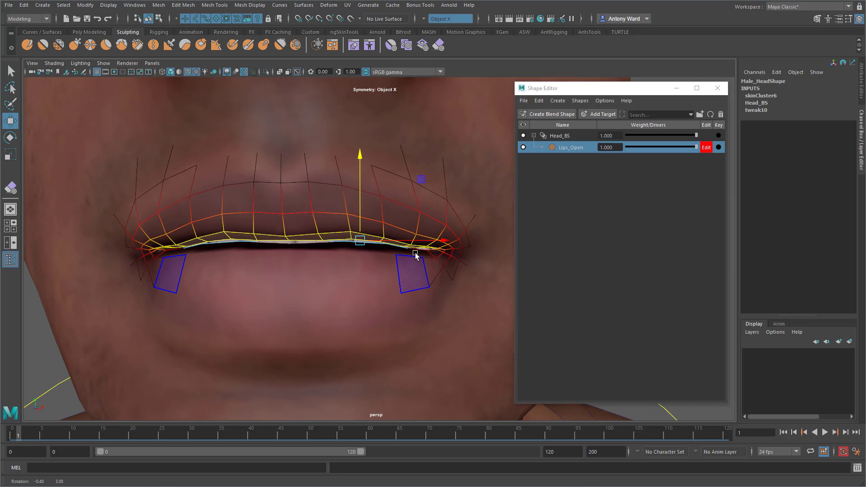
pyautogui.keyDown('alt'); pyautogui.moveTo(416, 255); pyautogui.dragTo(395, 255, button='right'); pyautogui.keyUp('alt')
pyautogui.scroll(3, 288, 234)
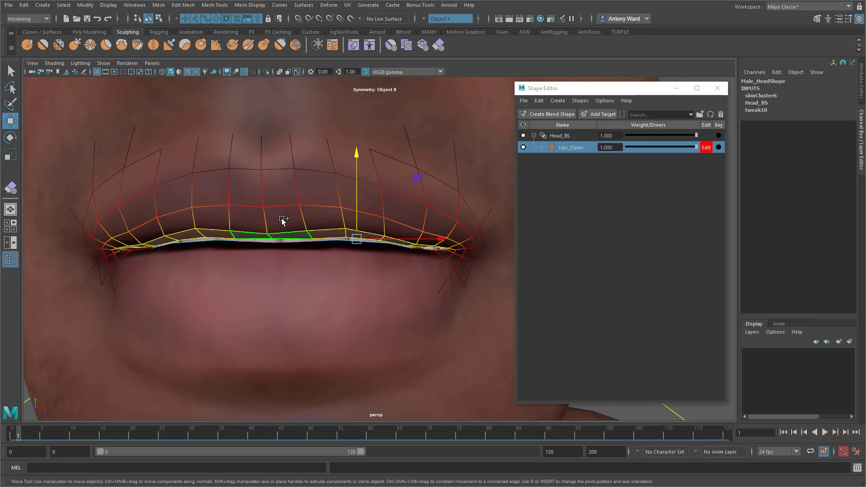
pyautogui.click(319, 214)
pyautogui.keyDown('shift'); pyautogui.click(319, 213); pyautogui.keyUp('shift')
pyautogui.keyDown('shift'); pyautogui.click(364, 219); pyautogui.keyUp('shift')
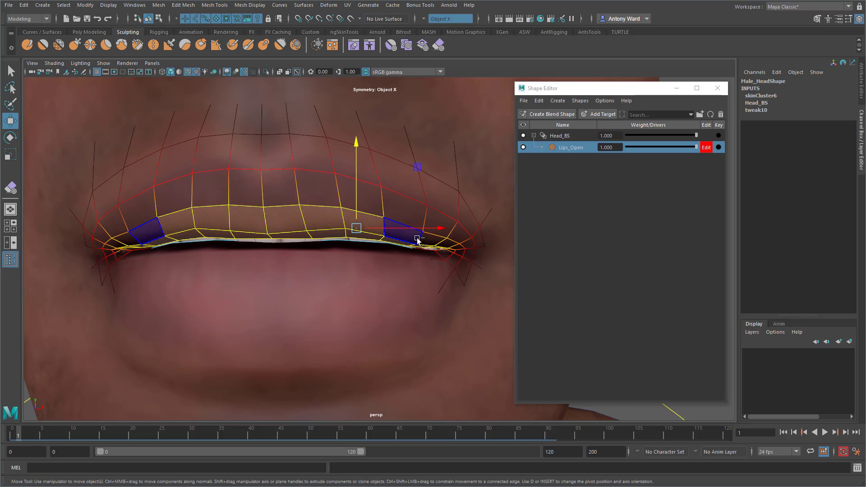
pyautogui.keyDown('shift'); pyautogui.click(414, 237); pyautogui.keyUp('shift')
pyautogui.scroll(-4, 354, 280)
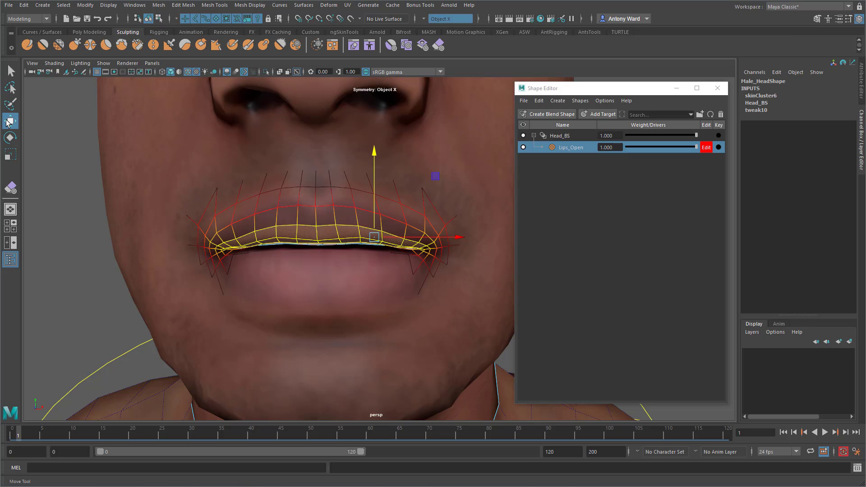
# - Open the Move tool's settings and expand the Soft Selection section, with Move Settings collapsed
pyautogui.doubleClick(10, 121)
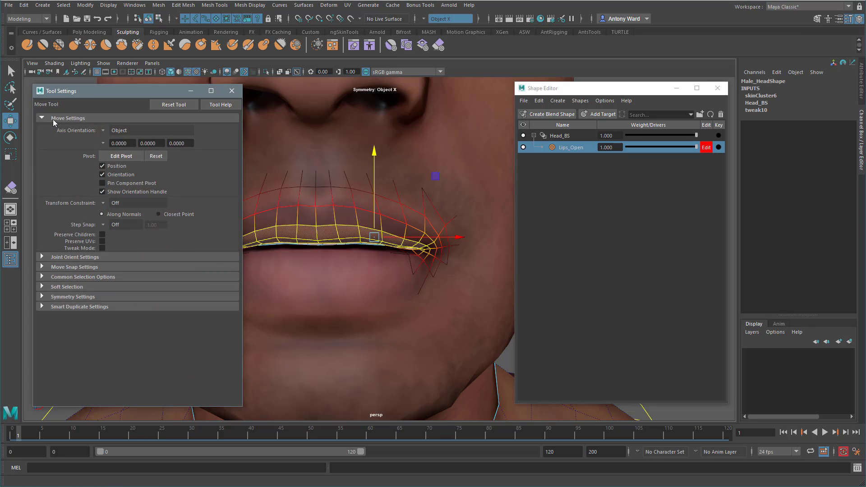
pyautogui.click(53, 119)
pyautogui.click(51, 158)
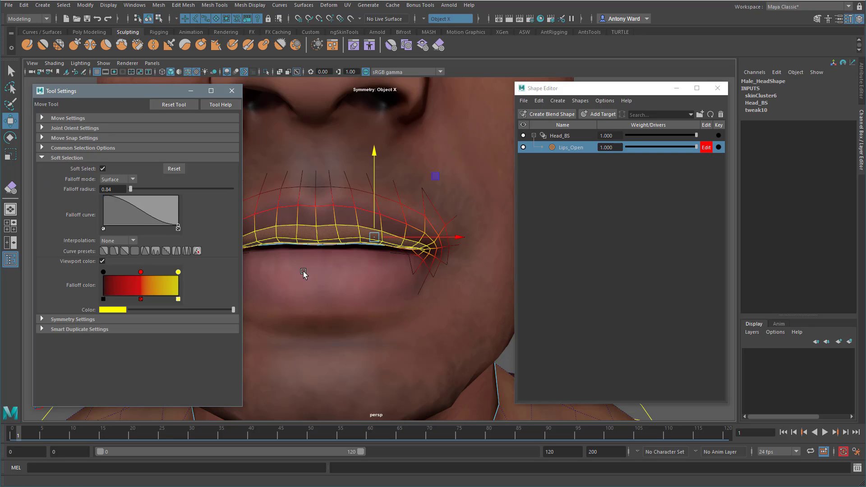
pyautogui.keyDown('alt'); pyautogui.moveTo(322, 261); pyautogui.dragTo(333, 262, button='middle'); pyautogui.keyUp('alt')
pyautogui.keyDown('alt'); pyautogui.moveTo(337, 261); pyautogui.dragTo(333, 260); pyautogui.keyUp('alt')
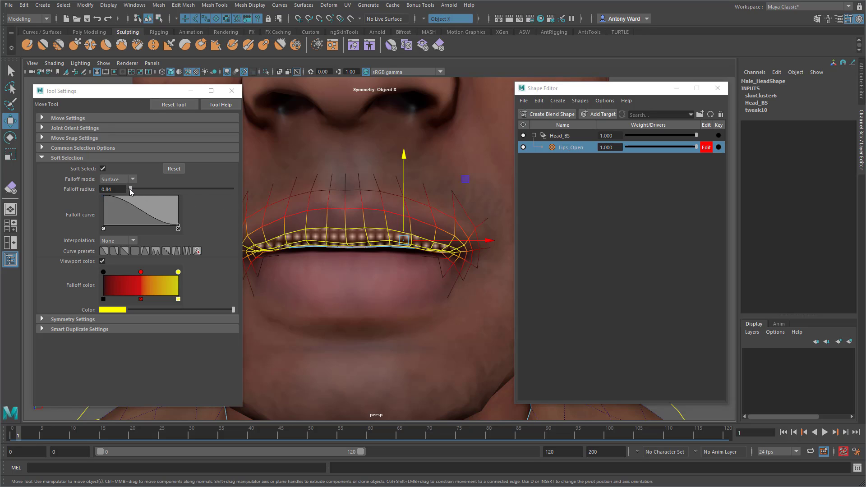
# - Adjust the soft selection falloff radius to 1.25 so that its influence centres on the upper lip
pyautogui.moveTo(129, 189); pyautogui.dragTo(132, 189)
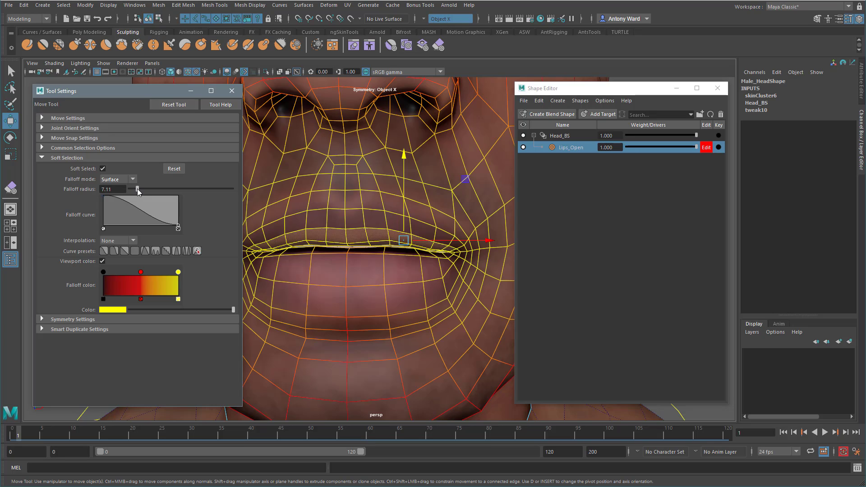
pyautogui.keyDown('alt'); pyautogui.moveTo(391, 286); pyautogui.dragTo(368, 246, button='middle'); pyautogui.keyUp('alt')
pyautogui.scroll(-2, 366, 247)
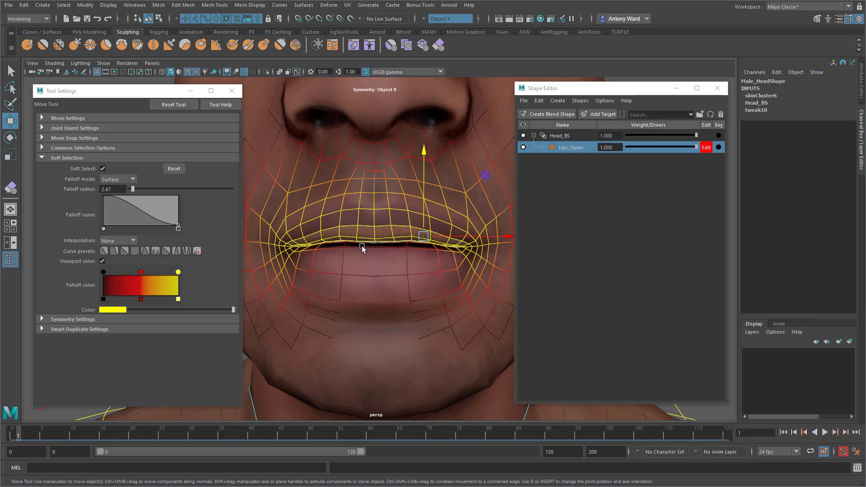
pyautogui.press('b')
pyautogui.moveTo(362, 247); pyautogui.dragTo(410, 238)
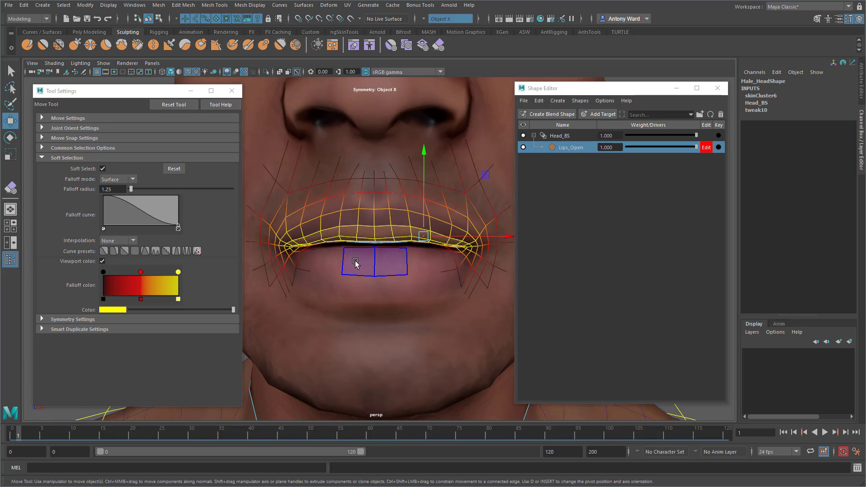
pyautogui.keyDown('alt'); pyautogui.moveTo(354, 260); pyautogui.dragTo(362, 261, button='right'); pyautogui.keyUp('alt')
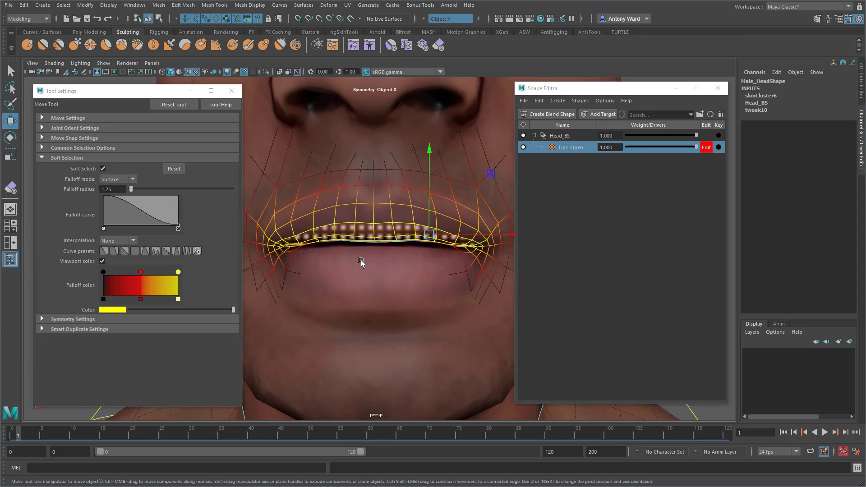
# - Compare the Volume and Surface falloff modes by test-moving the upper lip faces, undoing each move and returning to Surface mode
pyautogui.click(108, 180)
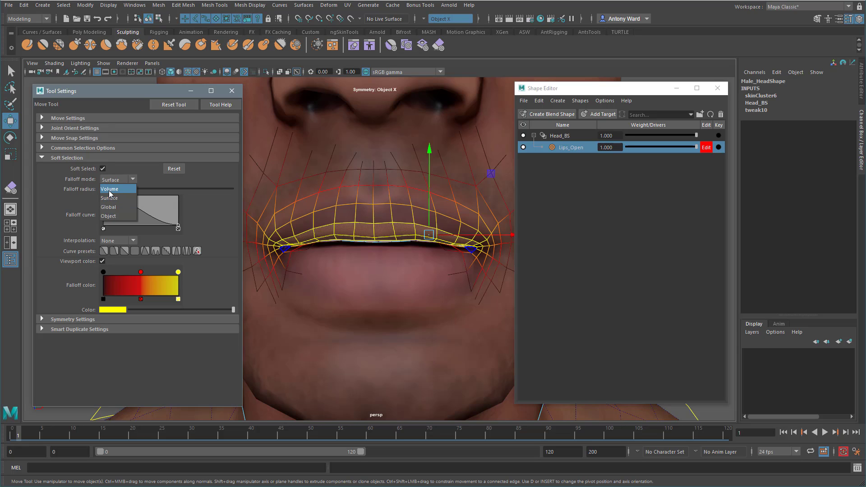
pyautogui.click(110, 190)
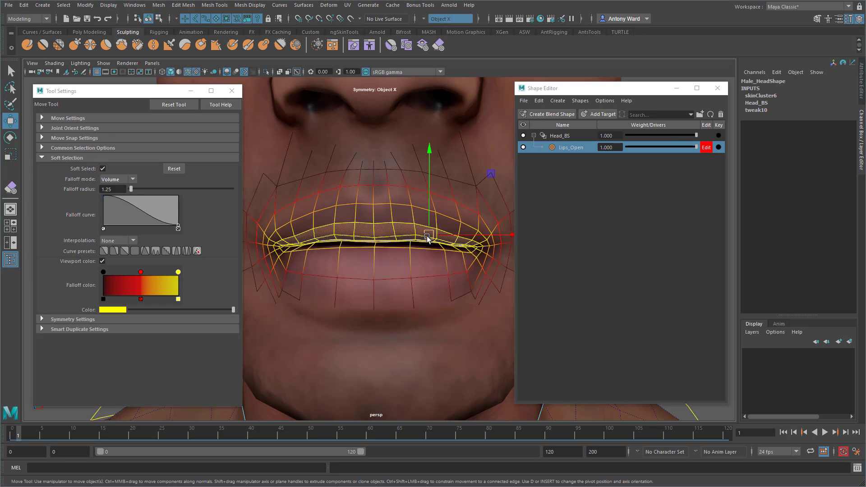
pyautogui.moveTo(427, 238); pyautogui.dragTo(424, 239)
pyautogui.hotkey('ctrl', 'z')
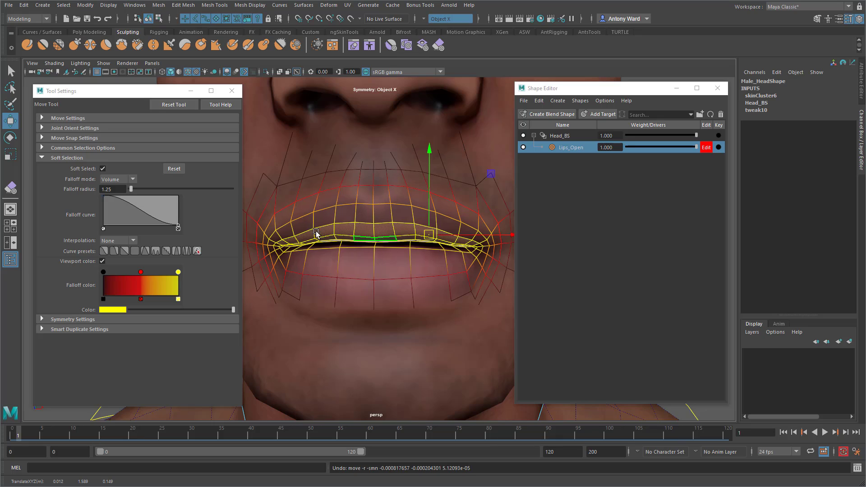
pyautogui.click(121, 179)
pyautogui.click(115, 198)
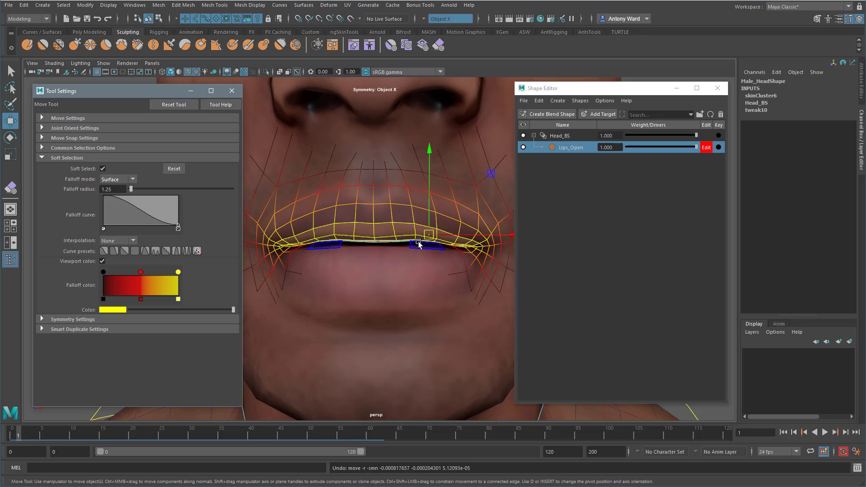
pyautogui.moveTo(428, 235); pyautogui.dragTo(430, 209)
pyautogui.hotkey('ctrl', 'z')
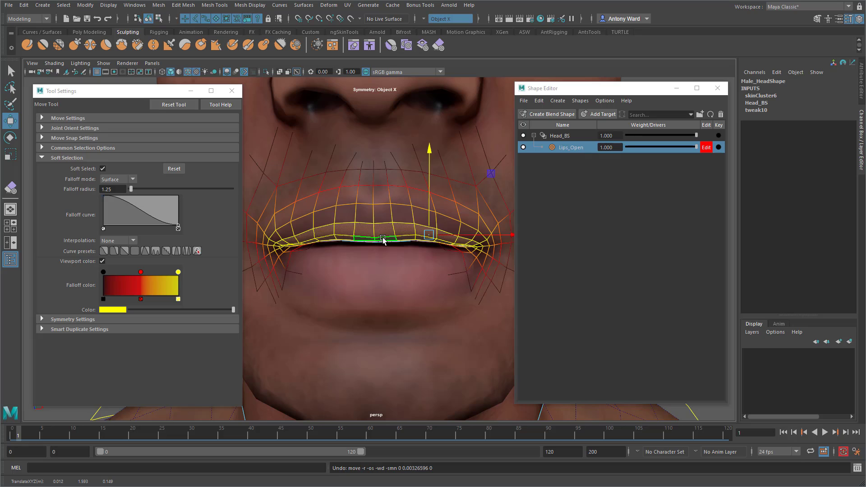
# - Close the tool settings and raise the selected upper lip faces vertically to expose the upper teeth and gums
pyautogui.click(232, 91)
pyautogui.keyDown('alt'); pyautogui.moveTo(435, 276); pyautogui.dragTo(412, 276); pyautogui.keyUp('alt')
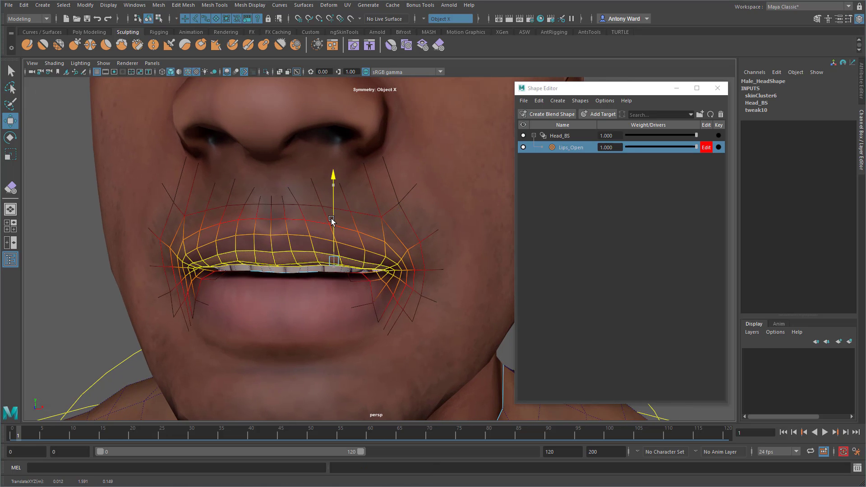
pyautogui.moveTo(331, 220); pyautogui.dragTo(332, 173)
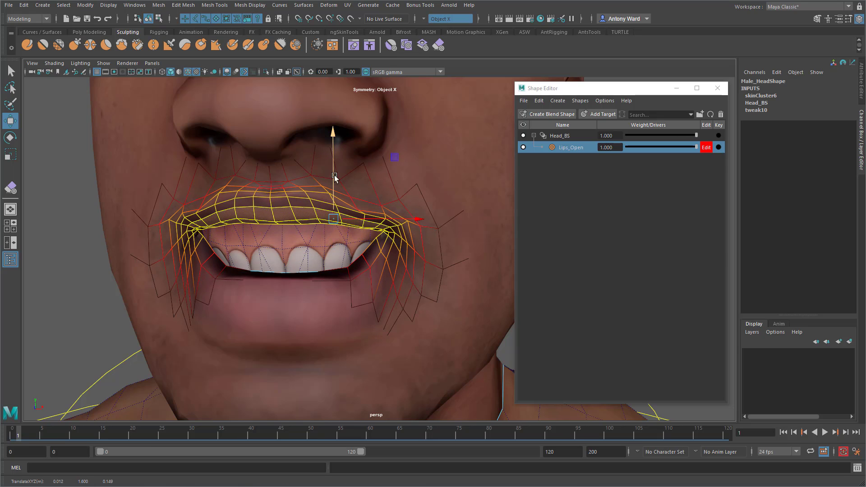
# - Select the lower lip faces symmetrically out towards the mouth corners and lower them to expose the bottom teeth
pyautogui.scroll(5, 387, 292)
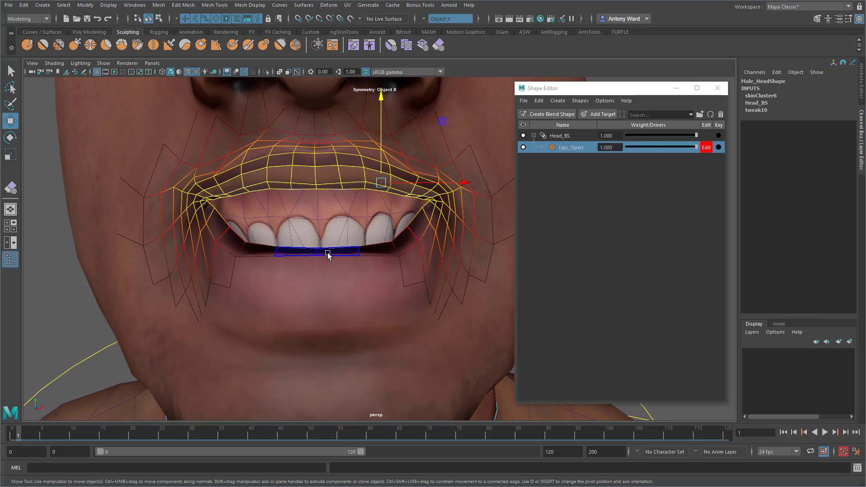
pyautogui.click(328, 253)
pyautogui.keyDown('shift'); pyautogui.click(335, 263); pyautogui.keyUp('shift')
pyautogui.keyDown('shift'); pyautogui.click(381, 249); pyautogui.keyUp('shift')
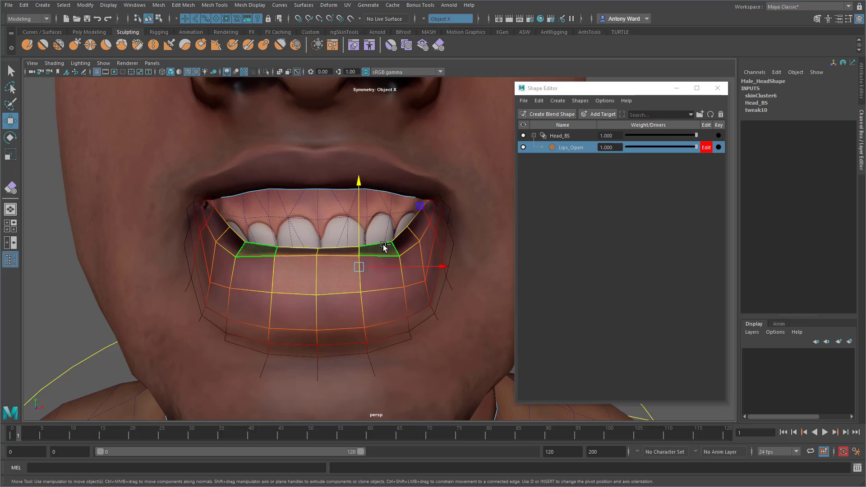
pyautogui.keyDown('shift'); pyautogui.click(399, 241); pyautogui.keyUp('shift')
pyautogui.keyDown('shift'); pyautogui.click(412, 228); pyautogui.keyUp('shift')
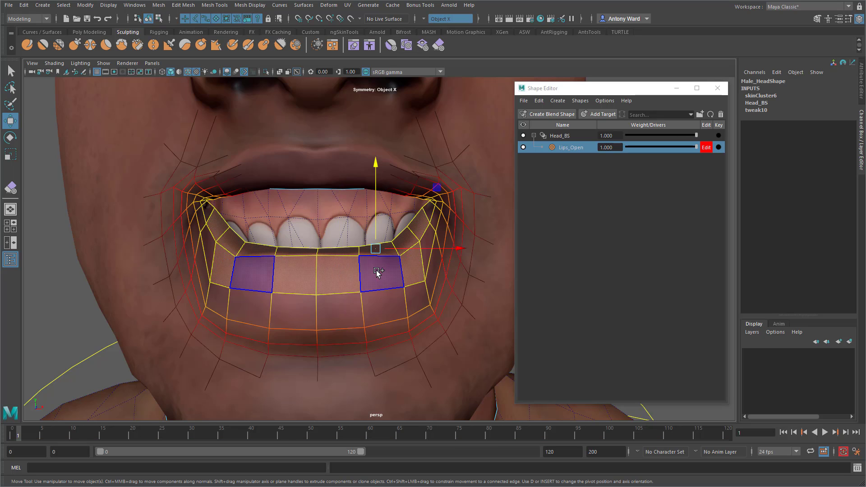
pyautogui.moveTo(379, 167); pyautogui.dragTo(374, 226)
pyautogui.scroll(-2, 426, 296)
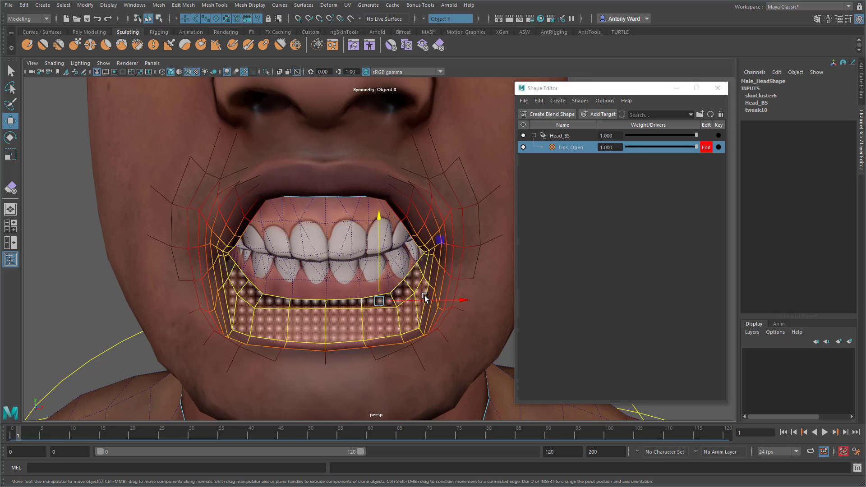
# - Return to object selection, activate the Grab sculpting brush on the head, and bring up the quick sculpting-brush choices
pyautogui.keyDown('alt'); pyautogui.moveTo(427, 296); pyautogui.dragTo(431, 285); pyautogui.keyUp('alt')
pyautogui.keyDown('alt'); pyautogui.moveTo(431, 285); pyautogui.dragTo(506, 242, button='right'); pyautogui.keyUp('alt')
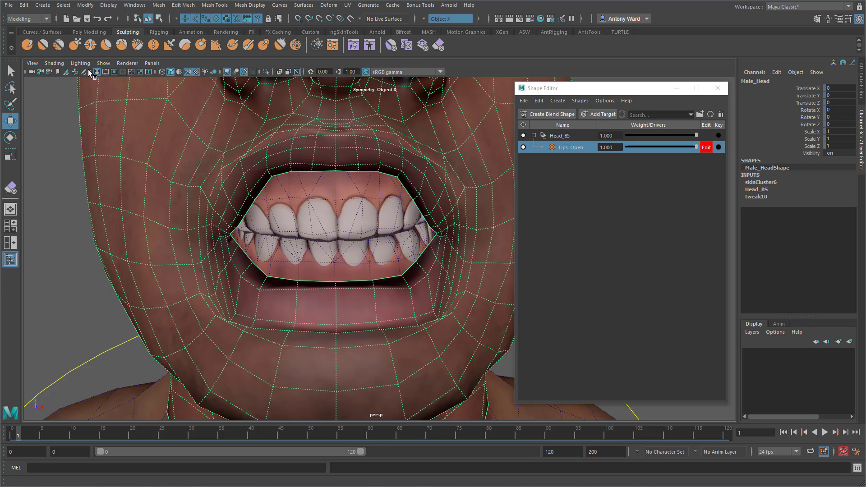
pyautogui.click(76, 45)
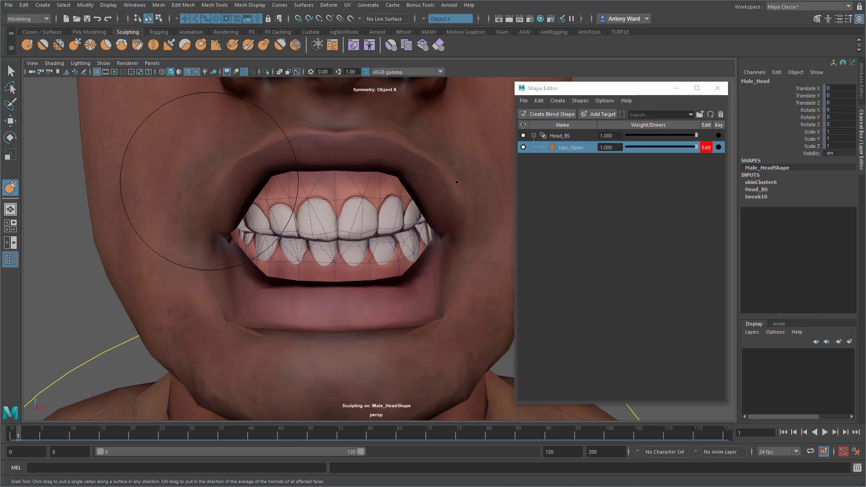
pyautogui.keyDown('alt'); pyautogui.moveTo(449, 186); pyautogui.dragTo(436, 191, button='middle'); pyautogui.keyUp('alt')
pyautogui.keyDown('alt'); pyautogui.moveTo(437, 191); pyautogui.dragTo(424, 196, button='right'); pyautogui.keyUp('alt')
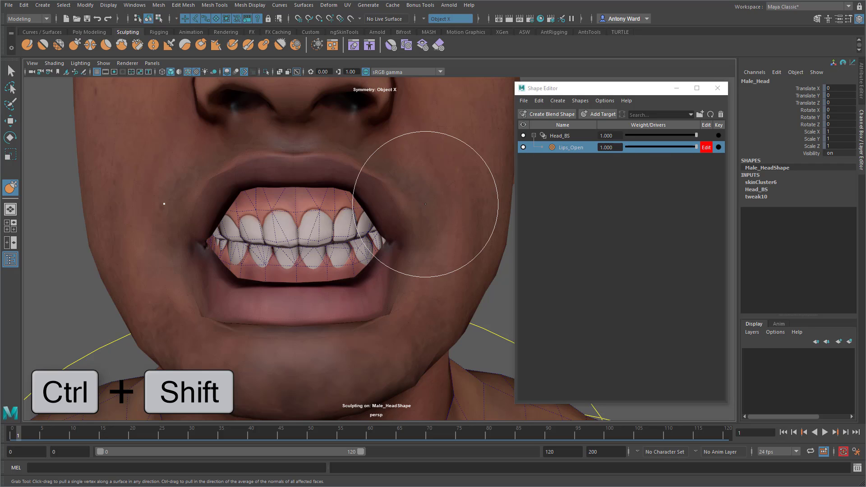
pyautogui.keyDown('ctrl'); pyautogui.keyDown('shift'); pyautogui.rightClick(425, 204); pyautogui.keyUp('shift'); pyautogui.keyUp('ctrl')
pyautogui.moveTo(426, 204)
pyautogui.mouseDown(button='right')
pyautogui.moveTo(397, 193)
pyautogui.moveTo(428, 182)
pyautogui.mouseUp(button='right')
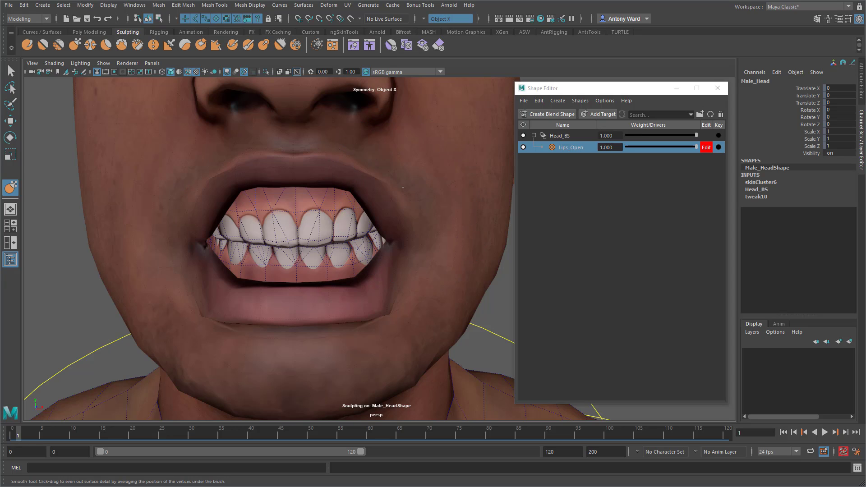
# - Smooth the skin symmetrically beside the upper lip, around the mouth corners and along the lower lip's outer edge
pyautogui.press('shift')
pyautogui.keyDown('shift'); pyautogui.moveTo(401, 193); pyautogui.dragTo(388, 185); pyautogui.keyUp('shift')
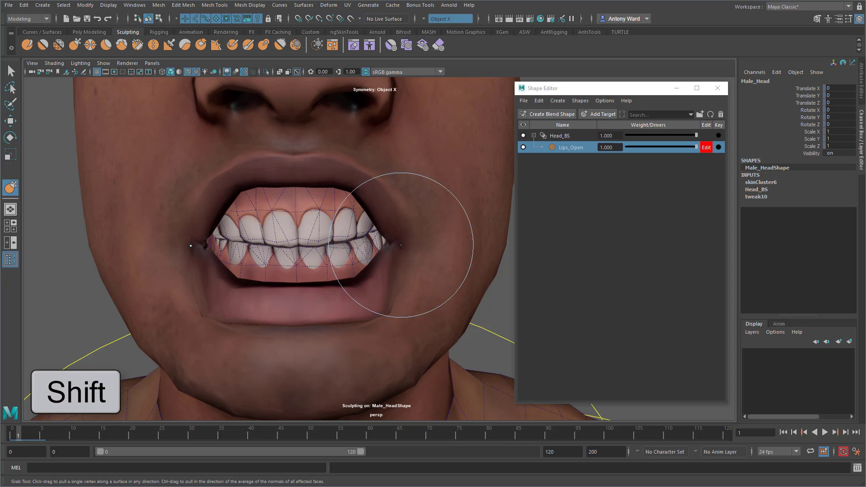
pyautogui.moveTo(399, 245)
pyautogui.keyDown('shift'); pyautogui.mouseDown()
pyautogui.moveTo(384, 311)
pyautogui.moveTo(375, 316)
pyautogui.mouseUp(); pyautogui.keyUp('shift')
pyautogui.moveTo(375, 316)
pyautogui.keyDown('shift'); pyautogui.mouseDown()
pyautogui.moveTo(398, 300)
pyautogui.moveTo(354, 318)
pyautogui.mouseUp(); pyautogui.keyUp('shift')
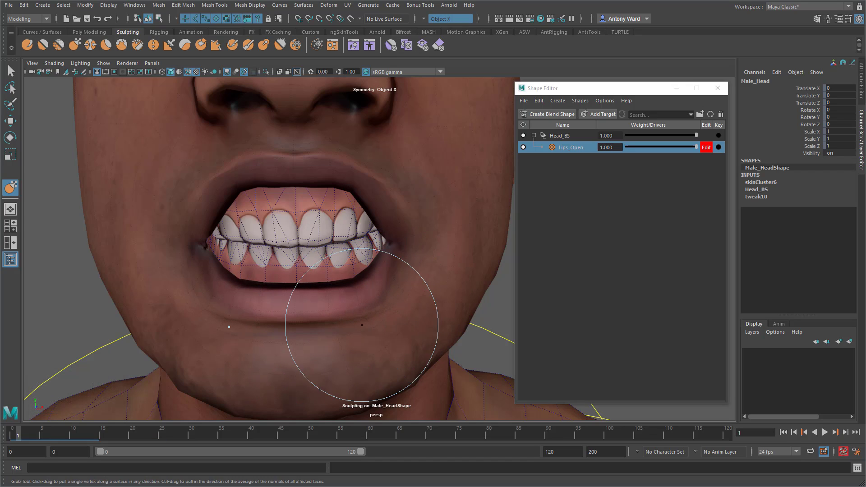
pyautogui.keyDown('alt'); pyautogui.moveTo(412, 220); pyautogui.dragTo(414, 223); pyautogui.keyUp('alt')
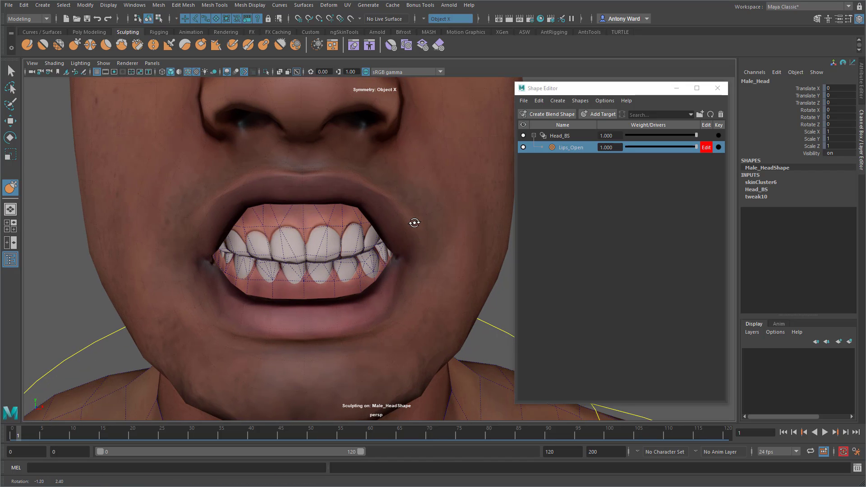
pyautogui.keyDown('alt'); pyautogui.moveTo(414, 223); pyautogui.dragTo(391, 209, button='right'); pyautogui.keyUp('alt')
# - Select the slanted upper lip edges near both mouth corners and move them outwards and up with soft selection
pyautogui.press('w')
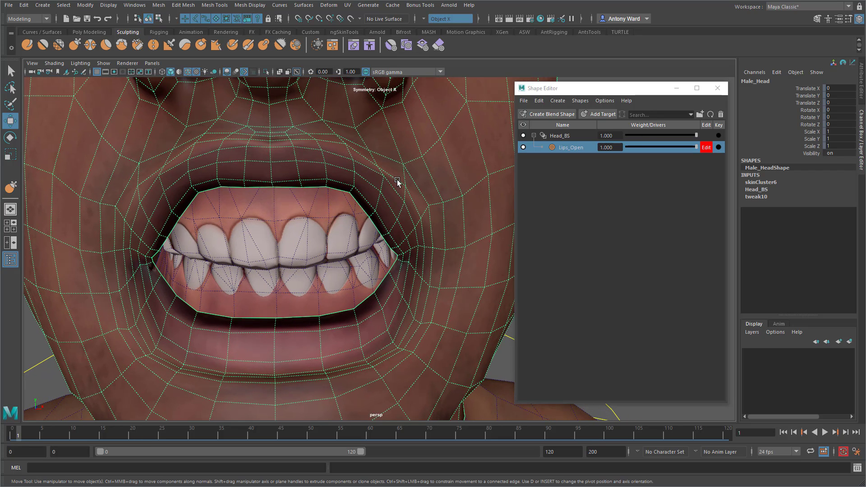
pyautogui.click(374, 212)
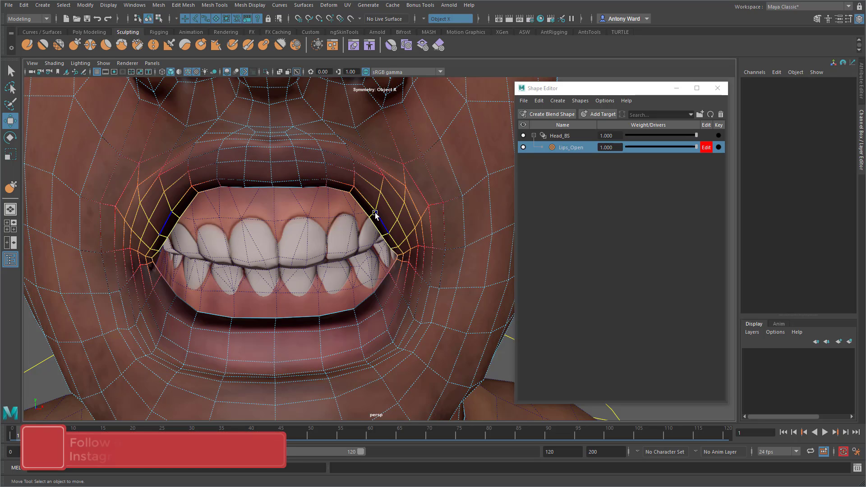
pyautogui.click(372, 212)
pyautogui.click(372, 213)
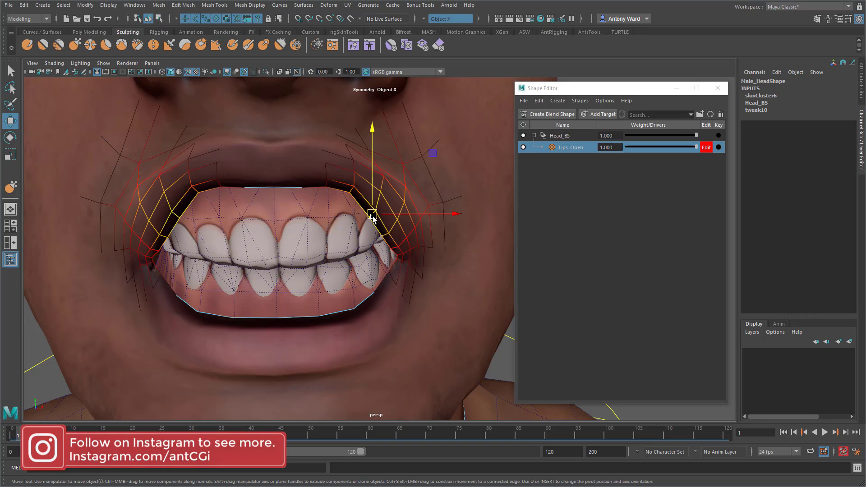
pyautogui.moveTo(386, 219); pyautogui.dragTo(441, 220)
pyautogui.moveTo(373, 201); pyautogui.dragTo(374, 188)
# - Reposition the lip points closer to the mouth corners upwards and outwards to square off the upper mouth opening
pyautogui.click(384, 226)
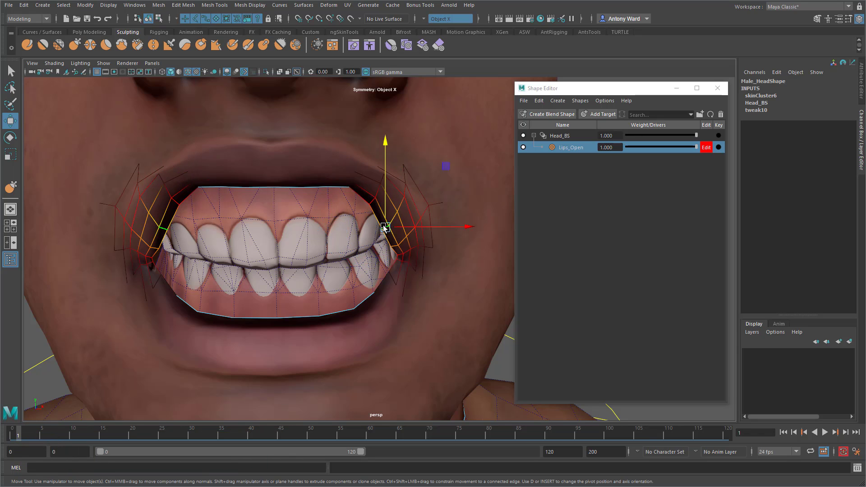
pyautogui.moveTo(386, 227); pyautogui.dragTo(394, 192)
pyautogui.click(393, 227)
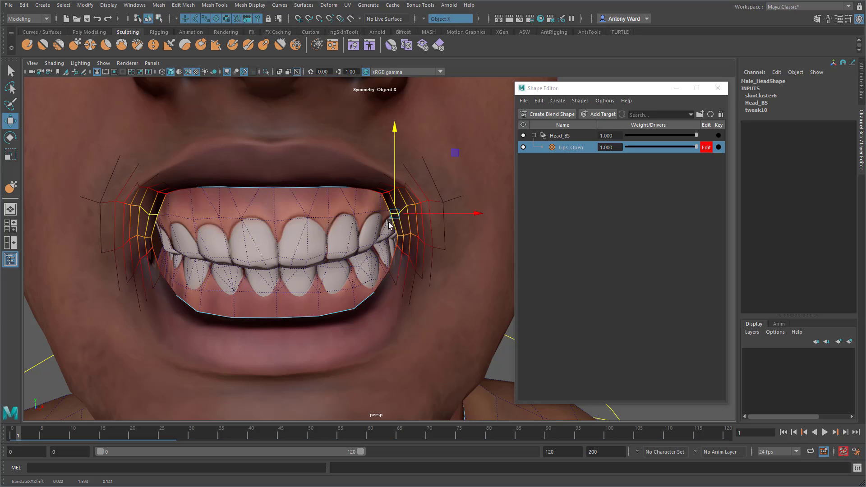
pyautogui.click(402, 236)
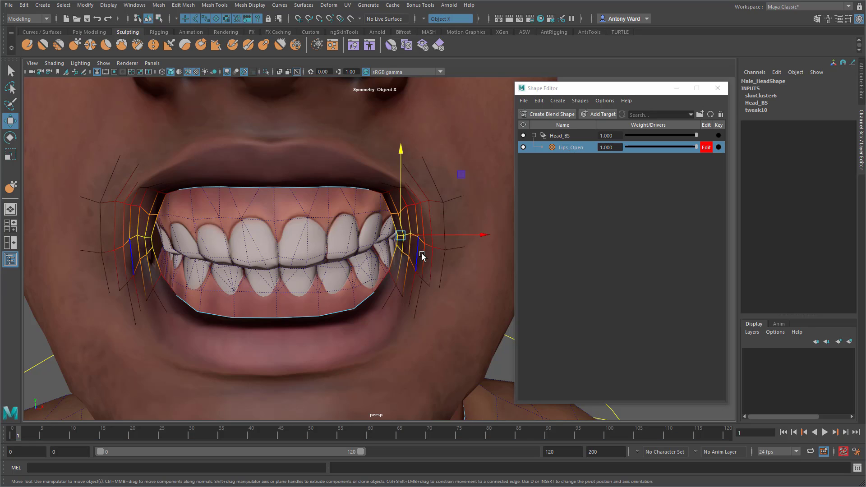
# - Select the edges running outwards from both mouth corners and turn soft selection off
pyautogui.press('t')
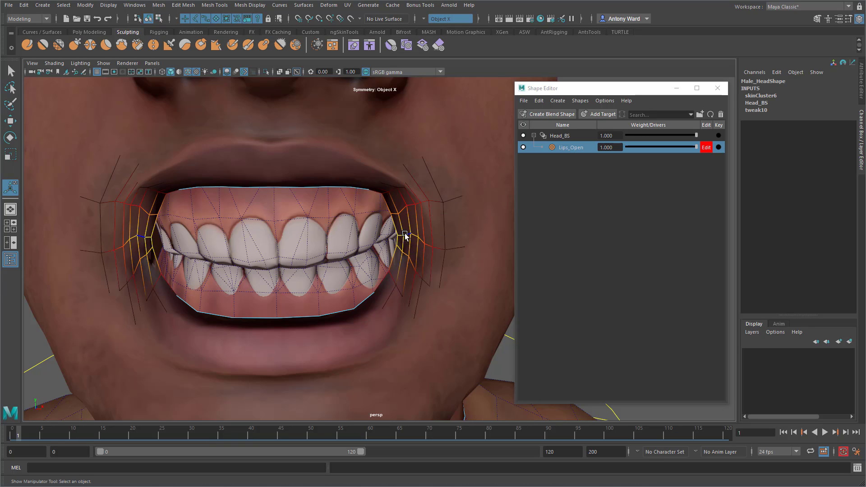
pyautogui.click(420, 242)
pyautogui.press('b')
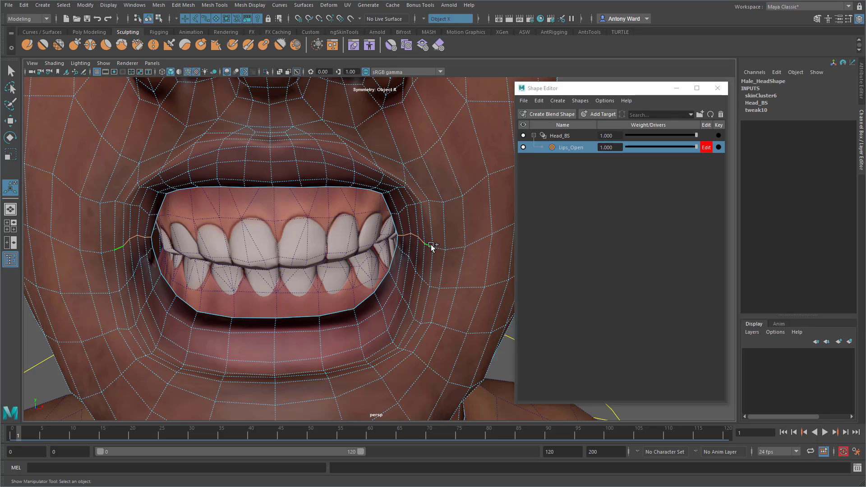
# - Activate the Erase Target brush on the head, shrink it, and erase the Lips_Open edits at the mouth corners
pyautogui.moveTo(431, 244); pyautogui.dragTo(464, 210, button='right')
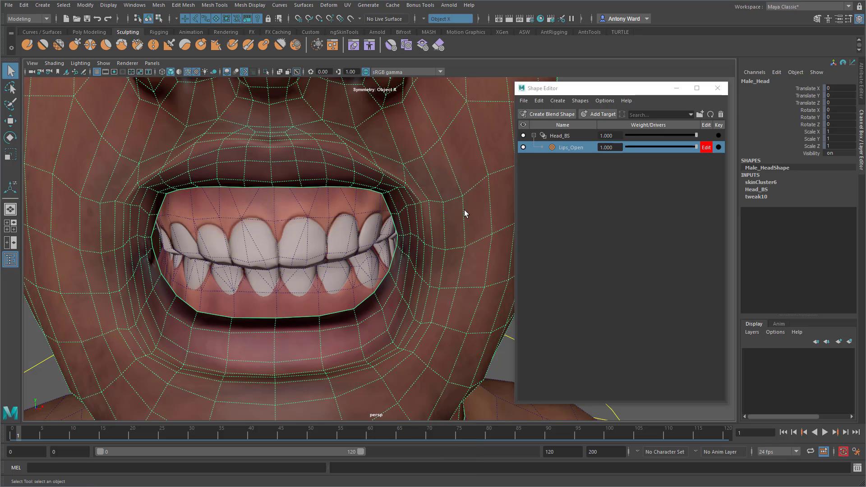
pyautogui.click(438, 45)
pyautogui.press('b')
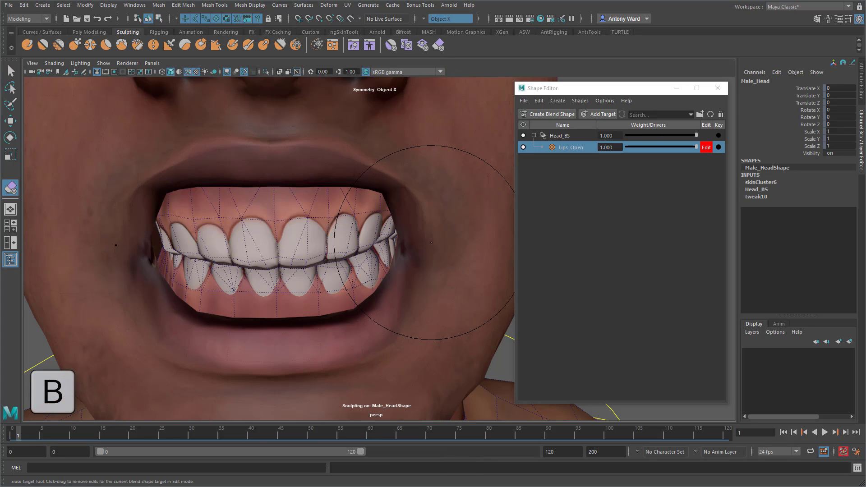
pyautogui.moveTo(431, 243); pyautogui.dragTo(351, 243)
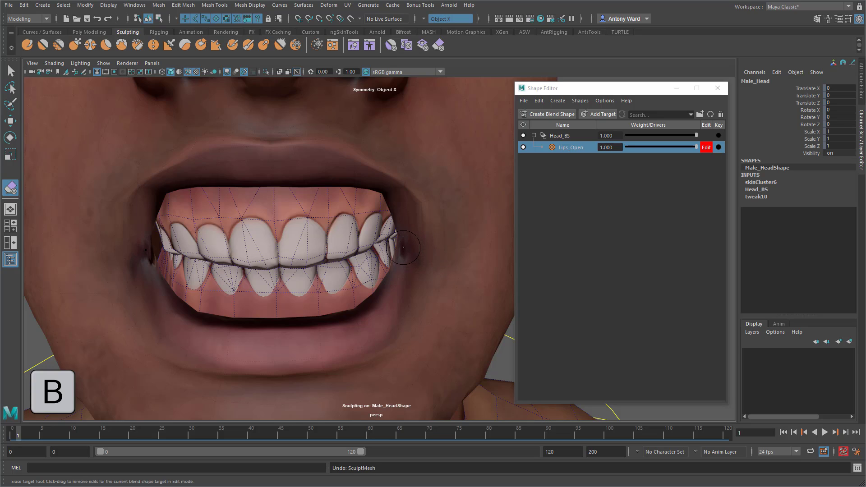
pyautogui.moveTo(403, 247); pyautogui.dragTo(413, 249)
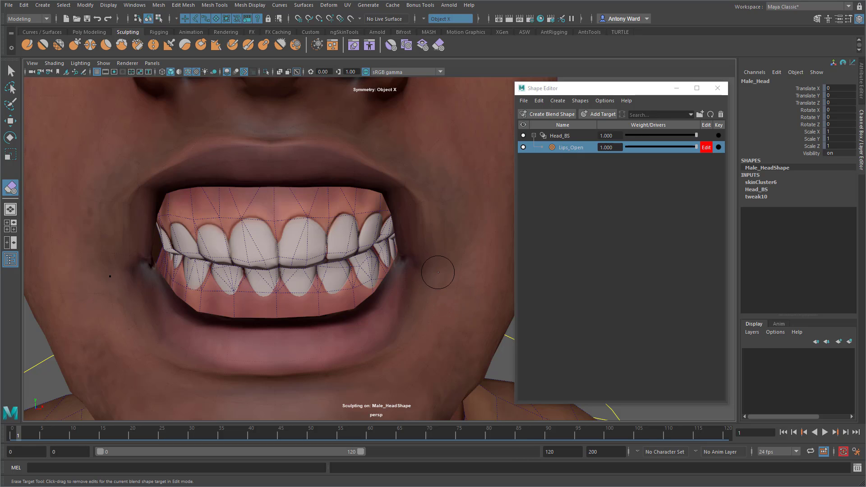
# - Switch to vertex selection with the Move tool and lower the lower lip vertices near both mouth corners
pyautogui.keyDown('alt'); pyautogui.moveTo(423, 261); pyautogui.dragTo(401, 253); pyautogui.keyUp('alt')
pyautogui.press('w')
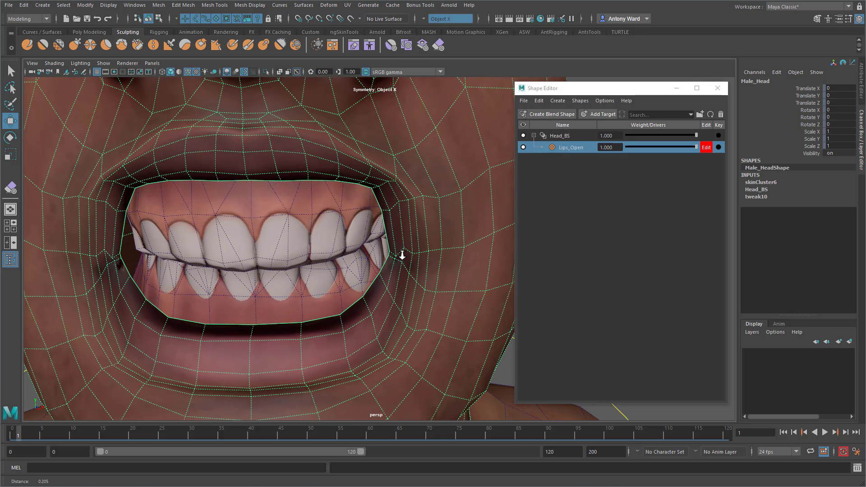
pyautogui.moveTo(418, 251); pyautogui.dragTo(392, 253, button='right')
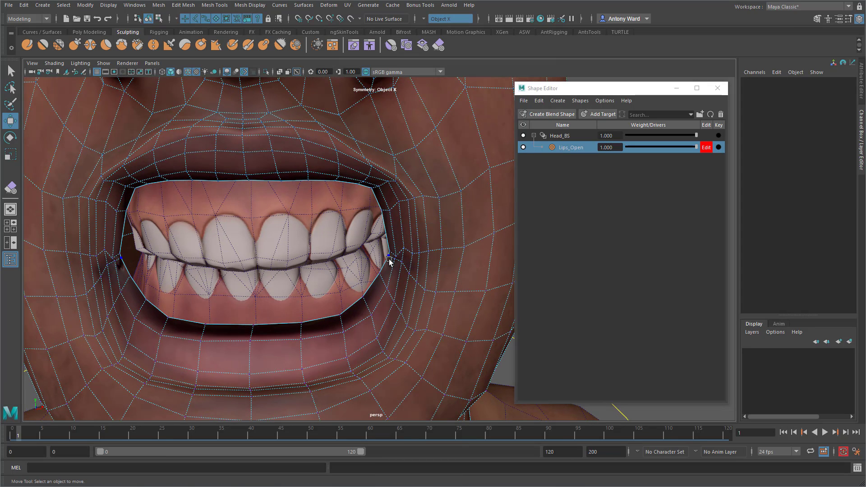
pyautogui.click(371, 297)
pyautogui.keyDown('shift'); pyautogui.click(372, 313); pyautogui.keyUp('shift')
pyautogui.keyDown('alt'); pyautogui.moveTo(373, 321); pyautogui.dragTo(383, 321); pyautogui.keyUp('alt')
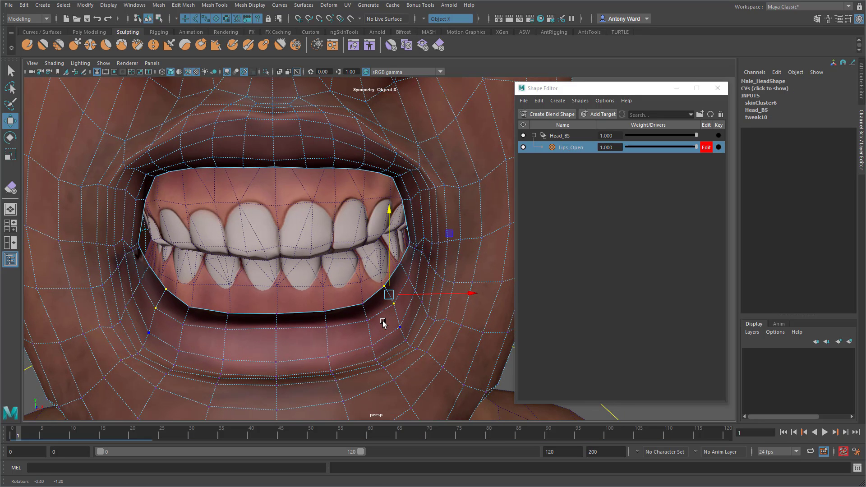
pyautogui.moveTo(390, 262); pyautogui.dragTo(390, 273)
# - Select the outer column of lower lip vertices on both sides and nudge it further down
pyautogui.click(363, 304)
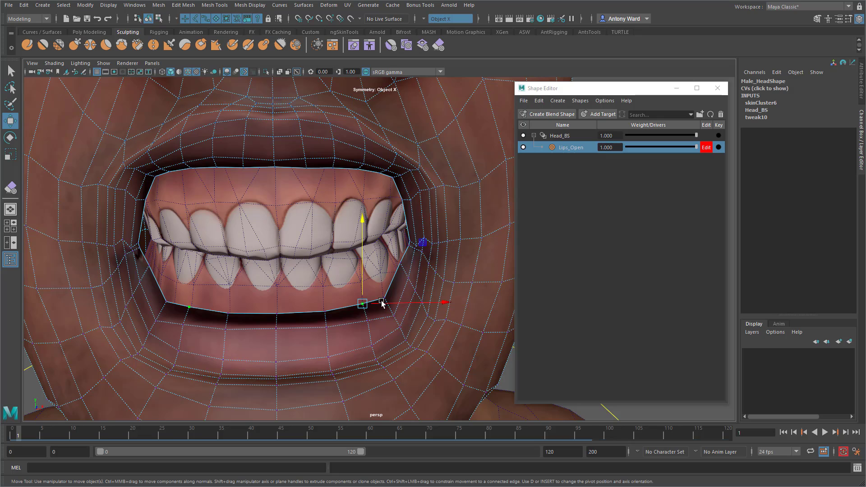
pyautogui.click(385, 298)
pyautogui.keyDown('shift'); pyautogui.click(394, 316); pyautogui.keyUp('shift')
pyautogui.keyDown('shift'); pyautogui.click(399, 327); pyautogui.keyUp('shift')
pyautogui.keyDown('alt'); pyautogui.moveTo(400, 331); pyautogui.dragTo(396, 314); pyautogui.keyUp('alt')
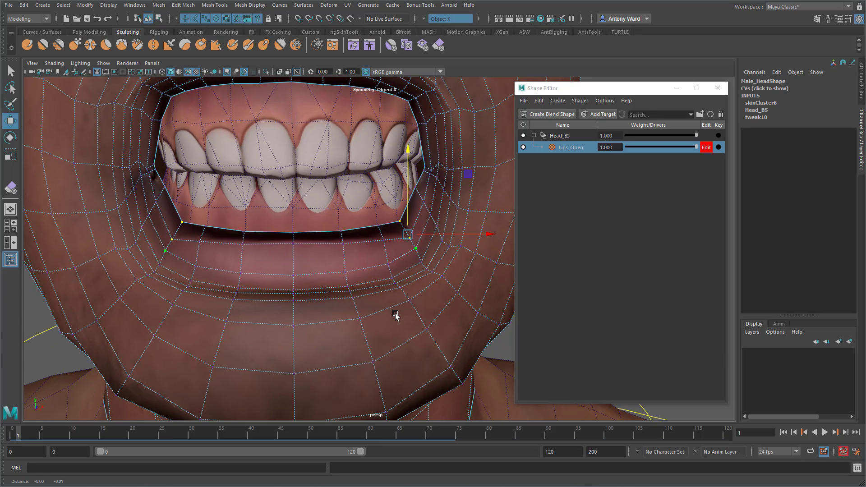
# - Adjust the neighbouring inner column of lower lip vertices, plus the outer vertices below the lip's corners
pyautogui.click(378, 225)
pyautogui.click(387, 264)
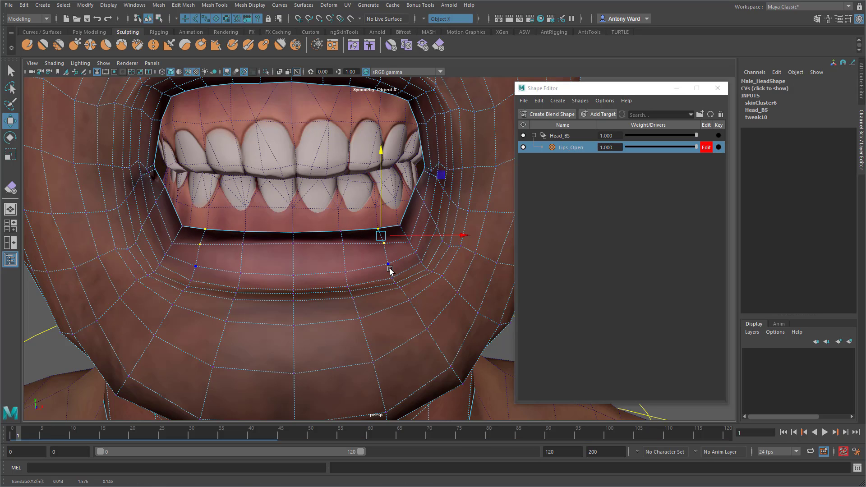
pyautogui.click(411, 256)
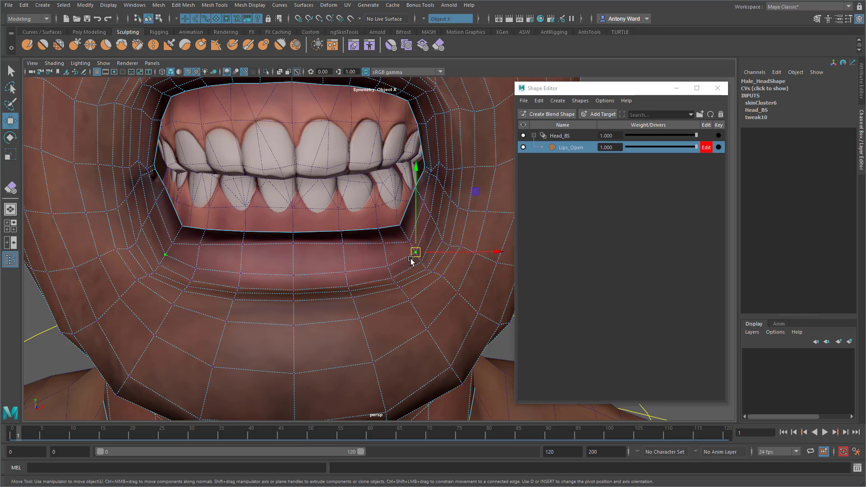
pyautogui.keyDown('shift'); pyautogui.click(419, 264); pyautogui.keyUp('shift')
pyautogui.scroll(3, 413, 218)
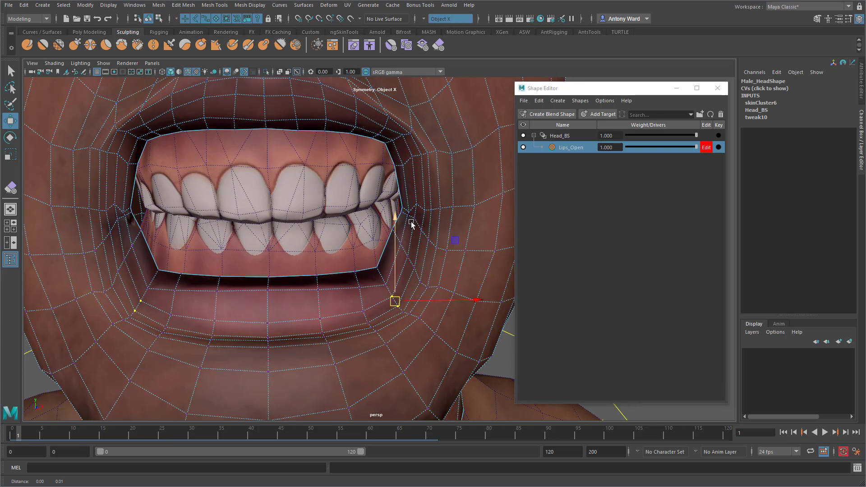
# - Select the row of vertices just below each mouth corner and move it down to round out the opening
pyautogui.click(390, 230)
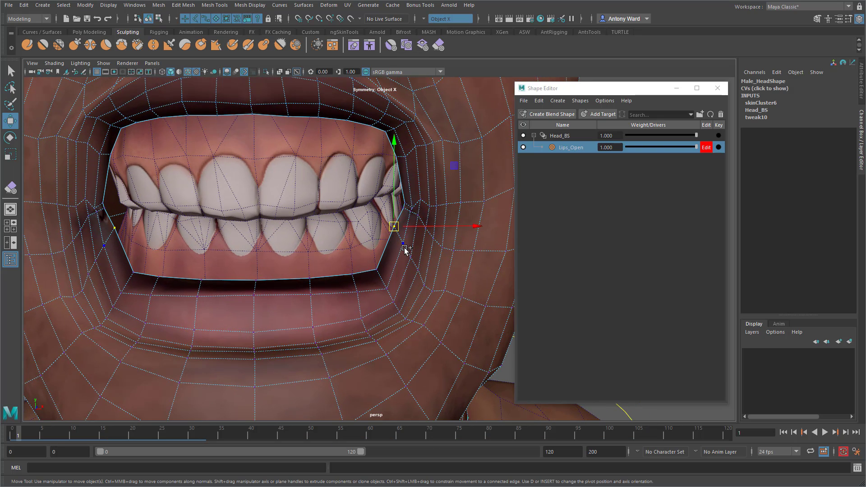
pyautogui.keyDown('shift'); pyautogui.click(404, 248); pyautogui.keyUp('shift')
pyautogui.keyDown('shift'); pyautogui.click(407, 256); pyautogui.keyUp('shift')
pyautogui.moveTo(402, 224); pyautogui.dragTo(402, 235)
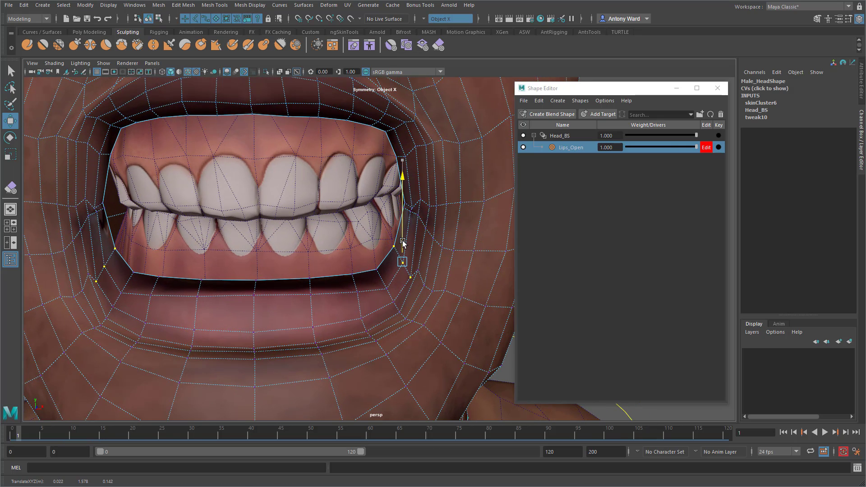
# - Move the vertices just outside the lower lip's corners down and slightly outward
pyautogui.click(418, 270)
pyautogui.moveTo(418, 272); pyautogui.dragTo(424, 288)
pyautogui.click(423, 286)
pyautogui.keyDown('alt'); pyautogui.moveTo(416, 278); pyautogui.dragTo(415, 317, button='middle'); pyautogui.keyUp('alt')
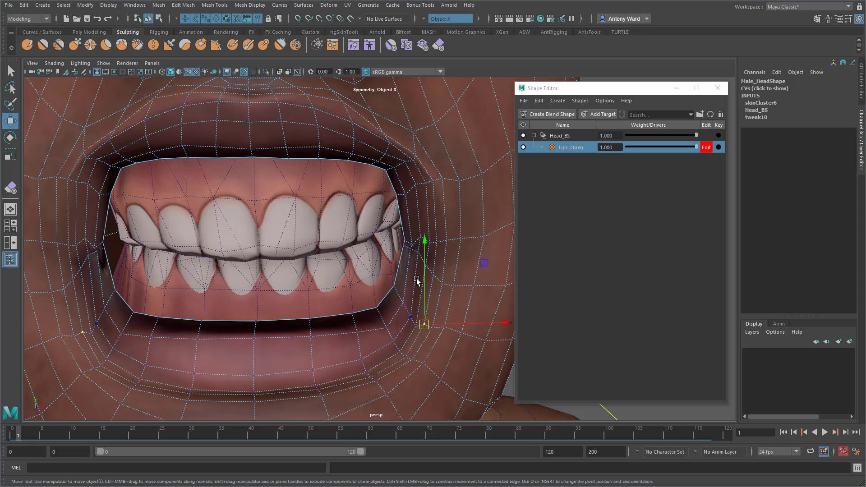
# - Lower the vertices beside each mouth corner at mid-height and adjust their outer neighbours to even out the edge spacing
pyautogui.click(413, 248)
pyautogui.keyDown('alt'); pyautogui.moveTo(390, 269); pyautogui.dragTo(434, 290, button='right'); pyautogui.keyUp('alt')
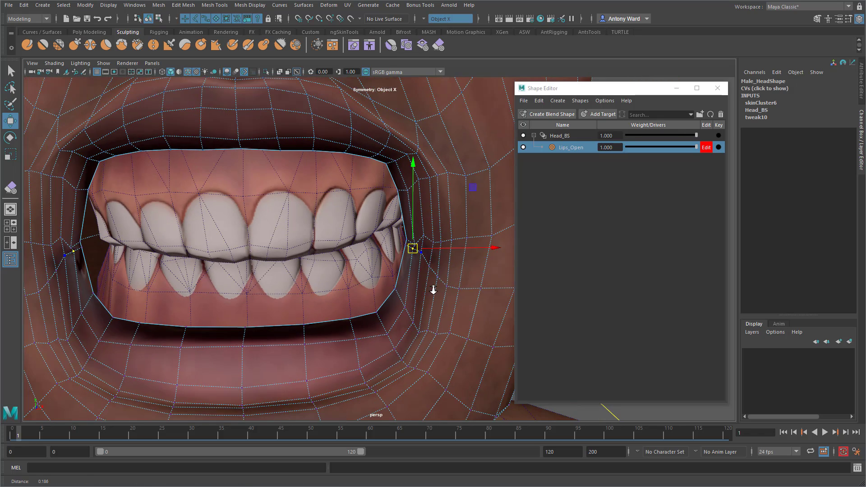
pyautogui.keyDown('shift'); pyautogui.click(402, 247); pyautogui.keyUp('shift')
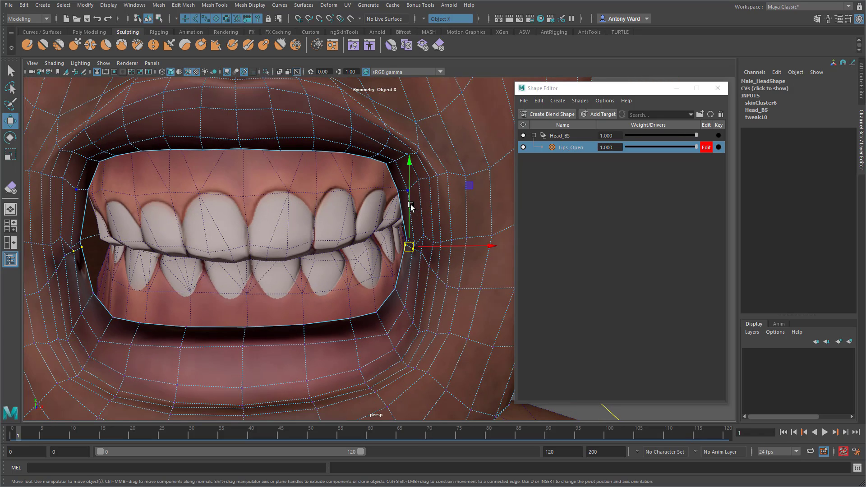
pyautogui.moveTo(411, 204); pyautogui.dragTo(419, 277)
pyautogui.click(423, 253)
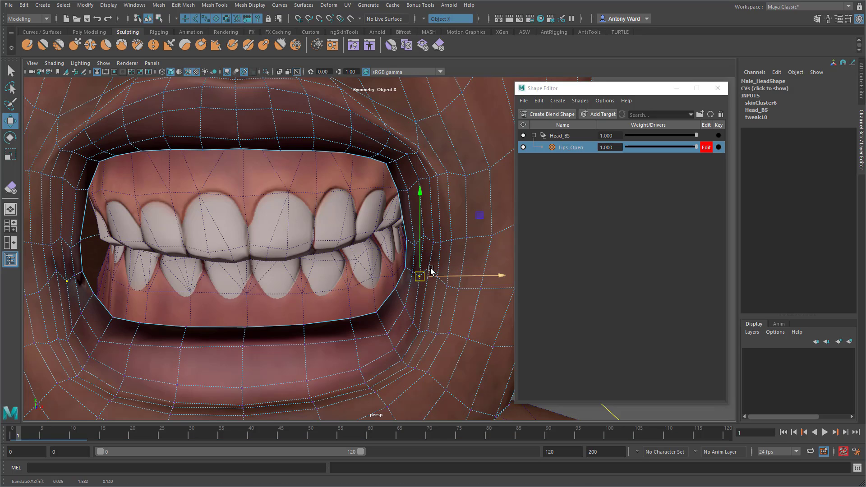
pyautogui.click(429, 277)
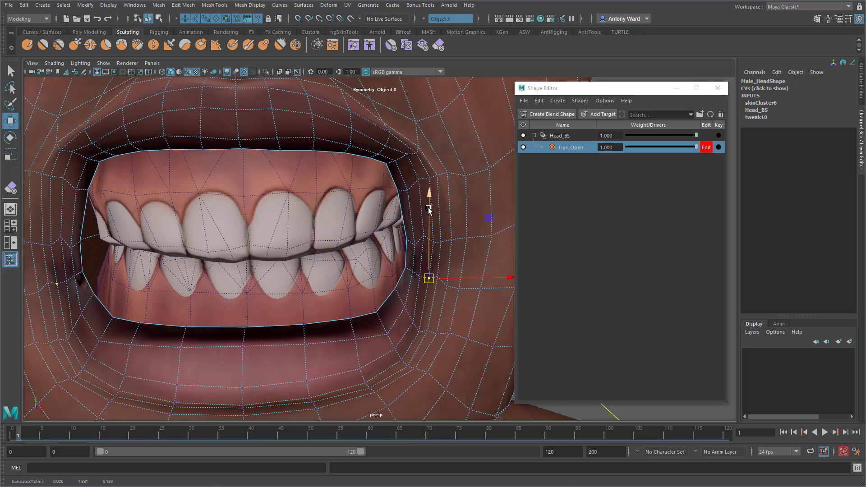
pyautogui.keyDown('alt'); pyautogui.moveTo(423, 175); pyautogui.dragTo(421, 183, button='middle'); pyautogui.keyUp('alt')
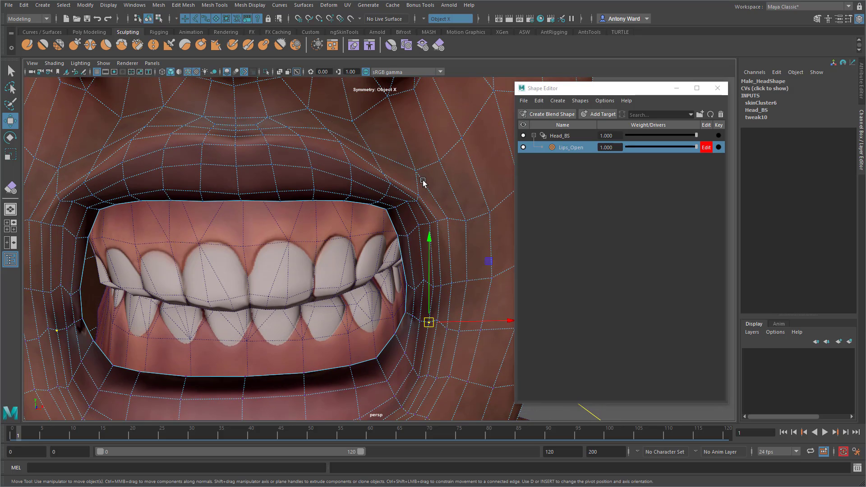
# - Nudge the upper lip vertices near both mouth corners slightly down and inward
pyautogui.click(382, 169)
pyautogui.click(389, 185)
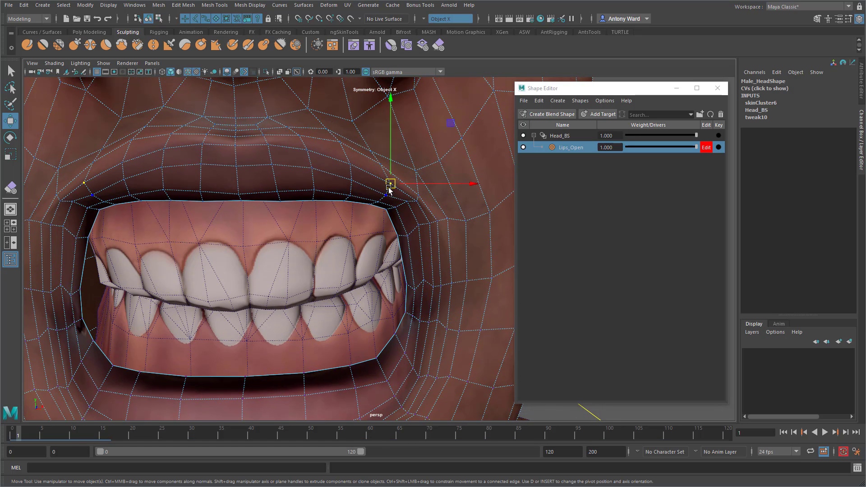
pyautogui.moveTo(389, 189)
pyautogui.mouseDown()
pyautogui.moveTo(417, 199)
pyautogui.moveTo(387, 197)
pyautogui.mouseUp()
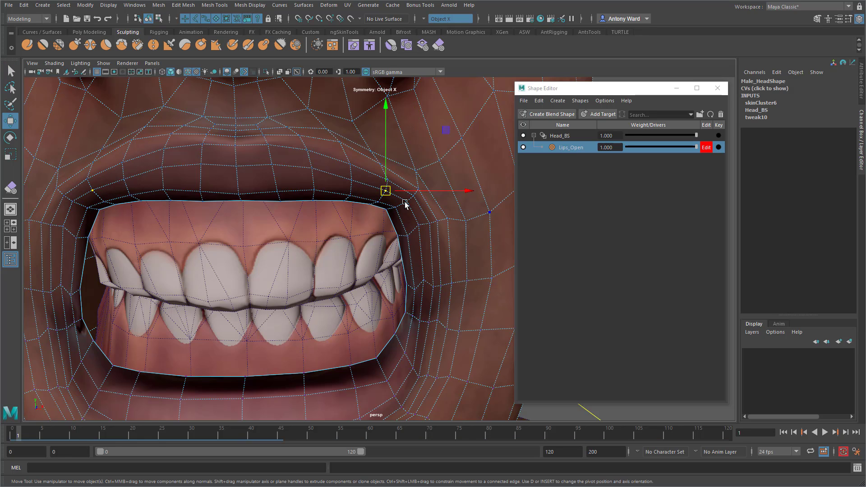
# - Scrub the Lips_Open weight to preview the shape, leaving it at 1.000
pyautogui.scroll(-5, 406, 201)
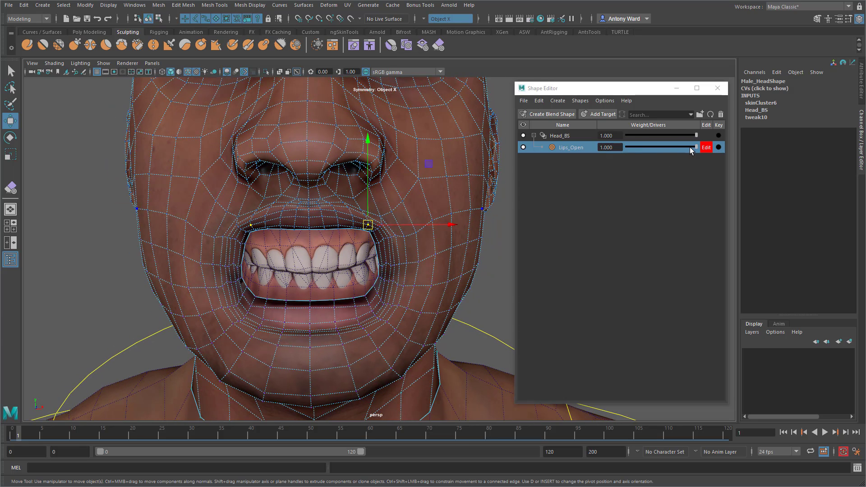
pyautogui.moveTo(695, 148)
pyautogui.mouseDown()
pyautogui.moveTo(611, 148)
pyautogui.moveTo(715, 148)
pyautogui.moveTo(605, 150)
pyautogui.moveTo(704, 154)
pyautogui.mouseUp()
pyautogui.keyDown('alt'); pyautogui.moveTo(349, 296); pyautogui.dragTo(373, 295, button='right'); pyautogui.keyUp('alt')
# - Return the head to object mode and smooth the skin around the mouth corners with the Relax brush
pyautogui.moveTo(446, 236); pyautogui.dragTo(457, 224, button='right')
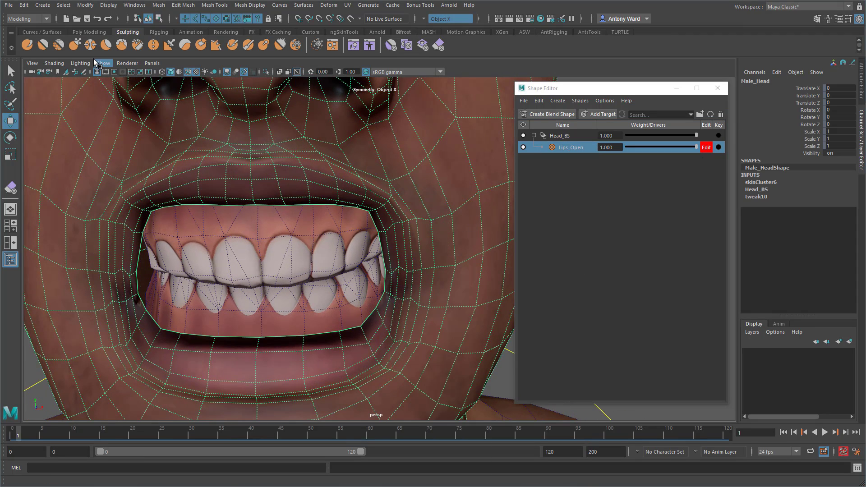
pyautogui.click(57, 46)
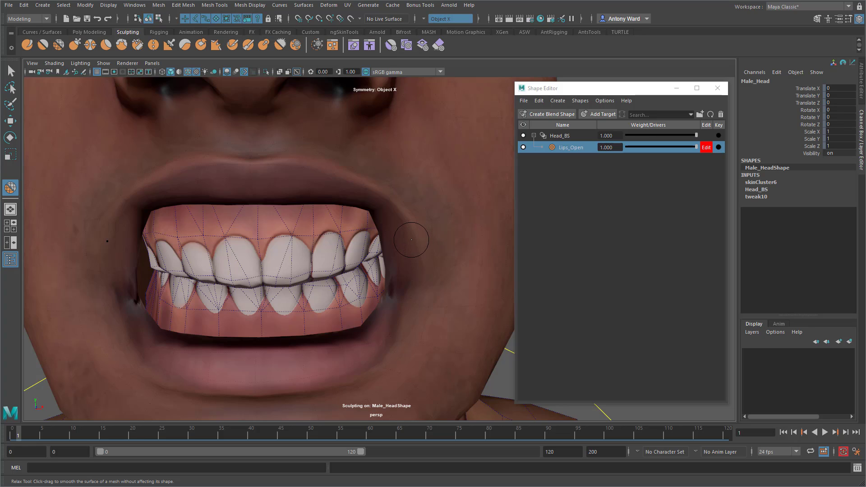
pyautogui.moveTo(411, 240); pyautogui.dragTo(415, 239)
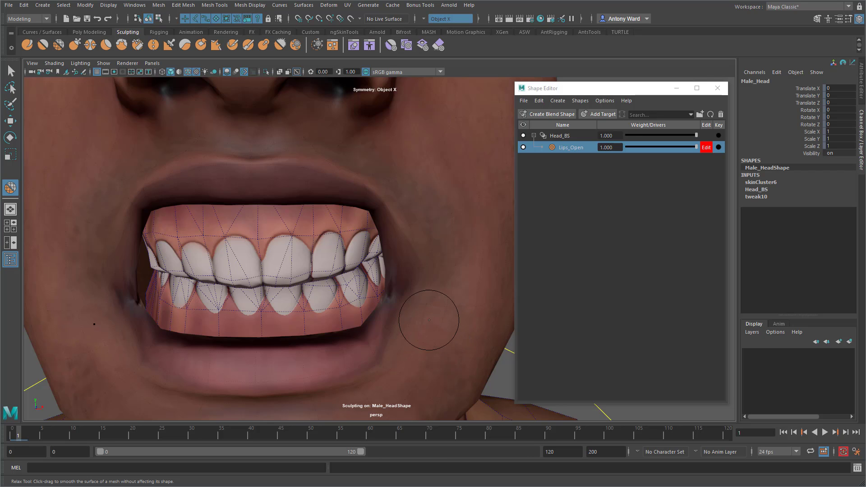
pyautogui.press('w')
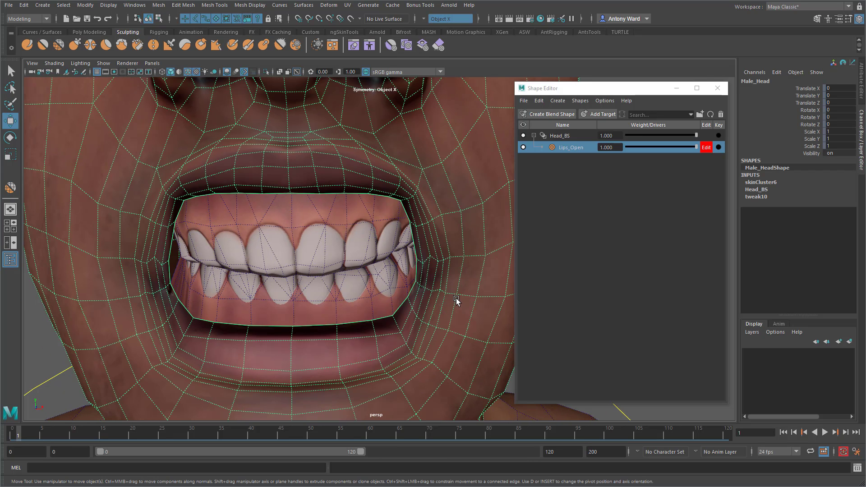
# - Examine the open mouth shape from the side and the front
pyautogui.keyDown('alt'); pyautogui.moveTo(453, 299); pyautogui.dragTo(401, 300); pyautogui.keyUp('alt')
pyautogui.keyDown('alt'); pyautogui.moveTo(402, 300); pyautogui.dragTo(357, 299, button='right'); pyautogui.keyUp('alt')
pyautogui.moveTo(357, 298)
pyautogui.keyDown('alt'); pyautogui.mouseDown()
pyautogui.moveTo(291, 296)
pyautogui.moveTo(372, 300)
pyautogui.mouseUp(); pyautogui.keyUp('alt')
pyautogui.keyDown('alt'); pyautogui.moveTo(371, 299); pyautogui.dragTo(387, 309, button='right'); pyautogui.keyUp('alt')
pyautogui.keyDown('alt'); pyautogui.moveTo(386, 309); pyautogui.dragTo(199, 326); pyautogui.keyUp('alt')
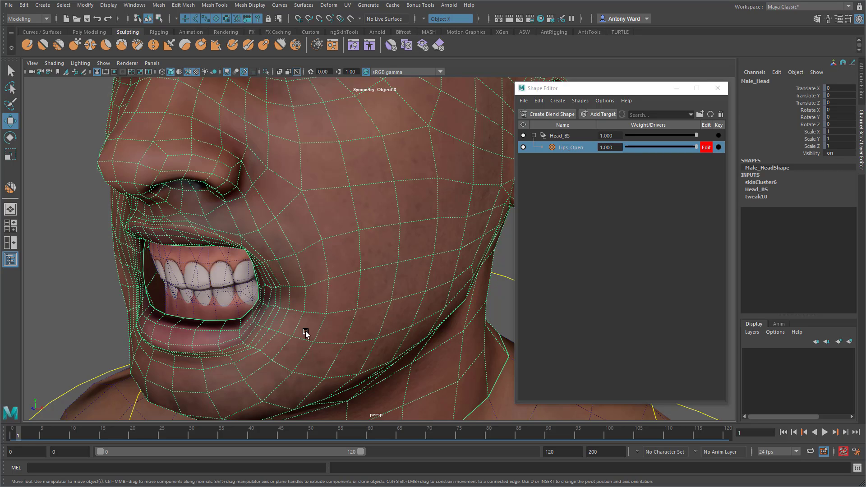
pyautogui.keyDown('alt'); pyautogui.moveTo(305, 333); pyautogui.dragTo(361, 318); pyautogui.keyUp('alt')
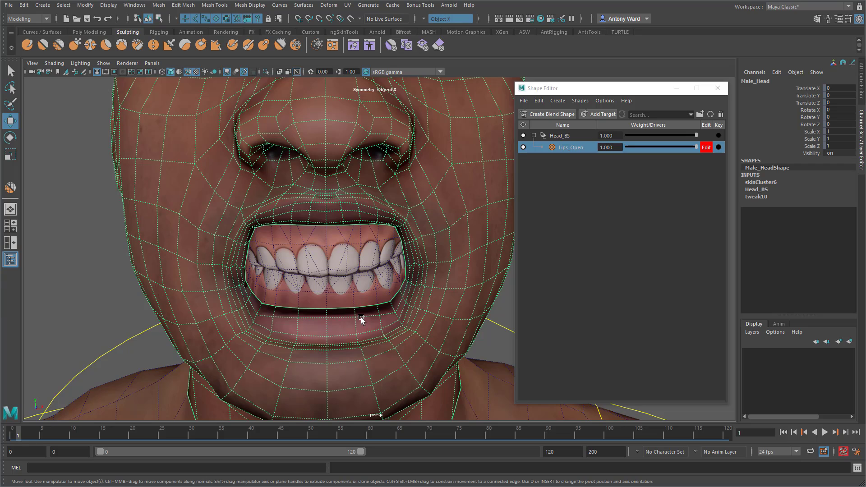
# - Switch back to vertex selection and adjust the vertices around the upper lip's outer corners
pyautogui.keyDown('alt'); pyautogui.moveTo(361, 317); pyautogui.dragTo(355, 318); pyautogui.keyUp('alt')
pyautogui.keyDown('alt'); pyautogui.moveTo(356, 319); pyautogui.dragTo(369, 318, button='right'); pyautogui.keyUp('alt')
pyautogui.moveTo(394, 218); pyautogui.dragTo(384, 208, button='right')
pyautogui.click(378, 219)
pyautogui.moveTo(374, 219); pyautogui.dragTo(373, 214)
pyautogui.click(371, 228)
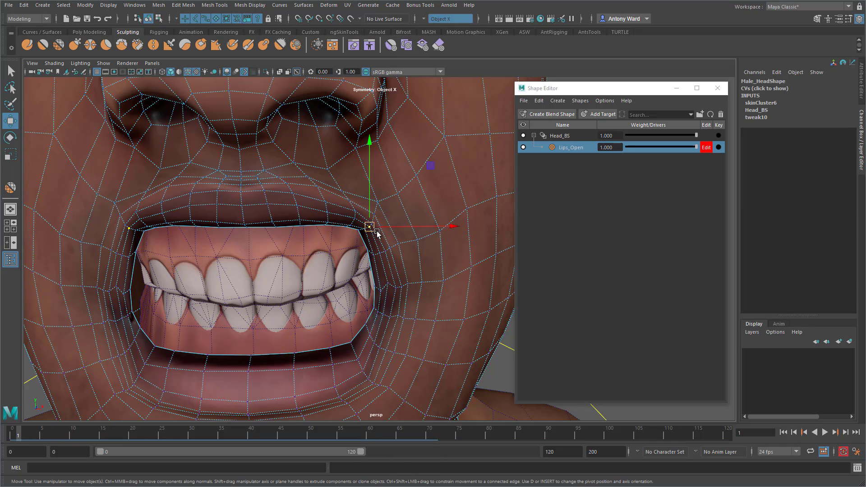
pyautogui.click(378, 202)
pyautogui.click(374, 223)
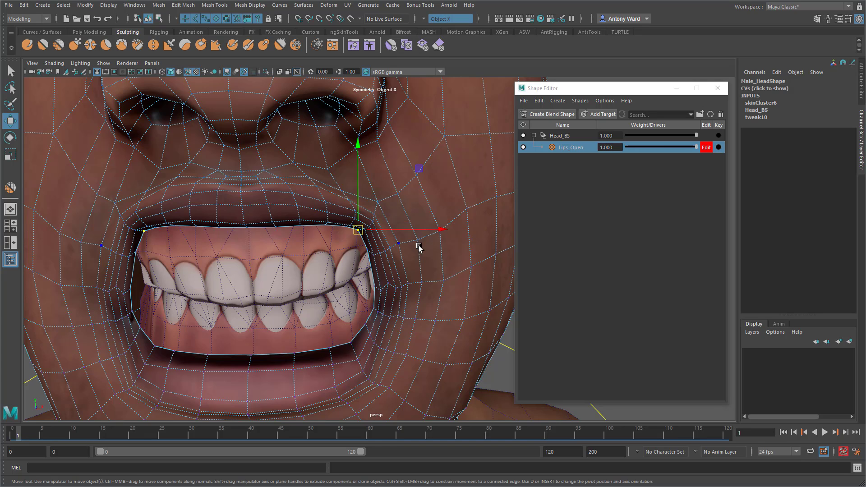
# - Return to object mode, reselect the head and frame it in the view
pyautogui.keyDown('alt'); pyautogui.moveTo(419, 245); pyautogui.dragTo(390, 246, button='right'); pyautogui.keyUp('alt')
pyautogui.keyDown('alt'); pyautogui.moveTo(415, 253); pyautogui.dragTo(405, 256); pyautogui.keyUp('alt')
pyautogui.moveTo(403, 239); pyautogui.dragTo(438, 221, button='right')
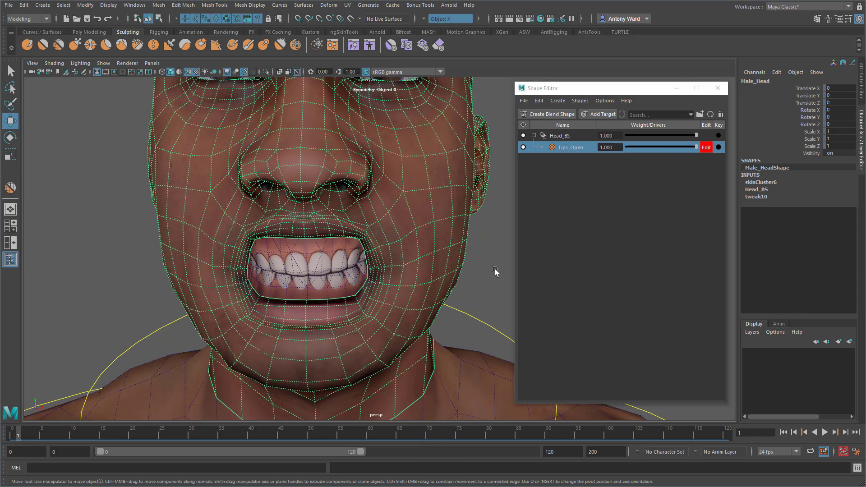
pyautogui.click(497, 271)
pyautogui.click(415, 252)
pyautogui.press('f')
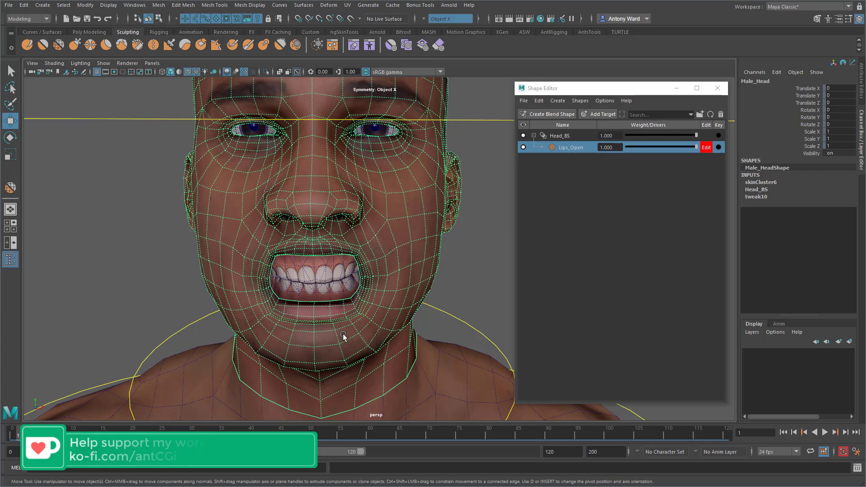
pyautogui.keyDown('alt'); pyautogui.moveTo(391, 267); pyautogui.dragTo(393, 263); pyautogui.keyUp('alt')
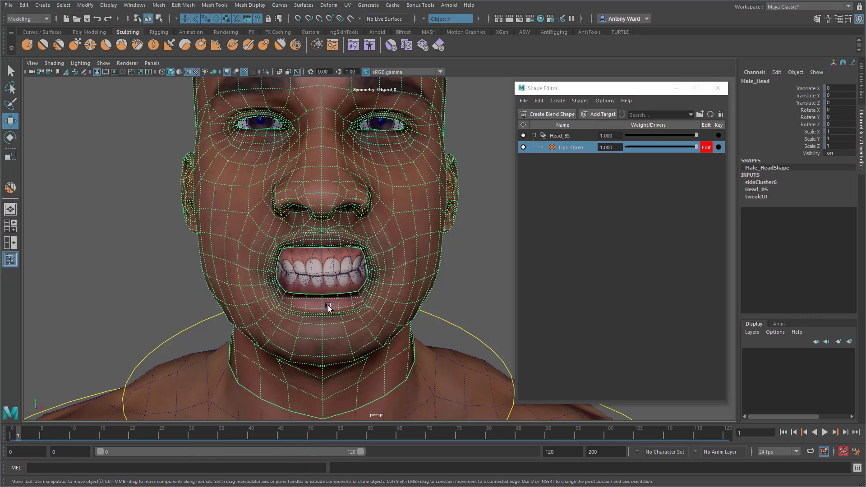
# - Duplicate the Lips_Open target and set the original Lips_Open weight to 0
pyautogui.rightClick(573, 150)
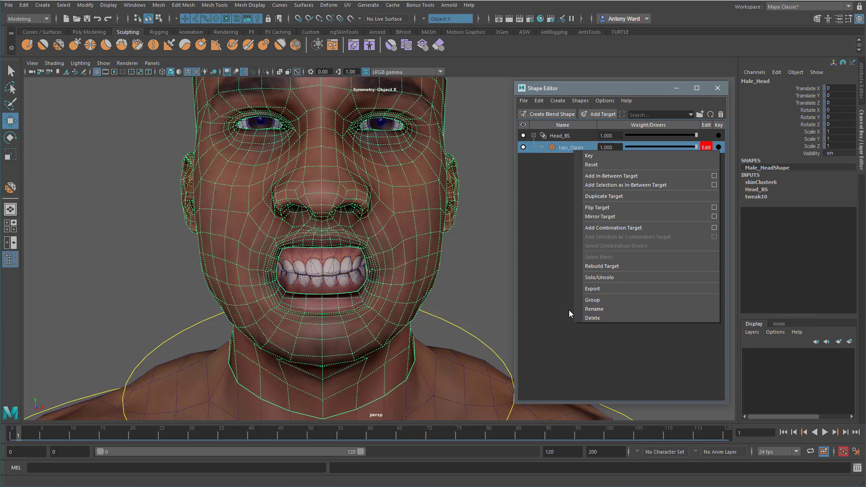
pyautogui.click(599, 197)
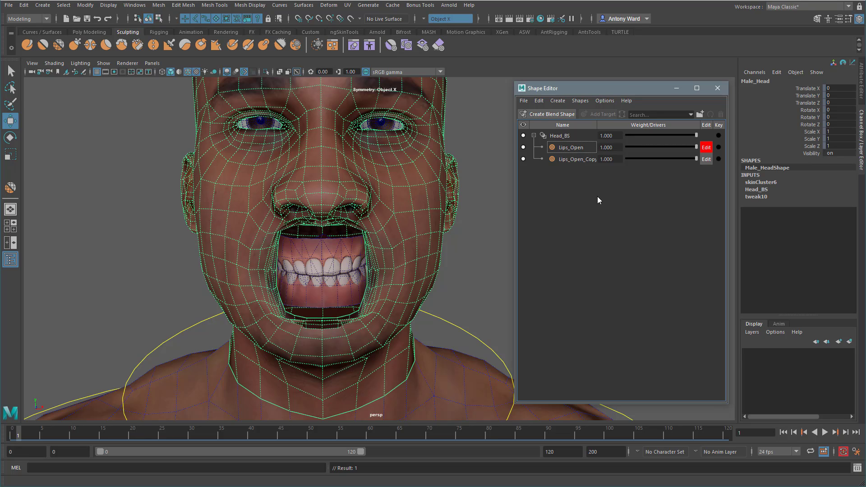
pyautogui.moveTo(695, 147); pyautogui.dragTo(604, 154)
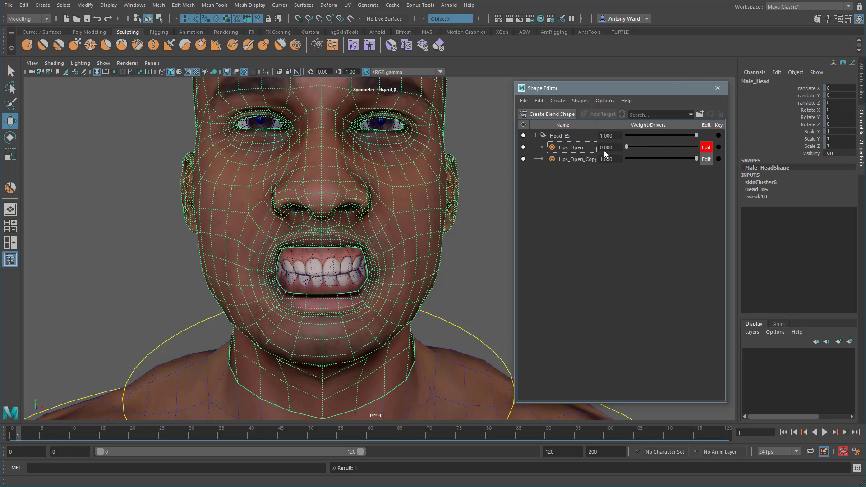
# - Rename the duplicated target as Upper_Lip and turn on its edit mode
pyautogui.doubleClick(572, 160)
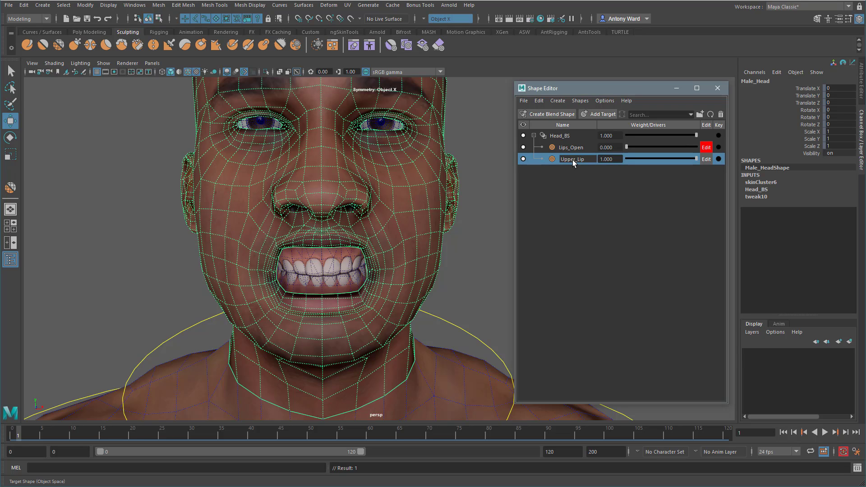
pyautogui.click(706, 159)
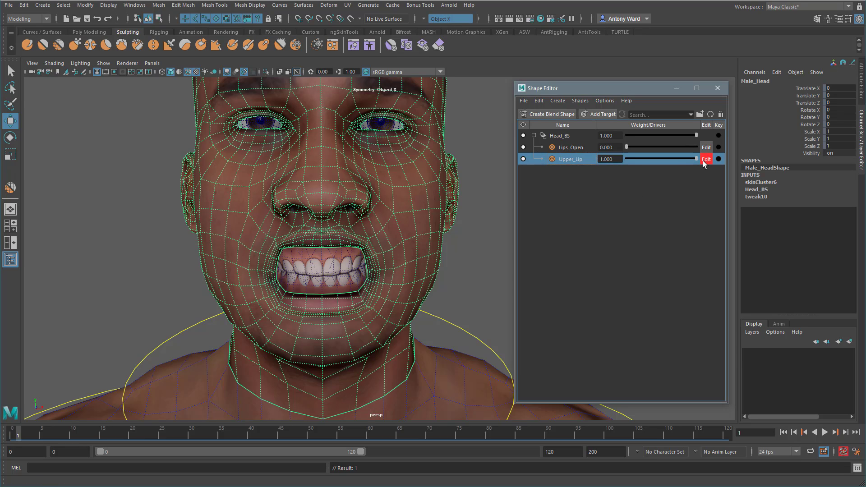
# - Use the Erase Target tool to remove the lower lip's deformation from the Upper_Lip target
pyautogui.click(438, 45)
pyautogui.scroll(3, 294, 319)
pyautogui.keyDown('alt'); pyautogui.moveTo(311, 320); pyautogui.dragTo(331, 320, button='right'); pyautogui.keyUp('alt')
pyautogui.keyDown('alt'); pyautogui.moveTo(331, 319); pyautogui.dragTo(319, 319); pyautogui.keyUp('alt')
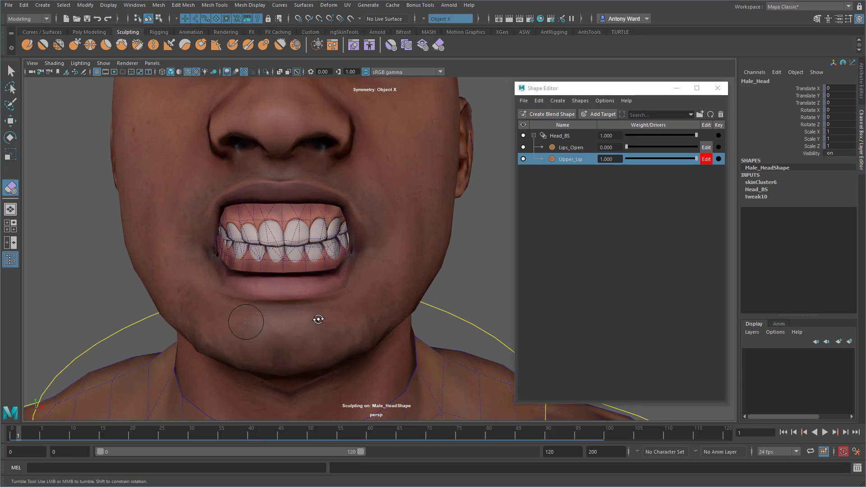
pyautogui.moveTo(272, 295)
pyautogui.mouseDown()
pyautogui.moveTo(288, 277)
pyautogui.moveTo(333, 264)
pyautogui.moveTo(326, 256)
pyautogui.moveTo(301, 264)
pyautogui.moveTo(296, 249)
pyautogui.mouseUp()
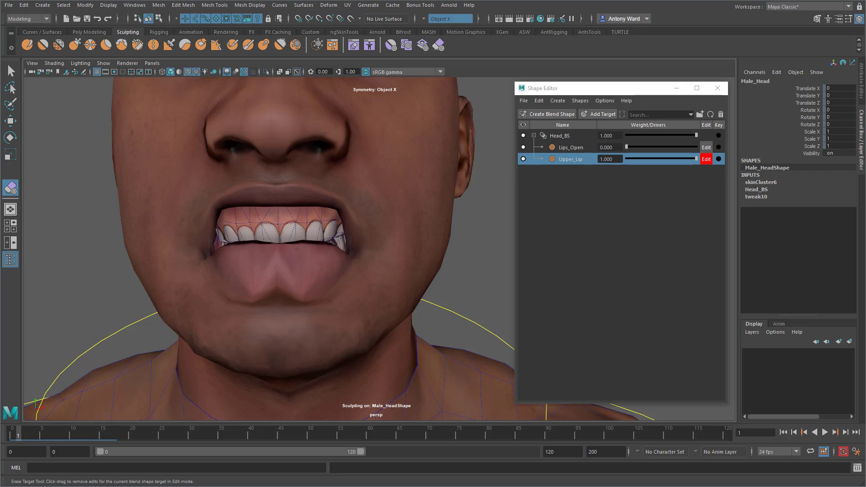
pyautogui.keyDown('alt'); pyautogui.moveTo(317, 305); pyautogui.dragTo(324, 305, button='middle'); pyautogui.keyUp('alt')
pyautogui.keyDown('alt'); pyautogui.moveTo(324, 305); pyautogui.dragTo(340, 306, button='right'); pyautogui.keyUp('alt')
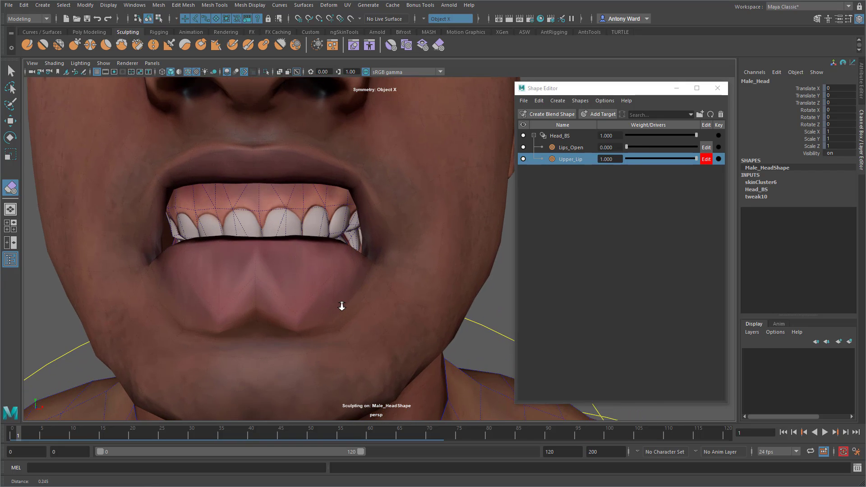
pyautogui.moveTo(268, 322); pyautogui.dragTo(267, 301)
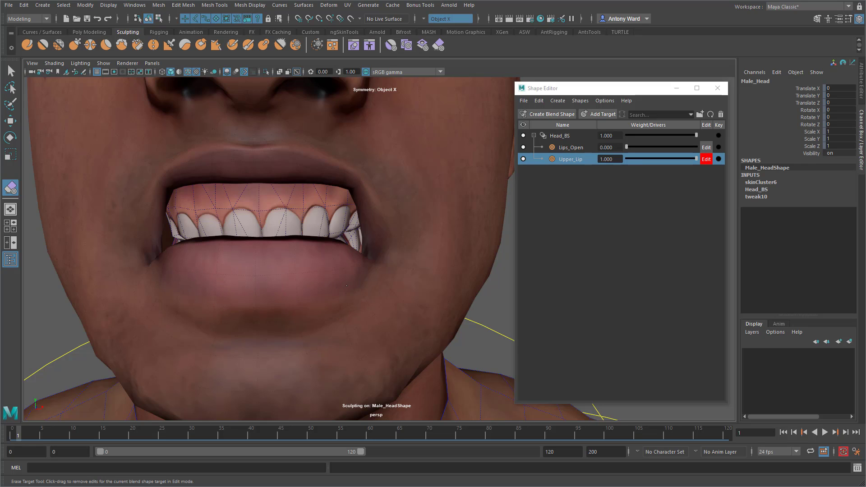
# - Reduce the eraser brush size and erase the remaining lower lip deformation at the mouth corners
pyautogui.keyDown('alt'); pyautogui.moveTo(336, 315); pyautogui.dragTo(319, 321); pyautogui.keyUp('alt')
pyautogui.keyDown('alt'); pyautogui.moveTo(307, 331); pyautogui.dragTo(318, 325, button='middle'); pyautogui.keyUp('alt')
pyautogui.keyDown('alt'); pyautogui.moveTo(319, 325); pyautogui.dragTo(332, 325, button='right'); pyautogui.keyUp('alt')
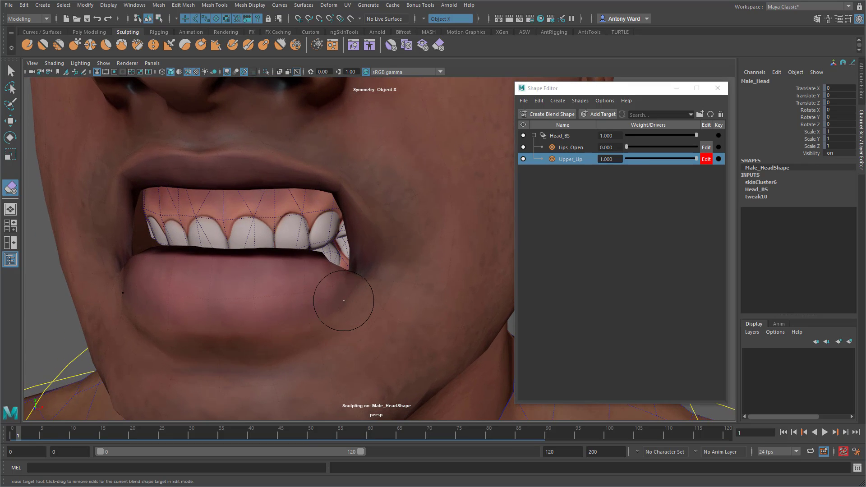
pyautogui.press('b')
pyautogui.moveTo(345, 296); pyautogui.dragTo(339, 296)
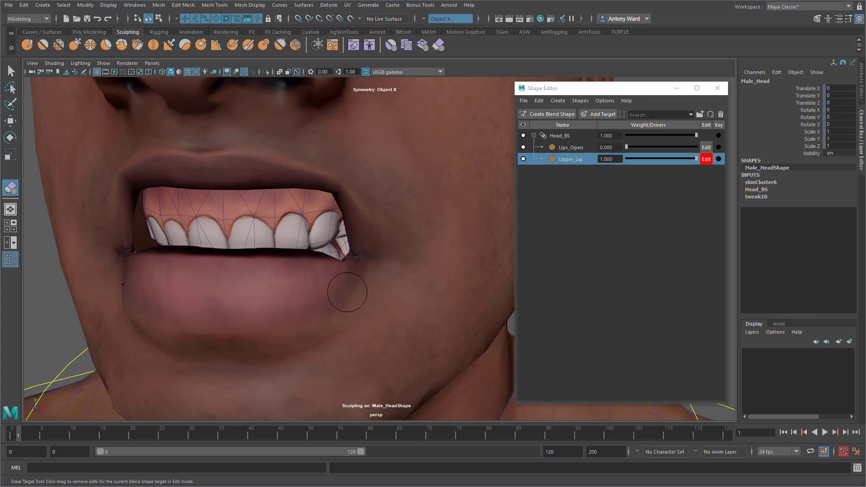
# - Examine the Upper_Lip shape around the lips and mouth corners from several angles and distances
pyautogui.moveTo(347, 292)
pyautogui.keyDown('alt'); pyautogui.mouseDown()
pyautogui.moveTo(424, 311)
pyautogui.moveTo(408, 328)
pyautogui.mouseUp(); pyautogui.keyUp('alt')
pyautogui.keyDown('alt'); pyautogui.moveTo(408, 328); pyautogui.dragTo(391, 316, button='middle'); pyautogui.keyUp('alt')
pyautogui.keyDown('alt'); pyautogui.moveTo(391, 315); pyautogui.dragTo(357, 308); pyautogui.keyUp('alt')
pyautogui.keyDown('alt'); pyautogui.moveTo(357, 309); pyautogui.dragTo(367, 309, button='middle'); pyautogui.keyUp('alt')
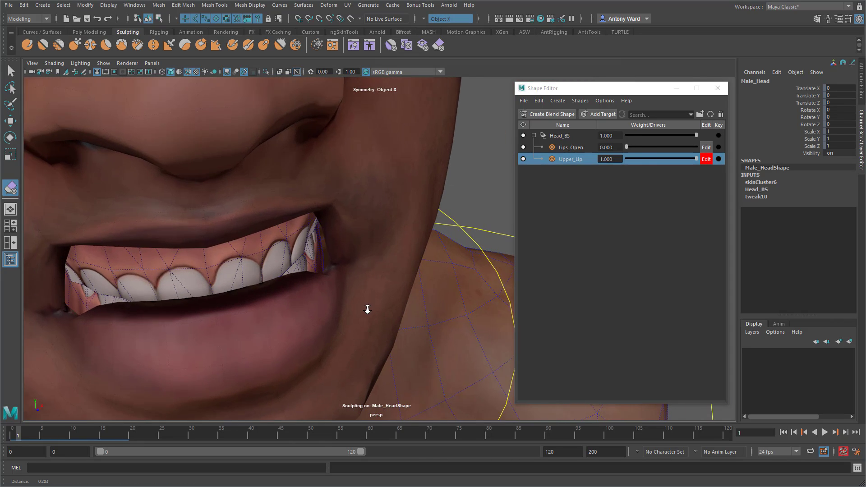
pyautogui.keyDown('alt'); pyautogui.moveTo(367, 309); pyautogui.dragTo(406, 315, button='right'); pyautogui.keyUp('alt')
pyautogui.moveTo(282, 311)
pyautogui.mouseDown()
pyautogui.moveTo(280, 322)
pyautogui.moveTo(252, 309)
pyautogui.moveTo(276, 318)
pyautogui.mouseUp()
pyautogui.keyDown('alt'); pyautogui.moveTo(276, 318); pyautogui.dragTo(273, 321, button='middle'); pyautogui.keyUp('alt')
pyautogui.keyDown('alt'); pyautogui.moveTo(272, 321); pyautogui.dragTo(324, 332, button='right'); pyautogui.keyUp('alt')
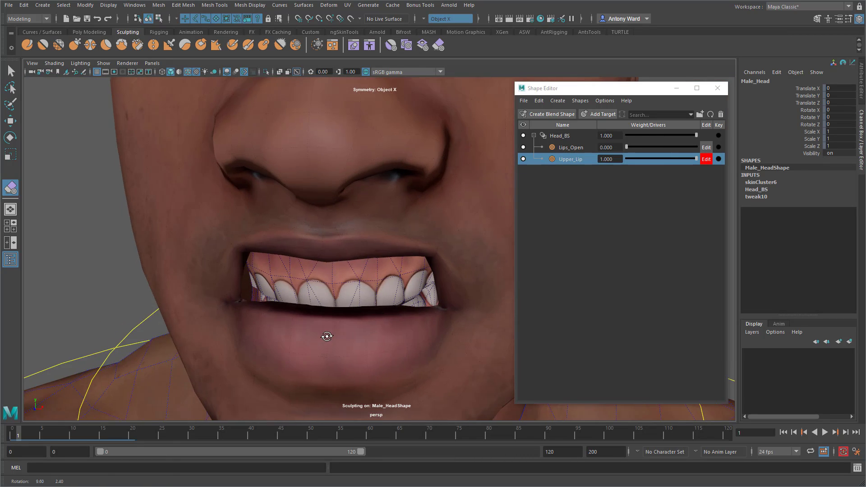
pyautogui.keyDown('alt'); pyautogui.moveTo(316, 332); pyautogui.dragTo(357, 343); pyautogui.keyUp('alt')
pyautogui.keyDown('alt'); pyautogui.moveTo(358, 343); pyautogui.dragTo(327, 322, button='middle'); pyautogui.keyUp('alt')
pyautogui.keyDown('alt'); pyautogui.moveTo(327, 322); pyautogui.dragTo(361, 324, button='right'); pyautogui.keyUp('alt')
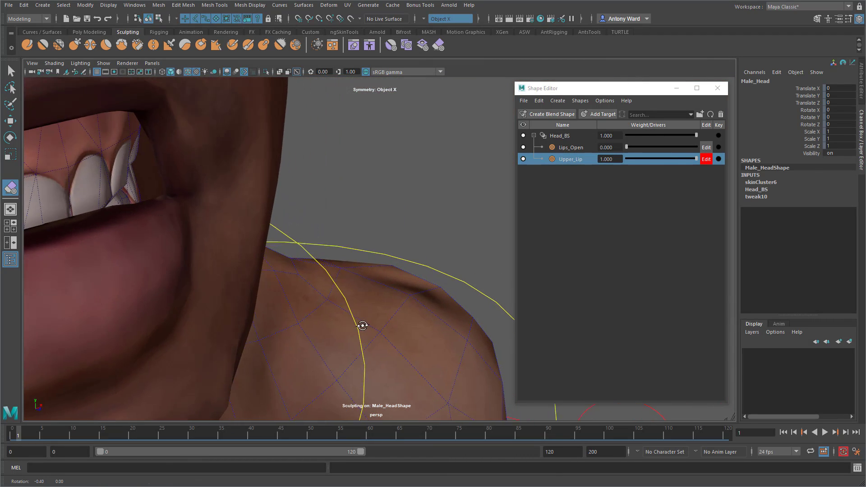
pyautogui.keyDown('alt'); pyautogui.moveTo(361, 324); pyautogui.dragTo(378, 327); pyautogui.keyUp('alt')
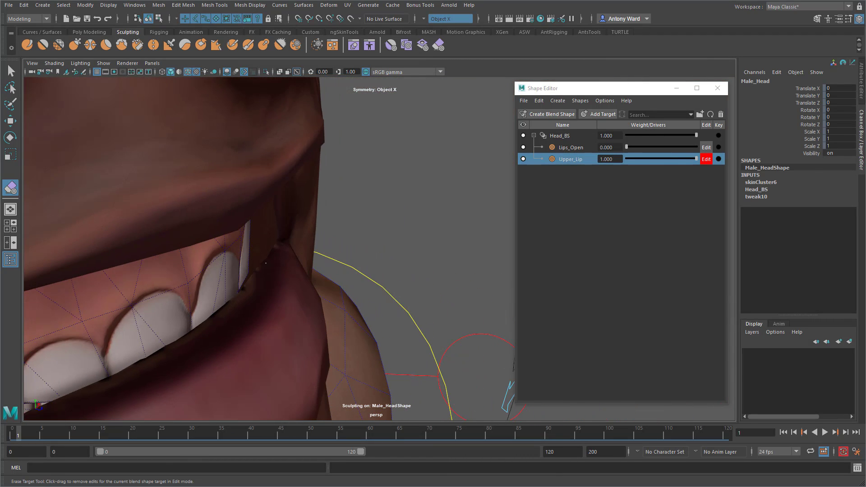
pyautogui.keyDown('alt'); pyautogui.moveTo(367, 308); pyautogui.dragTo(324, 302, button='right'); pyautogui.keyUp('alt')
pyautogui.keyDown('alt'); pyautogui.moveTo(324, 302); pyautogui.dragTo(276, 225); pyautogui.keyUp('alt')
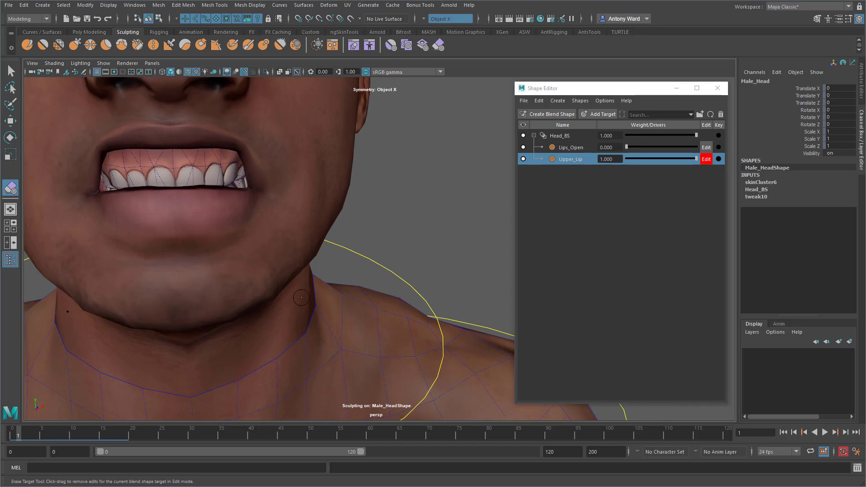
# - Erase the leftover Upper_Lip deformation on the chin below the lower lip and enlarge the eraser brush
pyautogui.keyDown('alt'); pyautogui.moveTo(276, 225); pyautogui.dragTo(375, 309, button='middle'); pyautogui.keyUp('alt')
pyautogui.keyDown('alt'); pyautogui.moveTo(375, 309); pyautogui.dragTo(413, 300); pyautogui.keyUp('alt')
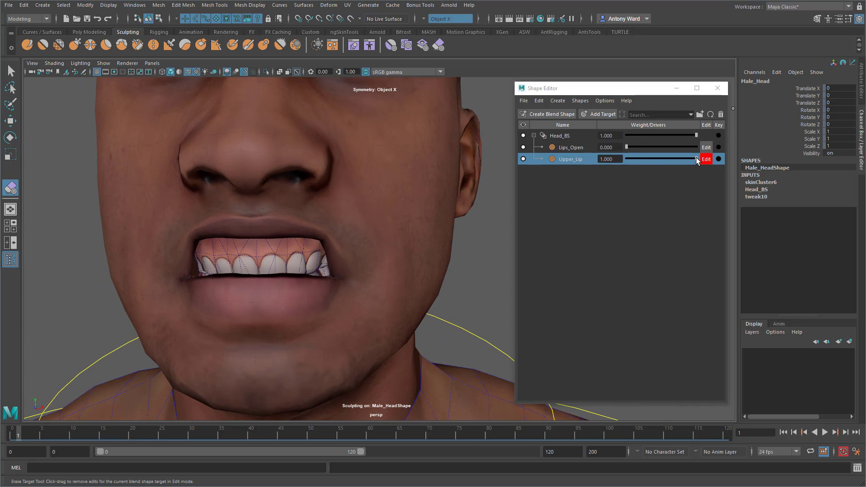
pyautogui.moveTo(696, 158)
pyautogui.mouseDown()
pyautogui.moveTo(647, 157)
pyautogui.moveTo(704, 158)
pyautogui.moveTo(644, 159)
pyautogui.moveTo(702, 160)
pyautogui.mouseUp()
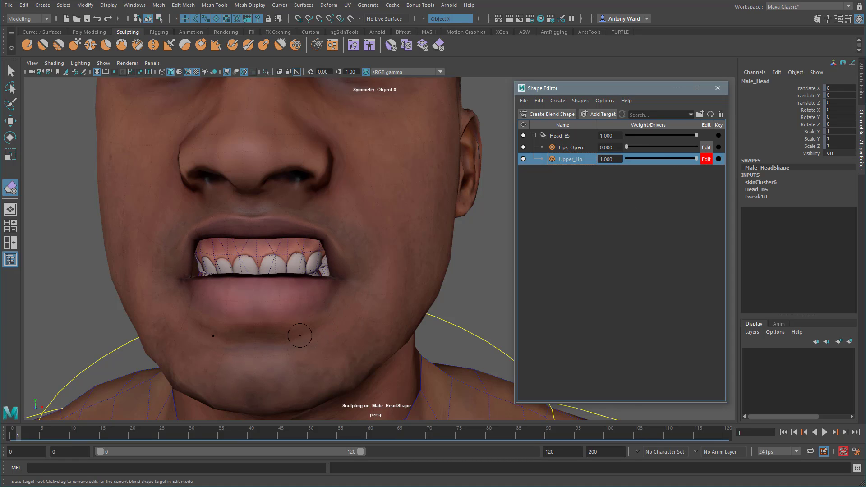
pyautogui.click(276, 341)
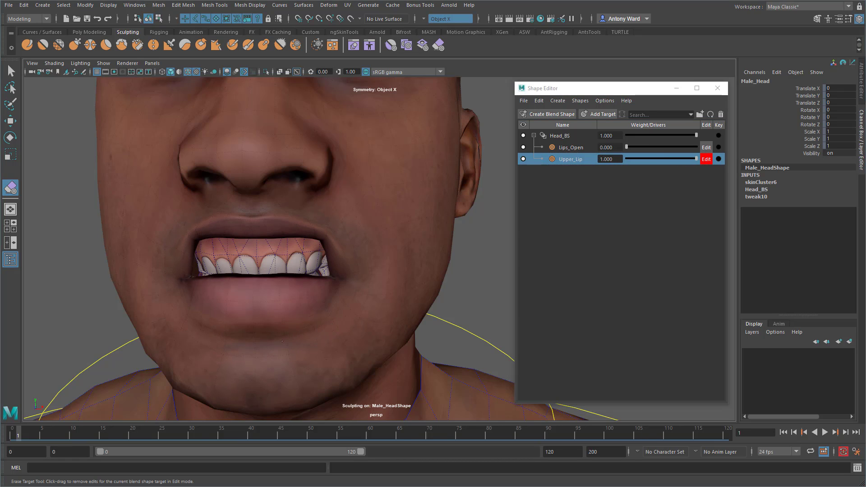
pyautogui.press('b')
pyautogui.moveTo(274, 343); pyautogui.dragTo(292, 343)
# - Set the Upper_Lip weight to 0 and duplicate the Lips_Open target
pyautogui.moveTo(697, 160); pyautogui.dragTo(604, 159)
pyautogui.click(574, 149)
pyautogui.rightClick(575, 149)
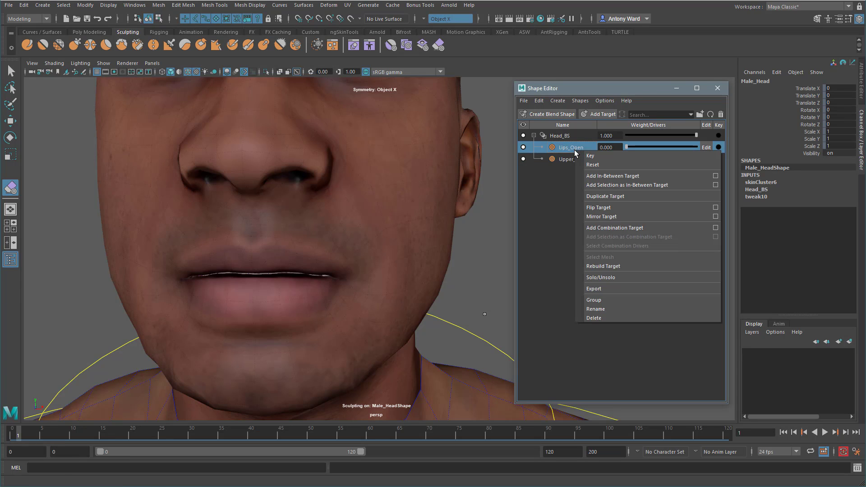
pyautogui.click(615, 201)
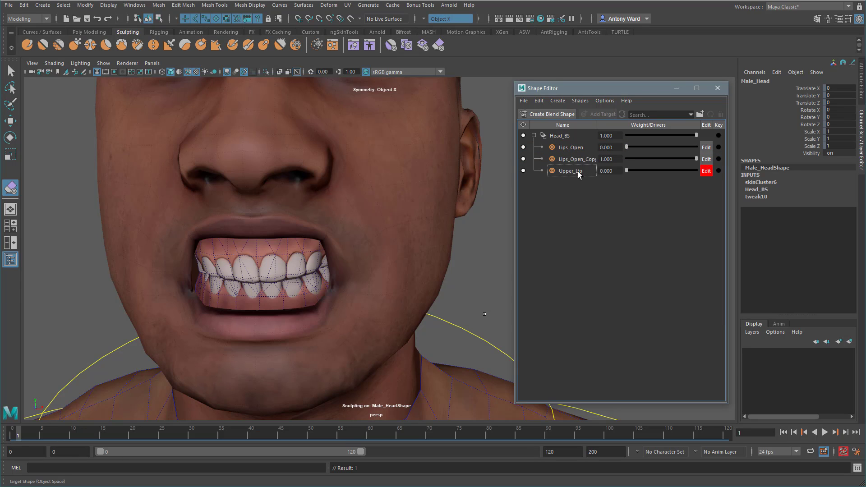
# - Rename the duplicated target as Lower_Lip and turn on its edit mode at a weight of 1
pyautogui.doubleClick(579, 160)
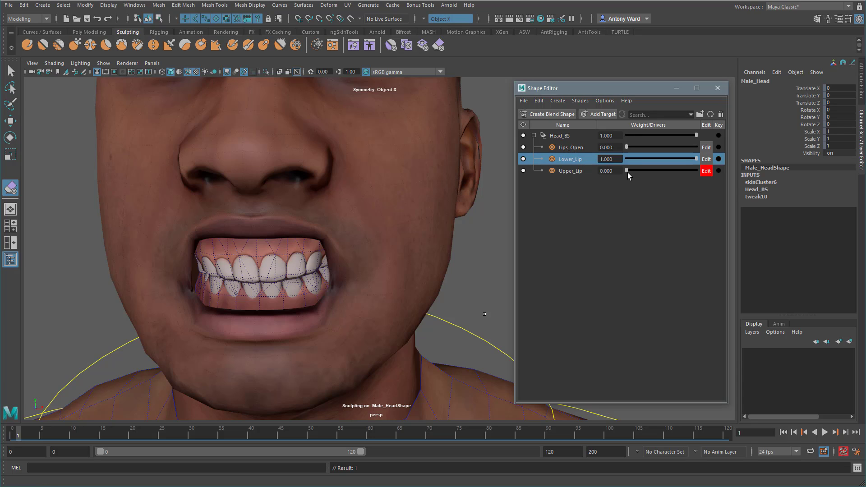
pyautogui.moveTo(627, 171); pyautogui.dragTo(608, 171)
pyautogui.moveTo(696, 163); pyautogui.dragTo(643, 162)
pyautogui.click(707, 159)
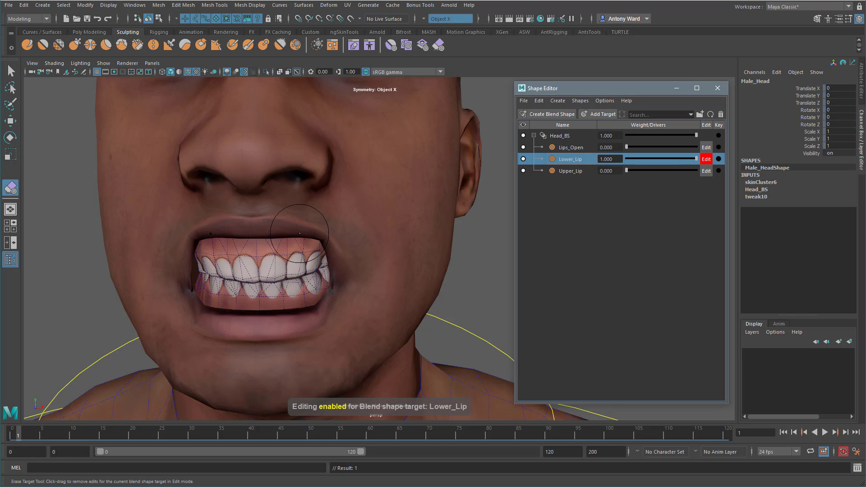
# - Erase the upper lip's deformation from the Lower_Lip target with the Erase Target tool
pyautogui.scroll(6, 348, 255)
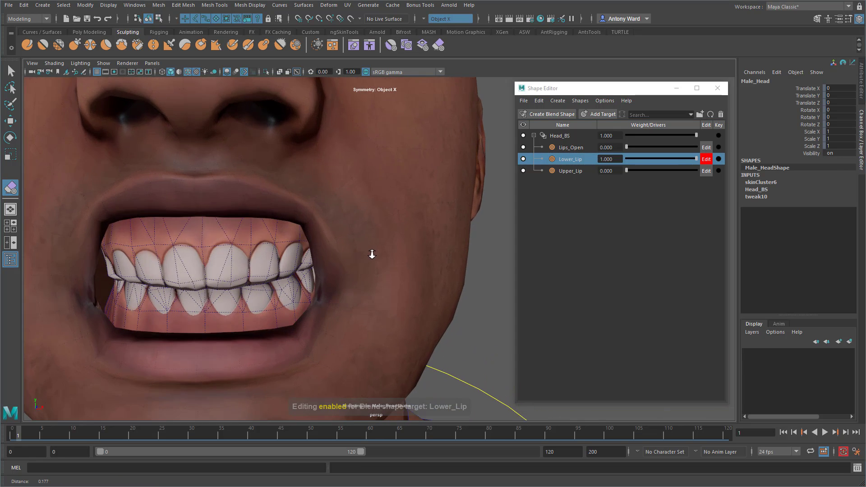
pyautogui.moveTo(318, 203)
pyautogui.mouseDown()
pyautogui.moveTo(167, 179)
pyautogui.moveTo(120, 221)
pyautogui.mouseUp()
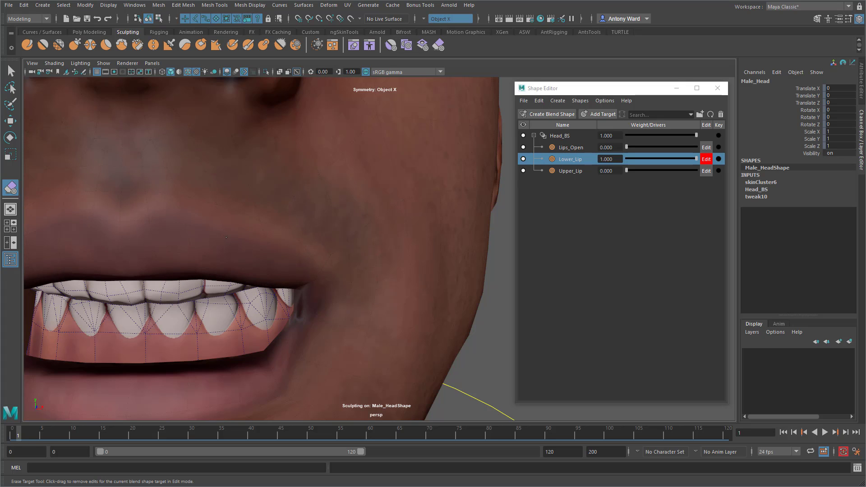
pyautogui.keyDown('alt'); pyautogui.moveTo(226, 237); pyautogui.dragTo(213, 184); pyautogui.keyUp('alt')
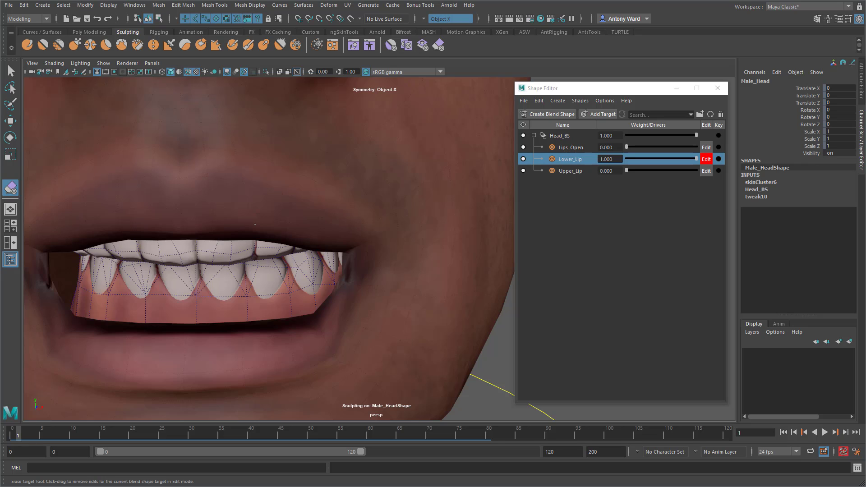
# - Check the Lower_Lip shape by varying its weight, and leave the weight at 0
pyautogui.moveTo(696, 161); pyautogui.dragTo(720, 159)
pyautogui.keyDown('alt'); pyautogui.moveTo(344, 328); pyautogui.dragTo(316, 291, button='right'); pyautogui.keyUp('alt')
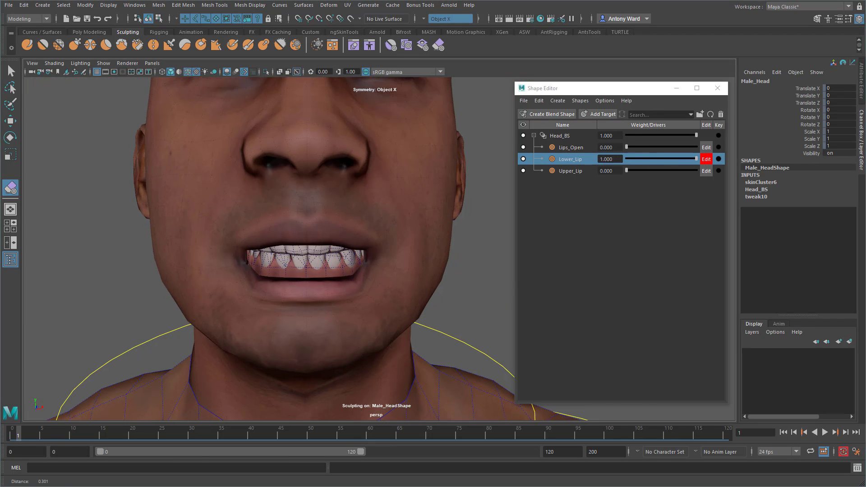
pyautogui.keyDown('alt'); pyautogui.moveTo(315, 291); pyautogui.dragTo(345, 315); pyautogui.keyUp('alt')
pyautogui.moveTo(697, 161); pyautogui.dragTo(620, 154)
pyautogui.keyDown('alt'); pyautogui.moveTo(347, 276); pyautogui.dragTo(344, 272); pyautogui.keyUp('alt')
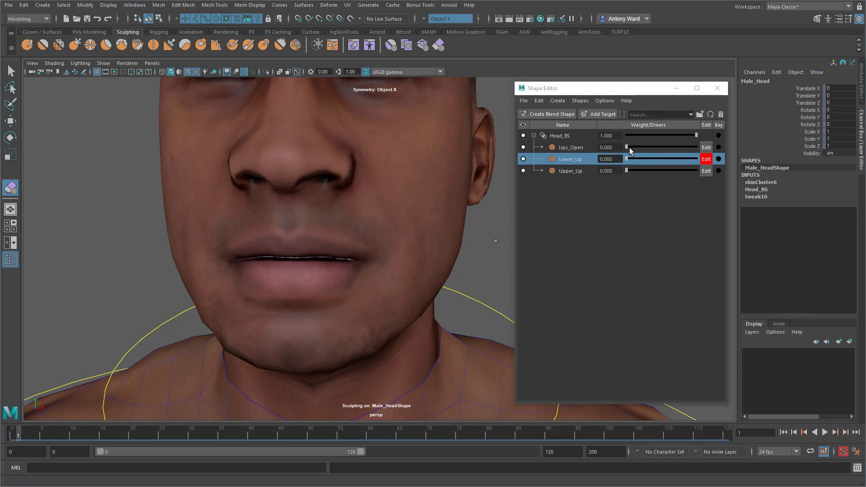
pyautogui.moveTo(629, 148); pyautogui.dragTo(588, 170)
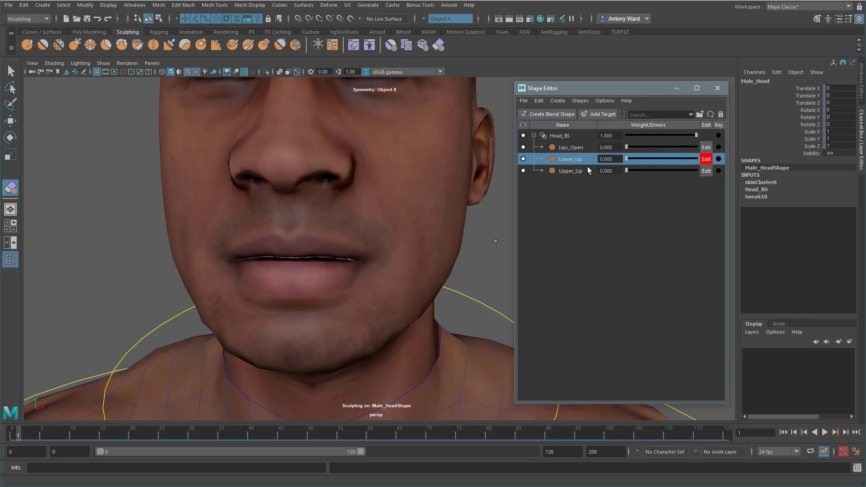
# - Turn off the Lips_Open target and set the Upper_Lip weight to 1 to review the shape
pyautogui.click(523, 148)
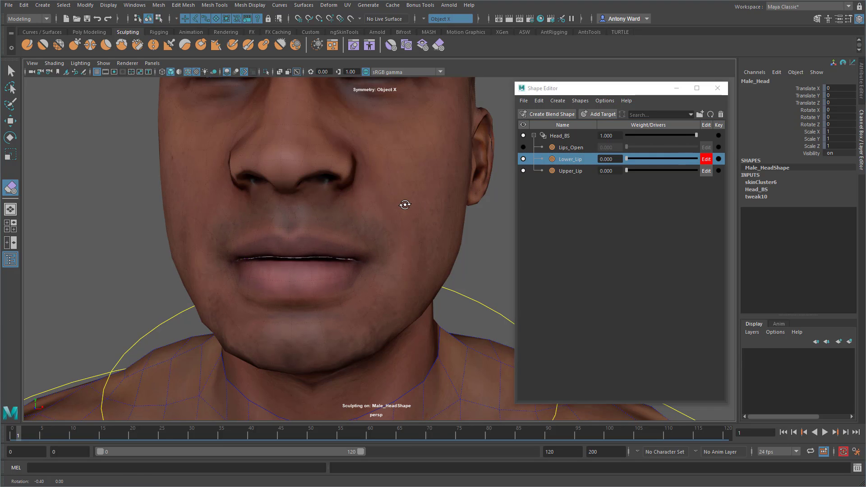
pyautogui.moveTo(626, 159); pyautogui.dragTo(724, 172)
pyautogui.keyDown('alt'); pyautogui.moveTo(238, 293); pyautogui.dragTo(245, 294); pyautogui.keyUp('alt')
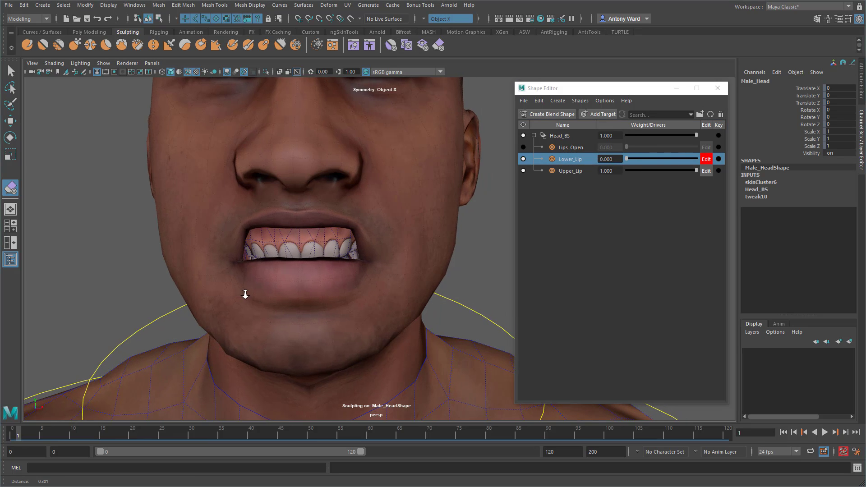
pyautogui.keyDown('alt'); pyautogui.moveTo(245, 294); pyautogui.dragTo(279, 297, button='right'); pyautogui.keyUp('alt')
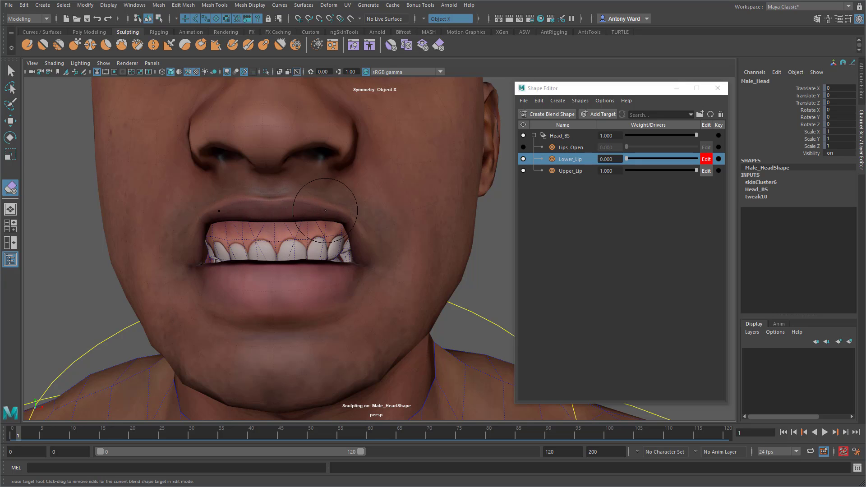
pyautogui.moveTo(354, 262)
pyautogui.keyDown('alt'); pyautogui.mouseDown()
pyautogui.moveTo(444, 316)
pyautogui.moveTo(458, 307)
pyautogui.mouseUp(); pyautogui.keyUp('alt')
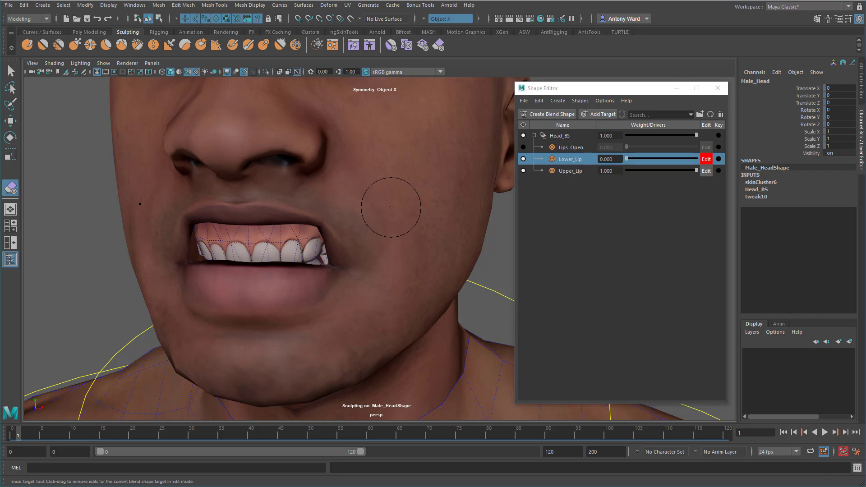
pyautogui.keyDown('alt'); pyautogui.moveTo(387, 203); pyautogui.dragTo(430, 213); pyautogui.keyUp('alt')
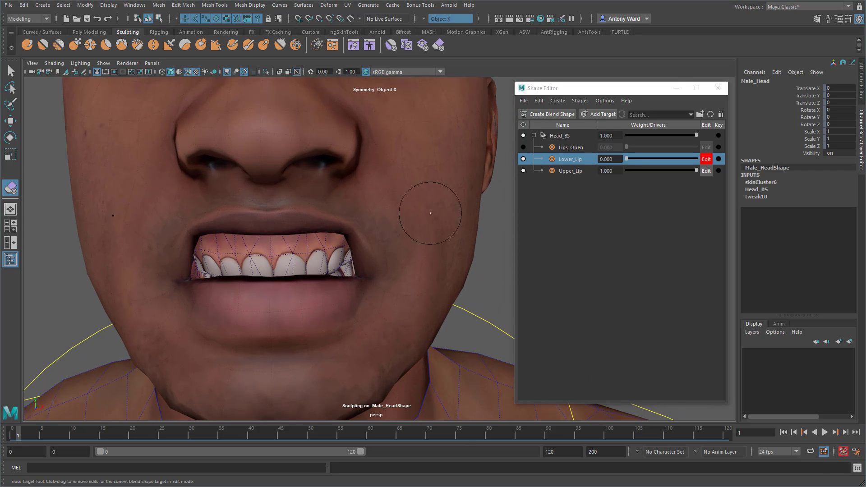
# - Turn off edit mode on the Lower_Lip target and duplicate the Upper_Lip target
pyautogui.rightClick(577, 163)
pyautogui.click(569, 170)
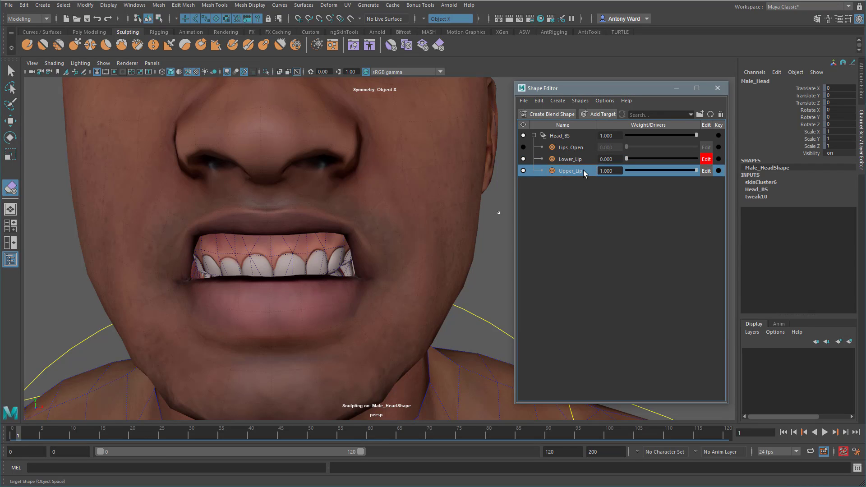
pyautogui.click(705, 160)
pyautogui.moveTo(638, 171); pyautogui.dragTo(686, 171)
pyautogui.rightClick(571, 171)
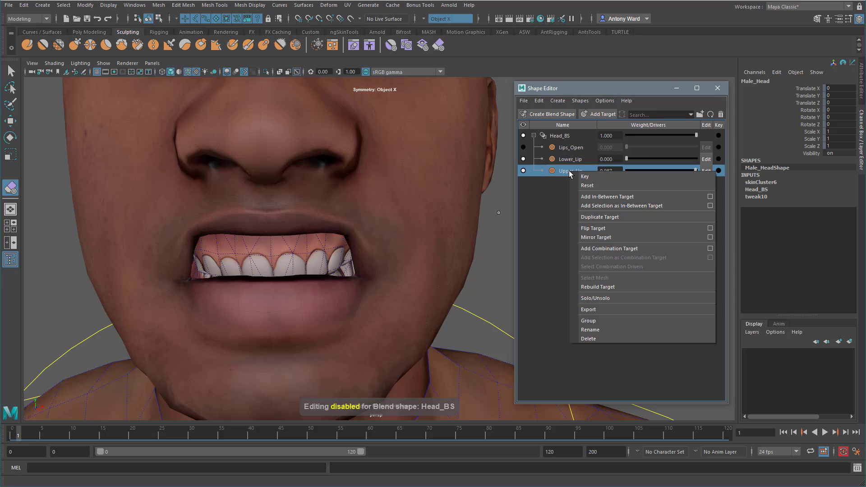
pyautogui.click(609, 218)
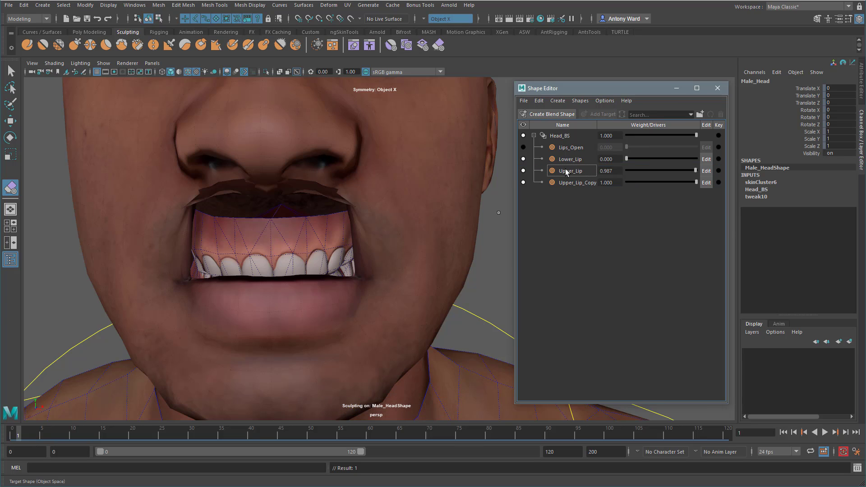
# - Turn off the Upper_Lip and Lower_Lip targets so only the Upper_Lip copy affects the head
pyautogui.click(523, 171)
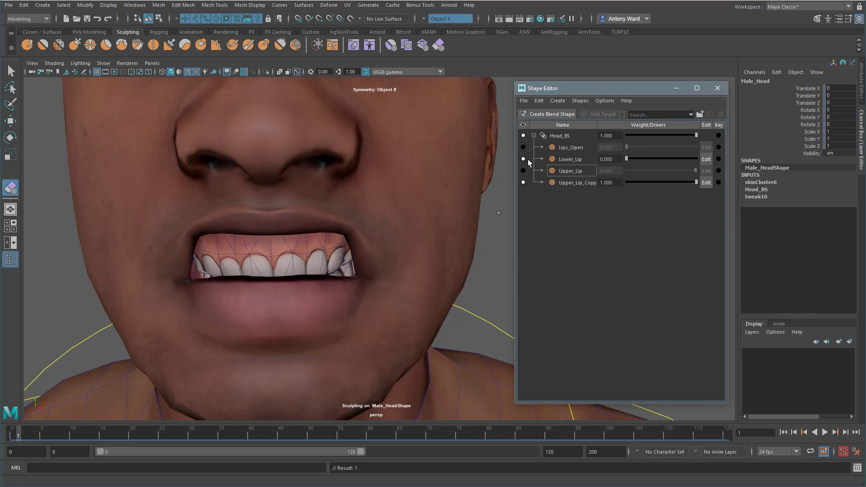
pyautogui.click(523, 159)
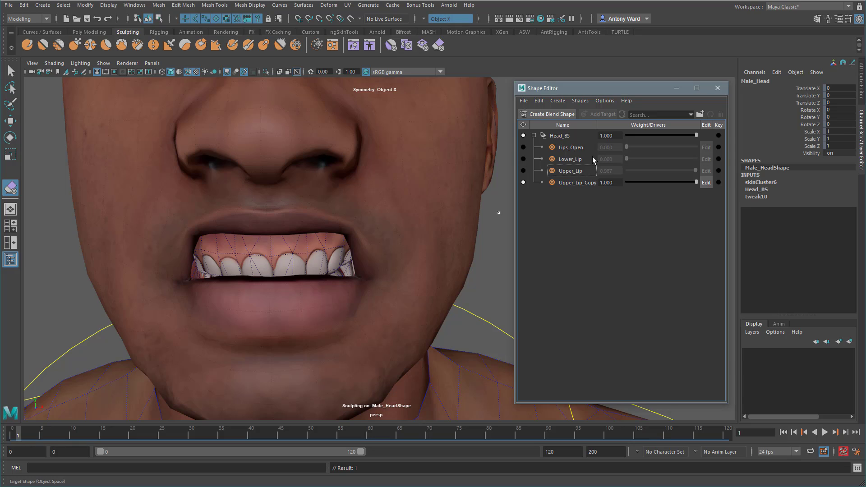
pyautogui.click(523, 170)
pyautogui.click(523, 171)
# - Rename the Upper_Lip copy as Upper_Lip_Middle and widen the Shape Editor and its Name column
pyautogui.doubleClick(574, 182)
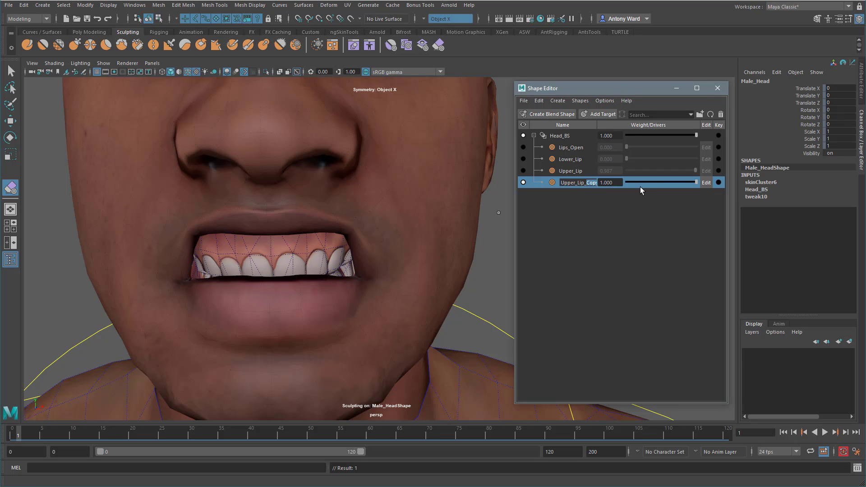
pyautogui.write('Middle')
pyautogui.press('Return')
pyautogui.moveTo(727, 219); pyautogui.dragTo(763, 218)
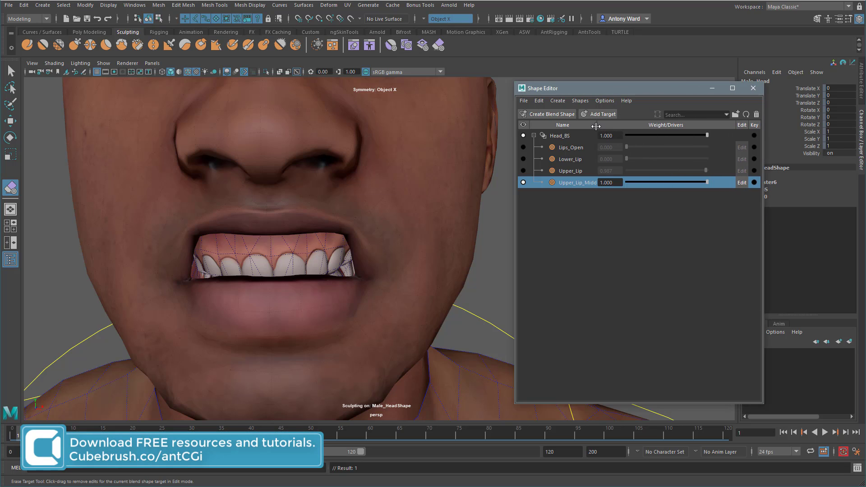
pyautogui.moveTo(596, 126); pyautogui.dragTo(619, 127)
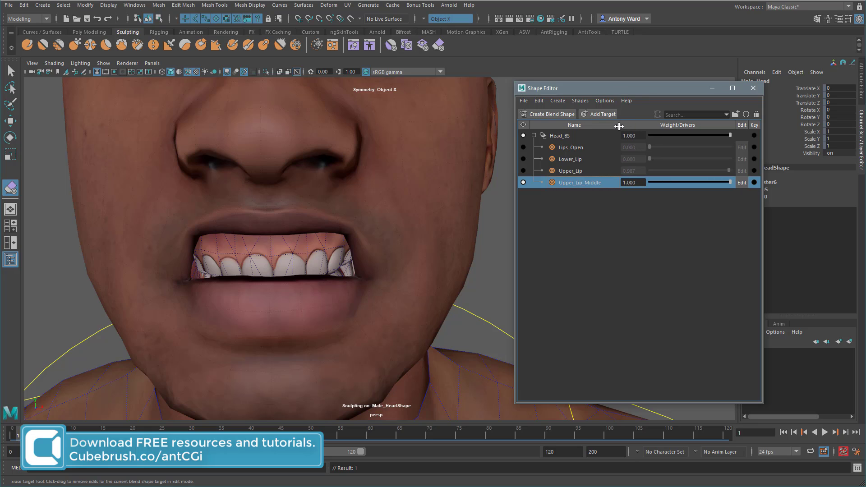
# - Try to erase the deformation on the outer part of the upper lip in the Upper_Lip_Middle target
pyautogui.keyDown('alt'); pyautogui.moveTo(253, 214); pyautogui.dragTo(273, 216, button='middle'); pyautogui.keyUp('alt')
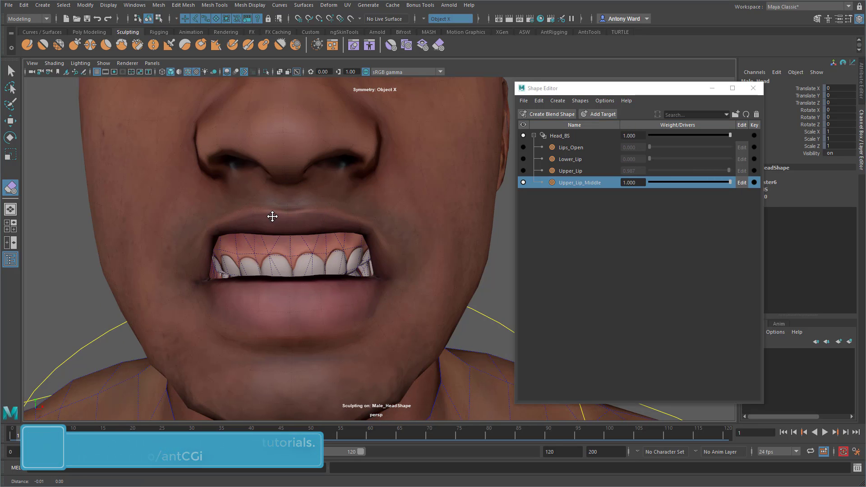
pyautogui.keyDown('alt'); pyautogui.moveTo(273, 216); pyautogui.dragTo(291, 218, button='right'); pyautogui.keyUp('alt')
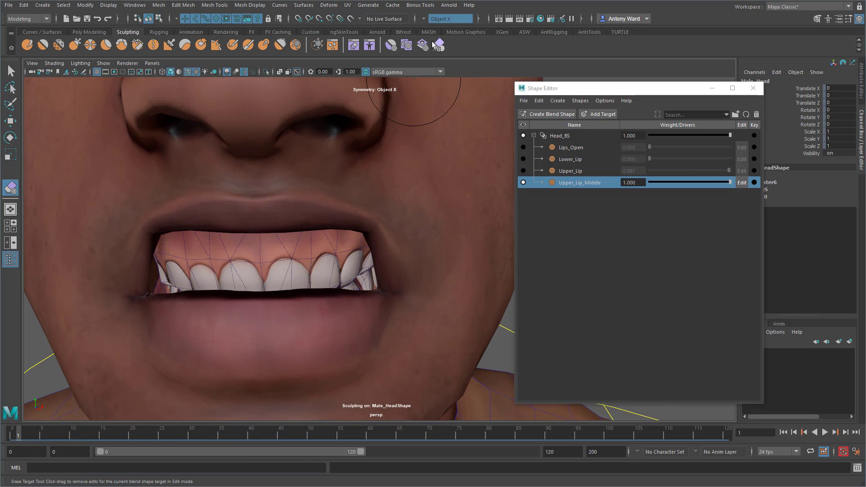
pyautogui.keyDown('alt'); pyautogui.moveTo(307, 213); pyautogui.dragTo(311, 212); pyautogui.keyUp('alt')
pyautogui.keyDown('alt'); pyautogui.moveTo(324, 214); pyautogui.dragTo(317, 216, button='middle'); pyautogui.keyUp('alt')
pyautogui.keyDown('alt'); pyautogui.moveTo(317, 217); pyautogui.dragTo(321, 217); pyautogui.keyUp('alt')
pyautogui.keyDown('alt'); pyautogui.moveTo(321, 217); pyautogui.dragTo(327, 217, button='right'); pyautogui.keyUp('alt')
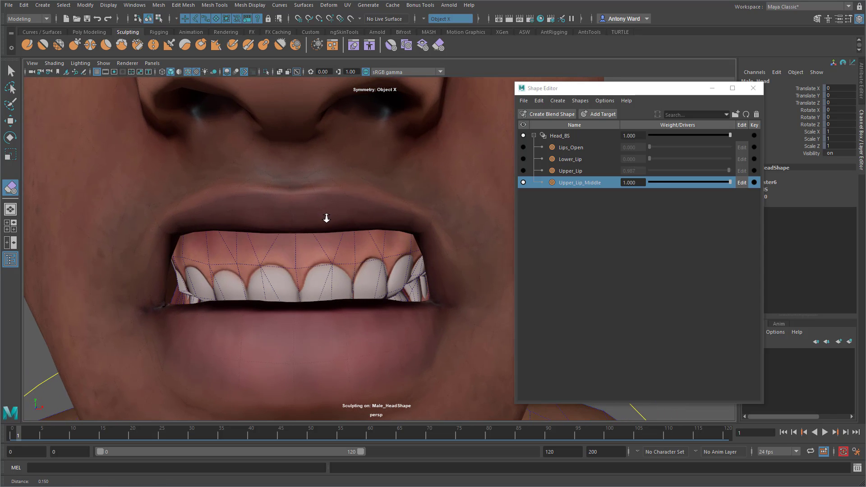
pyautogui.click(360, 211)
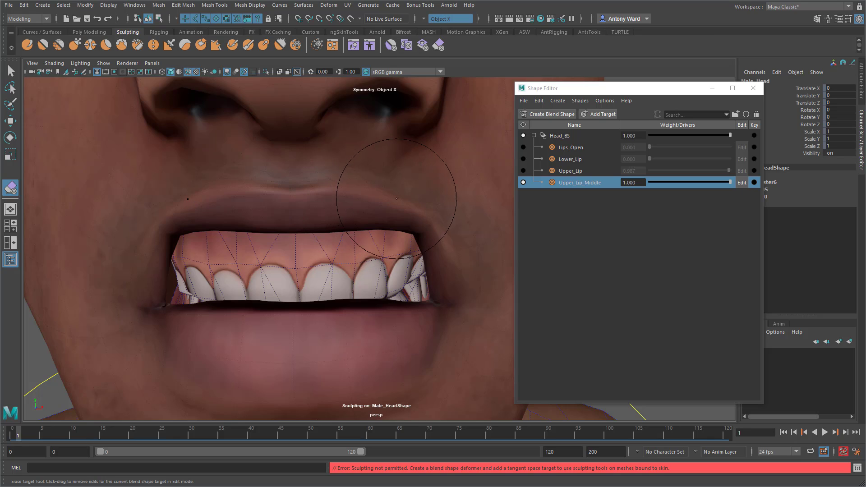
# - Enable editing on the Upper_Lip_Middle target, try erasing the deformation on the upper lip, and undo the stroke
pyautogui.keyDown('alt'); pyautogui.moveTo(419, 158); pyautogui.dragTo(425, 167); pyautogui.keyUp('alt')
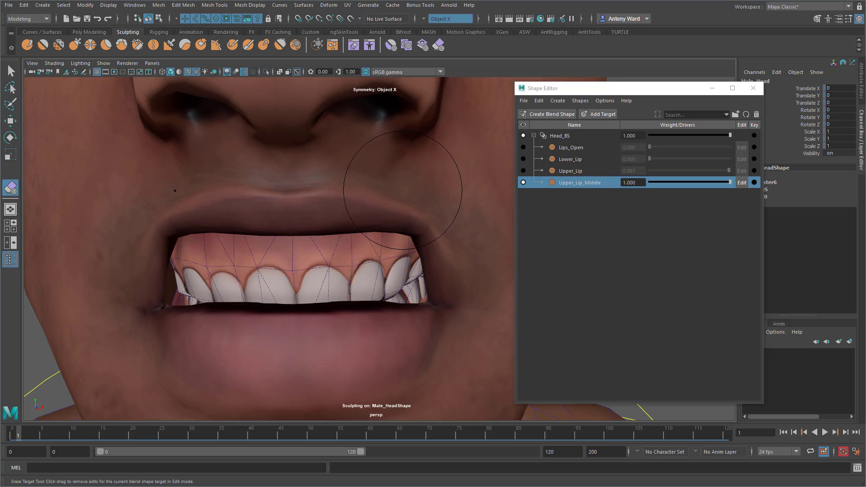
pyautogui.click(740, 182)
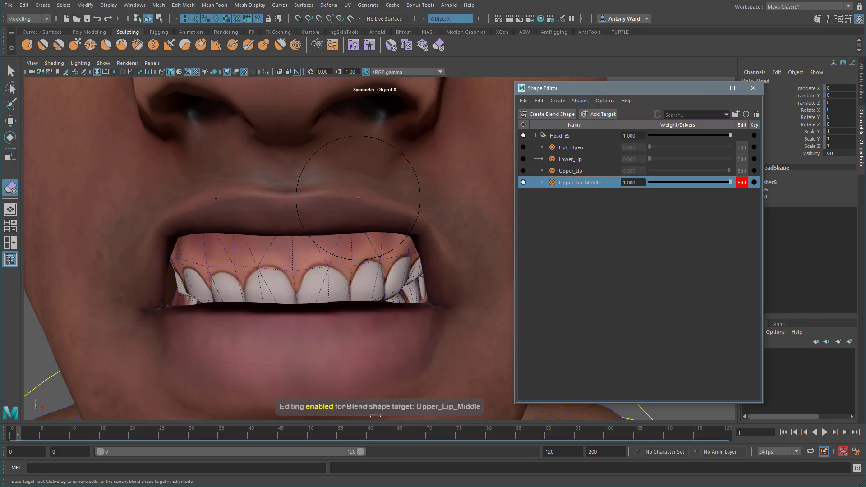
pyautogui.moveTo(358, 197); pyautogui.dragTo(350, 199)
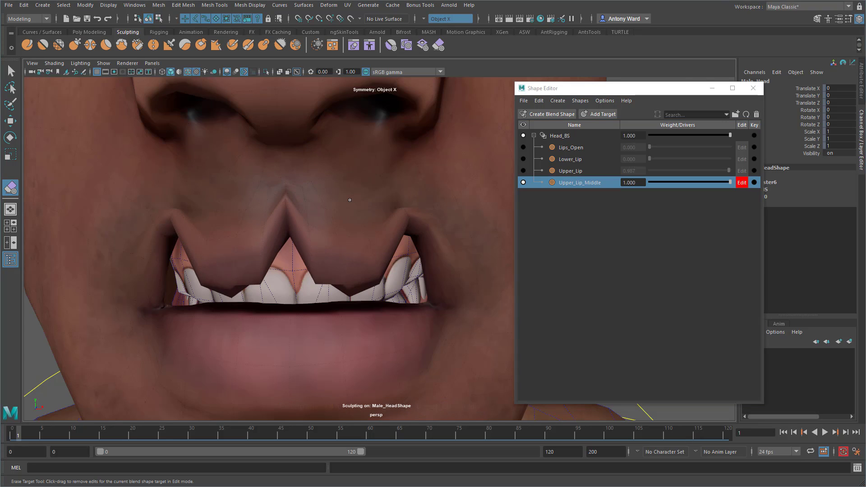
pyautogui.hotkey('ctrl', 'z')
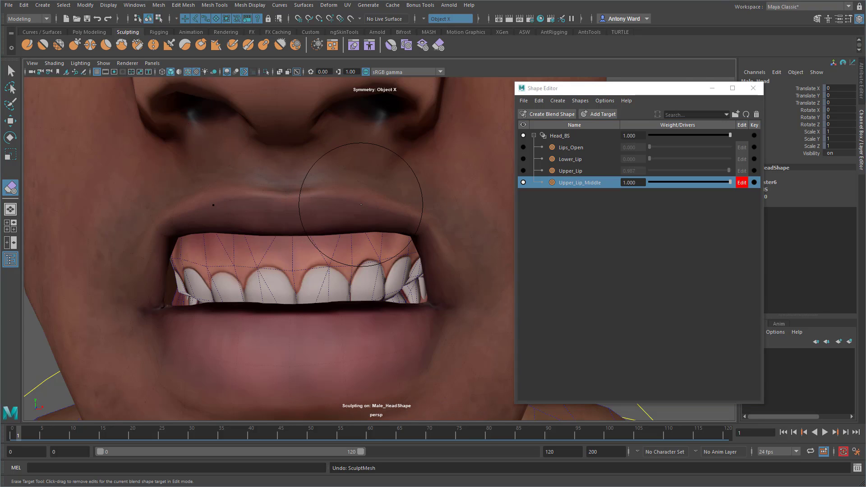
# - Reduce the Erase Target brush size to 0.007, set its strength to 21.586 and show its falloff settings
pyautogui.moveTo(361, 204); pyautogui.dragTo(403, 206)
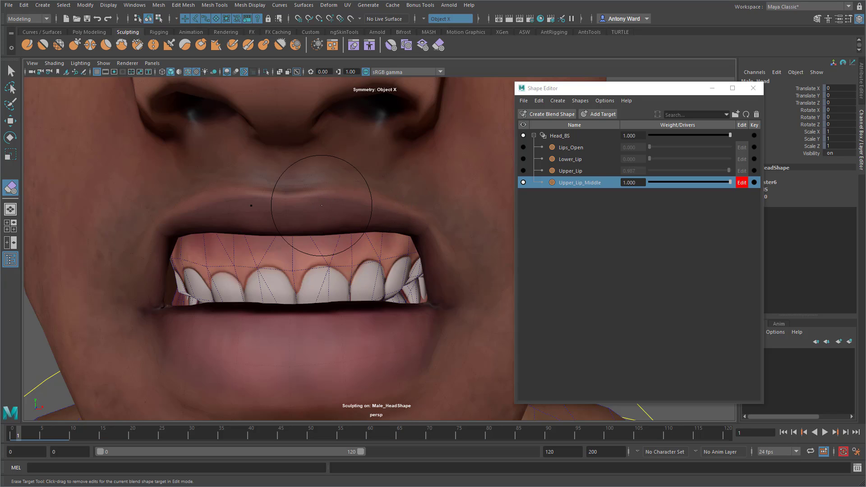
pyautogui.doubleClick(11, 187)
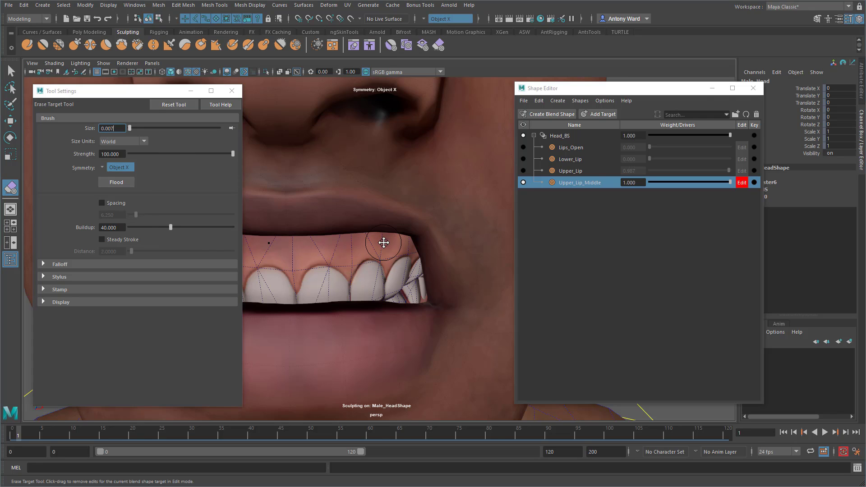
pyautogui.keyDown('alt'); pyautogui.moveTo(385, 242); pyautogui.dragTo(387, 240); pyautogui.keyUp('alt')
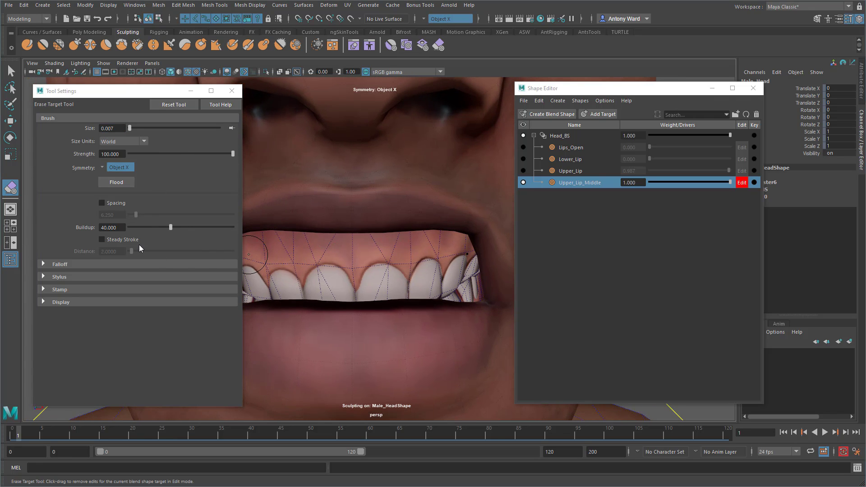
pyautogui.moveTo(166, 153); pyautogui.dragTo(152, 154)
pyautogui.click(97, 266)
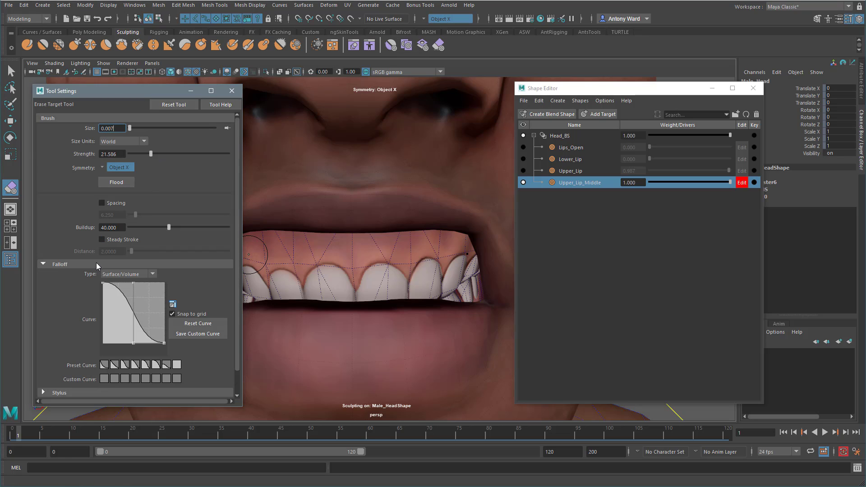
# - Erase the deformation at the outer corners of the upper lip in the Upper_Lip_Middle target, undoing the last stroke
pyautogui.keyDown('alt'); pyautogui.moveTo(383, 219); pyautogui.dragTo(381, 219); pyautogui.keyUp('alt')
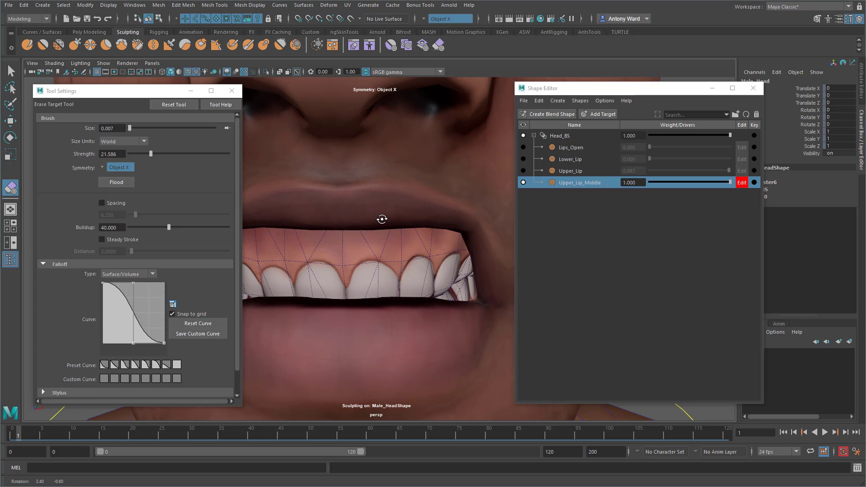
pyautogui.moveTo(462, 221); pyautogui.dragTo(473, 247)
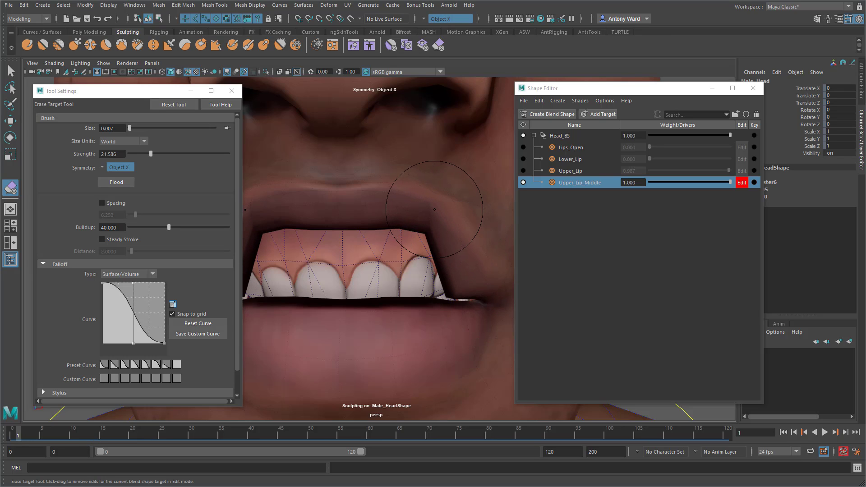
pyautogui.moveTo(431, 203); pyautogui.dragTo(429, 232)
pyautogui.keyDown('alt'); pyautogui.moveTo(452, 271); pyautogui.dragTo(421, 264, button='right'); pyautogui.keyUp('alt')
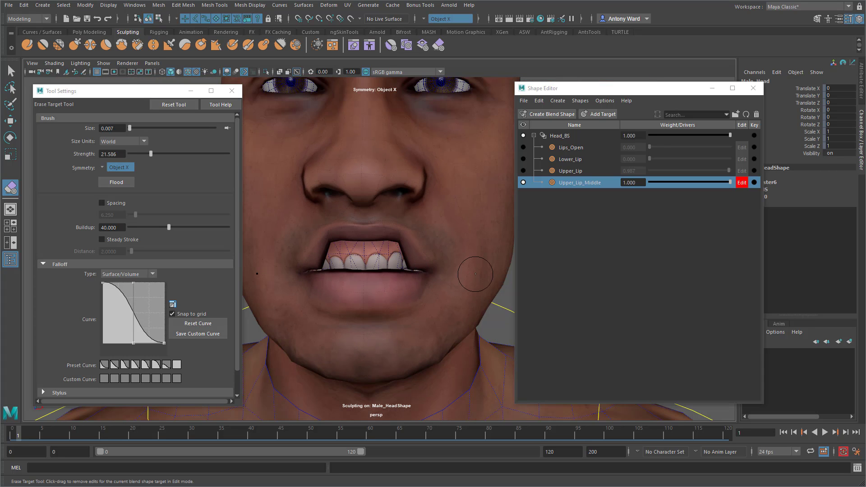
pyautogui.keyDown('alt'); pyautogui.moveTo(356, 270); pyautogui.dragTo(401, 253, button='right'); pyautogui.keyUp('alt')
pyautogui.moveTo(440, 210); pyautogui.dragTo(435, 247)
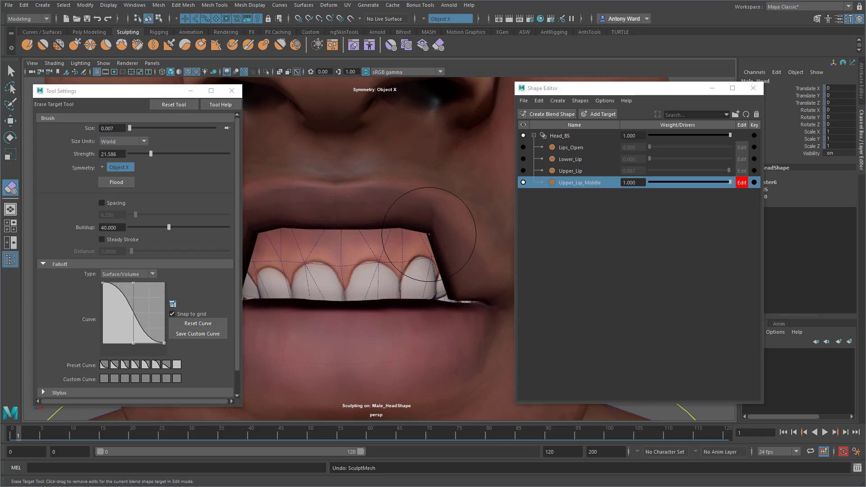
pyautogui.hotkey('ctrl', 'z')
# - Lower the eraser strength to 5.991 and blend the upper lip deformation toward the centre, reducing the brush size to 0.004
pyautogui.click(135, 154)
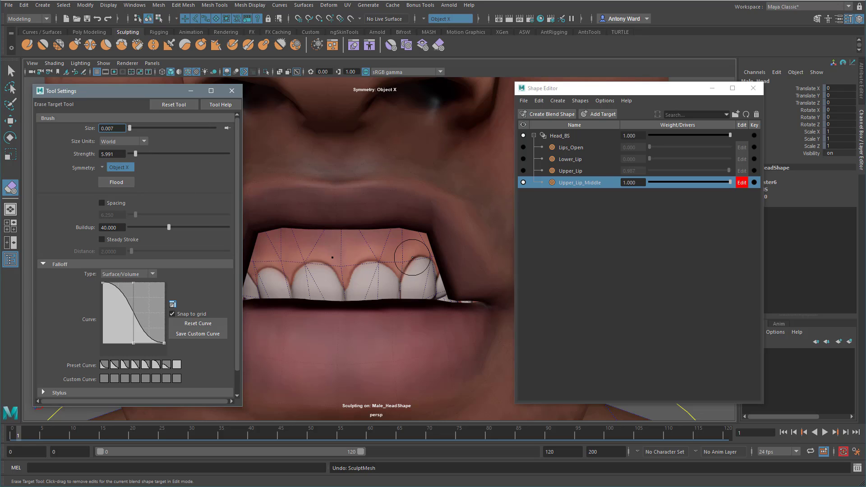
pyautogui.moveTo(432, 223); pyautogui.dragTo(441, 257)
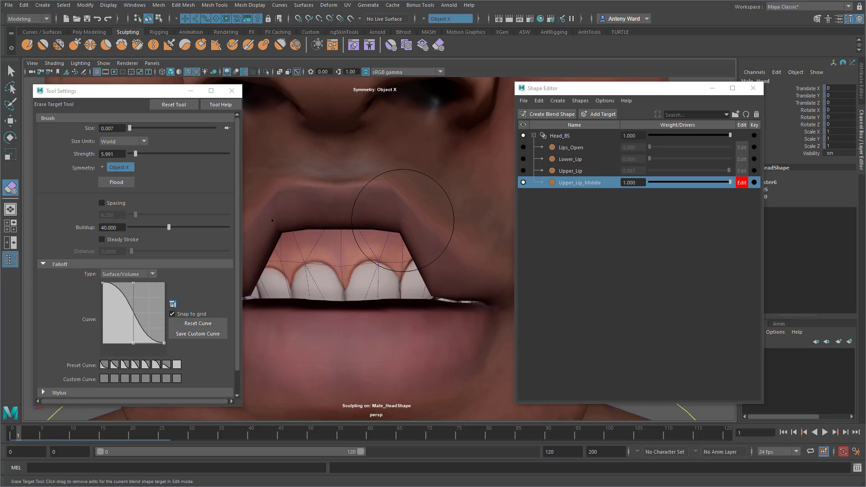
pyautogui.moveTo(408, 205); pyautogui.dragTo(400, 237)
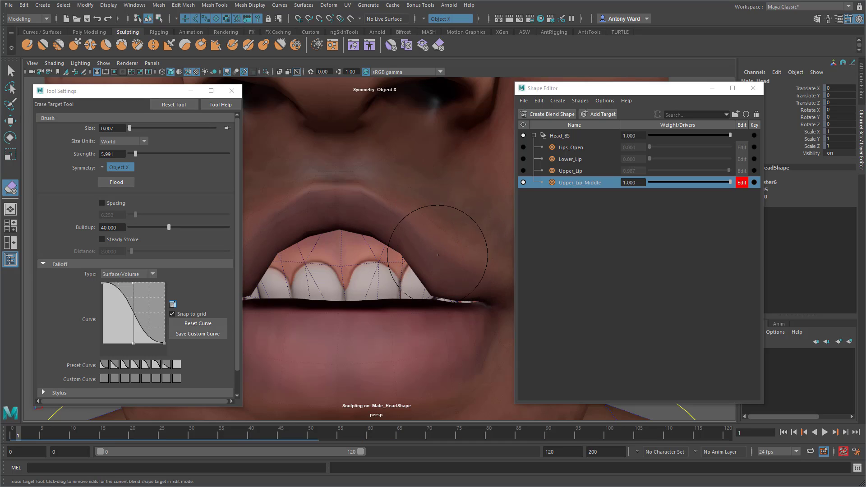
pyautogui.press('b')
pyautogui.moveTo(396, 229); pyautogui.dragTo(371, 230)
pyautogui.moveTo(370, 230); pyautogui.dragTo(380, 230)
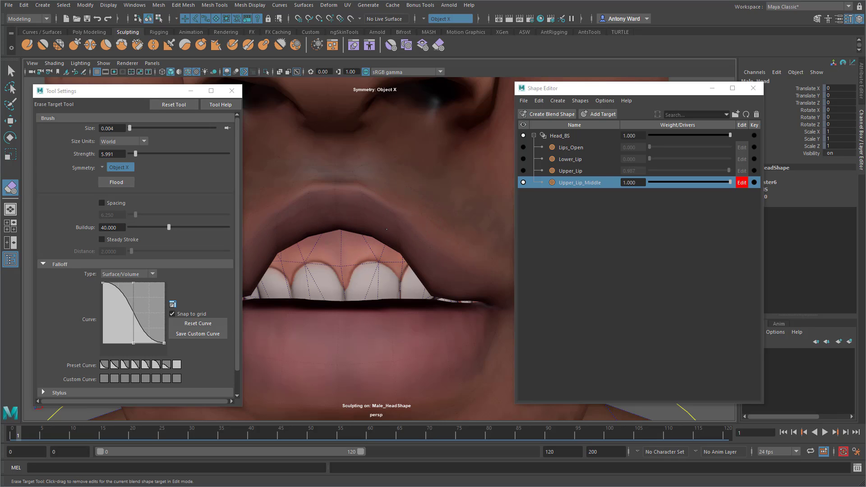
# - Check the Upper_Lip_Middle shape from an angle by varying its weight and returning it to 1.000, with the brush enlarged to 0.011
pyautogui.keyDown('alt'); pyautogui.moveTo(464, 296); pyautogui.dragTo(443, 296, button='right'); pyautogui.keyUp('alt')
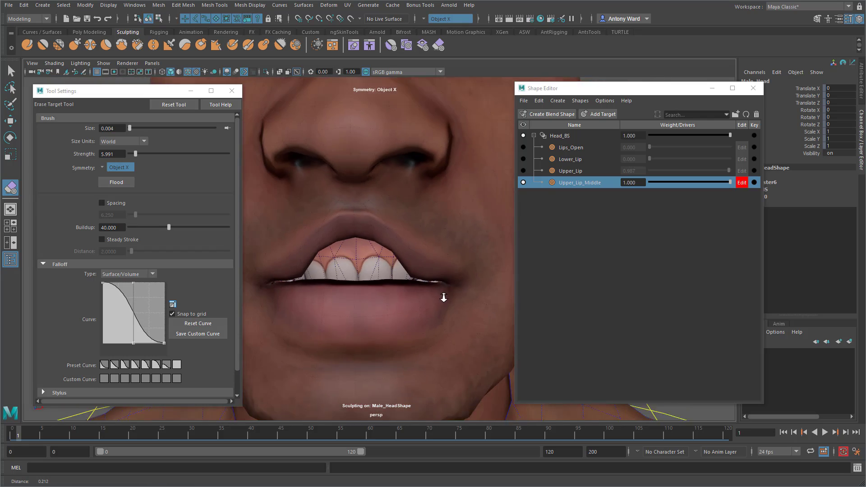
pyautogui.keyDown('alt'); pyautogui.moveTo(442, 297); pyautogui.dragTo(417, 300); pyautogui.keyUp('alt')
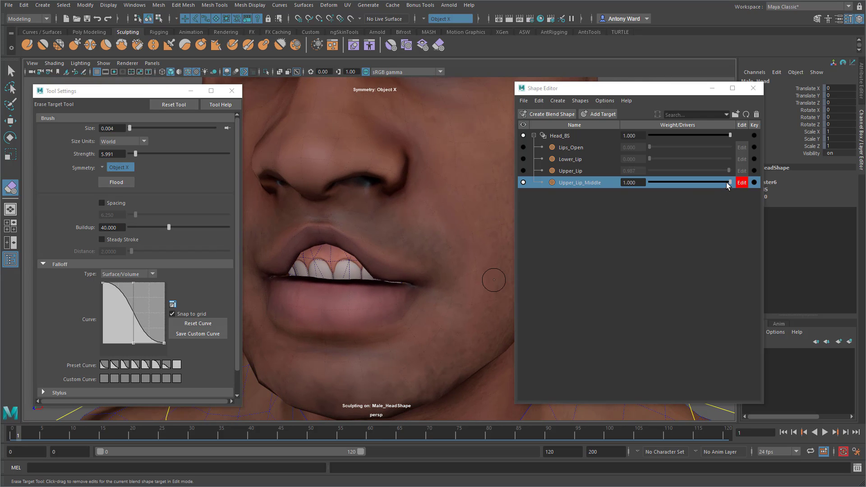
pyautogui.moveTo(727, 185); pyautogui.dragTo(781, 172)
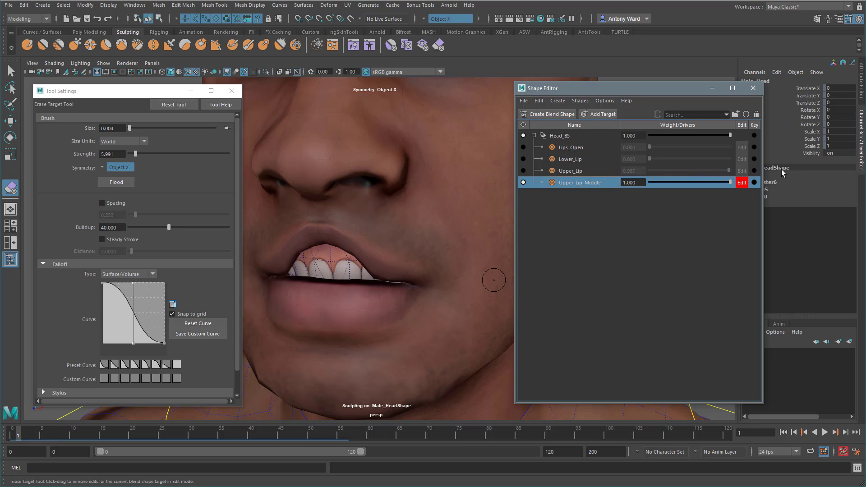
pyautogui.click(443, 255)
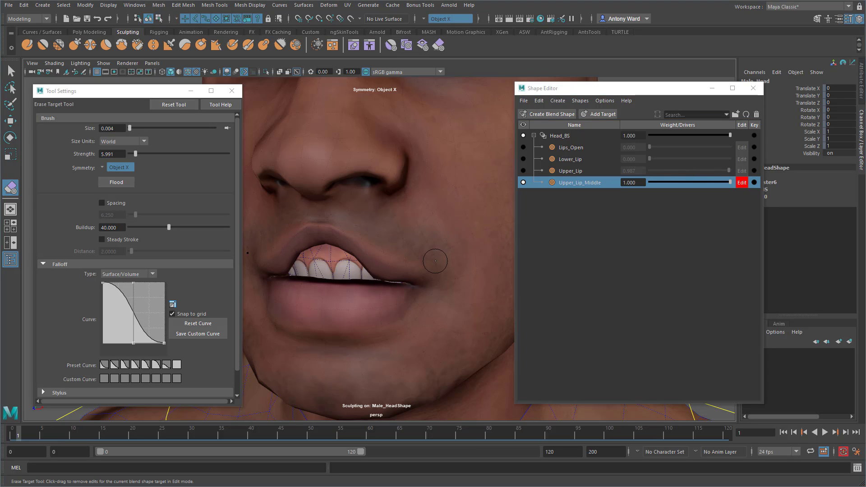
pyautogui.moveTo(435, 260); pyautogui.dragTo(442, 260)
pyautogui.moveTo(435, 261); pyautogui.dragTo(455, 257)
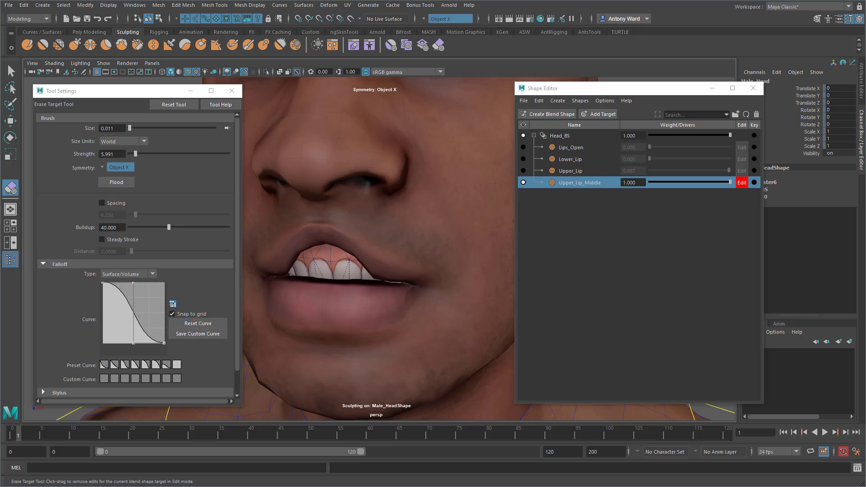
pyautogui.moveTo(730, 182)
pyautogui.mouseDown()
pyautogui.moveTo(648, 180)
pyautogui.moveTo(743, 183)
pyautogui.mouseUp()
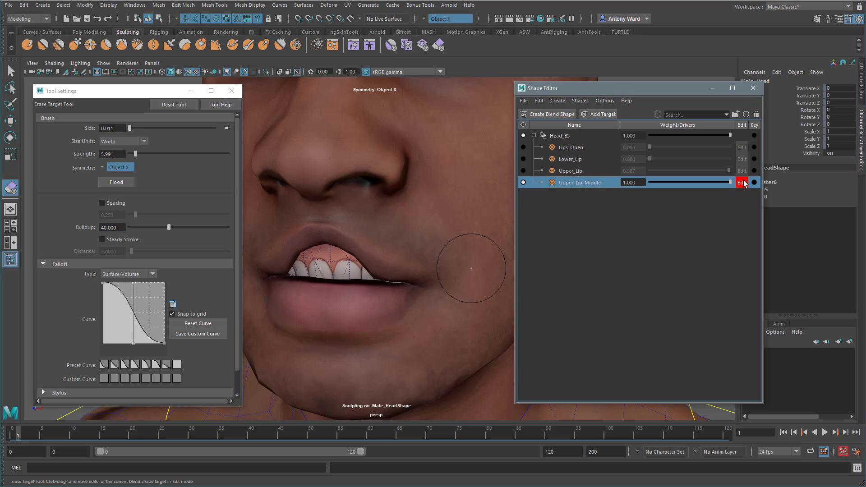
# - Duplicate the Upper_Lip target in the Head_BS blend shape
pyautogui.click(583, 171)
pyautogui.rightClick(577, 172)
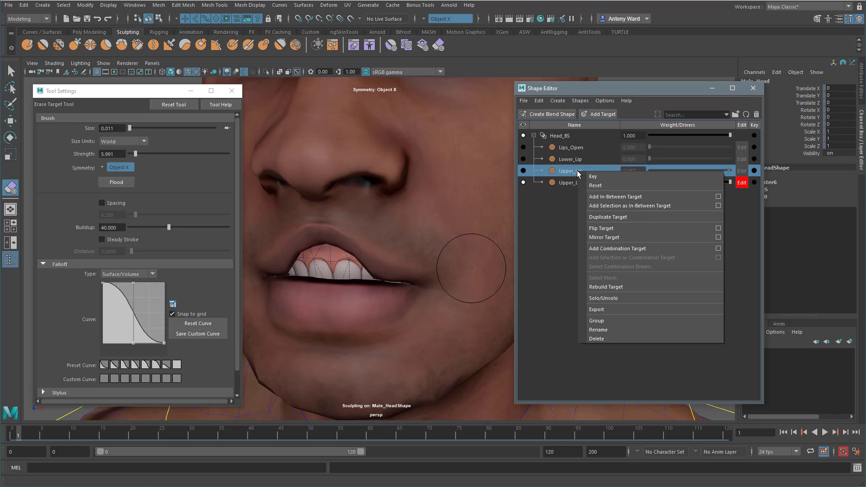
pyautogui.click(607, 218)
pyautogui.doubleClick(583, 195)
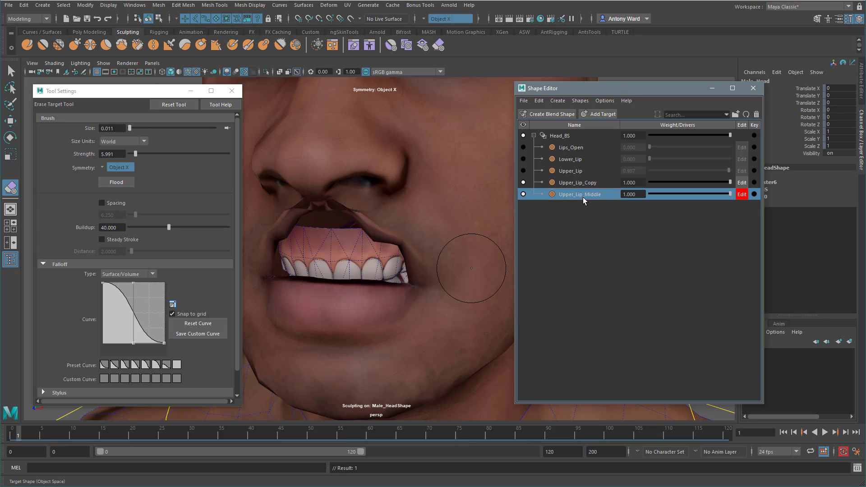
pyautogui.moveTo(587, 194); pyautogui.dragTo(611, 196)
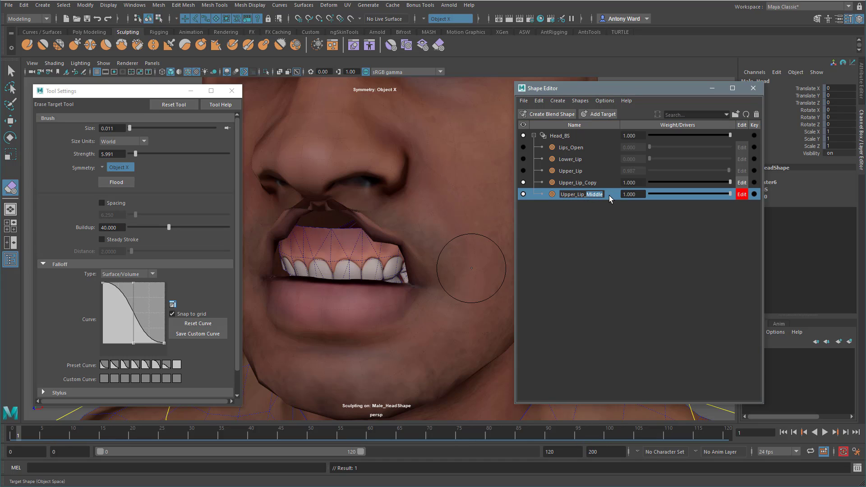
pyautogui.write('Outer')
pyautogui.press('Return')
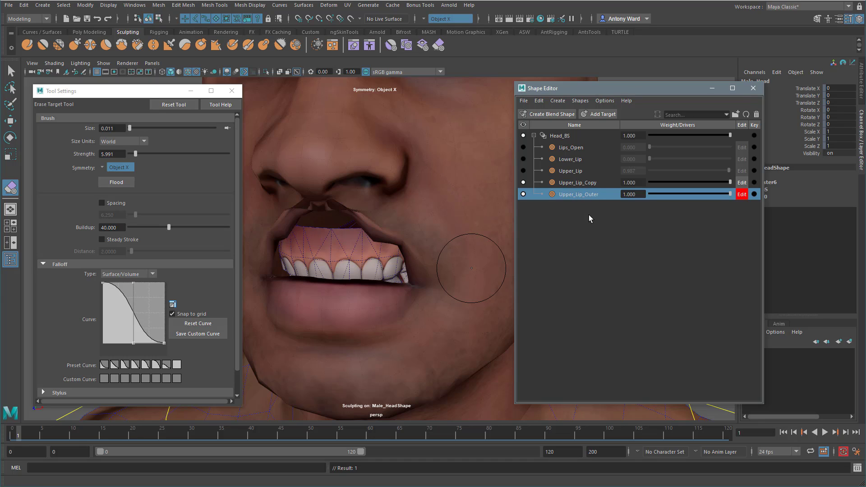
pyautogui.hotkey('ctrl', 'z')
# - Rename the Upper_Lip_Copy target as Upper_Lip_Outer
pyautogui.doubleClick(588, 183)
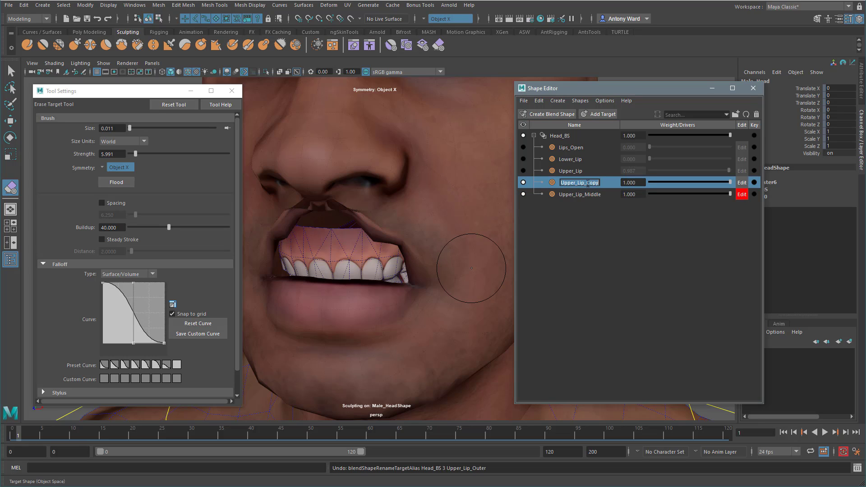
pyautogui.write('Outer')
pyautogui.press('Return')
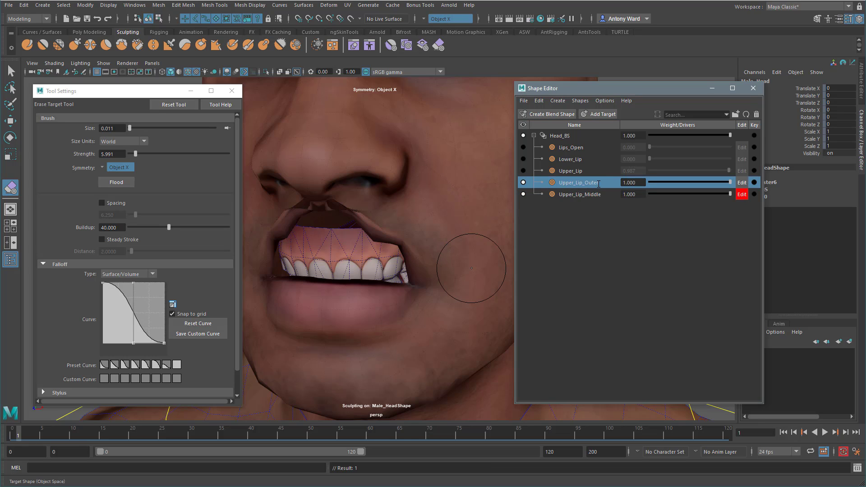
# - Stop editing and turn off the Upper_Lip_Middle target, and enable editing on the Upper_Lip_Outer target
pyautogui.click(742, 194)
pyautogui.click(722, 197)
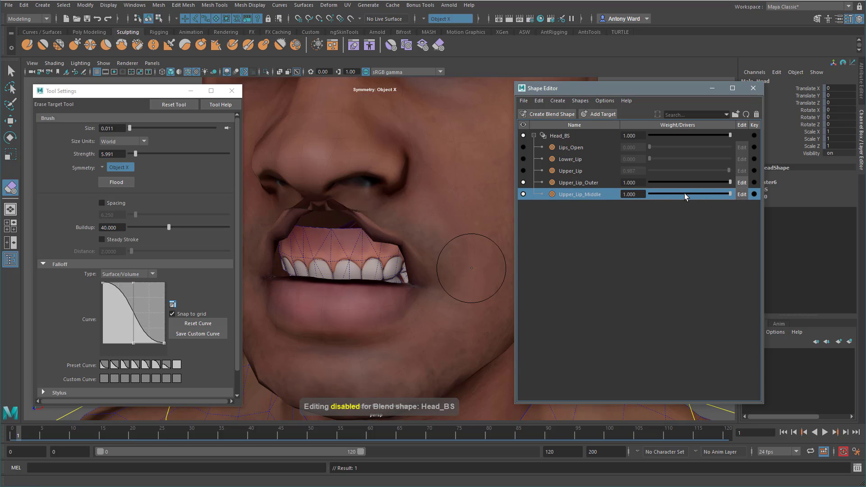
pyautogui.click(523, 194)
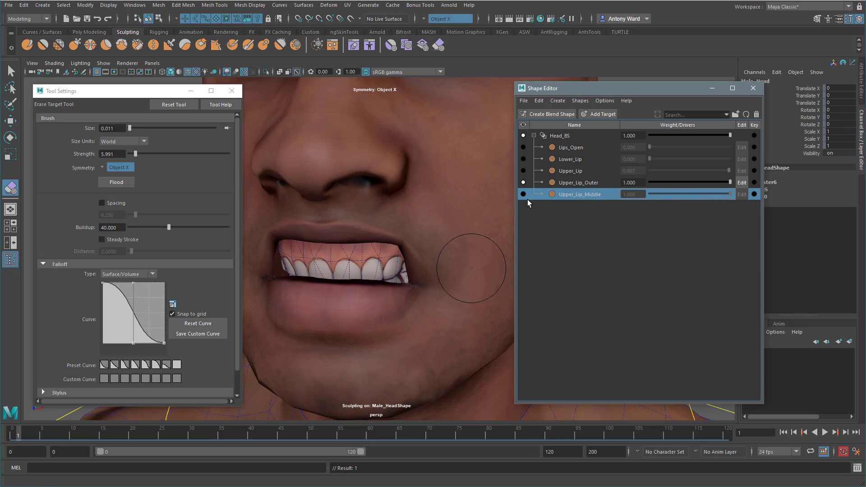
pyautogui.click(594, 186)
pyautogui.click(741, 182)
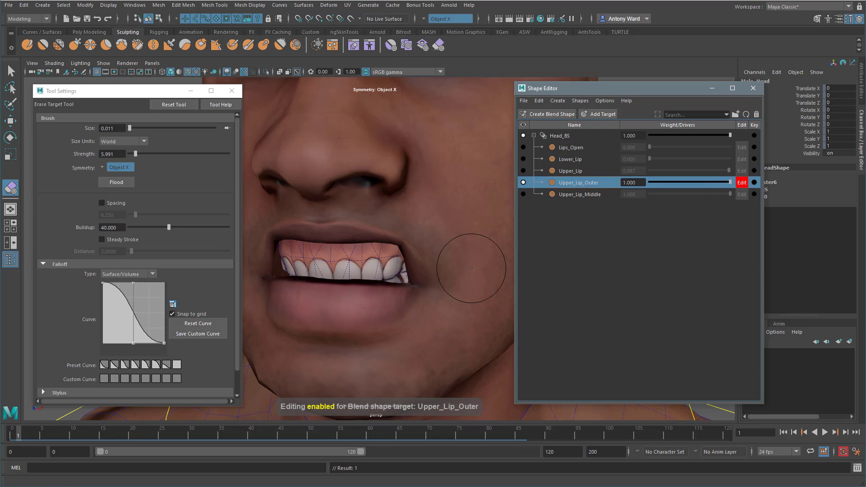
# - Reduce the Erase Target brush to 0.005 and erase the deformation at the centre of the upper lip on Upper_Lip_Outer
pyautogui.moveTo(361, 239)
pyautogui.keyDown('alt'); pyautogui.mouseDown()
pyautogui.moveTo(338, 236)
pyautogui.moveTo(347, 236)
pyautogui.mouseUp(); pyautogui.keyUp('alt')
pyautogui.keyDown('alt'); pyautogui.moveTo(347, 236); pyautogui.dragTo(365, 231, button='right'); pyautogui.keyUp('alt')
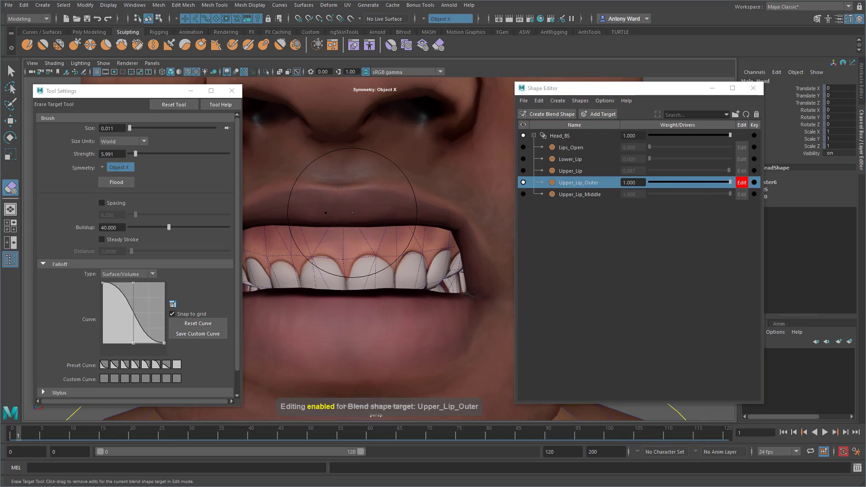
pyautogui.press('b')
pyautogui.moveTo(354, 212); pyautogui.dragTo(328, 208)
pyautogui.press('b')
pyautogui.moveTo(333, 177); pyautogui.dragTo(340, 226)
pyautogui.moveTo(338, 280); pyautogui.dragTo(337, 268)
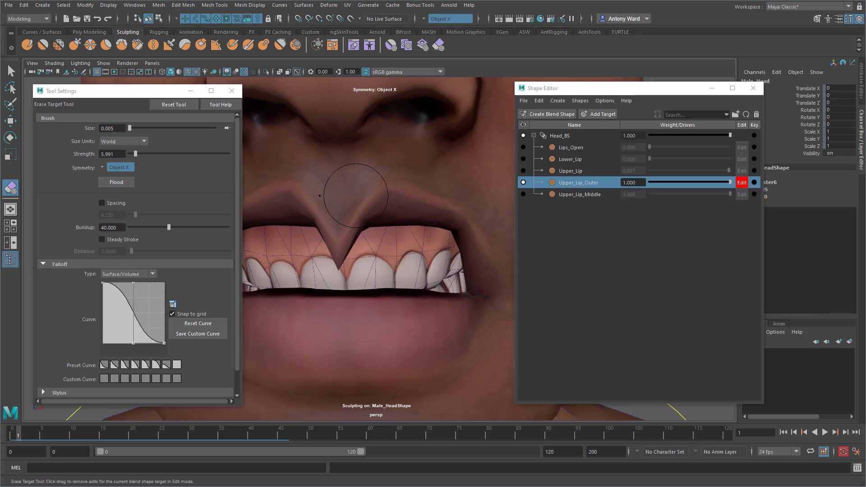
# - Try erasing a wider area around the centre of the upper lip on Upper_Lip_Outer, and undo that stroke
pyautogui.moveTo(354, 191)
pyautogui.mouseDown()
pyautogui.moveTo(359, 246)
pyautogui.moveTo(344, 222)
pyautogui.mouseUp()
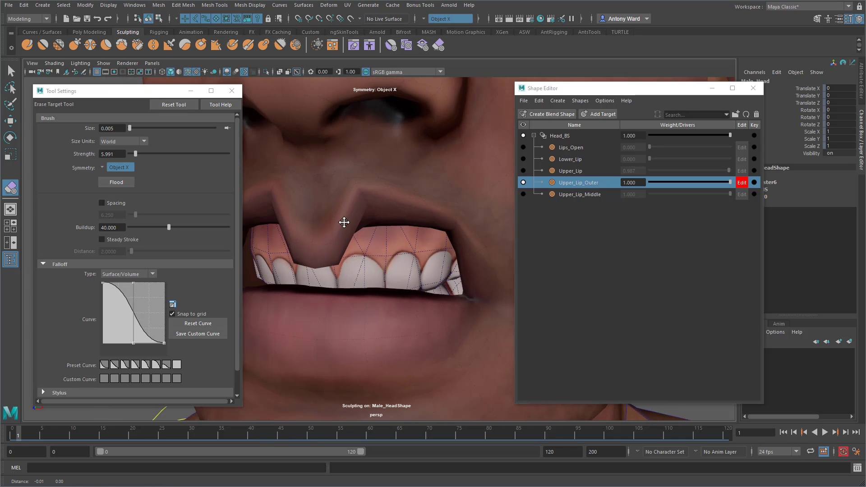
pyautogui.keyDown('alt'); pyautogui.moveTo(344, 222); pyautogui.dragTo(388, 228, button='middle'); pyautogui.keyUp('alt')
pyautogui.keyDown('alt'); pyautogui.moveTo(389, 228); pyautogui.dragTo(383, 227); pyautogui.keyUp('alt')
pyautogui.keyDown('alt'); pyautogui.moveTo(383, 226); pyautogui.dragTo(377, 229, button='middle'); pyautogui.keyUp('alt')
pyautogui.keyDown('alt'); pyautogui.moveTo(377, 229); pyautogui.dragTo(387, 228, button='right'); pyautogui.keyUp('alt')
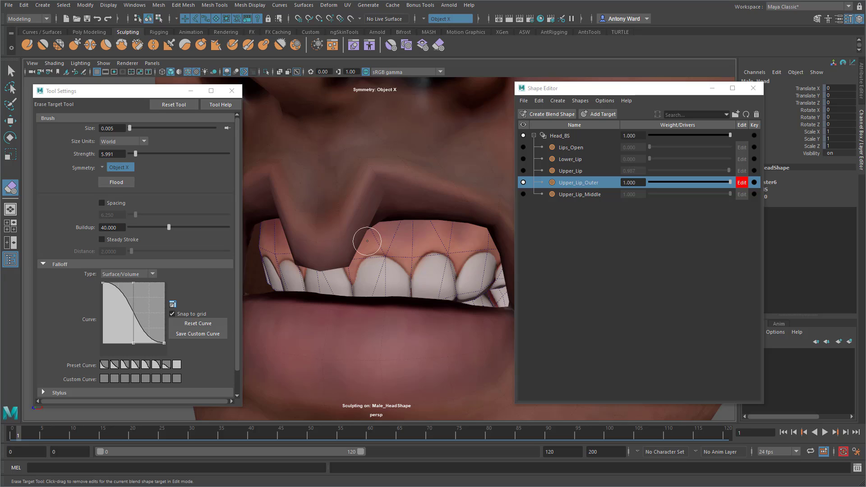
pyautogui.hotkey('ctrl', 'z')
# - Erase more of the Upper_Lip_Outer deformation beside the lip's centre so it slopes gradually towards the outer lip
pyautogui.moveTo(356, 214)
pyautogui.mouseDown()
pyautogui.moveTo(364, 208)
pyautogui.moveTo(350, 216)
pyautogui.moveTo(375, 219)
pyautogui.moveTo(375, 191)
pyautogui.mouseUp()
pyautogui.keyDown('alt'); pyautogui.moveTo(383, 229); pyautogui.dragTo(406, 230); pyautogui.keyUp('alt')
pyautogui.keyDown('alt'); pyautogui.moveTo(500, 229); pyautogui.dragTo(418, 230, button='middle'); pyautogui.keyUp('alt')
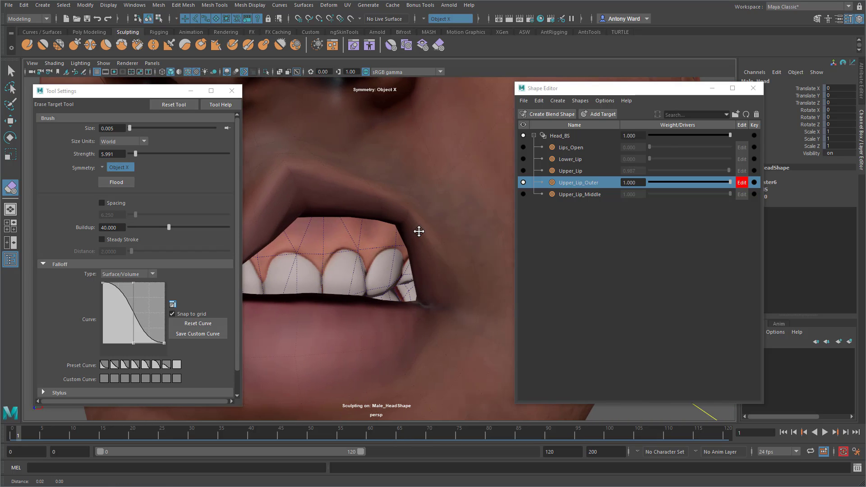
pyautogui.moveTo(417, 230)
pyautogui.keyDown('alt'); pyautogui.mouseDown()
pyautogui.moveTo(394, 219)
pyautogui.moveTo(401, 215)
pyautogui.mouseUp(); pyautogui.keyUp('alt')
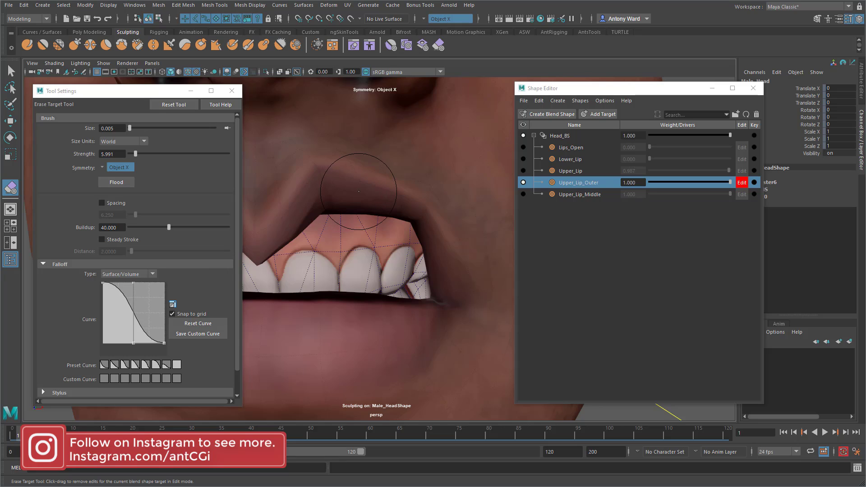
pyautogui.moveTo(317, 178)
pyautogui.mouseDown()
pyautogui.moveTo(328, 180)
pyautogui.moveTo(328, 190)
pyautogui.moveTo(323, 177)
pyautogui.moveTo(321, 186)
pyautogui.mouseUp()
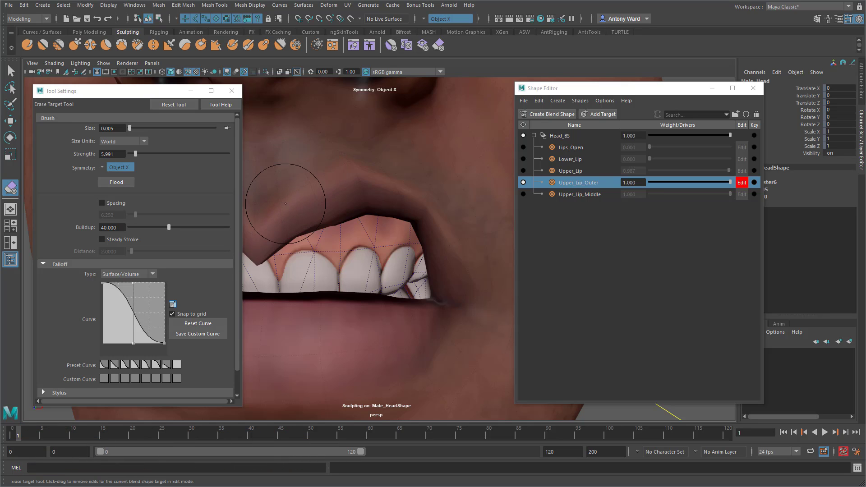
pyautogui.moveTo(305, 230); pyautogui.dragTo(307, 233)
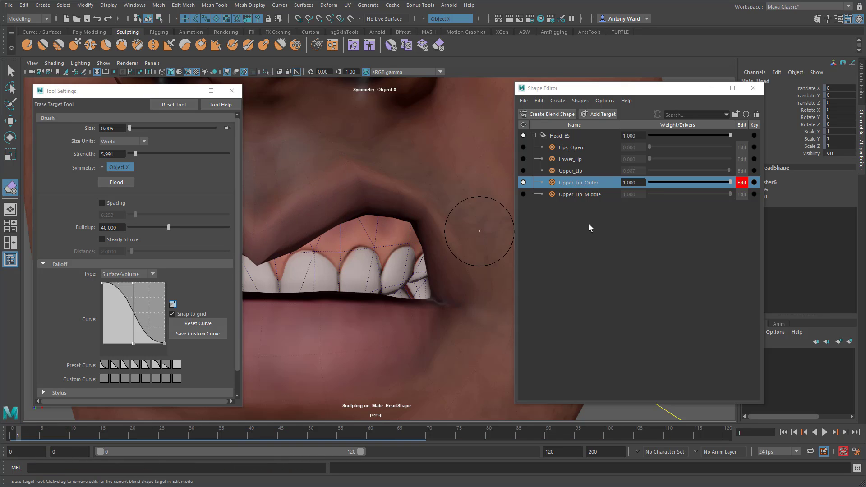
# - Turn on the Upper_Lip_Middle target alongside Upper_Lip_Outer and check the combined lip shape by varying its weight, ending at 1.000
pyautogui.keyDown('alt'); pyautogui.moveTo(264, 233); pyautogui.dragTo(377, 232, button='middle'); pyautogui.keyUp('alt')
pyautogui.scroll(-2, 382, 231)
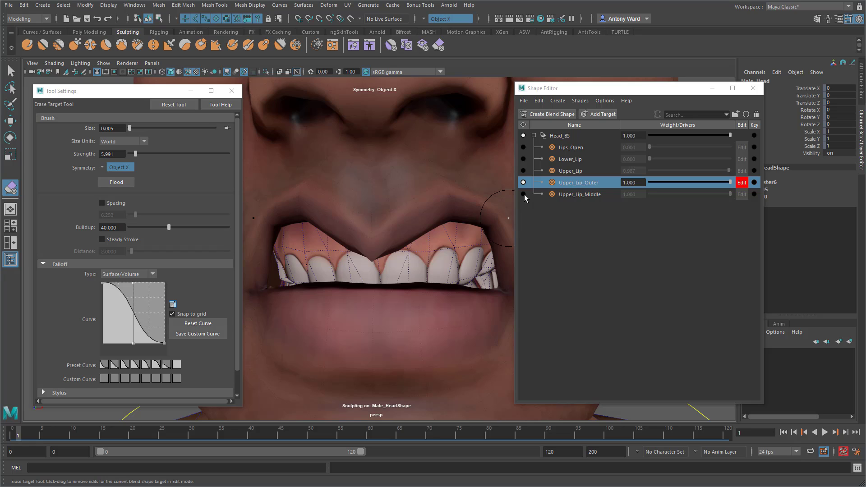
pyautogui.click(523, 194)
pyautogui.keyDown('alt'); pyautogui.moveTo(383, 254); pyautogui.dragTo(375, 256); pyautogui.keyUp('alt')
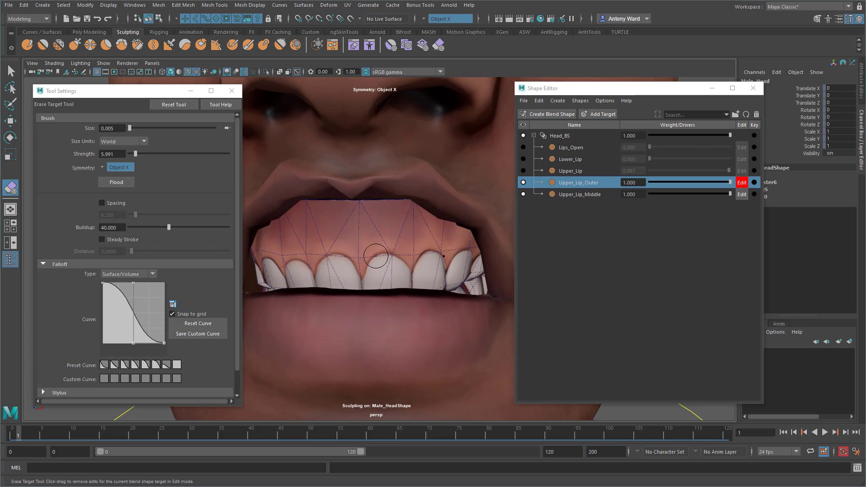
pyautogui.moveTo(729, 194)
pyautogui.mouseDown()
pyautogui.moveTo(617, 197)
pyautogui.moveTo(738, 200)
pyautogui.mouseUp()
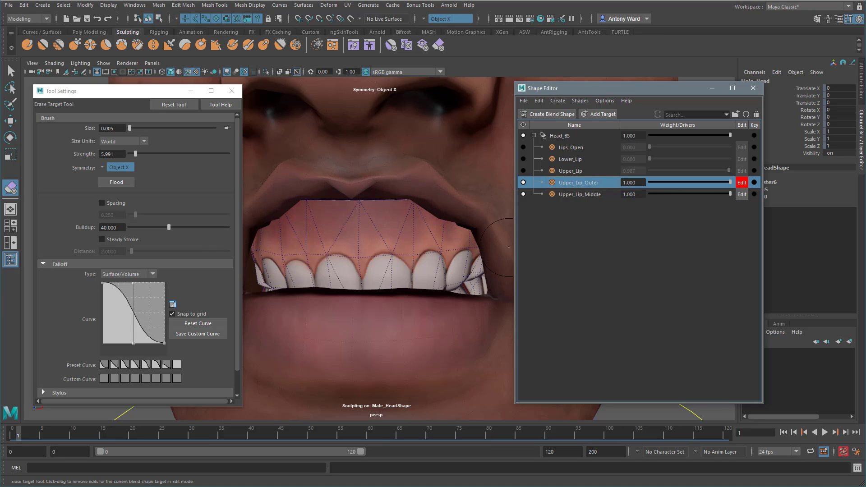
# - Enlarge the brush, rework the Upper_Lip_Outer deformation along the outer lip towards the mouth corner, and close the tool settings
pyautogui.keyDown('alt'); pyautogui.moveTo(399, 241); pyautogui.dragTo(396, 243, button='middle'); pyautogui.keyUp('alt')
pyautogui.keyDown('alt'); pyautogui.moveTo(395, 243); pyautogui.dragTo(422, 242, button='right'); pyautogui.keyUp('alt')
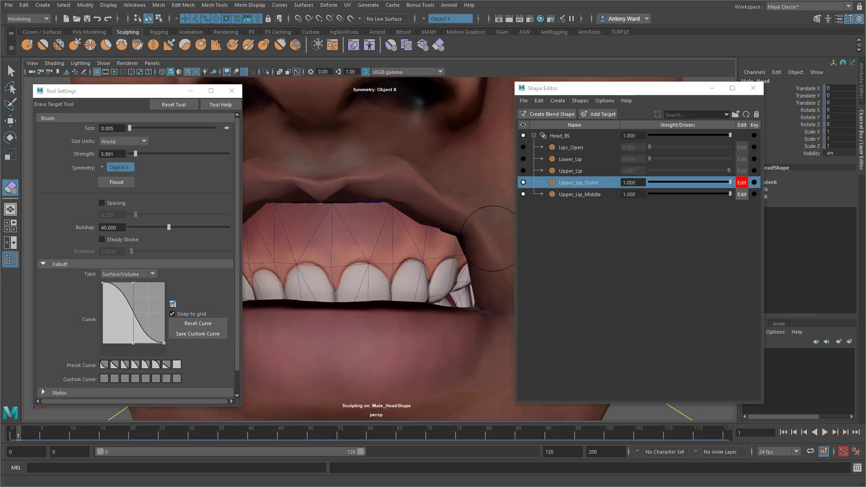
pyautogui.keyDown('alt'); pyautogui.moveTo(376, 273); pyautogui.dragTo(360, 273); pyautogui.keyUp('alt')
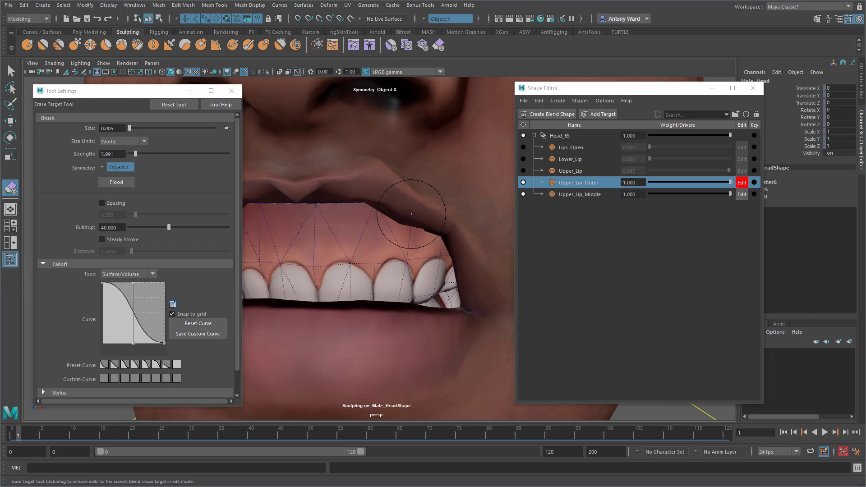
pyautogui.press('b')
pyautogui.moveTo(419, 211)
pyautogui.mouseDown()
pyautogui.moveTo(436, 211)
pyautogui.moveTo(471, 296)
pyautogui.moveTo(453, 296)
pyautogui.mouseUp()
pyautogui.click(232, 91)
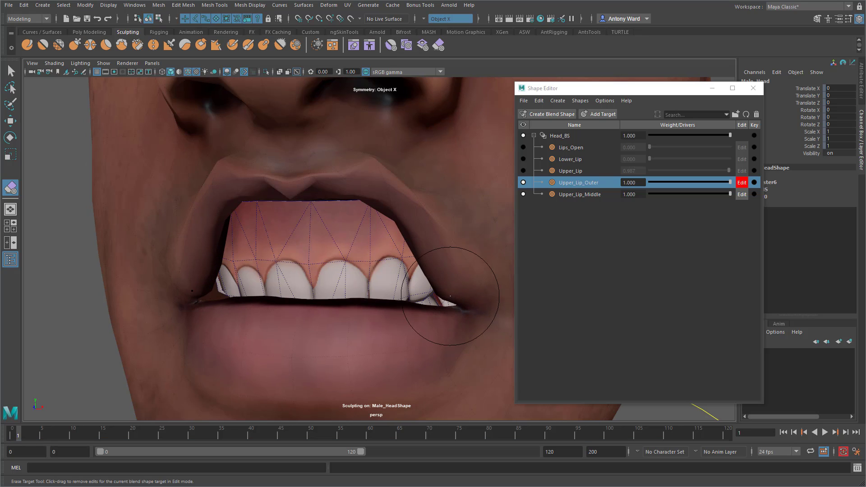
# - Smooth out the notch at the centre of the upper lip and the peaks beside it on the Upper_Lip_Outer target
pyautogui.moveTo(432, 209)
pyautogui.mouseDown()
pyautogui.moveTo(400, 227)
pyautogui.moveTo(367, 228)
pyautogui.mouseUp()
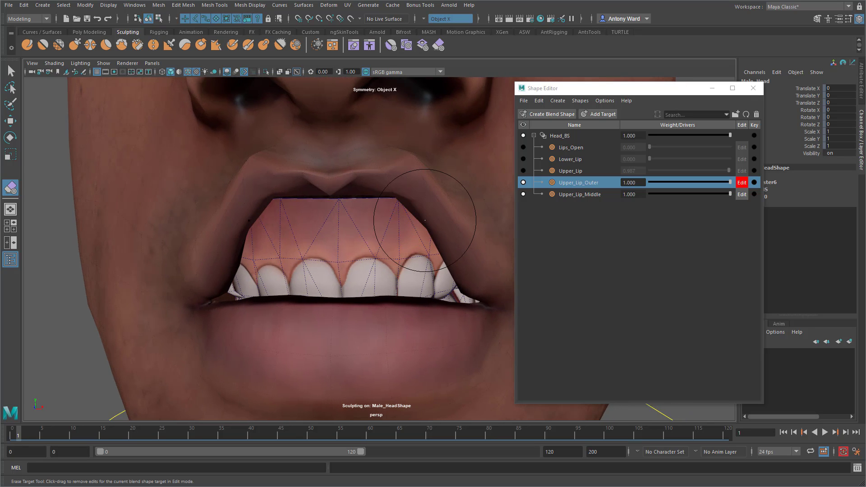
pyautogui.keyDown('alt'); pyautogui.moveTo(340, 174); pyautogui.dragTo(339, 212); pyautogui.keyUp('alt')
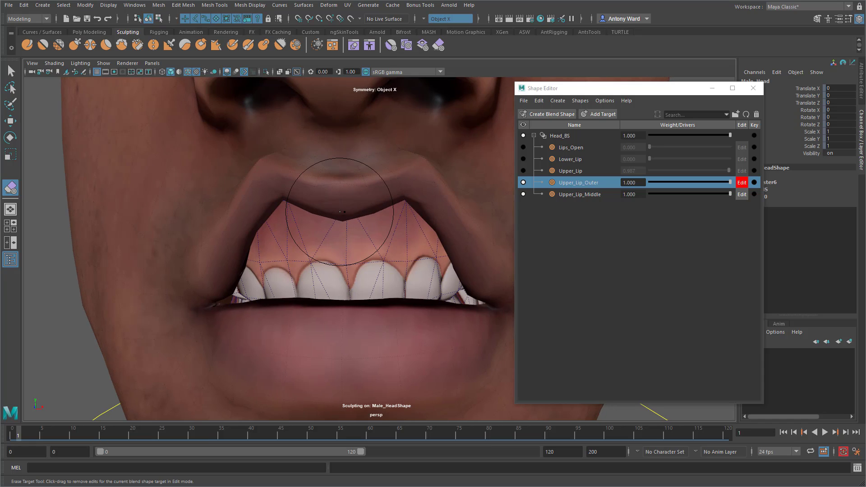
pyautogui.moveTo(343, 173); pyautogui.dragTo(344, 169)
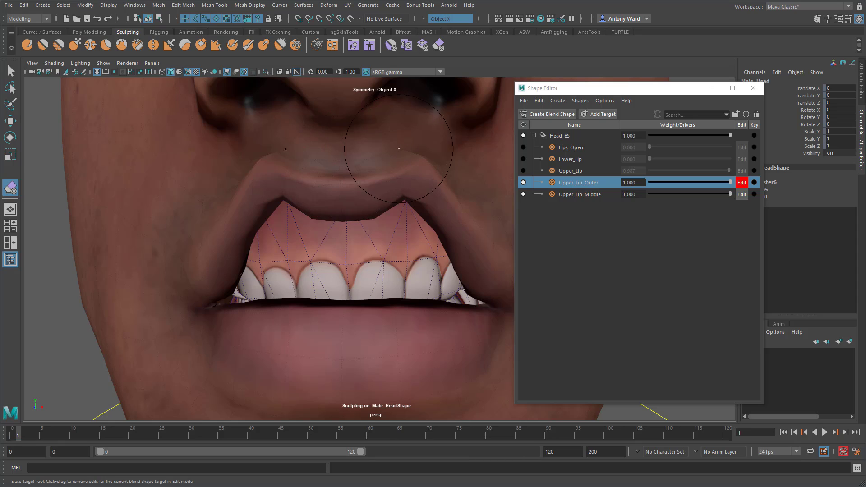
pyautogui.moveTo(405, 200); pyautogui.dragTo(407, 202)
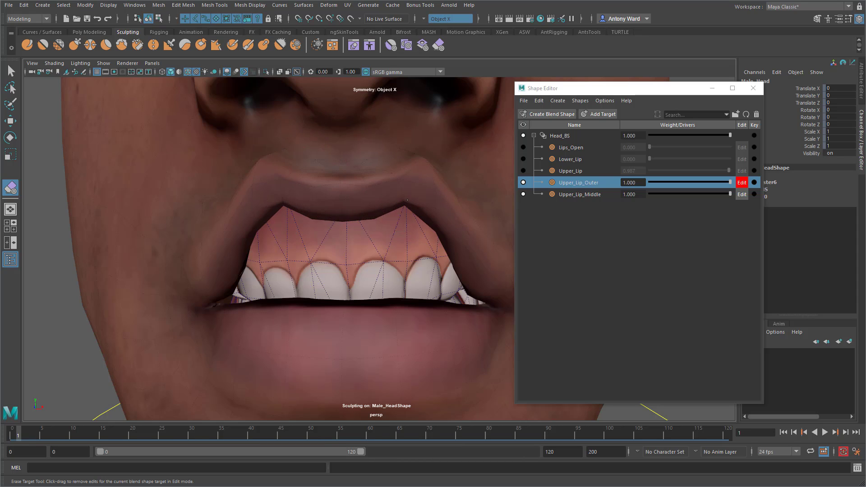
# - Check how the two upper-lip targets blend by varying the Upper_Lip_Outer and Upper_Lip_Middle weights
pyautogui.moveTo(731, 185)
pyautogui.mouseDown()
pyautogui.moveTo(616, 191)
pyautogui.moveTo(741, 193)
pyautogui.mouseUp()
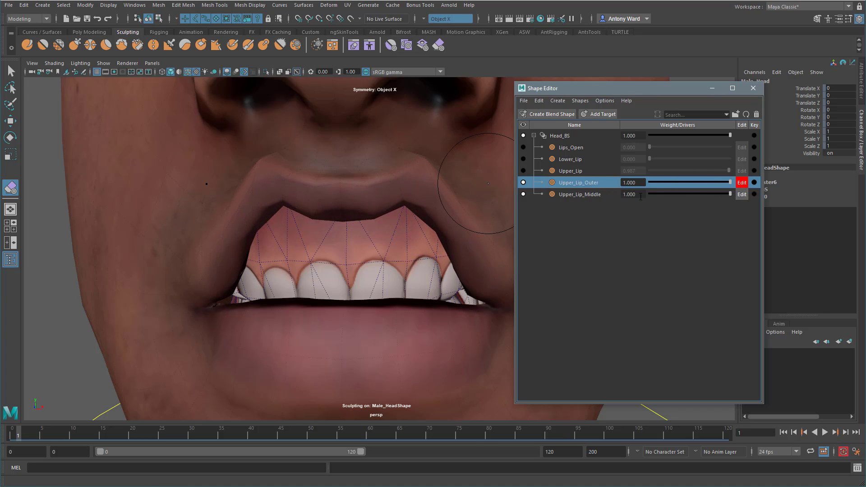
pyautogui.moveTo(733, 193); pyautogui.dragTo(676, 194)
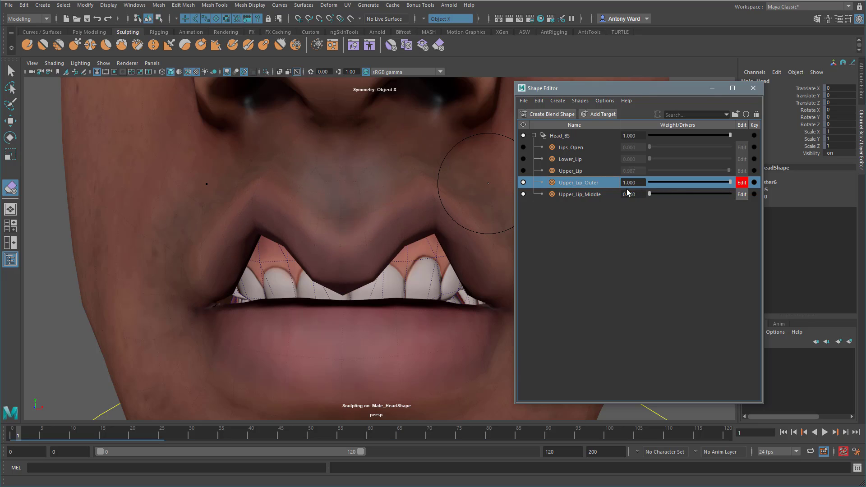
pyautogui.moveTo(676, 194); pyautogui.dragTo(731, 194)
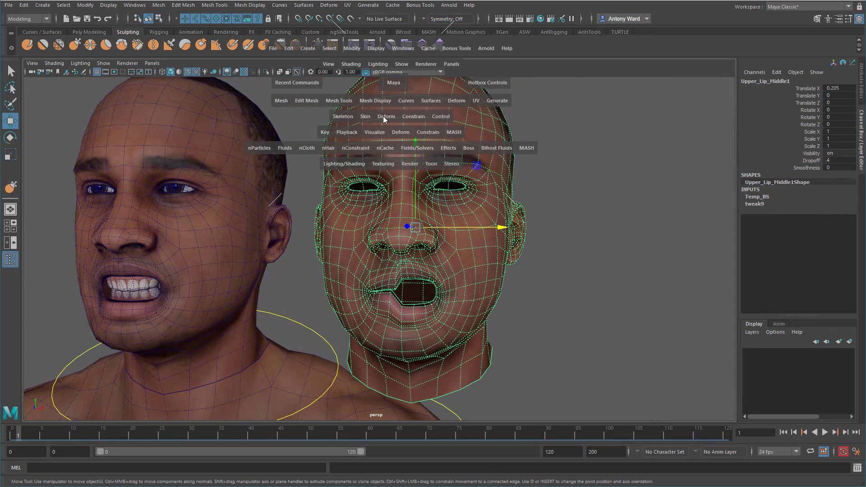
# - Open the Paint Blend Shape Weights Tool settings for the Upper_Lip_Middle1 head and compare the Temp_BS and Upper_Lip_Middle weight maps
pyautogui.click(386, 116)
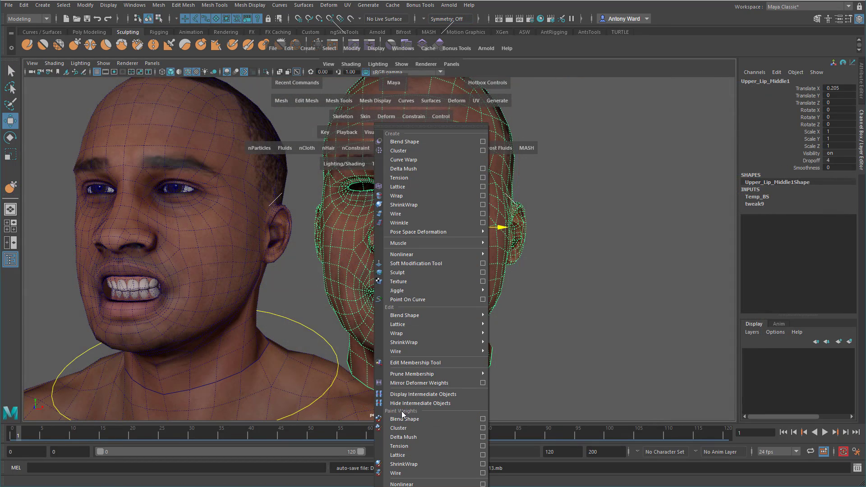
pyautogui.click(483, 418)
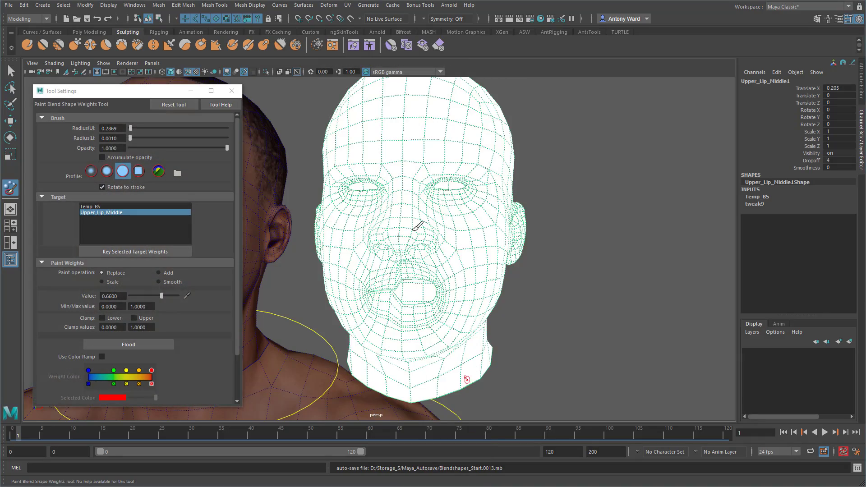
pyautogui.keyDown('alt'); pyautogui.moveTo(370, 242); pyautogui.dragTo(401, 239); pyautogui.keyUp('alt')
pyautogui.keyDown('alt'); pyautogui.moveTo(432, 275); pyautogui.dragTo(417, 236, button='middle'); pyautogui.keyUp('alt')
pyautogui.keyDown('alt'); pyautogui.moveTo(417, 236); pyautogui.dragTo(475, 251, button='right'); pyautogui.keyUp('alt')
pyautogui.click(95, 207)
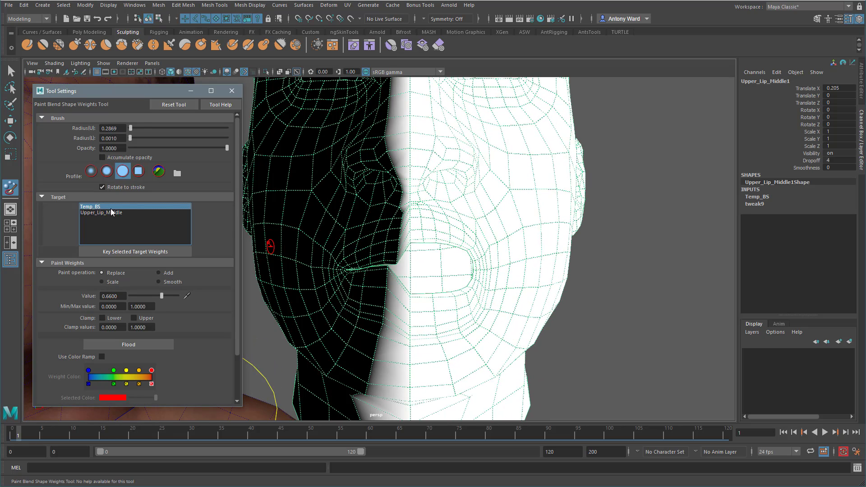
pyautogui.click(109, 213)
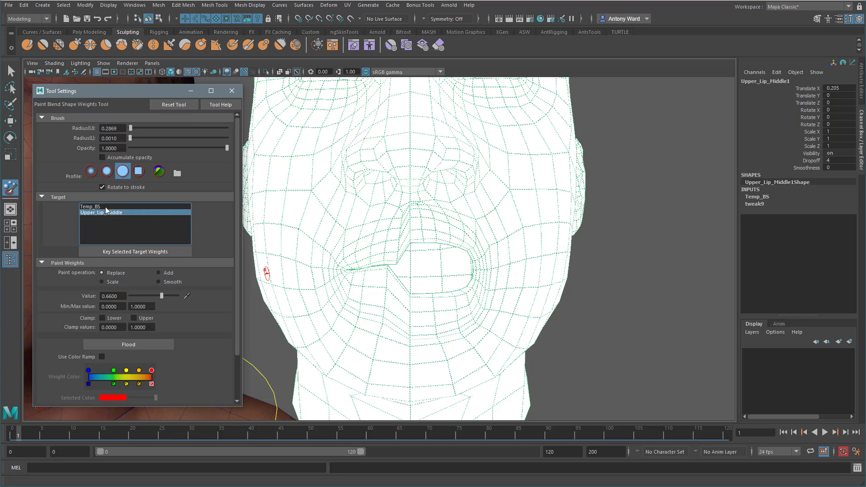
pyautogui.keyDown('alt'); pyautogui.moveTo(588, 281); pyautogui.dragTo(568, 278); pyautogui.keyUp('alt')
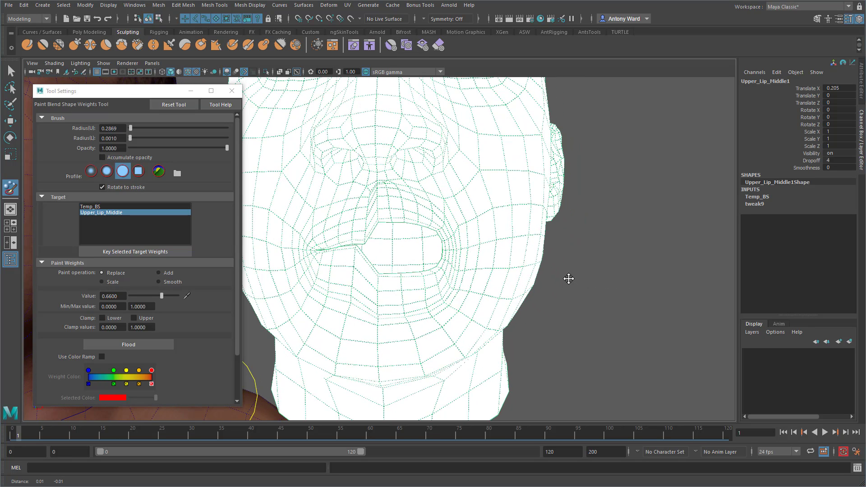
pyautogui.click(108, 207)
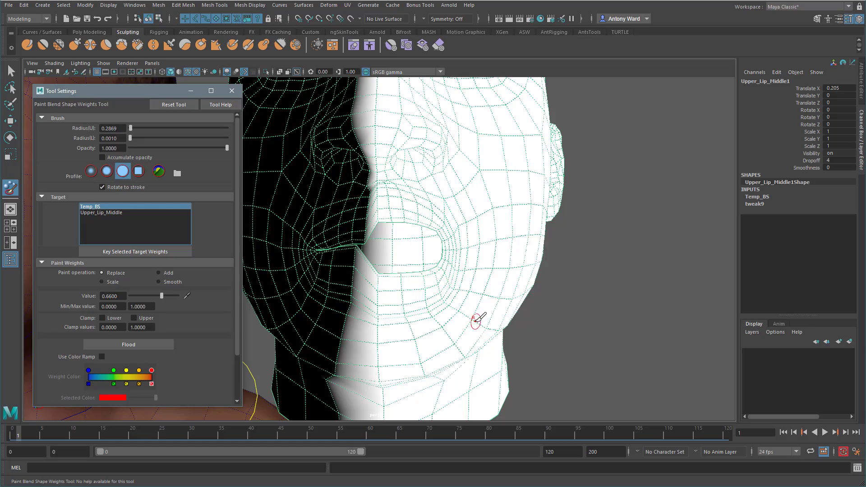
pyautogui.keyDown('alt'); pyautogui.moveTo(477, 320); pyautogui.dragTo(472, 323); pyautogui.keyUp('alt')
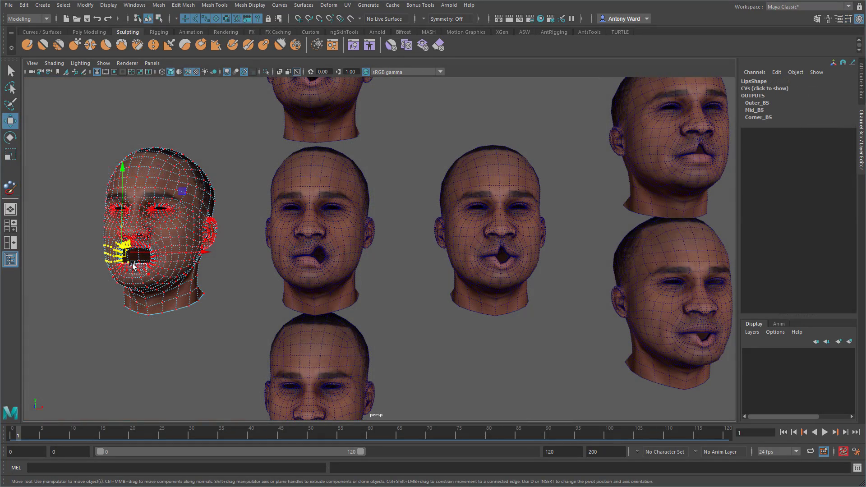
# - Try moving mouth vertices on the Lips head to test the connected heads, and undo the last vertex move
pyautogui.moveTo(133, 261); pyautogui.dragTo(130, 242)
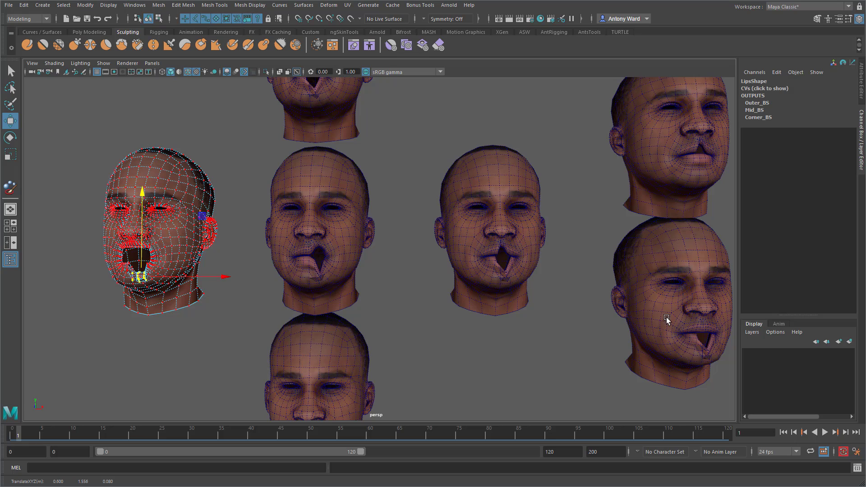
pyautogui.hotkey('ctrl', 'z')
pyautogui.keyDown('alt'); pyautogui.moveTo(597, 331); pyautogui.dragTo(460, 328, button='middle'); pyautogui.keyUp('alt')
pyautogui.keyDown('alt'); pyautogui.moveTo(460, 328); pyautogui.dragTo(280, 306, button='right'); pyautogui.keyUp('alt')
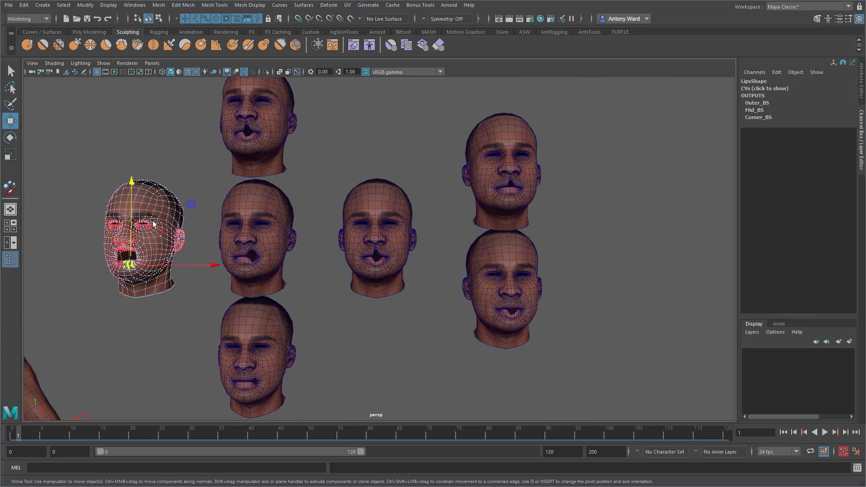
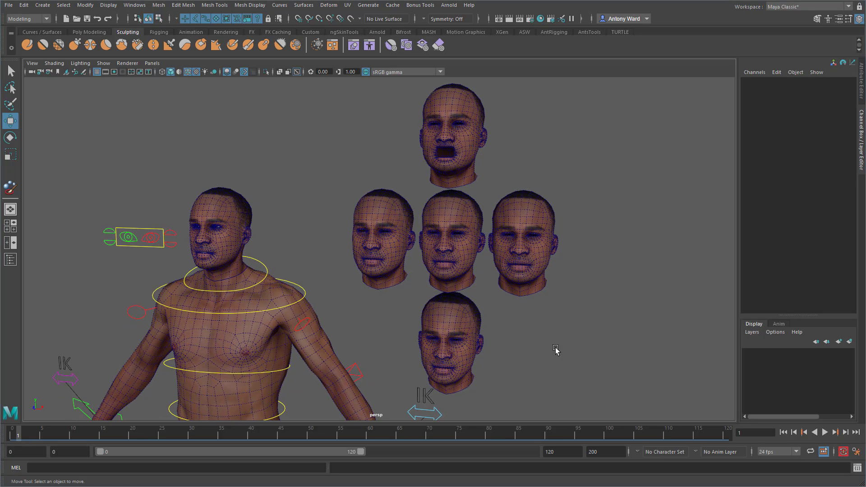
# - Inspect the open-mouth Lips head and the Lips_Middle, Lips_Outer and Lips_Corner heads to check their names and layout
pyautogui.click(457, 132)
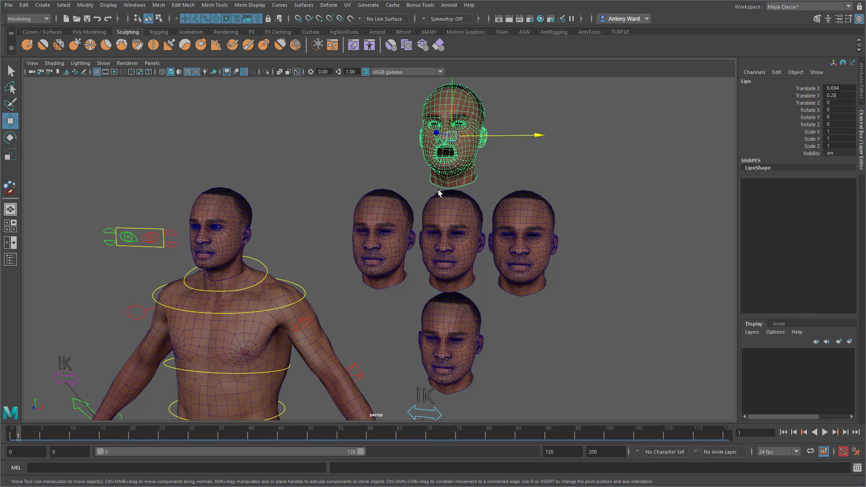
pyautogui.press('f')
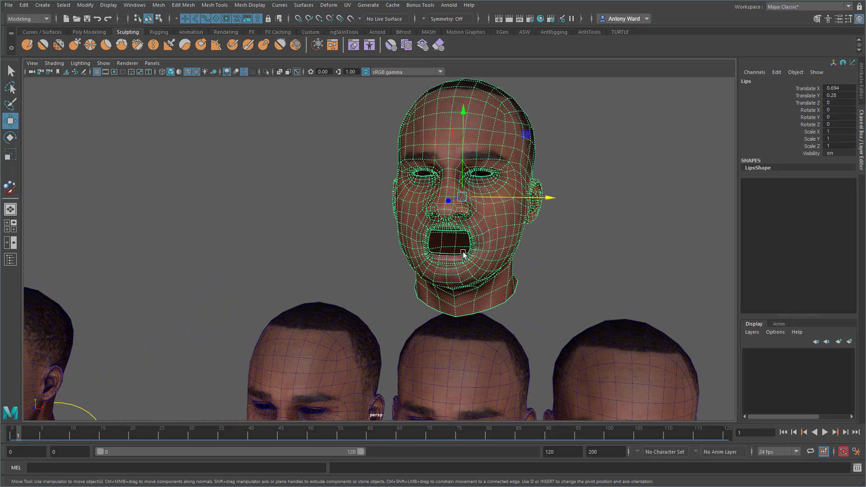
pyautogui.keyDown('alt'); pyautogui.moveTo(573, 287); pyautogui.dragTo(282, 281, button='right'); pyautogui.keyUp('alt')
pyautogui.keyDown('alt'); pyautogui.moveTo(460, 298); pyautogui.dragTo(447, 242, button='middle'); pyautogui.keyUp('alt')
pyautogui.keyDown('alt'); pyautogui.moveTo(455, 241); pyautogui.dragTo(557, 229, button='right'); pyautogui.keyUp('alt')
pyautogui.click(338, 232)
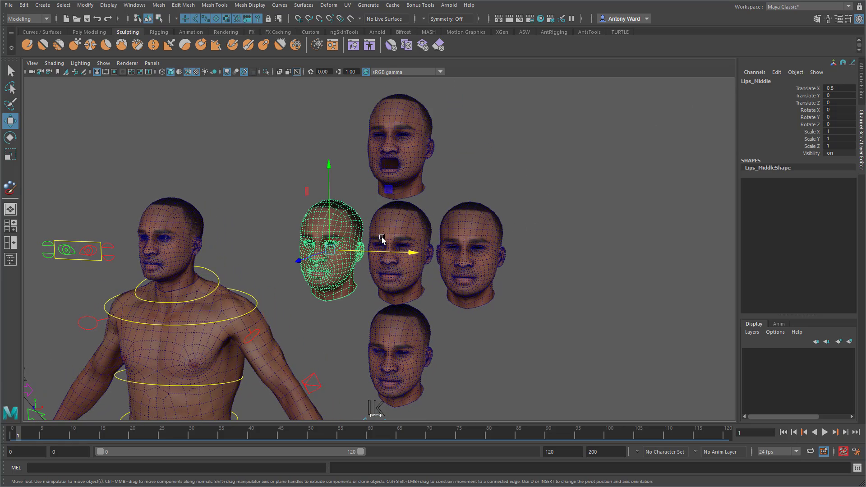
pyautogui.click(389, 224)
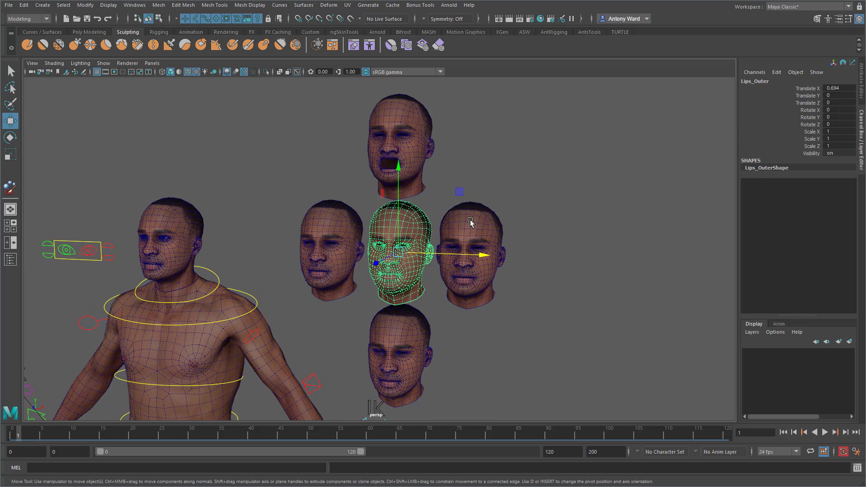
pyautogui.click(470, 222)
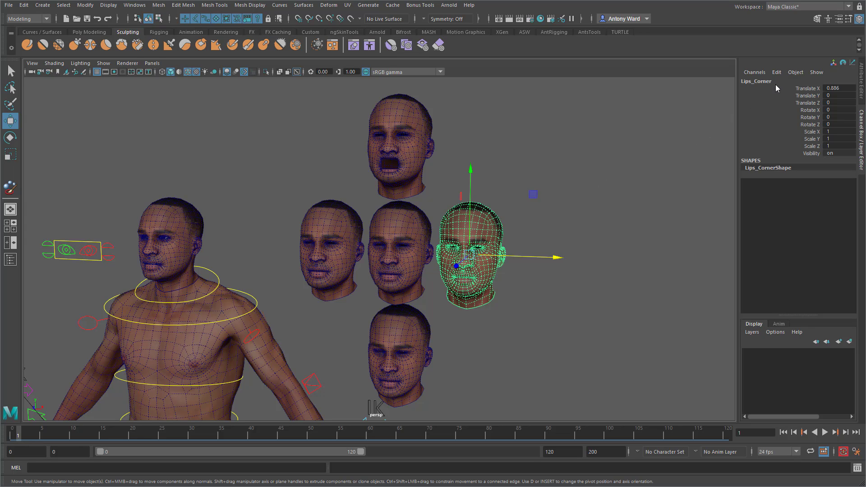
pyautogui.keyDown('alt'); pyautogui.moveTo(433, 363); pyautogui.dragTo(455, 345, button='middle'); pyautogui.keyUp('alt')
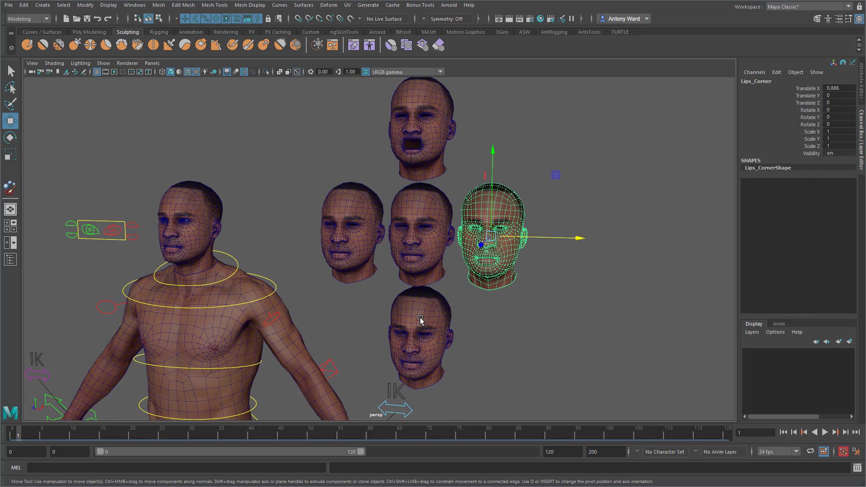
# - Rename the lowest head, below the row of three, as Lips_Output
pyautogui.click(420, 316)
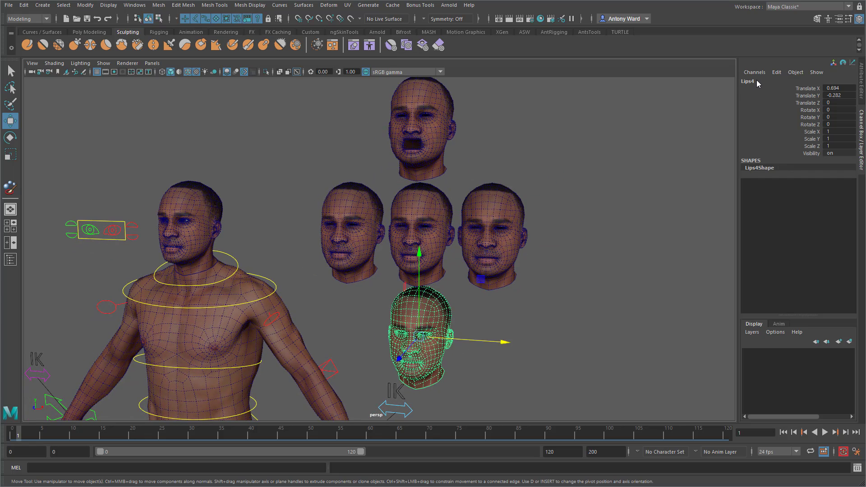
pyautogui.click(756, 81)
pyautogui.press('Return')
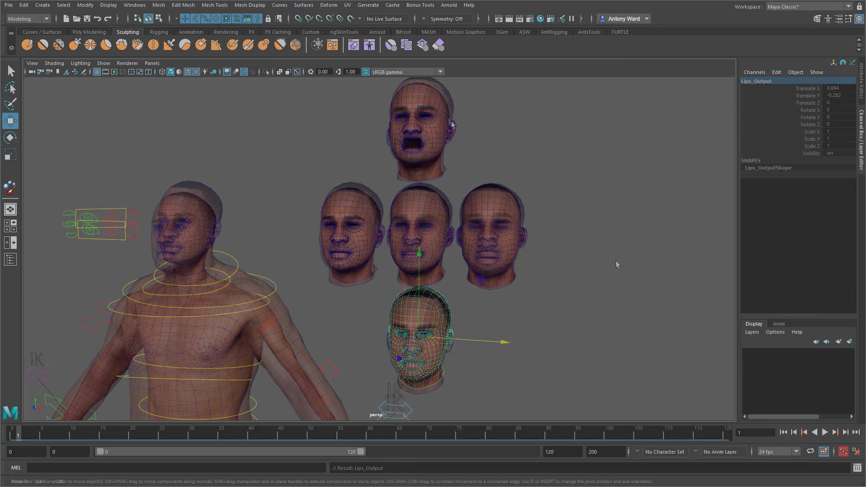
pyautogui.click(422, 152)
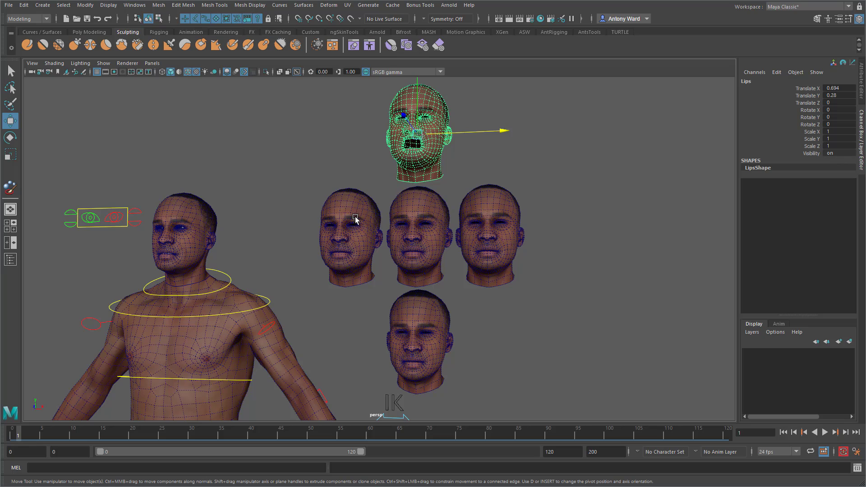
pyautogui.moveTo(301, 235); pyautogui.dragTo(528, 233)
pyautogui.click(432, 313)
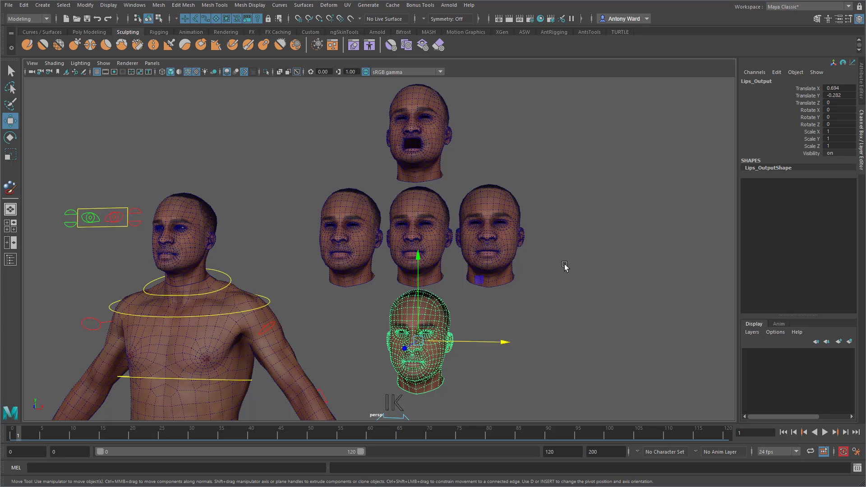
pyautogui.click(595, 193)
# - Create a blend shape node named Mid_BS on the Lips_Middle head, using the Lips head as its target
pyautogui.keyDown('alt'); pyautogui.moveTo(328, 186); pyautogui.dragTo(356, 211, button='middle'); pyautogui.keyUp('alt')
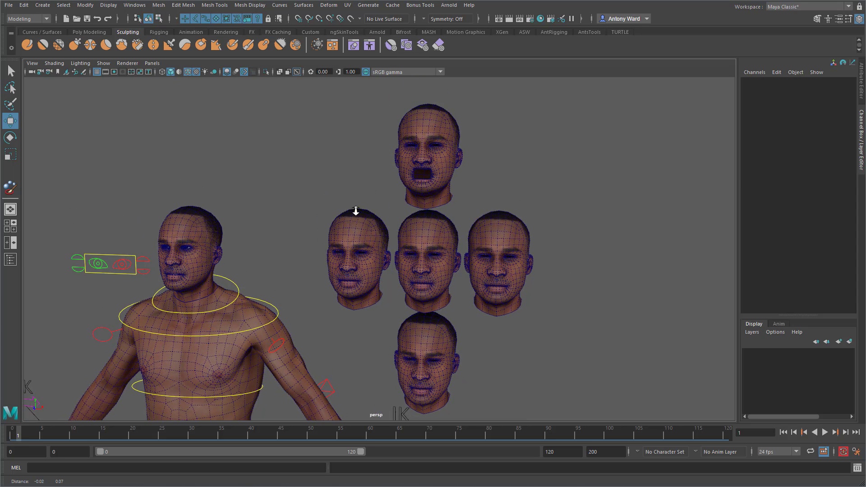
pyautogui.keyDown('alt'); pyautogui.moveTo(356, 211); pyautogui.dragTo(444, 170, button='right'); pyautogui.keyUp('alt')
pyautogui.click(444, 170)
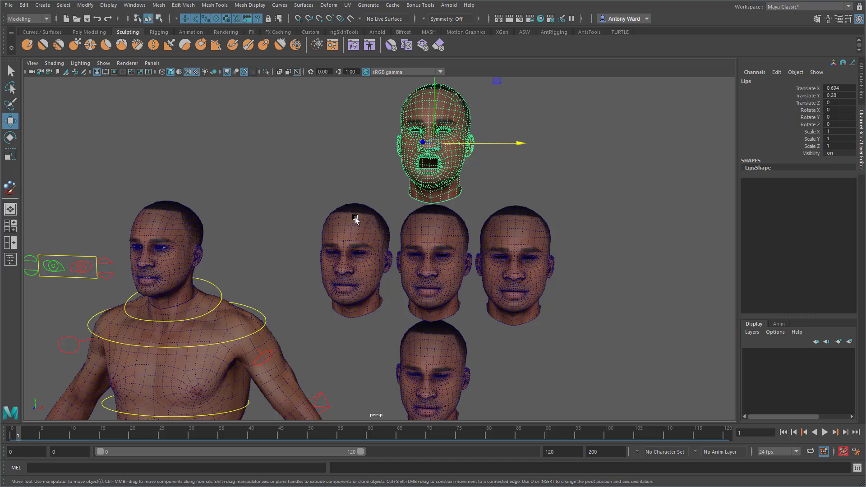
pyautogui.click(356, 219)
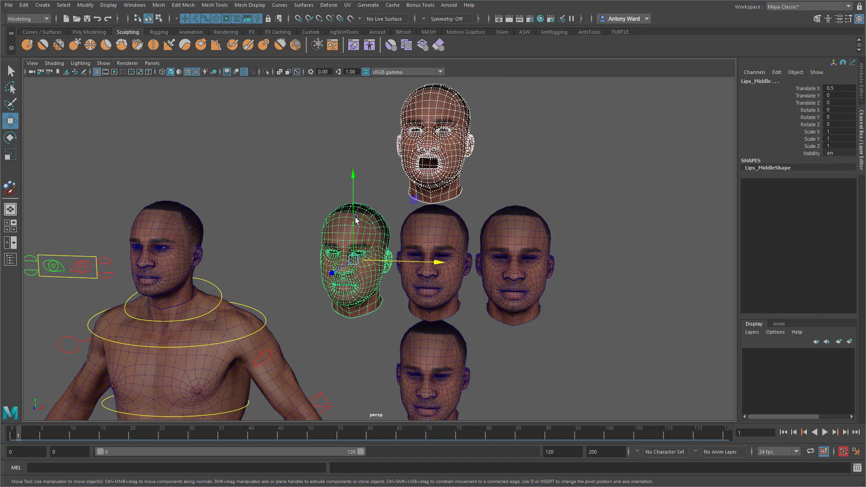
pyautogui.press('space')
pyautogui.click(351, 251)
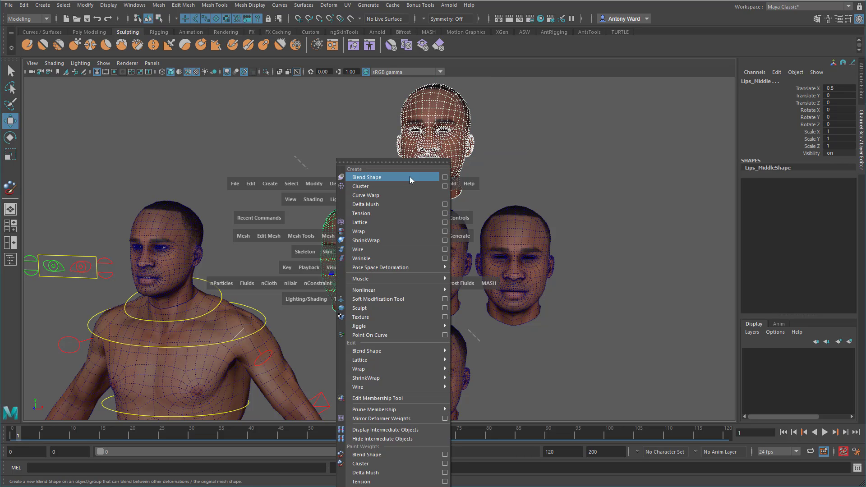
pyautogui.click(445, 177)
pyautogui.moveTo(457, 108); pyautogui.dragTo(110, 96)
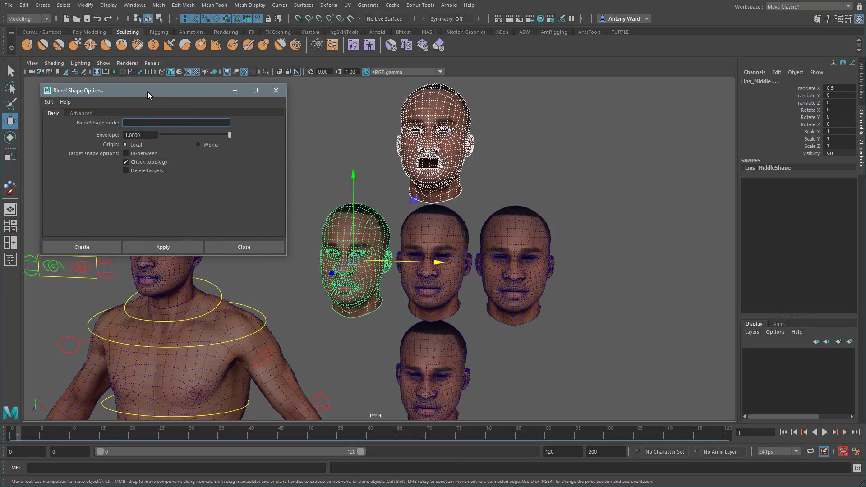
pyautogui.click(140, 125)
pyautogui.click(161, 247)
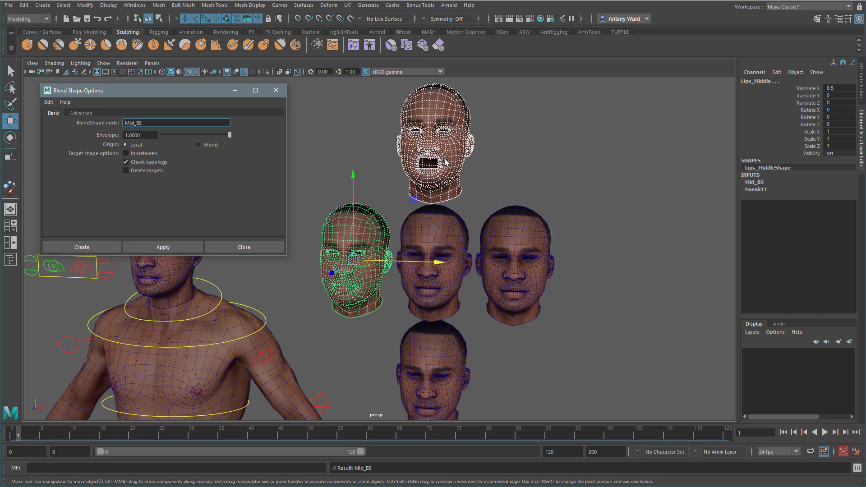
# - Create a blend shape node named Outer_BS on the Lips_Outer head, with the Lips head as its target
pyautogui.click(443, 188)
pyautogui.keyDown('shift'); pyautogui.click(438, 231); pyautogui.keyUp('shift')
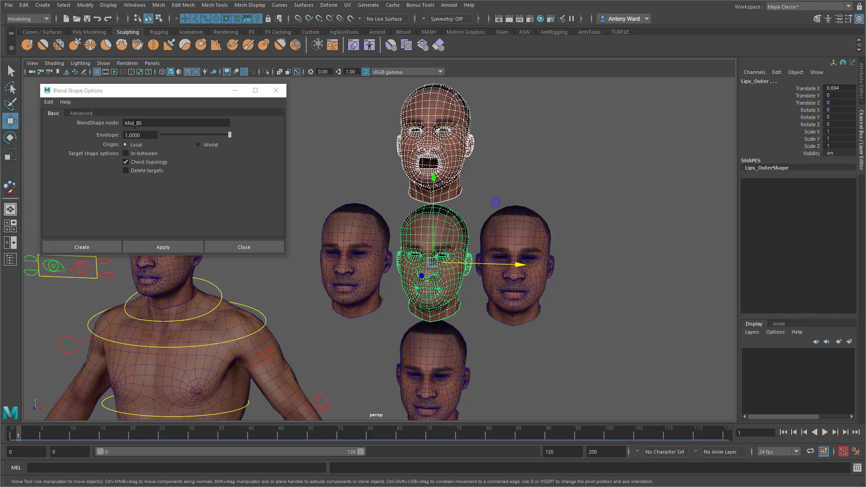
pyautogui.moveTo(135, 123); pyautogui.dragTo(118, 125)
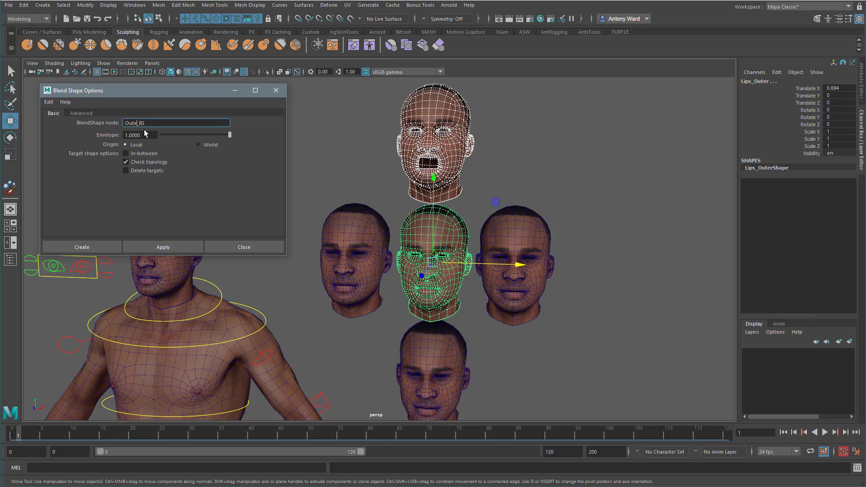
pyautogui.write('Outer')
pyautogui.click(171, 247)
# - Create a blend shape node named Corner_BS on the Lips_Corner head, with the Lips head as its target
pyautogui.click(461, 187)
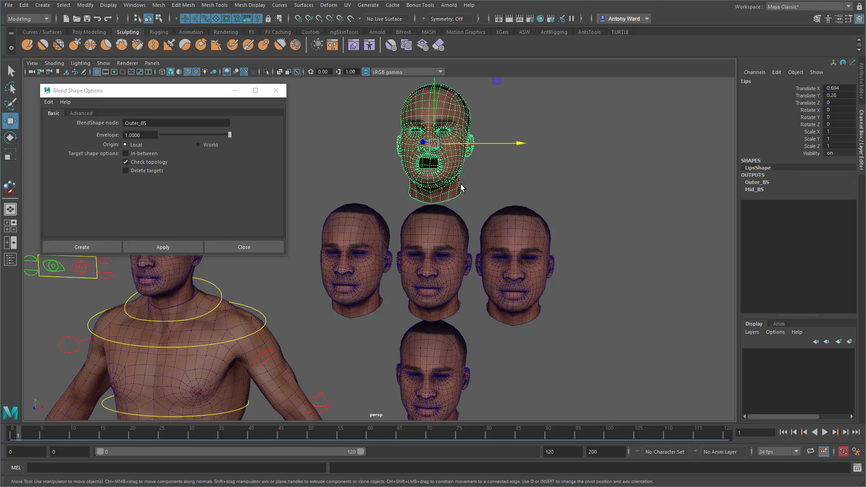
pyautogui.keyDown('shift'); pyautogui.click(513, 250); pyautogui.keyUp('shift')
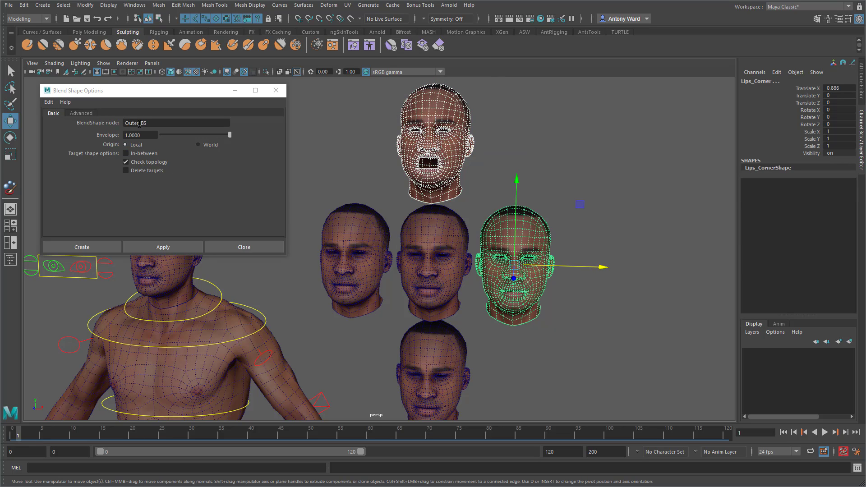
pyautogui.moveTo(138, 123); pyautogui.dragTo(108, 123)
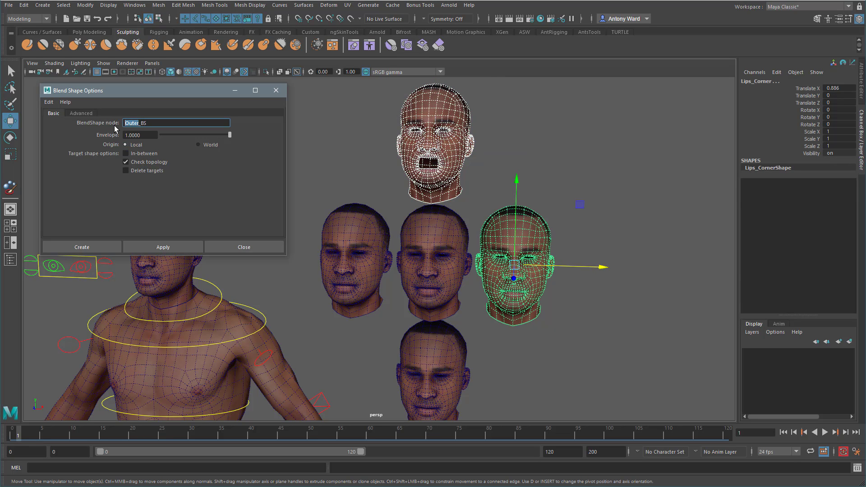
pyautogui.write('Corner')
pyautogui.click(100, 247)
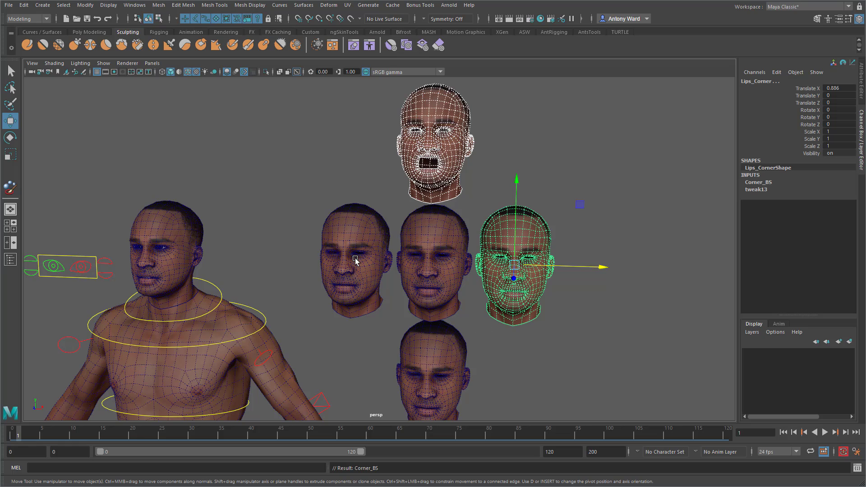
# - Create a blend shape node named Output_BS on the Lips_Output head, using the Lips_Middle, Lips_Outer and Lips_Corner heads as targets
pyautogui.moveTo(285, 243); pyautogui.dragTo(563, 248)
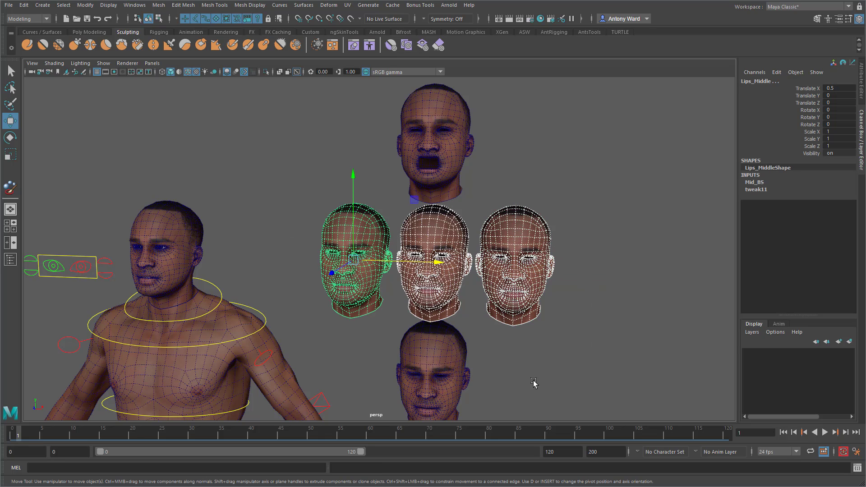
pyautogui.keyDown('shift'); pyautogui.click(440, 359); pyautogui.keyUp('shift')
pyautogui.press('space')
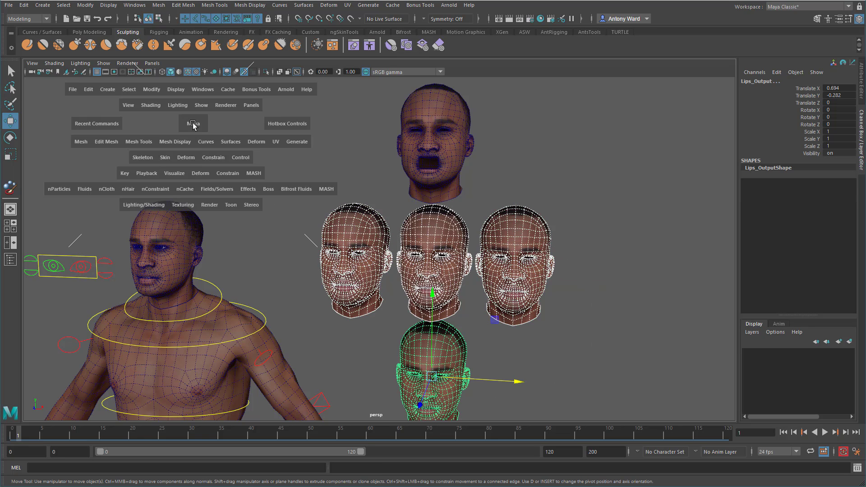
pyautogui.moveTo(188, 158); pyautogui.dragTo(279, 178)
pyautogui.click(141, 123)
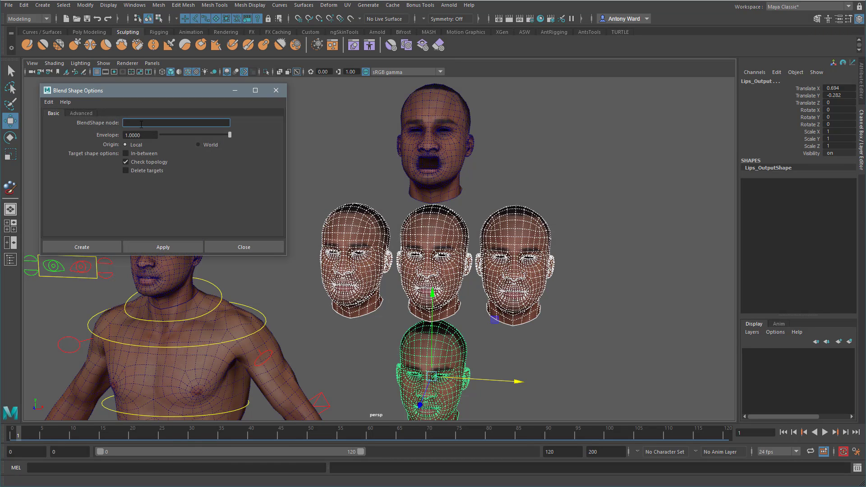
pyautogui.write('Output_BS')
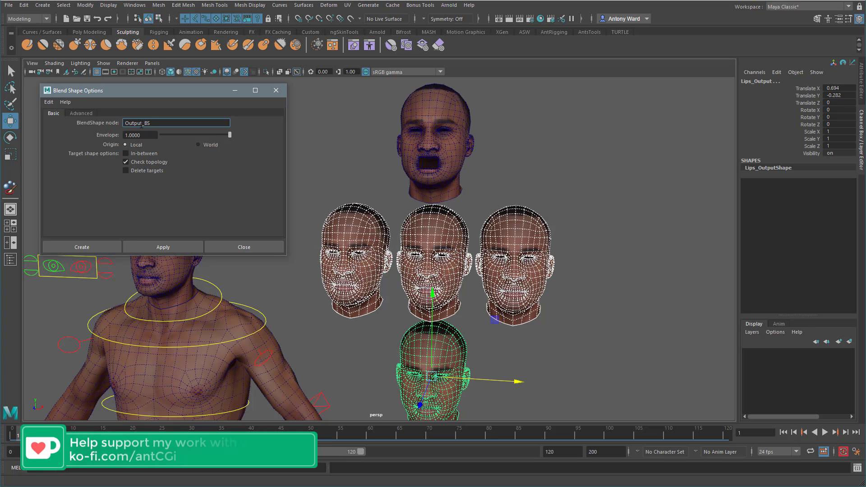
pyautogui.click(93, 244)
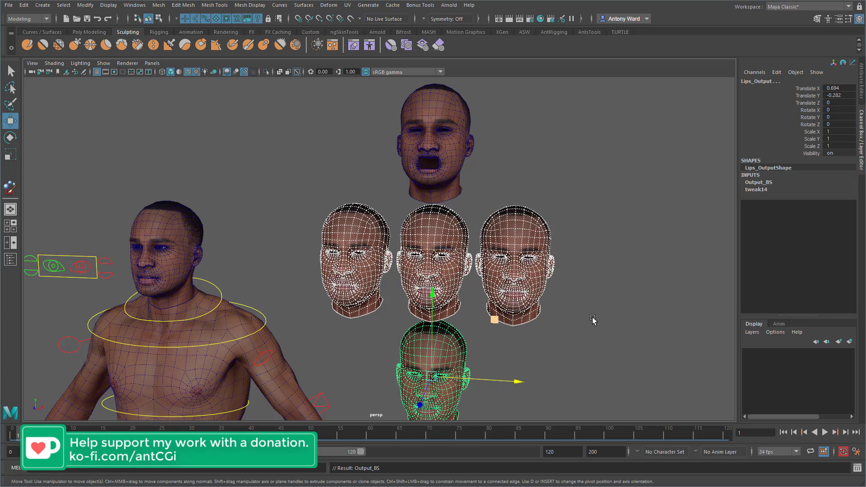
# - Set the Lips_Corner, Lips_Outer and Lips_Middle weights of Output_BS on the Lips_Output head to 1
pyautogui.keyDown('alt'); pyautogui.moveTo(553, 286); pyautogui.dragTo(551, 210, button='middle'); pyautogui.keyUp('alt')
pyautogui.click(585, 255)
pyautogui.click(459, 314)
pyautogui.keyDown('alt'); pyautogui.moveTo(685, 263); pyautogui.dragTo(693, 242); pyautogui.keyUp('alt')
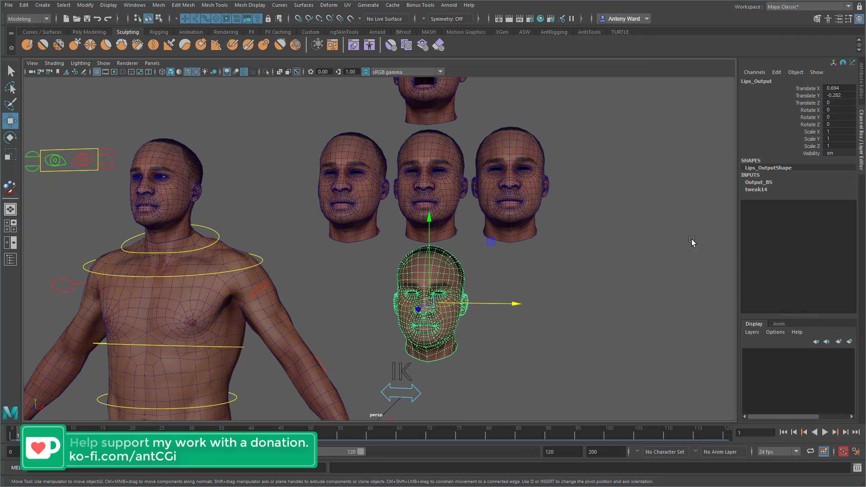
pyautogui.click(767, 182)
pyautogui.moveTo(793, 197); pyautogui.dragTo(786, 211)
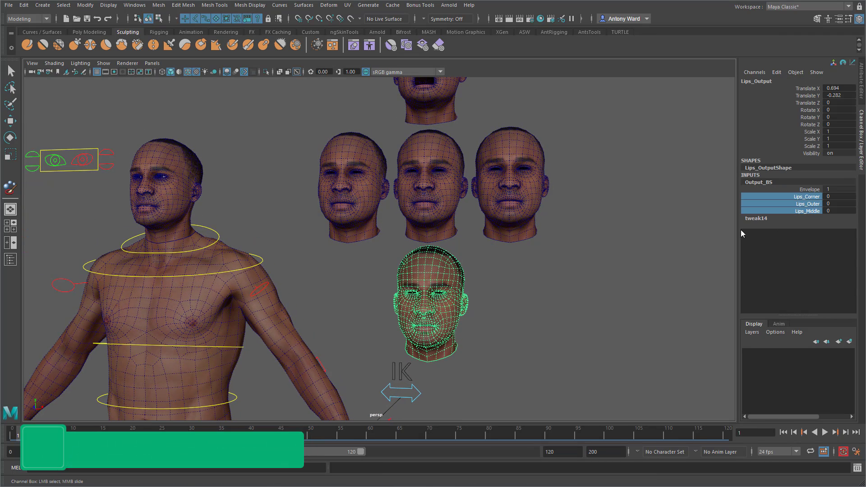
pyautogui.moveTo(549, 259); pyautogui.dragTo(646, 263, button='middle')
# - Set the Lips weight of Mid_BS on the Lips_Middle head to 1
pyautogui.keyDown('alt'); pyautogui.moveTo(443, 222); pyautogui.dragTo(428, 269, button='middle'); pyautogui.keyUp('alt')
pyautogui.keyDown('alt'); pyautogui.moveTo(430, 268); pyautogui.dragTo(522, 259, button='right'); pyautogui.keyUp('alt')
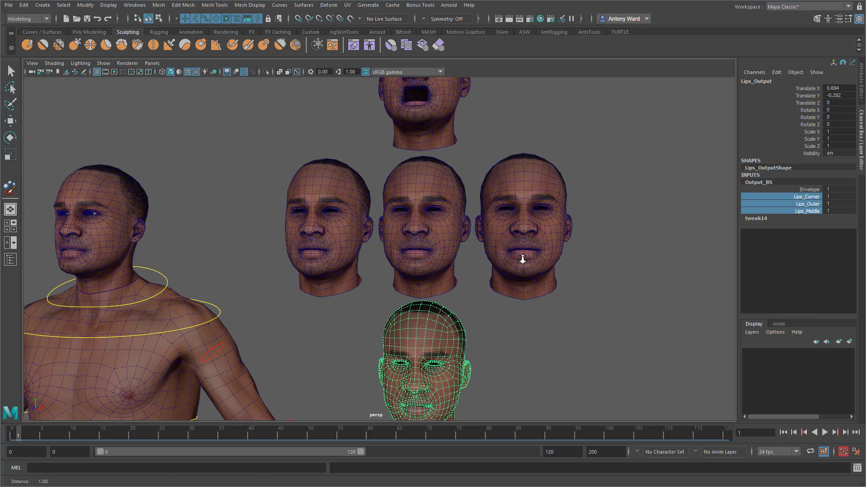
pyautogui.keyDown('alt'); pyautogui.moveTo(494, 259); pyautogui.dragTo(493, 221, button='middle'); pyautogui.keyUp('alt')
pyautogui.keyDown('alt'); pyautogui.moveTo(492, 222); pyautogui.dragTo(514, 218, button='right'); pyautogui.keyUp('alt')
pyautogui.click(355, 181)
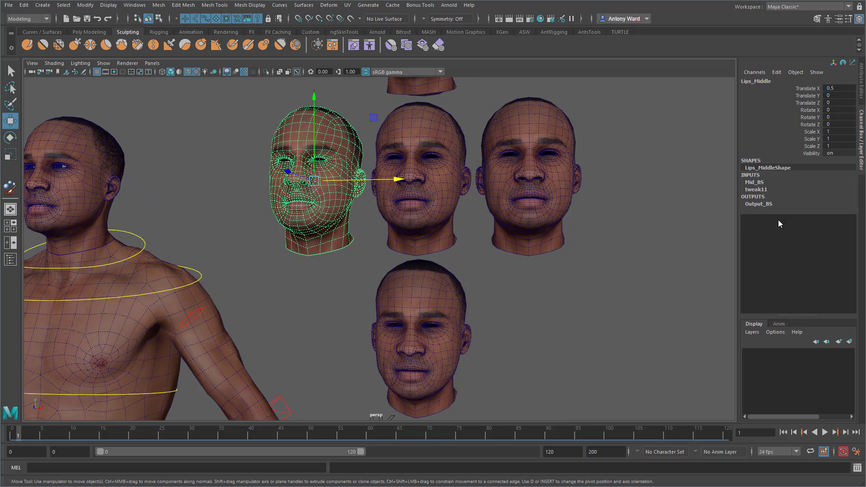
pyautogui.click(763, 182)
pyautogui.click(810, 196)
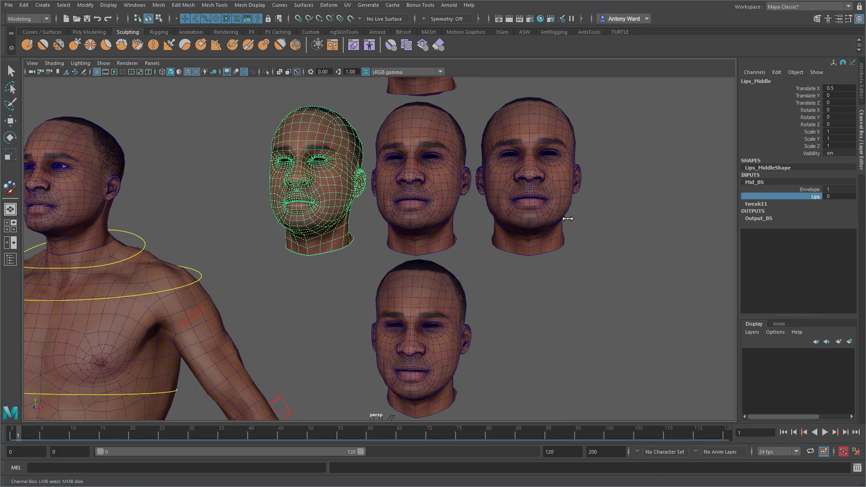
pyautogui.moveTo(567, 219); pyautogui.dragTo(584, 217, button='middle')
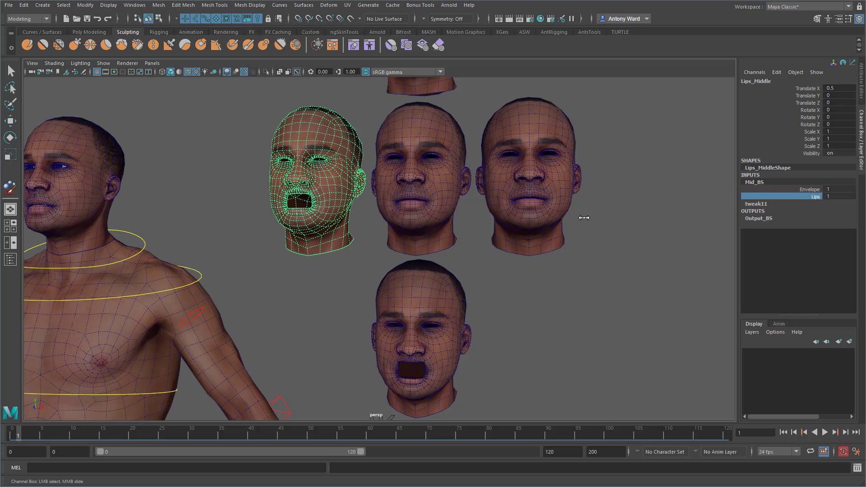
# - Set the Lips weight of Outer_BS on the Lips_Outer head to 1
pyautogui.click(436, 193)
pyautogui.press('w')
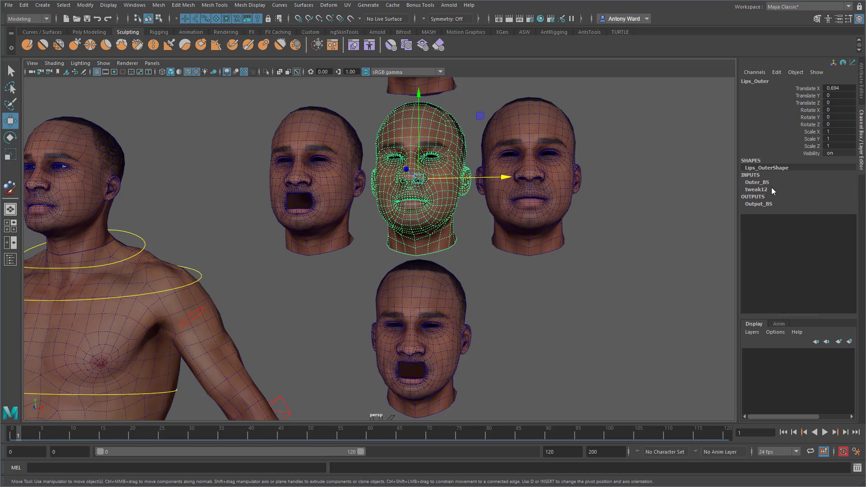
pyautogui.click(769, 184)
pyautogui.click(809, 197)
pyautogui.moveTo(583, 248); pyautogui.dragTo(591, 247, button='middle')
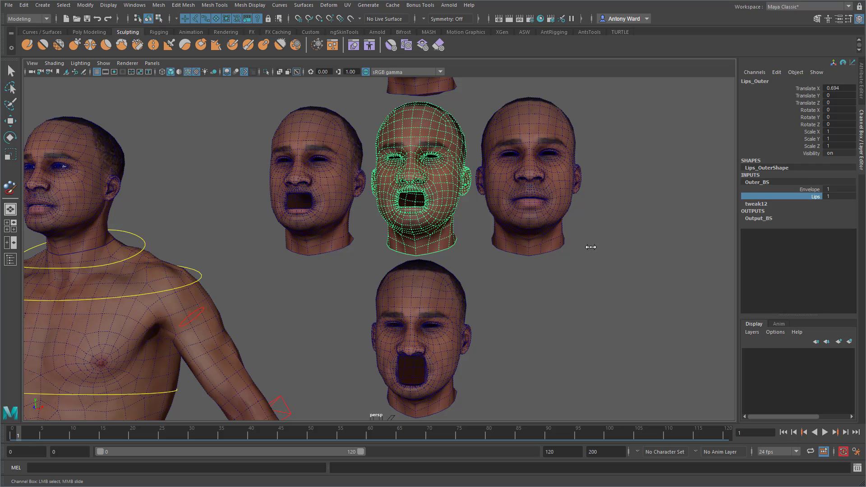
# - Set the Lips weight of Corner_BS on the Lips_Corner head to 1
pyautogui.click(547, 210)
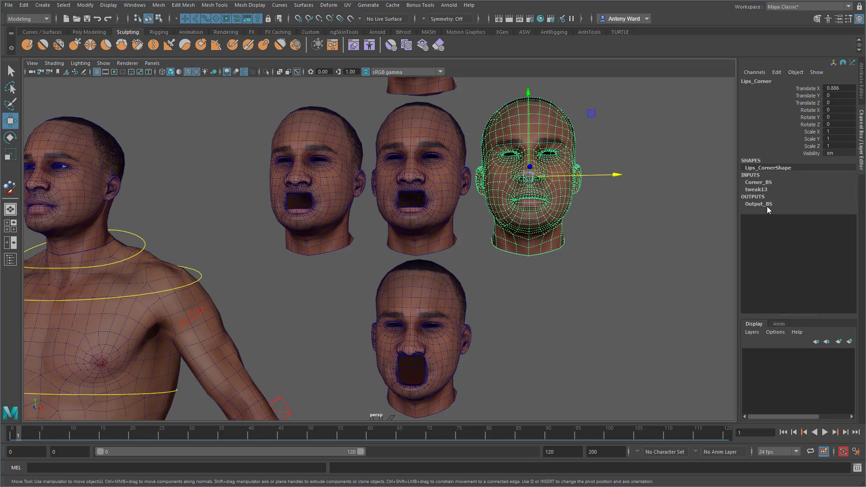
pyautogui.click(768, 183)
pyautogui.click(807, 196)
pyautogui.moveTo(590, 228); pyautogui.dragTo(600, 227, button='middle')
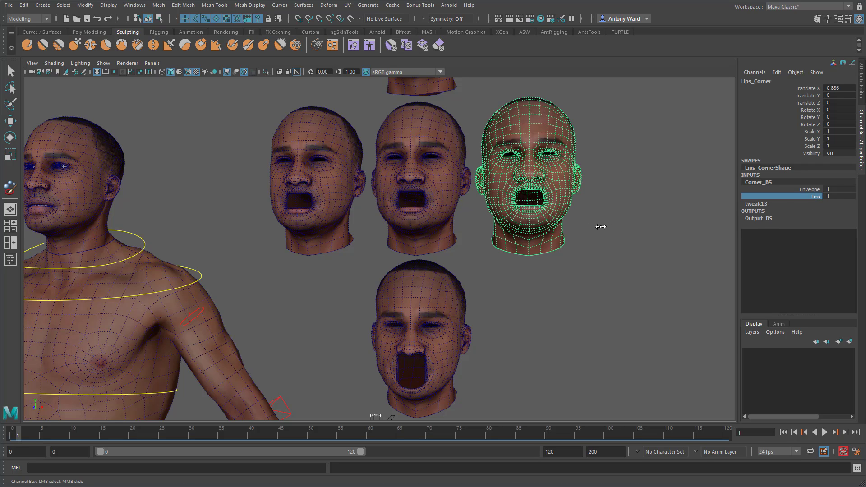
# - Select the Lips_Middle head and open the Component Editor on its blend shape deformer weights
pyautogui.keyDown('alt'); pyautogui.moveTo(470, 333); pyautogui.dragTo(467, 320); pyautogui.keyUp('alt')
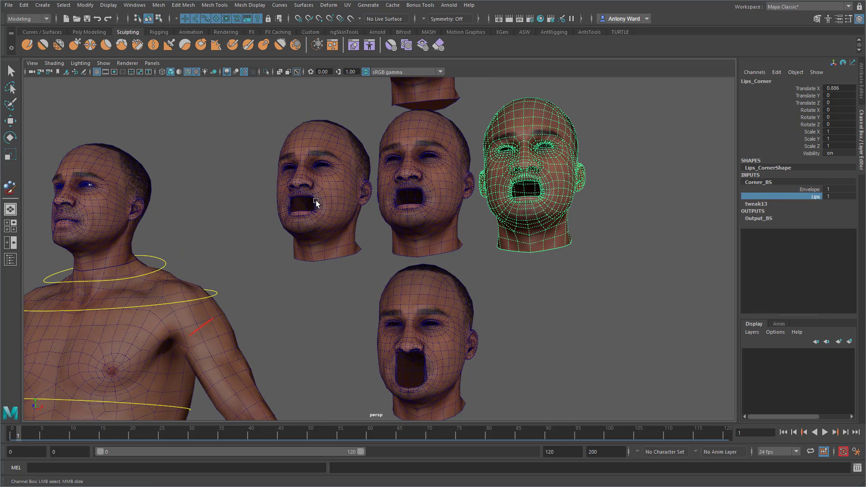
pyautogui.keyDown('alt'); pyautogui.moveTo(427, 361); pyautogui.dragTo(448, 305, button='right'); pyautogui.keyUp('alt')
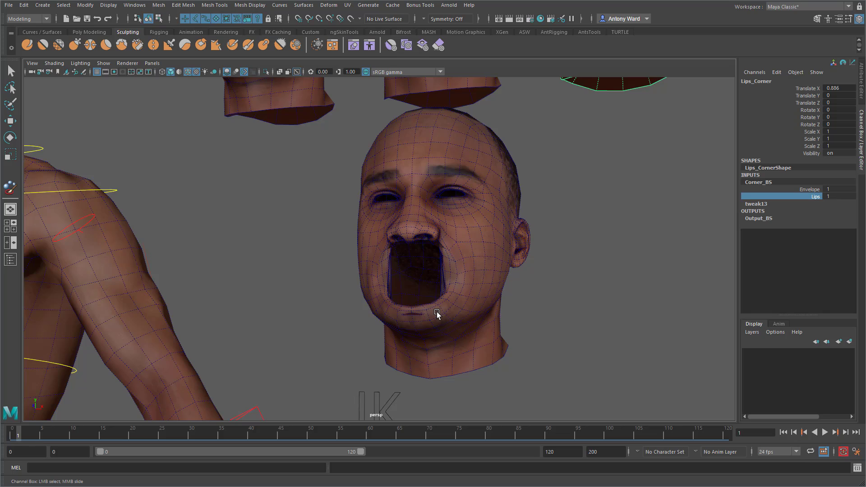
pyautogui.keyDown('alt'); pyautogui.moveTo(478, 153); pyautogui.dragTo(335, 248, button='right'); pyautogui.keyUp('alt')
pyautogui.keyDown('alt'); pyautogui.moveTo(335, 248); pyautogui.dragTo(367, 243); pyautogui.keyUp('alt')
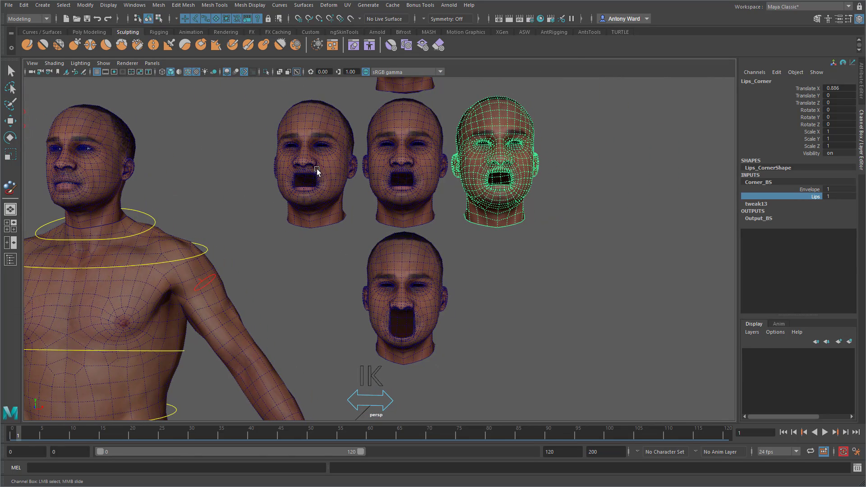
pyautogui.keyDown('alt'); pyautogui.moveTo(340, 259); pyautogui.dragTo(395, 354, button='middle'); pyautogui.keyUp('alt')
pyautogui.keyDown('alt'); pyautogui.moveTo(395, 354); pyautogui.dragTo(594, 294, button='right'); pyautogui.keyUp('alt')
pyautogui.click(374, 260)
pyautogui.press('w')
pyautogui.press('f')
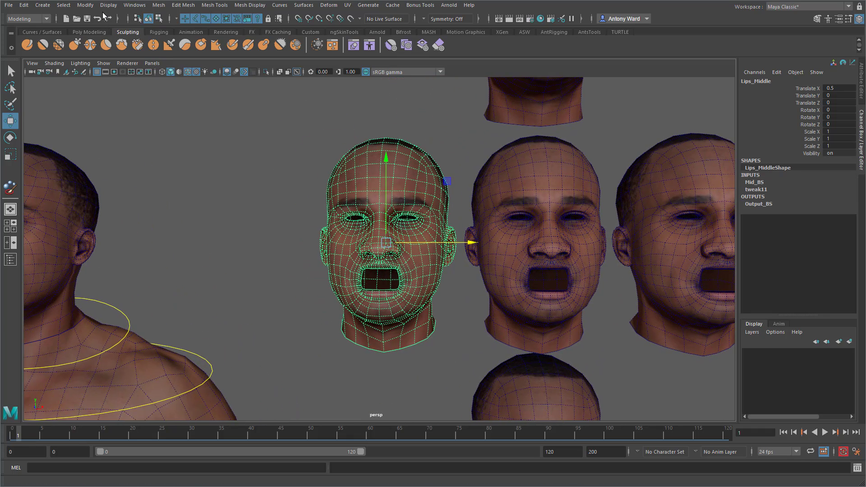
pyautogui.click(135, 5)
pyautogui.moveTo(154, 39)
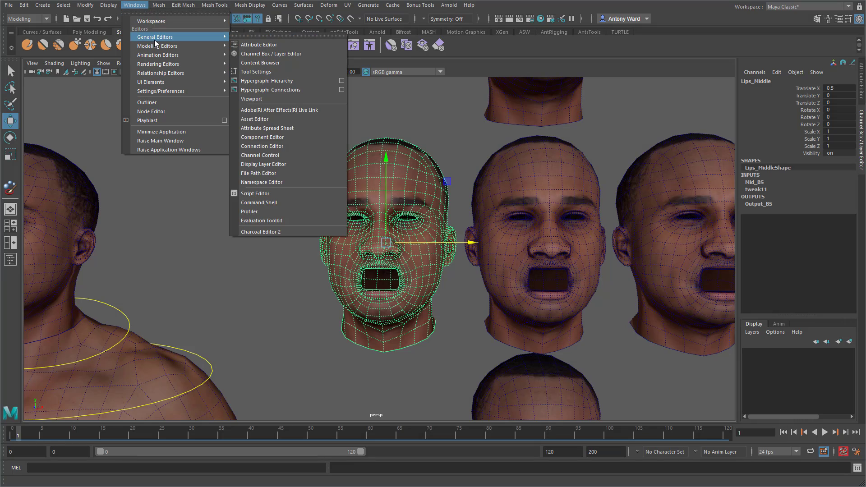
pyautogui.click(275, 143)
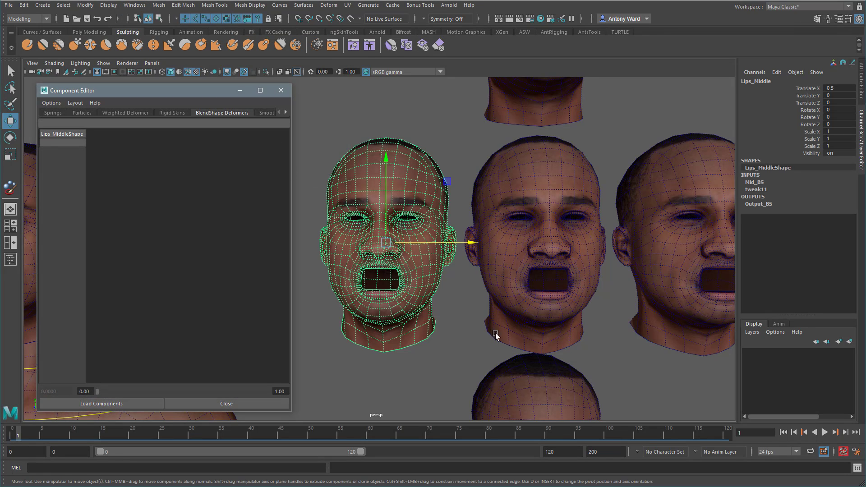
# - Set the Mid_BS weights to 0 for all vertices on the character's right half of the Lips_Middle head
pyautogui.keyDown('alt'); pyautogui.moveTo(494, 331); pyautogui.dragTo(484, 322); pyautogui.keyUp('alt')
pyautogui.keyDown('alt'); pyautogui.moveTo(485, 321); pyautogui.dragTo(500, 300, button='middle'); pyautogui.keyUp('alt')
pyautogui.keyDown('alt'); pyautogui.moveTo(500, 300); pyautogui.dragTo(522, 304, button='right'); pyautogui.keyUp('alt')
pyautogui.keyDown('alt'); pyautogui.moveTo(522, 304); pyautogui.dragTo(522, 308, button='middle'); pyautogui.keyUp('alt')
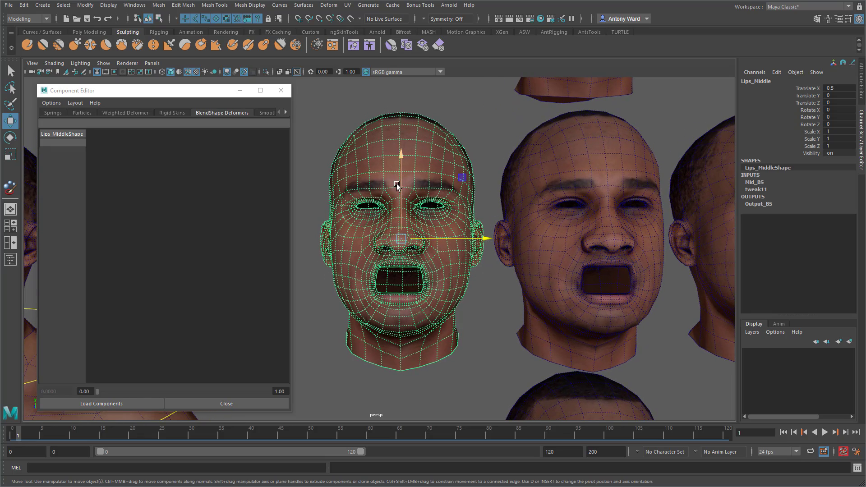
pyautogui.moveTo(385, 174); pyautogui.dragTo(356, 167, button='right')
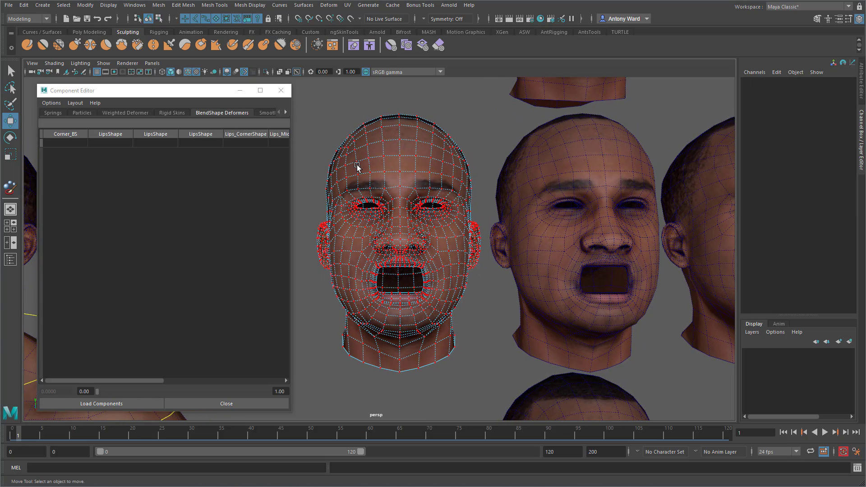
pyautogui.moveTo(306, 95); pyautogui.dragTo(395, 408)
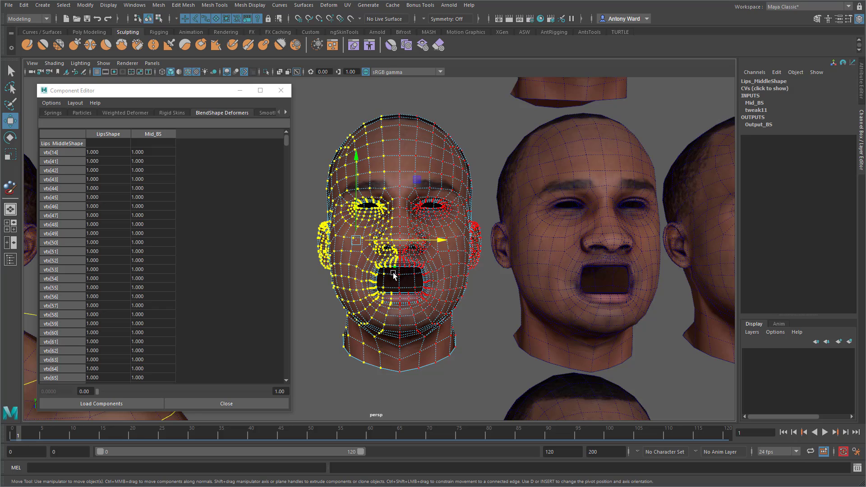
pyautogui.moveTo(153, 152); pyautogui.dragTo(152, 383)
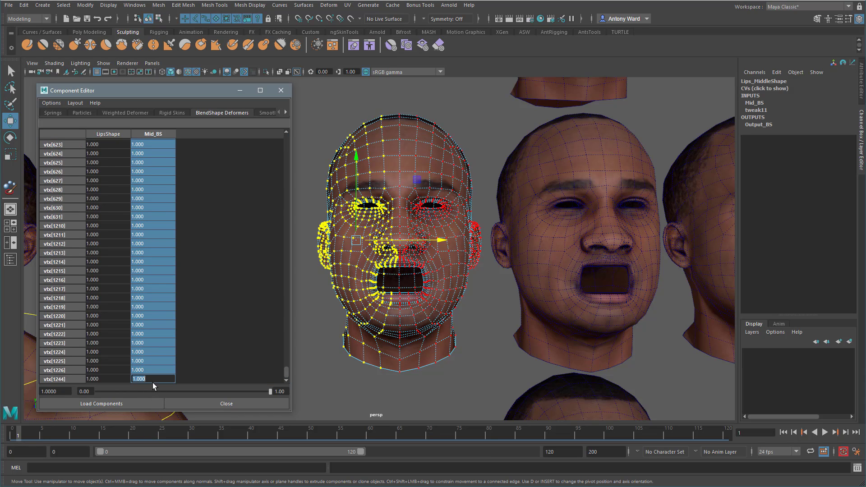
pyautogui.write('0')
pyautogui.press('Return')
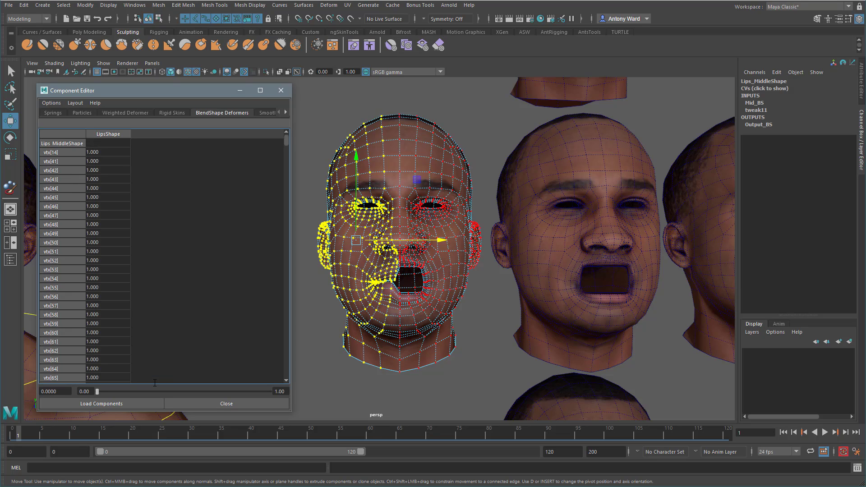
# - Set the Outer_BS weights to 0 for all vertices on the character's right half of the Lips_Outer head
pyautogui.click(612, 290)
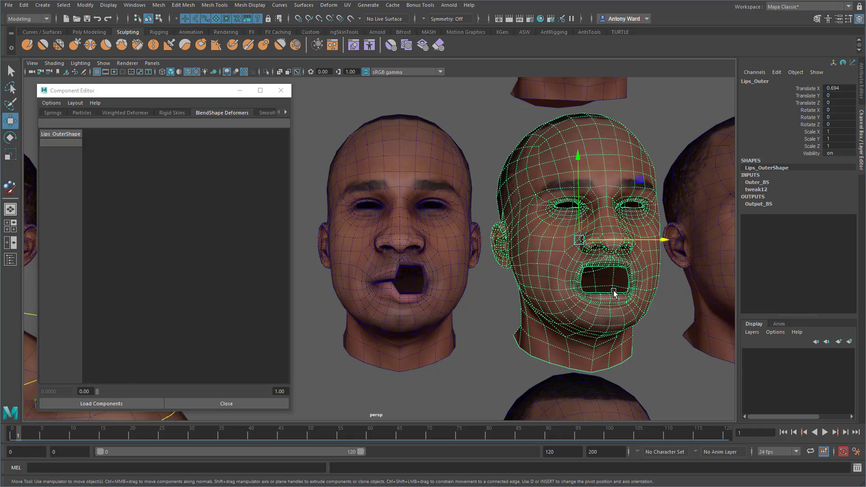
pyautogui.keyDown('alt'); pyautogui.moveTo(577, 264); pyautogui.dragTo(426, 269, button='middle'); pyautogui.keyUp('alt')
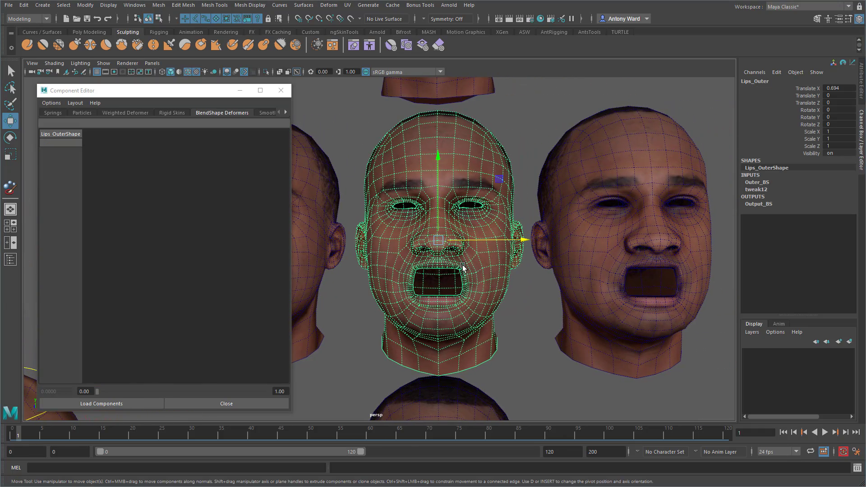
pyautogui.moveTo(398, 156); pyautogui.dragTo(357, 158, button='right')
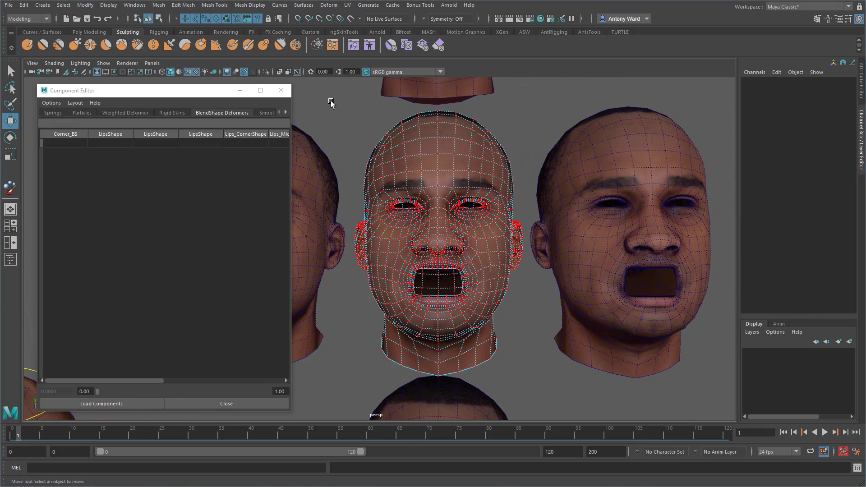
pyautogui.moveTo(327, 85); pyautogui.dragTo(436, 414)
pyautogui.moveTo(149, 152); pyautogui.dragTo(148, 377)
pyautogui.write('0')
pyautogui.press('Return')
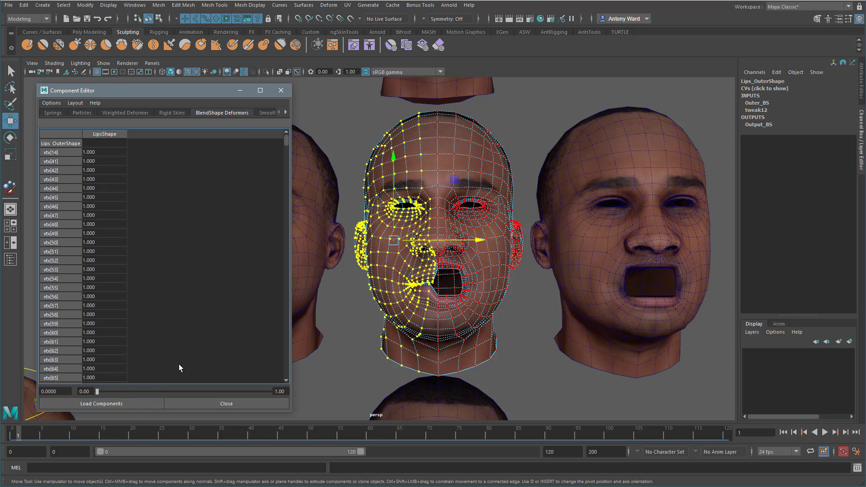
# - Set the LipsShape weights to 0 for all vertices on the character's right half of the Lips_Corner head
pyautogui.click(599, 218)
pyautogui.press('f')
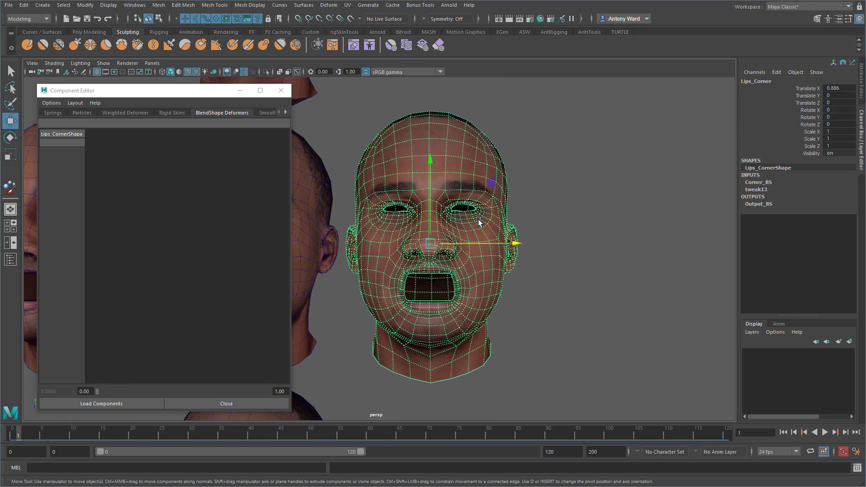
pyautogui.press('F9')
pyautogui.moveTo(329, 97); pyautogui.dragTo(426, 417)
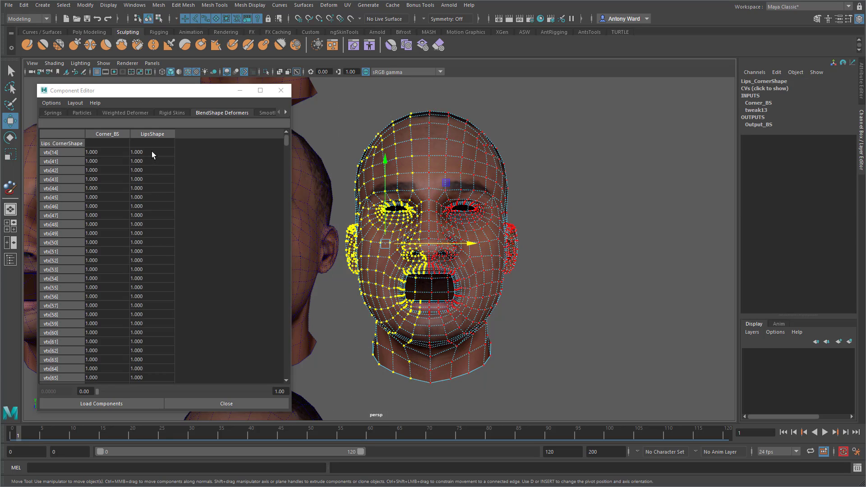
pyautogui.moveTo(151, 154); pyautogui.dragTo(156, 378)
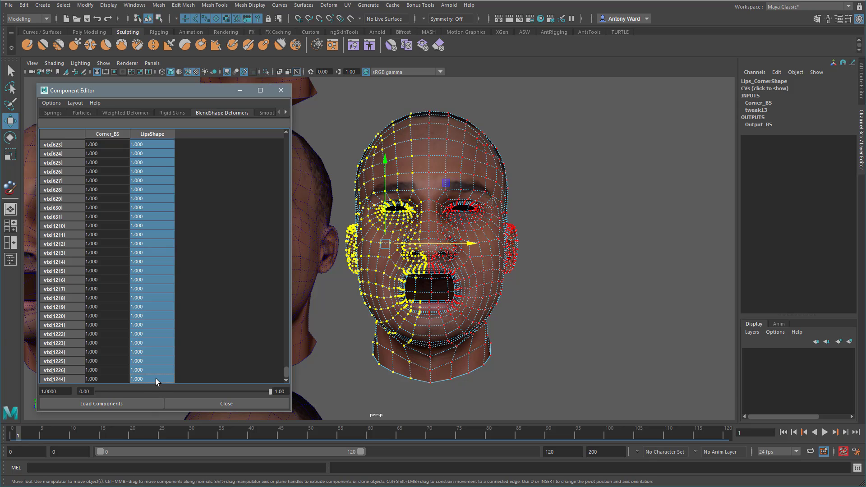
pyautogui.write('0')
pyautogui.press('Return')
# - Set the Mid_BS weights to 0 for the Lips_Middle vertices around the character's left mouth corner, outer lips and cheek
pyautogui.keyDown('alt'); pyautogui.moveTo(541, 326); pyautogui.dragTo(471, 326, button='right'); pyautogui.keyUp('alt')
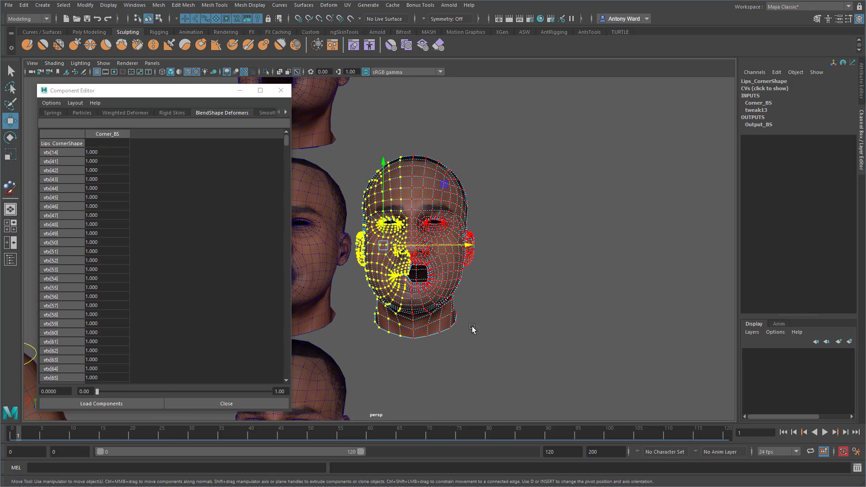
pyautogui.keyDown('alt'); pyautogui.moveTo(472, 328); pyautogui.dragTo(611, 237, button='middle'); pyautogui.keyUp('alt')
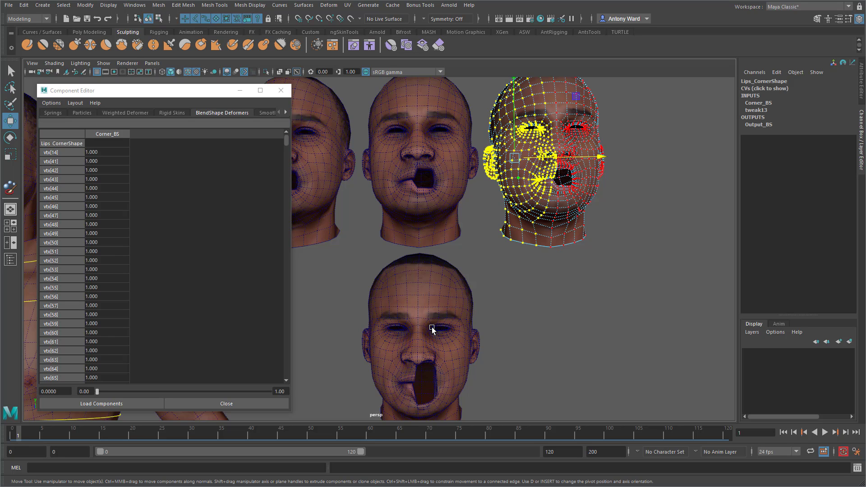
pyautogui.keyDown('alt'); pyautogui.moveTo(369, 251); pyautogui.dragTo(487, 327, button='middle'); pyautogui.keyUp('alt')
pyautogui.keyDown('alt'); pyautogui.moveTo(487, 326); pyautogui.dragTo(694, 315, button='right'); pyautogui.keyUp('alt')
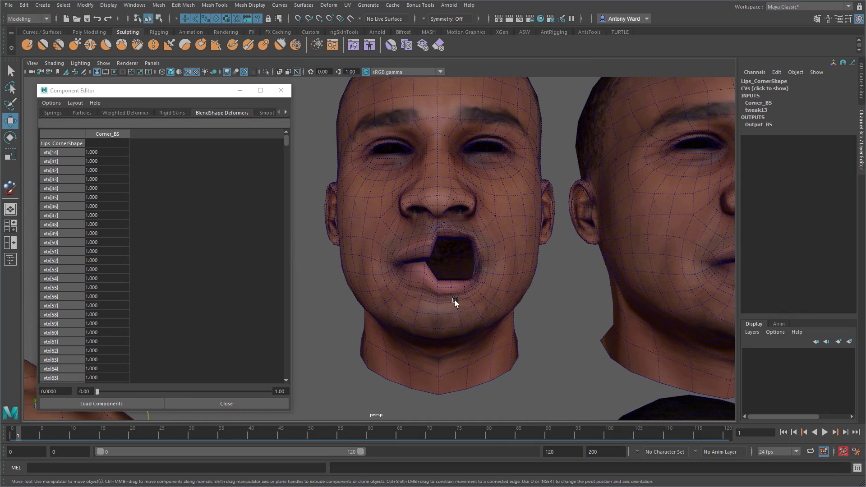
pyautogui.keyDown('alt'); pyautogui.moveTo(441, 286); pyautogui.dragTo(495, 276, button='right'); pyautogui.keyUp('alt')
pyautogui.click(566, 240)
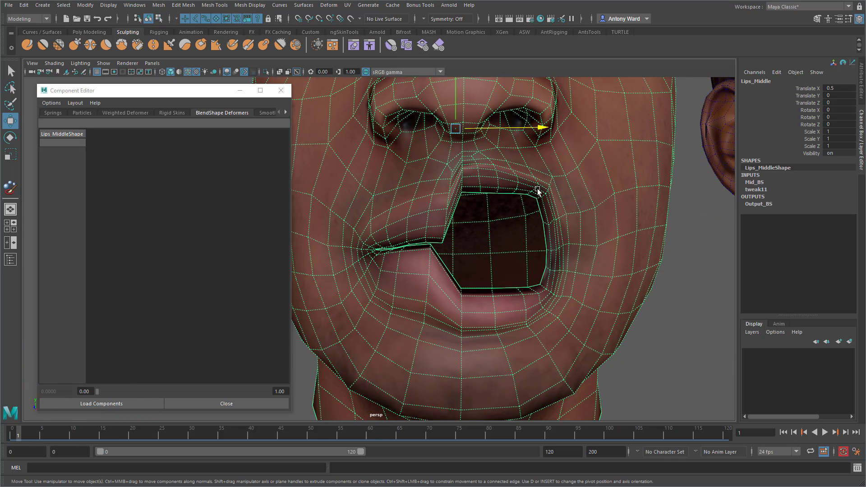
pyautogui.keyDown('alt'); pyautogui.moveTo(537, 191); pyautogui.dragTo(499, 193); pyautogui.keyUp('alt')
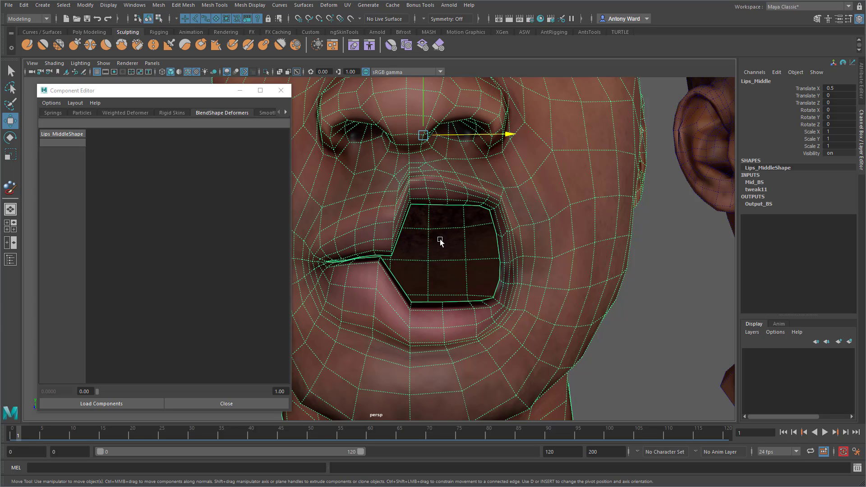
pyautogui.press('F9')
pyautogui.moveTo(633, 93); pyautogui.dragTo(477, 380)
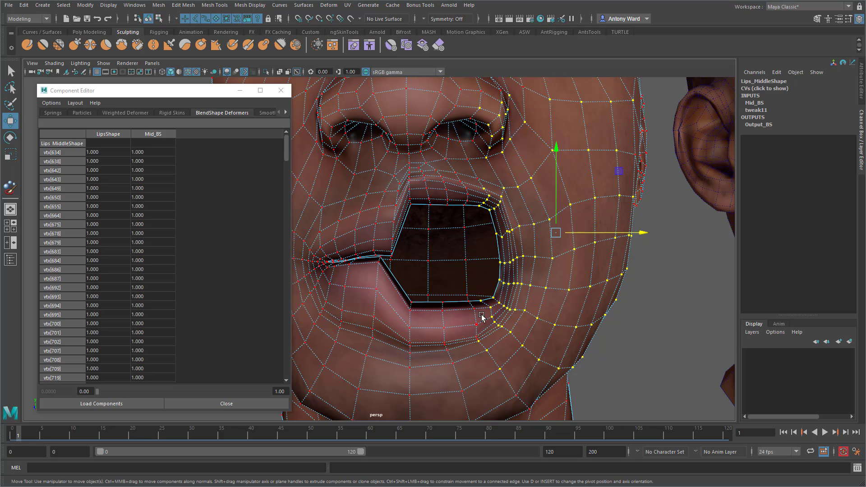
pyautogui.keyDown('shift'); pyautogui.moveTo(544, 281); pyautogui.dragTo(469, 356); pyautogui.keyUp('shift')
pyautogui.keyDown('shift'); pyautogui.moveTo(517, 229); pyautogui.dragTo(453, 160); pyautogui.keyUp('shift')
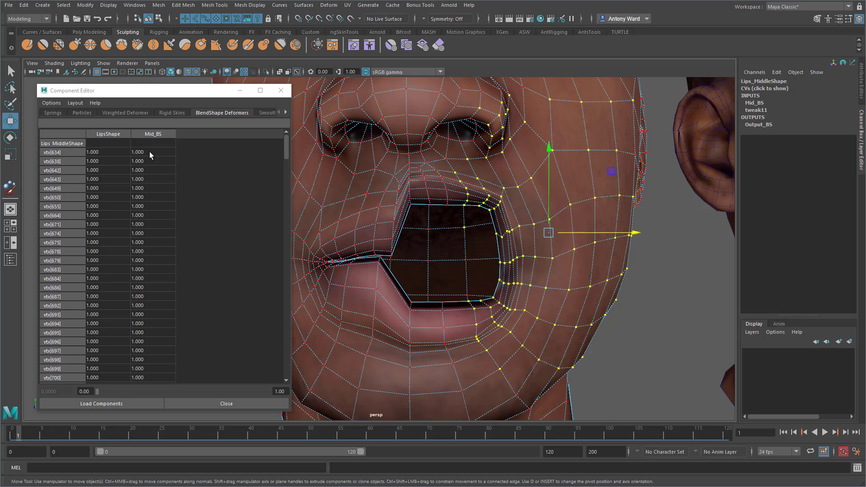
pyautogui.moveTo(150, 152); pyautogui.dragTo(148, 379)
pyautogui.write('000')
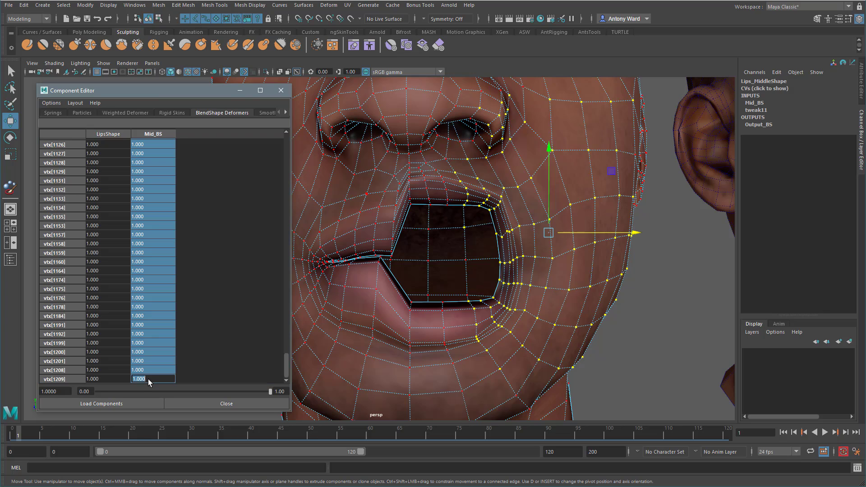
pyautogui.press('Return')
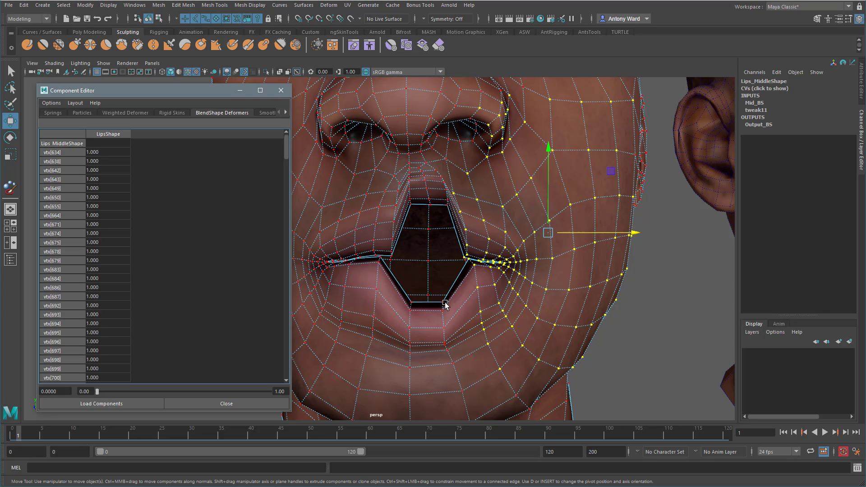
# - Set the Mid_BS weights to 0.8 for the lower-lip vertex column just beside the centre line on the character's left
pyautogui.moveTo(440, 296); pyautogui.dragTo(450, 357)
pyautogui.keyDown('alt'); pyautogui.moveTo(451, 335); pyautogui.dragTo(456, 332); pyautogui.keyUp('alt')
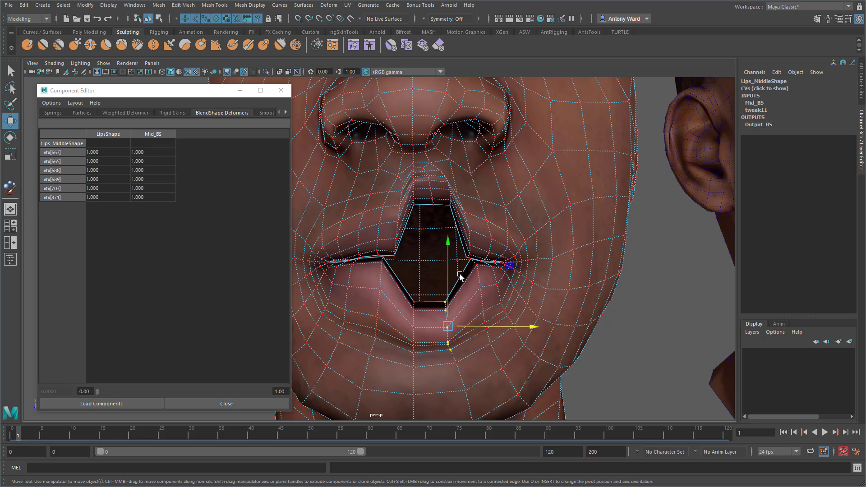
pyautogui.moveTo(148, 153); pyautogui.dragTo(151, 195)
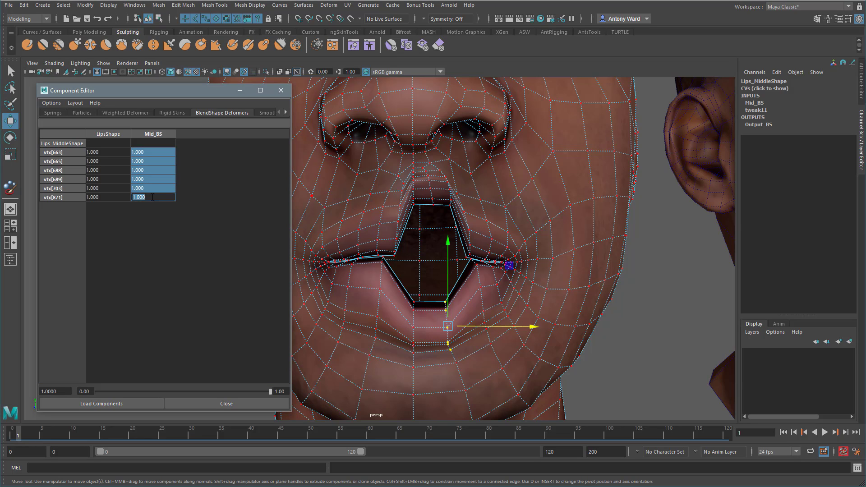
pyautogui.write('.8')
pyautogui.press('Return')
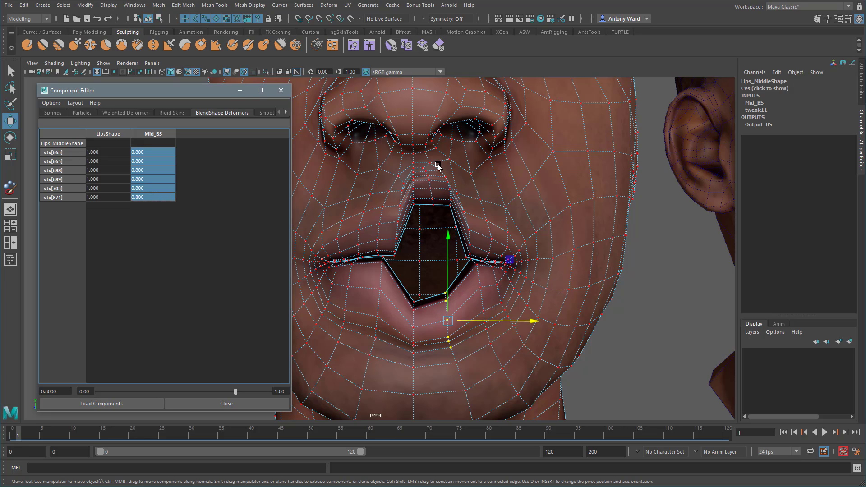
# - Set the Mid_BS weights to 0.2 for the upper-lip vertex column just beside the centre line on the character's left
pyautogui.moveTo(440, 172); pyautogui.dragTo(453, 209)
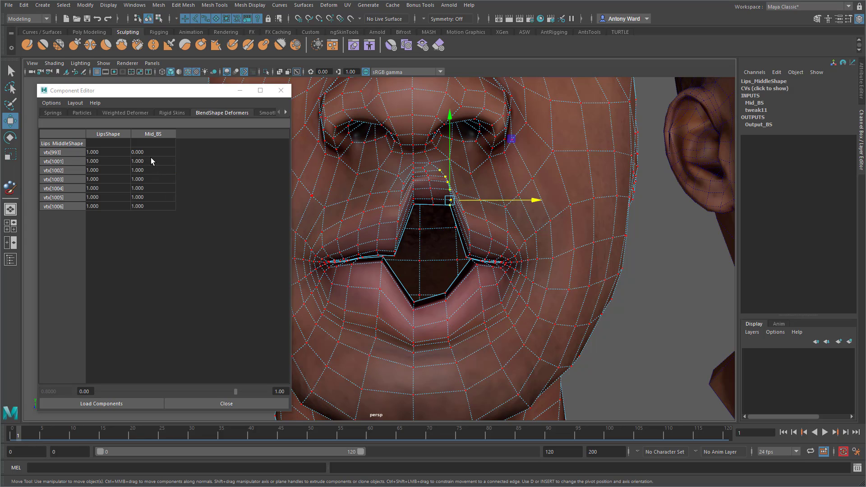
pyautogui.moveTo(152, 153); pyautogui.dragTo(156, 207)
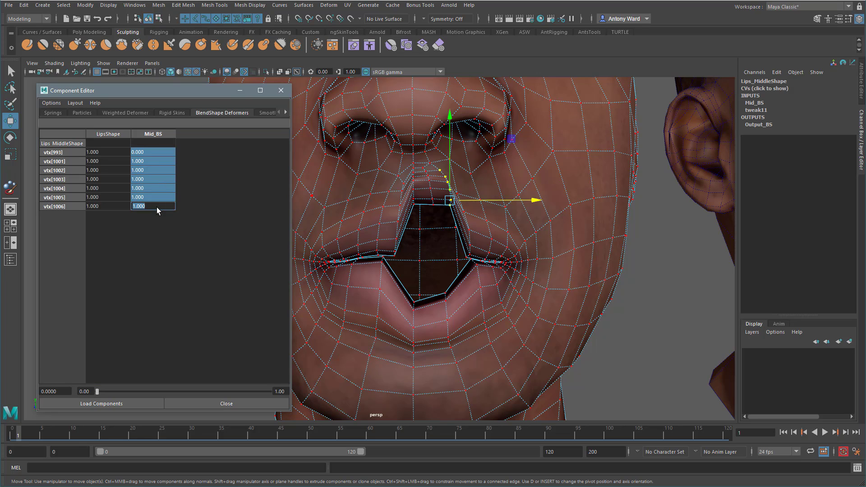
pyautogui.write('.2')
pyautogui.press('Return')
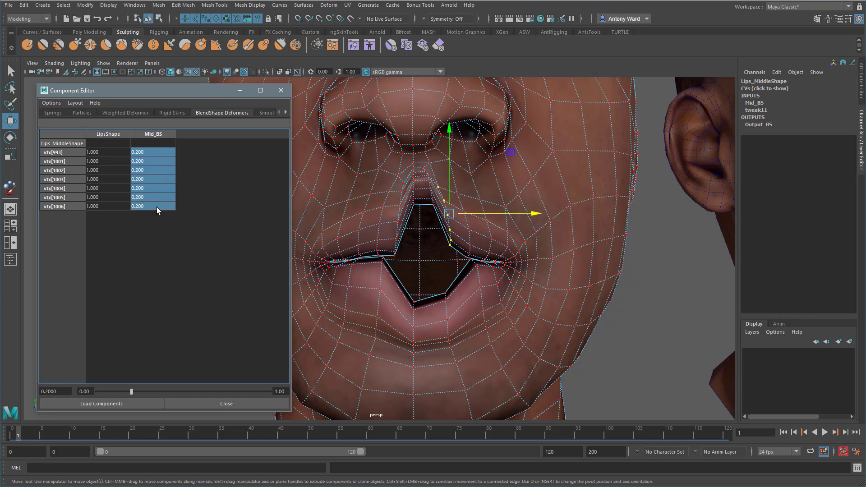
# - Set the Mid_BS weights to 0.8 for the Lips_Middle upper-lip vertex column closest to the centre line on the character's left
pyautogui.click(432, 204)
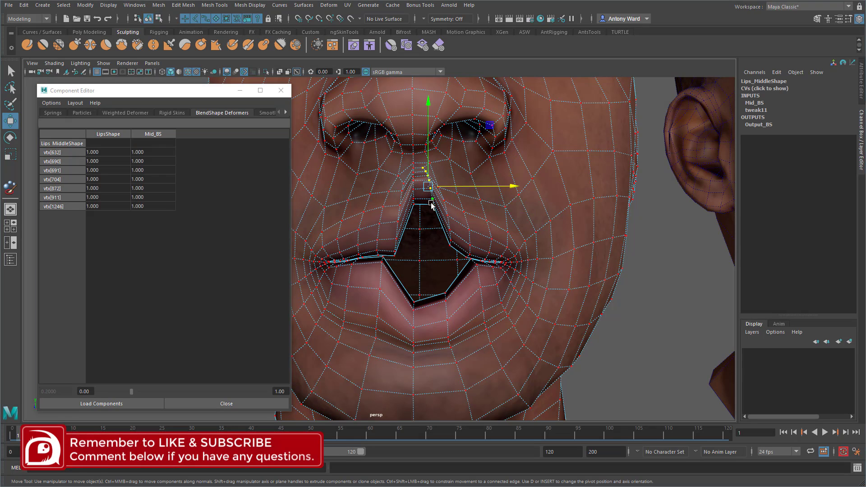
pyautogui.moveTo(150, 153); pyautogui.dragTo(149, 207)
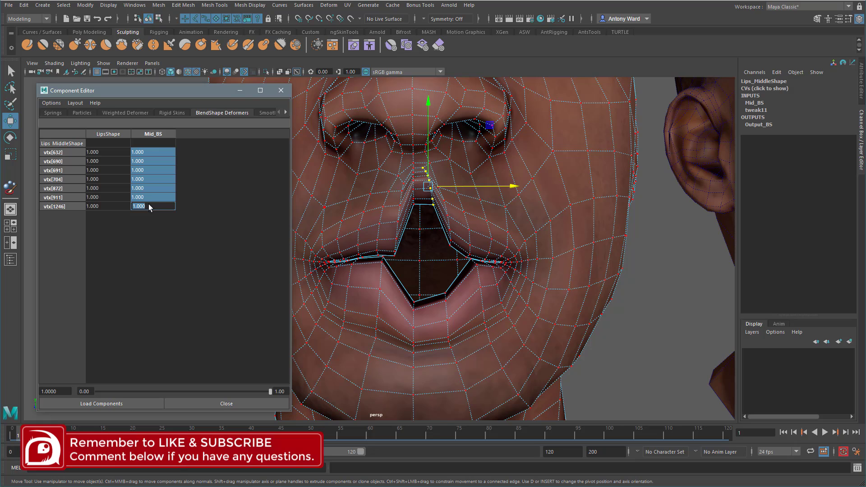
pyautogui.write('0.8')
pyautogui.press('Return')
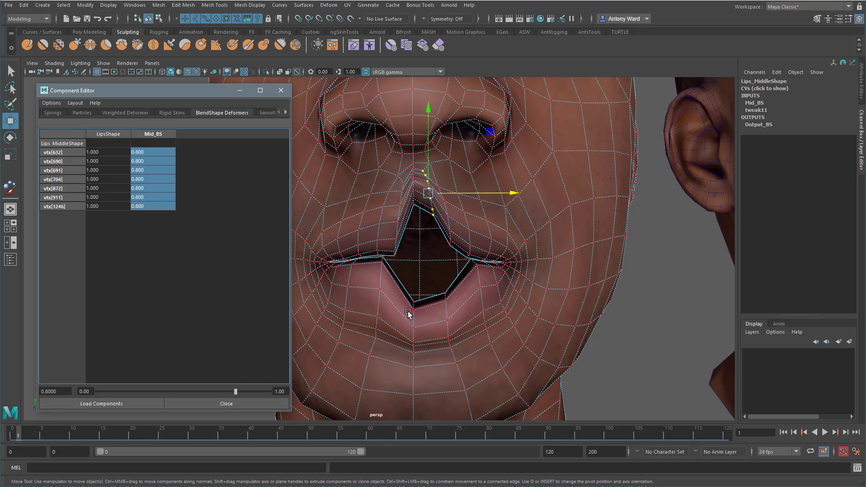
# - Compare the Lips_Middle mouth with the neighbouring heads and check the Mid_BS weights of individual upper- and lower-lip edge vertices
pyautogui.keyDown('alt'); pyautogui.moveTo(606, 270); pyautogui.dragTo(543, 281, button='middle'); pyautogui.keyUp('alt')
pyautogui.keyDown('alt'); pyautogui.moveTo(543, 280); pyautogui.dragTo(378, 272, button='right'); pyautogui.keyUp('alt')
pyautogui.moveTo(411, 273)
pyautogui.keyDown('alt'); pyautogui.mouseDown(button='middle')
pyautogui.moveTo(412, 236)
pyautogui.moveTo(416, 270)
pyautogui.mouseUp(button='middle'); pyautogui.keyUp('alt')
pyautogui.keyDown('alt'); pyautogui.moveTo(430, 270); pyautogui.dragTo(722, 261, button='right'); pyautogui.keyUp('alt')
pyautogui.keyDown('alt'); pyautogui.moveTo(555, 231); pyautogui.dragTo(583, 280, button='middle'); pyautogui.keyUp('alt')
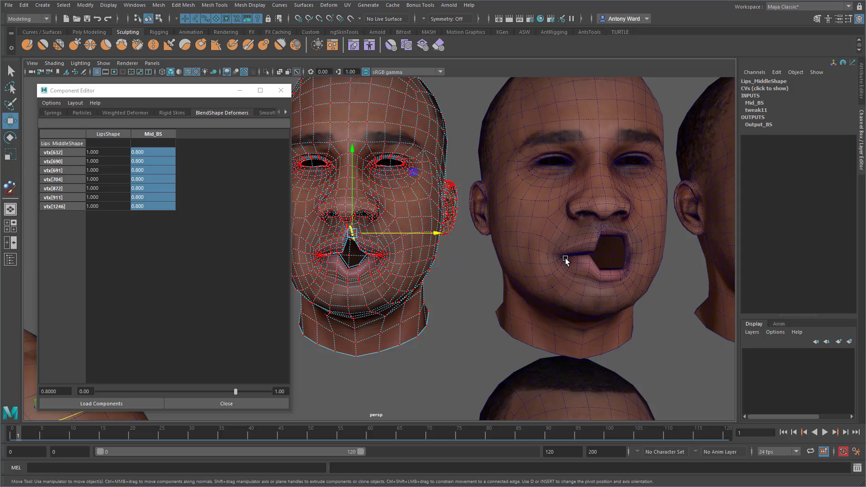
pyautogui.keyDown('alt'); pyautogui.moveTo(415, 272); pyautogui.dragTo(503, 277, button='middle'); pyautogui.keyUp('alt')
pyautogui.keyDown('alt'); pyautogui.moveTo(502, 277); pyautogui.dragTo(540, 277, button='right'); pyautogui.keyUp('alt')
pyautogui.keyDown('alt'); pyautogui.moveTo(540, 278); pyautogui.dragTo(467, 279, button='middle'); pyautogui.keyUp('alt')
pyautogui.keyDown('alt'); pyautogui.moveTo(467, 279); pyautogui.dragTo(547, 279, button='right'); pyautogui.keyUp('alt')
pyautogui.keyDown('alt'); pyautogui.moveTo(547, 279); pyautogui.dragTo(472, 278, button='middle'); pyautogui.keyUp('alt')
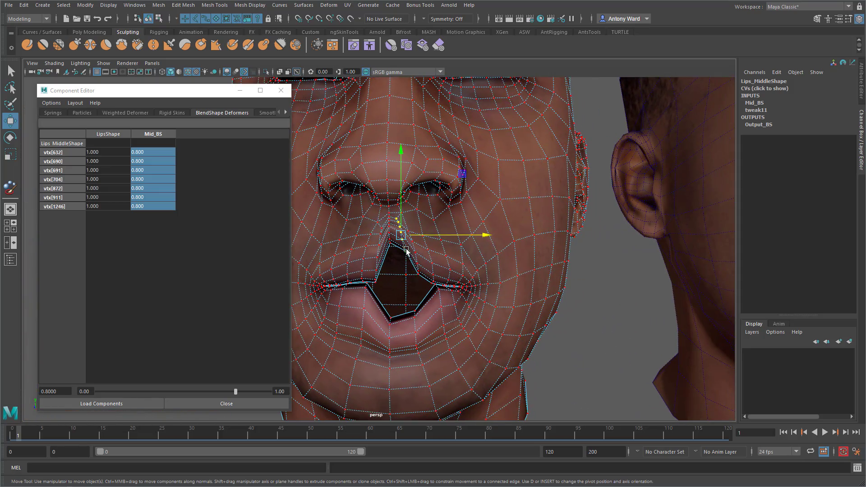
pyautogui.click(405, 249)
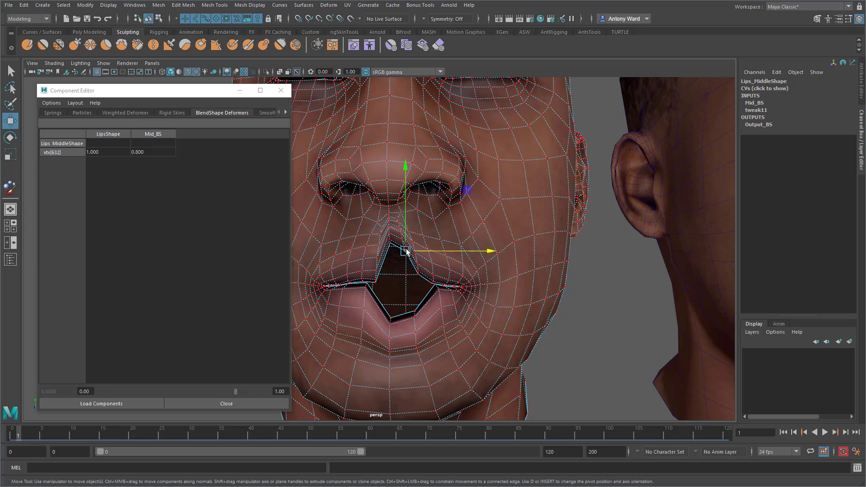
pyautogui.click(417, 275)
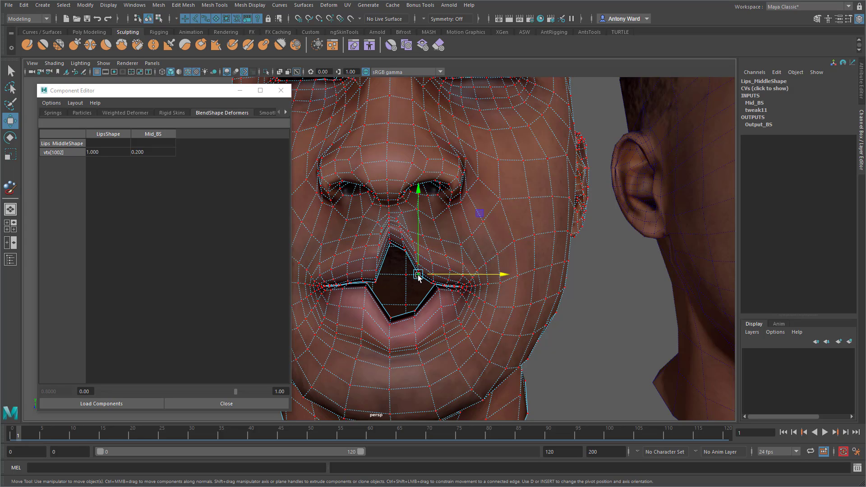
pyautogui.click(414, 317)
# - Set the Outer_BS weights to 0 for the vertices along the centre line of the lips on the Lips_Outer head
pyautogui.keyDown('alt'); pyautogui.moveTo(657, 285); pyautogui.dragTo(527, 273, button='middle'); pyautogui.keyUp('alt')
pyautogui.click(458, 169)
pyautogui.moveTo(458, 169); pyautogui.dragTo(414, 169, button='right')
pyautogui.moveTo(386, 166); pyautogui.dragTo(409, 354)
pyautogui.moveTo(149, 153); pyautogui.dragTo(146, 356)
pyautogui.write('0')
pyautogui.press('Return')
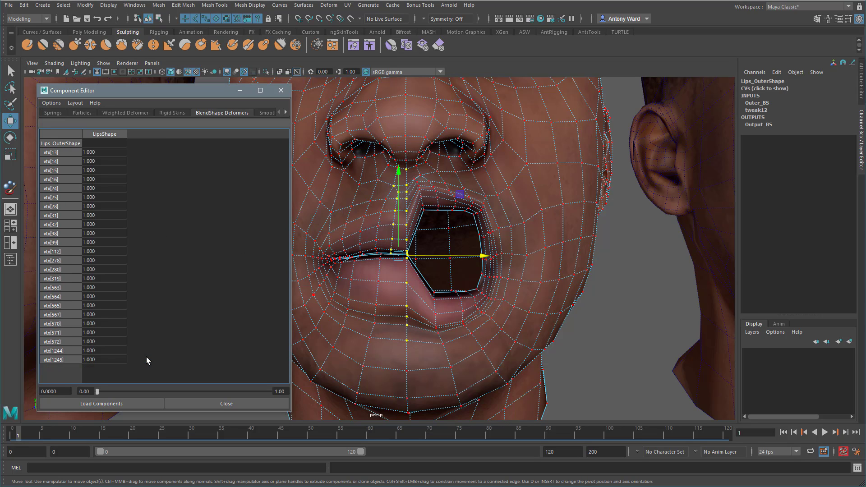
# - Set the Outer_BS weights to 0.2 for the Lips_Outer upper-lip vertex column closest to the centre line on the character's left
pyautogui.moveTo(414, 177); pyautogui.dragTo(426, 212)
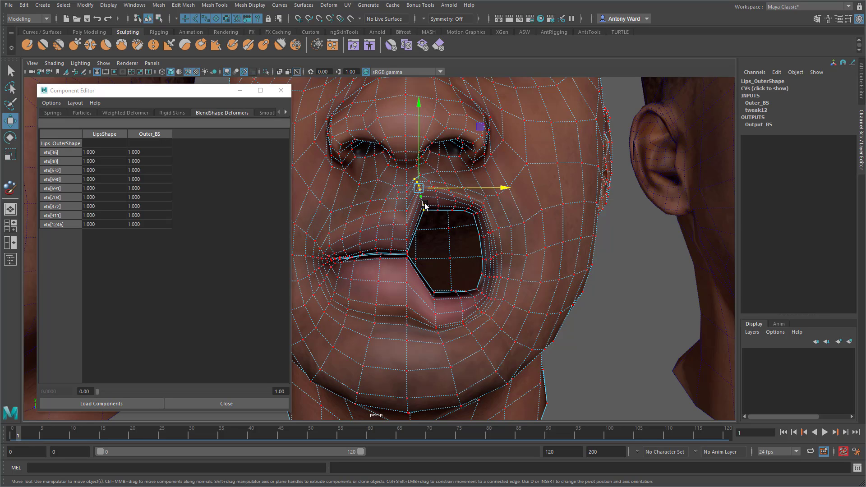
pyautogui.moveTo(148, 151); pyautogui.dragTo(150, 224)
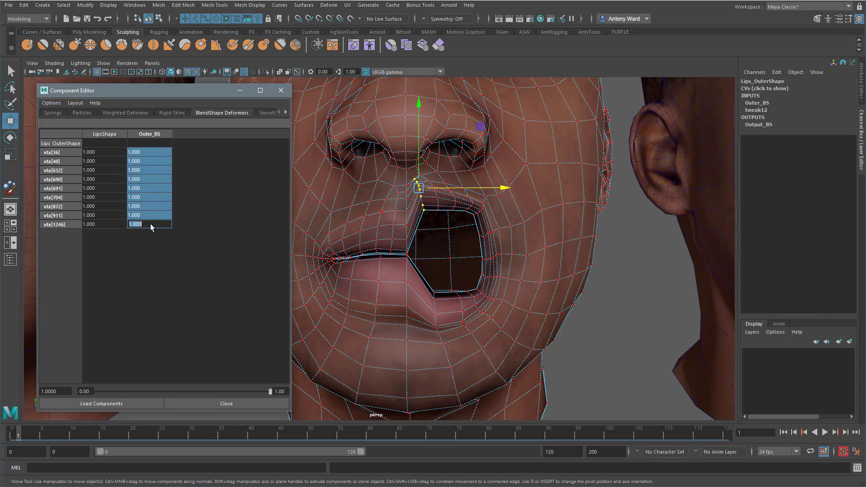
pyautogui.write('.2')
pyautogui.press('Return')
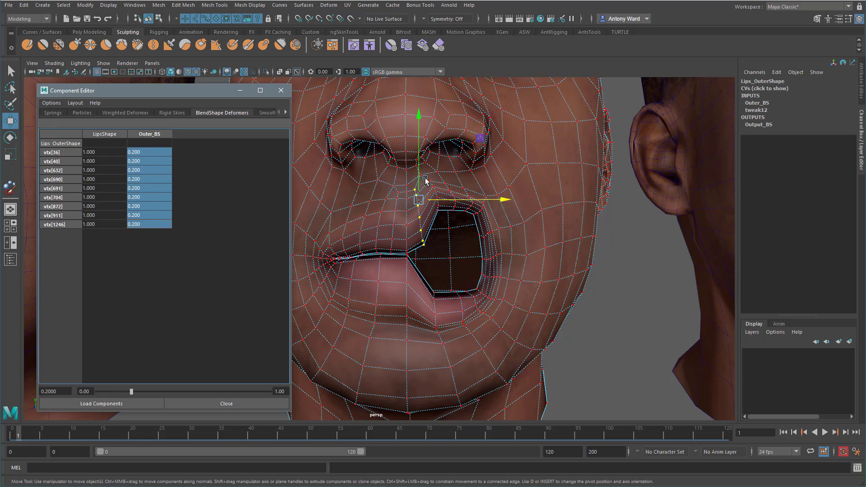
# - Set the Outer_BS weights to 0.8 for the second upper-lip vertex column out from the centre line on the character's left
pyautogui.moveTo(442, 212); pyautogui.dragTo(442, 210)
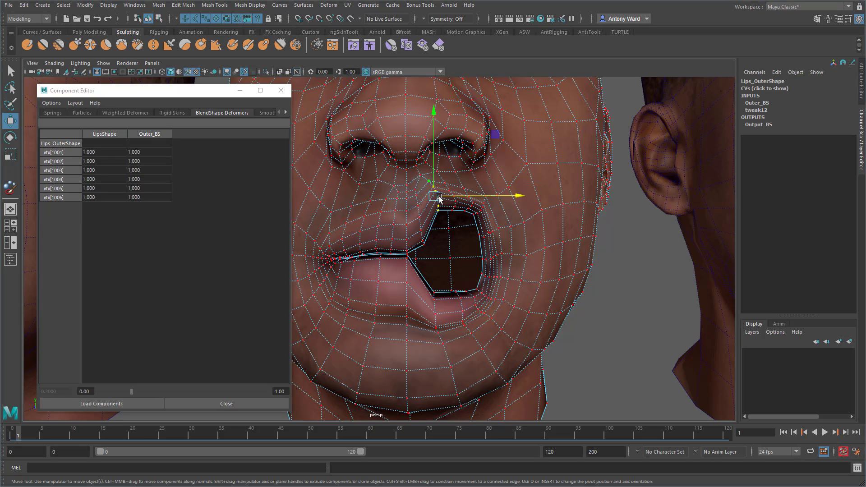
pyautogui.moveTo(138, 153); pyautogui.dragTo(147, 199)
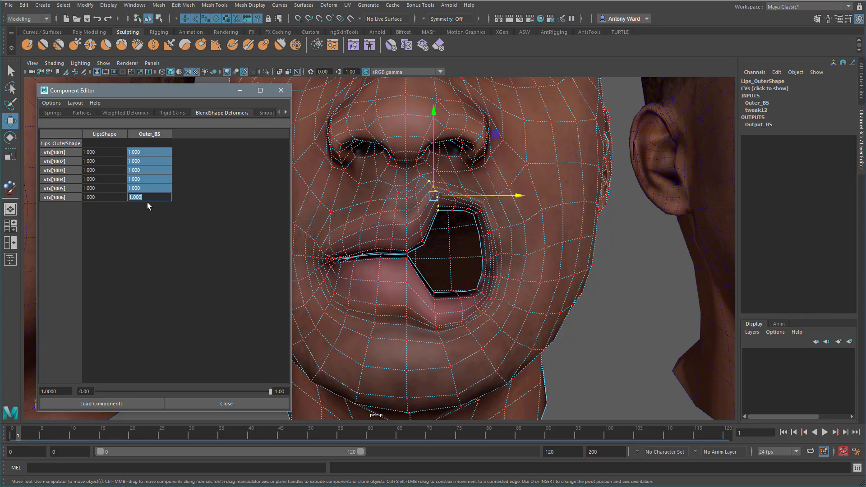
pyautogui.write('.8')
pyautogui.press('Return')
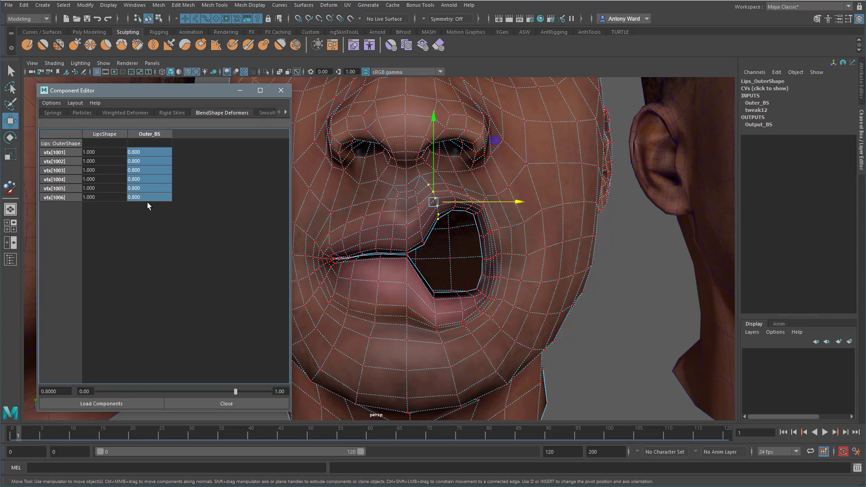
# - Set the Outer_BS weights to 0.2 for the first lower-lip vertex column beside the centre line on the character's left
pyautogui.moveTo(428, 280); pyautogui.dragTo(441, 331)
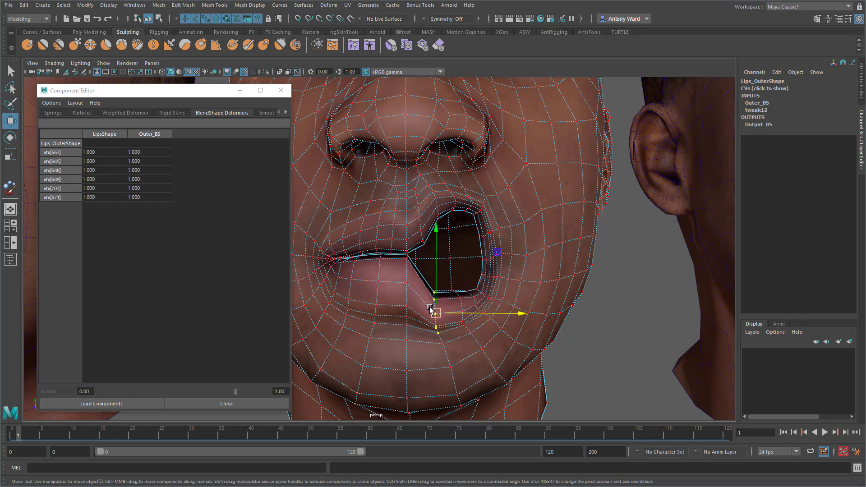
pyautogui.moveTo(142, 155); pyautogui.dragTo(145, 194)
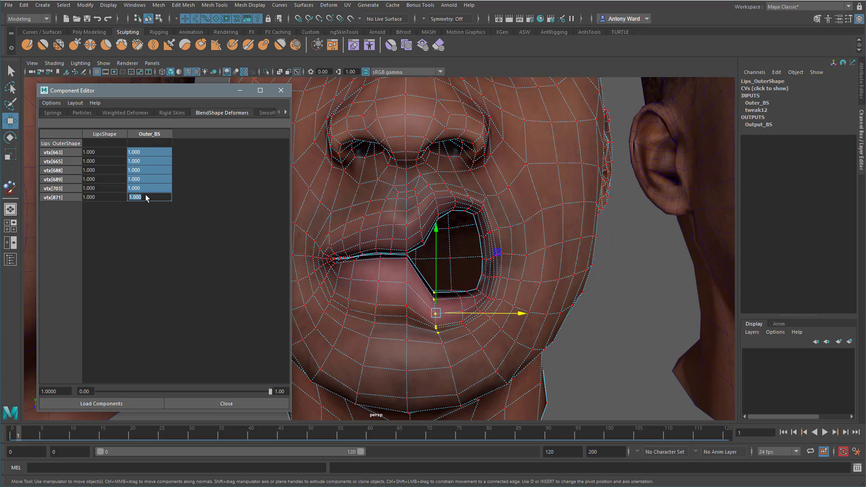
pyautogui.press('Return')
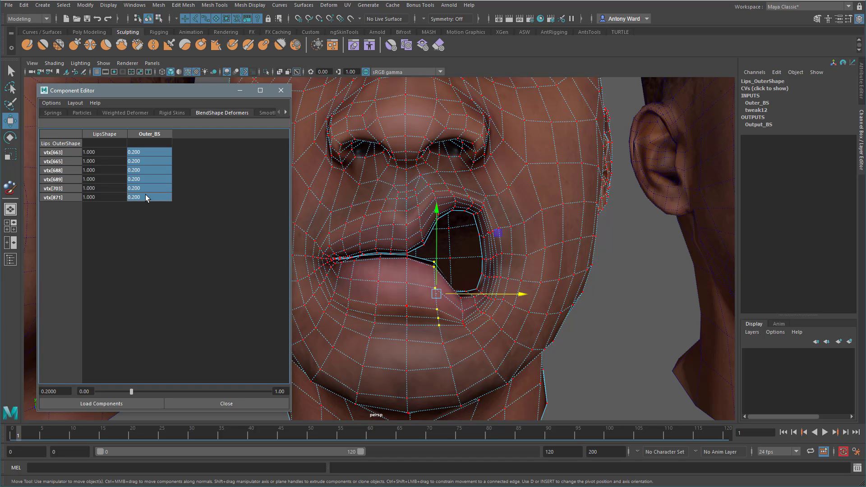
# - Set the Outer_BS weights to 0 for the two vertex rows running from the lower side of the left mouth corner across the cheek
pyautogui.keyDown('alt'); pyautogui.moveTo(426, 296); pyautogui.dragTo(420, 296); pyautogui.keyUp('alt')
pyautogui.keyDown('alt'); pyautogui.moveTo(419, 296); pyautogui.dragTo(430, 293, button='right'); pyautogui.keyUp('alt')
pyautogui.moveTo(457, 183); pyautogui.dragTo(466, 198)
pyautogui.click(469, 318)
pyautogui.keyDown('alt'); pyautogui.moveTo(469, 319); pyautogui.dragTo(450, 299); pyautogui.keyUp('alt')
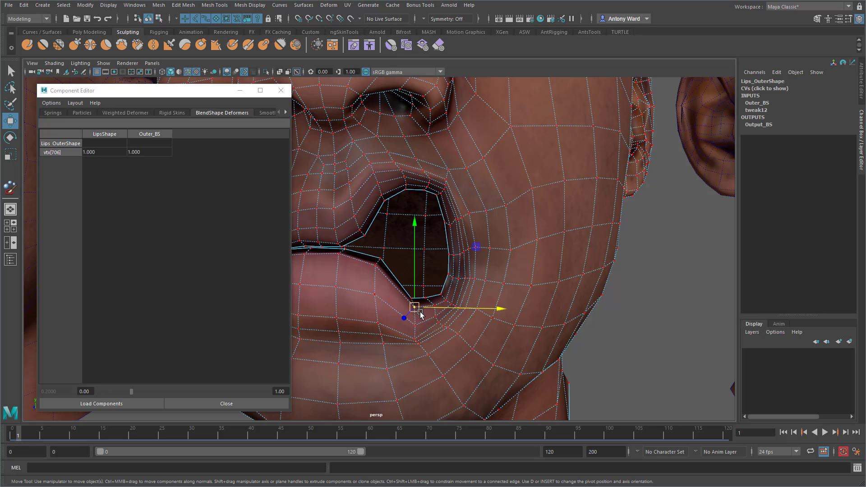
pyautogui.moveTo(445, 245); pyautogui.dragTo(496, 262)
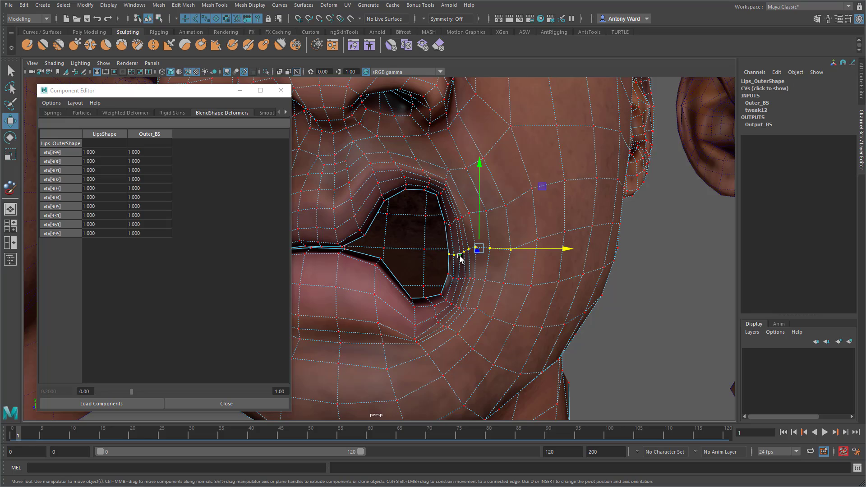
pyautogui.click(440, 295)
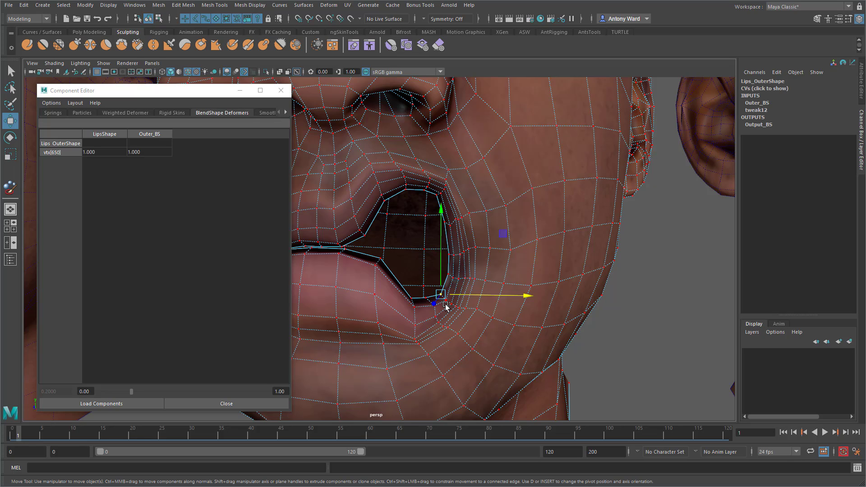
pyautogui.press('alt')
pyautogui.moveTo(436, 259); pyautogui.dragTo(472, 303)
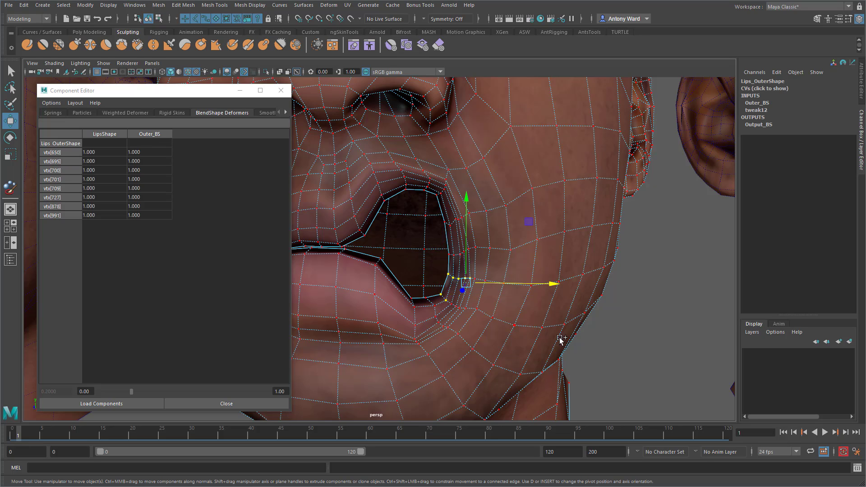
pyautogui.moveTo(573, 340); pyautogui.dragTo(448, 271)
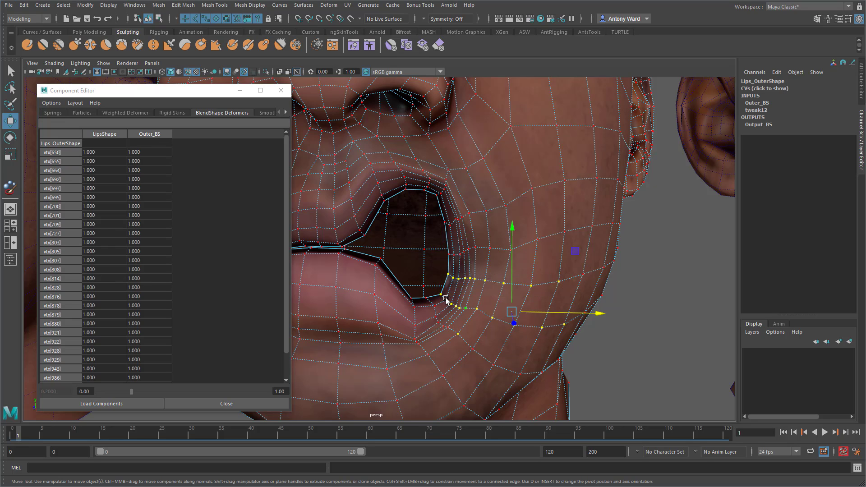
pyautogui.moveTo(149, 152); pyautogui.dragTo(157, 378)
pyautogui.write('0')
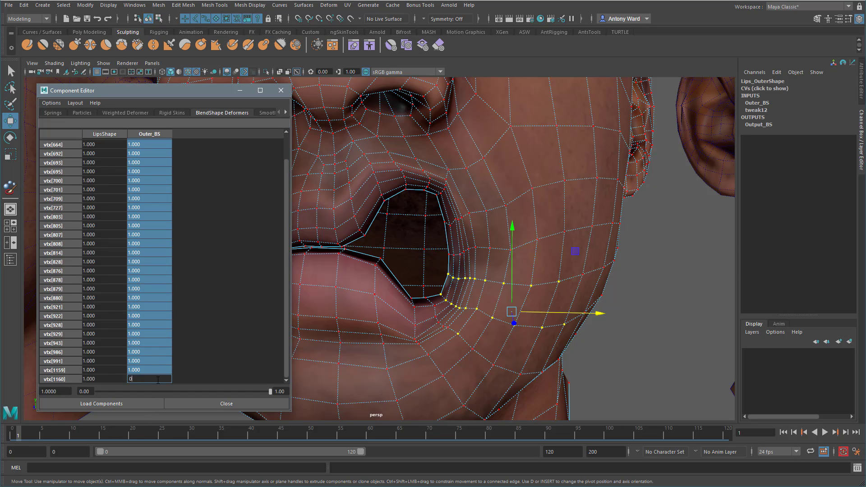
pyautogui.press('Return')
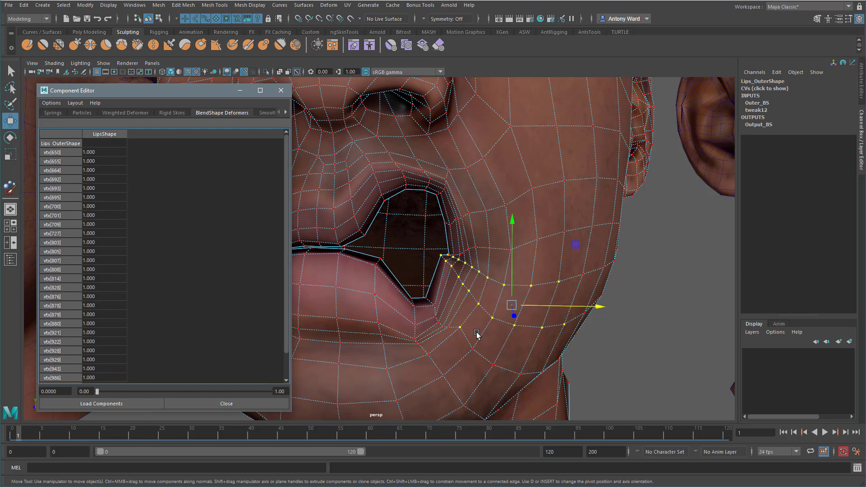
# - Select the lower-lip edge vertex between the centre and the left mouth corner on Lips_Outer for weight editing
pyautogui.click(414, 306)
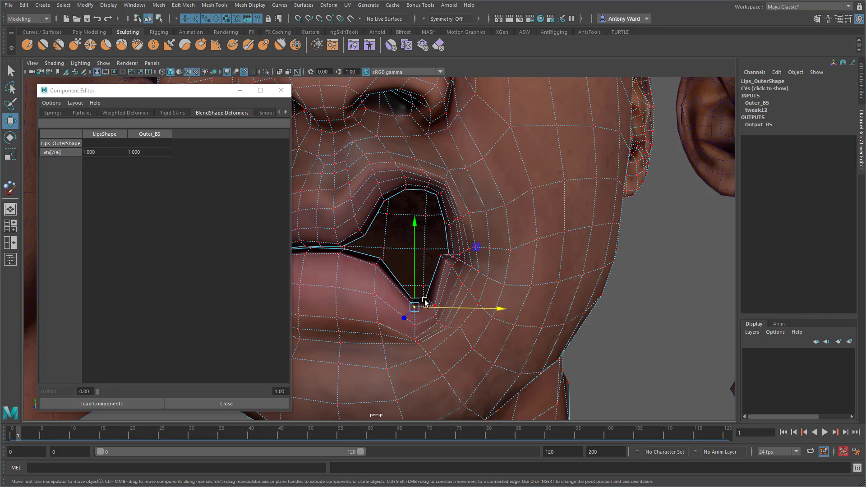
# - Select the seven vertices on the lower lip near the mouth corner of Lips_Outer and set their Outer_BS weight to 0.5
pyautogui.moveTo(424, 294); pyautogui.dragTo(462, 333)
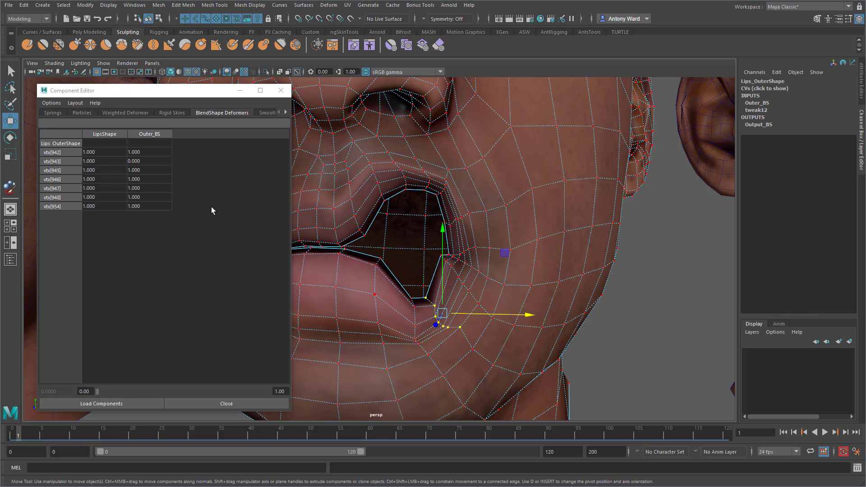
pyautogui.moveTo(146, 152); pyautogui.dragTo(153, 204)
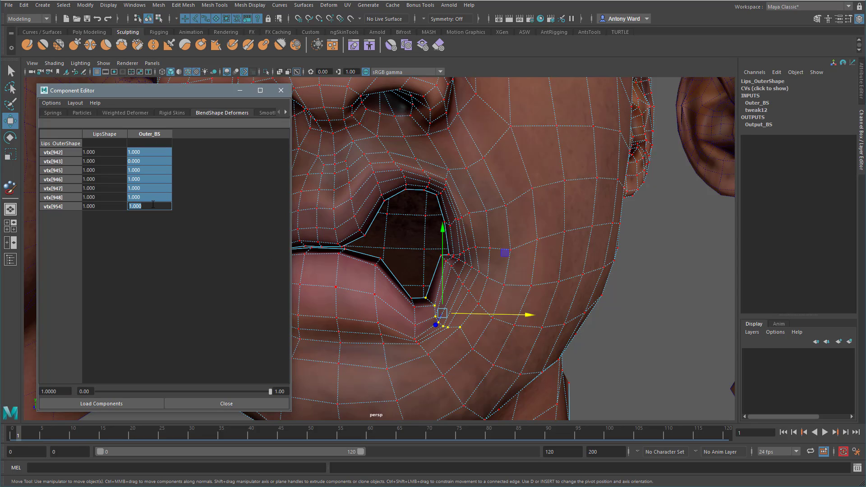
pyautogui.write('.5')
pyautogui.press('Return')
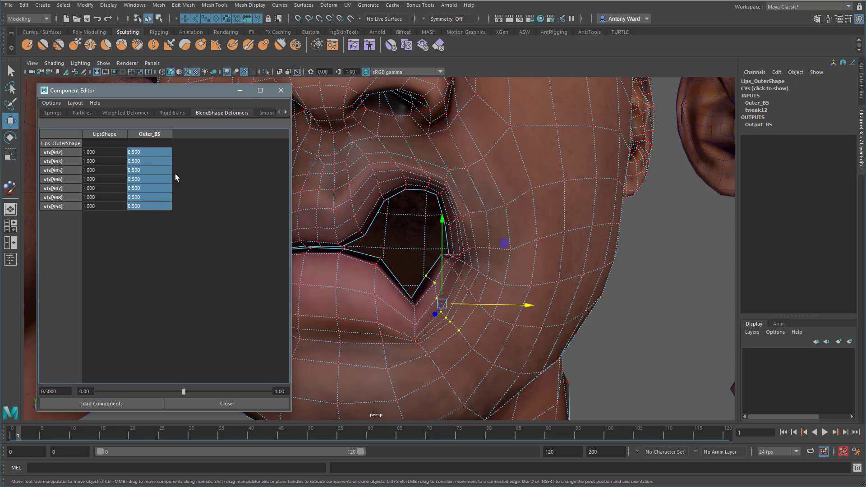
# - Try an Outer_BS weight of 0.8 on the selected lower-lip vertices
pyautogui.moveTo(135, 151); pyautogui.dragTo(151, 207)
pyautogui.click(151, 206)
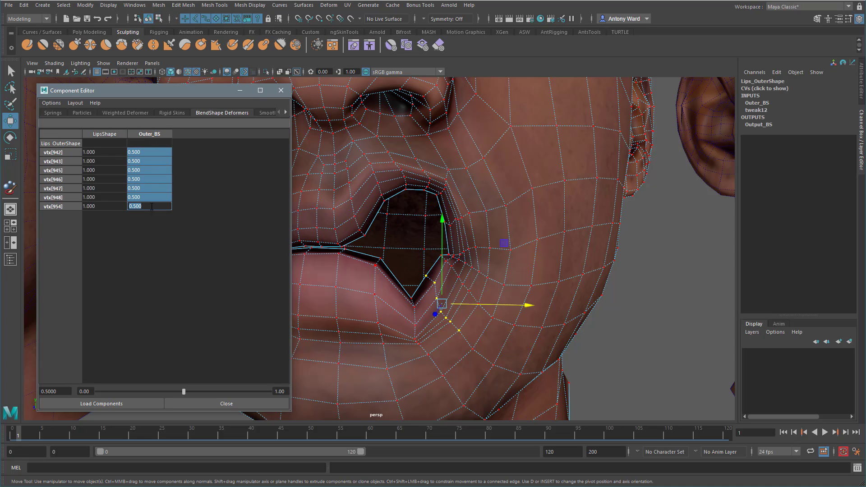
pyautogui.write('0.8')
pyautogui.press('Return')
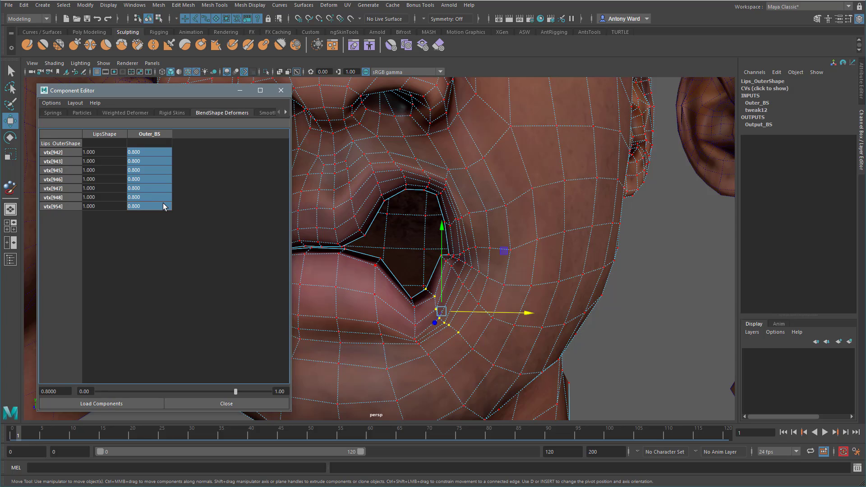
# - Set the Outer_BS weight of the selected lower-lip vertices to 0.7
pyautogui.click(164, 206)
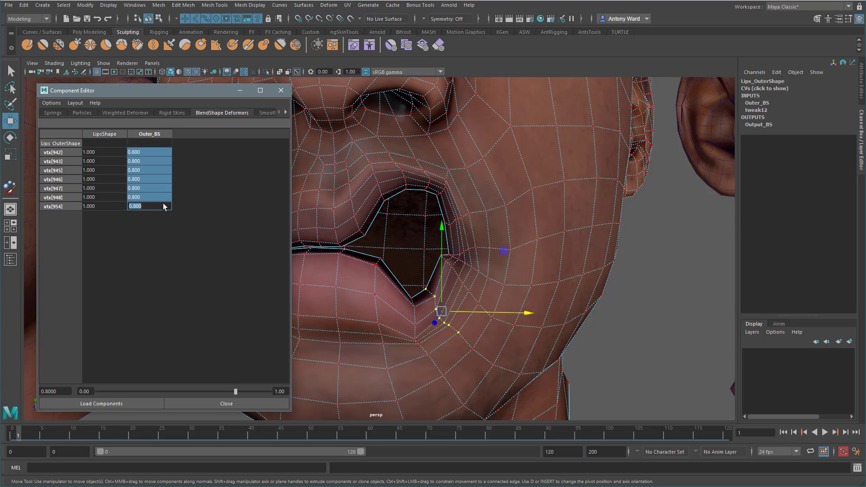
pyautogui.write('.7')
pyautogui.press('Return')
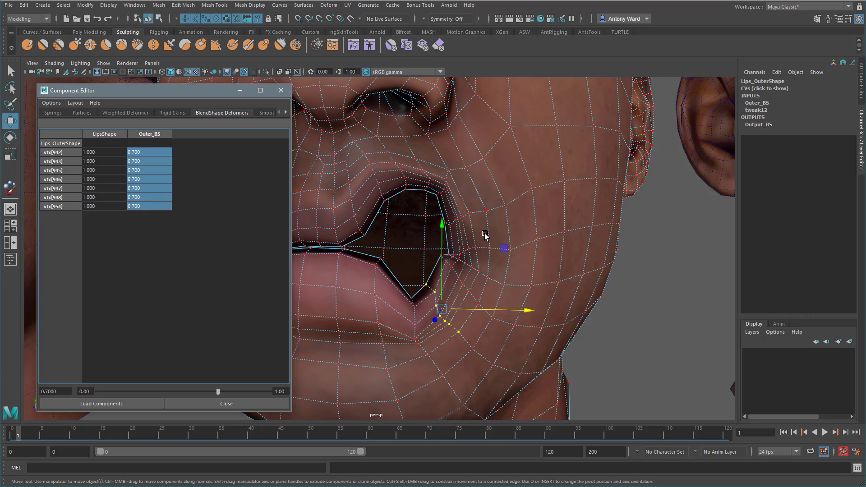
# - Select the vertices from the outer upper lip toward the mouth corner and set their Outer_BS weight to 0
pyautogui.keyDown('alt'); pyautogui.moveTo(465, 239); pyautogui.dragTo(479, 256); pyautogui.keyUp('alt')
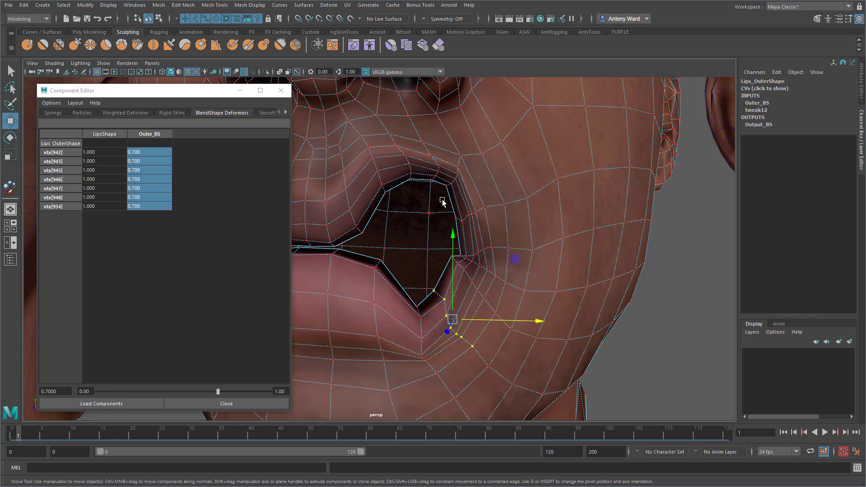
pyautogui.moveTo(473, 148); pyautogui.dragTo(519, 230)
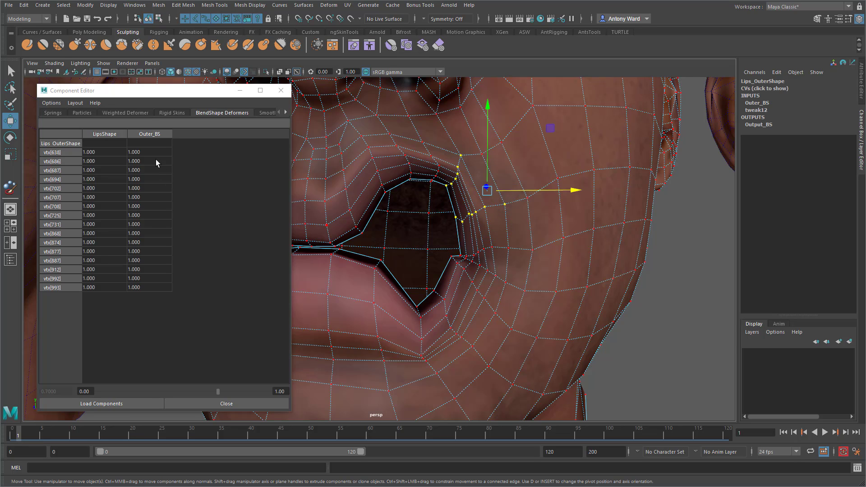
pyautogui.moveTo(156, 156); pyautogui.dragTo(156, 285)
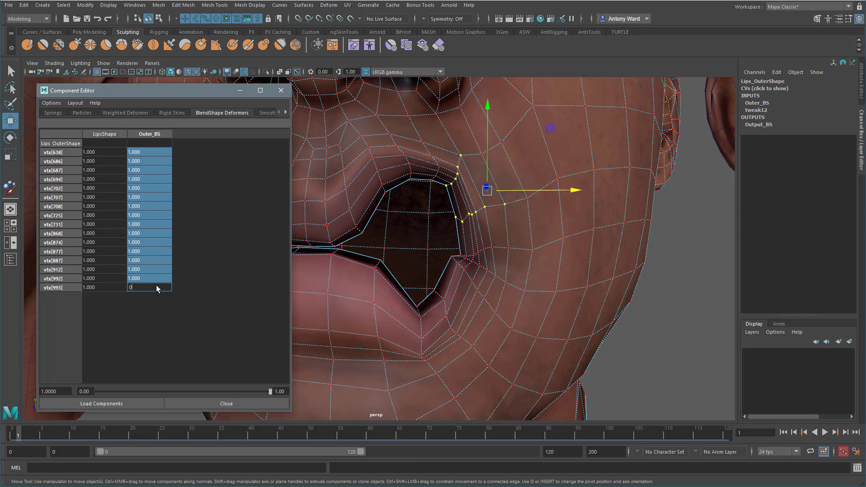
pyautogui.write('0')
pyautogui.press('Return')
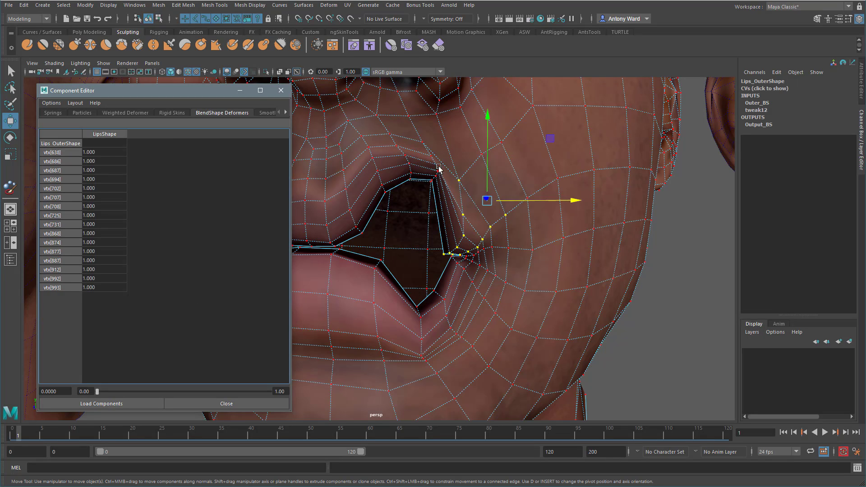
# - Set the Outer_BS weight to 0.7 on the vertex column rising from the upper lip, matching the lower lip
pyautogui.moveTo(419, 135); pyautogui.dragTo(445, 190)
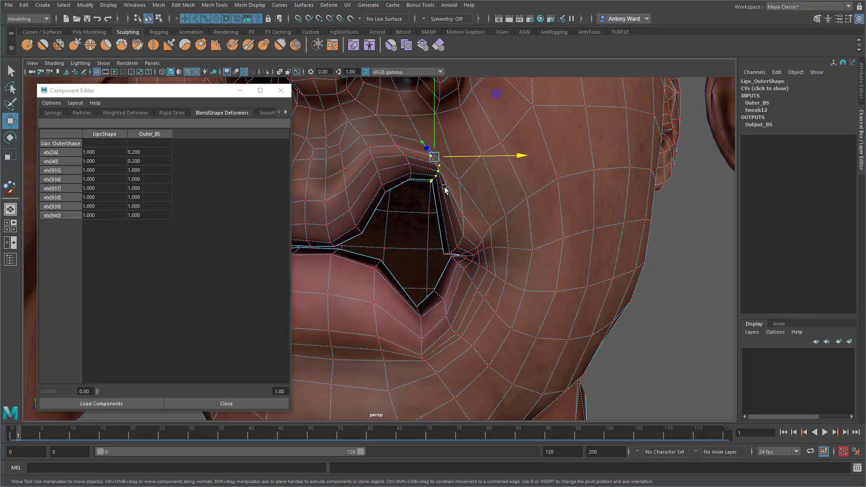
pyautogui.click(444, 300)
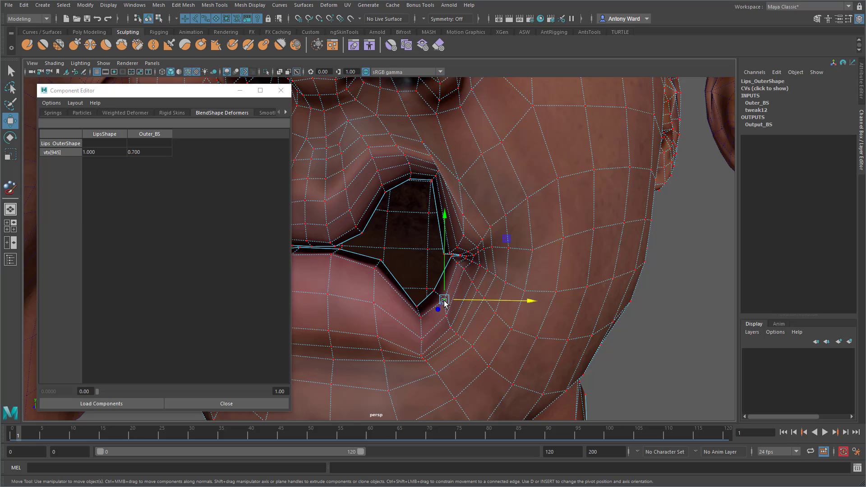
pyautogui.moveTo(416, 131); pyautogui.dragTo(448, 185)
pyautogui.moveTo(154, 152); pyautogui.dragTo(156, 212)
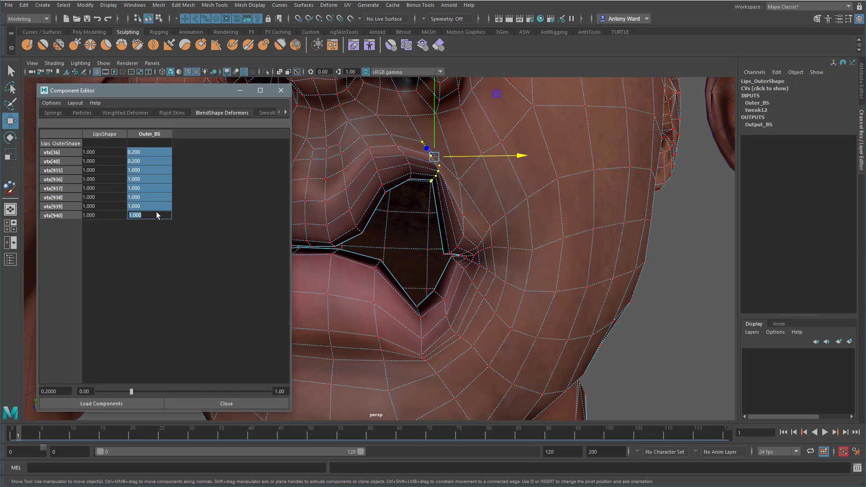
pyautogui.write('0.7')
pyautogui.press('Return')
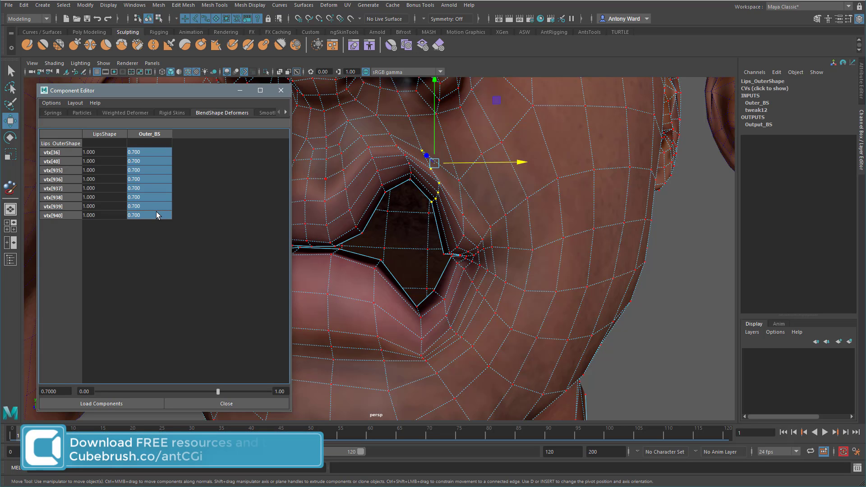
# - Select a strip of reference faces on Lips_Outer from the mouth corner down to the lower lip
pyautogui.scroll(-5, 353, 239)
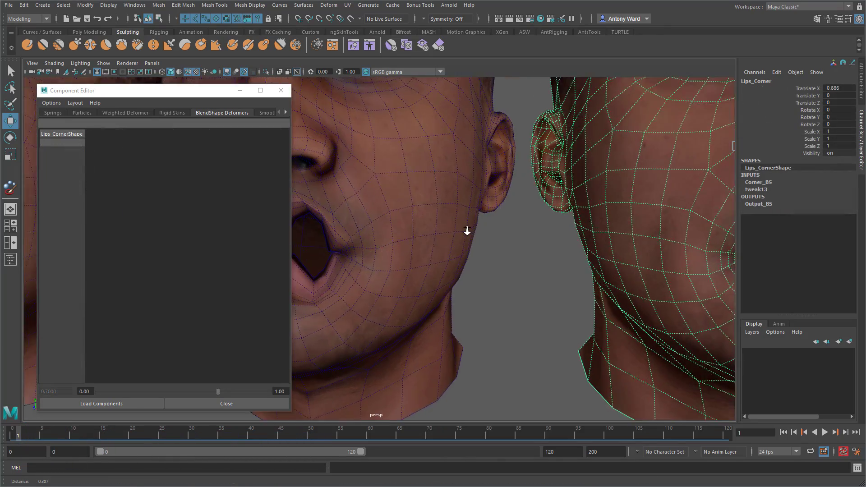
pyautogui.keyDown('alt'); pyautogui.moveTo(352, 251); pyautogui.dragTo(433, 240, button='middle'); pyautogui.keyUp('alt')
pyautogui.keyDown('alt'); pyautogui.moveTo(433, 239); pyautogui.dragTo(445, 237, button='right'); pyautogui.keyUp('alt')
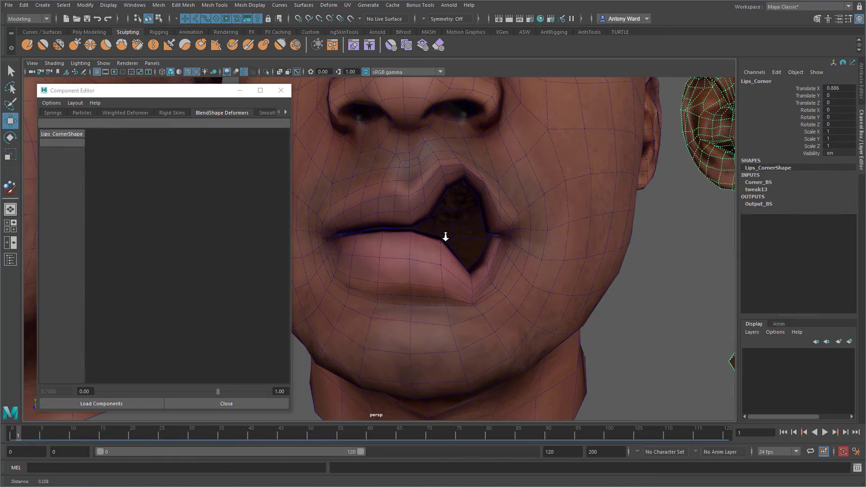
pyautogui.click(489, 280)
pyautogui.moveTo(488, 280)
pyautogui.keyDown('alt'); pyautogui.mouseDown(button='right')
pyautogui.moveTo(457, 290)
pyautogui.moveTo(474, 283)
pyautogui.mouseUp(button='right'); pyautogui.keyUp('alt')
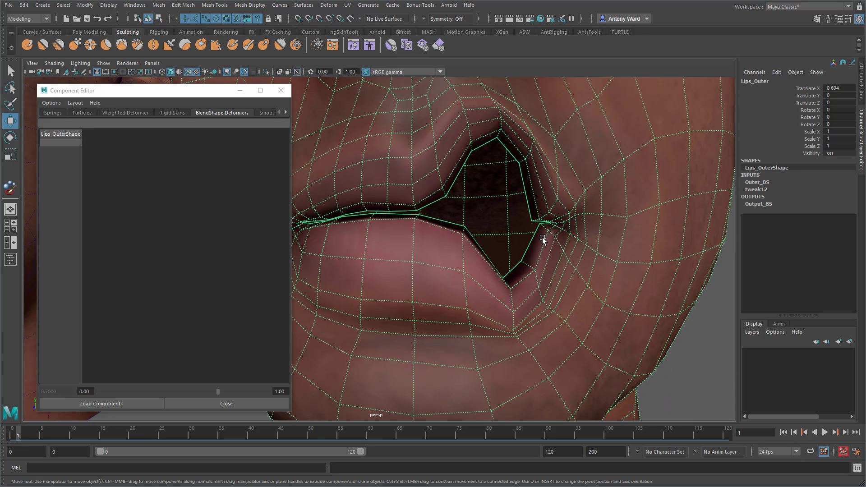
pyautogui.moveTo(543, 238); pyautogui.dragTo(542, 264, button='right')
pyautogui.click(554, 230)
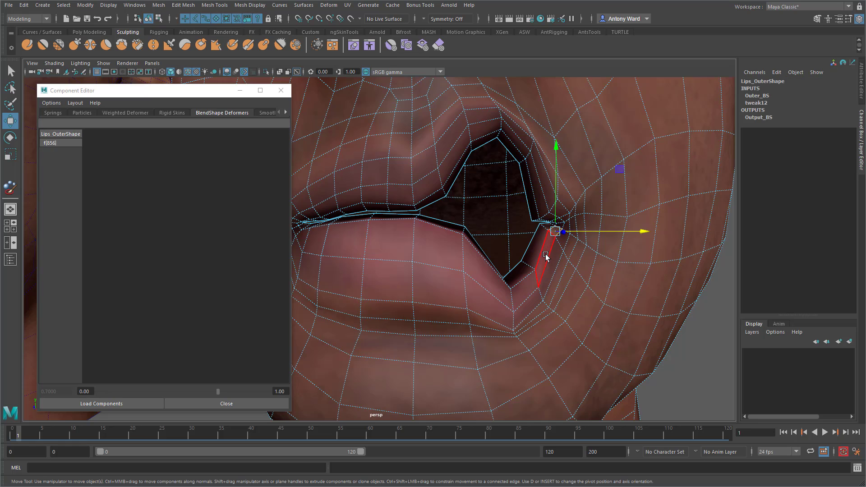
pyautogui.keyDown('shift'); pyautogui.click(545, 253); pyautogui.keyUp('shift')
pyautogui.keyDown('shift'); pyautogui.click(531, 295); pyautogui.keyUp('shift')
pyautogui.keyDown('shift'); pyautogui.click(526, 294); pyautogui.keyUp('shift')
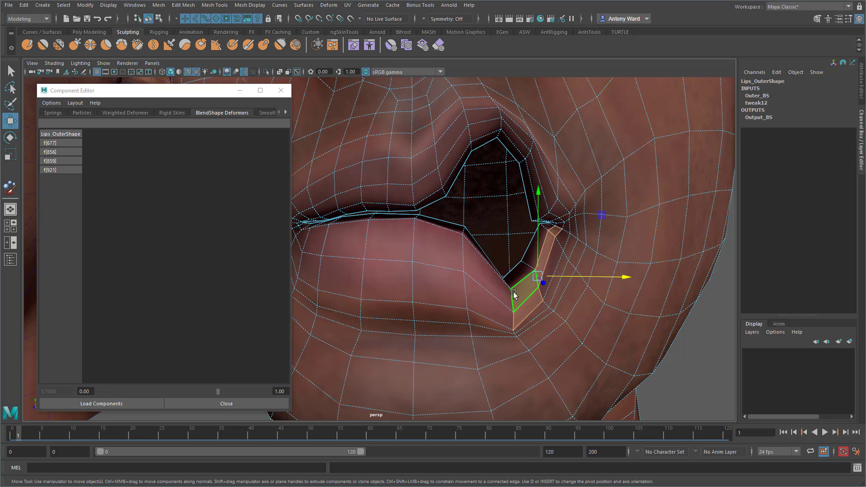
# - Select the corresponding faces on the Lips_Corner head, from the mouth corner down to the lower lip
pyautogui.keyDown('alt'); pyautogui.moveTo(523, 292); pyautogui.dragTo(477, 286, button='right'); pyautogui.keyUp('alt')
pyautogui.keyDown('alt'); pyautogui.moveTo(477, 285); pyautogui.dragTo(403, 285, button='middle'); pyautogui.keyUp('alt')
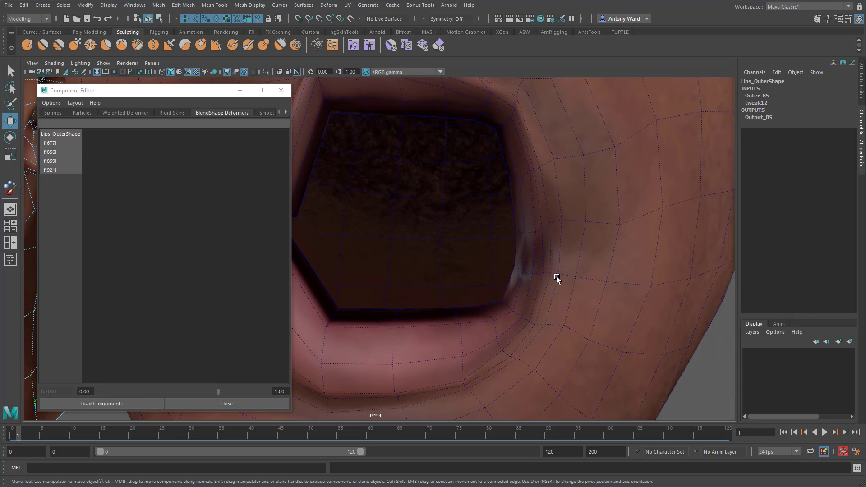
pyautogui.click(557, 276)
pyautogui.moveTo(558, 276); pyautogui.dragTo(559, 297, button='right')
pyautogui.click(530, 254)
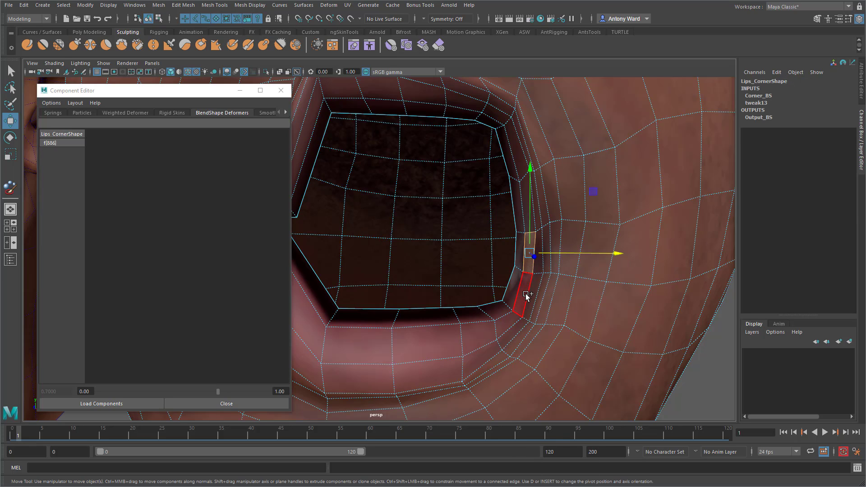
pyautogui.keyDown('shift'); pyautogui.click(526, 294); pyautogui.keyUp('shift')
pyautogui.keyDown('shift'); pyautogui.click(501, 334); pyautogui.keyUp('shift')
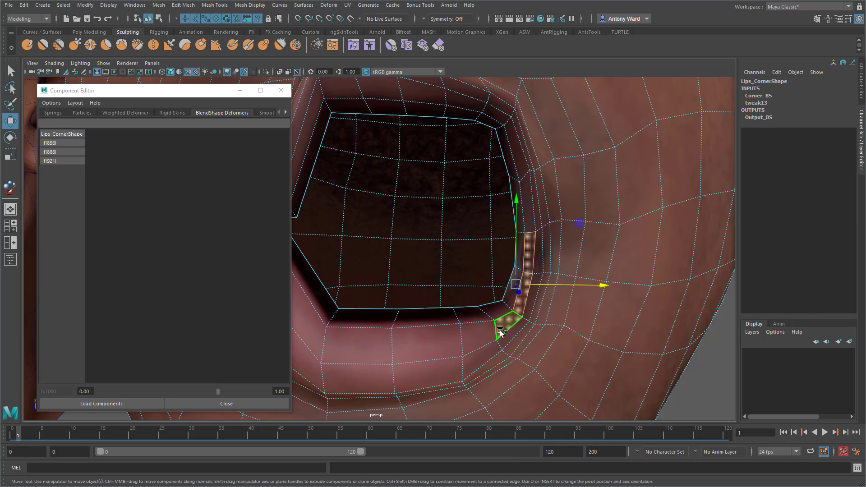
# - Select the lower-lip vertices of Lips_Corner up to the identified corner faces and set their LipsShape weight to 0
pyautogui.moveTo(500, 333); pyautogui.dragTo(475, 323, button='right')
pyautogui.moveTo(472, 300); pyautogui.dragTo(502, 357)
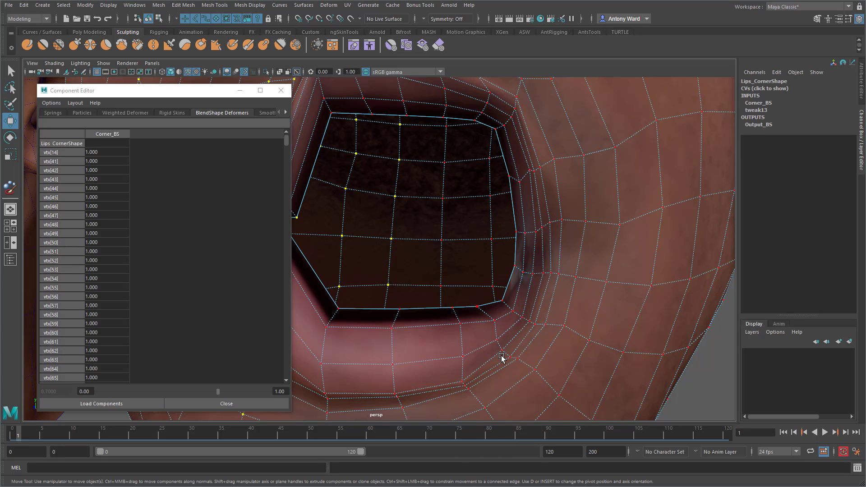
pyautogui.keyDown('alt'); pyautogui.moveTo(602, 360); pyautogui.dragTo(578, 357, button='right'); pyautogui.keyUp('alt')
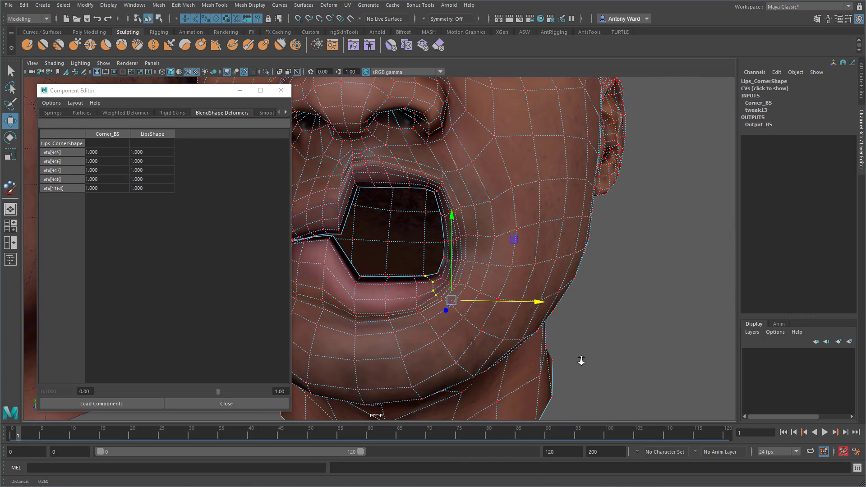
pyautogui.moveTo(327, 243)
pyautogui.keyDown('shift'); pyautogui.mouseDown()
pyautogui.moveTo(351, 284)
pyautogui.moveTo(427, 343)
pyautogui.moveTo(455, 292)
pyautogui.mouseUp(); pyautogui.keyUp('shift')
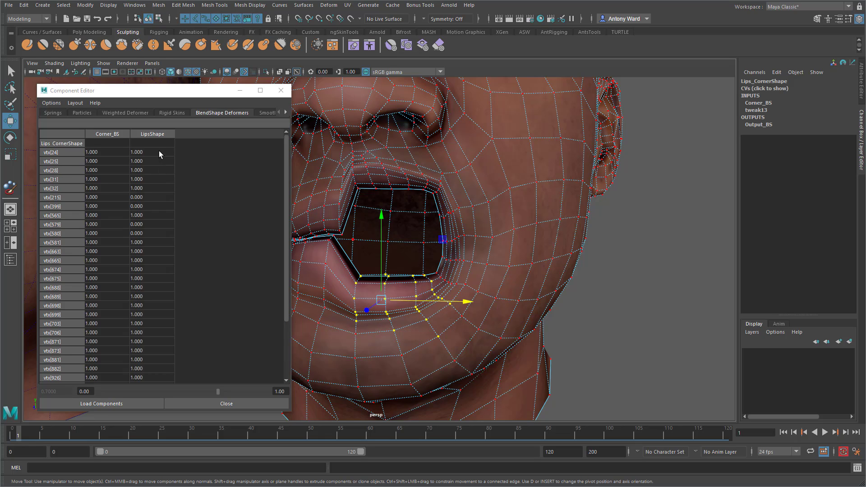
pyautogui.moveTo(159, 150); pyautogui.dragTo(156, 381)
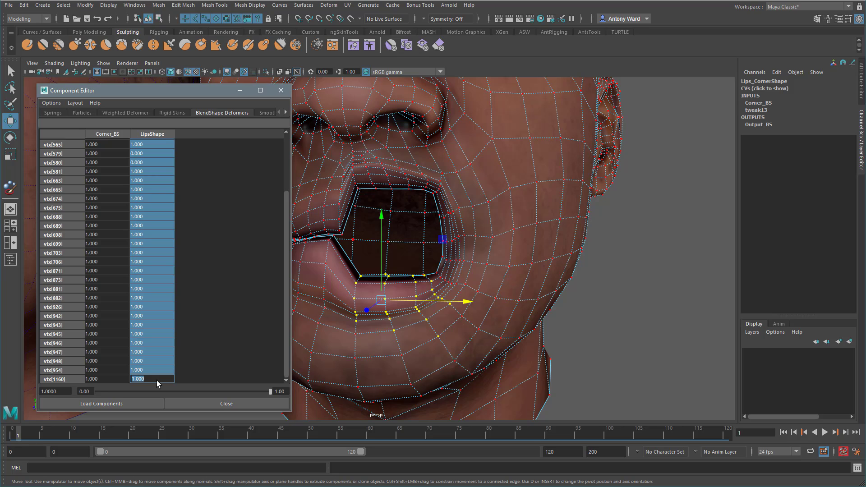
pyautogui.write('0')
pyautogui.press('Return')
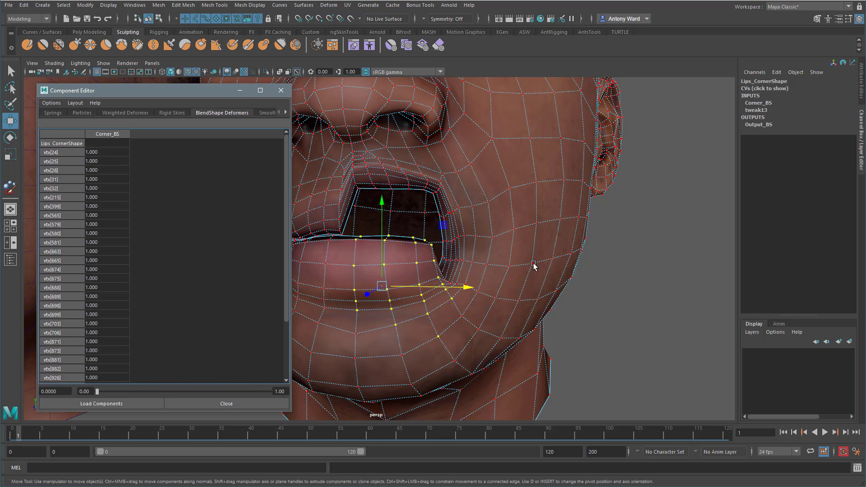
# - Select the central upper-lip vertices of Lips_Corner, excluding the stray one beneath the nose, and set their LipsShape weight to 0
pyautogui.keyDown('alt'); pyautogui.moveTo(472, 206); pyautogui.dragTo(480, 211); pyautogui.keyUp('alt')
pyautogui.keyDown('alt'); pyautogui.moveTo(480, 211); pyautogui.dragTo(496, 210, button='right'); pyautogui.keyUp('alt')
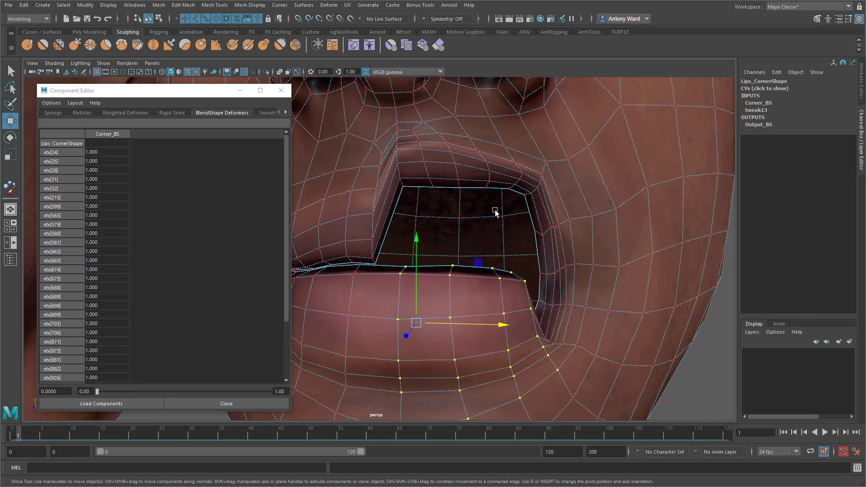
pyautogui.keyDown('alt'); pyautogui.moveTo(496, 210); pyautogui.dragTo(488, 212); pyautogui.keyUp('alt')
pyautogui.click(377, 184)
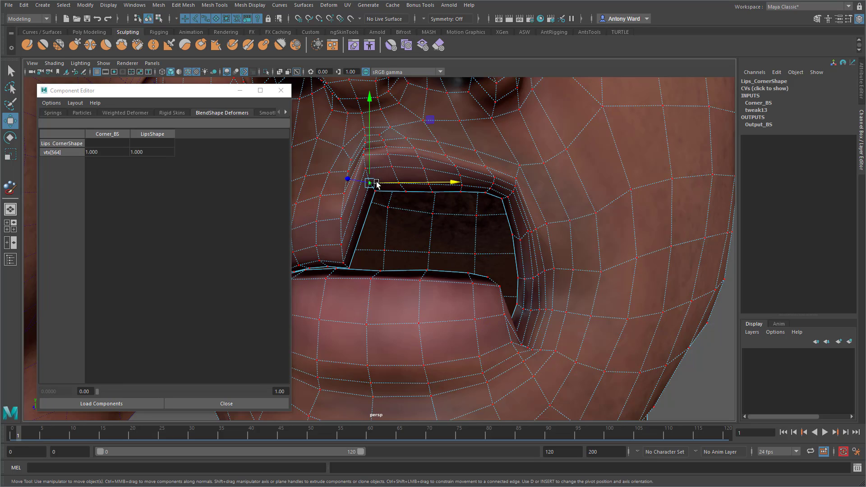
pyautogui.click(400, 181)
pyautogui.click(420, 169)
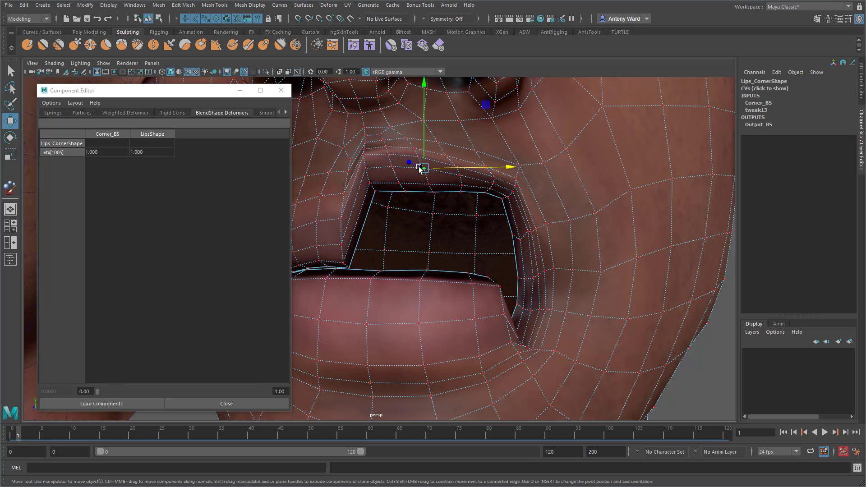
pyautogui.moveTo(338, 112); pyautogui.dragTo(435, 207)
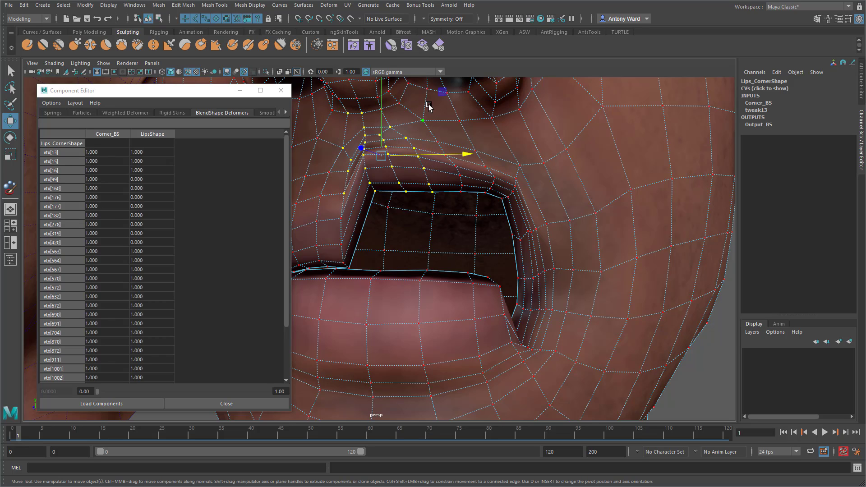
pyautogui.keyDown('ctrl'); pyautogui.moveTo(429, 103); pyautogui.dragTo(417, 132); pyautogui.keyUp('ctrl')
pyautogui.moveTo(154, 155); pyautogui.dragTo(147, 377)
pyautogui.write('0')
pyautogui.press('Return')
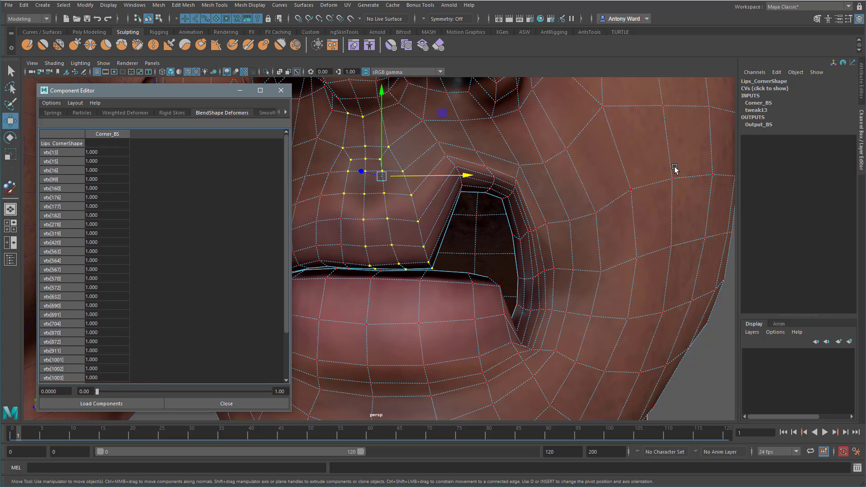
# - Examine the mouth corner on the Lips_Corner head and compare it with the same area on the Lips_Outer head
pyautogui.scroll(10, 582, 334)
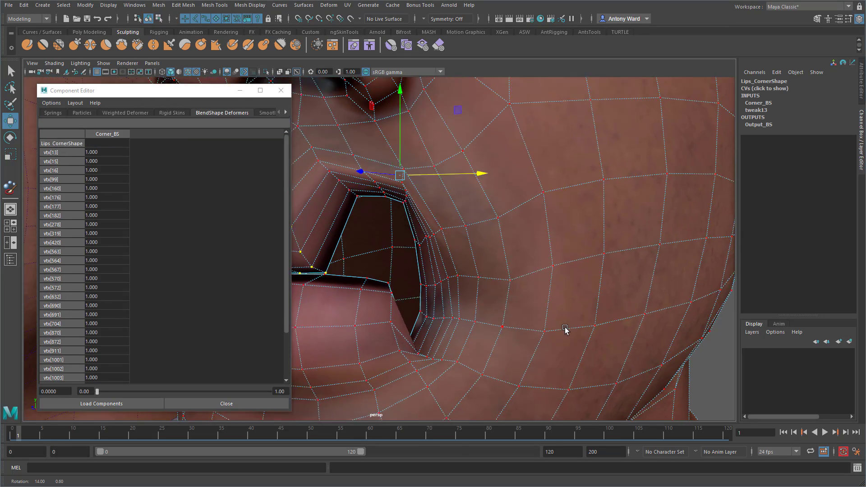
pyautogui.keyDown('alt'); pyautogui.moveTo(456, 368); pyautogui.dragTo(466, 364); pyautogui.keyUp('alt')
pyautogui.keyDown('alt'); pyautogui.moveTo(466, 363); pyautogui.dragTo(470, 363, button='right'); pyautogui.keyUp('alt')
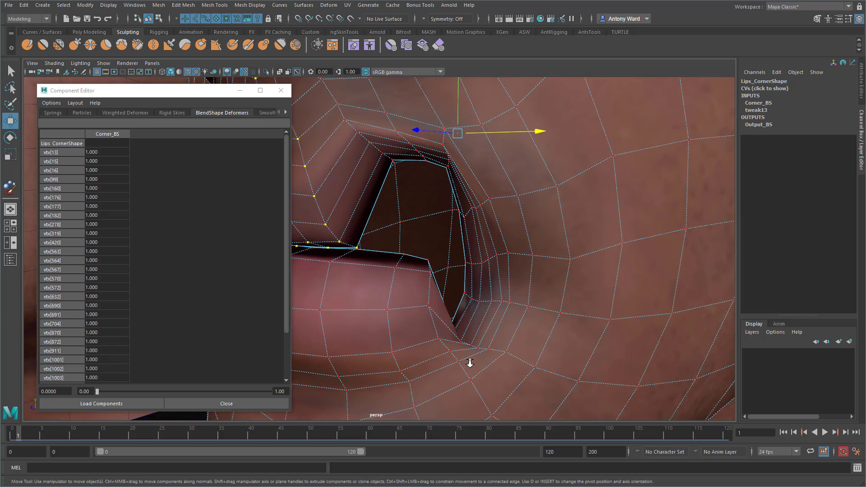
pyautogui.keyDown('alt'); pyautogui.moveTo(624, 338); pyautogui.dragTo(529, 210, button='right'); pyautogui.keyUp('alt')
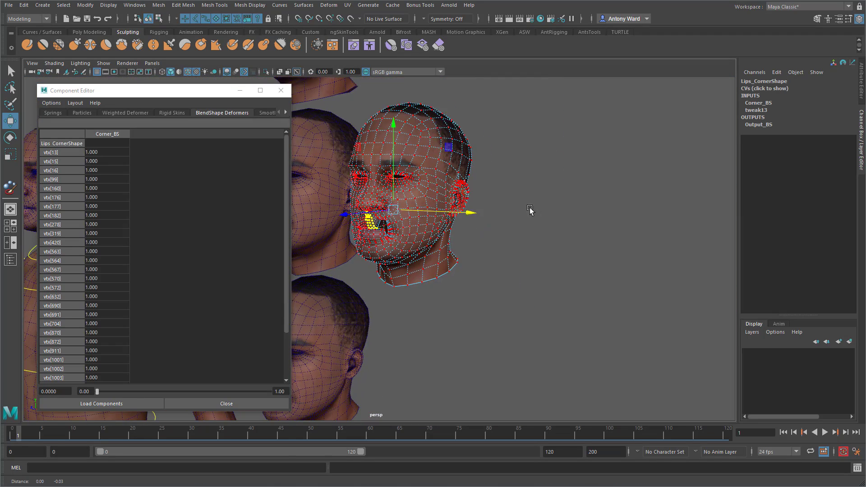
pyautogui.keyDown('alt'); pyautogui.moveTo(529, 210); pyautogui.dragTo(591, 93, button='middle'); pyautogui.keyUp('alt')
pyautogui.moveTo(470, 271)
pyautogui.keyDown('alt'); pyautogui.mouseDown()
pyautogui.moveTo(454, 263)
pyautogui.moveTo(467, 274)
pyautogui.mouseUp(); pyautogui.keyUp('alt')
pyautogui.keyDown('alt'); pyautogui.moveTo(467, 274); pyautogui.dragTo(685, 274, button='right'); pyautogui.keyUp('alt')
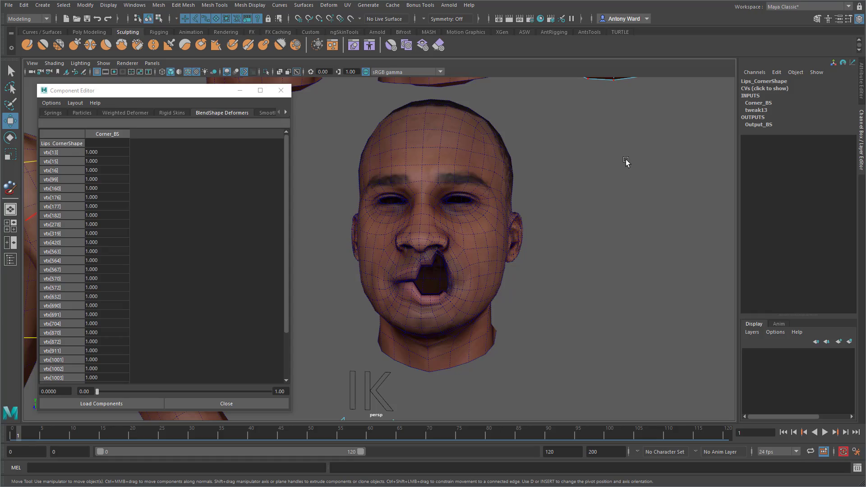
pyautogui.keyDown('alt'); pyautogui.moveTo(626, 159); pyautogui.dragTo(559, 304, button='middle'); pyautogui.keyUp('alt')
pyautogui.keyDown('alt'); pyautogui.moveTo(559, 304); pyautogui.dragTo(547, 304); pyautogui.keyUp('alt')
pyautogui.keyDown('alt'); pyautogui.moveTo(453, 303); pyautogui.dragTo(506, 293, button='middle'); pyautogui.keyUp('alt')
pyautogui.keyDown('alt'); pyautogui.moveTo(507, 293); pyautogui.dragTo(580, 290, button='right'); pyautogui.keyUp('alt')
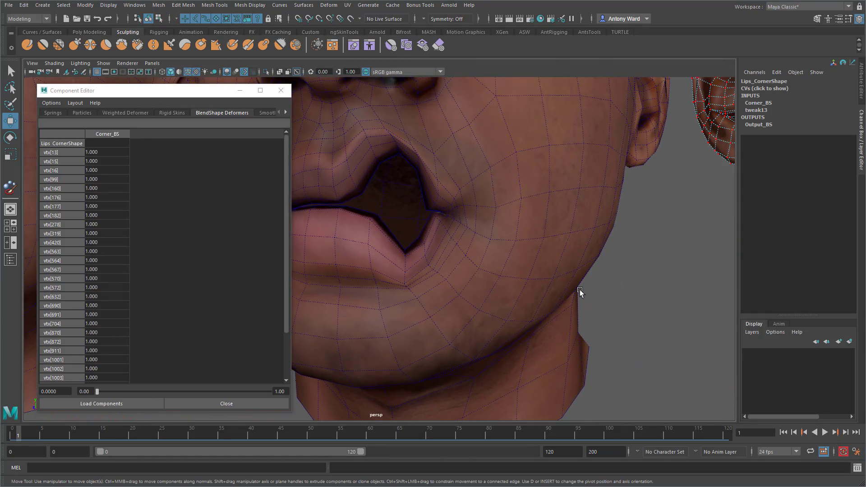
# - Check the blend shape weights of individual vertices at the mouth corner and lower lip edge of Lips_Outer
pyautogui.click(453, 250)
pyautogui.moveTo(453, 249); pyautogui.dragTo(429, 243, button='right')
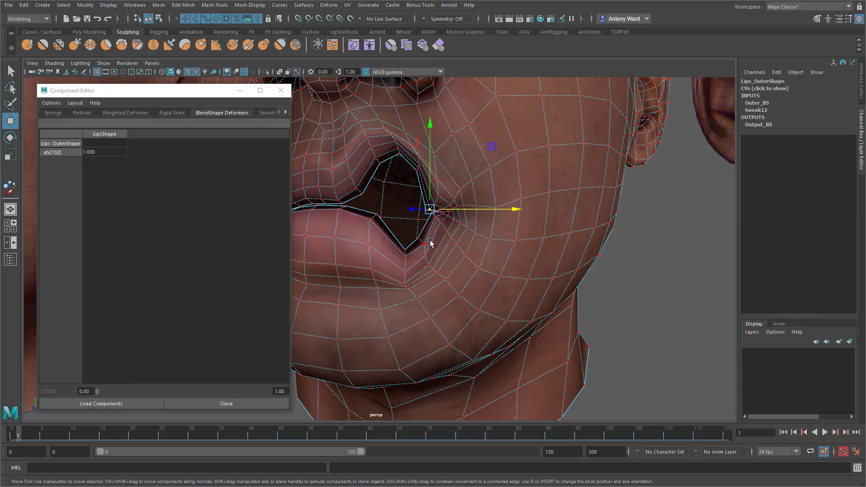
pyautogui.click(426, 243)
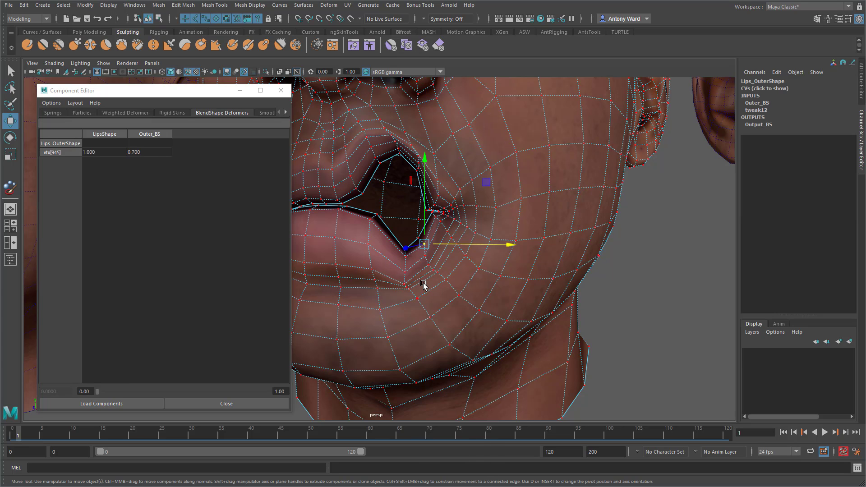
pyautogui.keyDown('alt'); pyautogui.moveTo(423, 285); pyautogui.dragTo(427, 288); pyautogui.keyUp('alt')
pyautogui.keyDown('alt'); pyautogui.moveTo(427, 288); pyautogui.dragTo(452, 277, button='right'); pyautogui.keyUp('alt')
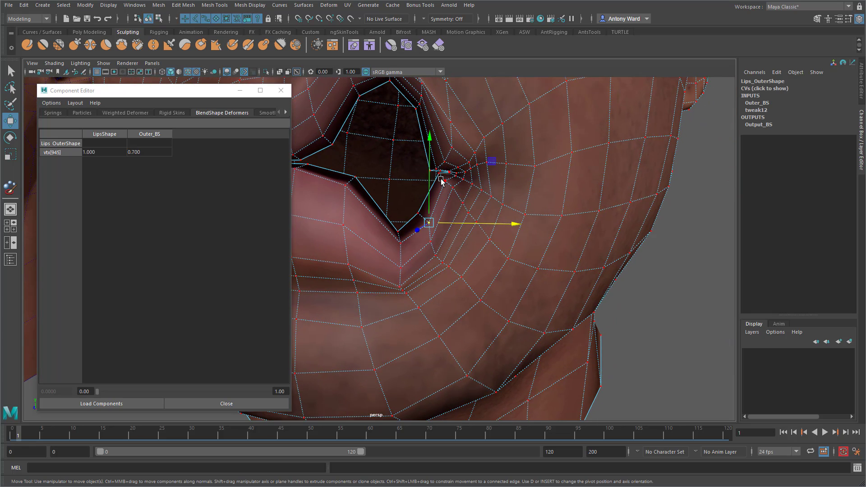
# - Select the row of Lips_Outer vertices running diagonally down from the mouth corner towards the jaw
pyautogui.click(439, 176)
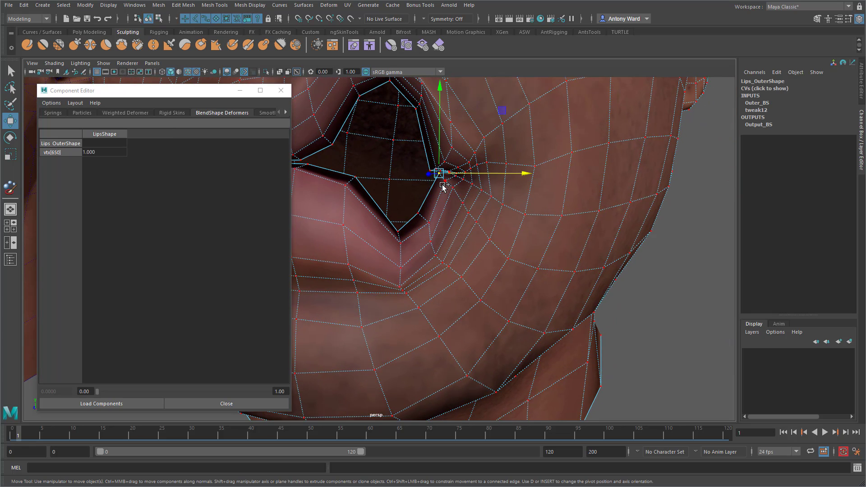
pyautogui.keyDown('shift'); pyautogui.click(444, 187); pyautogui.keyUp('shift')
pyautogui.keyDown('shift'); pyautogui.click(451, 194); pyautogui.keyUp('shift')
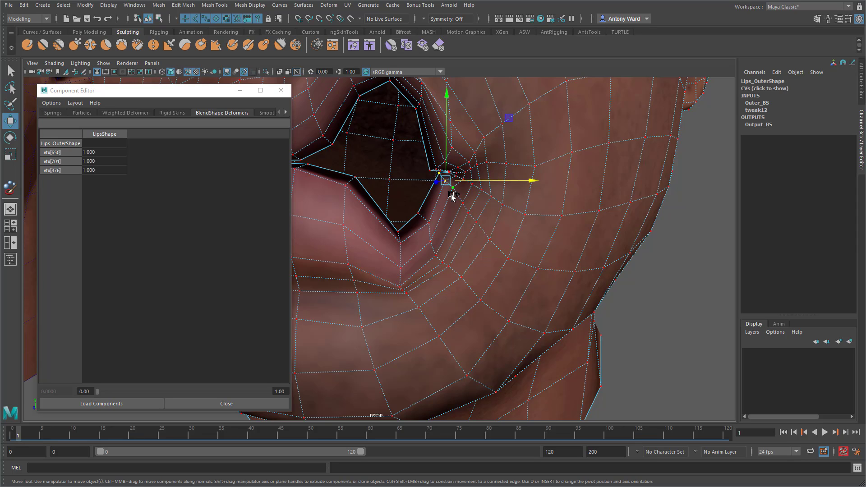
pyautogui.keyDown('shift'); pyautogui.click(463, 203); pyautogui.keyUp('shift')
pyautogui.keyDown('shift'); pyautogui.click(469, 213); pyautogui.keyUp('shift')
pyautogui.keyDown('shift'); pyautogui.click(475, 219); pyautogui.keyUp('shift')
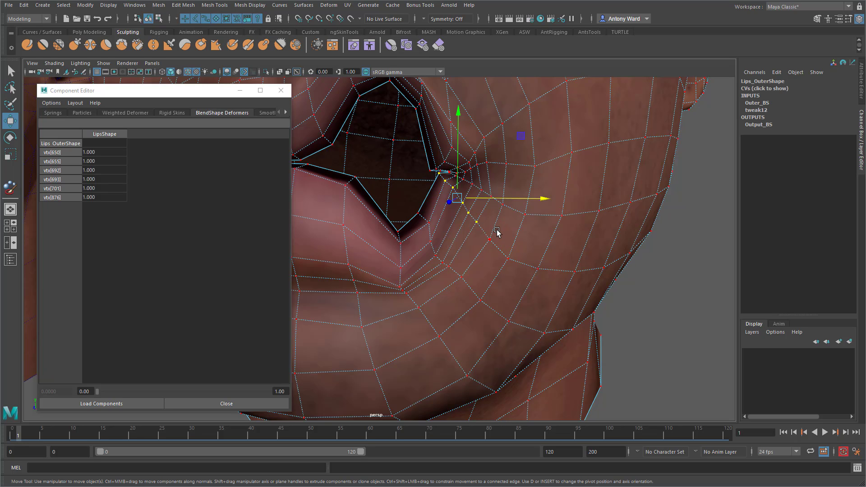
# - Select Lips_Outer as a whole object and start the Paint Blend Shape Weights Tool with its settings open
pyautogui.moveTo(497, 229); pyautogui.dragTo(546, 217, button='right')
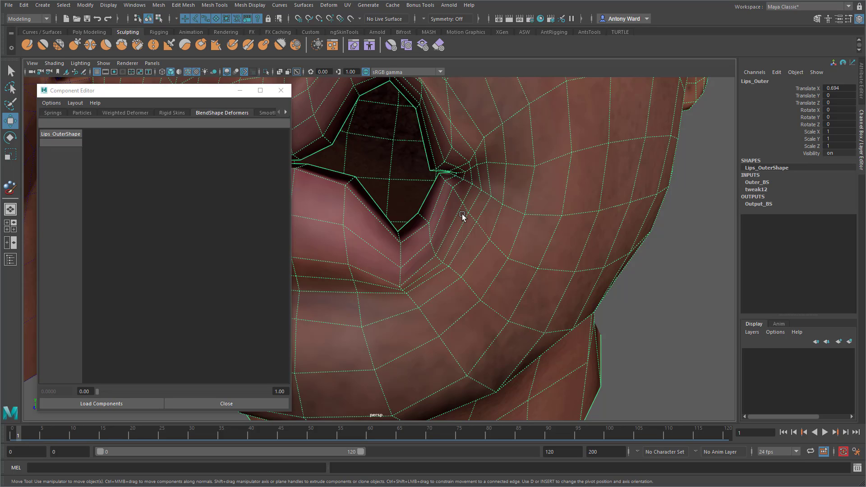
pyautogui.keyDown('alt'); pyautogui.moveTo(462, 214); pyautogui.dragTo(548, 242, button='right'); pyautogui.keyUp('alt')
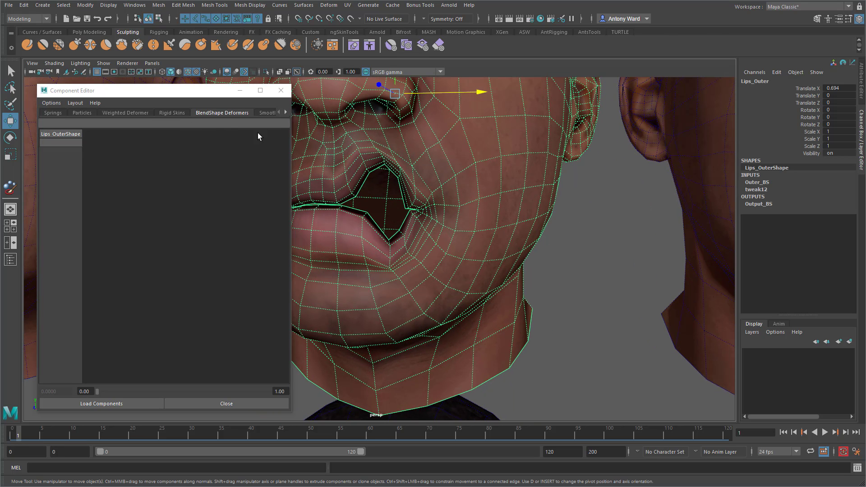
pyautogui.press('space')
pyautogui.press('space')
pyautogui.click(456, 131)
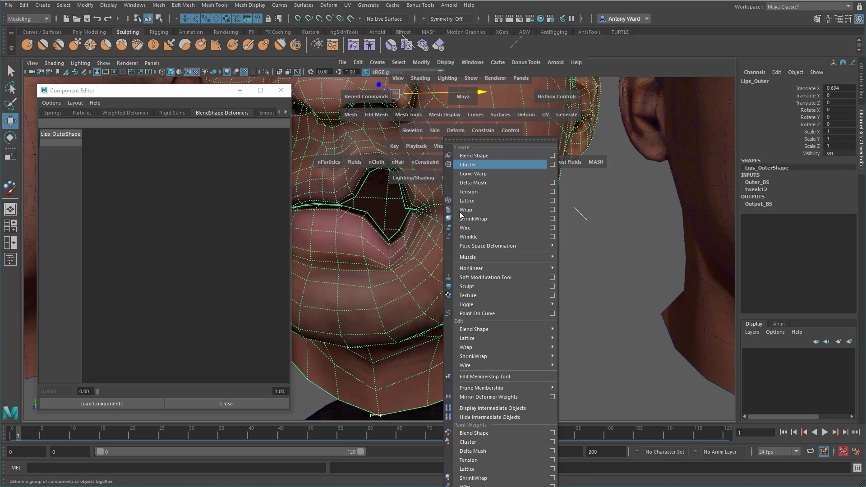
pyautogui.click(552, 434)
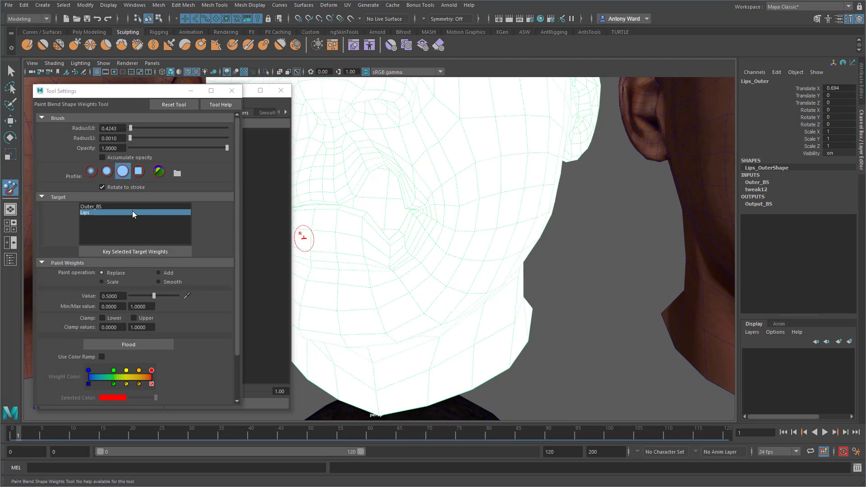
# - Choose Outer_BS as the paint target and bring its weight map around the mouth corner into close view
pyautogui.keyDown('alt'); pyautogui.moveTo(503, 230); pyautogui.dragTo(564, 234, button='middle'); pyautogui.keyUp('alt')
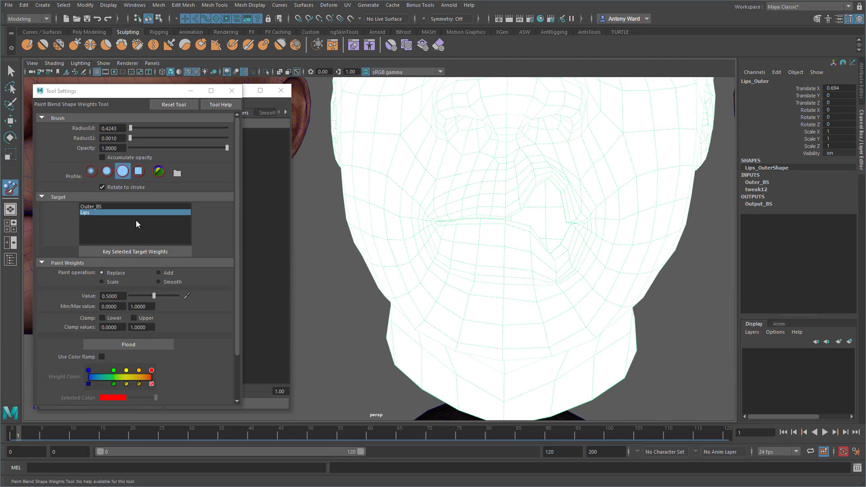
pyautogui.click(113, 207)
pyautogui.keyDown('alt'); pyautogui.moveTo(561, 263); pyautogui.dragTo(542, 258); pyautogui.keyUp('alt')
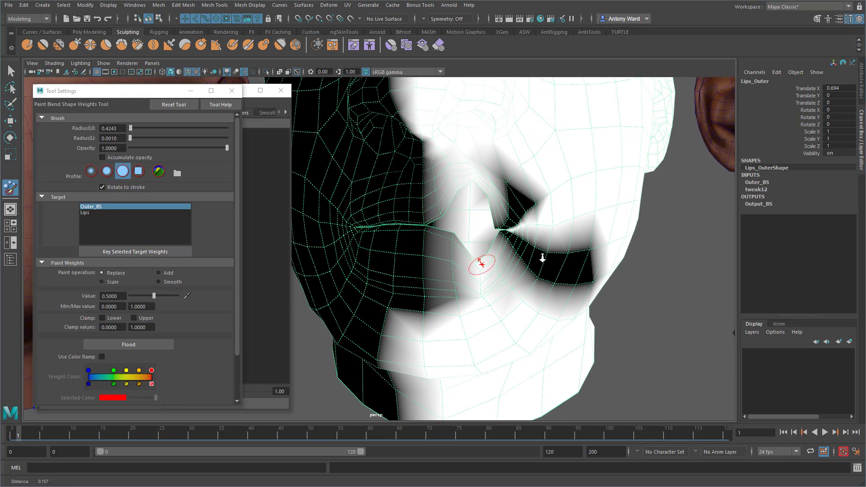
pyautogui.keyDown('alt'); pyautogui.moveTo(542, 258); pyautogui.dragTo(557, 255, button='right'); pyautogui.keyUp('alt')
pyautogui.keyDown('alt'); pyautogui.moveTo(558, 253); pyautogui.dragTo(541, 255); pyautogui.keyUp('alt')
pyautogui.moveTo(541, 255)
pyautogui.keyDown('alt'); pyautogui.mouseDown(button='right')
pyautogui.moveTo(553, 256)
pyautogui.moveTo(519, 255)
pyautogui.mouseUp(button='right'); pyautogui.keyUp('alt')
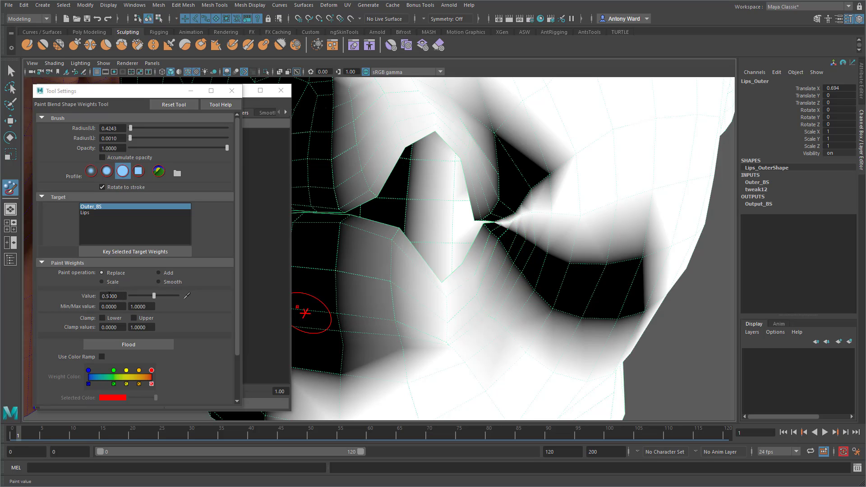
# - With Replace value 0.2 and a brush radius of about 0.27, paint the black weight areas above and below the mouth corner
pyautogui.moveTo(107, 296); pyautogui.dragTo(122, 297)
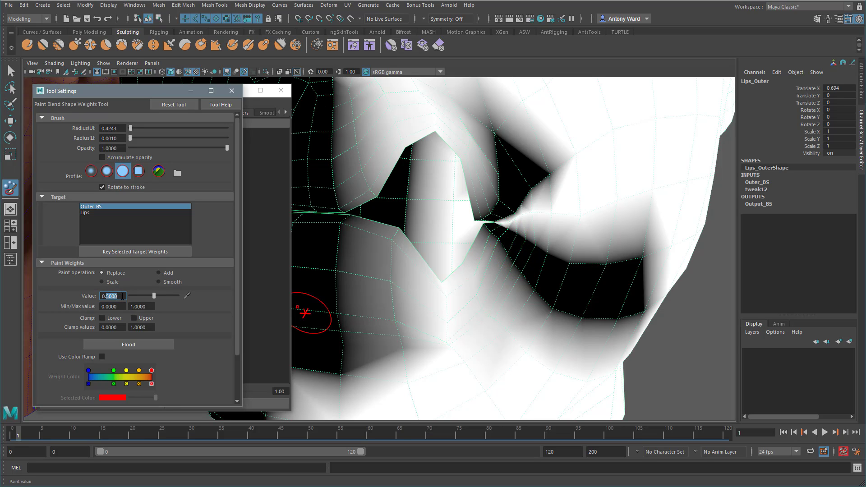
pyautogui.press('Return')
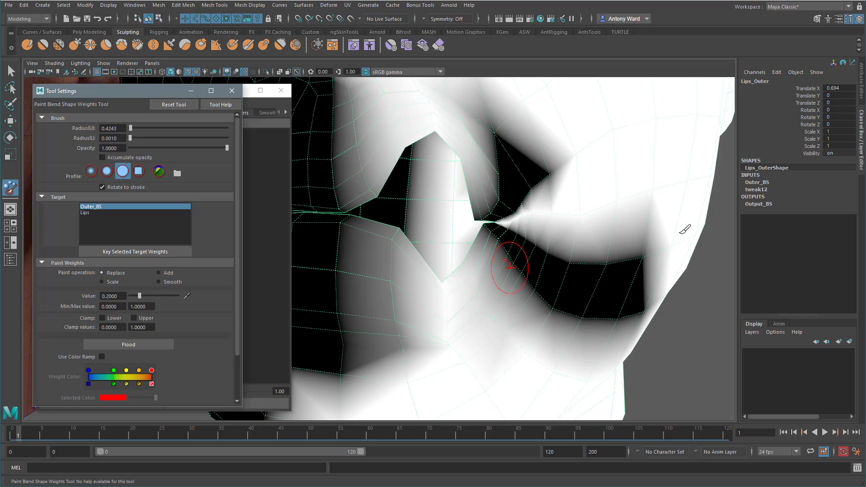
pyautogui.keyDown('alt'); pyautogui.moveTo(517, 253); pyautogui.dragTo(534, 250, button='right'); pyautogui.keyUp('alt')
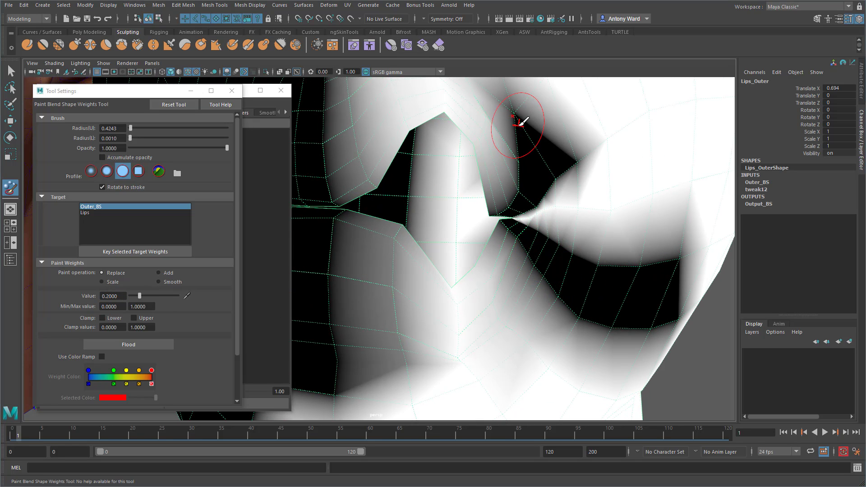
pyautogui.press('b')
pyautogui.moveTo(528, 148); pyautogui.dragTo(520, 147)
pyautogui.moveTo(518, 187)
pyautogui.mouseDown()
pyautogui.moveTo(500, 200)
pyautogui.moveTo(521, 115)
pyautogui.mouseUp()
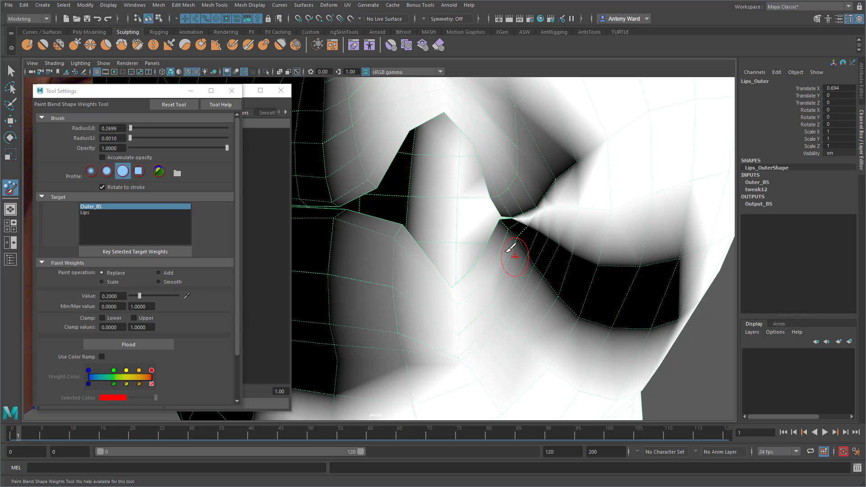
pyautogui.moveTo(508, 245)
pyautogui.mouseDown()
pyautogui.moveTo(504, 220)
pyautogui.moveTo(541, 268)
pyautogui.moveTo(616, 323)
pyautogui.moveTo(682, 319)
pyautogui.mouseUp()
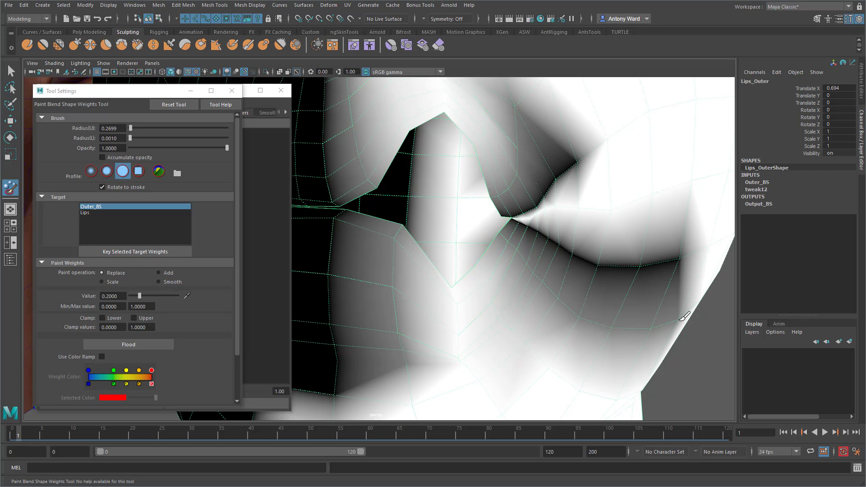
# - Reduce the brush radius to about 0.16 and paint 0.2 along the dark border from above the upper lip to the mouth corner
pyautogui.scroll(5, 545, 254)
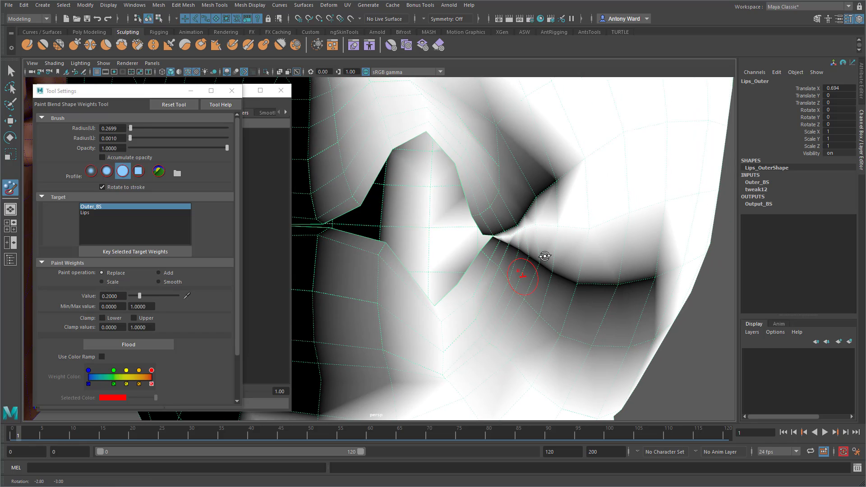
pyautogui.scroll(-5, 560, 256)
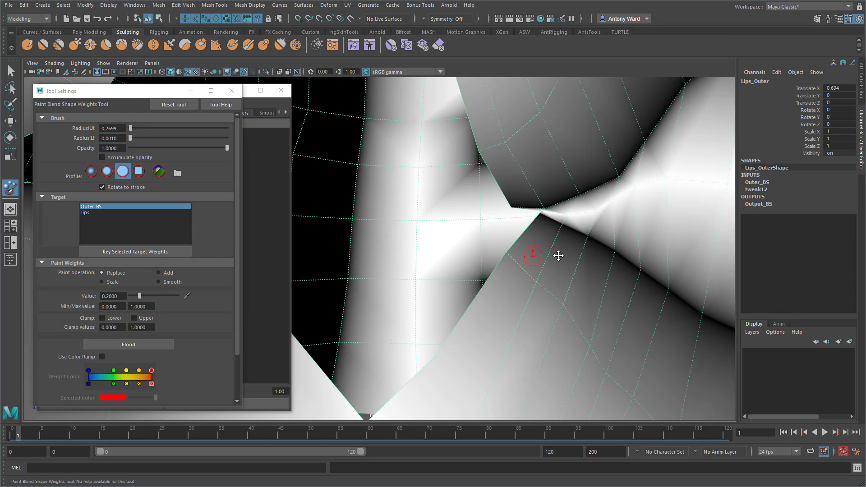
pyautogui.keyDown('alt'); pyautogui.moveTo(581, 277); pyautogui.dragTo(574, 274, button='right'); pyautogui.keyUp('alt')
pyautogui.keyDown('alt'); pyautogui.moveTo(528, 263); pyautogui.dragTo(540, 272, button='middle'); pyautogui.keyUp('alt')
pyautogui.keyDown('alt'); pyautogui.moveTo(535, 265); pyautogui.dragTo(540, 268, button='right'); pyautogui.keyUp('alt')
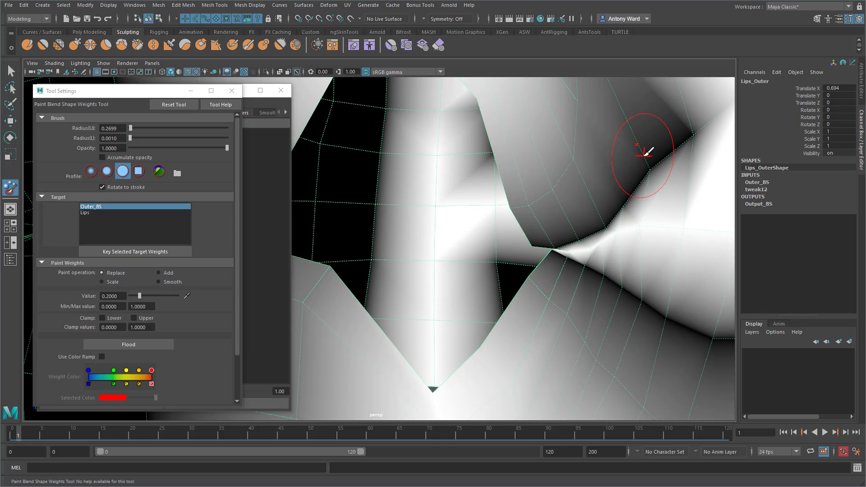
pyautogui.press('b')
pyautogui.moveTo(644, 155); pyautogui.dragTo(637, 154)
pyautogui.moveTo(690, 131)
pyautogui.mouseDown()
pyautogui.moveTo(593, 217)
pyautogui.moveTo(537, 229)
pyautogui.mouseUp()
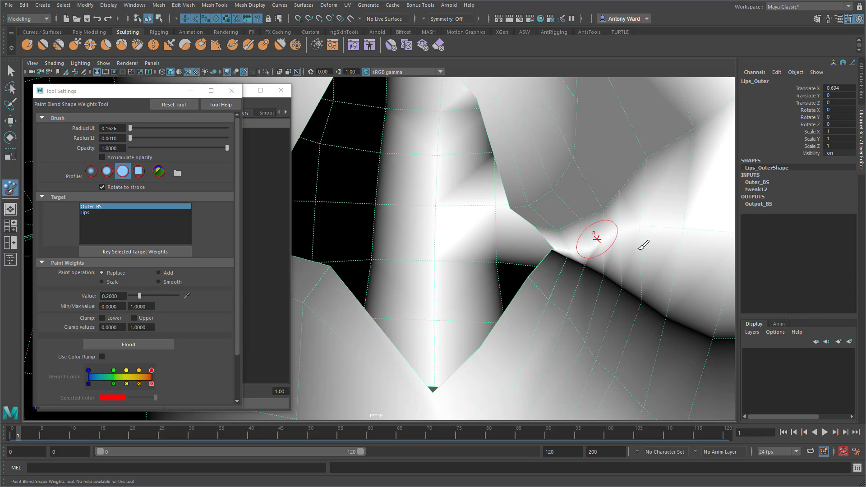
# - Set the paint value to 0.4 and paint the upper lip edge from the mouth corner upward
pyautogui.keyDown('alt'); pyautogui.moveTo(643, 241); pyautogui.dragTo(657, 253); pyautogui.keyUp('alt')
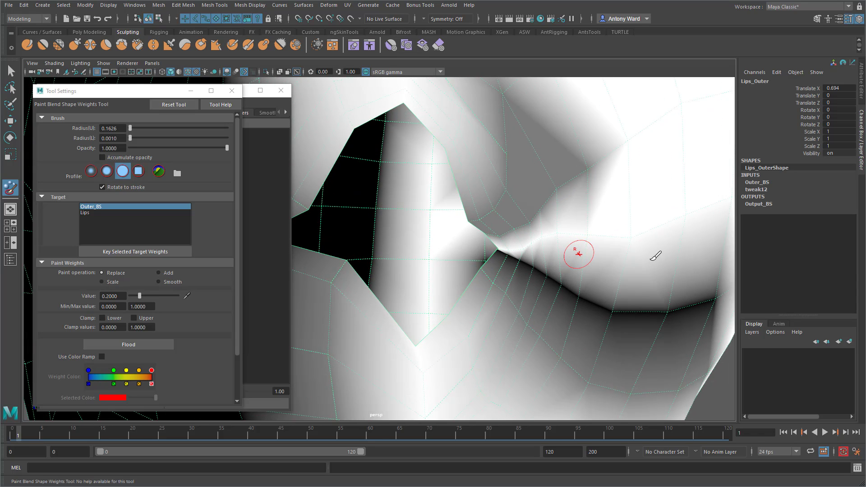
pyautogui.click(105, 297)
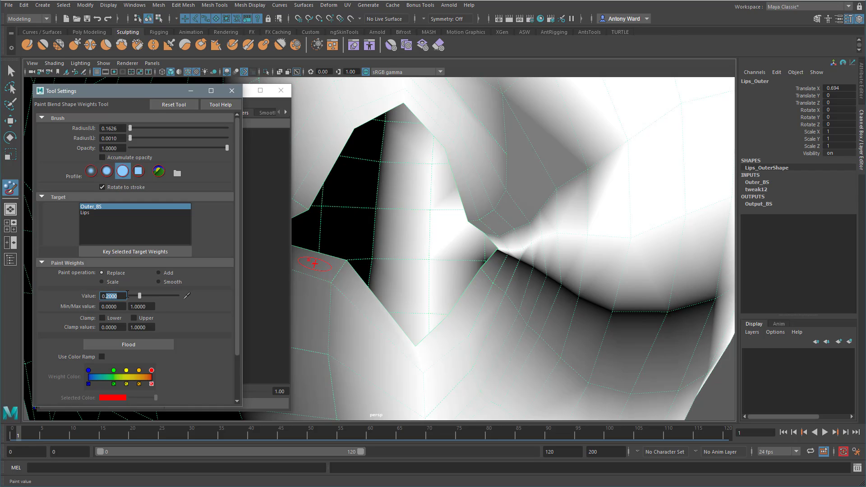
pyautogui.press('Return')
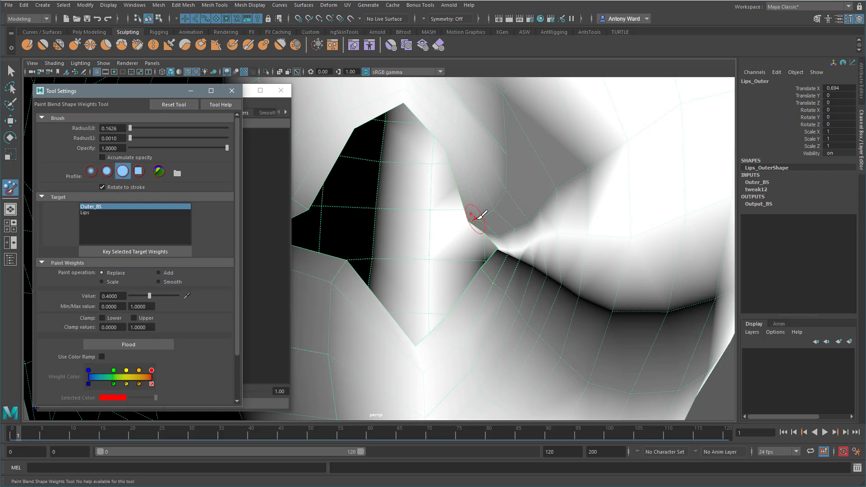
pyautogui.moveTo(474, 215)
pyautogui.mouseDown()
pyautogui.moveTo(506, 188)
pyautogui.moveTo(516, 147)
pyautogui.mouseUp()
pyautogui.moveTo(510, 101); pyautogui.dragTo(509, 96)
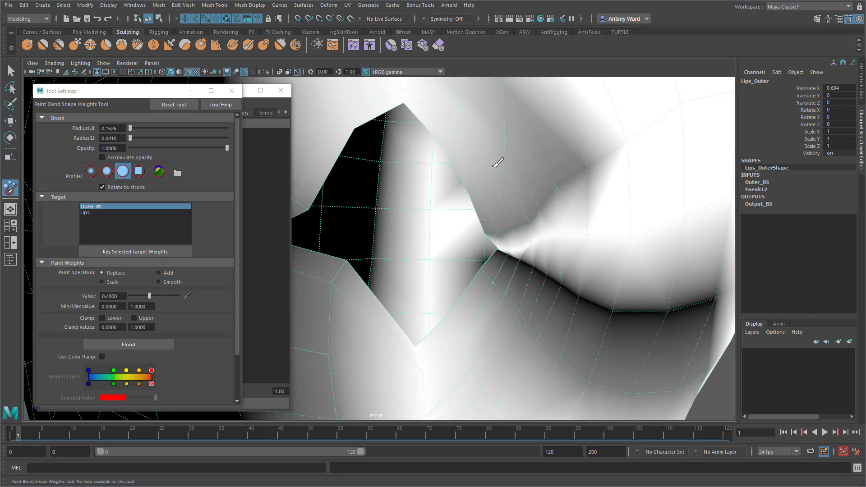
# - Examine the Outer_BS weight map and the underlying mesh around the mouth corner of Lips_Outer
pyautogui.scroll(-5, 614, 305)
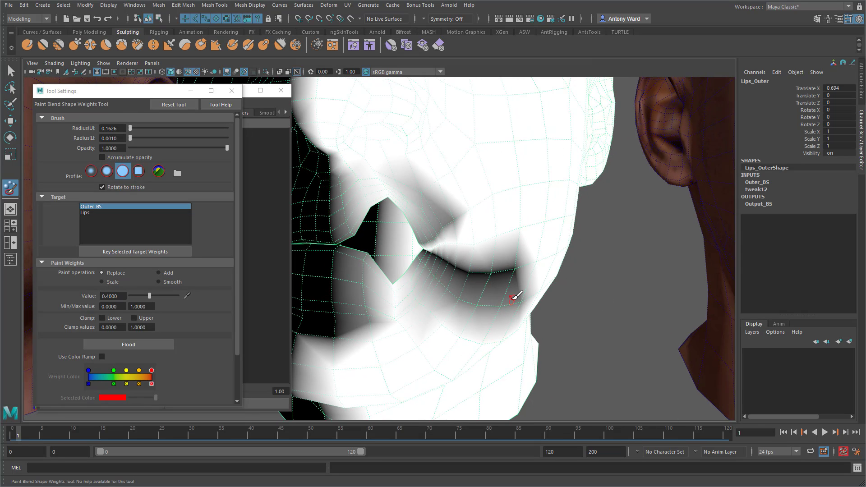
pyautogui.scroll(5, 518, 297)
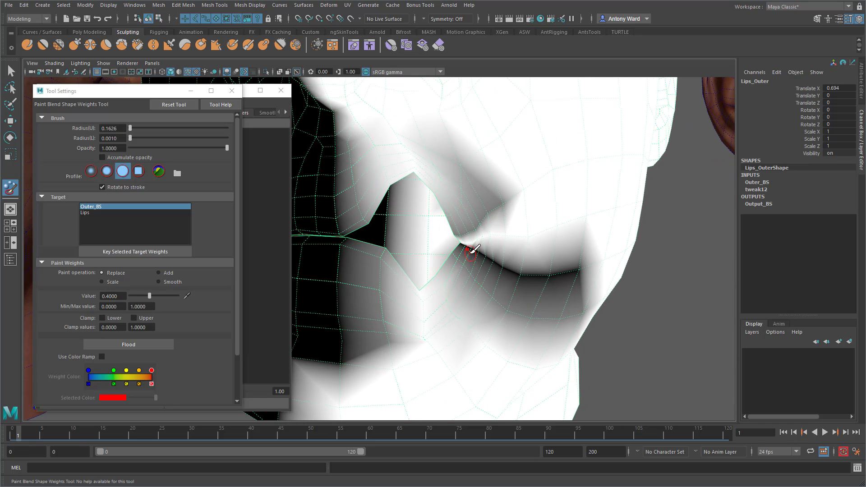
pyautogui.moveTo(474, 249); pyautogui.dragTo(458, 270)
pyautogui.scroll(4, 459, 271)
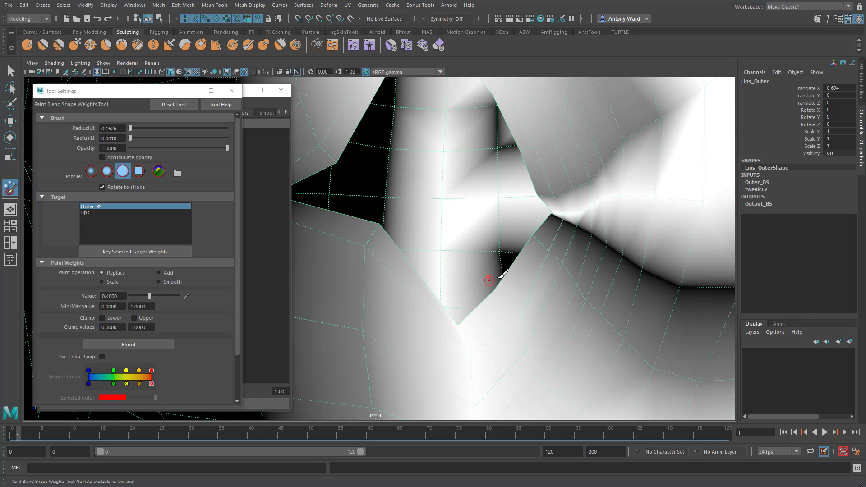
pyautogui.scroll(5, 502, 273)
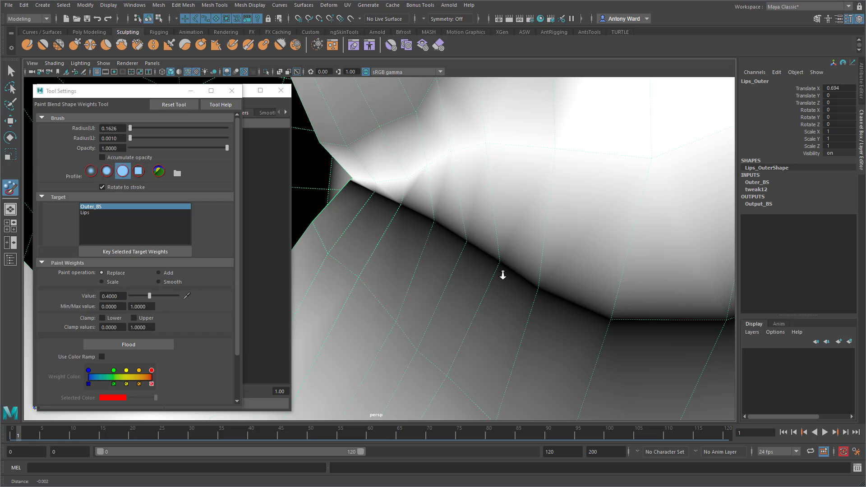
pyautogui.scroll(5, 503, 274)
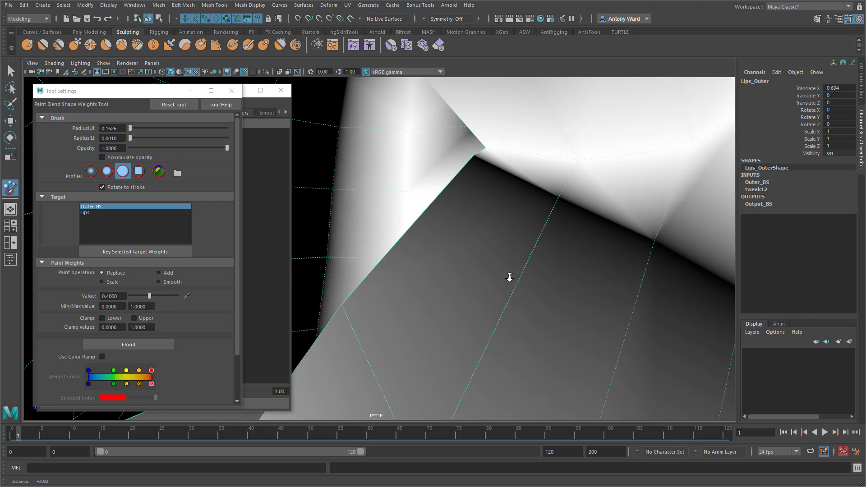
pyautogui.scroll(-6, 552, 272)
pyautogui.press('q')
pyautogui.press('w')
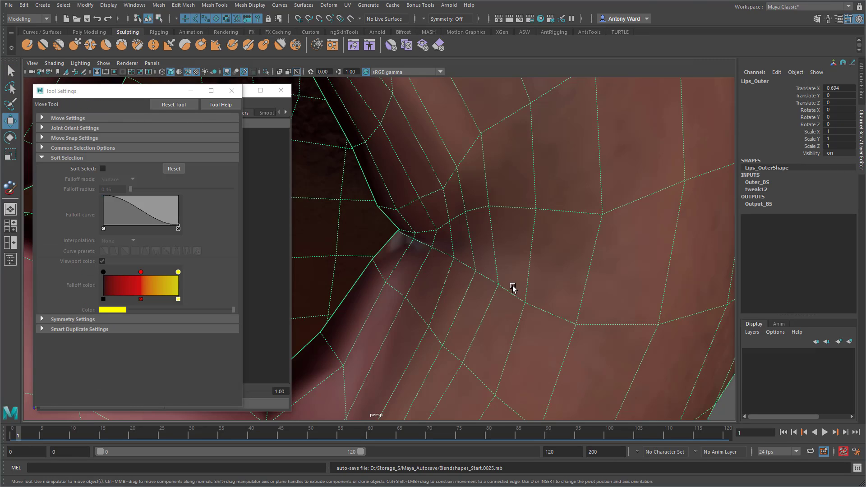
pyautogui.scroll(-3, 513, 287)
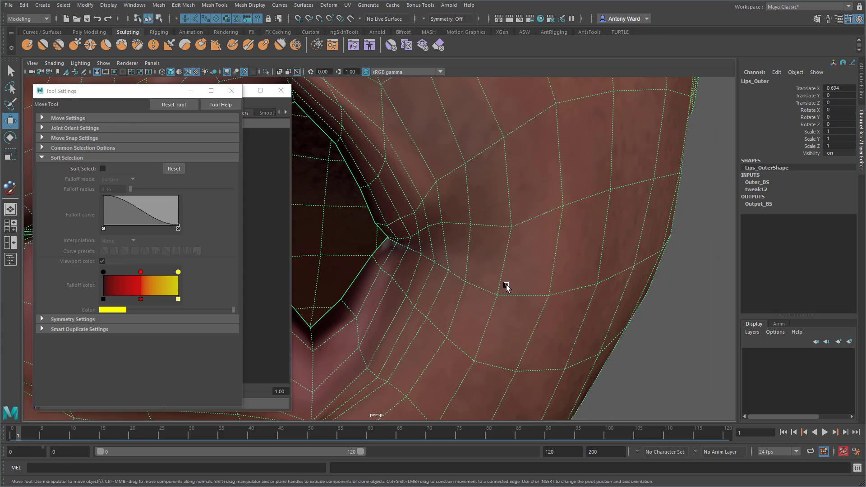
# - Return to blend shape weight painting and paint 0.4 across the dark band below the mouth corner crease toward the cheek
pyautogui.press('y')
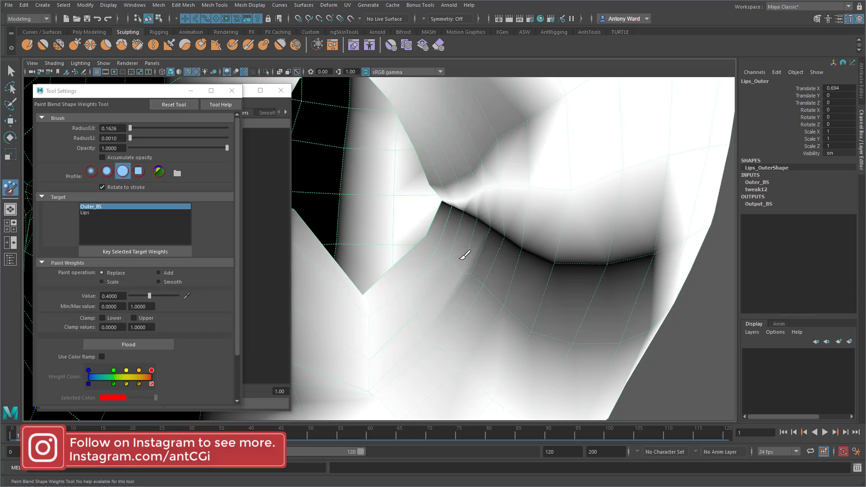
pyautogui.moveTo(462, 258)
pyautogui.mouseDown()
pyautogui.moveTo(547, 333)
pyautogui.moveTo(631, 332)
pyautogui.mouseUp()
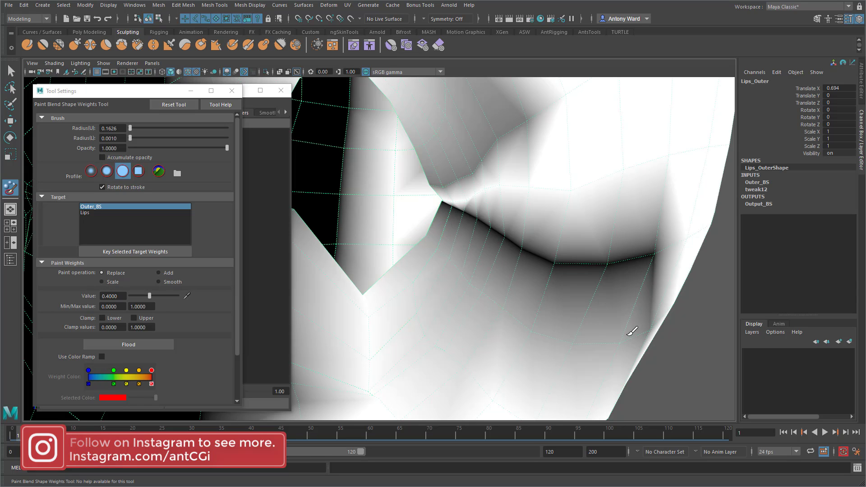
pyautogui.keyDown('alt'); pyautogui.moveTo(484, 261); pyautogui.dragTo(496, 261, button='right'); pyautogui.keyUp('alt')
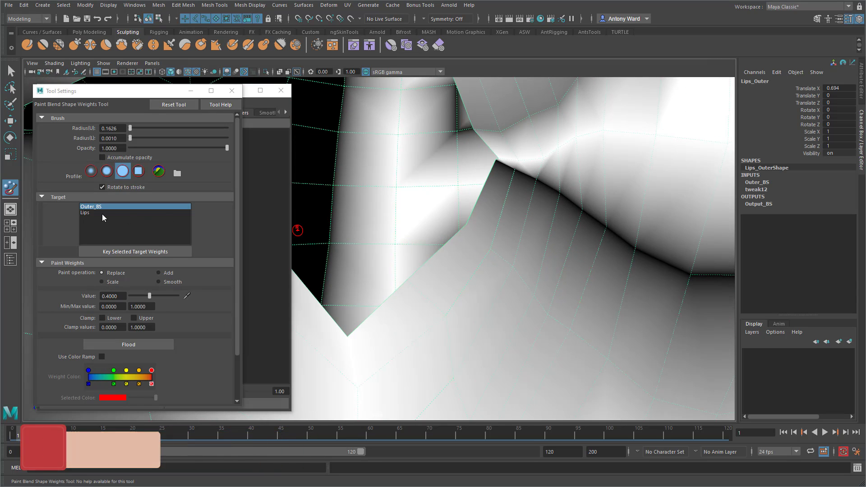
# - Set the paint value to 0.2, shrink the brush radius to about 0.03, and paint the first dark vertices beside the mouth corner
pyautogui.doubleClick(123, 296)
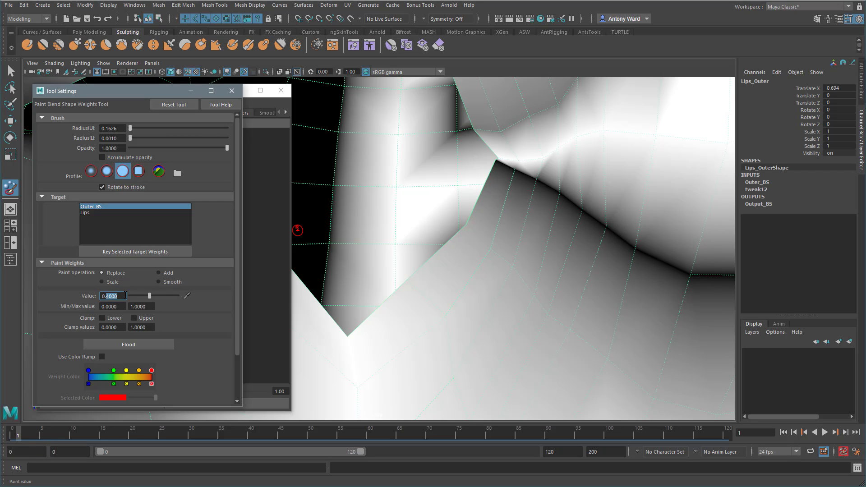
pyautogui.write('2')
pyautogui.press('Return')
pyautogui.keyDown('alt'); pyautogui.moveTo(480, 228); pyautogui.dragTo(491, 226, button='right'); pyautogui.keyUp('alt')
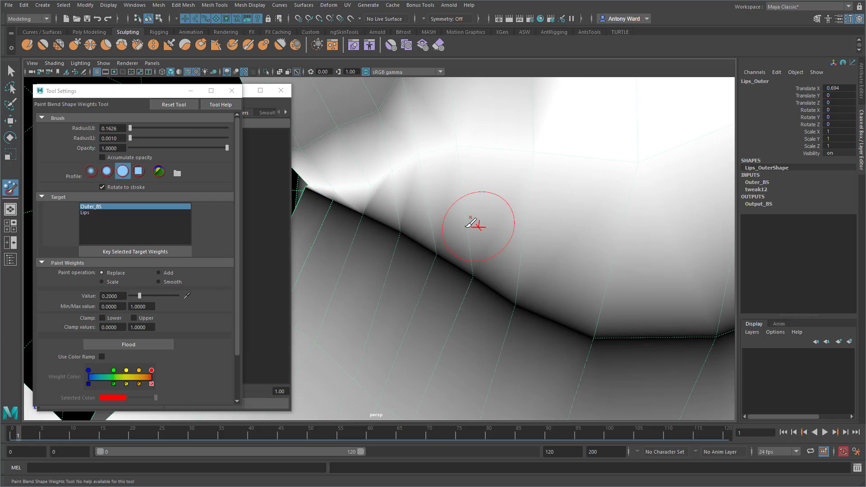
pyautogui.keyDown('alt'); pyautogui.moveTo(455, 225); pyautogui.dragTo(472, 228, button='middle'); pyautogui.keyUp('alt')
pyautogui.keyDown('alt'); pyautogui.moveTo(466, 228); pyautogui.dragTo(547, 226, button='right'); pyautogui.keyUp('alt')
pyautogui.keyDown('alt'); pyautogui.moveTo(616, 220); pyautogui.dragTo(610, 221, button='middle'); pyautogui.keyUp('alt')
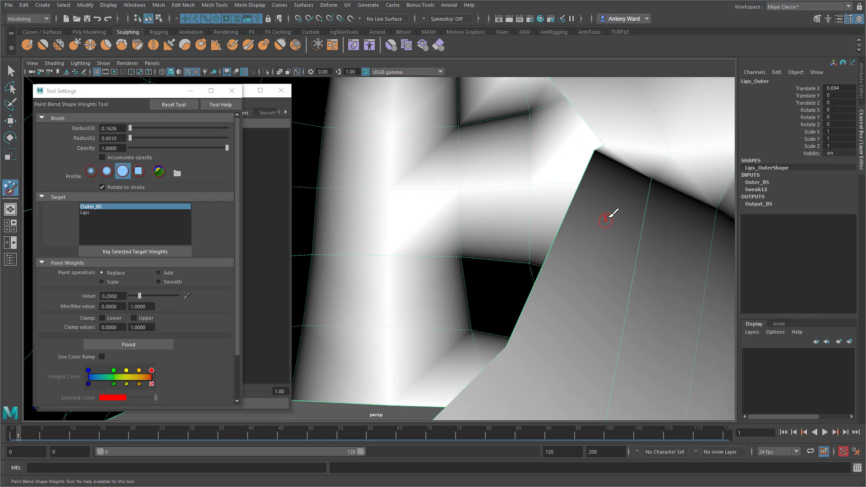
pyautogui.press('b')
pyautogui.moveTo(608, 211); pyautogui.dragTo(581, 209)
pyautogui.click(598, 157)
pyautogui.click(646, 187)
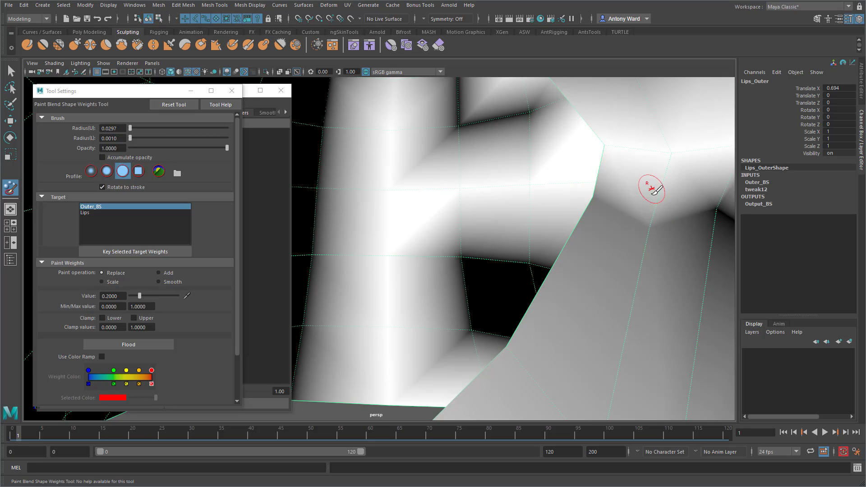
# - Paint 0.2 along the remaining dark crease from the mouth corner out to the cheek
pyautogui.keyDown('alt'); pyautogui.moveTo(683, 275); pyautogui.dragTo(678, 277, button='right'); pyautogui.keyUp('alt')
pyautogui.moveTo(522, 235); pyautogui.dragTo(661, 317)
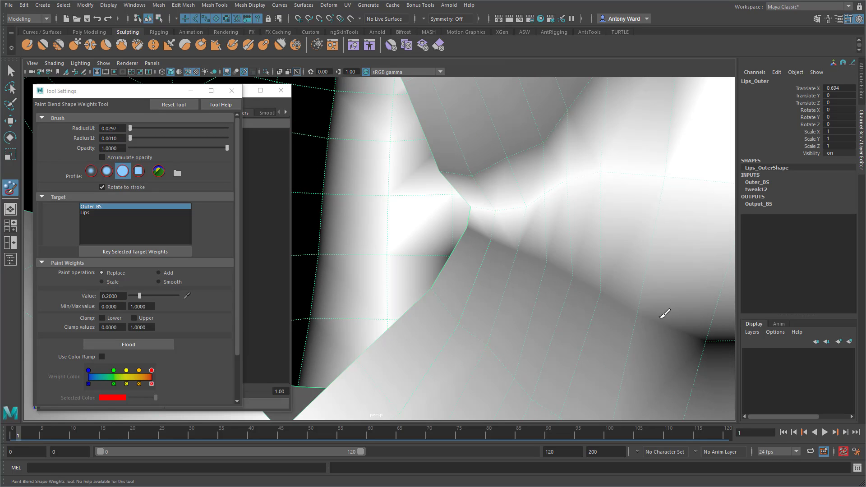
pyautogui.moveTo(711, 335); pyautogui.dragTo(708, 341)
pyautogui.keyDown('alt'); pyautogui.moveTo(631, 307); pyautogui.dragTo(623, 307, button='right'); pyautogui.keyUp('alt')
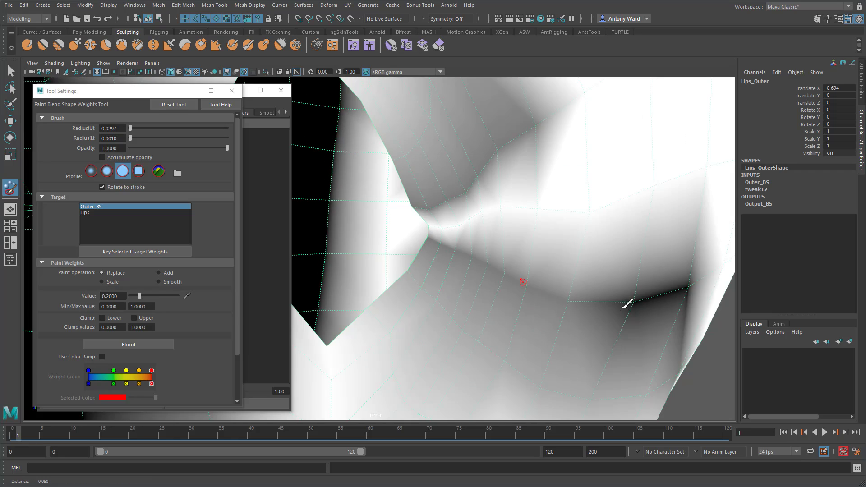
pyautogui.moveTo(634, 304); pyautogui.dragTo(690, 287)
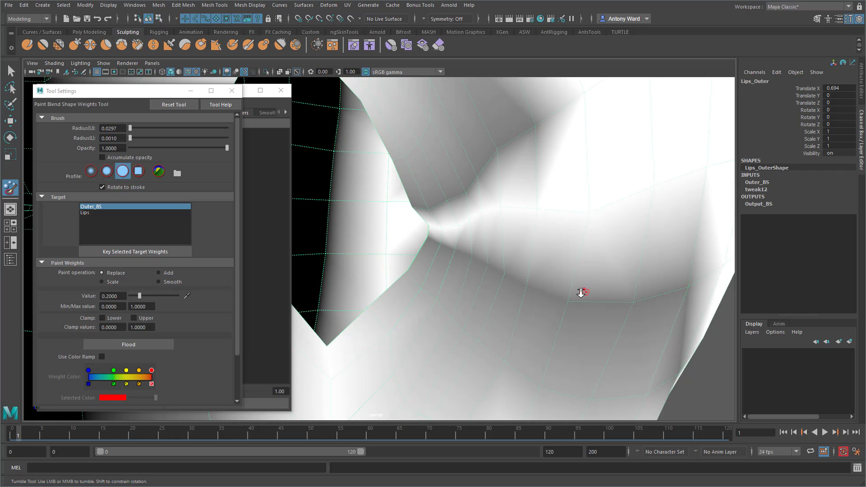
# - Close the tool settings and inspect the Outer_BS weights of single vertices along the upper lip edge in the Component Editor
pyautogui.moveTo(576, 290)
pyautogui.keyDown('alt'); pyautogui.mouseDown(button='right')
pyautogui.moveTo(498, 286)
pyautogui.moveTo(506, 275)
pyautogui.mouseUp(button='right'); pyautogui.keyUp('alt')
pyautogui.moveTo(545, 319)
pyautogui.keyDown('alt'); pyautogui.mouseDown(button='middle')
pyautogui.moveTo(547, 124)
pyautogui.moveTo(482, 239)
pyautogui.moveTo(488, 305)
pyautogui.moveTo(446, 253)
pyautogui.moveTo(522, 265)
pyautogui.mouseUp(button='middle'); pyautogui.keyUp('alt')
pyautogui.moveTo(522, 265)
pyautogui.keyDown('alt'); pyautogui.mouseDown(button='right')
pyautogui.moveTo(576, 263)
pyautogui.moveTo(555, 253)
pyautogui.moveTo(568, 259)
pyautogui.mouseUp(button='right'); pyautogui.keyUp('alt')
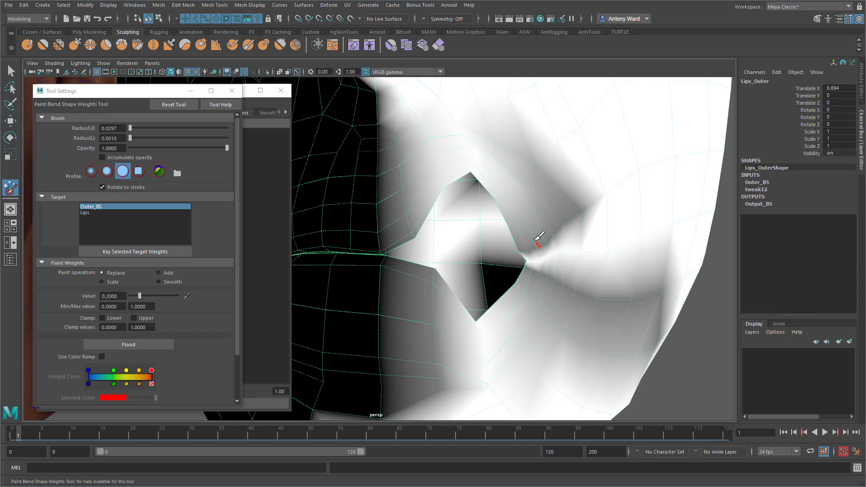
pyautogui.press('w')
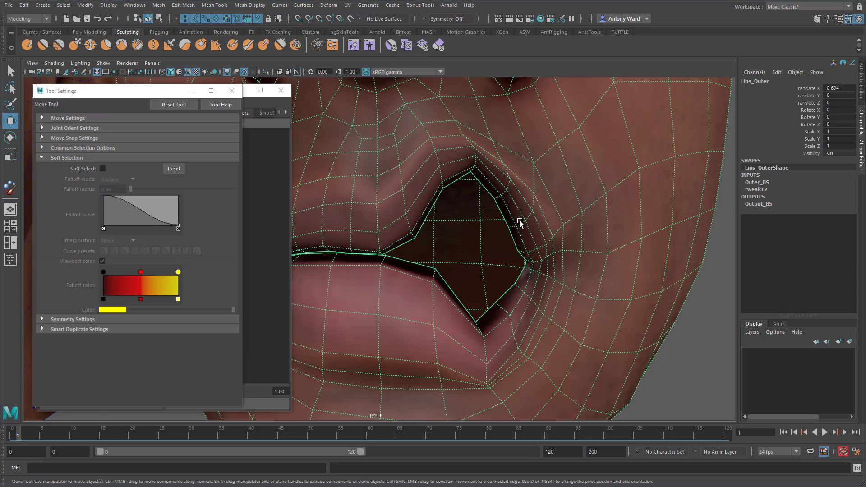
pyautogui.click(231, 91)
pyautogui.moveTo(590, 226); pyautogui.dragTo(536, 227, button='right')
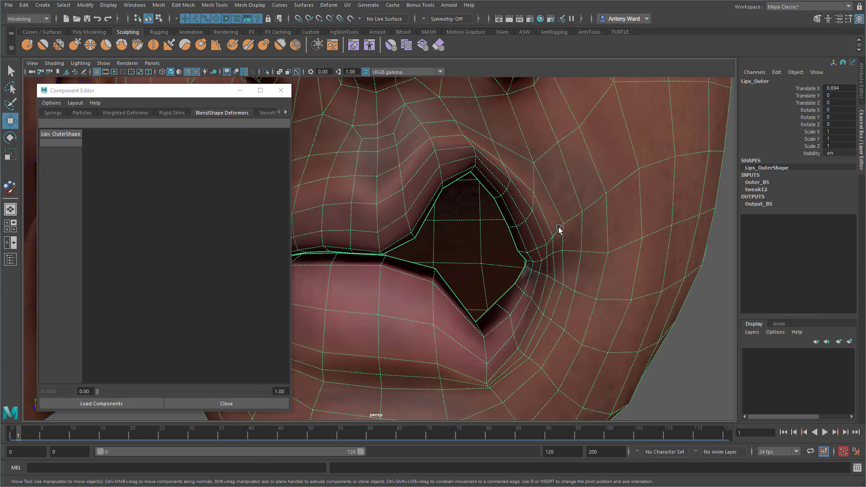
pyautogui.click(539, 248)
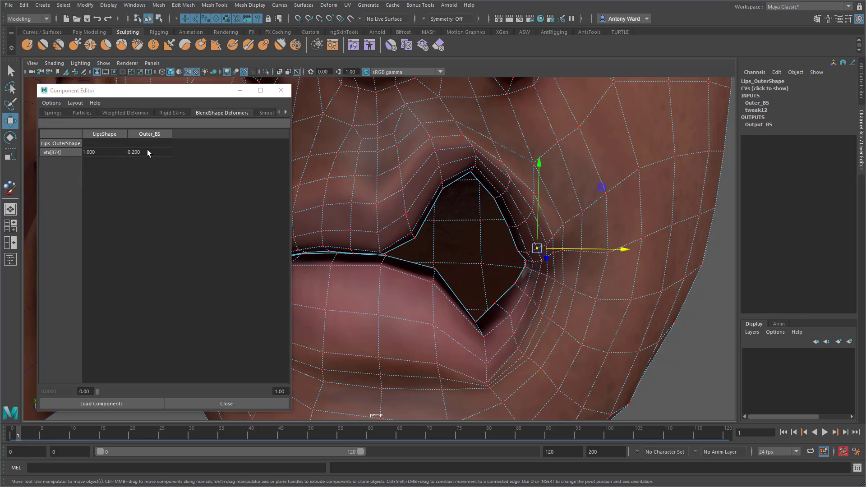
pyautogui.click(517, 225)
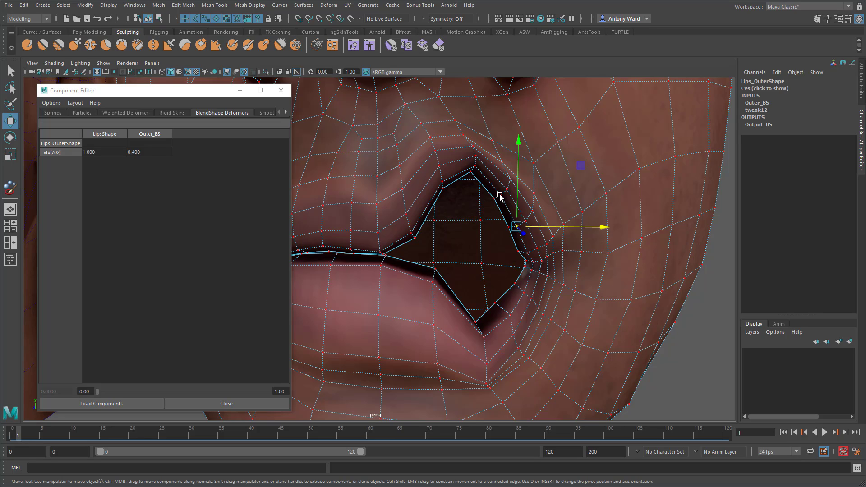
pyautogui.click(500, 196)
pyautogui.click(475, 165)
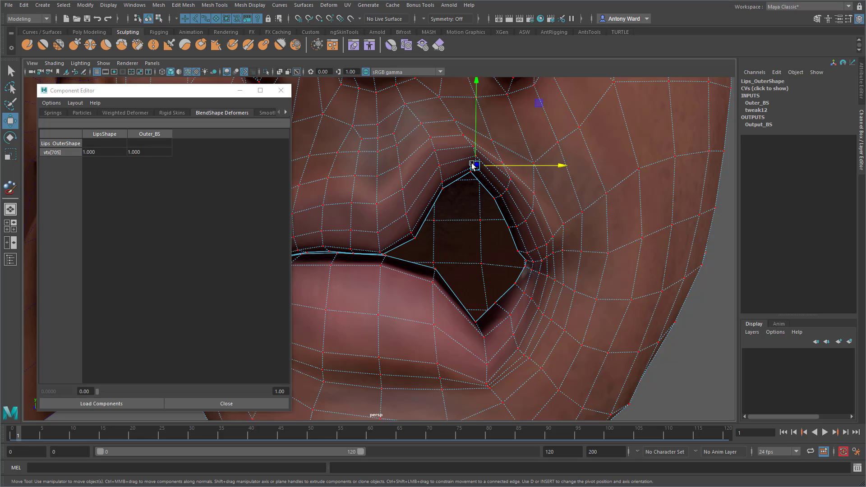
# - On Lips_Corner, select the vertex row running from the upper mouth corner across the cheek and set its LipsShape weights to 0.8
pyautogui.keyDown('alt'); pyautogui.moveTo(624, 270); pyautogui.dragTo(579, 260, button='right'); pyautogui.keyUp('alt')
pyautogui.keyDown('alt'); pyautogui.moveTo(579, 260); pyautogui.dragTo(436, 255, button='middle'); pyautogui.keyUp('alt')
pyautogui.keyDown('alt'); pyautogui.moveTo(436, 256); pyautogui.dragTo(479, 257, button='right'); pyautogui.keyUp('alt')
pyautogui.click(453, 210)
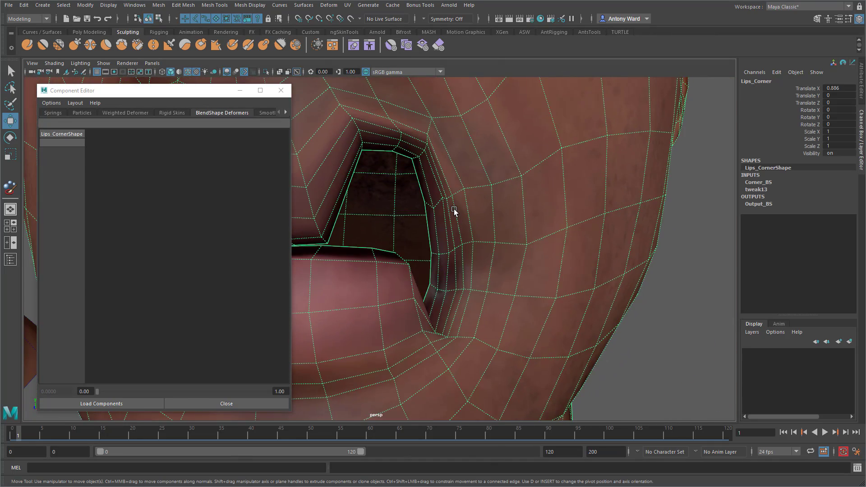
pyautogui.moveTo(453, 209); pyautogui.dragTo(424, 203, button='right')
pyautogui.moveTo(413, 180); pyautogui.dragTo(515, 213)
pyautogui.keyDown('shift'); pyautogui.click(521, 176); pyautogui.keyUp('shift')
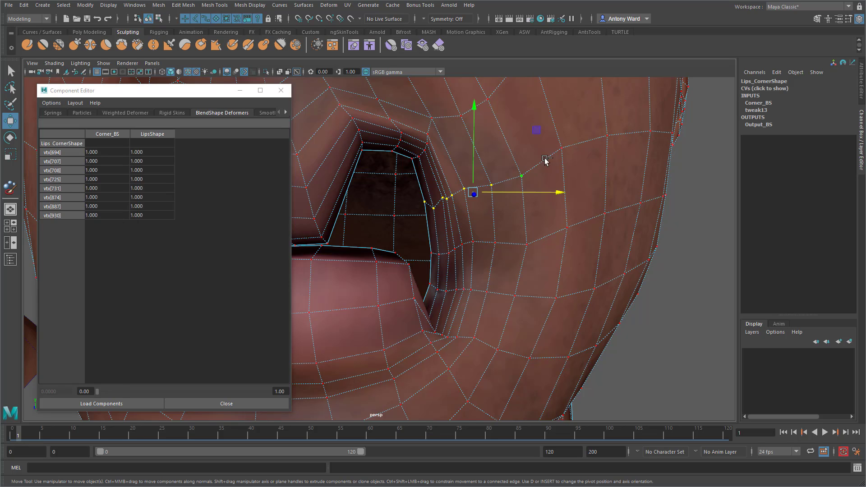
pyautogui.keyDown('shift'); pyautogui.click(561, 148); pyautogui.keyUp('shift')
pyautogui.moveTo(155, 152); pyautogui.dragTo(157, 226)
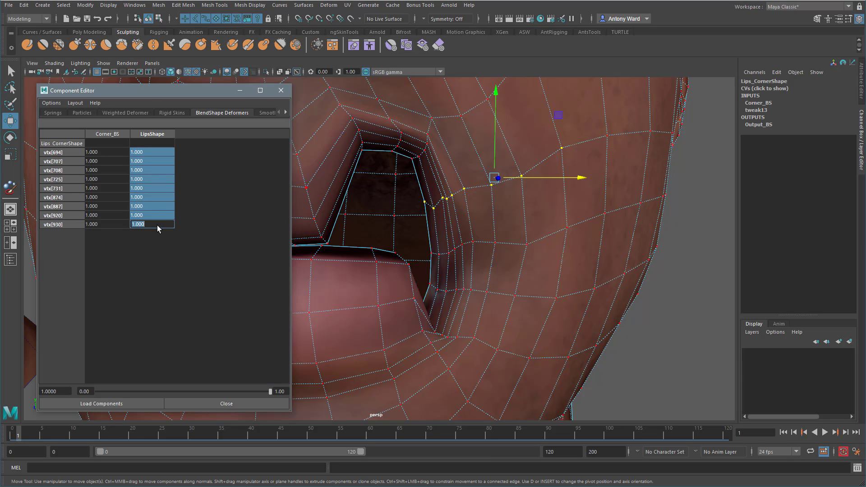
pyautogui.write('.8')
pyautogui.press('Return')
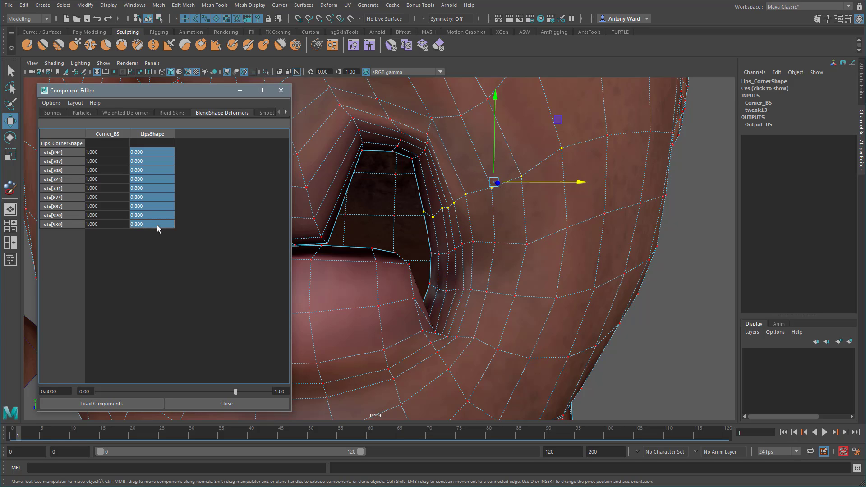
# - Select the adjacent vertex row at the outer end of the upper lip and set its LipsShape weights to 0.6
pyautogui.moveTo(441, 111); pyautogui.dragTo(409, 162)
pyautogui.moveTo(145, 155); pyautogui.dragTo(146, 197)
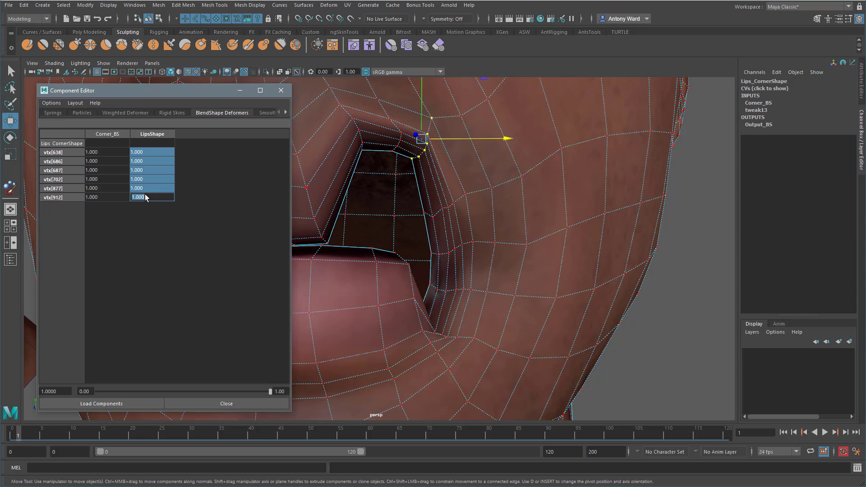
pyautogui.write('.6')
pyautogui.press('Return')
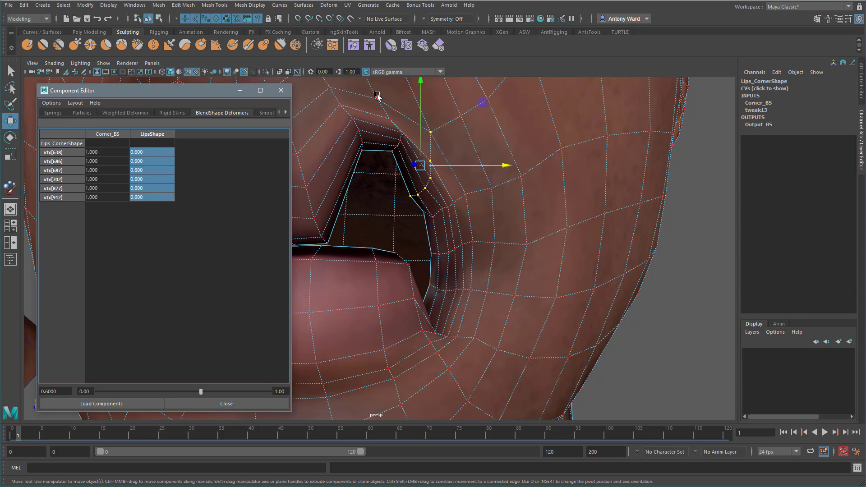
# - Set the LipsShape weights to 0.3 on the next upper lip vertex row toward the mouth's centre
pyautogui.moveTo(377, 96); pyautogui.dragTo(401, 162)
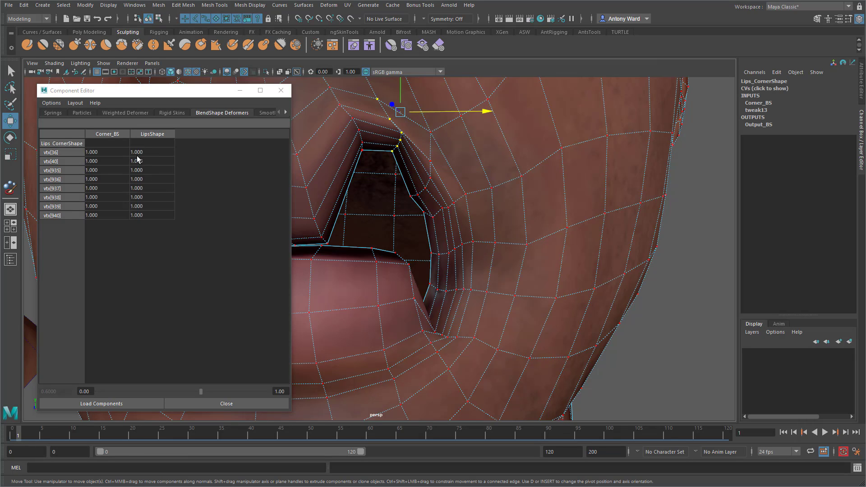
pyautogui.moveTo(137, 153); pyautogui.dragTo(150, 215)
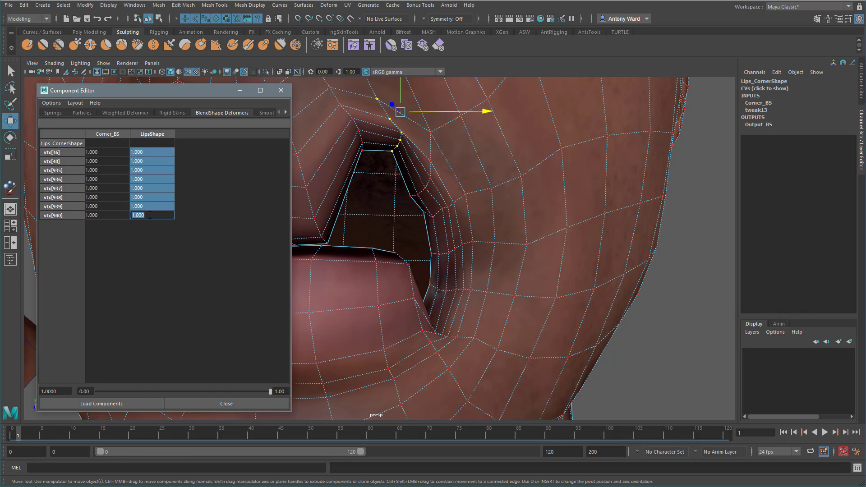
pyautogui.press('Return')
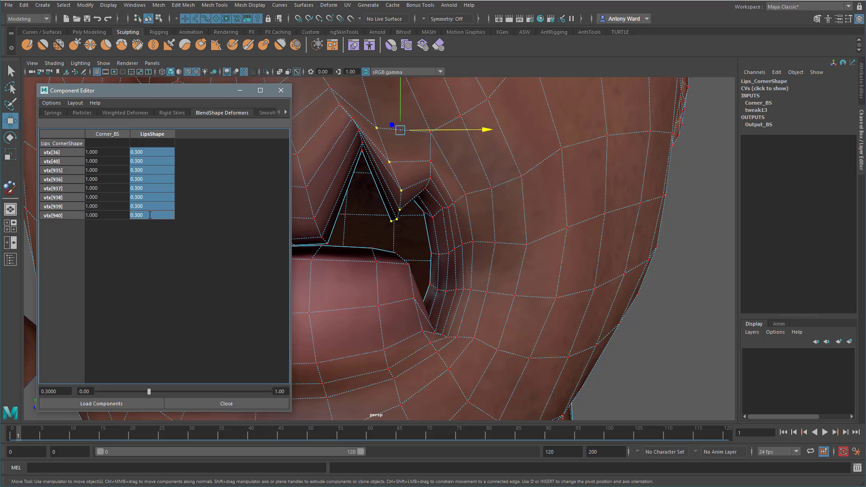
# - Select the vertex row at the peak of the raised upper lip and set its LipsShape weights to 0
pyautogui.keyDown('alt'); pyautogui.moveTo(368, 141); pyautogui.dragTo(372, 141); pyautogui.keyUp('alt')
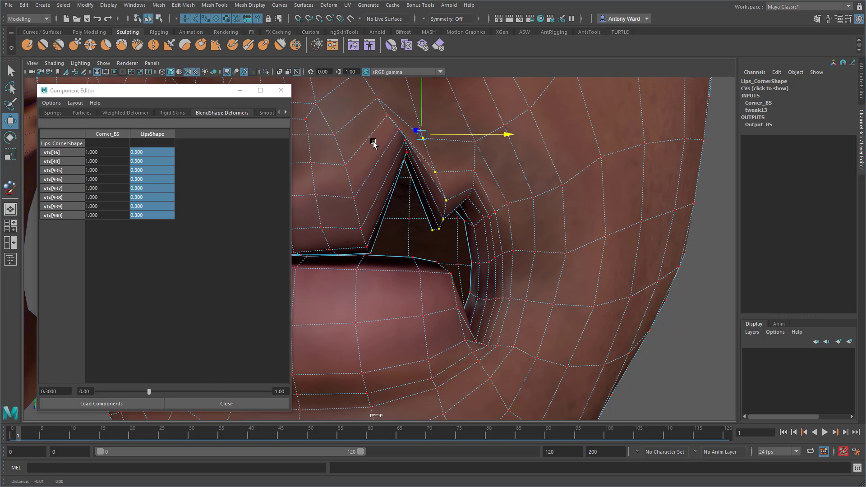
pyautogui.moveTo(369, 89); pyautogui.dragTo(403, 163)
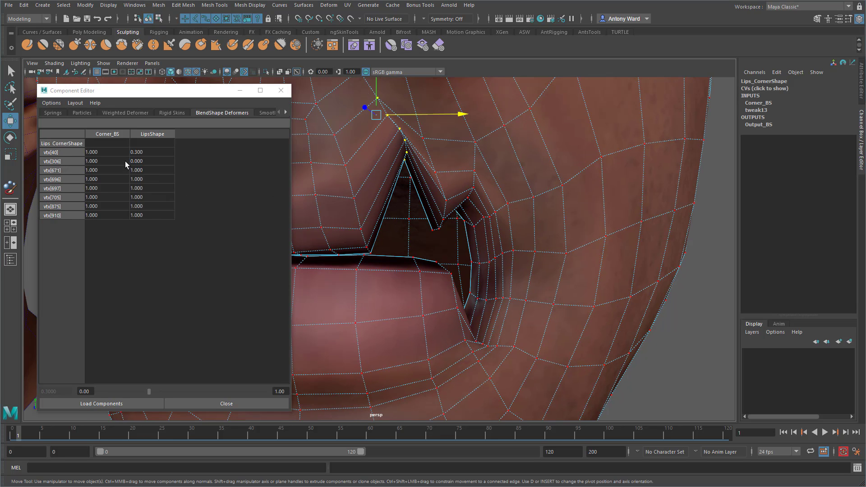
pyautogui.moveTo(138, 152); pyautogui.dragTo(150, 216)
pyautogui.write('0')
pyautogui.press('Return')
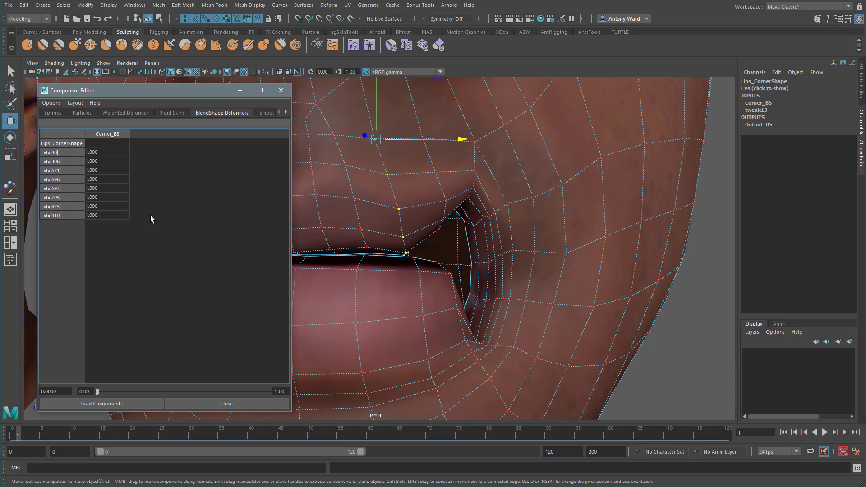
# - Inspect the blend shape weights of individual vertices around the lower mouth corner on Lips_Outer
pyautogui.keyDown('alt'); pyautogui.moveTo(482, 322); pyautogui.dragTo(536, 292); pyautogui.keyUp('alt')
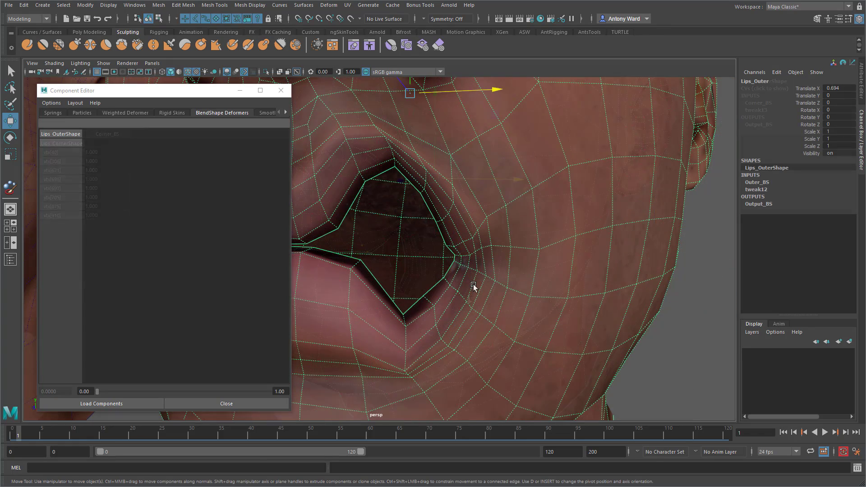
pyautogui.rightClick(473, 285)
pyautogui.click(430, 285)
pyautogui.click(468, 267)
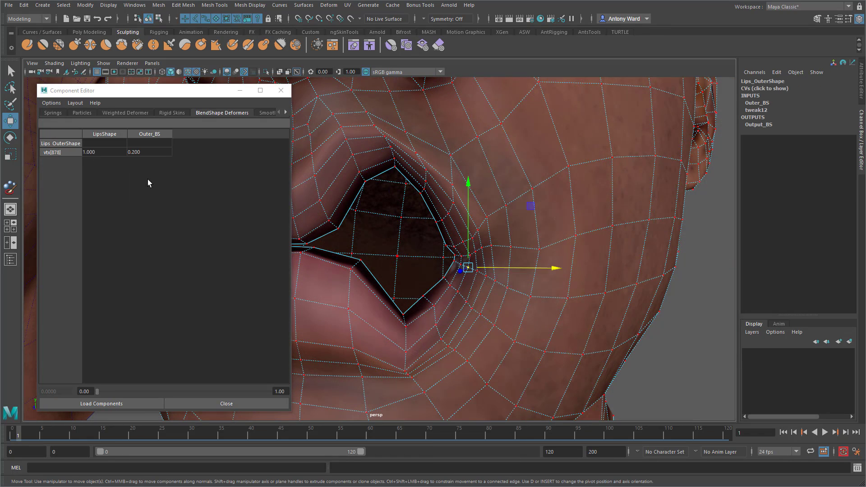
pyautogui.click(445, 285)
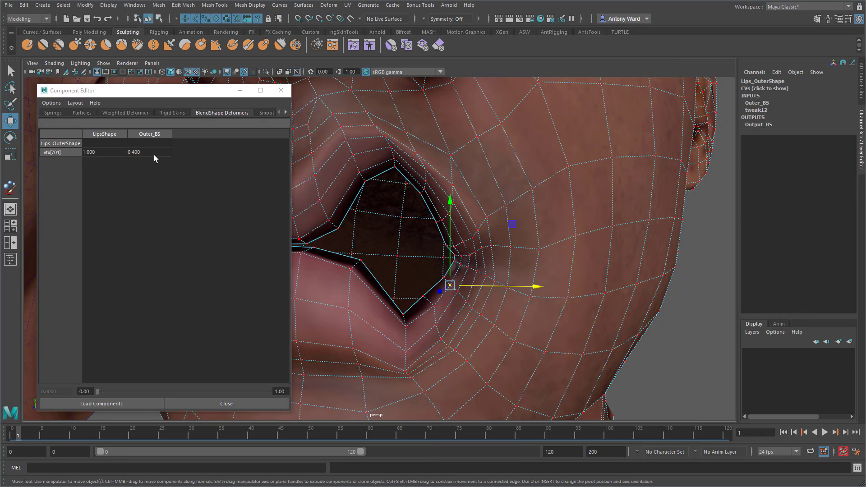
pyautogui.click(435, 307)
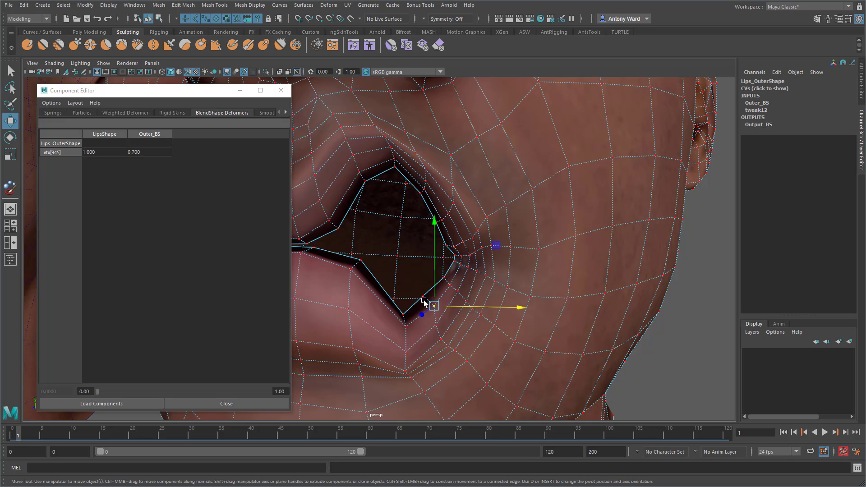
# - On Lips_Corner, select the vertex row running from the lower mouth corner across the cheek and set its LipsShape weights to 0.8
pyautogui.keyDown('alt'); pyautogui.moveTo(703, 323); pyautogui.dragTo(692, 326, button='middle'); pyautogui.keyUp('alt')
pyautogui.keyDown('alt'); pyautogui.moveTo(692, 326); pyautogui.dragTo(603, 326, button='right'); pyautogui.keyUp('alt')
pyautogui.keyDown('alt'); pyautogui.moveTo(603, 327); pyautogui.dragTo(507, 315, button='middle'); pyautogui.keyUp('alt')
pyautogui.keyDown('alt'); pyautogui.moveTo(506, 315); pyautogui.dragTo(564, 317, button='right'); pyautogui.keyUp('alt')
pyautogui.click(436, 239)
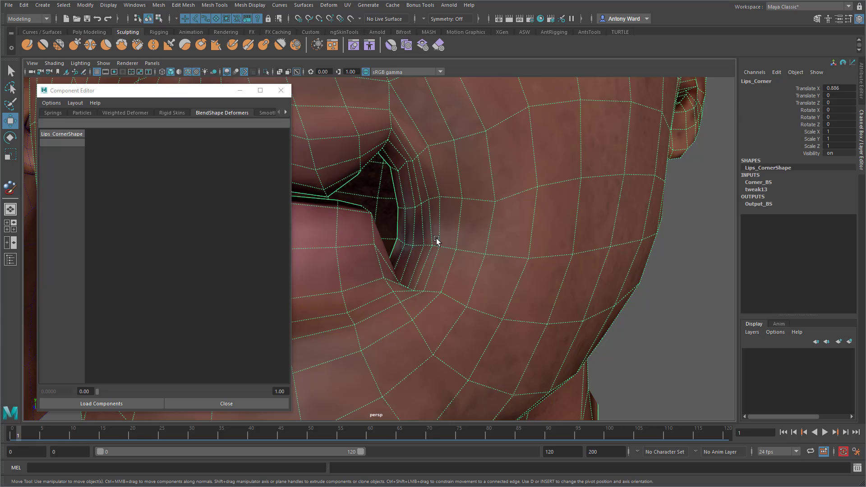
pyautogui.moveTo(430, 238); pyautogui.dragTo(406, 233, button='right')
pyautogui.moveTo(395, 230); pyautogui.dragTo(551, 268)
pyautogui.moveTo(153, 152); pyautogui.dragTo(156, 249)
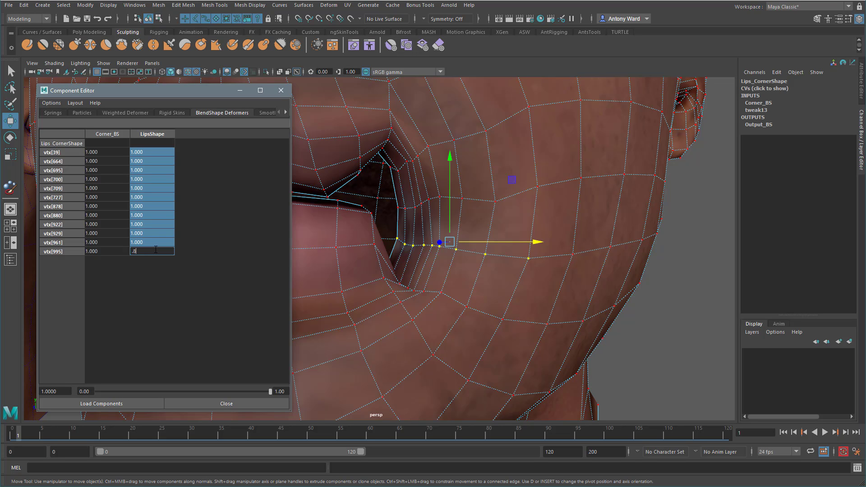
pyautogui.press('Return')
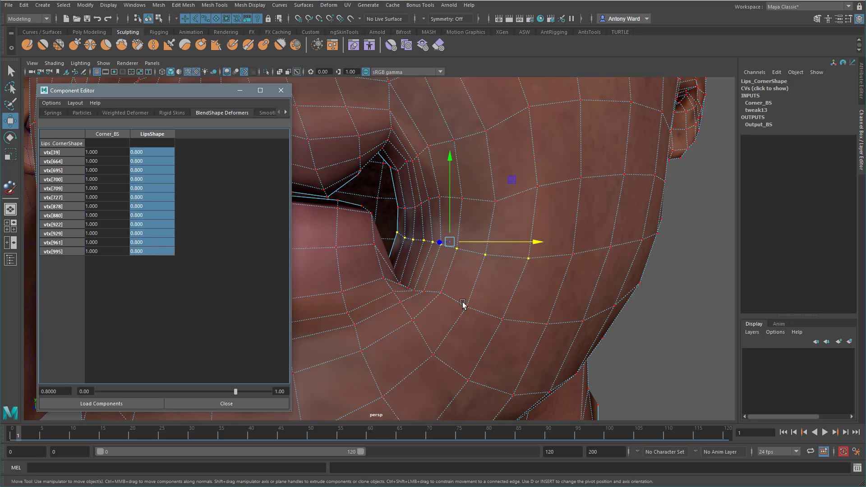
# - Select the vertex row below it, running from the lowest point of the corner opening across the cheek, and set its LipsShape weights to 0.6
pyautogui.keyDown('alt'); pyautogui.moveTo(406, 327); pyautogui.dragTo(440, 250); pyautogui.keyUp('alt')
pyautogui.keyDown('alt'); pyautogui.moveTo(453, 237); pyautogui.dragTo(437, 255, button='middle'); pyautogui.keyUp('alt')
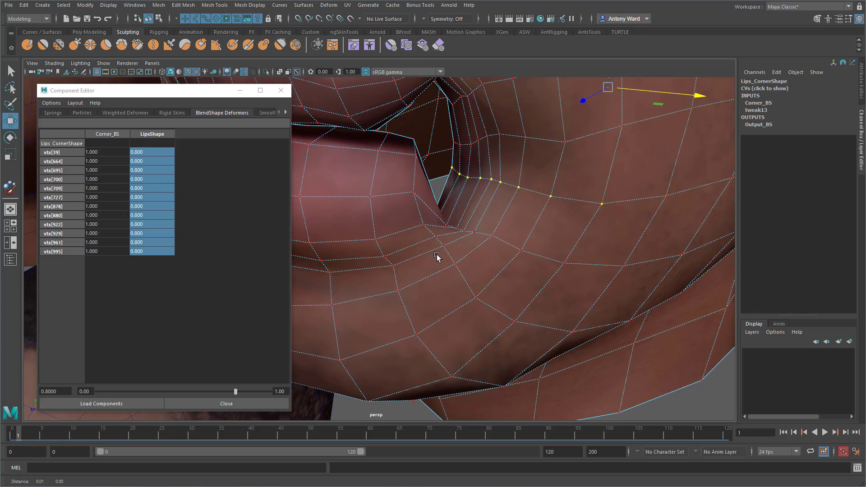
pyautogui.keyDown('alt'); pyautogui.moveTo(437, 255); pyautogui.dragTo(456, 260); pyautogui.keyUp('alt')
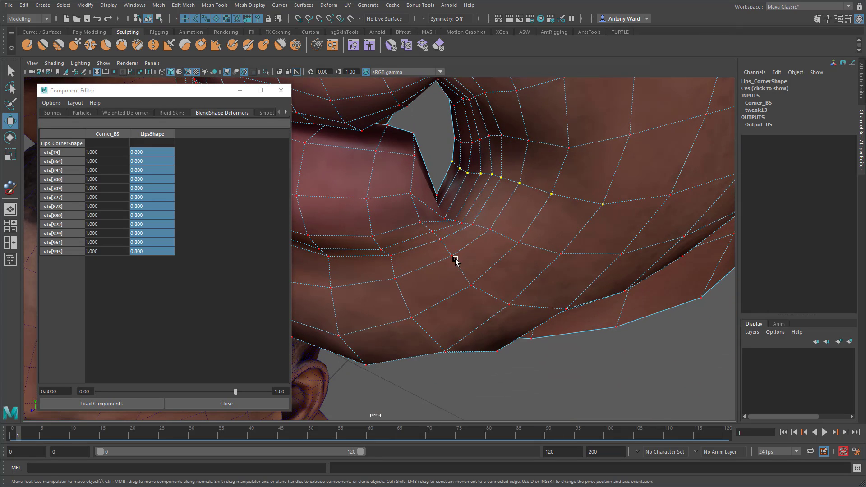
pyautogui.click(440, 195)
pyautogui.keyDown('shift'); pyautogui.doubleClick(557, 254); pyautogui.keyUp('shift')
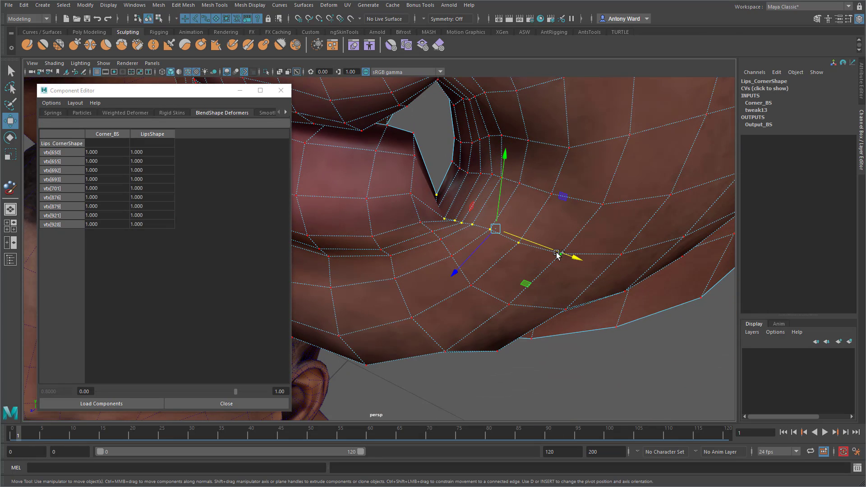
pyautogui.moveTo(150, 155); pyautogui.dragTo(152, 226)
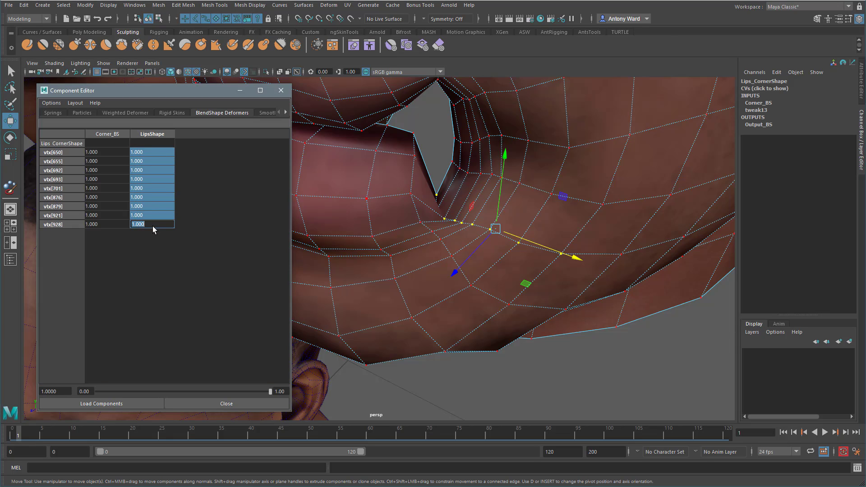
pyautogui.write('.6')
pyautogui.press('Return')
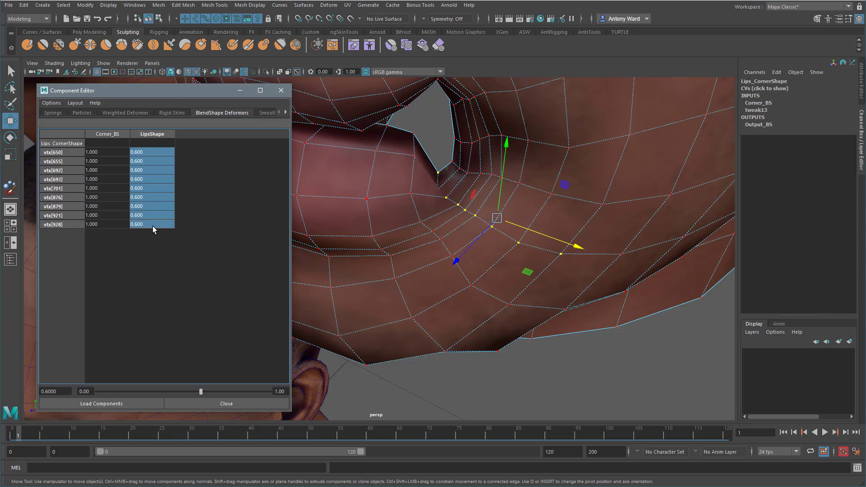
# - Select the next lower lip vertex row toward the mouth's centre, down to the chin, and set its LipsShape weights to 0.3
pyautogui.click(412, 136)
pyautogui.keyDown('shift'); pyautogui.doubleClick(458, 281); pyautogui.keyUp('shift')
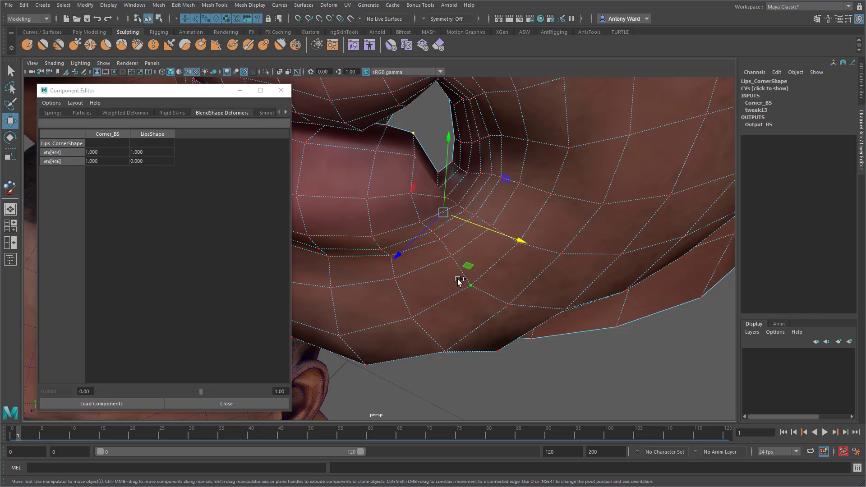
pyautogui.moveTo(158, 153); pyautogui.dragTo(161, 214)
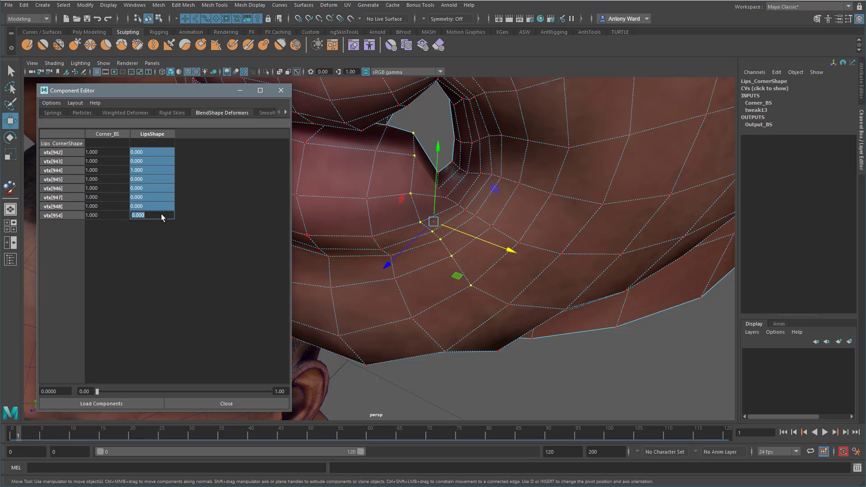
pyautogui.write('.3')
pyautogui.press('Return')
# - On the Lips_Output head, set the Lips_Corner, Lips_Outer and Lips_Middle weights of Output_BS to 0
pyautogui.scroll(-10, 524, 254)
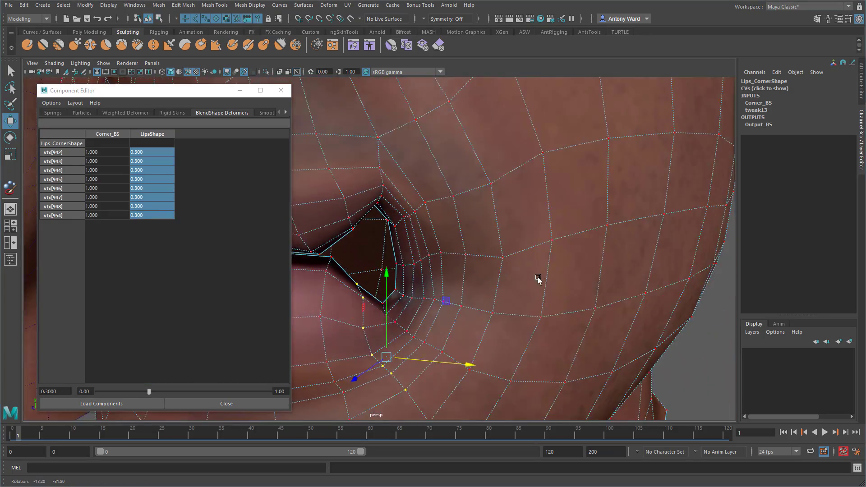
pyautogui.keyDown('alt'); pyautogui.moveTo(511, 263); pyautogui.dragTo(591, 290, button='middle'); pyautogui.keyUp('alt')
pyautogui.keyDown('alt'); pyautogui.moveTo(591, 290); pyautogui.dragTo(553, 293); pyautogui.keyUp('alt')
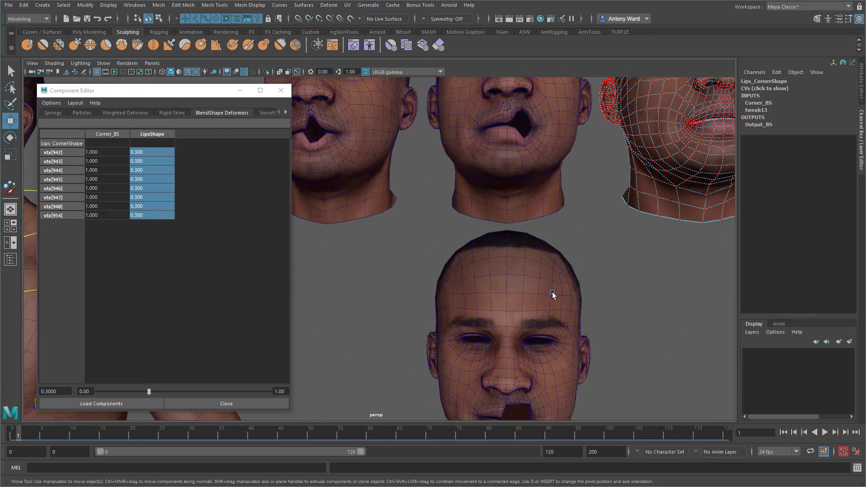
pyautogui.keyDown('alt'); pyautogui.moveTo(553, 294); pyautogui.dragTo(469, 187, button='middle'); pyautogui.keyUp('alt')
pyautogui.keyDown('alt'); pyautogui.moveTo(469, 187); pyautogui.dragTo(550, 192, button='right'); pyautogui.keyUp('alt')
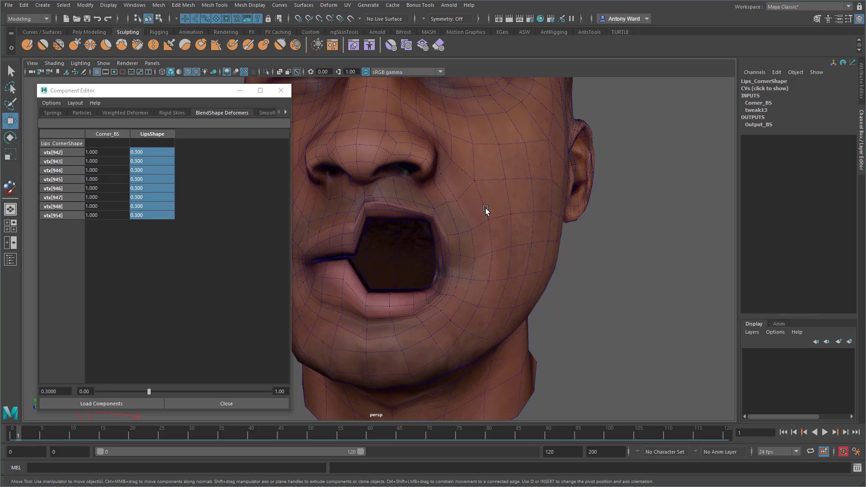
pyautogui.click(485, 233)
pyautogui.keyDown('alt'); pyautogui.moveTo(485, 233); pyautogui.dragTo(502, 237); pyautogui.keyUp('alt')
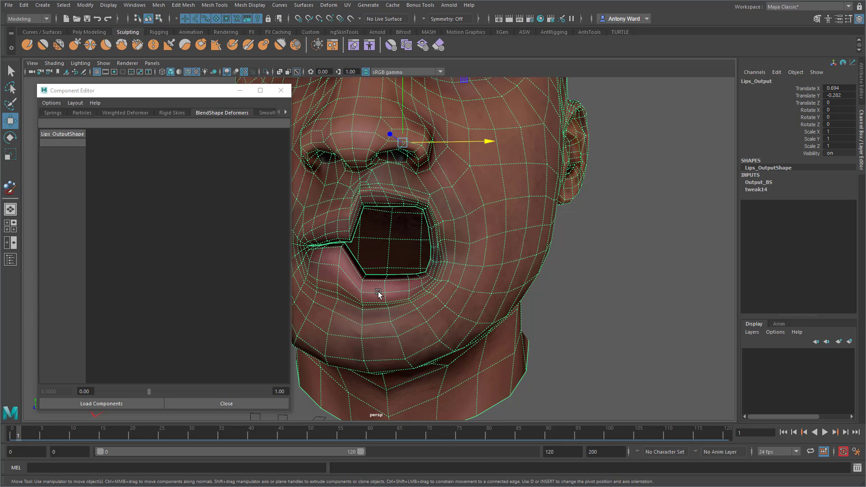
pyautogui.click(766, 183)
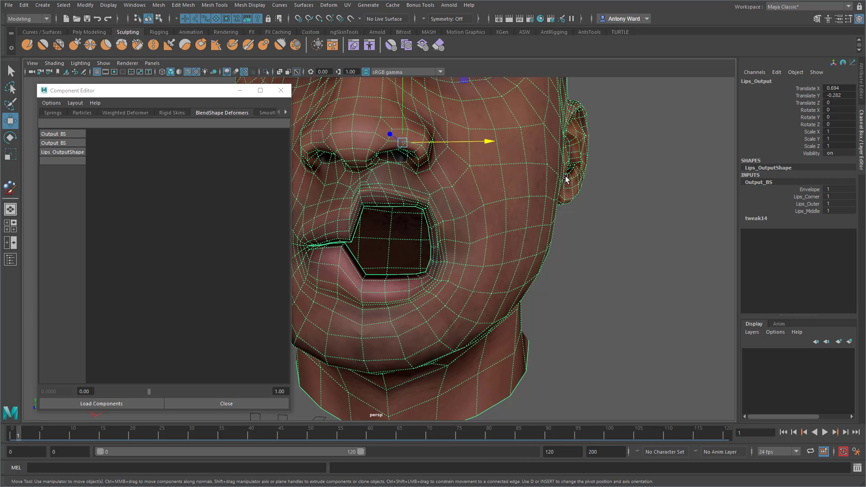
pyautogui.keyDown('alt'); pyautogui.moveTo(566, 177); pyautogui.dragTo(609, 186); pyautogui.keyUp('alt')
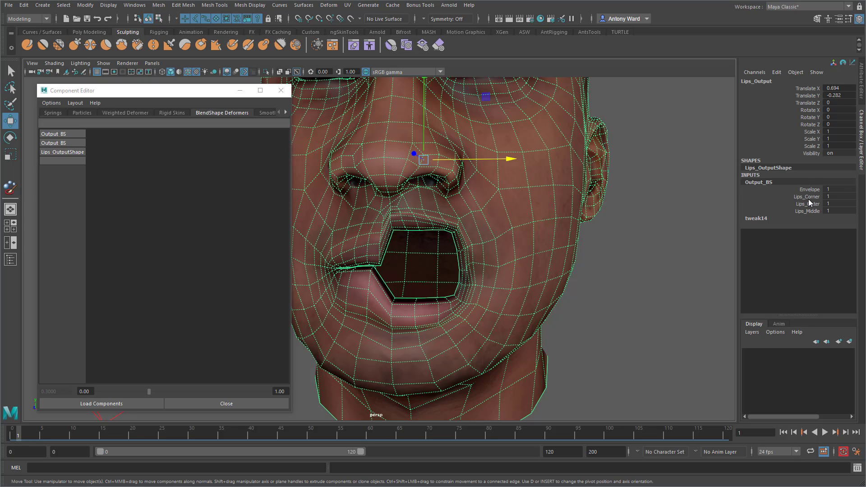
pyautogui.moveTo(808, 199); pyautogui.dragTo(810, 213)
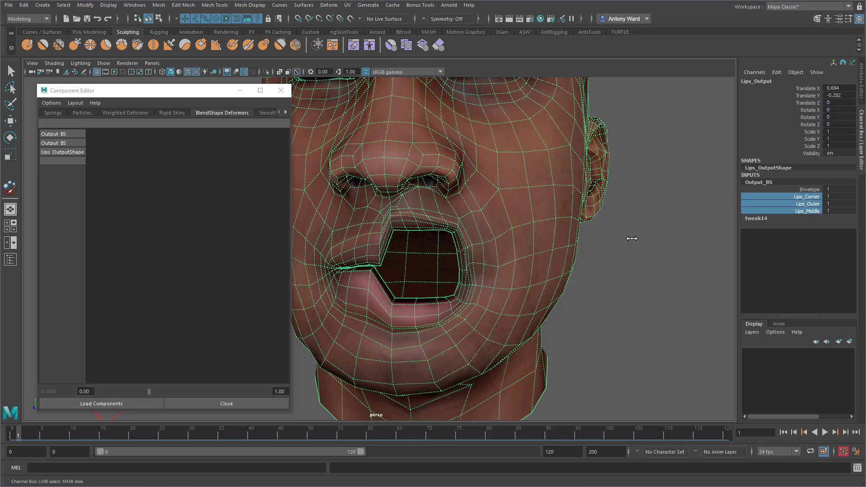
pyautogui.moveTo(631, 238); pyautogui.dragTo(449, 342, button='middle')
# - Preview the Lips_Corner, Lips_Outer and Lips_Middle weights one at a time on the output head
pyautogui.click(797, 200)
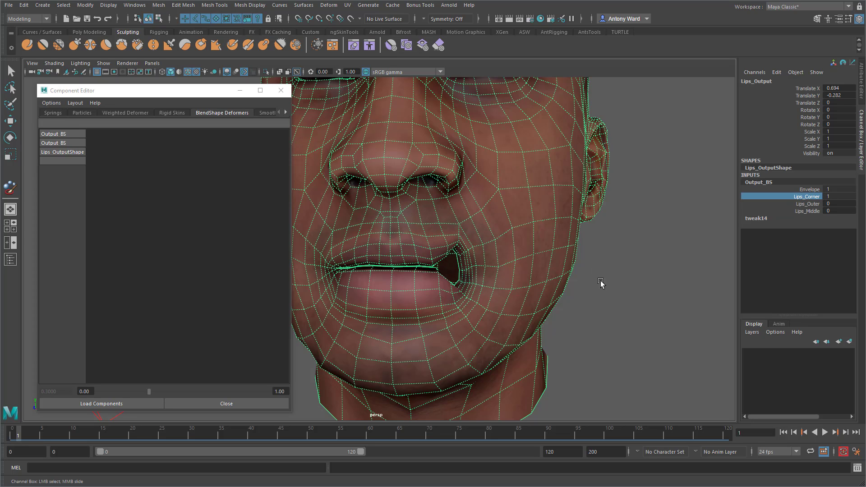
pyautogui.moveTo(601, 280)
pyautogui.mouseDown(button='middle')
pyautogui.moveTo(609, 280)
pyautogui.moveTo(587, 280)
pyautogui.mouseUp(button='middle')
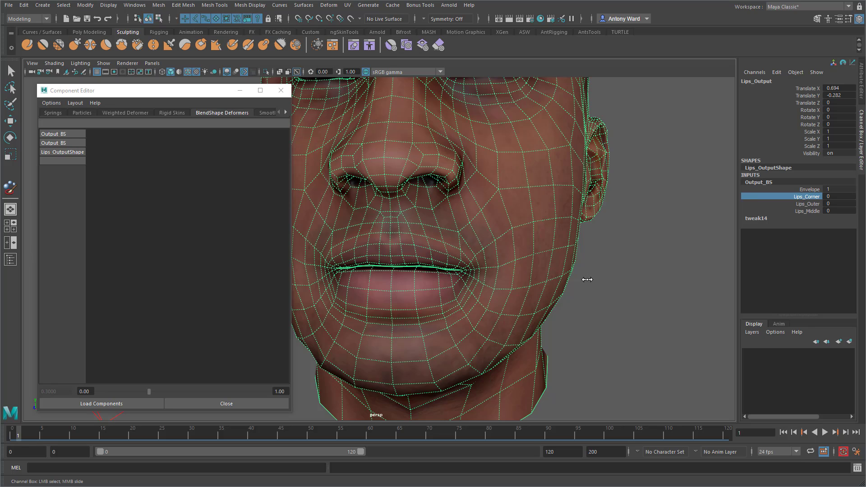
pyautogui.click(815, 204)
pyautogui.moveTo(633, 257)
pyautogui.mouseDown(button='middle')
pyautogui.moveTo(643, 255)
pyautogui.moveTo(625, 256)
pyautogui.moveTo(639, 254)
pyautogui.moveTo(633, 257)
pyautogui.mouseUp(button='middle')
pyautogui.click(803, 211)
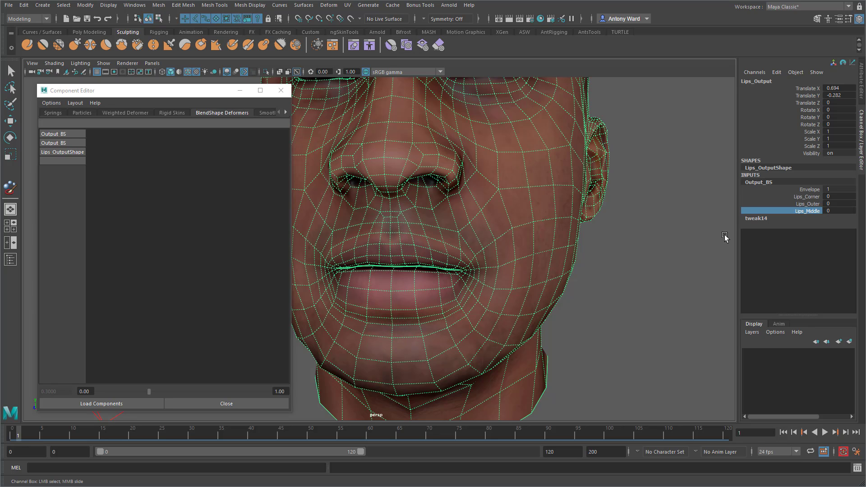
# - Set the Lips_Corner weight of Output_BS to 1 and frame the whole output head
pyautogui.moveTo(806, 196)
pyautogui.mouseDown()
pyautogui.moveTo(805, 212)
pyautogui.moveTo(807, 197)
pyautogui.mouseUp()
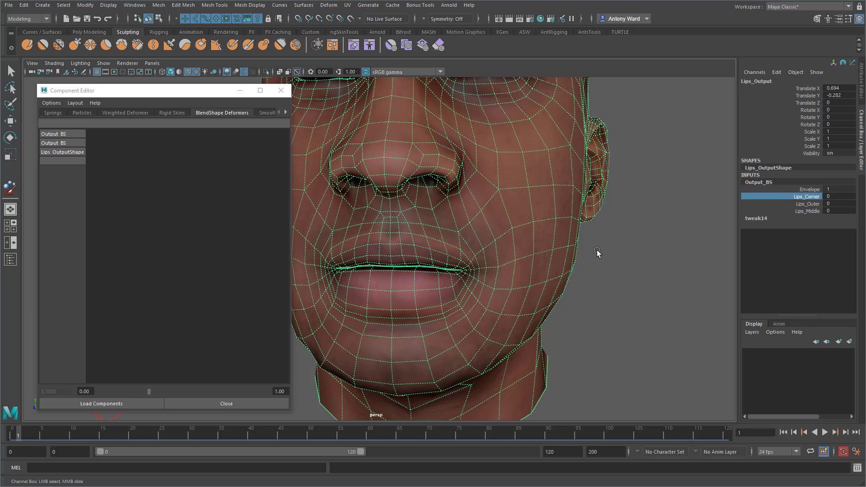
pyautogui.moveTo(597, 251); pyautogui.dragTo(603, 250, button='middle')
pyautogui.press('f')
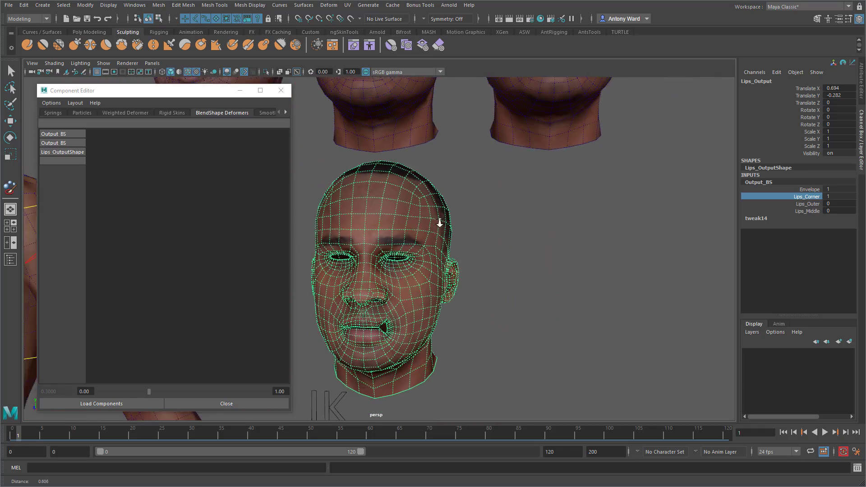
pyautogui.moveTo(451, 235); pyautogui.dragTo(469, 234, button='middle')
# - On Lips_Corner, select the vertices from nose to chin on the closed side of the mouth and set their LipsShape weights to 0
pyautogui.keyDown('alt'); pyautogui.moveTo(462, 199); pyautogui.dragTo(440, 244, button='middle'); pyautogui.keyUp('alt')
pyautogui.keyDown('alt'); pyautogui.moveTo(440, 245); pyautogui.dragTo(532, 208, button='right'); pyautogui.keyUp('alt')
pyautogui.keyDown('alt'); pyautogui.moveTo(532, 209); pyautogui.dragTo(447, 328, button='middle'); pyautogui.keyUp('alt')
pyautogui.keyDown('alt'); pyautogui.moveTo(447, 328); pyautogui.dragTo(556, 282, button='right'); pyautogui.keyUp('alt')
pyautogui.click(434, 224)
pyautogui.moveTo(434, 223); pyautogui.dragTo(401, 223, button='right')
pyautogui.moveTo(397, 184); pyautogui.dragTo(458, 324)
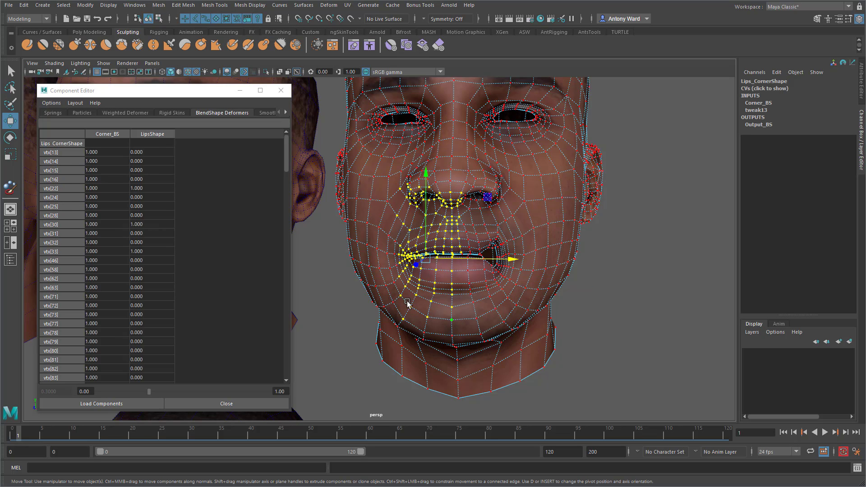
pyautogui.moveTo(152, 152); pyautogui.dragTo(166, 378)
pyautogui.click(163, 400)
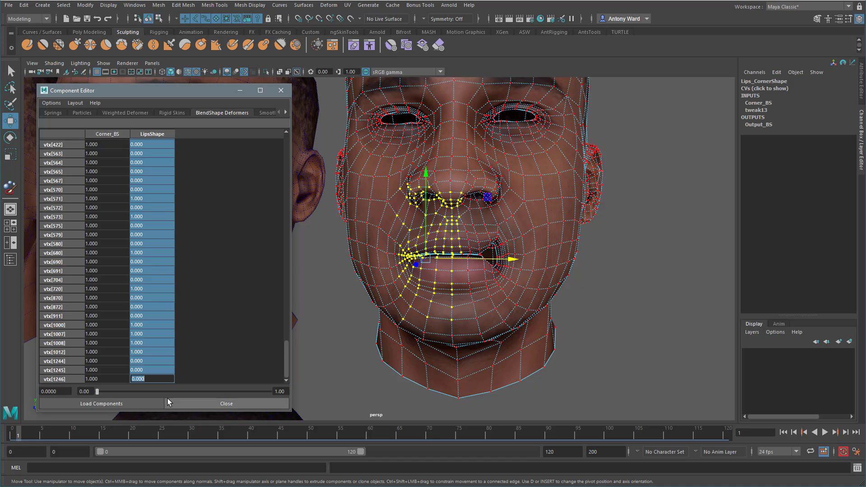
pyautogui.moveTo(514, 292); pyautogui.dragTo(557, 276, button='right')
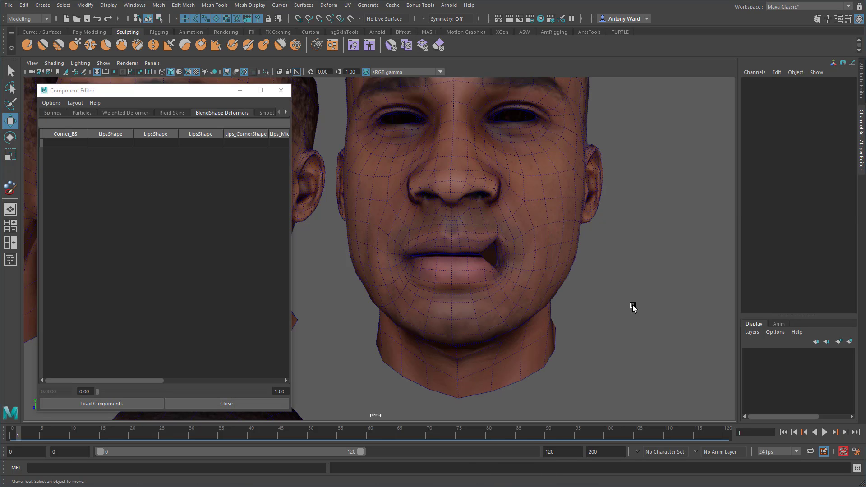
# - Scrub the Lips_Corner weight on Lips_Output to check for stray movement elsewhere on the face
pyautogui.keyDown('alt'); pyautogui.moveTo(483, 361); pyautogui.dragTo(473, 302); pyautogui.keyUp('alt')
pyautogui.click(474, 302)
pyautogui.click(762, 182)
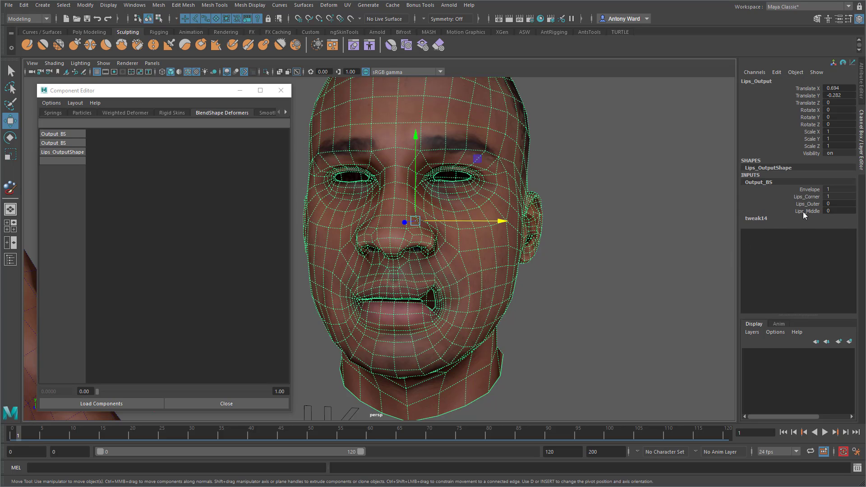
pyautogui.click(808, 195)
pyautogui.moveTo(562, 243); pyautogui.dragTo(463, 269, button='middle')
# - On Lips_Corner, select the vertices around the nose and adjacent cheek, set their LipsShape weights to 0, and return to object mode
pyautogui.click(463, 270)
pyautogui.moveTo(463, 270); pyautogui.dragTo(405, 270, button='right')
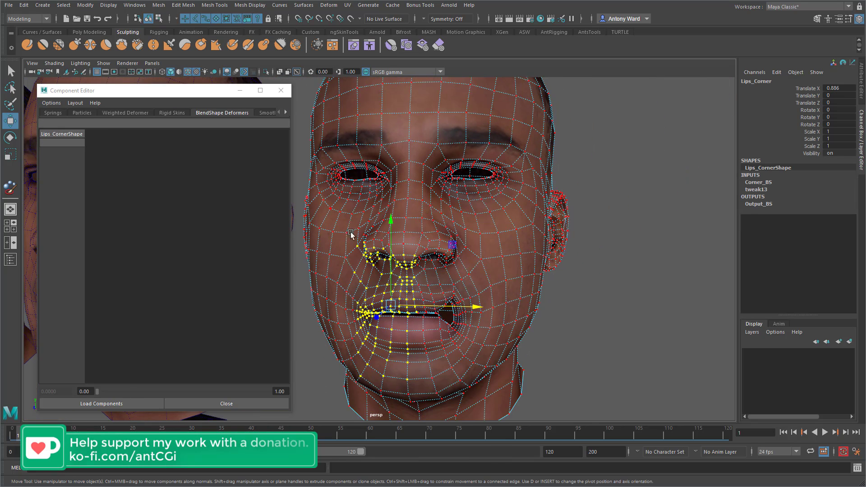
pyautogui.keyDown('ctrl'); pyautogui.moveTo(320, 215); pyautogui.dragTo(461, 278); pyautogui.keyUp('ctrl')
pyautogui.moveTo(153, 150); pyautogui.dragTo(150, 369)
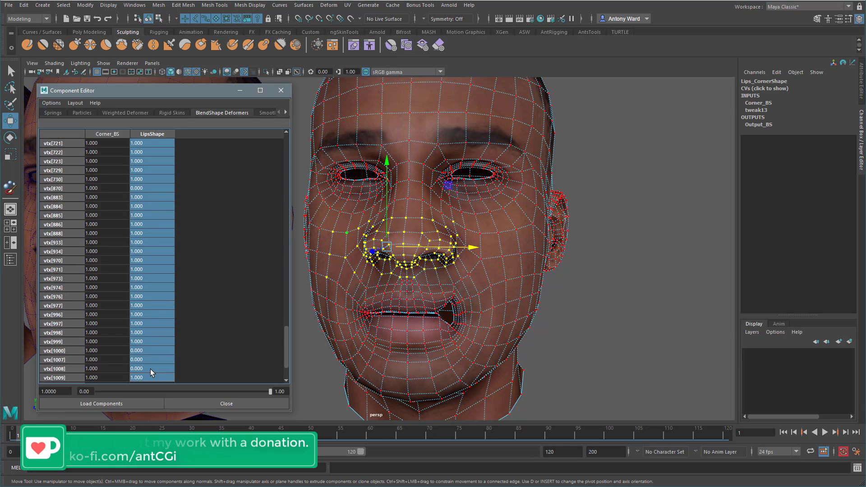
pyautogui.click(153, 405)
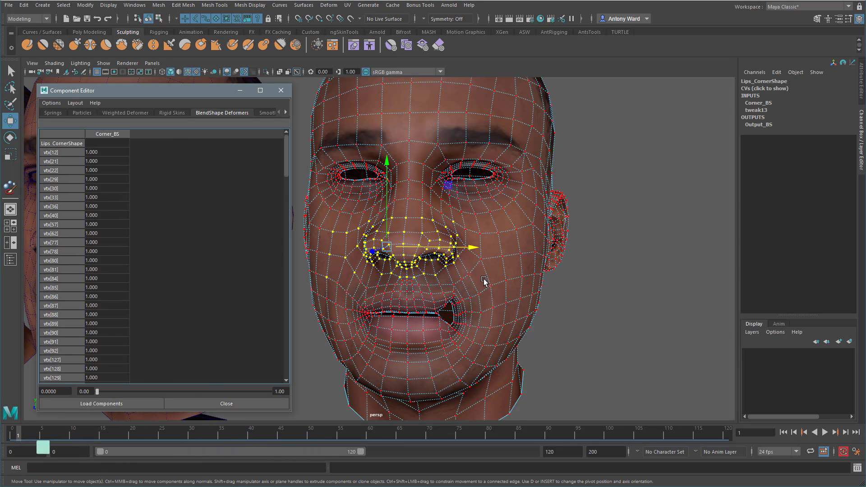
pyautogui.moveTo(476, 277); pyautogui.dragTo(518, 252, button='right')
pyautogui.click(632, 255)
# - Select the Lips_Output head and scrub the Lips_Corner weight of Output_BS to check the corner shape
pyautogui.keyDown('alt'); pyautogui.moveTo(629, 262); pyautogui.dragTo(588, 311, button='right'); pyautogui.keyUp('alt')
pyautogui.keyDown('alt'); pyautogui.moveTo(599, 117); pyautogui.dragTo(580, 190, button='middle'); pyautogui.keyUp('alt')
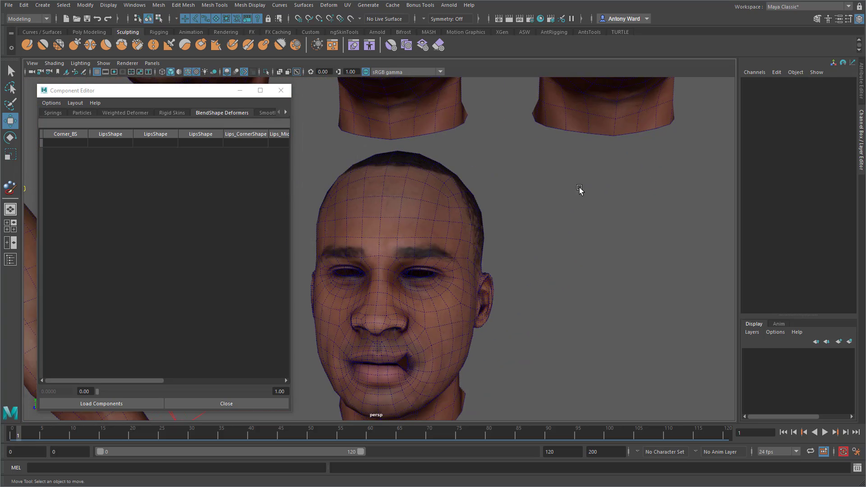
pyautogui.keyDown('alt'); pyautogui.moveTo(478, 320); pyautogui.dragTo(560, 164, button='middle'); pyautogui.keyUp('alt')
pyautogui.keyDown('alt'); pyautogui.moveTo(560, 164); pyautogui.dragTo(564, 192, button='right'); pyautogui.keyUp('alt')
pyautogui.click(564, 191)
pyautogui.keyDown('alt'); pyautogui.moveTo(564, 191); pyautogui.dragTo(535, 213, button='middle'); pyautogui.keyUp('alt')
pyautogui.keyDown('alt'); pyautogui.moveTo(535, 213); pyautogui.dragTo(617, 215, button='right'); pyautogui.keyUp('alt')
pyautogui.click(766, 183)
pyautogui.click(817, 197)
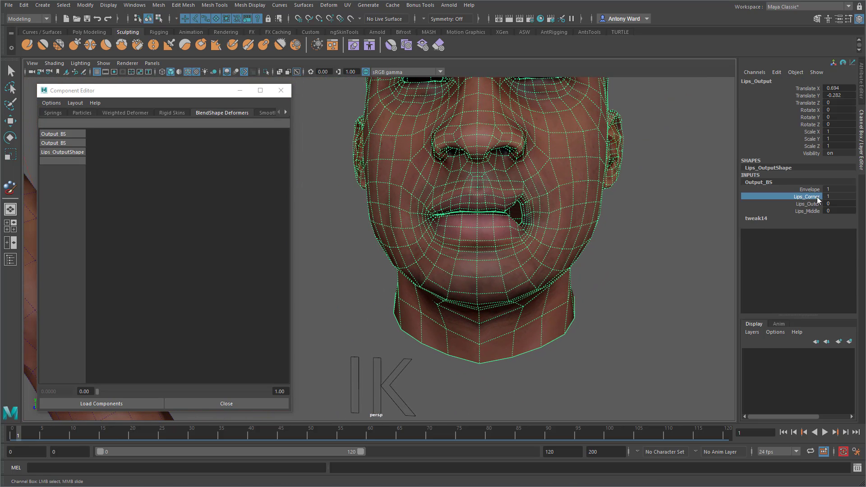
pyautogui.moveTo(636, 239)
pyautogui.mouseDown(button='middle')
pyautogui.moveTo(627, 237)
pyautogui.moveTo(636, 236)
pyautogui.mouseUp(button='middle')
pyautogui.keyDown('alt'); pyautogui.moveTo(601, 246); pyautogui.dragTo(647, 257); pyautogui.keyUp('alt')
# - Set the Lips_Outer and Lips_Middle weights of Output_BS to 1
pyautogui.click(805, 204)
pyautogui.moveTo(615, 250); pyautogui.dragTo(639, 239, button='middle')
pyautogui.click(802, 211)
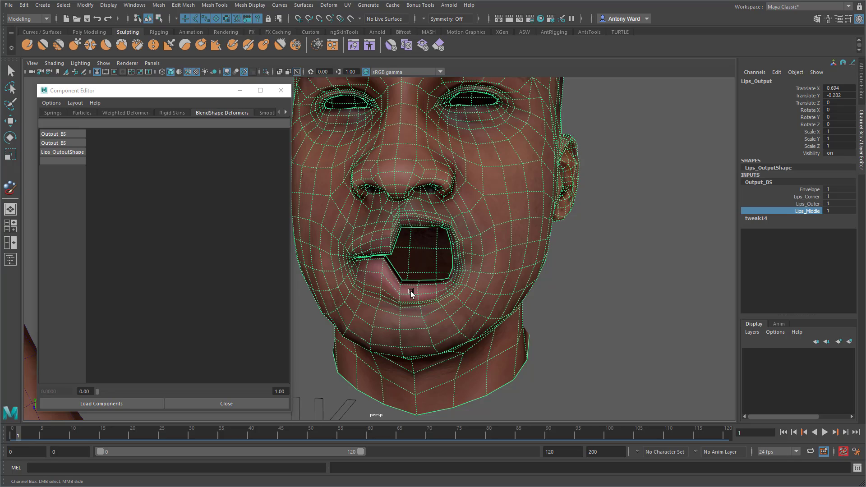
# - Compare the mouth of the original Lips head with the combined mouth shape on Lips_Output
pyautogui.keyDown('alt'); pyautogui.moveTo(488, 256); pyautogui.dragTo(517, 269, button='middle'); pyautogui.keyUp('alt')
pyautogui.keyDown('alt'); pyautogui.moveTo(517, 270); pyautogui.dragTo(466, 298, button='right'); pyautogui.keyUp('alt')
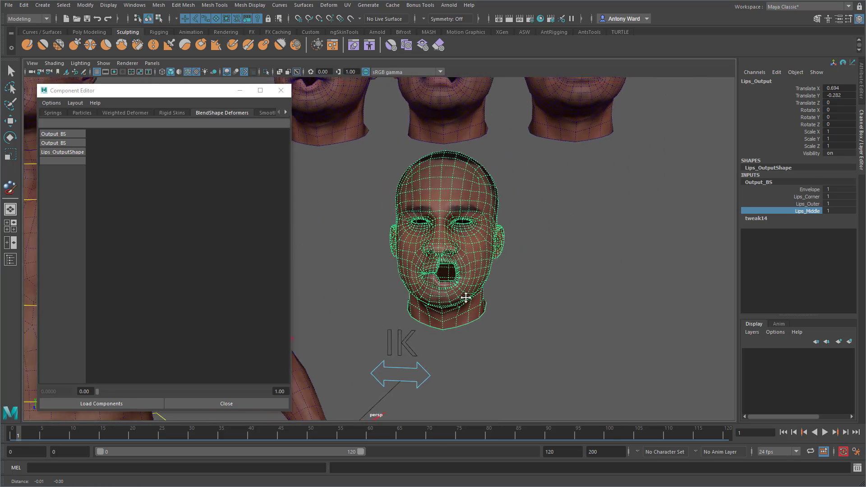
pyautogui.keyDown('alt'); pyautogui.moveTo(466, 297); pyautogui.dragTo(437, 397, button='middle'); pyautogui.keyUp('alt')
pyautogui.scroll(8, 373, 331)
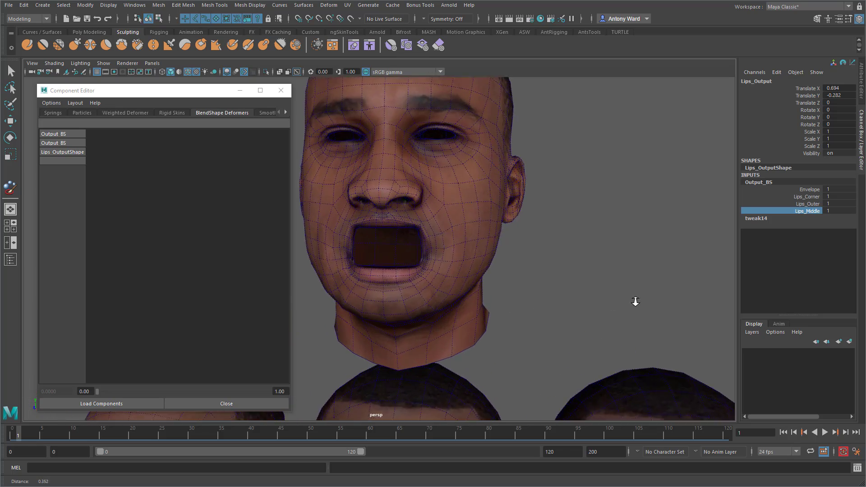
pyautogui.press('w')
pyautogui.click(564, 279)
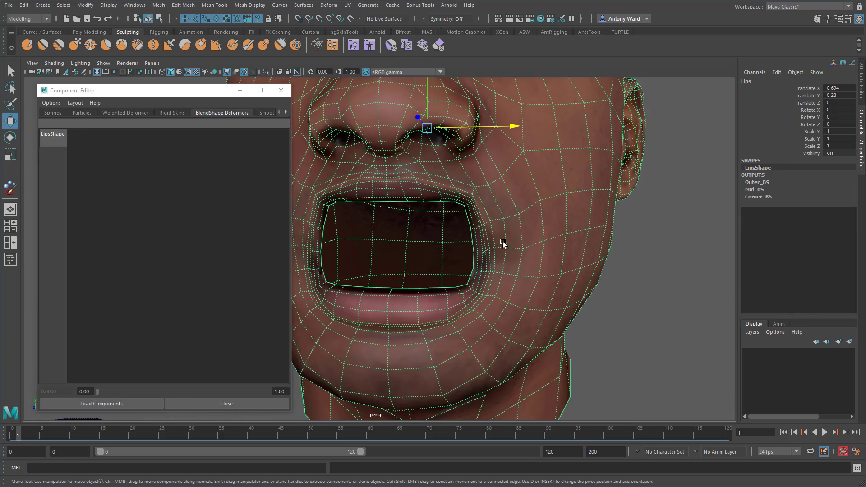
pyautogui.keyDown('alt'); pyautogui.moveTo(603, 314); pyautogui.dragTo(525, 346, button='right'); pyautogui.keyUp('alt')
pyautogui.keyDown('alt'); pyautogui.moveTo(524, 346); pyautogui.dragTo(534, 118, button='middle'); pyautogui.keyUp('alt')
pyautogui.keyDown('alt'); pyautogui.moveTo(486, 397); pyautogui.dragTo(485, 201, button='middle'); pyautogui.keyUp('alt')
pyautogui.press('f')
pyautogui.keyDown('alt'); pyautogui.moveTo(467, 209); pyautogui.dragTo(547, 257, button='right'); pyautogui.keyUp('alt')
pyautogui.click(555, 281)
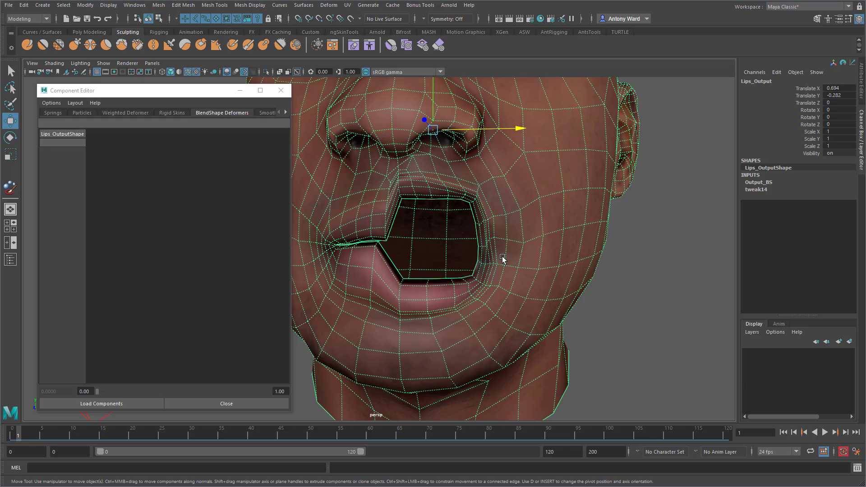
pyautogui.keyDown('alt'); pyautogui.moveTo(501, 249); pyautogui.dragTo(492, 250); pyautogui.keyUp('alt')
pyautogui.keyDown('alt'); pyautogui.moveTo(493, 251); pyautogui.dragTo(374, 250, button='right'); pyautogui.keyUp('alt')
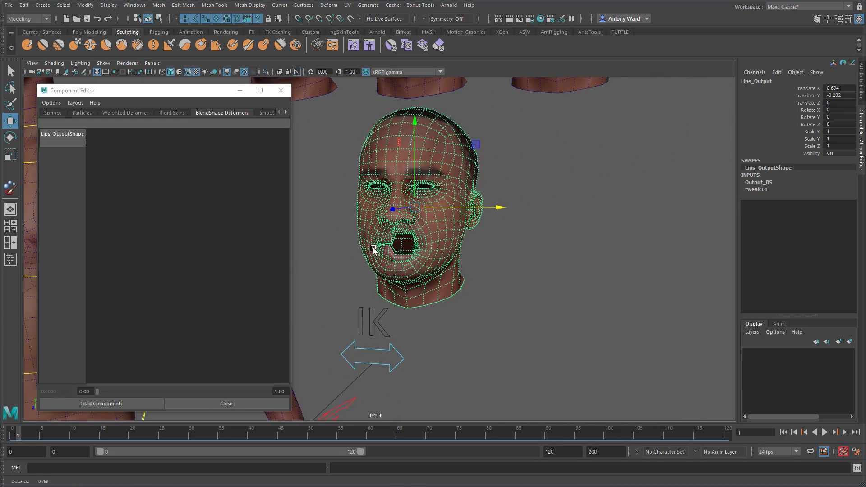
# - Set the Lips_Corner, Lips_Outer and Lips_Middle weights of Output_BS to 0 on the Lips_Output head
pyautogui.click(528, 236)
pyautogui.keyDown('alt'); pyautogui.moveTo(424, 230); pyautogui.dragTo(438, 255, button='middle'); pyautogui.keyUp('alt')
pyautogui.keyDown('alt'); pyautogui.moveTo(438, 255); pyautogui.dragTo(397, 257, button='right'); pyautogui.keyUp('alt')
pyautogui.keyDown('alt'); pyautogui.moveTo(402, 265); pyautogui.dragTo(443, 307, button='middle'); pyautogui.keyUp('alt')
pyautogui.keyDown('alt'); pyautogui.moveTo(443, 307); pyautogui.dragTo(433, 264, button='right'); pyautogui.keyUp('alt')
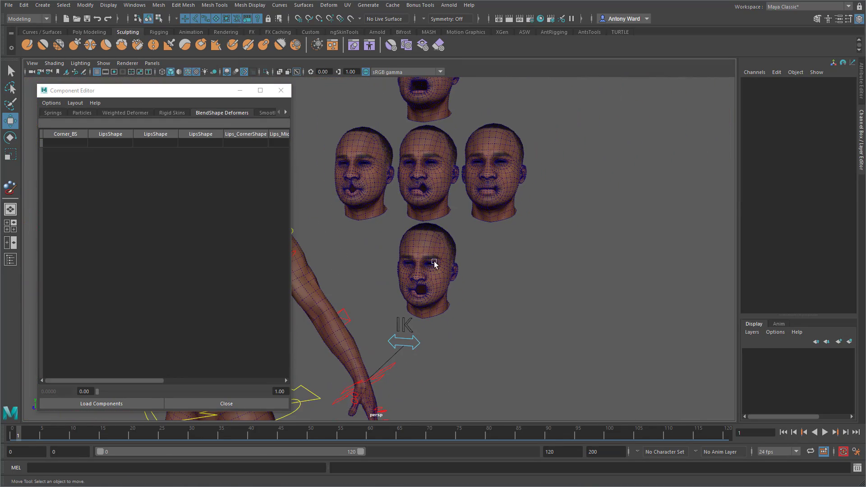
pyautogui.keyDown('alt'); pyautogui.moveTo(424, 230); pyautogui.dragTo(457, 237, button='middle'); pyautogui.keyUp('alt')
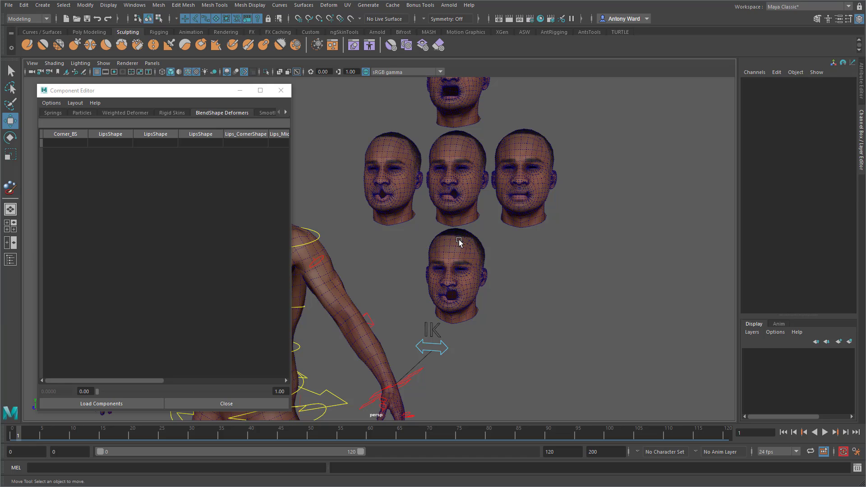
pyautogui.click(457, 237)
pyautogui.click(769, 182)
pyautogui.moveTo(811, 198); pyautogui.dragTo(775, 221)
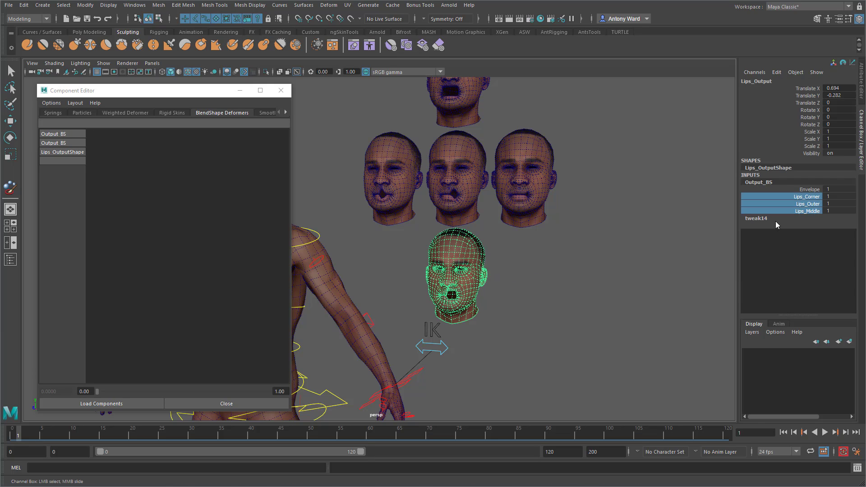
pyautogui.moveTo(557, 269); pyautogui.dragTo(540, 268, button='middle')
pyautogui.click(556, 343)
pyautogui.keyDown('alt'); pyautogui.moveTo(514, 319); pyautogui.dragTo(506, 296, button='middle'); pyautogui.keyUp('alt')
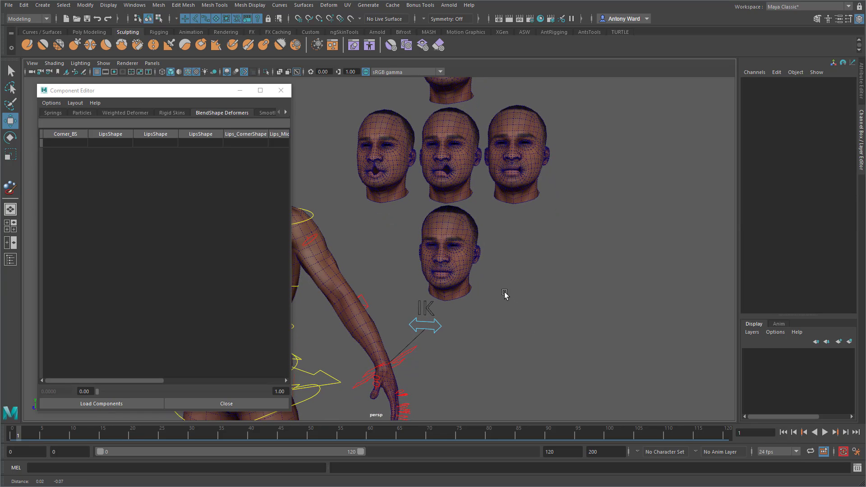
# - Duplicate the neutral Lips_Output head and place the copy beside it at Translate X 0.807
pyautogui.click(466, 228)
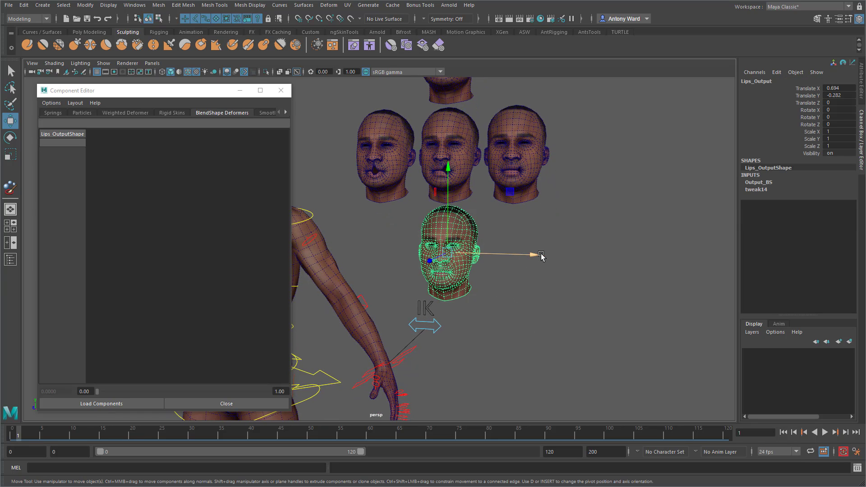
pyautogui.moveTo(540, 255); pyautogui.dragTo(577, 255)
pyautogui.hotkey('ctrl', 'd')
pyautogui.keyDown('alt'); pyautogui.moveTo(577, 256); pyautogui.dragTo(656, 251, button='right'); pyautogui.keyUp('alt')
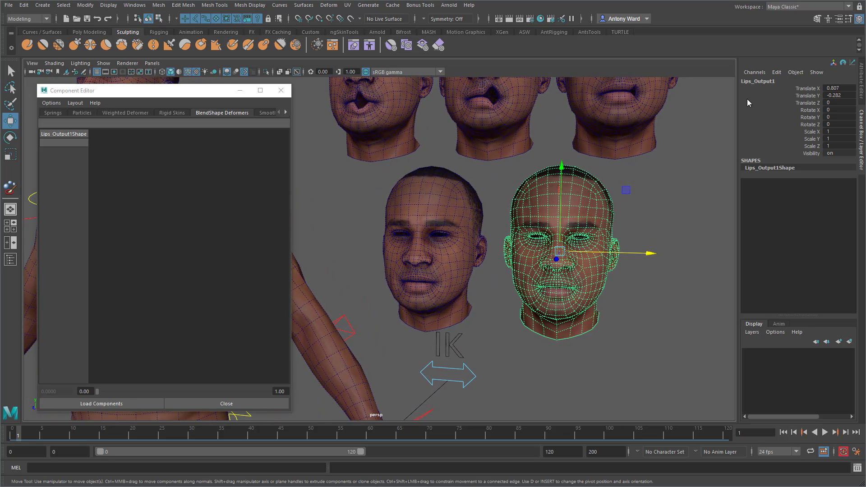
# - Rename the duplicated head Lips_UpperLower
pyautogui.click(771, 83)
pyautogui.moveTo(754, 82); pyautogui.dragTo(798, 82)
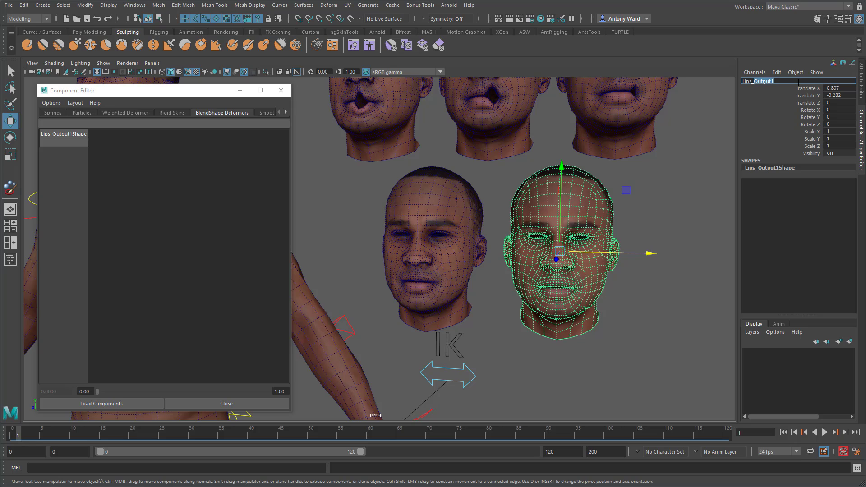
pyautogui.write('UpperLower')
pyautogui.press('Return')
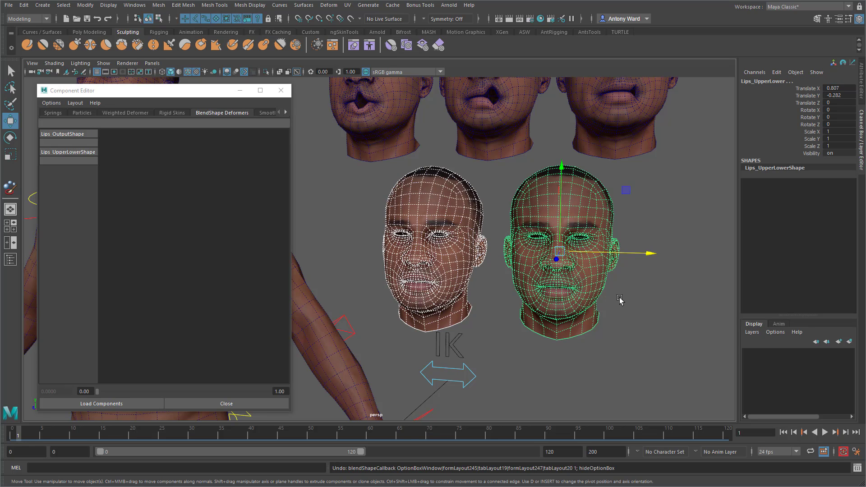
# - Duplicate Lips_UpperLower below the first copy at Translate Y -0.551 and shift both copies to Translate X 0.811
pyautogui.click(621, 299)
pyautogui.keyDown('alt'); pyautogui.moveTo(621, 300); pyautogui.dragTo(474, 263, button='right'); pyautogui.keyUp('alt')
pyautogui.click(482, 239)
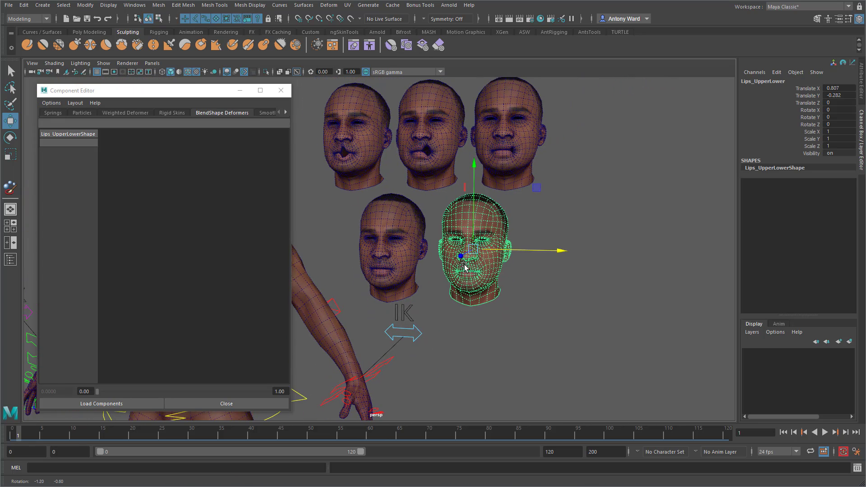
pyautogui.moveTo(471, 209); pyautogui.dragTo(481, 317)
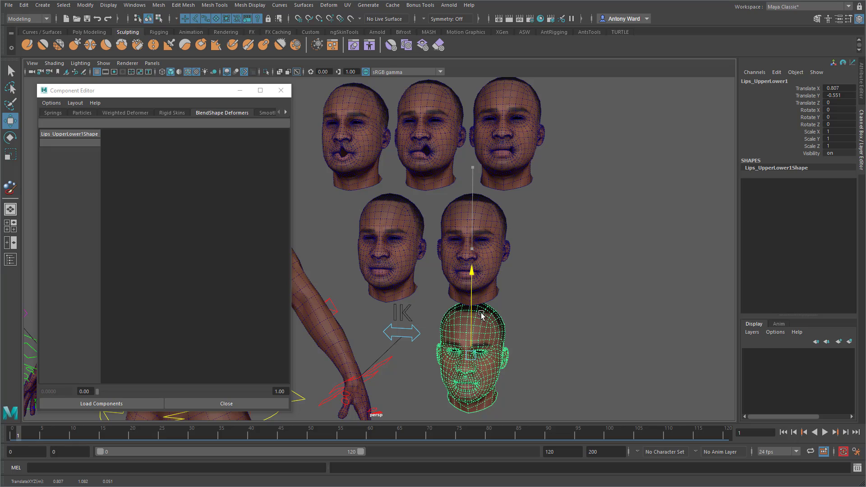
pyautogui.keyDown('shift'); pyautogui.click(464, 290); pyautogui.keyUp('shift')
pyautogui.keyDown('alt'); pyautogui.moveTo(464, 290); pyautogui.dragTo(470, 228, button='middle'); pyautogui.keyUp('alt')
pyautogui.keyDown('alt'); pyautogui.moveTo(471, 228); pyautogui.dragTo(575, 272, button='right'); pyautogui.keyUp('alt')
pyautogui.keyDown('alt'); pyautogui.moveTo(574, 272); pyautogui.dragTo(569, 284, button='middle'); pyautogui.keyUp('alt')
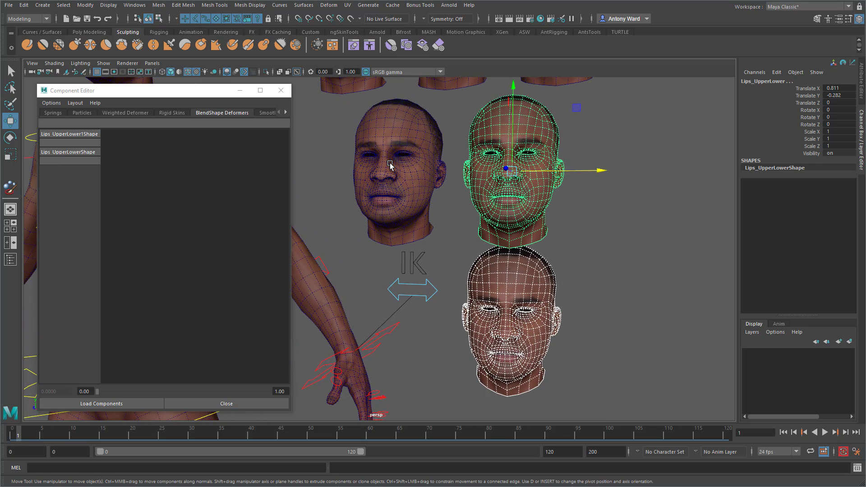
# - Create a blend shape node named Upper_BS on Lips_UpperLower with Lips_Output as its target
pyautogui.click(390, 166)
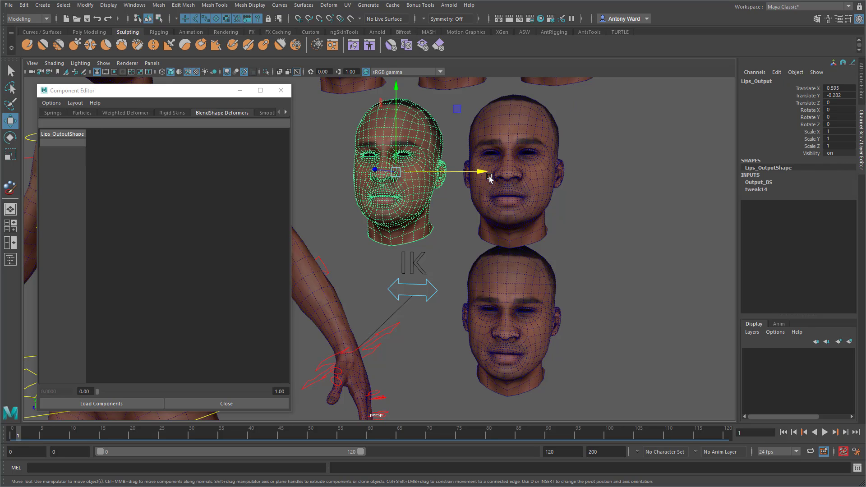
pyautogui.keyDown('shift'); pyautogui.click(488, 180); pyautogui.keyUp('shift')
pyautogui.press('space')
pyautogui.click(483, 211)
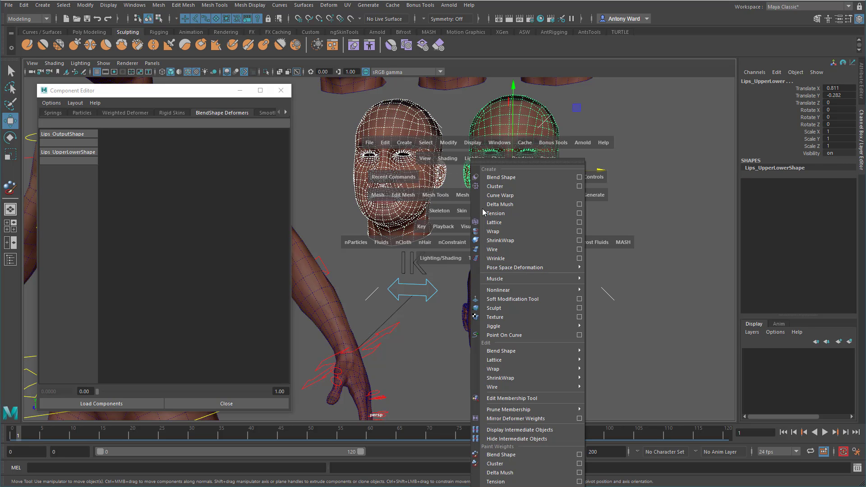
pyautogui.click(576, 177)
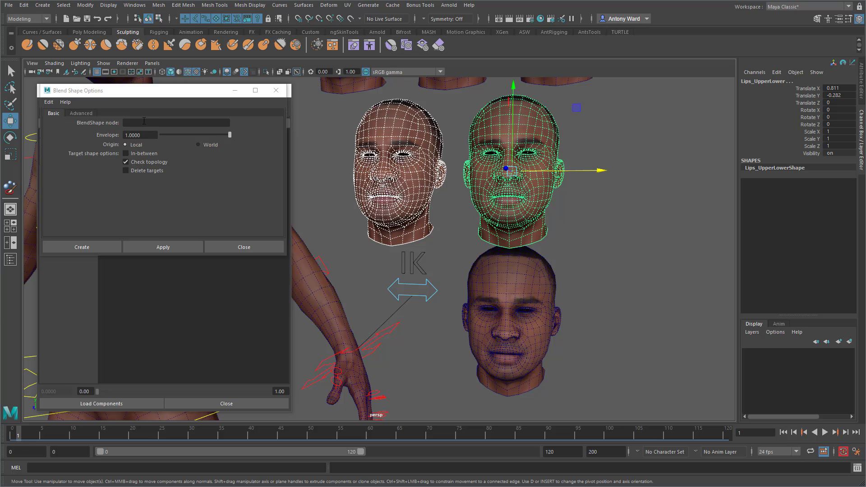
pyautogui.click(144, 122)
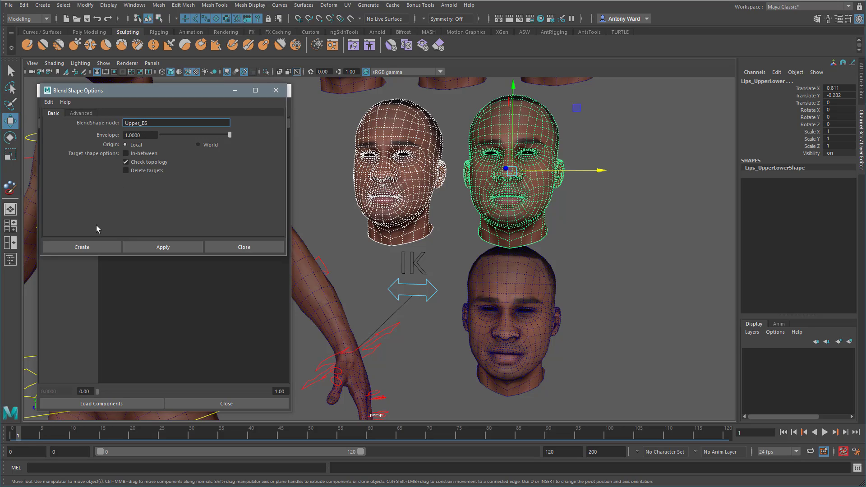
pyautogui.click(98, 247)
# - Create a blend shape node named Lower_BS on Lips_UpperLower1 with Lips_Output as its target
pyautogui.click(360, 208)
pyautogui.keyDown('shift'); pyautogui.click(503, 290); pyautogui.keyUp('shift')
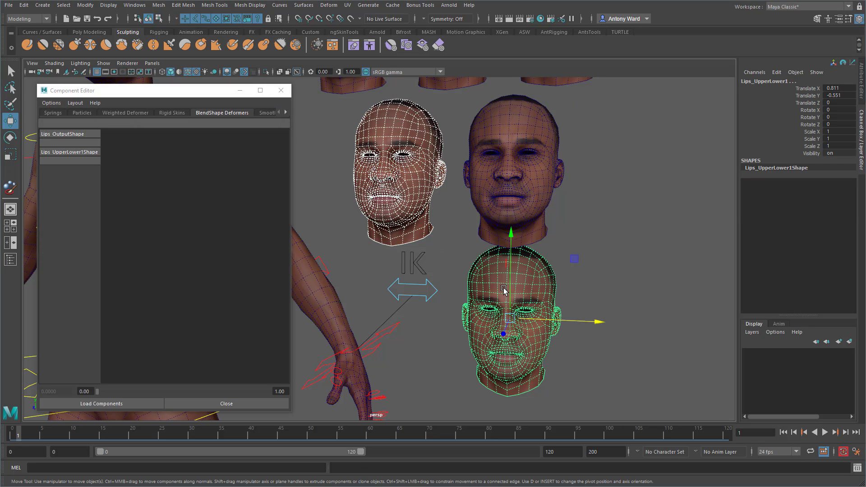
pyautogui.press('space')
pyautogui.click(495, 326)
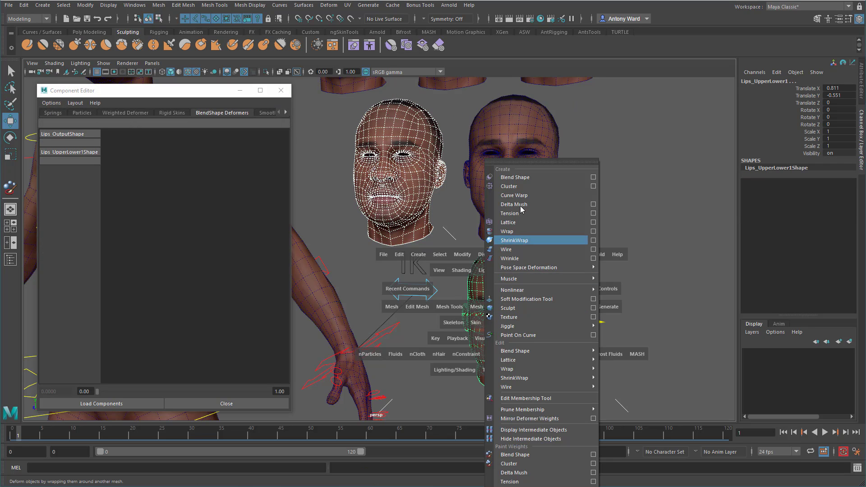
pyautogui.click(594, 177)
pyautogui.click(148, 123)
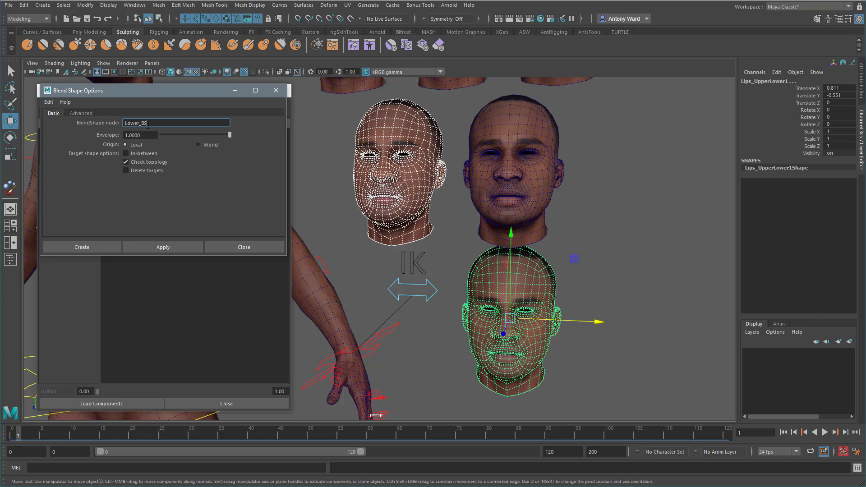
pyautogui.click(81, 247)
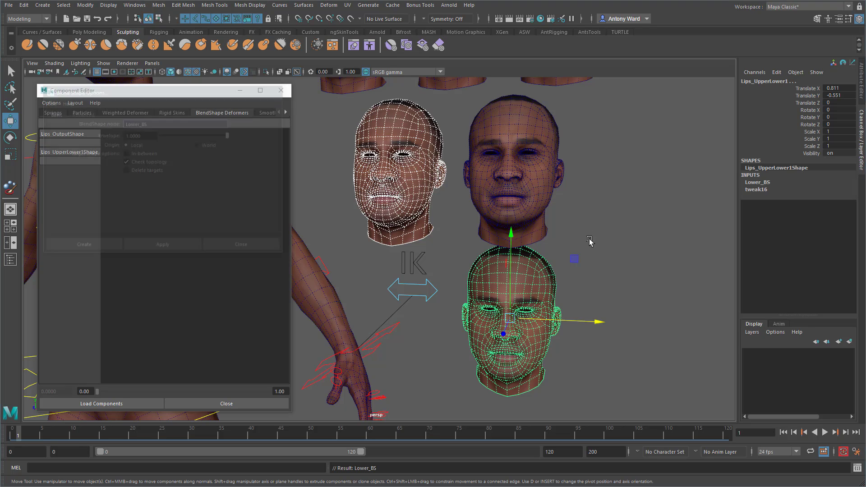
# - Set the Lips_Output weight to 1 on both Upper_BS and Lower_BS
pyautogui.click(537, 201)
pyautogui.click(768, 183)
pyautogui.click(794, 197)
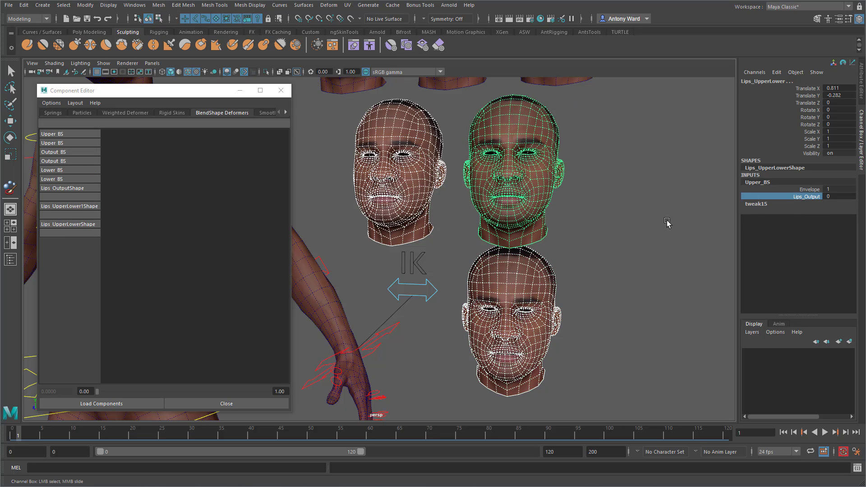
pyautogui.press('w')
pyautogui.click(514, 298)
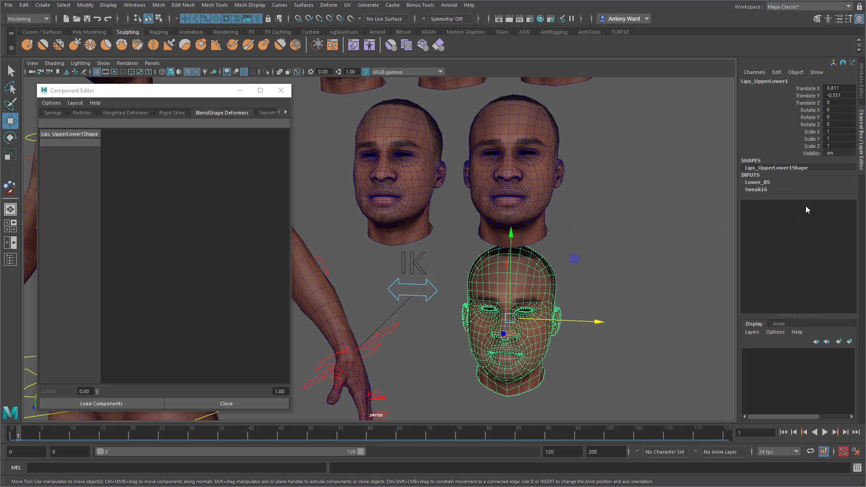
# - Set the Lips_Corner, Lips_Outer and Lips_Middle weights on Lips_Output to 1 to drive both copied heads
pyautogui.click(421, 189)
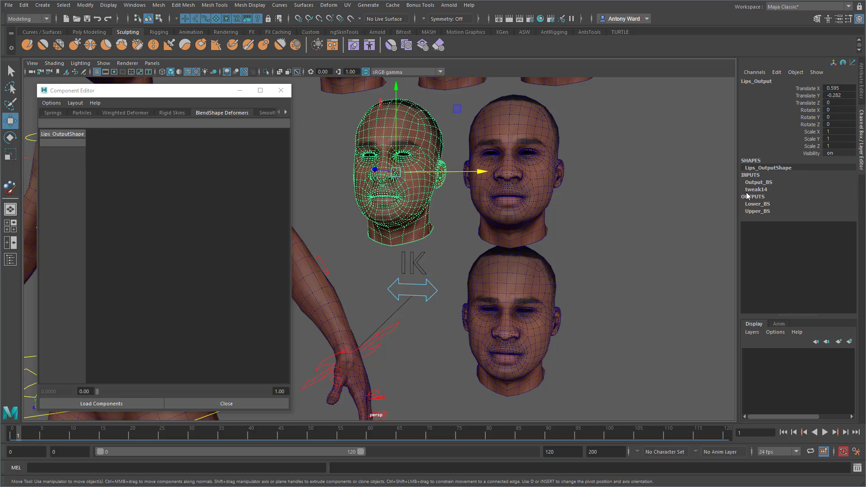
pyautogui.click(759, 182)
pyautogui.click(806, 197)
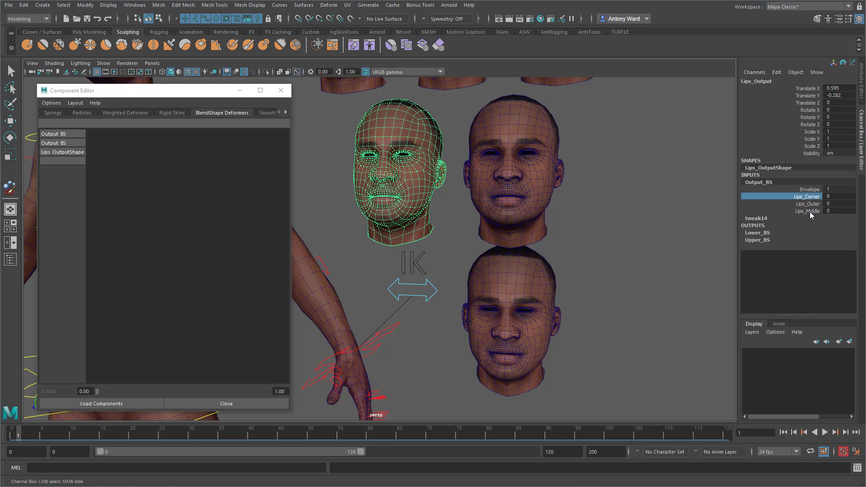
pyautogui.keyDown('shift'); pyautogui.click(807, 211); pyautogui.keyUp('shift')
pyautogui.moveTo(621, 232); pyautogui.dragTo(631, 229, button='middle')
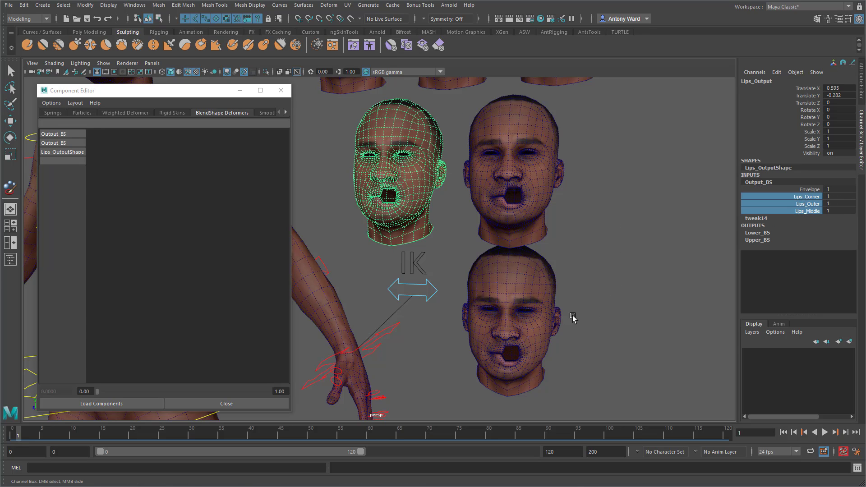
pyautogui.moveTo(636, 269); pyautogui.dragTo(652, 270, button='middle')
# - On Lips_UpperLower1, select the lower lip and chin vertices on the open side and examine their Lower_BS weights
pyautogui.keyDown('alt'); pyautogui.moveTo(460, 329); pyautogui.dragTo(438, 309, button='middle'); pyautogui.keyUp('alt')
pyautogui.keyDown('alt'); pyautogui.moveTo(439, 309); pyautogui.dragTo(493, 310, button='right'); pyautogui.keyUp('alt')
pyautogui.click(503, 320)
pyautogui.press('w')
pyautogui.keyDown('alt'); pyautogui.moveTo(521, 334); pyautogui.dragTo(484, 239, button='middle'); pyautogui.keyUp('alt')
pyautogui.keyDown('alt'); pyautogui.moveTo(484, 239); pyautogui.dragTo(514, 234, button='right'); pyautogui.keyUp('alt')
pyautogui.moveTo(703, 345); pyautogui.dragTo(431, 212)
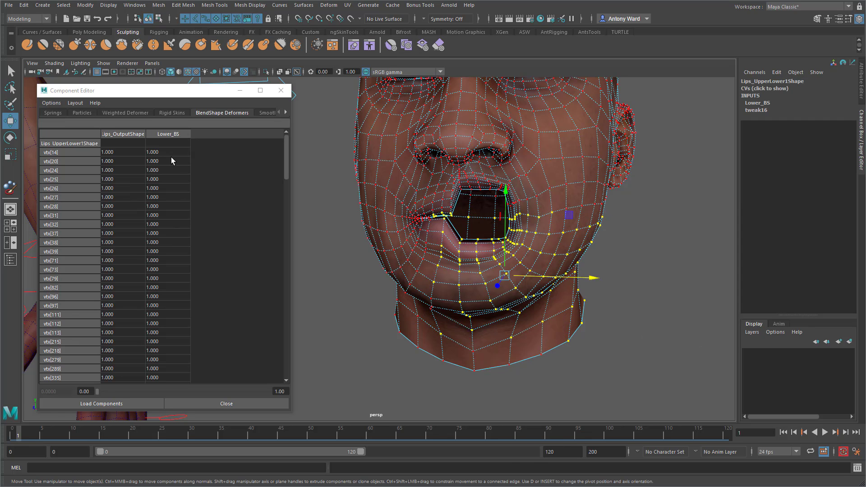
pyautogui.moveTo(170, 152); pyautogui.dragTo(165, 286)
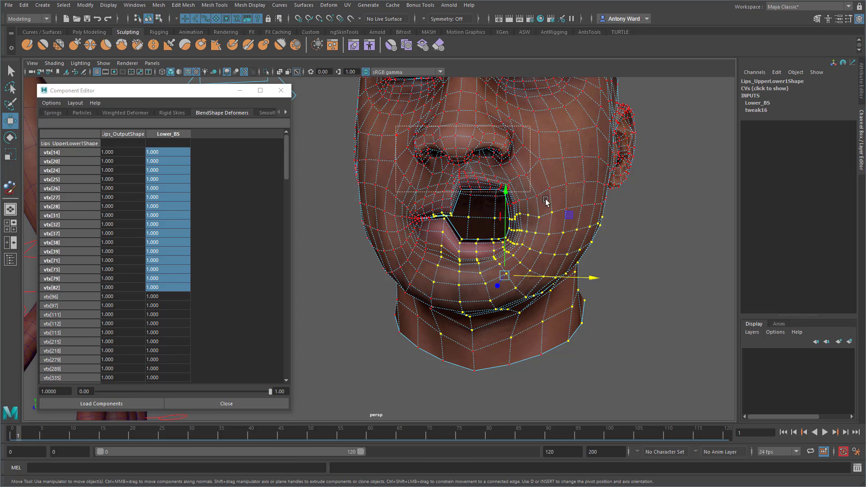
# - On Lips_UpperLower1, select the upper lip, nose and cheek vertices on the open side and set their Lower_BS weights to 0
pyautogui.moveTo(545, 200); pyautogui.dragTo(583, 212)
pyautogui.keyDown('shift'); pyautogui.moveTo(635, 172); pyautogui.dragTo(502, 220); pyautogui.keyUp('shift')
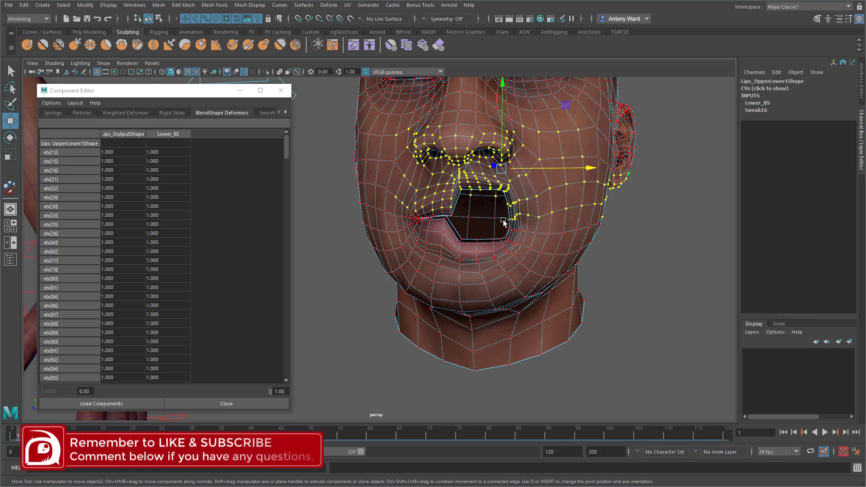
pyautogui.moveTo(166, 151); pyautogui.dragTo(167, 380)
pyautogui.write('000')
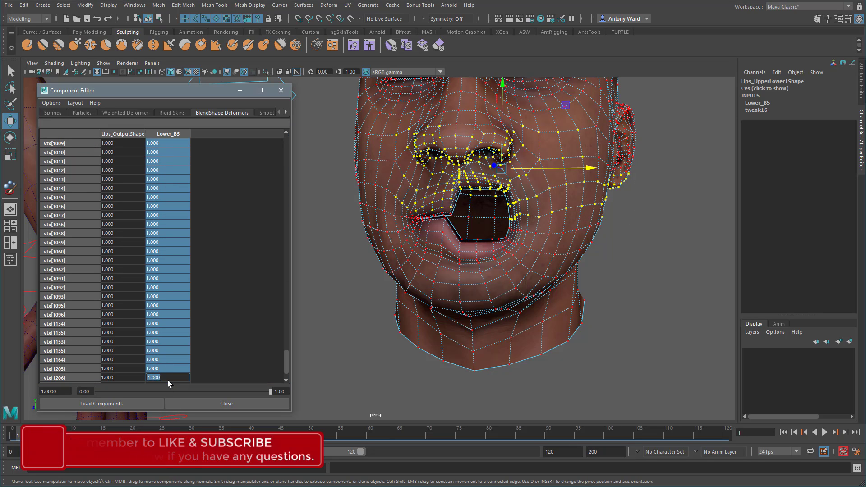
pyautogui.press('Return')
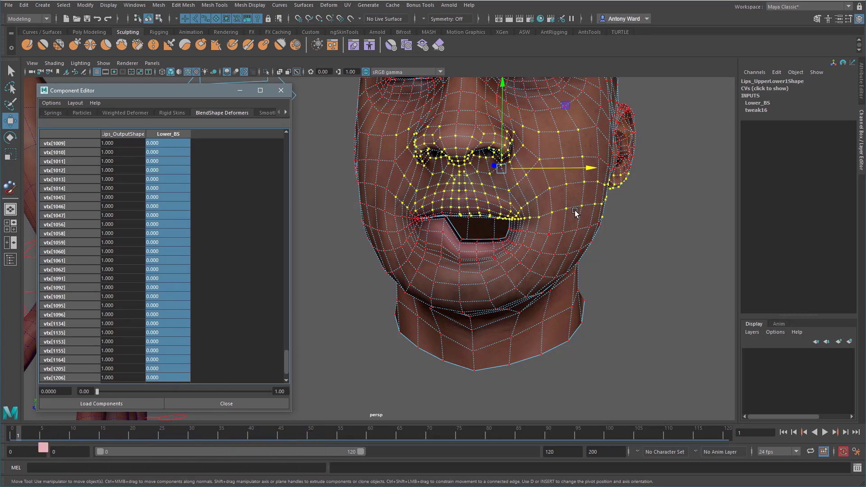
# - On Lips_UpperLower, select the lower lip and chin vertices, set their Upper_BS weights to 0, and close the Component Editor
pyautogui.keyDown('alt'); pyautogui.moveTo(573, 209); pyautogui.dragTo(527, 336, button='middle'); pyautogui.keyUp('alt')
pyautogui.keyDown('alt'); pyautogui.moveTo(528, 336); pyautogui.dragTo(476, 228, button='right'); pyautogui.keyUp('alt')
pyautogui.keyDown('alt'); pyautogui.moveTo(477, 229); pyautogui.dragTo(501, 280, button='middle'); pyautogui.keyUp('alt')
pyautogui.keyDown('alt'); pyautogui.moveTo(500, 280); pyautogui.dragTo(539, 239, button='right'); pyautogui.keyUp('alt')
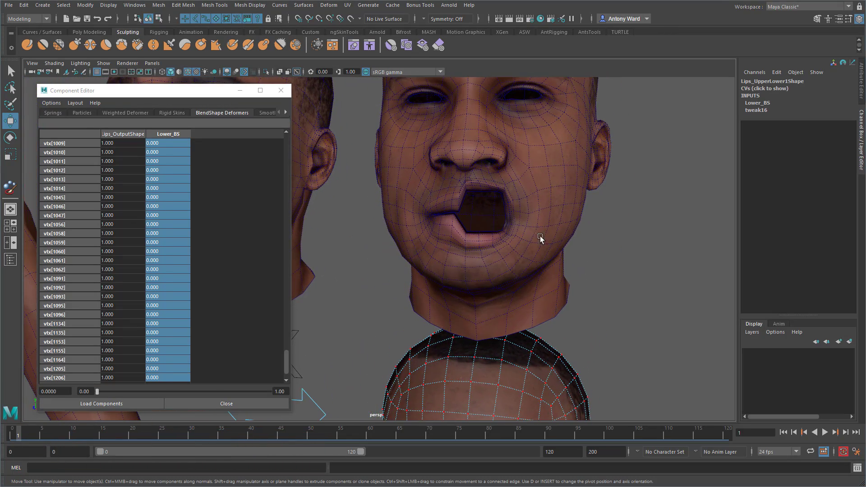
pyautogui.click(539, 237)
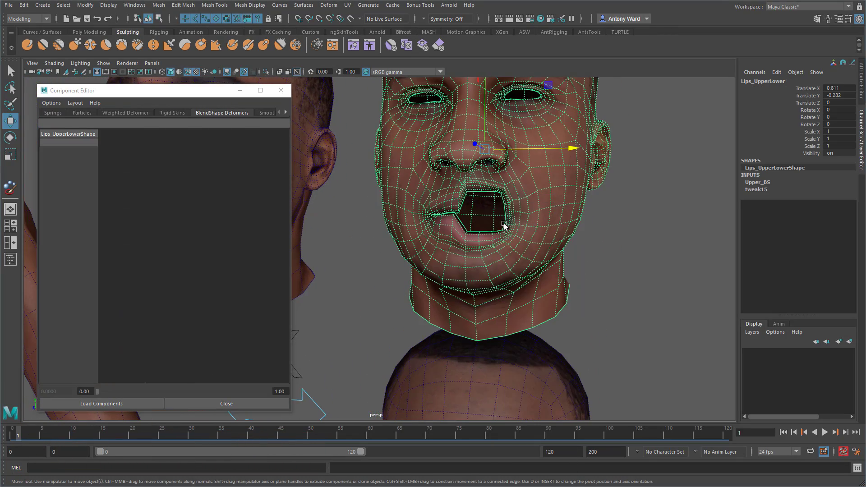
pyautogui.press('F9')
pyautogui.moveTo(591, 301); pyautogui.dragTo(445, 212)
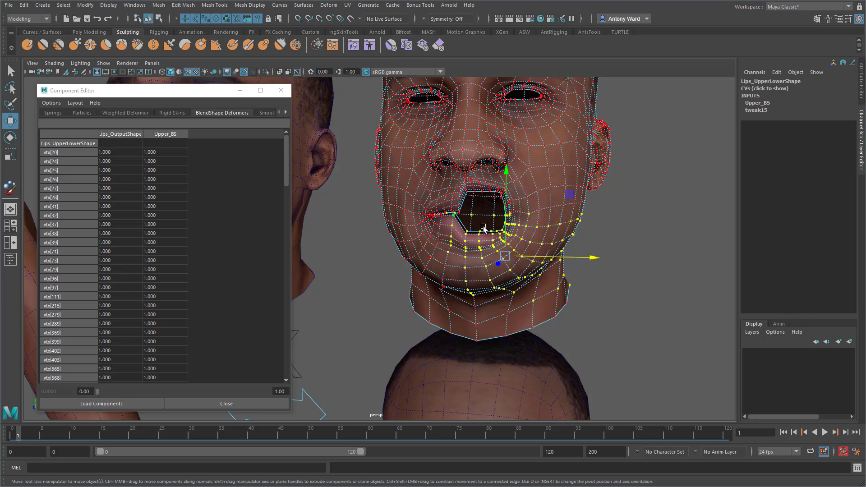
pyautogui.keyDown('ctrl'); pyautogui.moveTo(645, 241); pyautogui.dragTo(506, 208); pyautogui.keyUp('ctrl')
pyautogui.moveTo(174, 151); pyautogui.dragTo(172, 382)
pyautogui.write('0000')
pyautogui.press('Return')
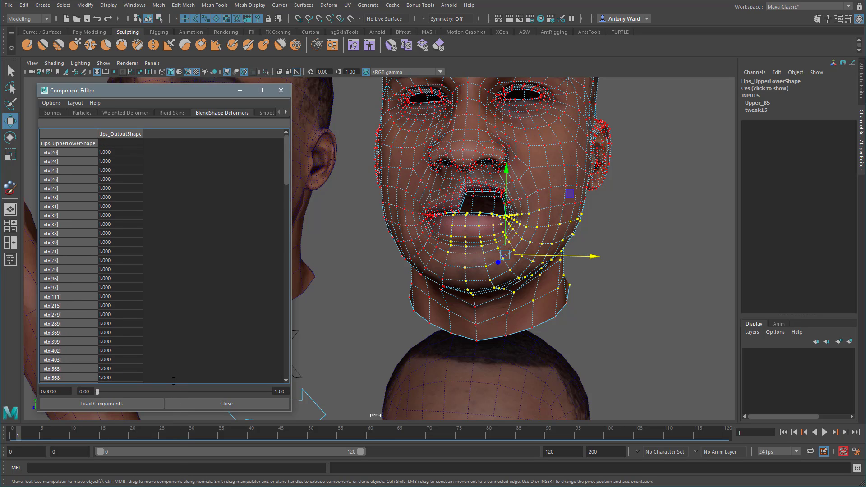
pyautogui.click(280, 90)
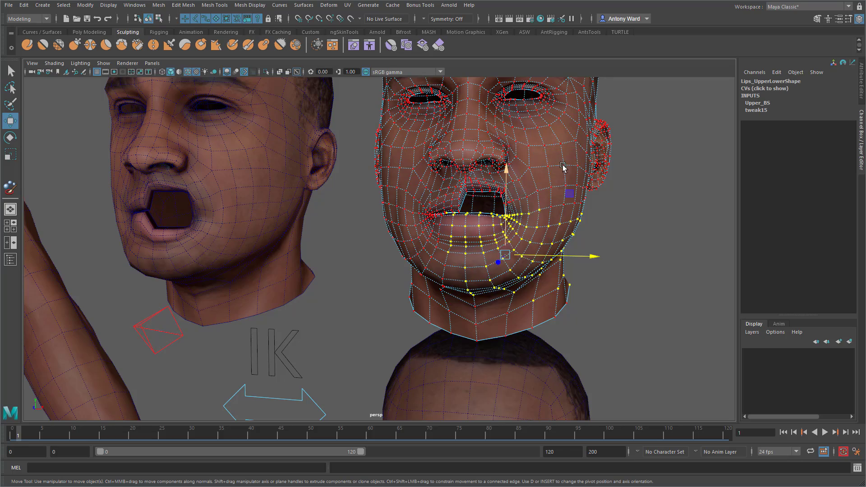
# - On Lips_Output, lower the Output_BS weights Lips_Corner and Lips_Outer to 0 to test the upper and lower heads
pyautogui.click(613, 269)
pyautogui.keyDown('alt'); pyautogui.moveTo(613, 269); pyautogui.dragTo(582, 214, button='right'); pyautogui.keyUp('alt')
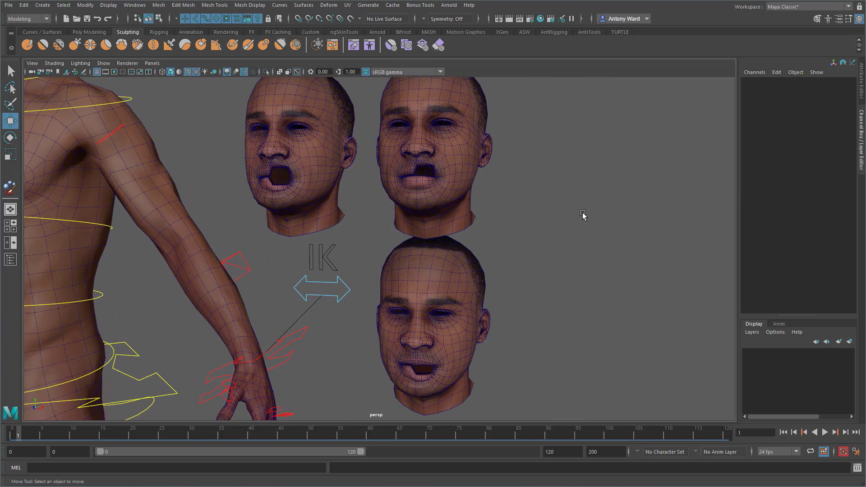
pyautogui.click(337, 172)
pyautogui.click(777, 183)
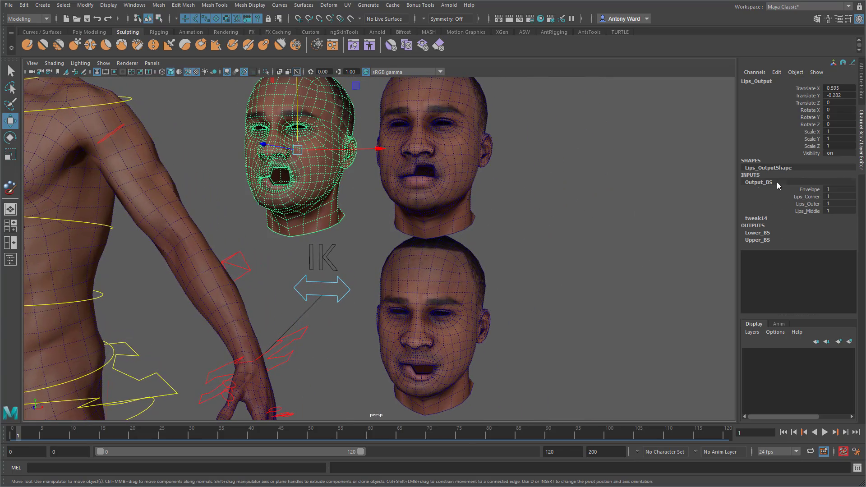
pyautogui.click(807, 197)
pyautogui.moveTo(531, 229); pyautogui.dragTo(512, 224, button='middle')
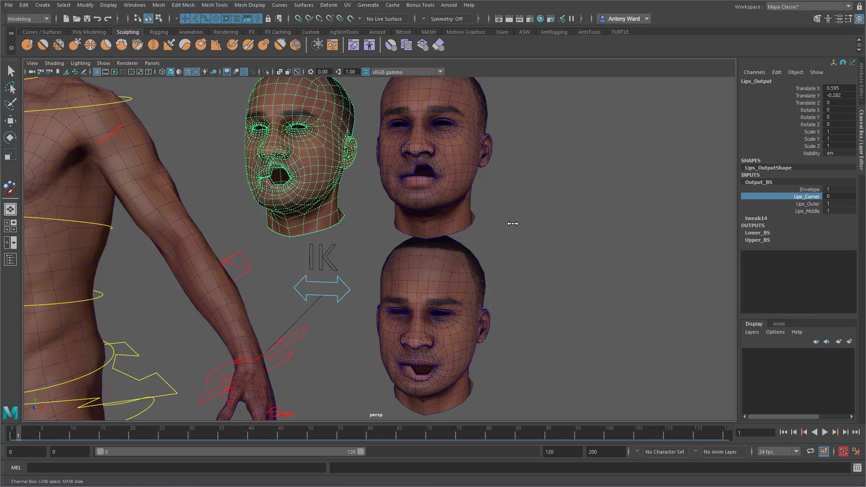
pyautogui.click(802, 203)
pyautogui.moveTo(661, 224); pyautogui.dragTo(634, 245, button='middle')
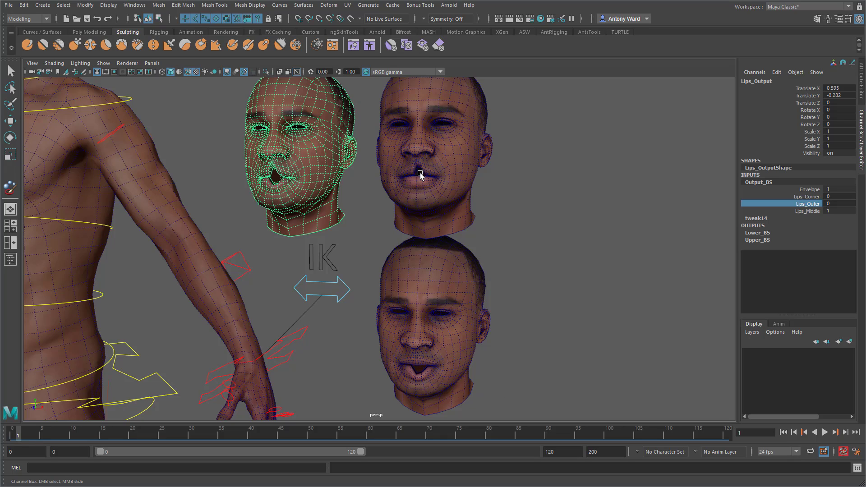
# - Vary the Lips_Middle, Lips_Outer and Lips_Corner weights on Lips_Output in different combinations, ending with all three at 1
pyautogui.click(808, 211)
pyautogui.moveTo(605, 283)
pyautogui.mouseDown(button='middle')
pyautogui.moveTo(591, 280)
pyautogui.moveTo(617, 281)
pyautogui.mouseUp(button='middle')
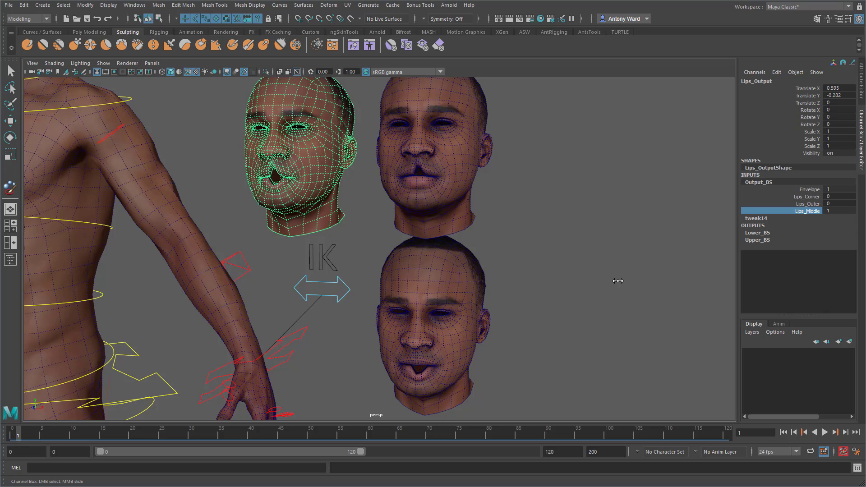
pyautogui.click(807, 204)
pyautogui.moveTo(625, 251)
pyautogui.mouseDown(button='middle')
pyautogui.moveTo(665, 250)
pyautogui.moveTo(621, 257)
pyautogui.moveTo(630, 260)
pyautogui.mouseUp(button='middle')
pyautogui.click(797, 211)
pyautogui.click(803, 197)
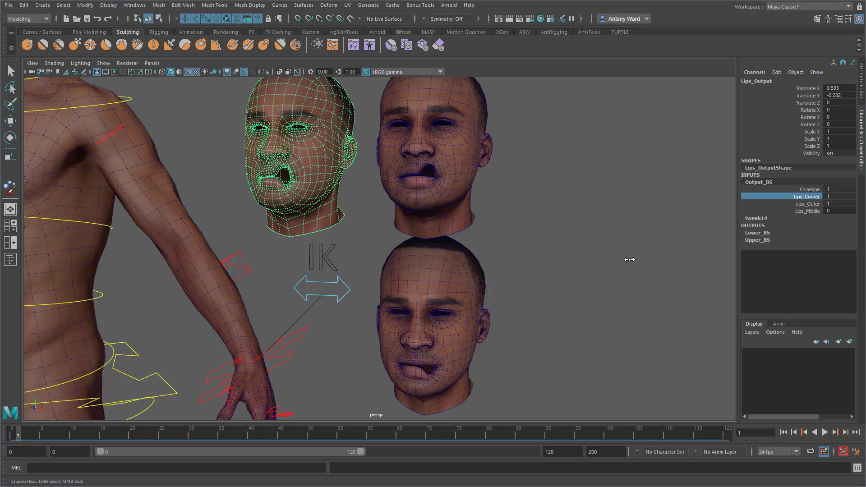
pyautogui.moveTo(804, 203); pyautogui.dragTo(806, 218)
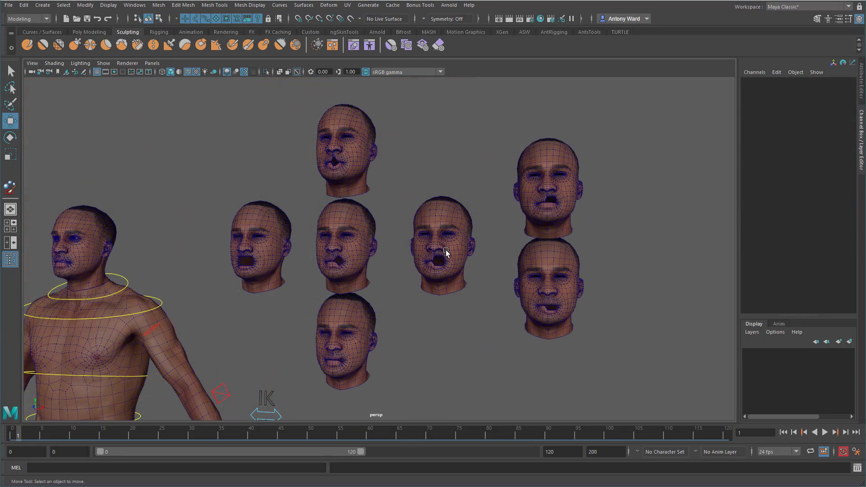
# - Examine the source Lips head and the Lips_Middle, Lips_Outer and Lips_Corner heads split from it
pyautogui.keyDown('alt'); pyautogui.moveTo(440, 251); pyautogui.dragTo(396, 286); pyautogui.keyUp('alt')
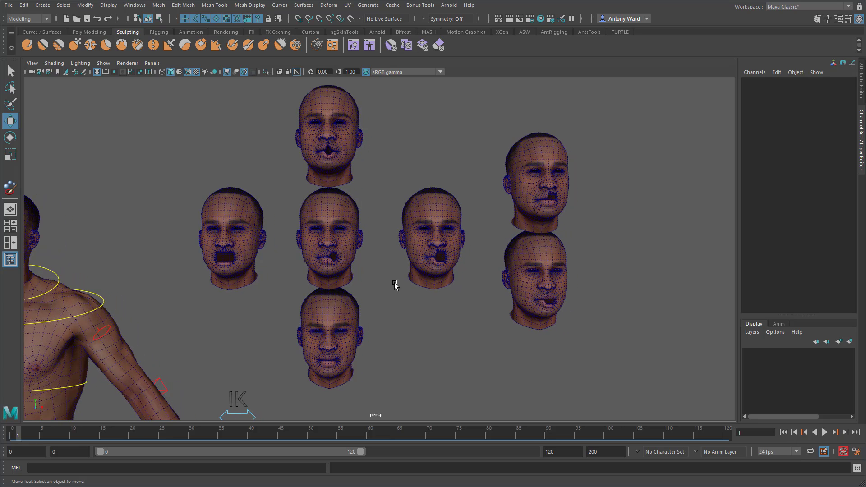
pyautogui.click(245, 236)
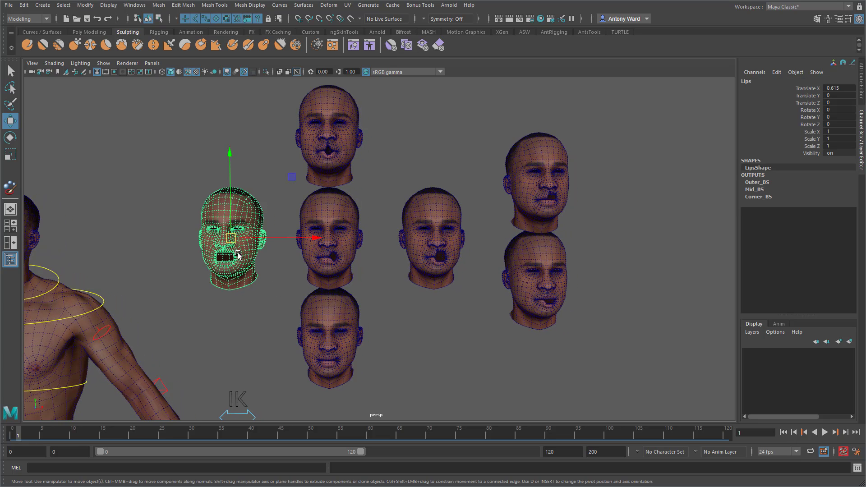
pyautogui.keyDown('alt'); pyautogui.moveTo(343, 151); pyautogui.dragTo(385, 200, button='middle'); pyautogui.keyUp('alt')
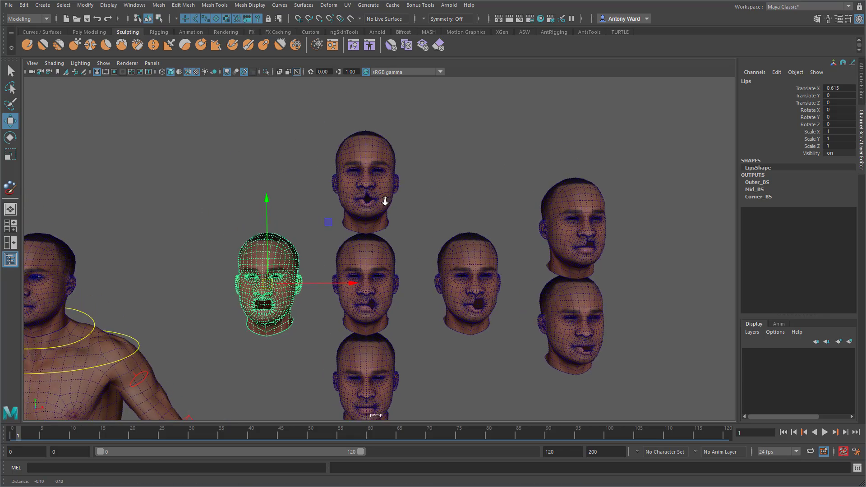
pyautogui.keyDown('alt'); pyautogui.moveTo(384, 201); pyautogui.dragTo(563, 203, button='right'); pyautogui.keyUp('alt')
pyautogui.click(379, 161)
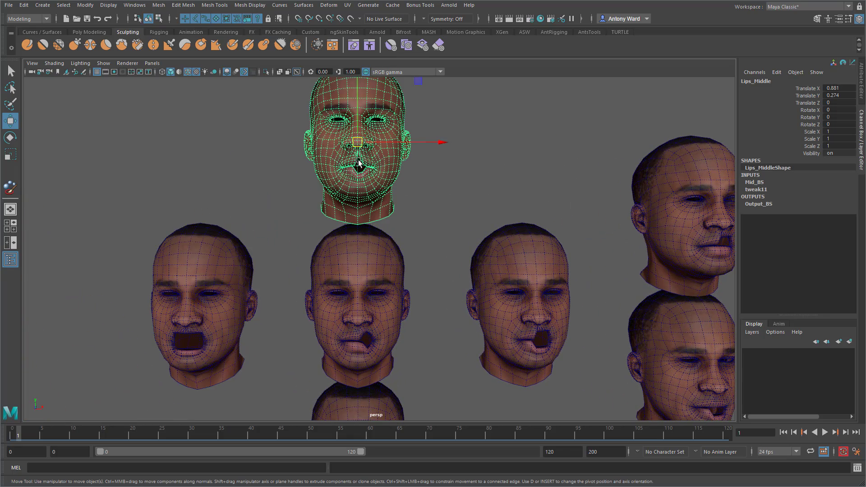
pyautogui.click(372, 284)
pyautogui.keyDown('alt'); pyautogui.moveTo(407, 359); pyautogui.dragTo(402, 210, button='middle'); pyautogui.keyUp('alt')
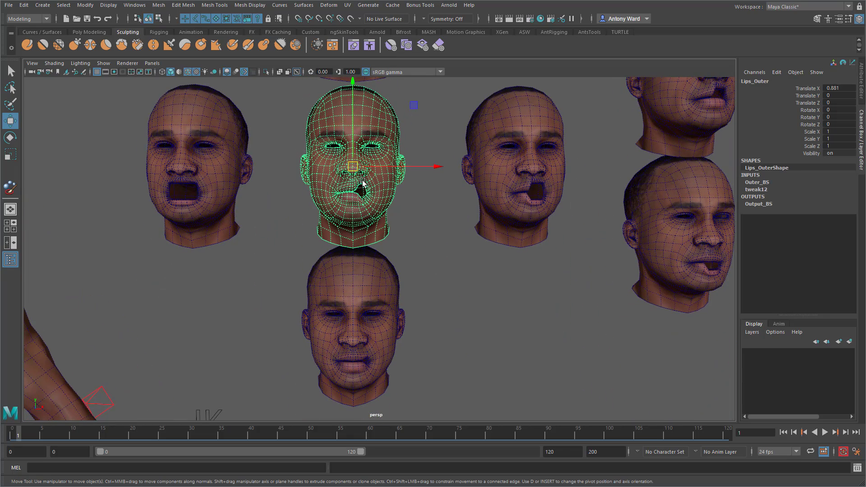
pyautogui.click(371, 339)
pyautogui.keyDown('alt'); pyautogui.moveTo(418, 371); pyautogui.dragTo(412, 340, button='middle'); pyautogui.keyUp('alt')
pyautogui.keyDown('alt'); pyautogui.moveTo(373, 271); pyautogui.dragTo(451, 288, button='right'); pyautogui.keyUp('alt')
pyautogui.keyDown('alt'); pyautogui.moveTo(450, 289); pyautogui.dragTo(409, 319); pyautogui.keyUp('alt')
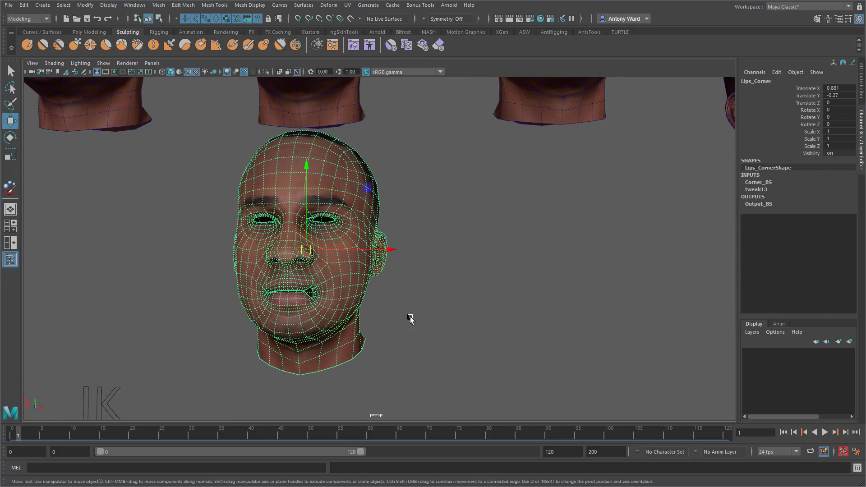
# - Review the full head layout by selecting the three split heads together and the Lips_Output head they feed
pyautogui.keyDown('alt'); pyautogui.moveTo(342, 292); pyautogui.dragTo(298, 245, button='right'); pyautogui.keyUp('alt')
pyautogui.keyDown('alt'); pyautogui.moveTo(297, 245); pyautogui.dragTo(255, 293, button='middle'); pyautogui.keyUp('alt')
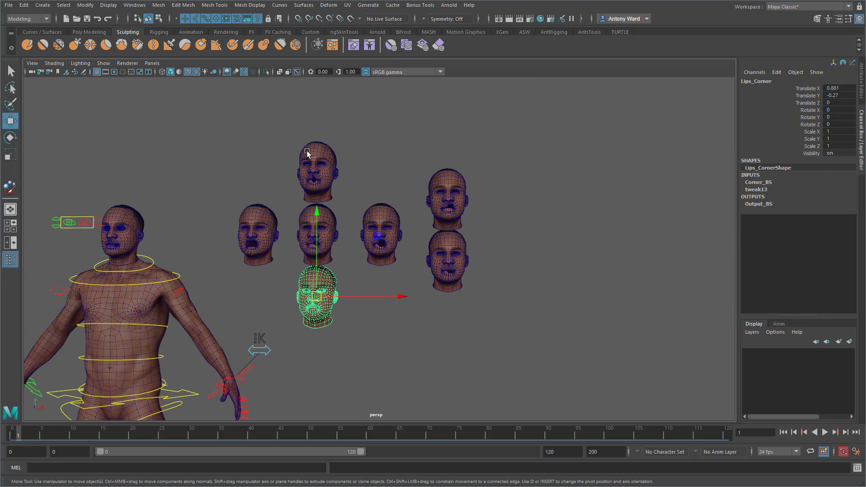
pyautogui.moveTo(305, 150); pyautogui.dragTo(316, 309)
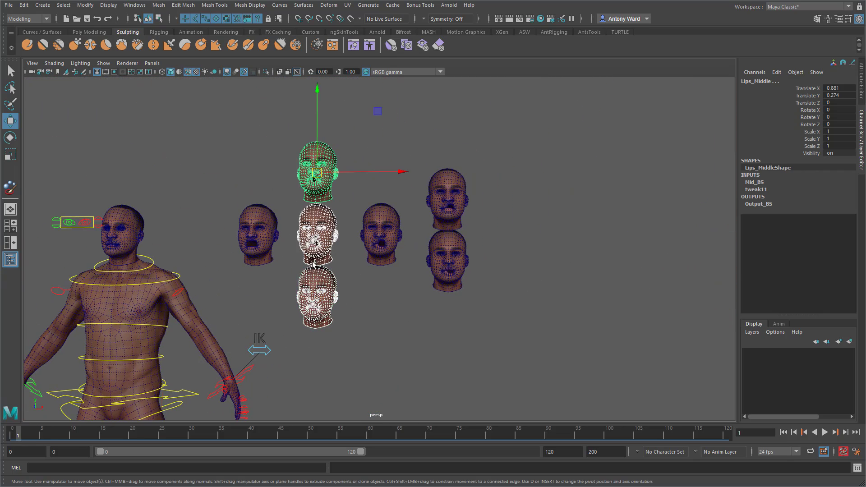
pyautogui.click(390, 231)
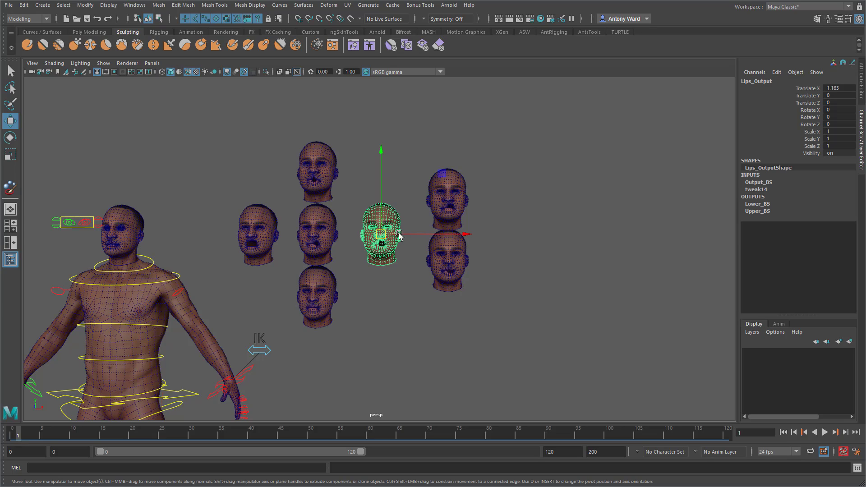
# - Set the Lips_Corner, Lips_Outer and Lips_Middle weights of Output_BS on Lips_Output to 0
pyautogui.keyDown('alt'); pyautogui.moveTo(390, 300); pyautogui.dragTo(343, 316, button='middle'); pyautogui.keyUp('alt')
pyautogui.keyDown('alt'); pyautogui.moveTo(342, 316); pyautogui.dragTo(498, 280, button='right'); pyautogui.keyUp('alt')
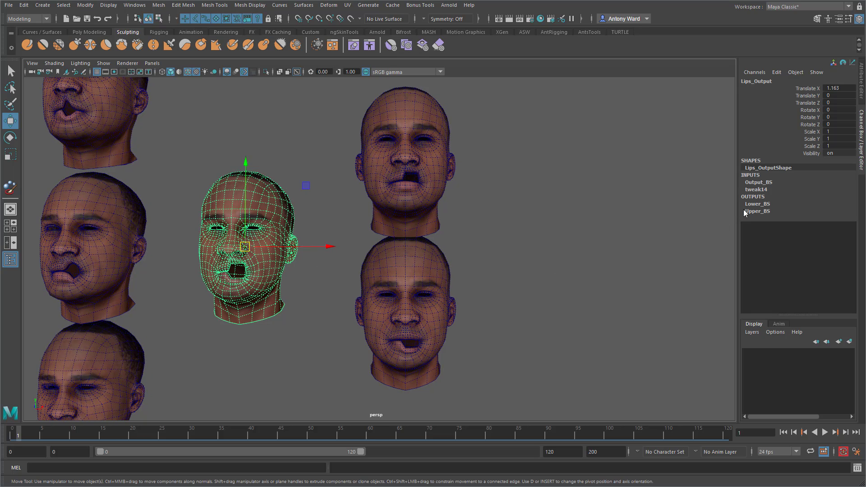
pyautogui.click(763, 184)
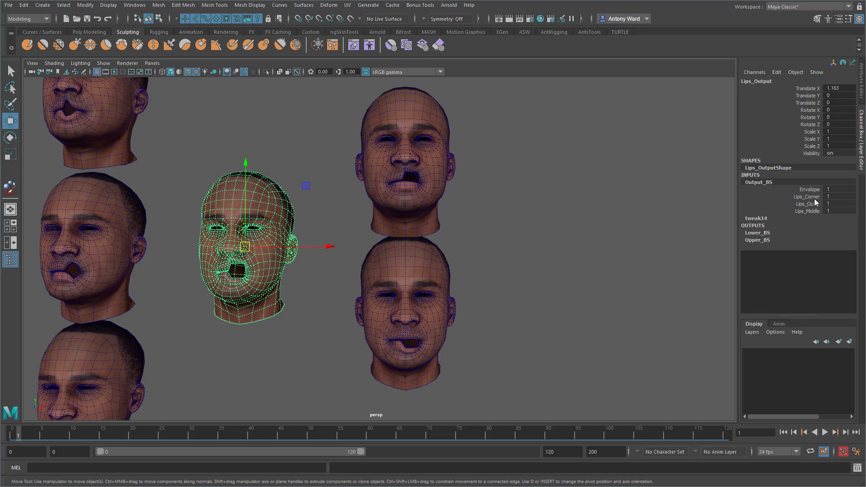
pyautogui.moveTo(834, 197); pyautogui.dragTo(836, 210)
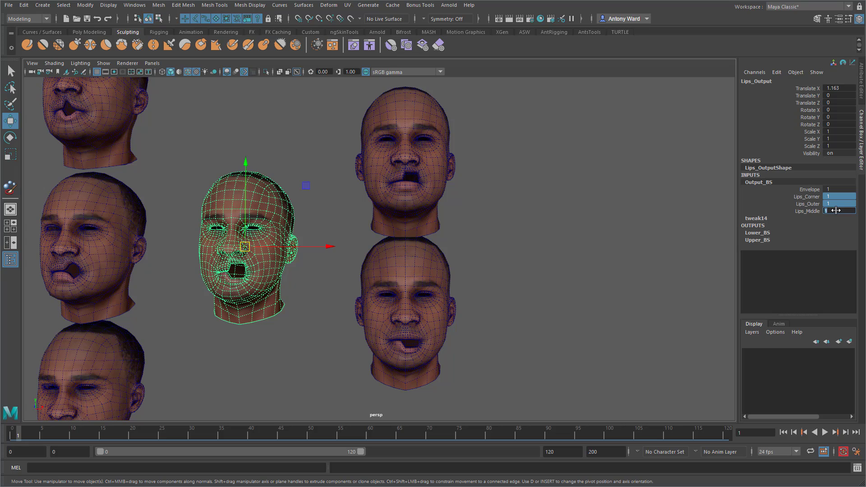
pyautogui.write('0')
pyautogui.press('Return')
# - Test the Lips_Corner weight on Lips_Output, return it to 0, and set Lips_Middle to 1
pyautogui.click(807, 196)
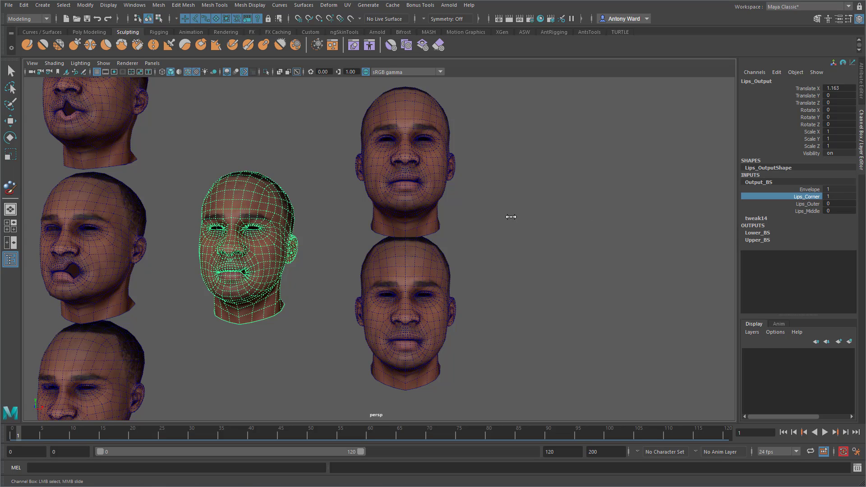
pyautogui.click(807, 211)
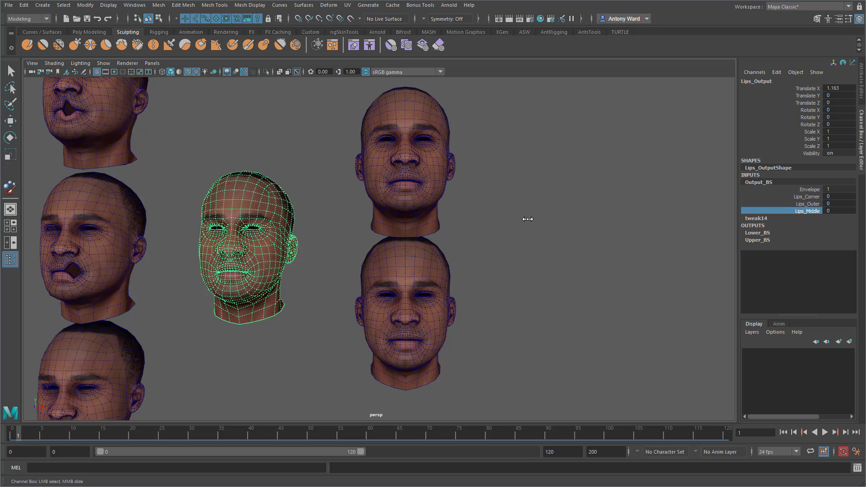
pyautogui.moveTo(526, 218); pyautogui.dragTo(537, 217, button='middle')
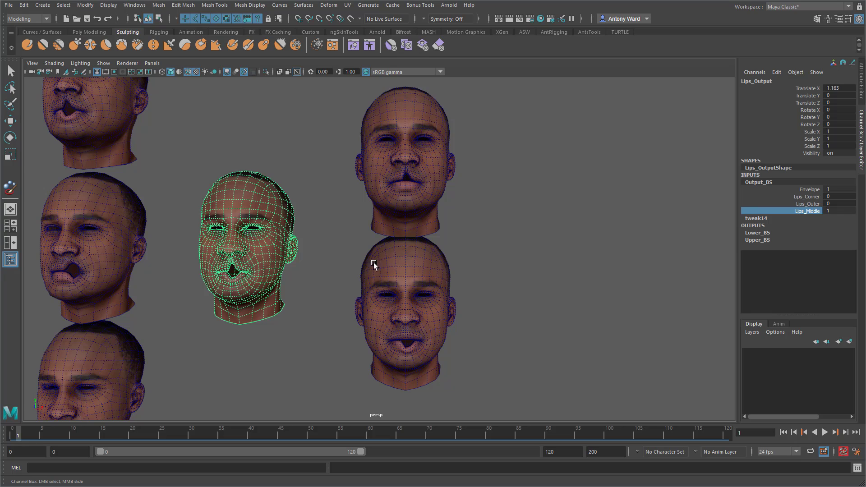
# - Try moving the mouth-corner vertices of the source Lips head, and undo the move
pyautogui.keyDown('alt'); pyautogui.moveTo(284, 266); pyautogui.dragTo(419, 267, button='middle'); pyautogui.keyUp('alt')
pyautogui.keyDown('alt'); pyautogui.moveTo(419, 267); pyautogui.dragTo(363, 267, button='right'); pyautogui.keyUp('alt')
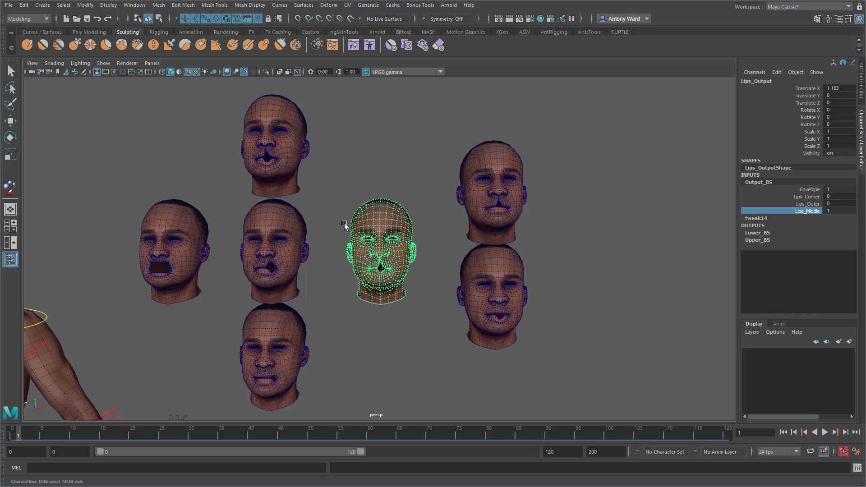
pyautogui.click(177, 275)
pyautogui.press('w')
pyautogui.rightClick(179, 275)
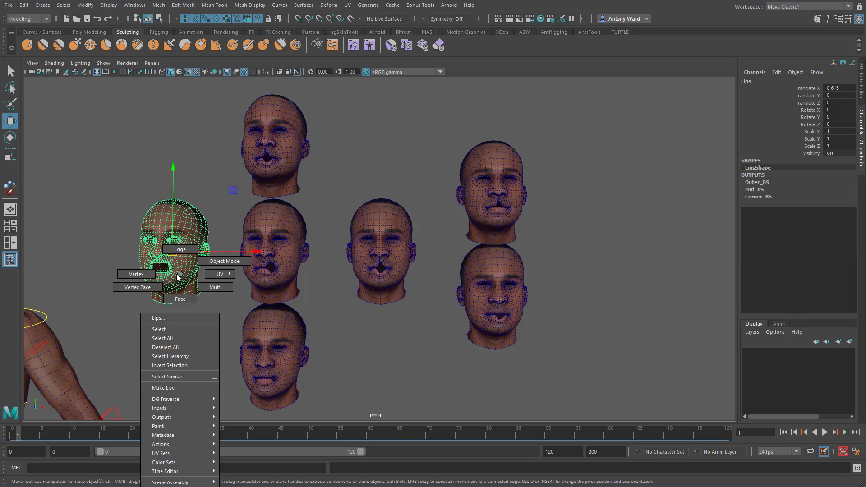
pyautogui.moveTo(179, 275); pyautogui.dragTo(142, 271, button='right')
pyautogui.moveTo(137, 256)
pyautogui.mouseDown()
pyautogui.moveTo(157, 275)
pyautogui.moveTo(132, 271)
pyautogui.mouseUp()
pyautogui.hotkey('ctrl', 'z')
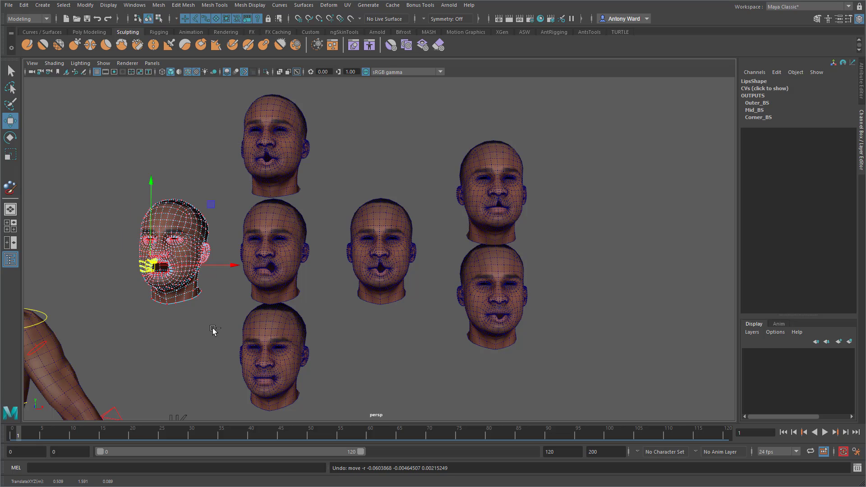
# - Try pulling the middle lower lip vertices of the source Lips head downward to test the split heads, and undo the move
pyautogui.scroll(5, 223, 300)
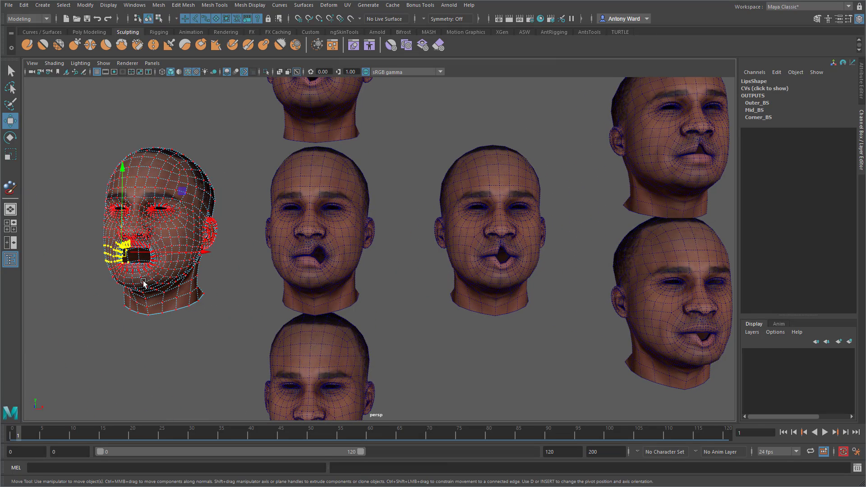
pyautogui.moveTo(148, 274); pyautogui.dragTo(131, 247)
pyautogui.hotkey('ctrl', 'z')
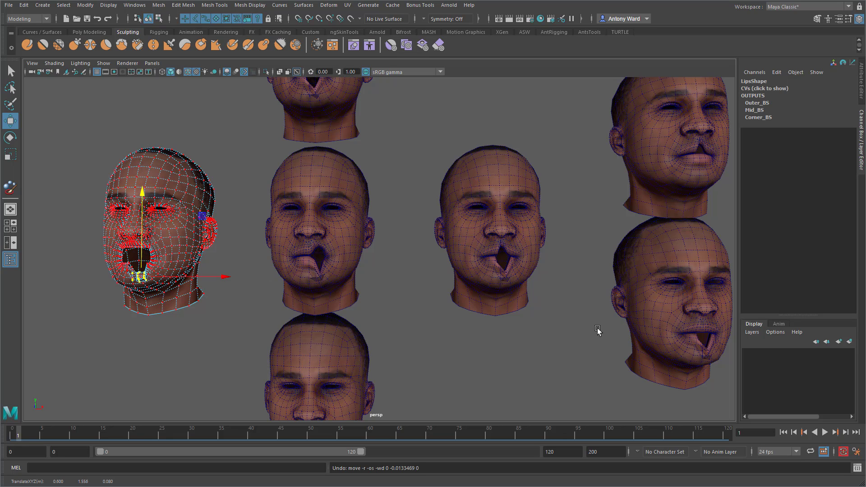
# - Undo the remaining lip vertex move on the source Lips head, return it to object mode and deselect everything
pyautogui.hotkey('ctrl', 'z')
pyautogui.keyDown('alt'); pyautogui.moveTo(591, 325); pyautogui.dragTo(487, 328, button='middle'); pyautogui.keyUp('alt')
pyautogui.keyDown('alt'); pyautogui.moveTo(487, 329); pyautogui.dragTo(323, 317, button='right'); pyautogui.keyUp('alt')
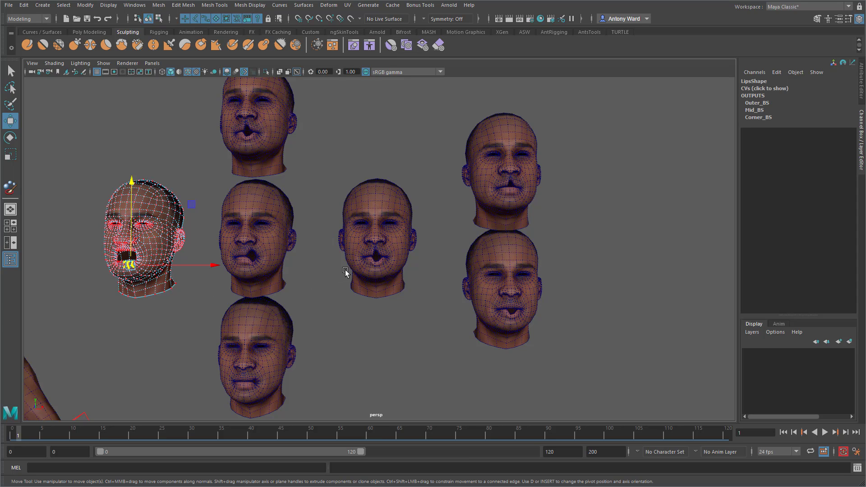
pyautogui.keyDown('alt'); pyautogui.moveTo(569, 286); pyautogui.dragTo(532, 300); pyautogui.keyUp('alt')
pyautogui.click(549, 263)
pyautogui.rightClick(117, 206)
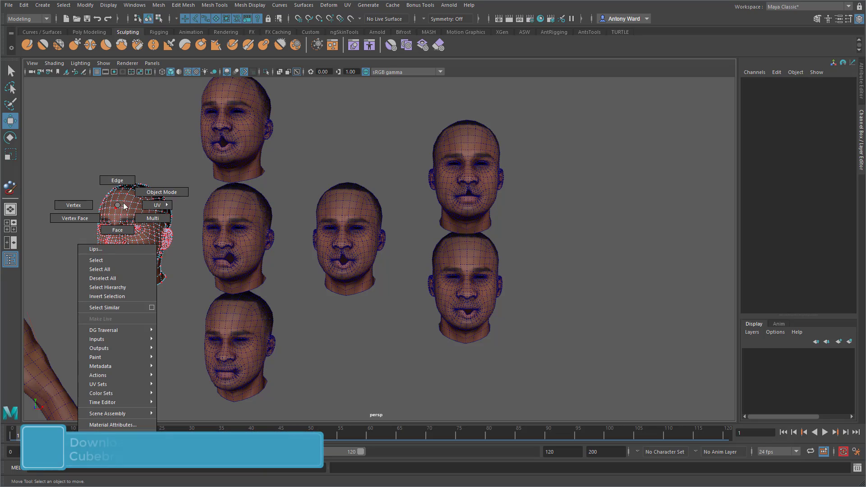
pyautogui.click(161, 191)
pyautogui.click(536, 258)
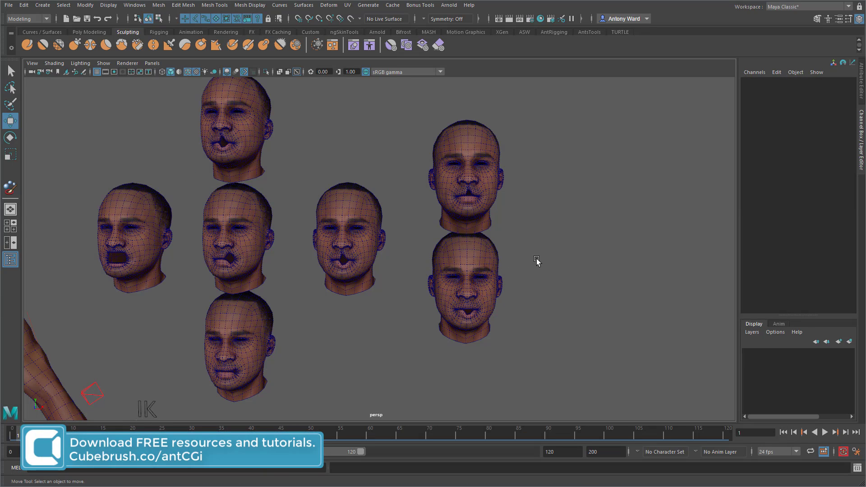
# - Duplicate Lips_Upper and Lips_Lower together and move the copies along X to about 1.789
pyautogui.click(483, 179)
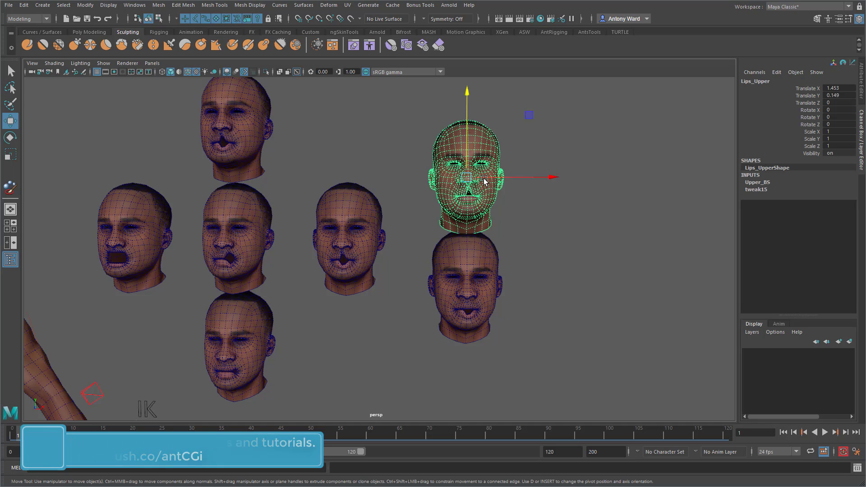
pyautogui.click(488, 288)
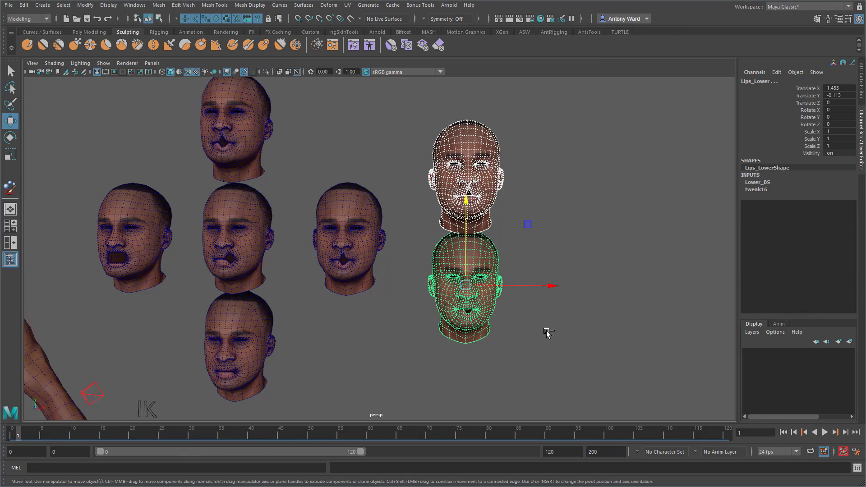
pyautogui.hotkey('ctrl', 'd')
pyautogui.moveTo(532, 285); pyautogui.dragTo(674, 287)
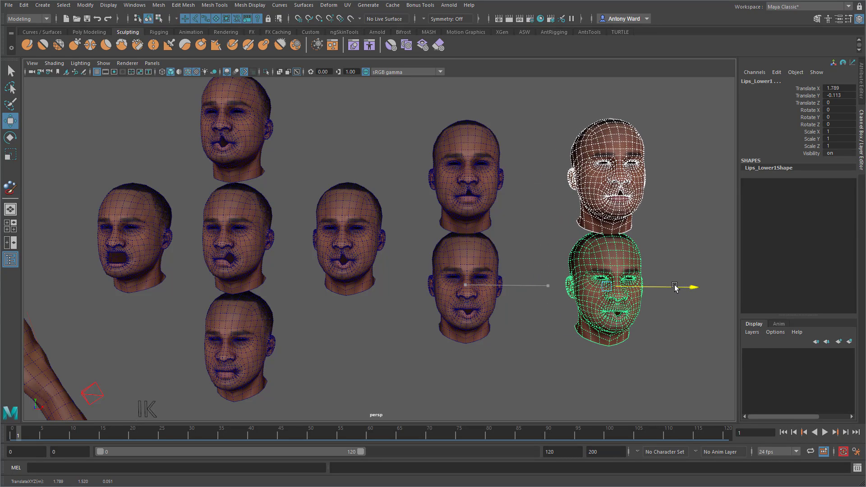
# - Set the Output_BS weights on Lips_Output to 0 for Lips_Middle and 1 for Lips_Outer
pyautogui.click(367, 208)
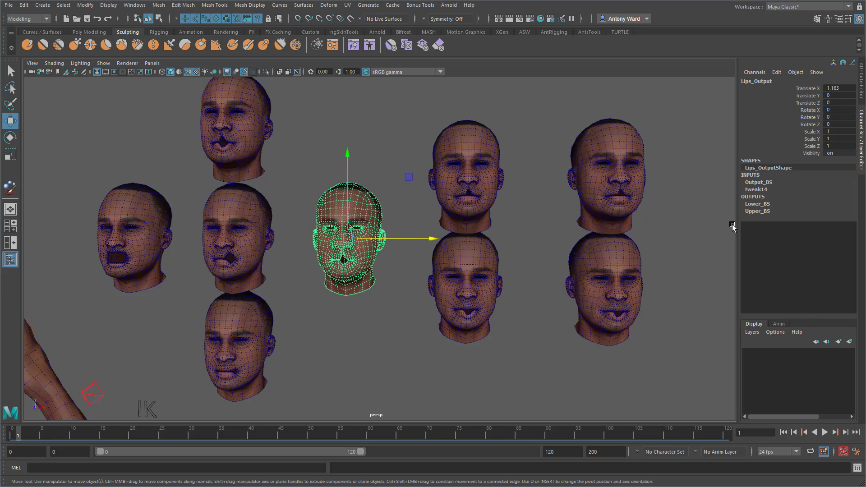
pyautogui.click(768, 182)
pyautogui.click(808, 210)
pyautogui.moveTo(563, 270); pyautogui.dragTo(524, 268, button='middle')
pyautogui.click(793, 203)
pyautogui.moveTo(561, 235); pyautogui.dragTo(587, 236, button='middle')
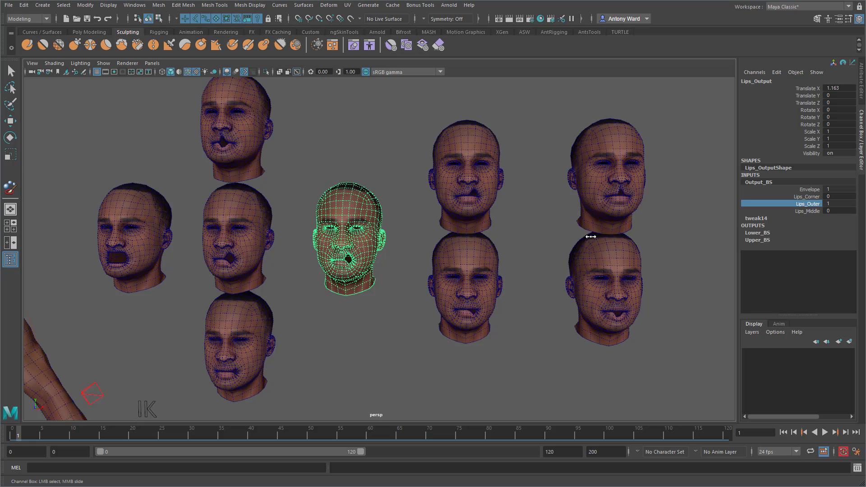
# - Duplicate Lips_Upper and Lips_Lower in the outer shape and place the copies beside the first duplicated pair
pyautogui.moveTo(495, 193); pyautogui.dragTo(452, 279)
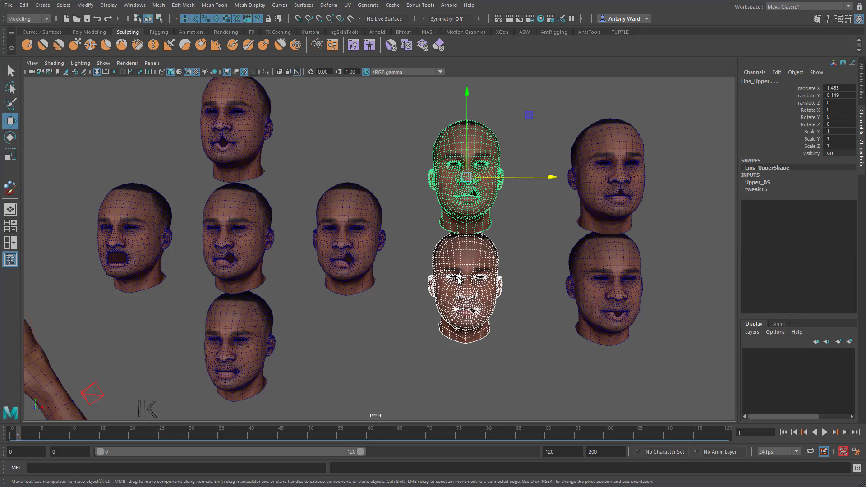
pyautogui.hotkey('ctrl', 'd')
pyautogui.moveTo(498, 182); pyautogui.dragTo(694, 210)
# - Set the Output_BS weights on Lips_Output to 0 for Lips_Outer and 1 for Lips_Corner
pyautogui.click(358, 246)
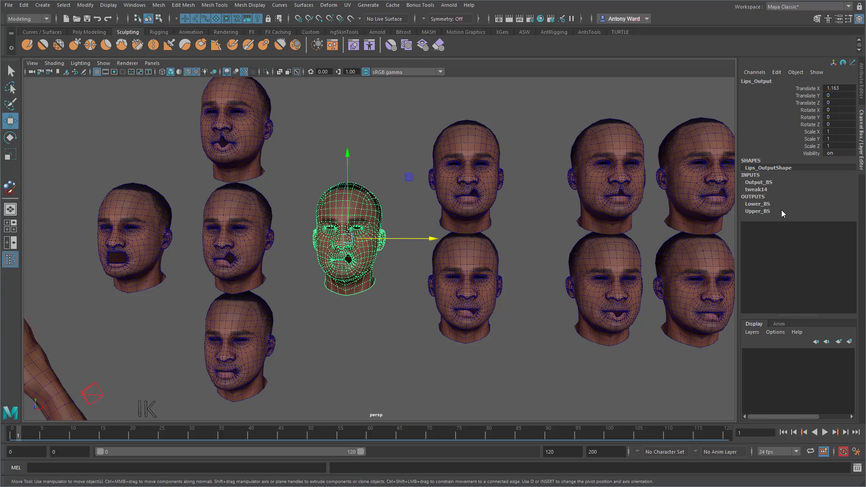
pyautogui.click(772, 182)
pyautogui.click(808, 204)
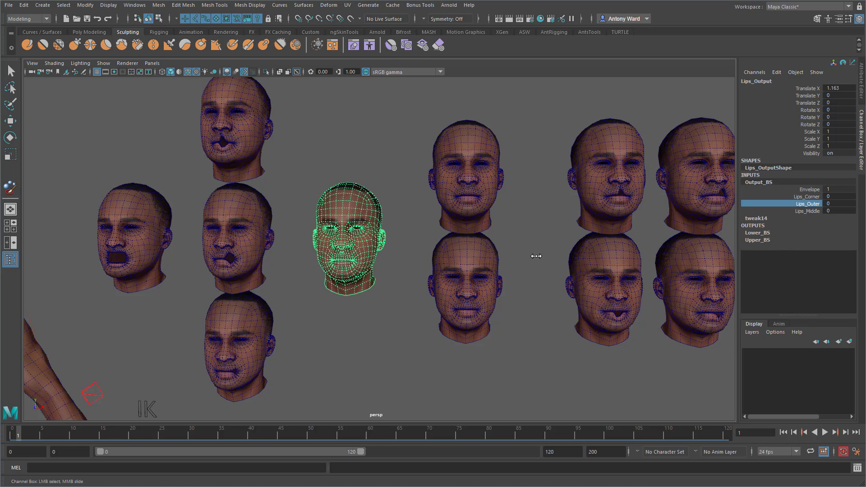
pyautogui.click(810, 197)
pyautogui.moveTo(486, 237); pyautogui.dragTo(596, 234, button='middle')
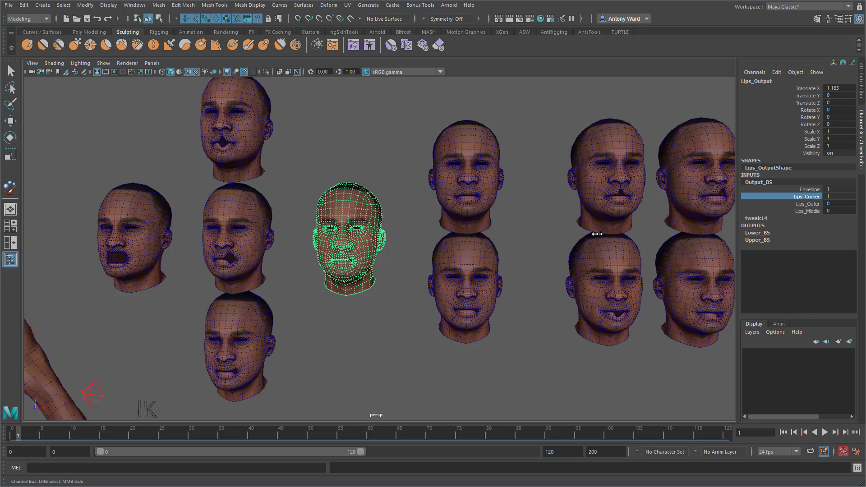
# - Duplicate the corner-shape Lips_Upper and Lips_Lower heads and move the copies along X to about 2.182, beside the outer pair
pyautogui.click(473, 274)
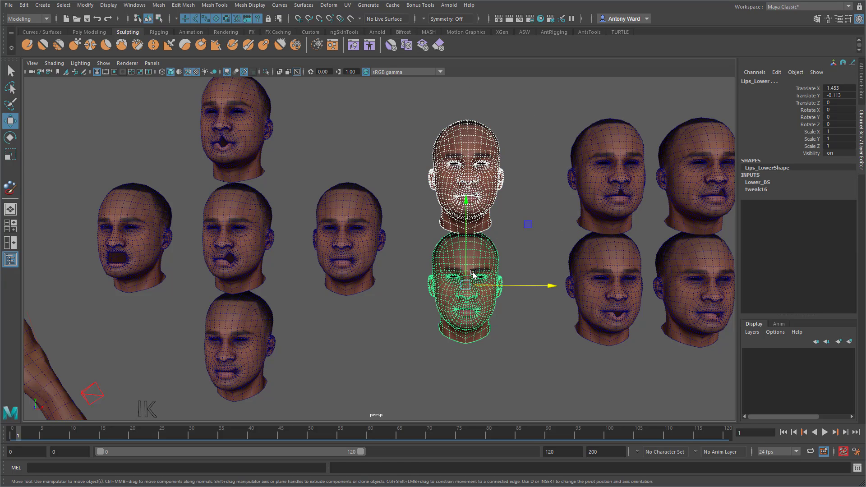
pyautogui.hotkey('ctrl', 'd')
pyautogui.keyDown('alt'); pyautogui.moveTo(473, 274); pyautogui.dragTo(345, 305, button='middle'); pyautogui.keyUp('alt')
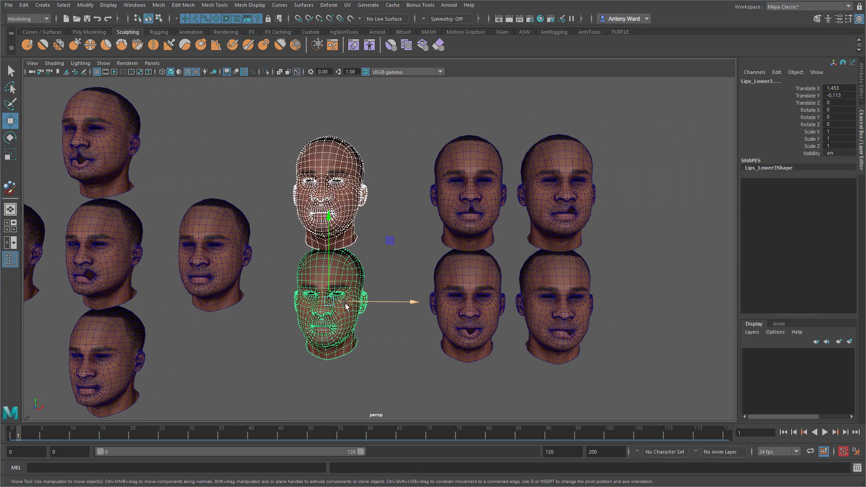
pyautogui.moveTo(345, 304); pyautogui.dragTo(659, 305)
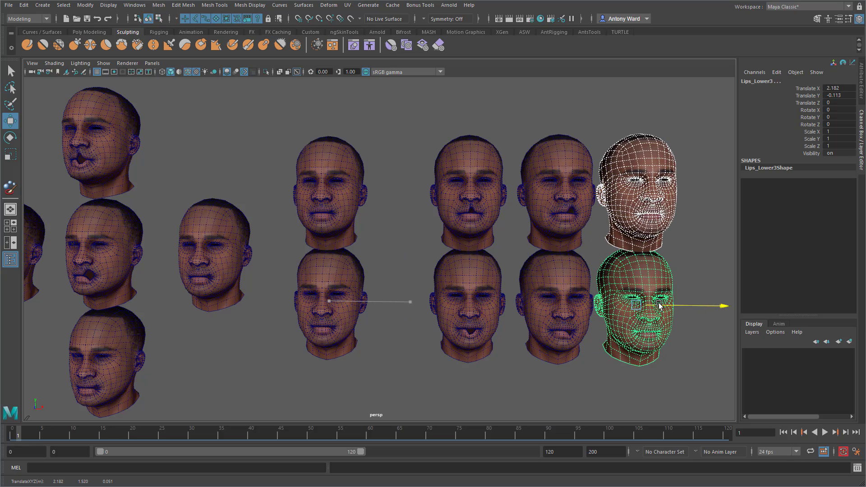
# - Hide the source, split, output, upper and lower setup heads, leaving out the six duplicates
pyautogui.click(400, 226)
pyautogui.keyDown('alt'); pyautogui.moveTo(389, 275); pyautogui.dragTo(574, 274, button='middle'); pyautogui.keyUp('alt')
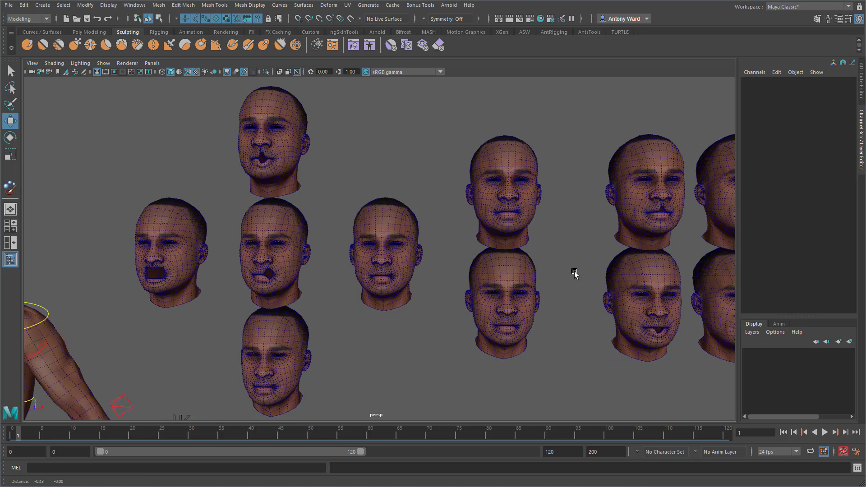
pyautogui.keyDown('alt'); pyautogui.moveTo(574, 274); pyautogui.dragTo(440, 261, button='right'); pyautogui.keyUp('alt')
pyautogui.moveTo(209, 126); pyautogui.dragTo(488, 334)
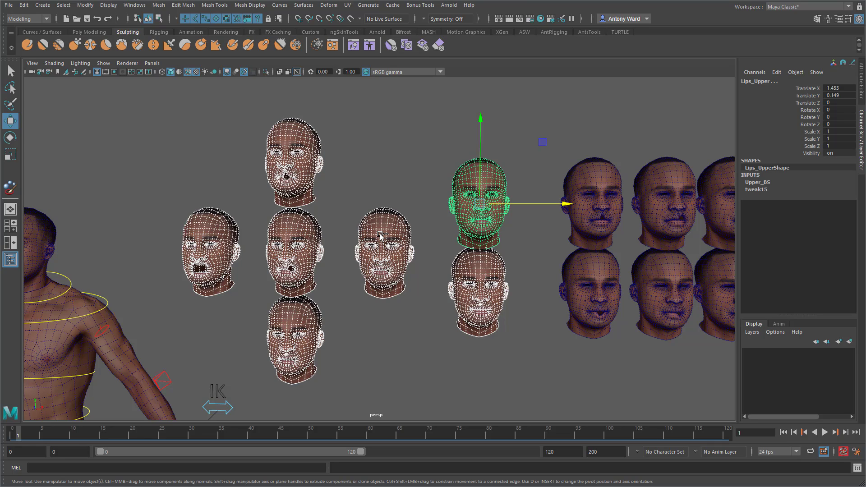
pyautogui.hotkey('ctrl', 'h')
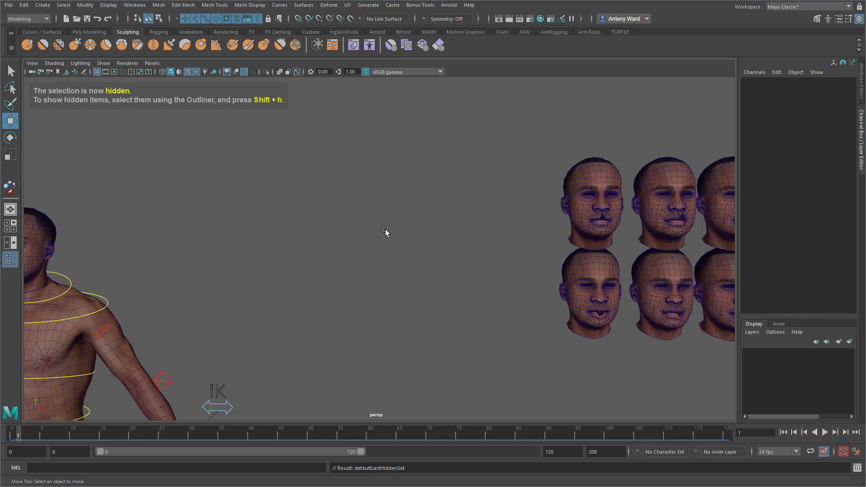
# - Move the six duplicated heads together along X next to the character, with Lips_Upper3 at about 0.948, and deselect them
pyautogui.moveTo(526, 162); pyautogui.dragTo(720, 295)
pyautogui.keyDown('alt'); pyautogui.moveTo(670, 223); pyautogui.dragTo(654, 219, button='middle'); pyautogui.keyUp('alt')
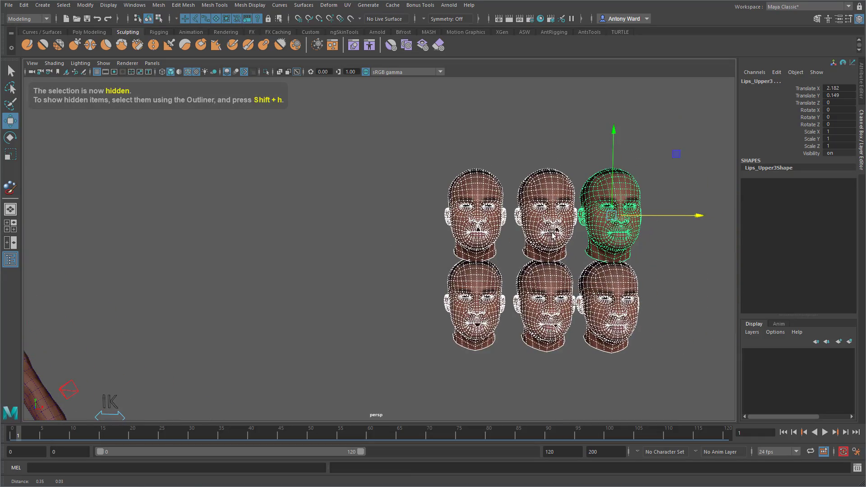
pyautogui.moveTo(654, 218); pyautogui.dragTo(229, 233)
pyautogui.keyDown('alt'); pyautogui.moveTo(299, 280); pyautogui.dragTo(571, 290, button='middle'); pyautogui.keyUp('alt')
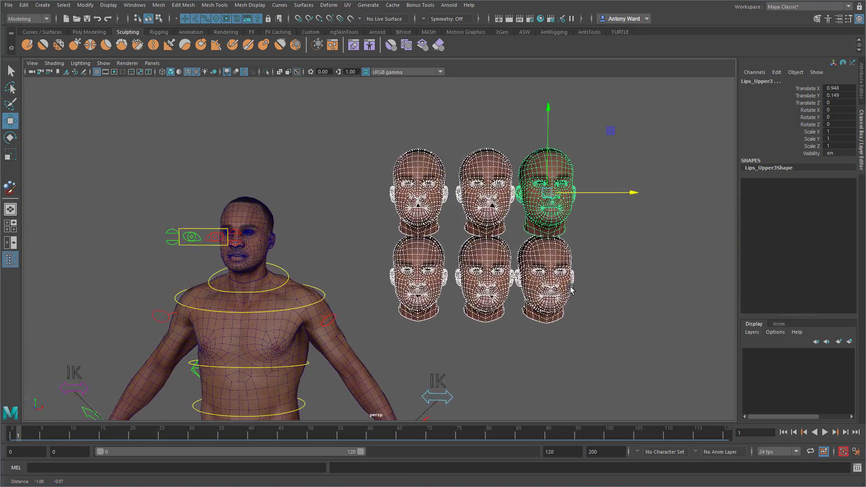
pyautogui.keyDown('alt'); pyautogui.moveTo(572, 290); pyautogui.dragTo(804, 290, button='right'); pyautogui.keyUp('alt')
pyautogui.keyDown('alt'); pyautogui.moveTo(690, 280); pyautogui.dragTo(662, 262); pyautogui.keyUp('alt')
pyautogui.keyDown('alt'); pyautogui.moveTo(662, 263); pyautogui.dragTo(334, 240, button='right'); pyautogui.keyUp('alt')
pyautogui.click(487, 216)
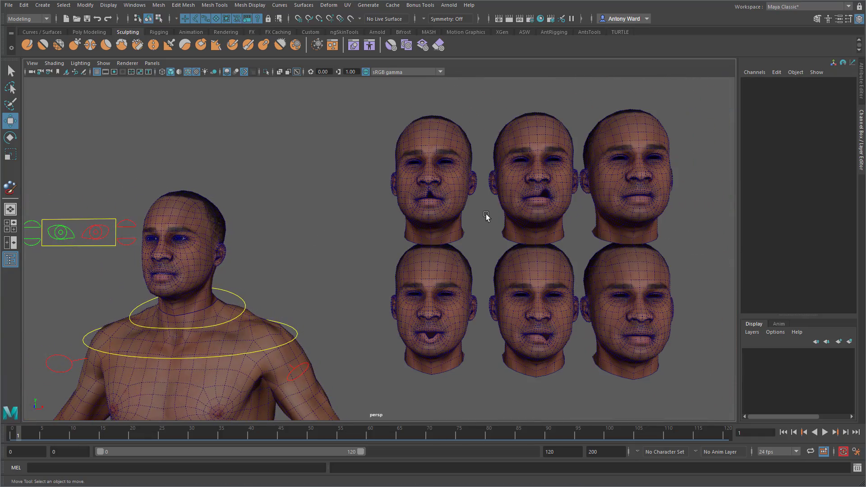
# - Rename the duplicated head Lips_Upper1 as L_Lip_Upper_Middle
pyautogui.click(454, 184)
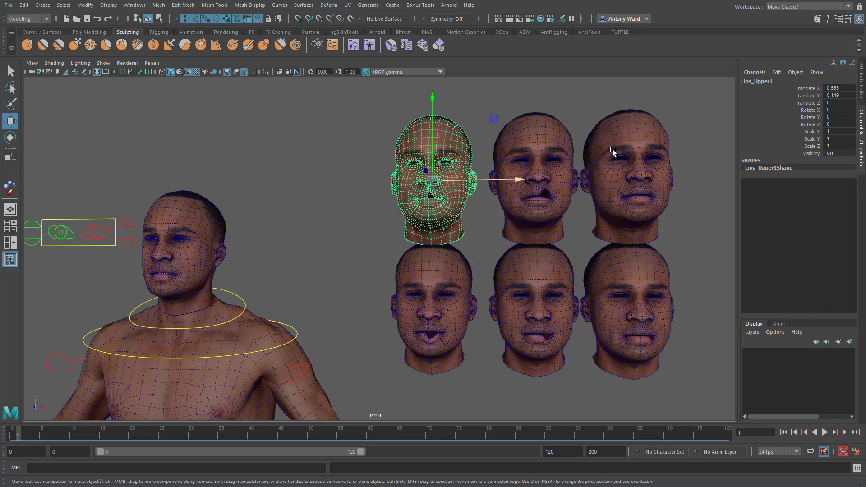
pyautogui.click(776, 82)
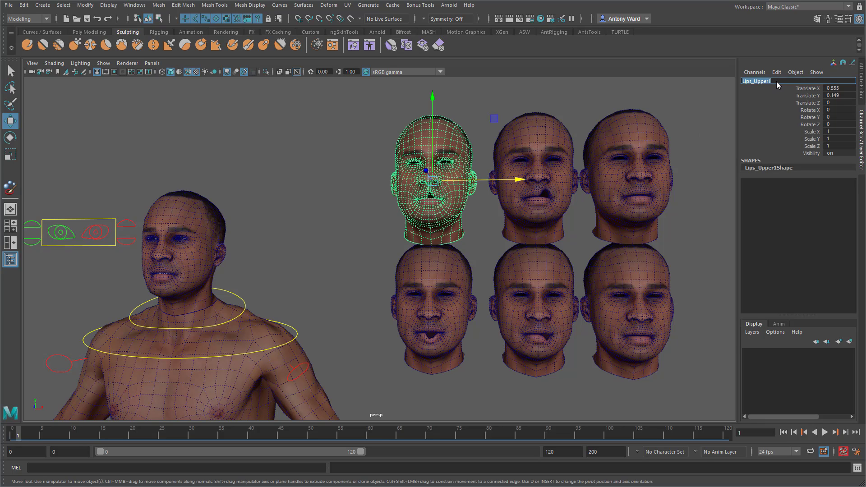
pyautogui.write('L_')
pyautogui.press('Return')
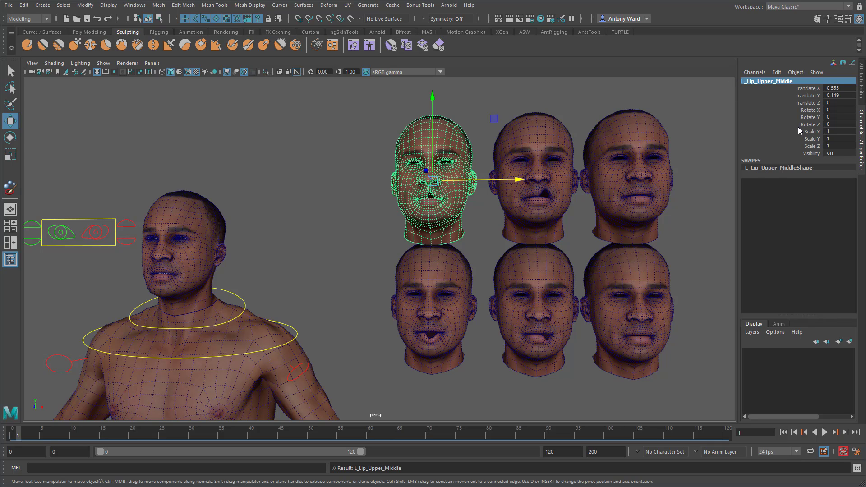
# - Copy the name L_Lip_Upper_Middle and adapt it to rename the head below as L_Lip_Lower_Middle
pyautogui.click(795, 83)
pyautogui.hotkey('ctrl', 'c')
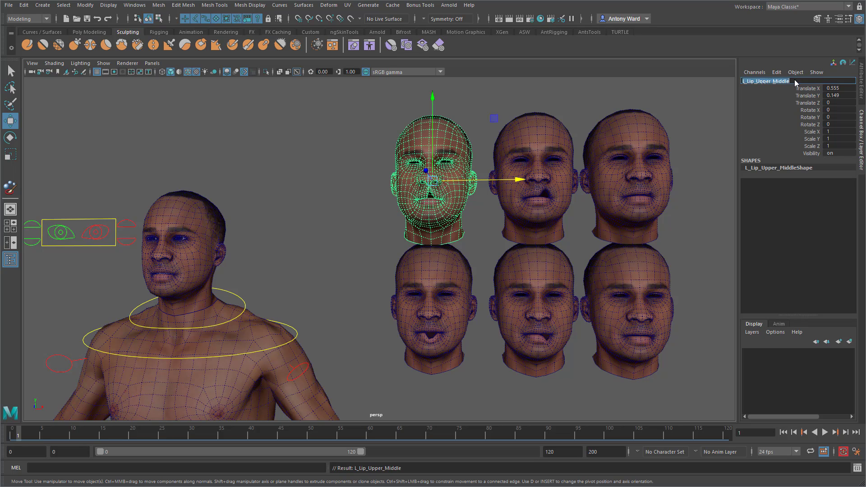
pyautogui.click(439, 257)
pyautogui.click(774, 82)
pyautogui.hotkey('ctrl', 'v')
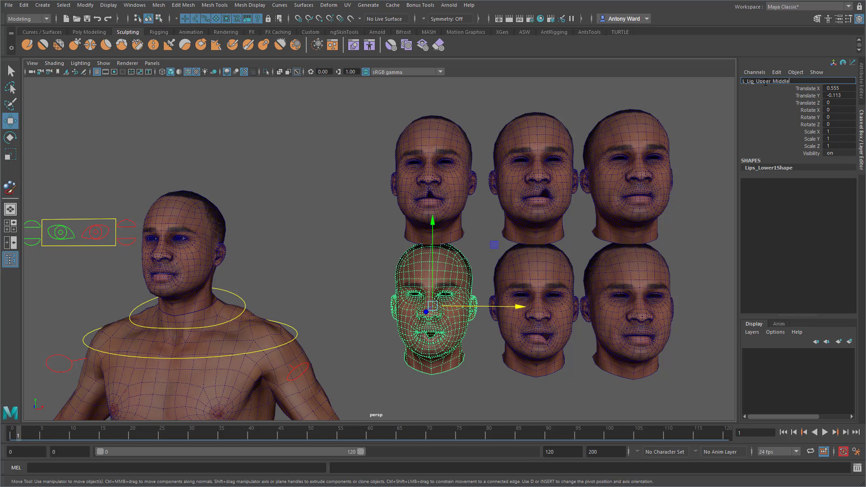
pyautogui.moveTo(756, 82); pyautogui.dragTo(771, 82)
pyautogui.write('Lower')
pyautogui.press('Return')
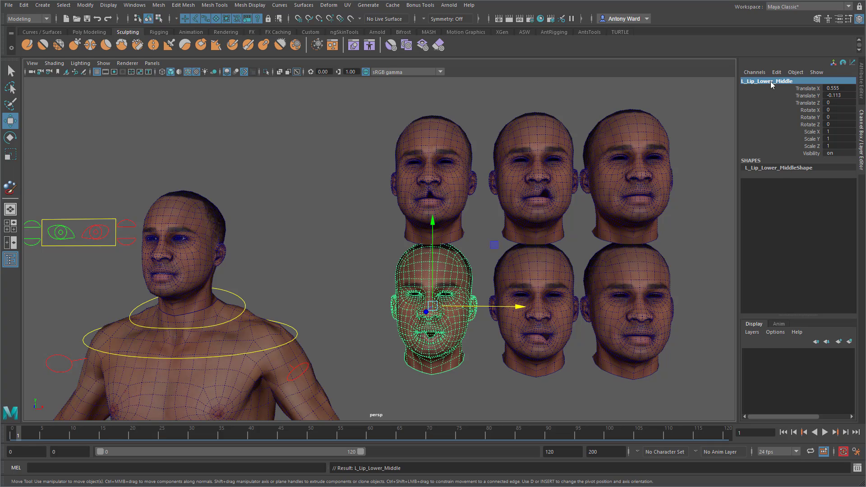
# - Try renaming the middle head of the lower row as L_Lip_Outer_Middle, and undo the rename
pyautogui.click(546, 274)
pyautogui.doubleClick(778, 82)
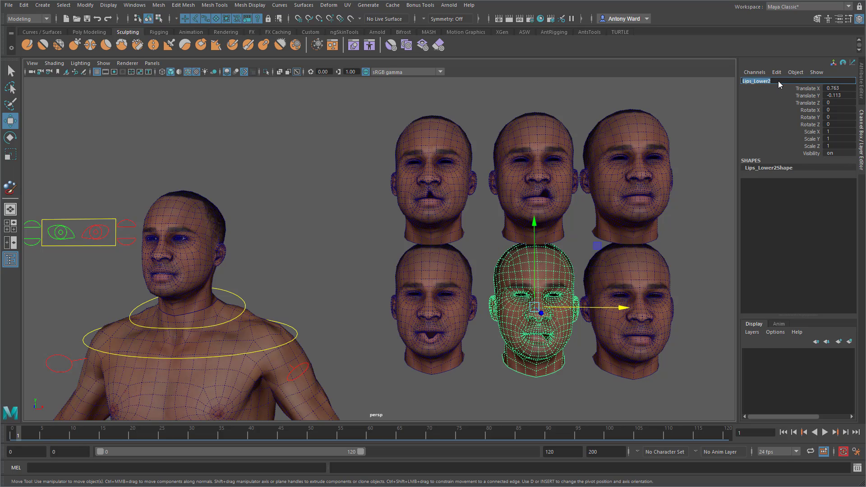
pyautogui.hotkey('ctrl', 'v')
pyautogui.moveTo(758, 83); pyautogui.dragTo(771, 81)
pyautogui.write('Outer')
pyautogui.press('Return')
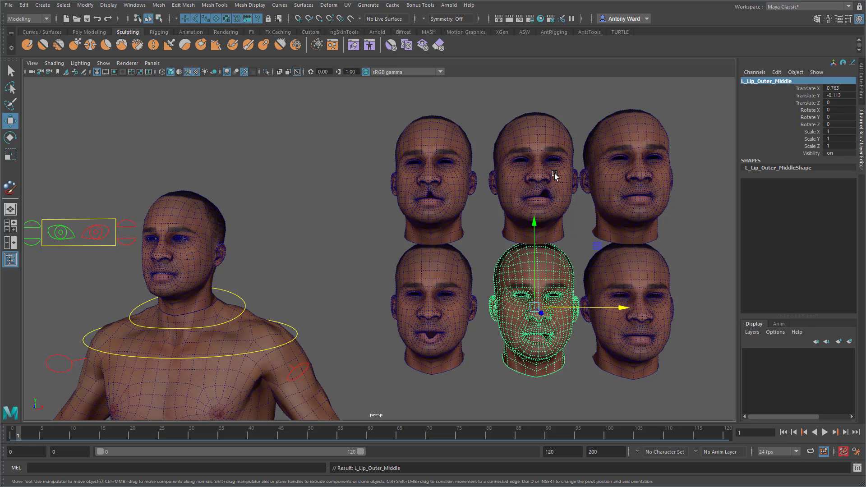
pyautogui.hotkey('ctrl', 'z')
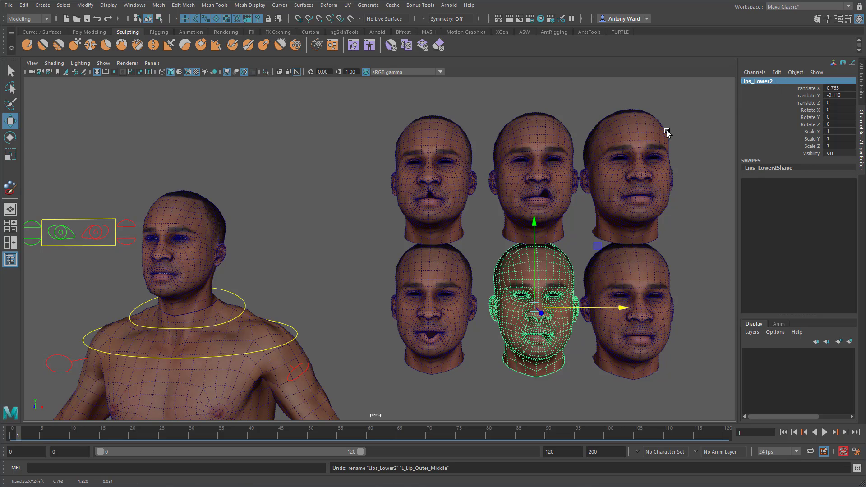
# - Rename the middle head of the lower row, Lips_Lower2, as L_Lip_Lower_Outer
pyautogui.doubleClick(764, 81)
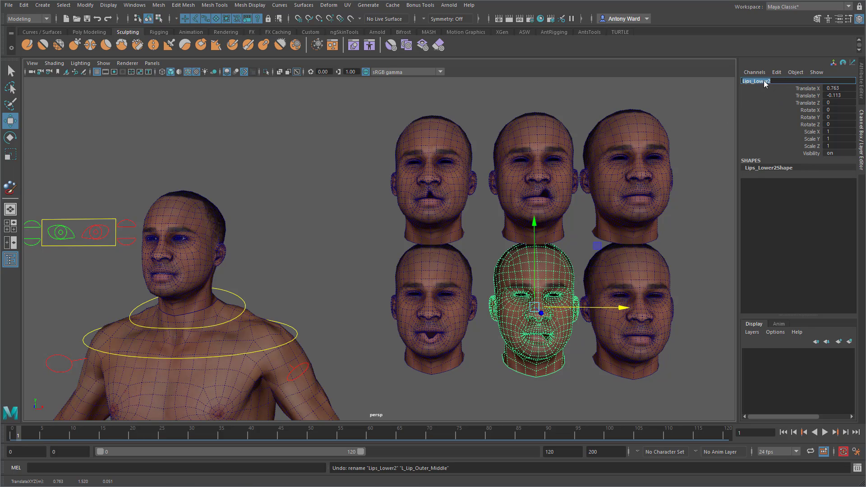
pyautogui.hotkey('ctrl', 'v')
pyautogui.moveTo(756, 82); pyautogui.dragTo(821, 80)
pyautogui.write('Lower_Outer')
pyautogui.press('Return')
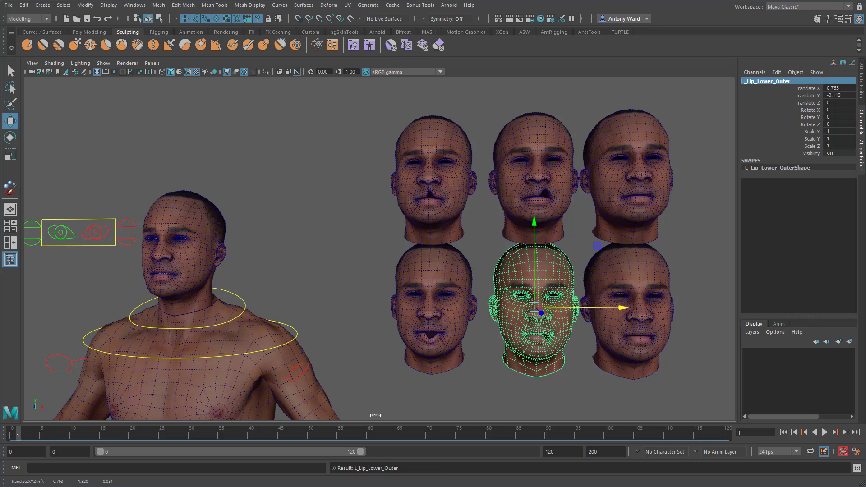
# - Rename the middle head of the upper row, Lips_Upper2, as L_Lip_Upper_Outer
pyautogui.click(524, 148)
pyautogui.doubleClick(769, 81)
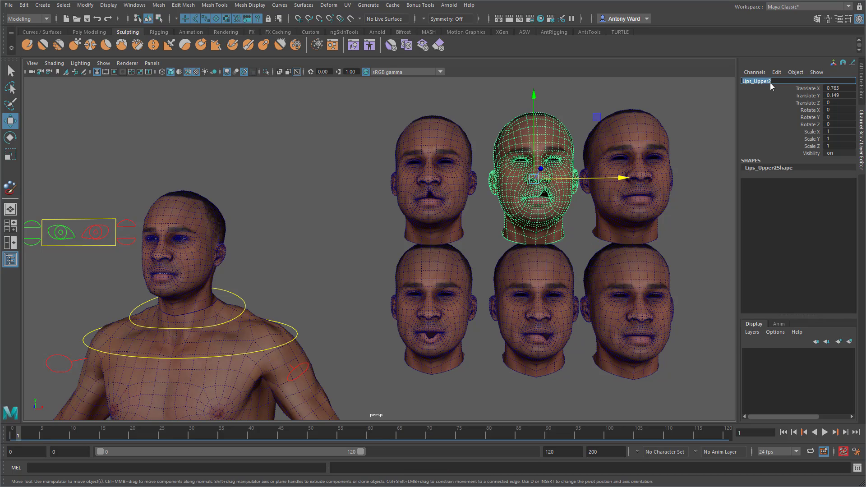
pyautogui.hotkey('ctrl', 'v')
pyautogui.moveTo(774, 83); pyautogui.dragTo(816, 80)
pyautogui.write('Outer')
pyautogui.press('Return')
# - Rename the third head of the upper row, Lips_Upper3, as L_Lip_Upper_Corner
pyautogui.press('Right')
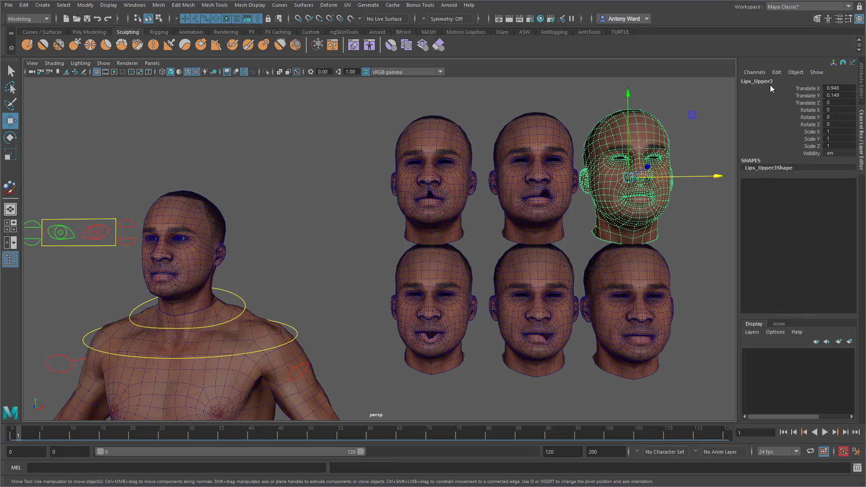
pyautogui.doubleClick(784, 80)
pyautogui.hotkey('ctrl', 'v')
pyautogui.moveTo(773, 81); pyautogui.dragTo(820, 79)
pyautogui.write('Corner')
pyautogui.press('Return')
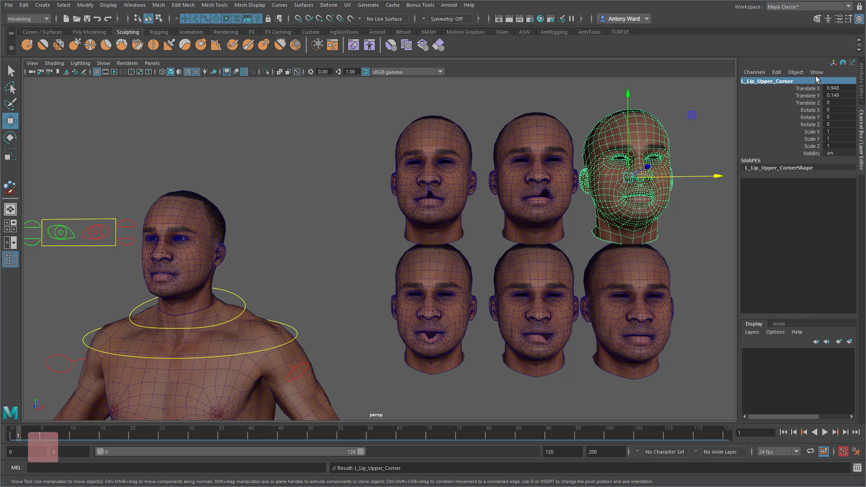
# - Rename the third head of the lower row, Lips_Lower3, as L_Lip_Lower_Corner
pyautogui.click(563, 287)
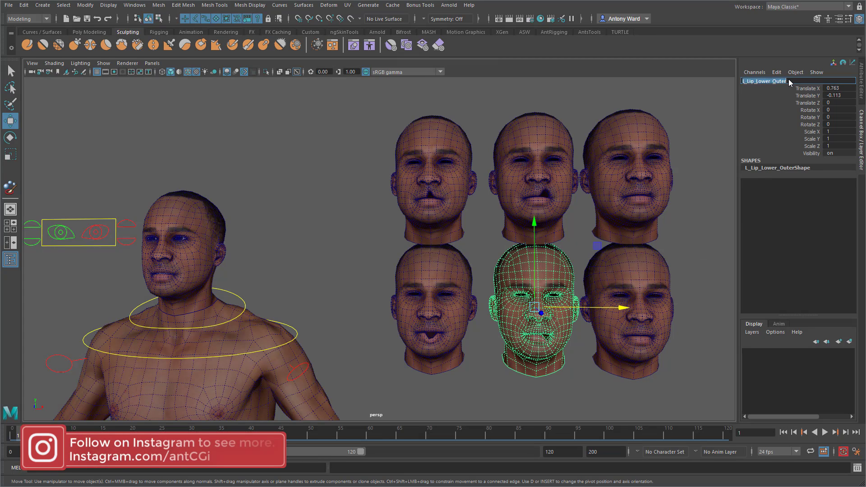
pyautogui.click(647, 271)
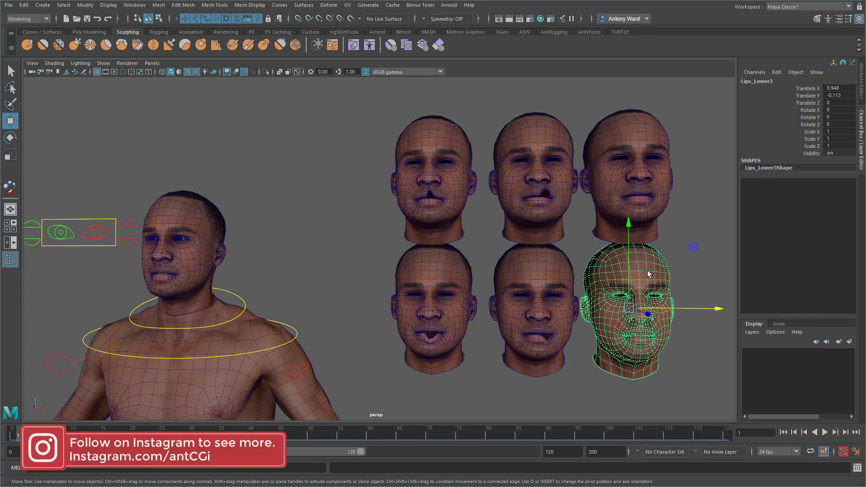
pyautogui.doubleClick(770, 83)
pyautogui.write('L_Lip_Lower_Outer')
pyautogui.press('BackSpace')
pyautogui.press('BackSpace')
pyautogui.press('BackSpace')
pyautogui.press('BackSpace')
pyautogui.press('BackSpace')
pyautogui.write('Co')
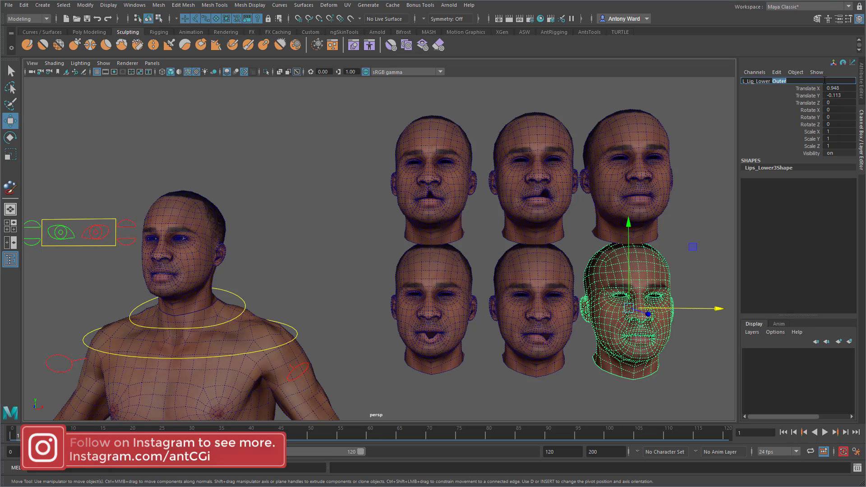
pyautogui.write('rner')
pyautogui.press('Return')
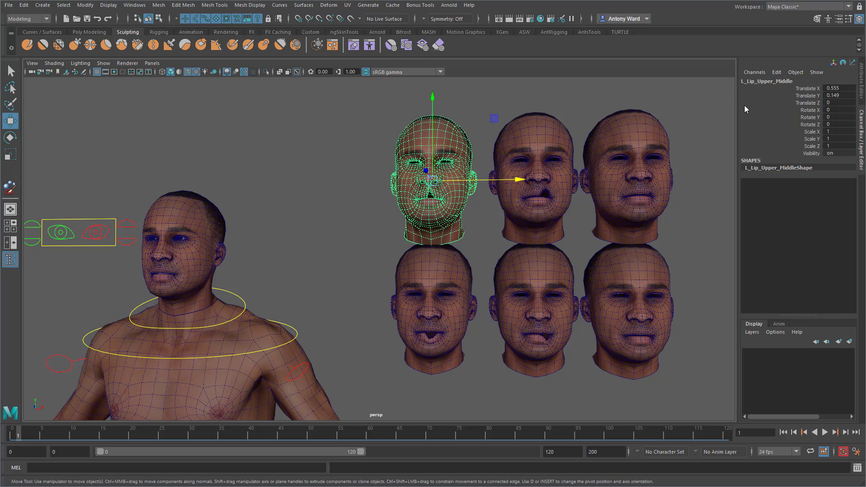
# - Remove the side prefix from the first head of the upper row so it is named Lip_Upper_Middle
pyautogui.click(753, 82)
pyautogui.click(746, 81)
pyautogui.press('BackSpace')
pyautogui.press('BackSpace')
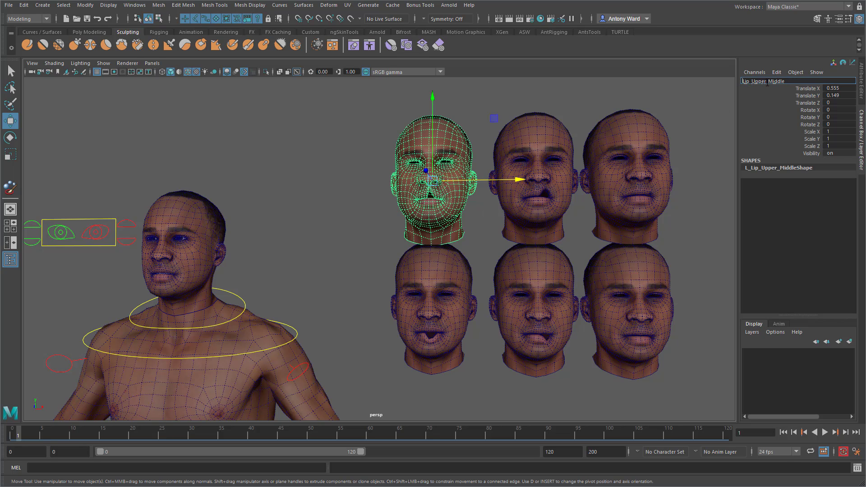
pyautogui.press('Return')
# - Remove the side prefix from the first head of the lower row so it is named Lip_Lower_Middle
pyautogui.click(450, 273)
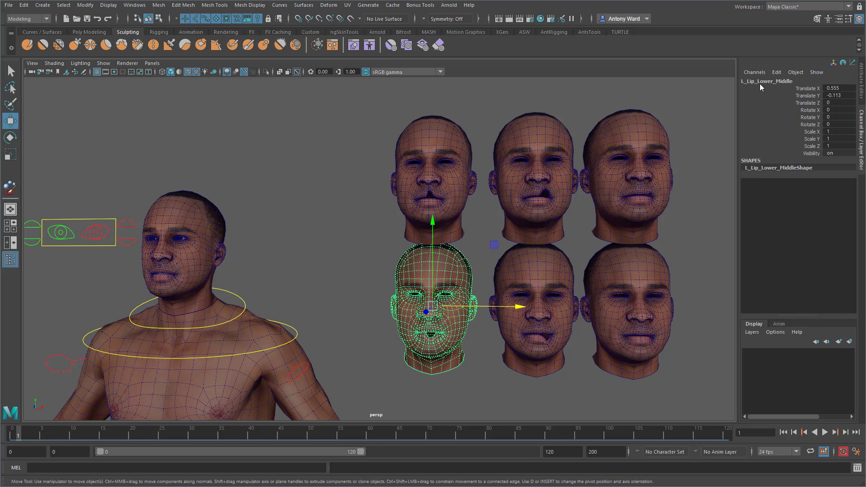
pyautogui.click(750, 81)
pyautogui.click(747, 82)
pyautogui.press('BackSpace')
pyautogui.press('BackSpace')
pyautogui.press('Return')
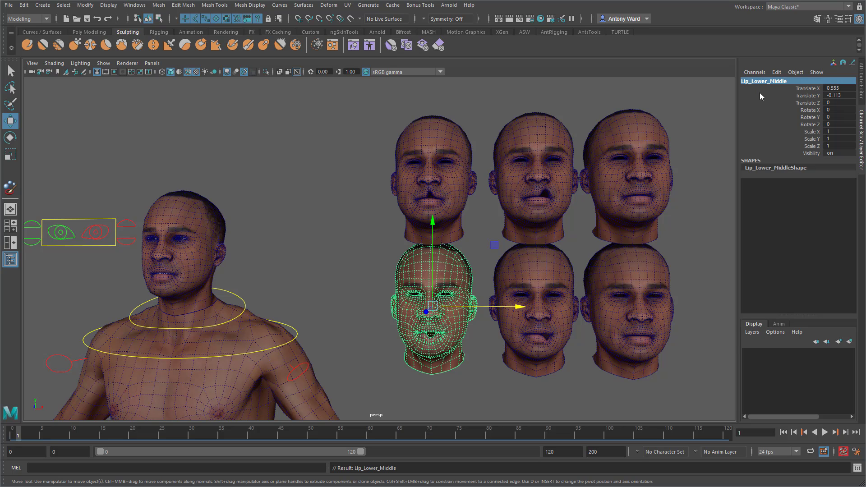
# - Open the Shape Editor with nothing selected and collapse all the blend shape nodes from Mid_BS to Lower_BS
pyautogui.click(259, 252)
pyautogui.click(218, 222)
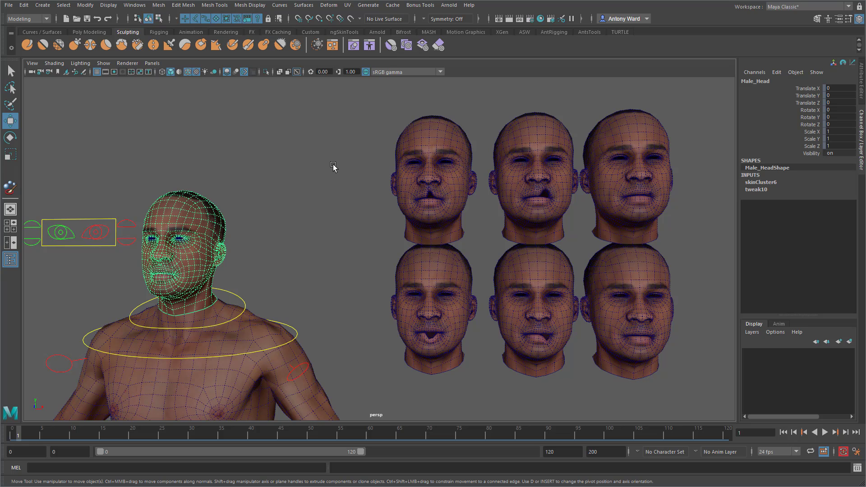
pyautogui.click(331, 162)
pyautogui.press('space')
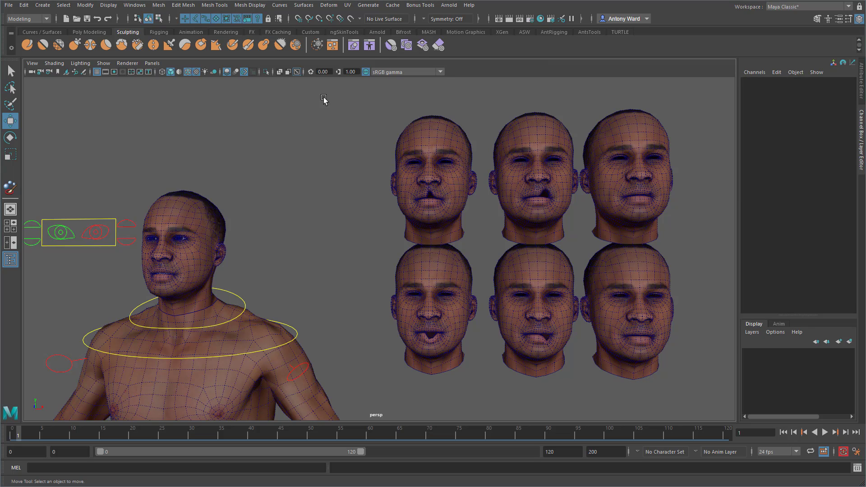
pyautogui.click(354, 45)
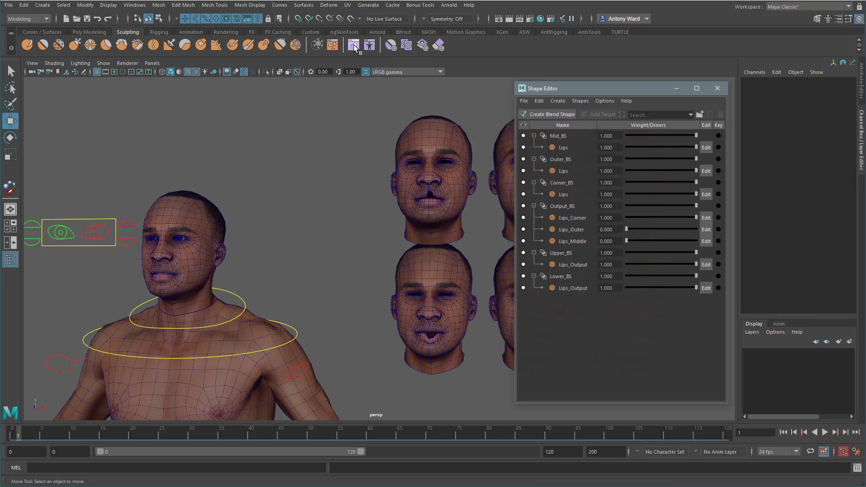
pyautogui.click(534, 135)
pyautogui.click(533, 147)
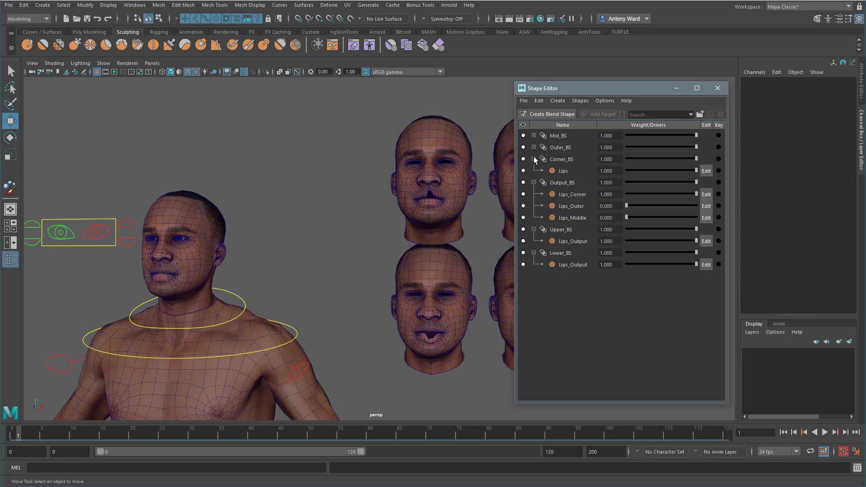
pyautogui.click(534, 159)
pyautogui.click(534, 171)
pyautogui.click(534, 182)
pyautogui.click(534, 194)
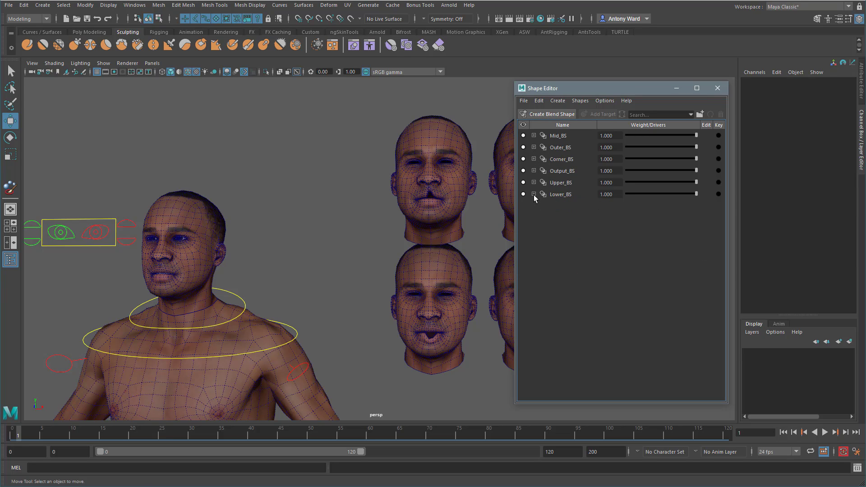
# - Create a new group in the Shape Editor and move all blend shape nodes from Mid_BS to Lower_BS into it
pyautogui.click(700, 114)
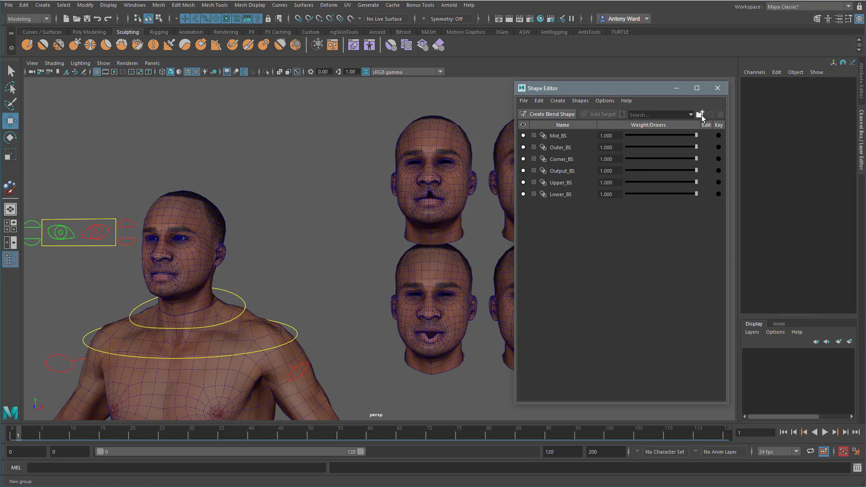
pyautogui.click(576, 193)
pyautogui.keyDown('shift'); pyautogui.click(569, 134); pyautogui.keyUp('shift')
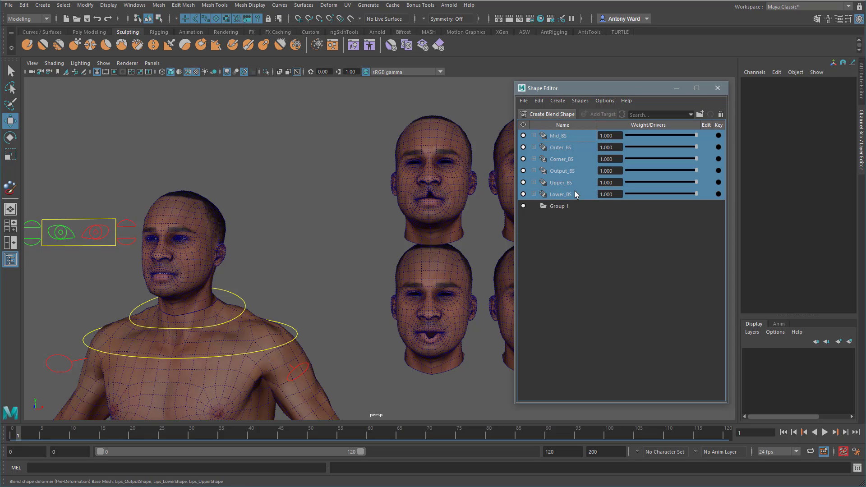
pyautogui.moveTo(562, 208); pyautogui.dragTo(558, 207)
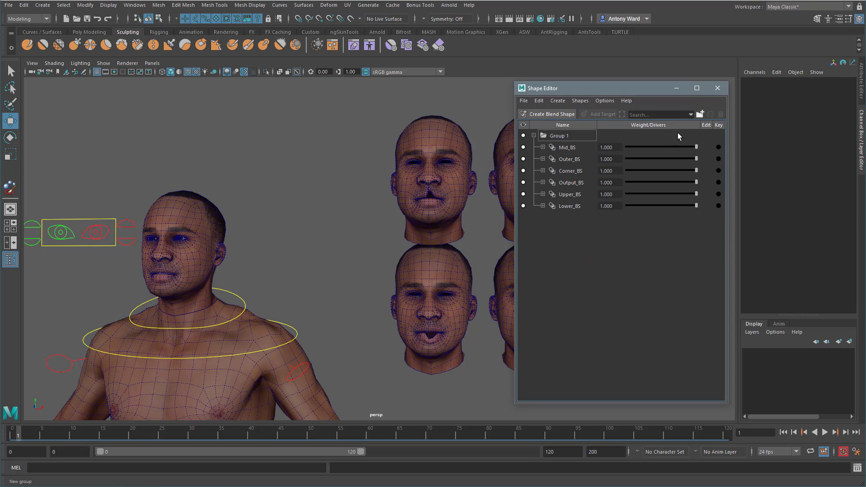
# - Collapse the new blend shape group and rename it Lip_Generator
pyautogui.click(533, 135)
pyautogui.doubleClick(561, 136)
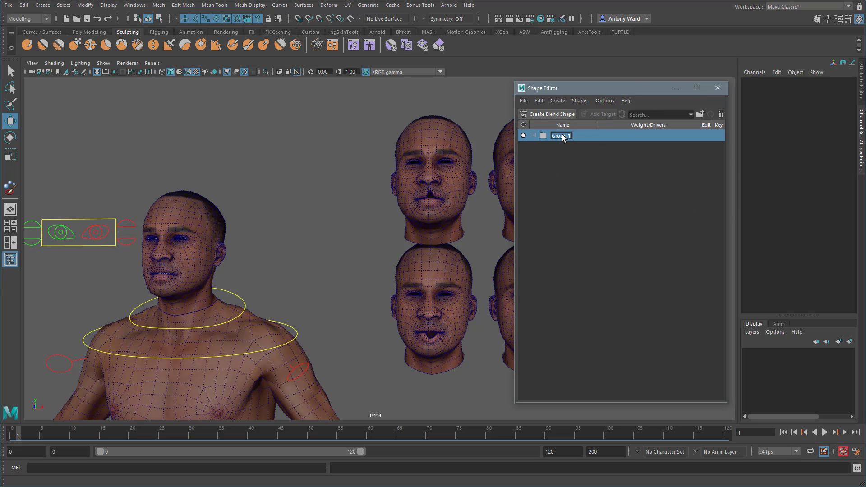
pyautogui.write('Lip')
pyautogui.write('_Generator')
pyautogui.press('Return')
# - Create a blend shape deformer on the rigged character's head, Male_Head
pyautogui.click(207, 234)
pyautogui.keyDown('alt'); pyautogui.moveTo(311, 285); pyautogui.dragTo(454, 263, button='middle'); pyautogui.keyUp('alt')
pyautogui.keyDown('alt'); pyautogui.moveTo(454, 263); pyautogui.dragTo(489, 259, button='right'); pyautogui.keyUp('alt')
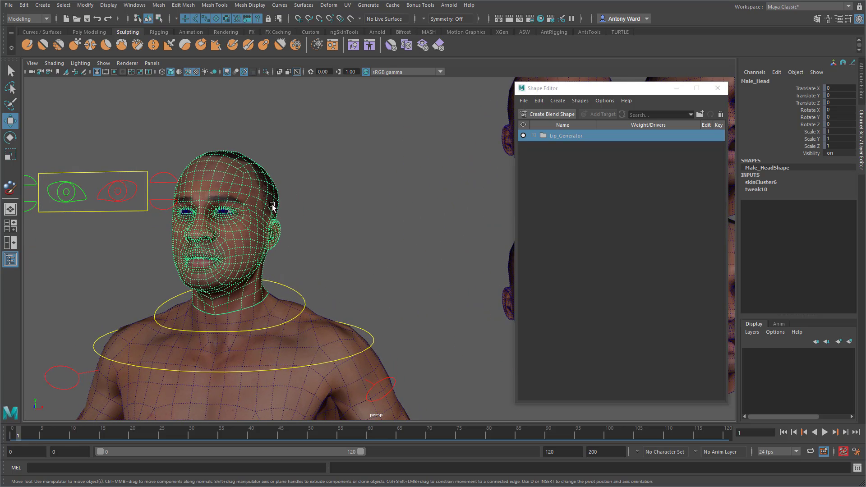
pyautogui.click(559, 113)
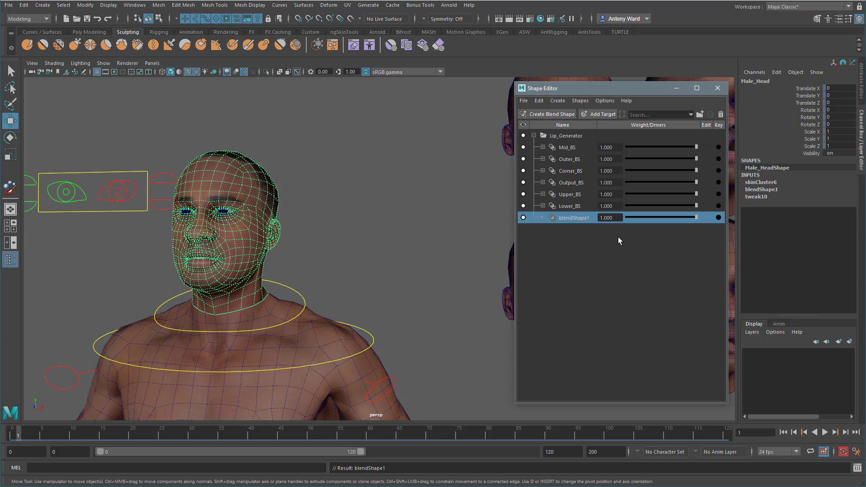
# - Move the new head blend shape out of the Lip_Generator group and rename it Head_BS
pyautogui.keyDown('alt'); pyautogui.moveTo(400, 267); pyautogui.dragTo(358, 270); pyautogui.keyUp('alt')
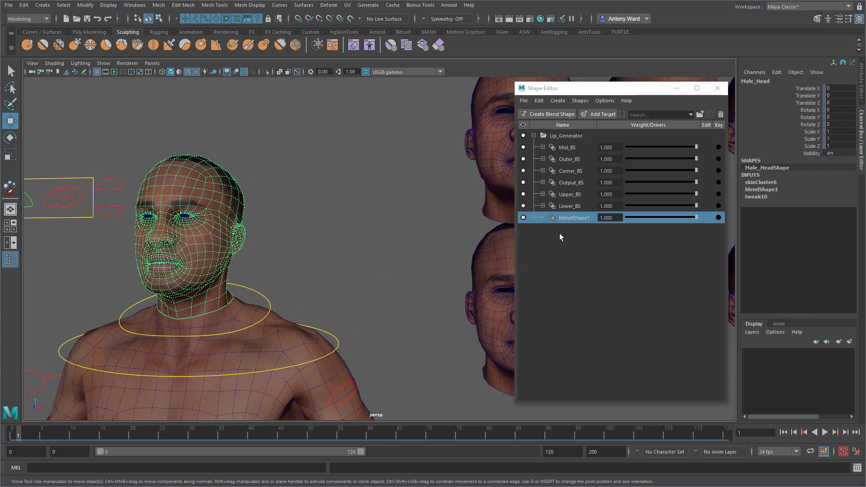
pyautogui.moveTo(568, 220); pyautogui.dragTo(569, 131)
pyautogui.click(534, 147)
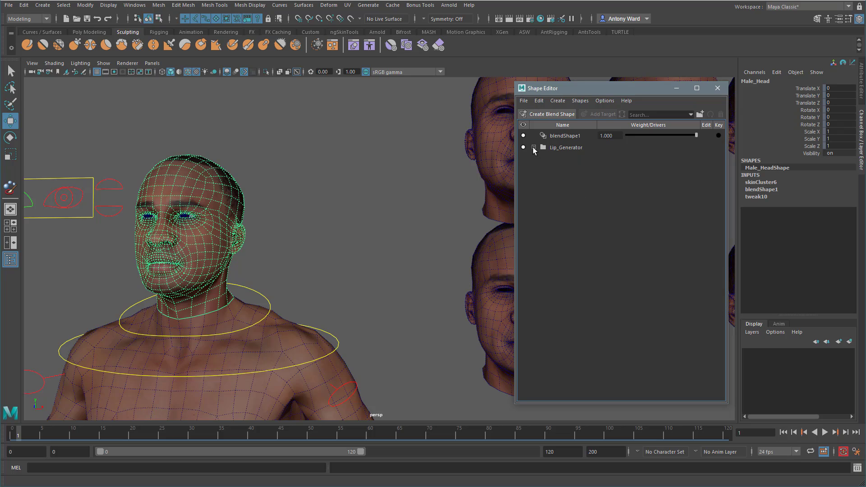
pyautogui.doubleClick(563, 135)
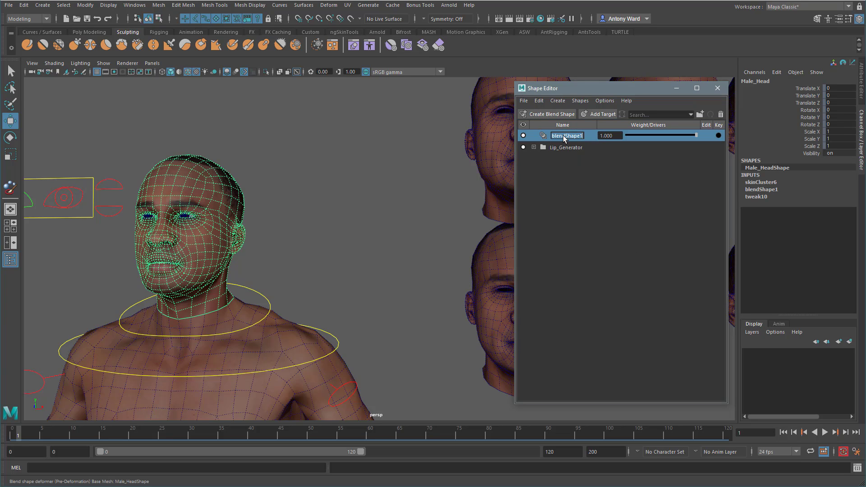
pyautogui.write('Head_BS')
pyautogui.press('Return')
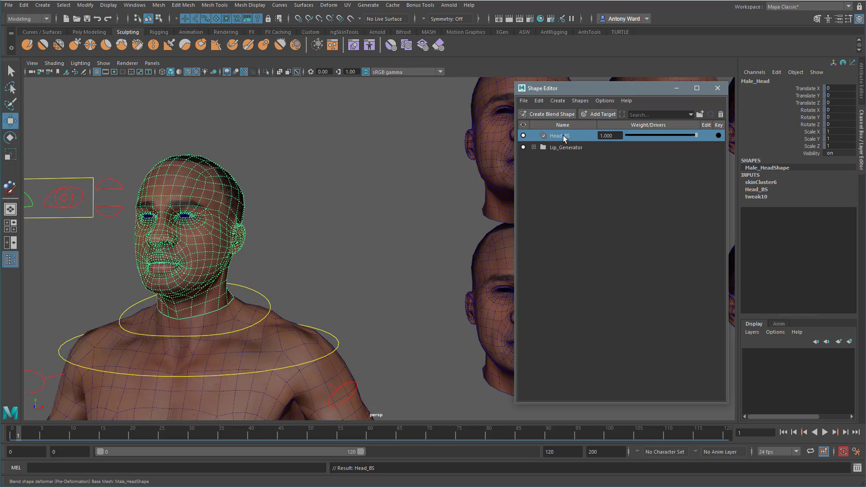
# - Add the six lip heads as targets of Head_BS, then widen the Shape Editor and its Name column to fit the target names
pyautogui.keyDown('alt'); pyautogui.moveTo(417, 189); pyautogui.dragTo(285, 194, button='middle'); pyautogui.keyUp('alt')
pyautogui.keyDown('alt'); pyautogui.moveTo(285, 193); pyautogui.dragTo(171, 192, button='right'); pyautogui.keyUp('alt')
pyautogui.keyDown('alt'); pyautogui.moveTo(378, 207); pyautogui.dragTo(294, 209, button='middle'); pyautogui.keyUp('alt')
pyautogui.keyDown('alt'); pyautogui.moveTo(294, 209); pyautogui.dragTo(185, 210, button='right'); pyautogui.keyUp('alt')
pyautogui.keyDown('alt'); pyautogui.moveTo(330, 213); pyautogui.dragTo(343, 211, button='middle'); pyautogui.keyUp('alt')
pyautogui.keyDown('alt'); pyautogui.moveTo(342, 211); pyautogui.dragTo(291, 209, button='right'); pyautogui.keyUp('alt')
pyautogui.moveTo(274, 159); pyautogui.dragTo(478, 277)
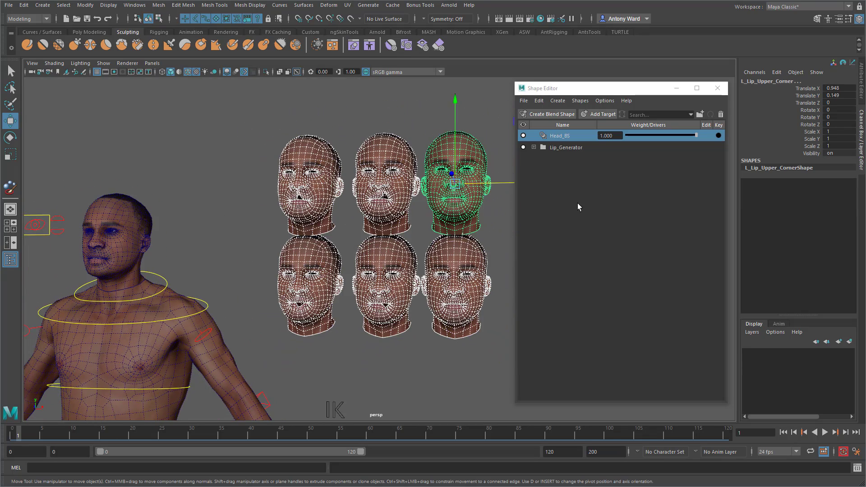
pyautogui.click(579, 101)
pyautogui.click(579, 102)
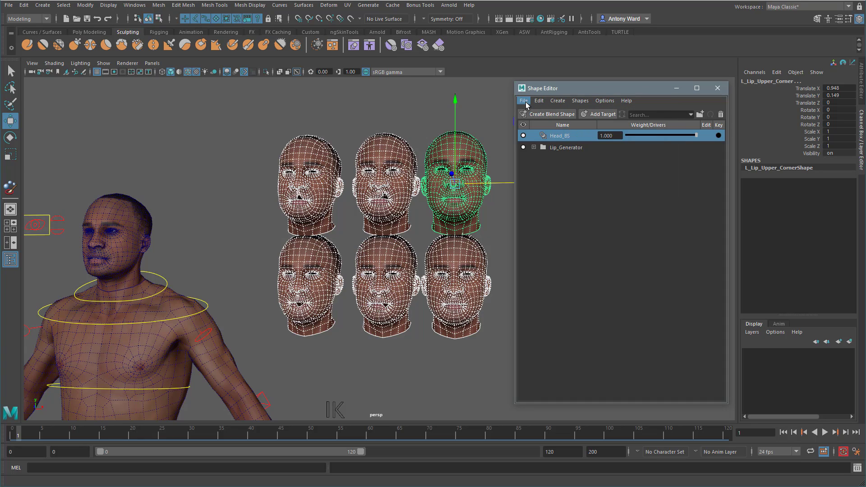
pyautogui.click(557, 102)
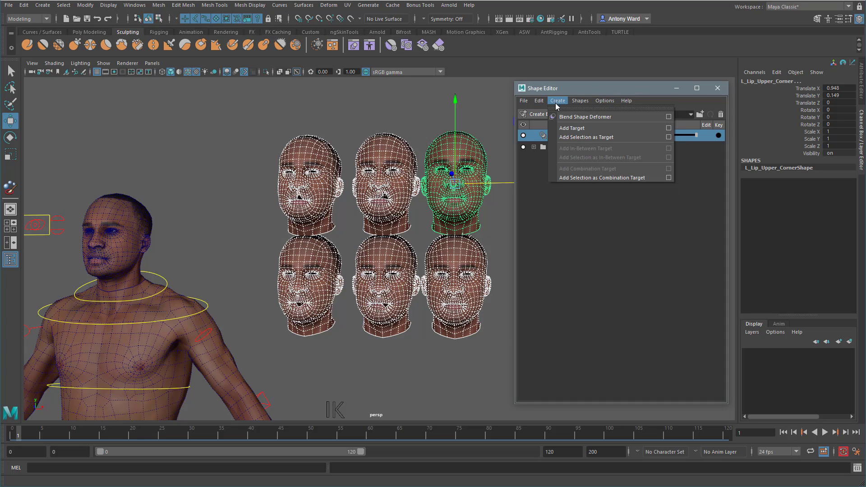
pyautogui.click(668, 137)
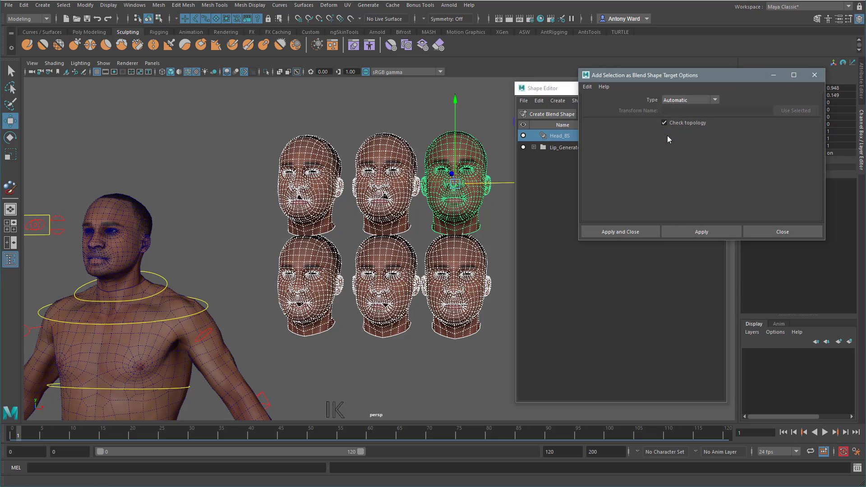
pyautogui.click(625, 232)
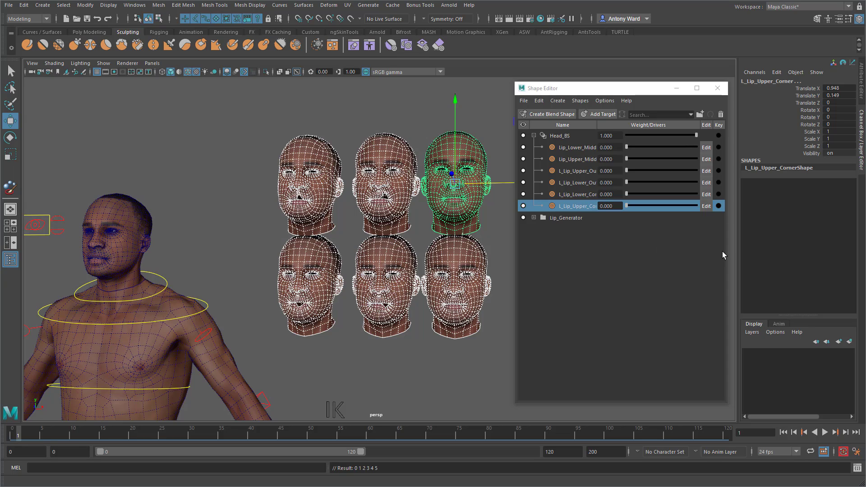
pyautogui.moveTo(729, 245); pyautogui.dragTo(763, 245)
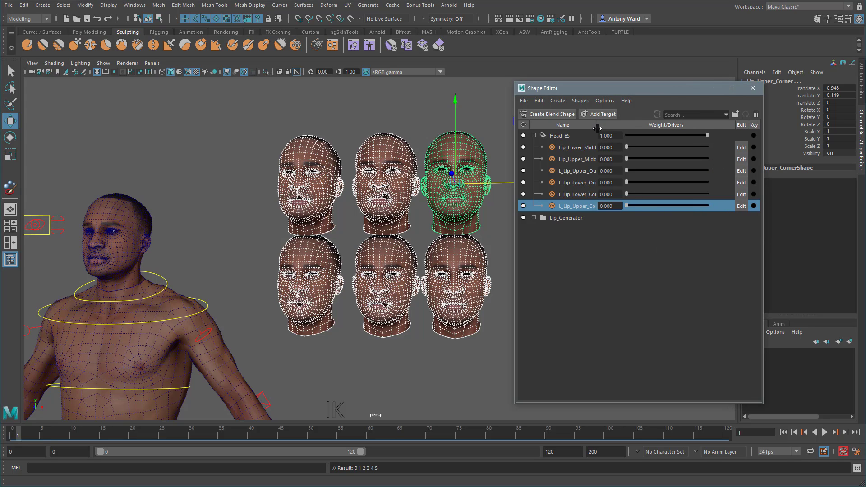
pyautogui.moveTo(597, 126); pyautogui.dragTo(631, 127)
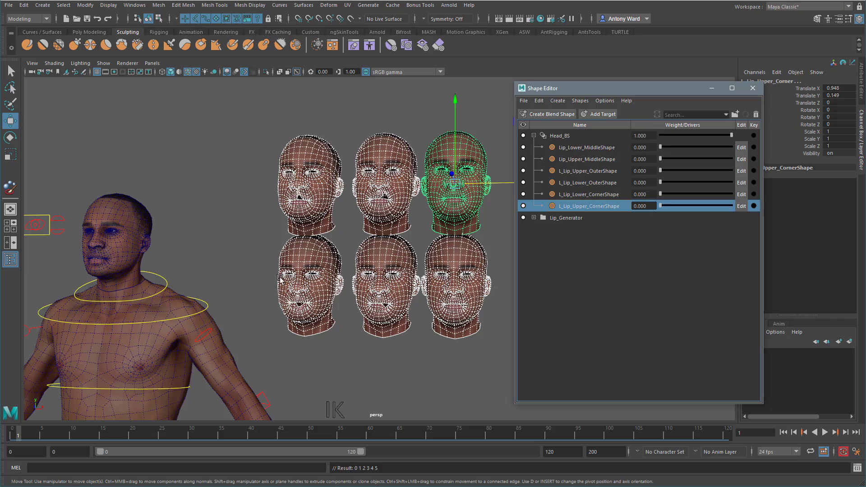
# - Set the weights of all six Head_BS lip targets to 1 on the rigged head
pyautogui.keyDown('alt'); pyautogui.moveTo(249, 275); pyautogui.dragTo(465, 273, button='middle'); pyautogui.keyUp('alt')
pyautogui.keyDown('alt'); pyautogui.moveTo(465, 273); pyautogui.dragTo(812, 251, button='right'); pyautogui.keyUp('alt')
pyautogui.keyDown('alt'); pyautogui.moveTo(336, 250); pyautogui.dragTo(412, 248, button='right'); pyautogui.keyUp('alt')
pyautogui.keyDown('alt'); pyautogui.moveTo(412, 247); pyautogui.dragTo(427, 265, button='middle'); pyautogui.keyUp('alt')
pyautogui.keyDown('alt'); pyautogui.moveTo(427, 264); pyautogui.dragTo(449, 258); pyautogui.keyUp('alt')
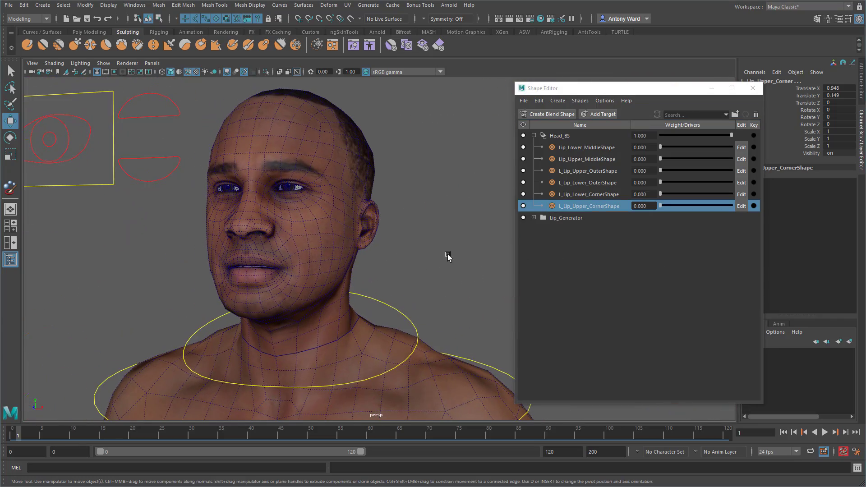
pyautogui.click(630, 249)
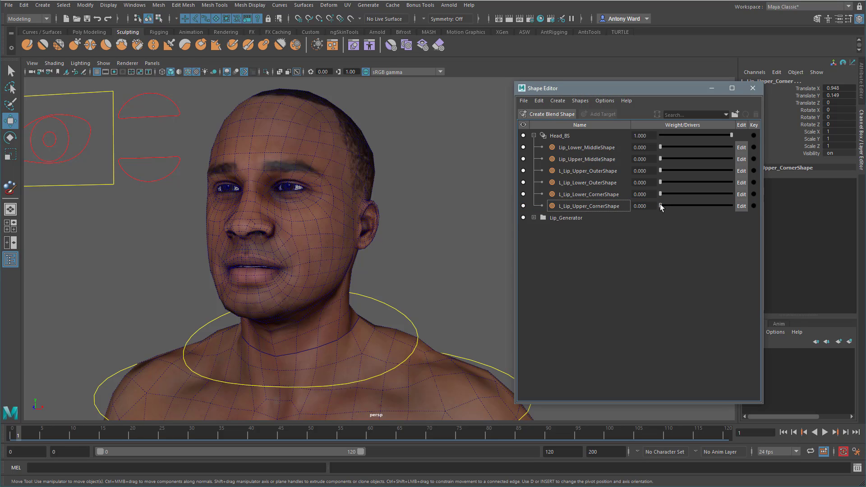
pyautogui.moveTo(659, 205); pyautogui.dragTo(770, 208)
pyautogui.moveTo(661, 193); pyautogui.dragTo(763, 193)
pyautogui.moveTo(660, 182); pyautogui.dragTo(779, 184)
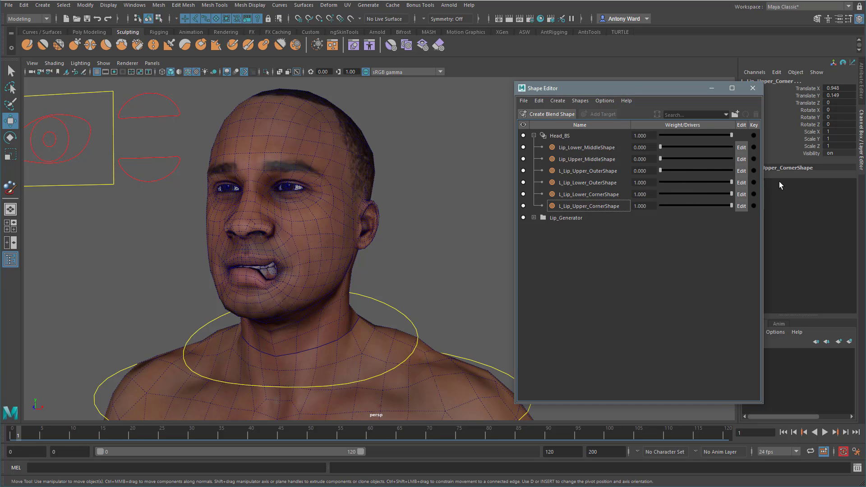
pyautogui.moveTo(661, 172); pyautogui.dragTo(748, 164)
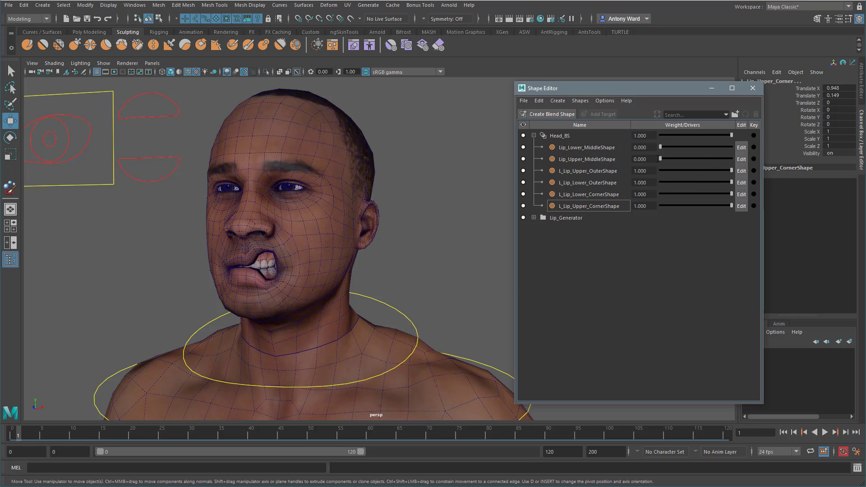
pyautogui.moveTo(660, 159); pyautogui.dragTo(740, 159)
pyautogui.moveTo(660, 147); pyautogui.dragTo(759, 148)
pyautogui.moveTo(322, 266)
pyautogui.keyDown('alt'); pyautogui.mouseDown()
pyautogui.moveTo(348, 257)
pyautogui.moveTo(307, 263)
pyautogui.mouseUp(); pyautogui.keyUp('alt')
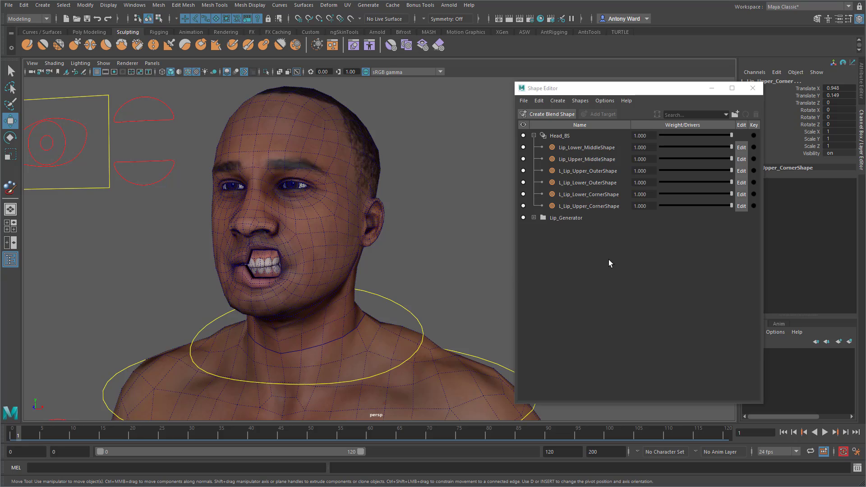
# - Rename the two middle lip targets of Head_BS to Lip_Lower_Middle and Lip_Upper_Middle
pyautogui.click(603, 148)
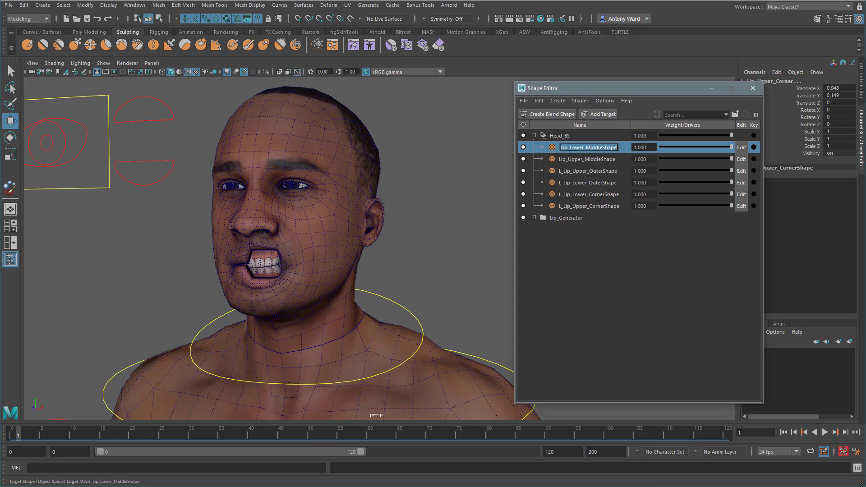
pyautogui.click(617, 148)
pyautogui.press('BackSpace')
pyautogui.press('BackSpace')
pyautogui.doubleClick(611, 160)
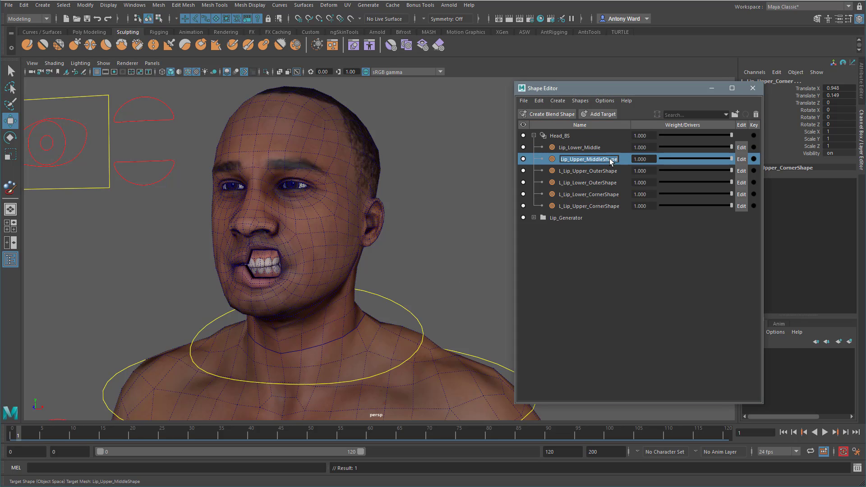
pyautogui.click(619, 159)
pyautogui.press('BackSpace')
pyautogui.press('BackSpace')
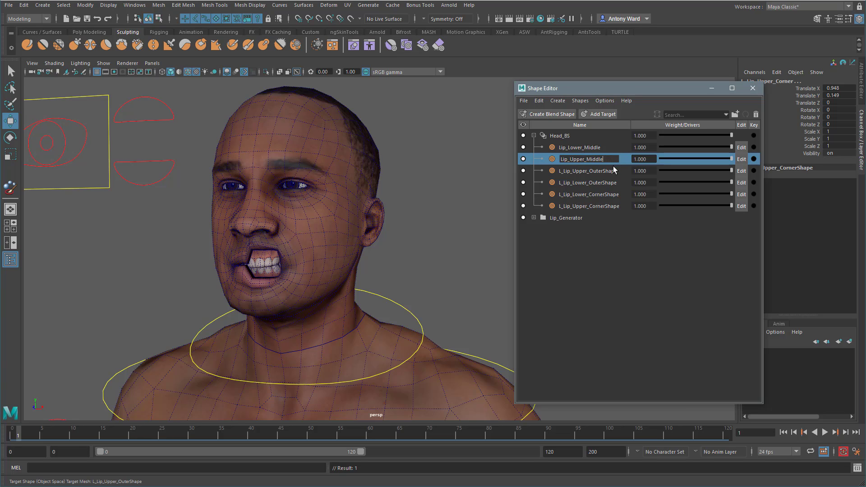
# - Rename the two outer lip targets to L_Lip_Upper_Outer and L_Lip_Lower_Outer
pyautogui.click(618, 171)
pyautogui.click(619, 171)
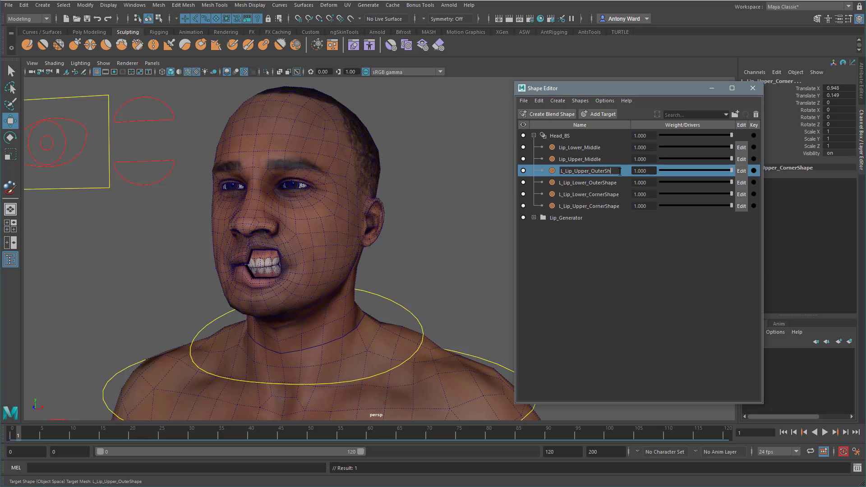
pyautogui.press('BackSpace')
pyautogui.press('BackSpace')
pyautogui.doubleClick(608, 183)
pyautogui.click(619, 183)
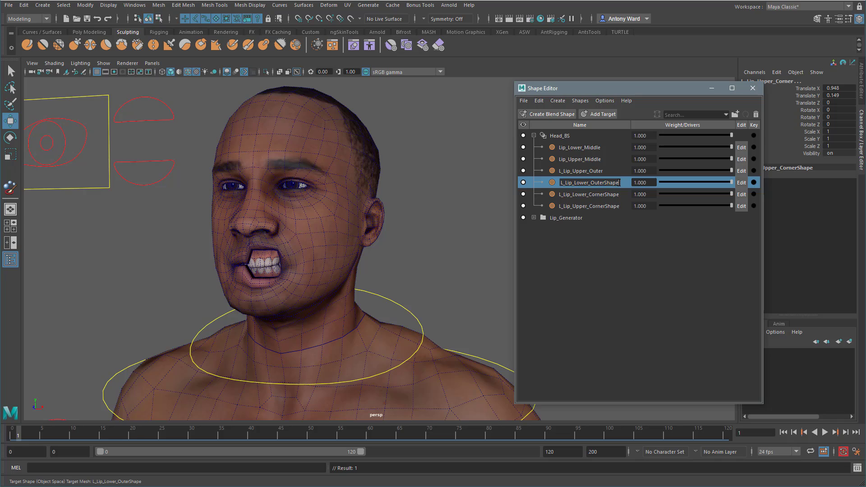
pyautogui.press('BackSpace')
pyautogui.press('BackSpace')
pyautogui.press('BackSpace')
pyautogui.press('BackSpace')
pyautogui.press('BackSpace')
# - Rename the two corner lip targets to L_Lip_Lower_Corner and L_Lip_Upper_Corner
pyautogui.click(608, 195)
pyautogui.click(607, 195)
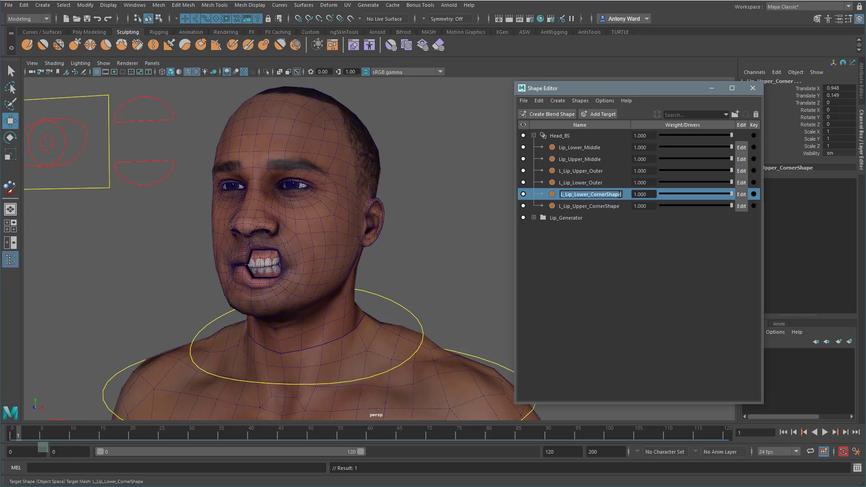
pyautogui.click(621, 195)
pyautogui.press('BackSpace')
pyautogui.press('BackSpace')
pyautogui.press('BackSpace')
pyautogui.press('BackSpace')
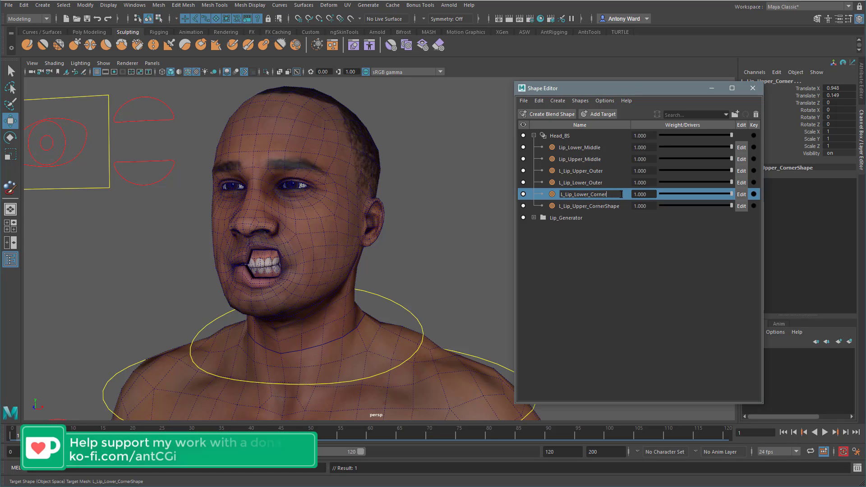
pyautogui.press('BackSpace')
pyautogui.doubleClick(620, 206)
pyautogui.click(622, 206)
pyautogui.press('BackSpace')
pyautogui.press('BackSpace')
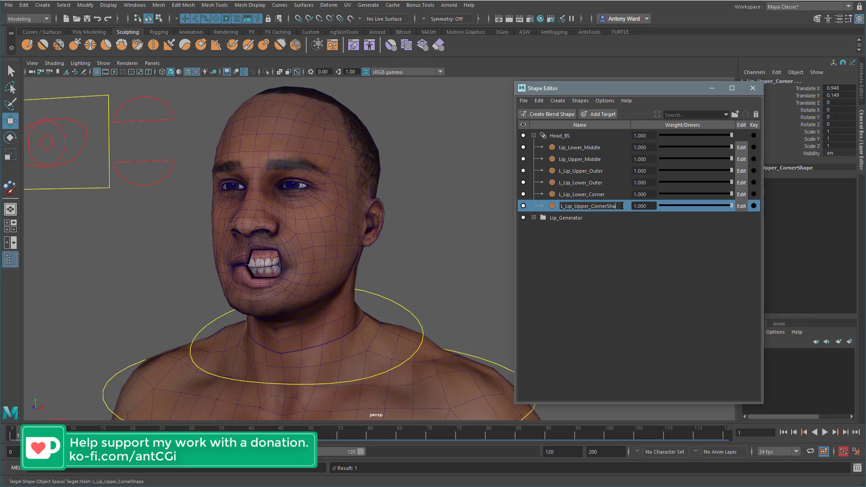
pyautogui.press('BackSpace')
pyautogui.press('Return')
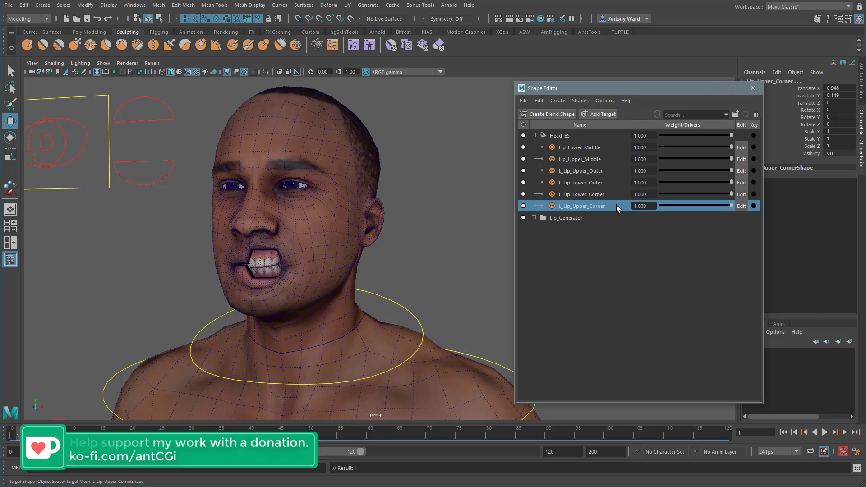
# - Set the weights of the four left outer and corner lip targets to 0, keeping the middle targets active
pyautogui.click(581, 147)
pyautogui.keyDown('alt'); pyautogui.moveTo(234, 266); pyautogui.dragTo(360, 253); pyautogui.keyUp('alt')
pyautogui.keyDown('alt'); pyautogui.moveTo(359, 252); pyautogui.dragTo(402, 248, button='right'); pyautogui.keyUp('alt')
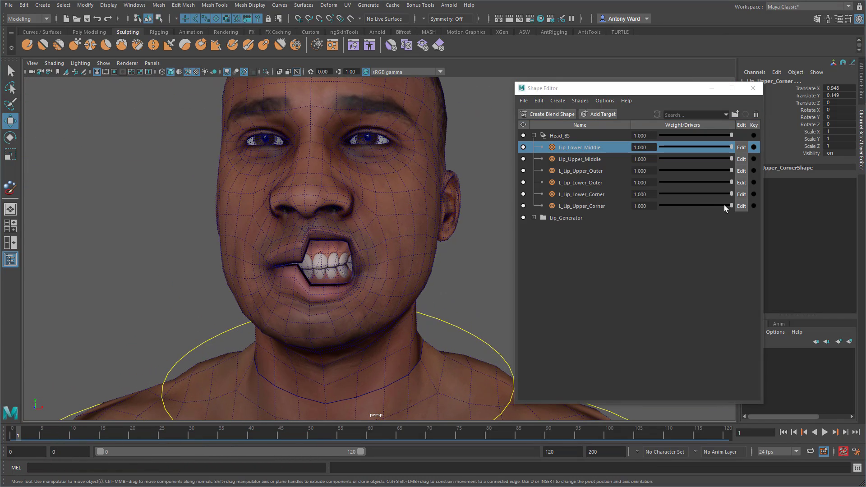
pyautogui.moveTo(728, 206); pyautogui.dragTo(659, 205)
pyautogui.moveTo(726, 194); pyautogui.dragTo(662, 195)
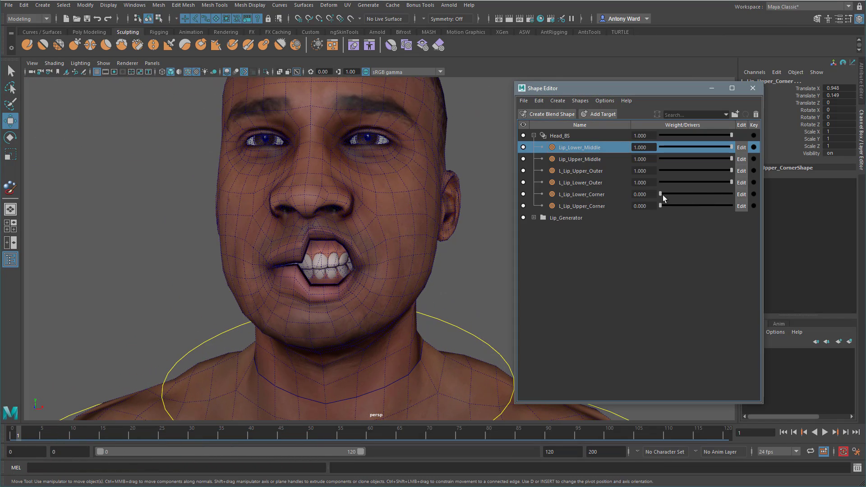
pyautogui.moveTo(727, 182); pyautogui.dragTo(624, 181)
pyautogui.moveTo(728, 171); pyautogui.dragTo(648, 171)
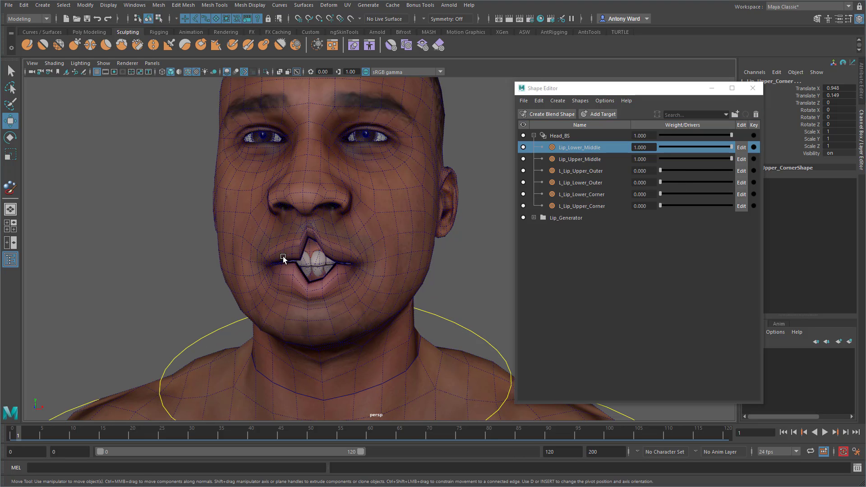
# - Mirror the Lip_Lower_Middle target in the negative direction across the Object X symmetry axis
pyautogui.rightClick(583, 149)
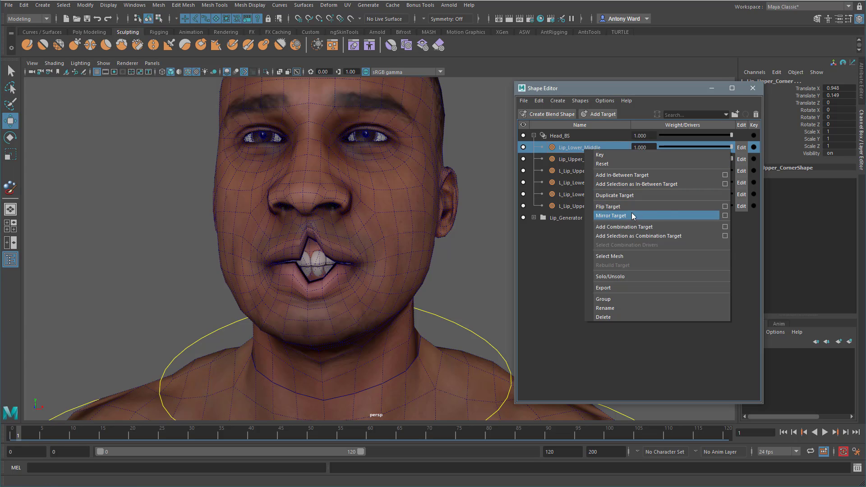
pyautogui.click(722, 212)
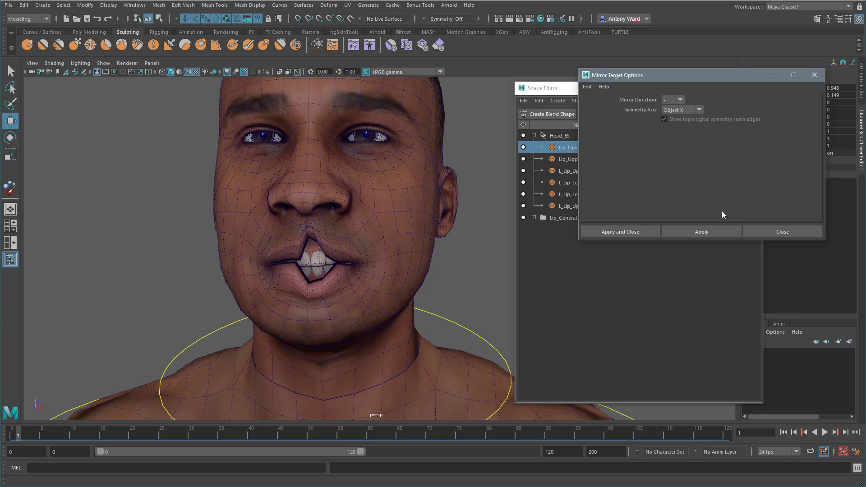
pyautogui.click(699, 232)
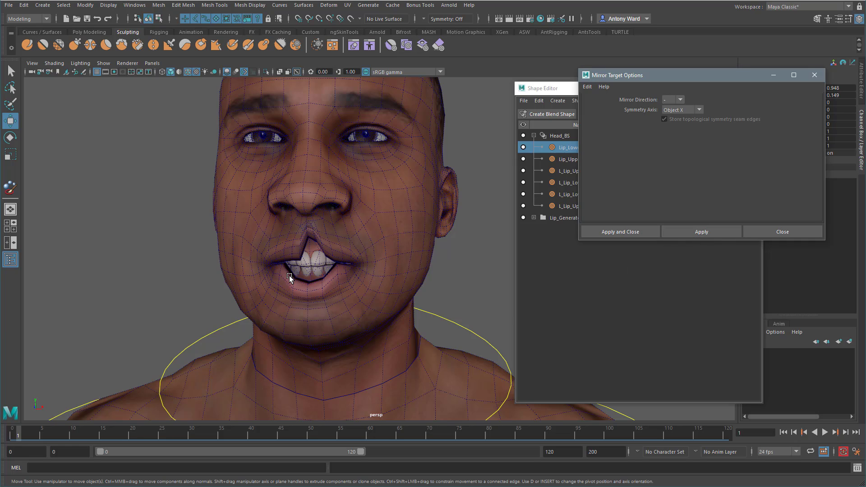
pyautogui.click(758, 233)
# - Mirror the Lip_Upper_Middle target with the same options and set both middle targets' weights to 0
pyautogui.click(584, 161)
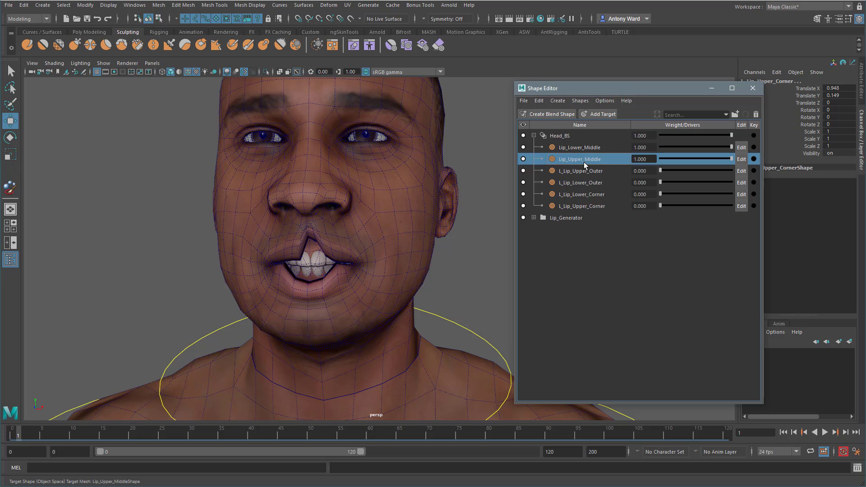
pyautogui.rightClick(584, 162)
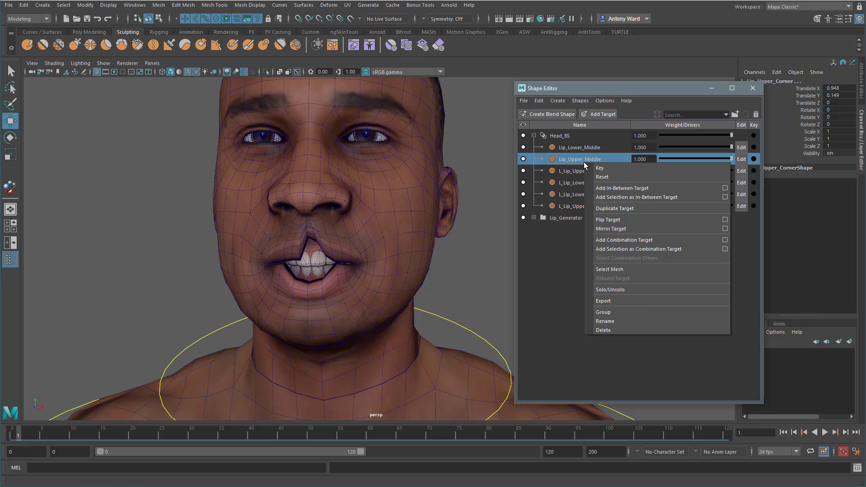
pyautogui.click(619, 229)
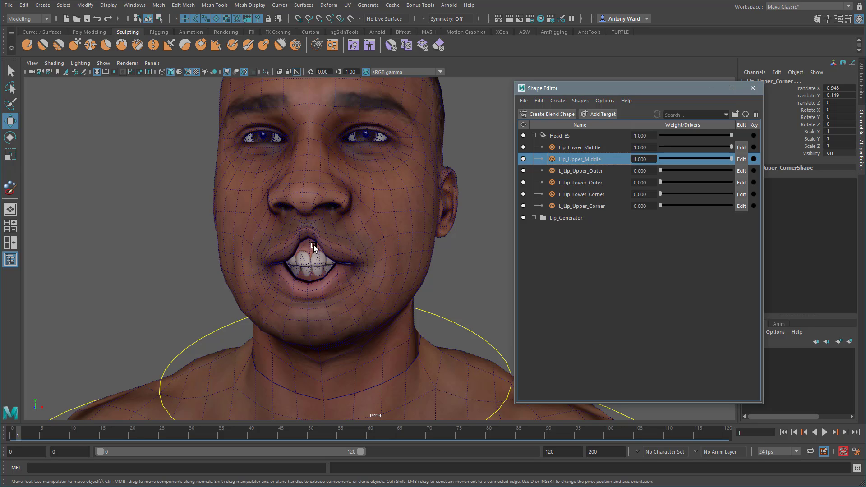
pyautogui.moveTo(730, 160); pyautogui.dragTo(660, 160)
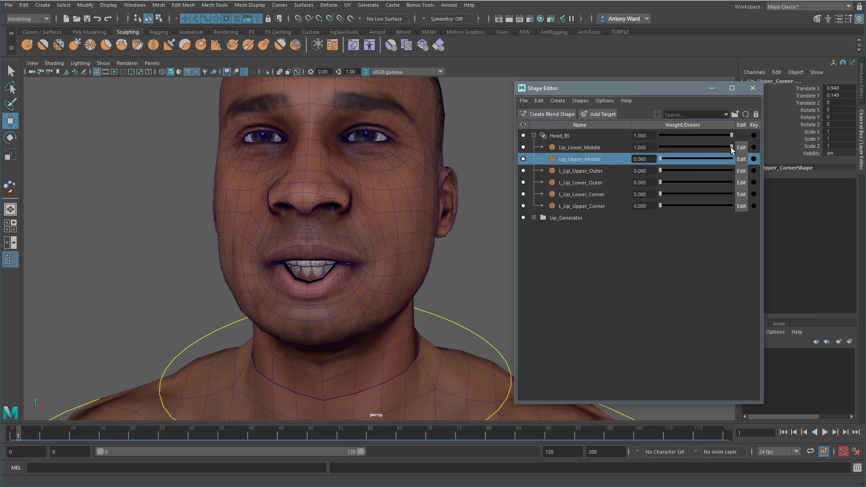
pyautogui.moveTo(730, 148); pyautogui.dragTo(654, 148)
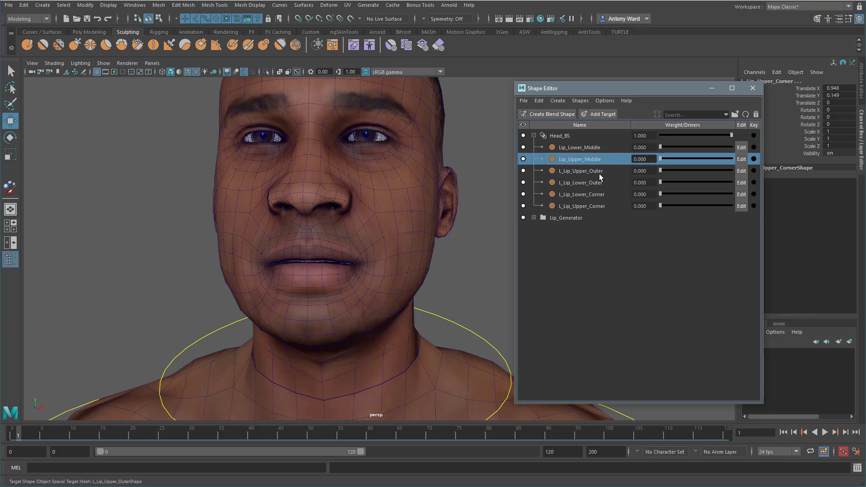
# - Duplicate the four left outer and corner lip targets within Head_BS
pyautogui.moveTo(599, 174); pyautogui.dragTo(596, 206)
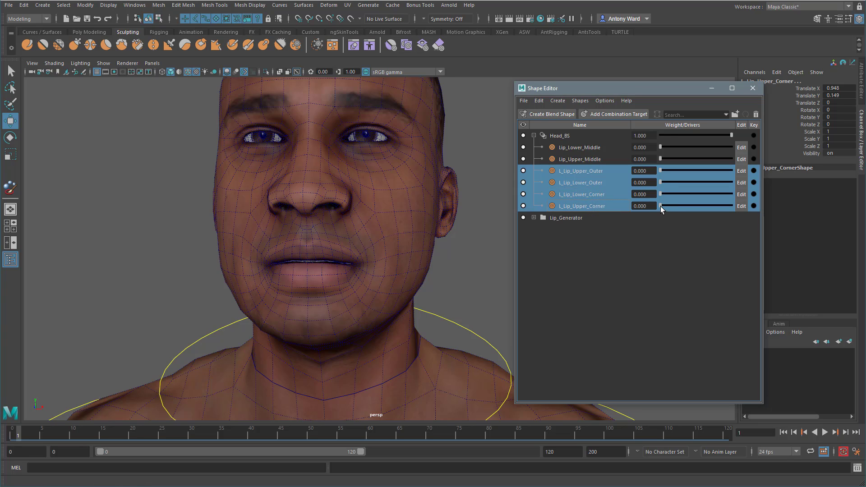
pyautogui.rightClick(583, 208)
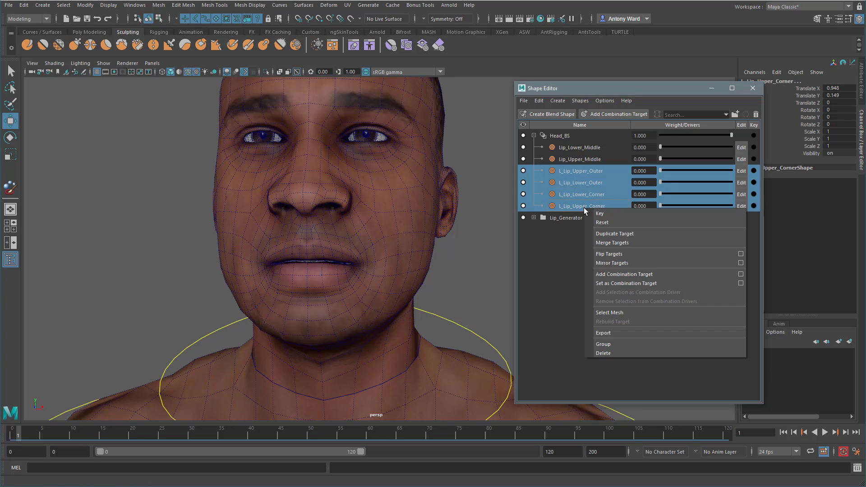
pyautogui.click(621, 233)
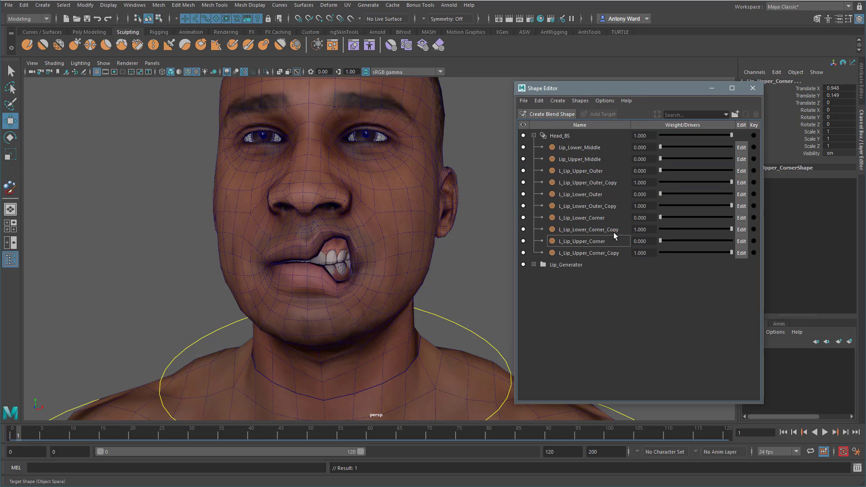
# - Group the four copied outer and corner lip targets and name the group Right_Lip
pyautogui.click(600, 184)
pyautogui.moveTo(599, 183); pyautogui.dragTo(599, 202)
pyautogui.keyDown('ctrl'); pyautogui.click(611, 206); pyautogui.keyUp('ctrl')
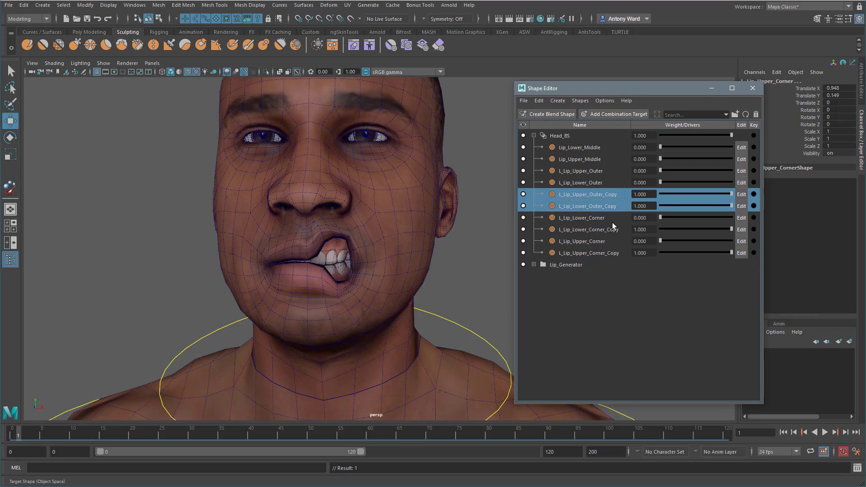
pyautogui.keyDown('ctrl'); pyautogui.click(613, 229); pyautogui.keyUp('ctrl')
pyautogui.keyDown('ctrl'); pyautogui.click(614, 252); pyautogui.keyUp('ctrl')
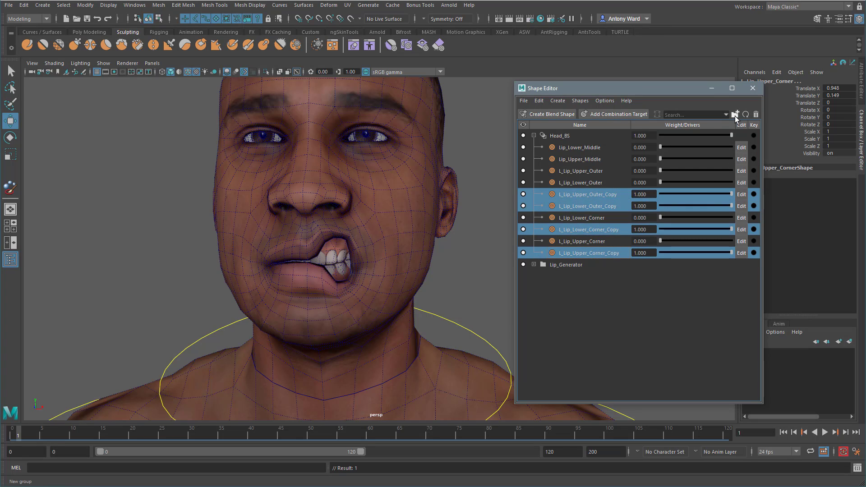
pyautogui.click(735, 115)
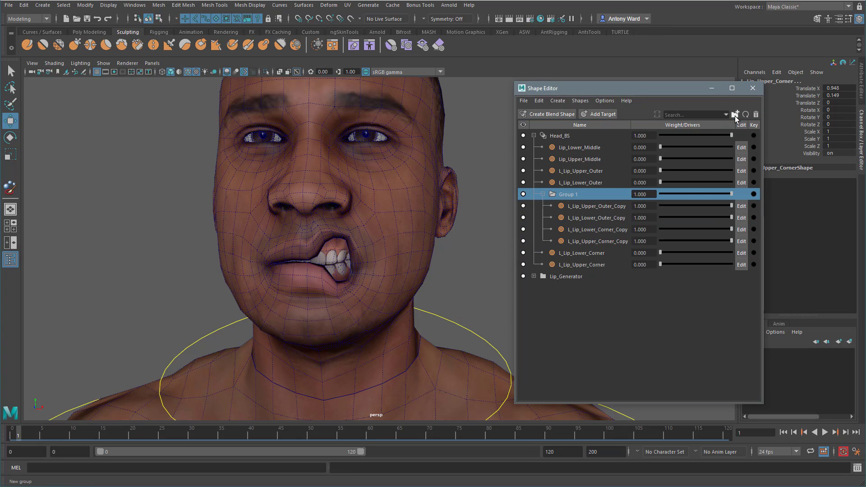
pyautogui.doubleClick(574, 194)
pyautogui.write('Right_Lip')
pyautogui.press('Return')
# - Group the four original left lip targets as Left_Lip, then collapse the group and switch it off
pyautogui.click(592, 253)
pyautogui.keyDown('ctrl'); pyautogui.click(593, 265); pyautogui.keyUp('ctrl')
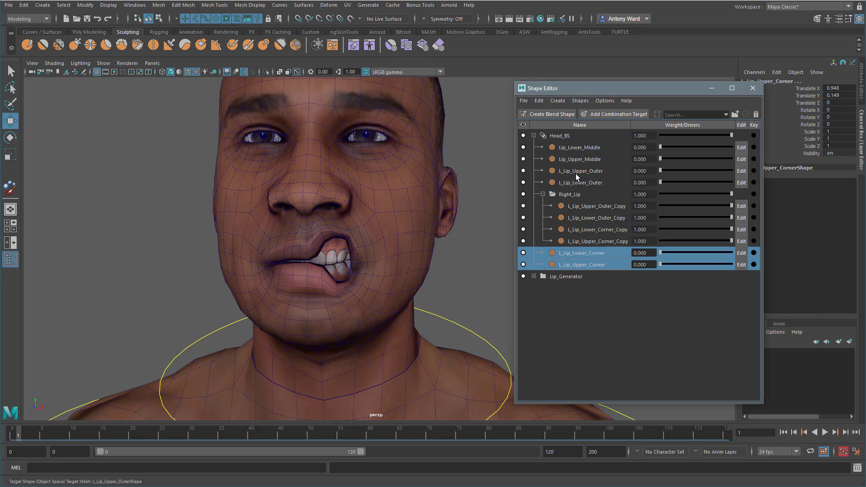
pyautogui.keyDown('ctrl'); pyautogui.click(577, 181); pyautogui.keyUp('ctrl')
pyautogui.keyDown('ctrl'); pyautogui.click(578, 172); pyautogui.keyUp('ctrl')
pyautogui.click(735, 114)
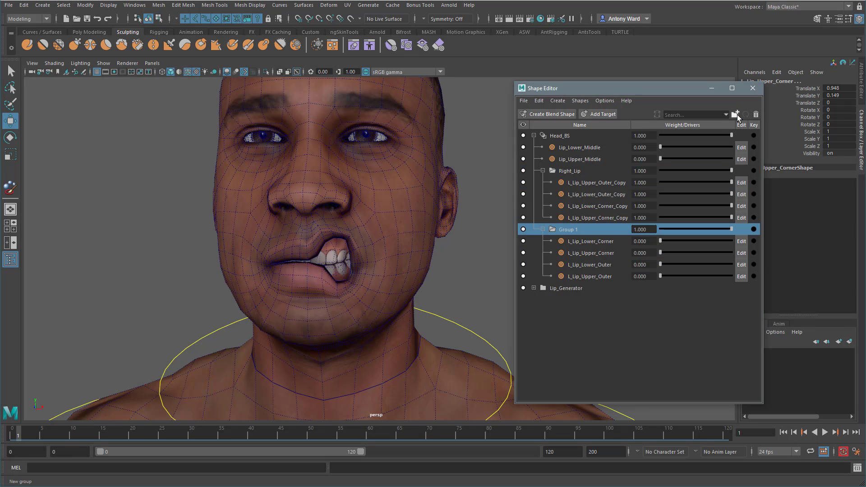
pyautogui.doubleClick(576, 231)
pyautogui.write('Left_Lip')
pyautogui.press('Return')
pyautogui.click(523, 229)
pyautogui.click(543, 230)
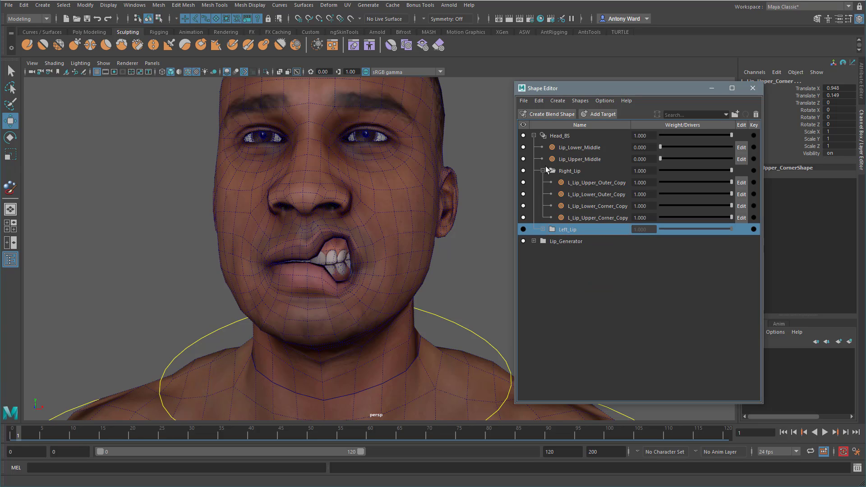
# - Rename the upper outer copy in the Right_Lip group to R_Lip_Upper_Outer
pyautogui.doubleClick(592, 182)
pyautogui.click(613, 183)
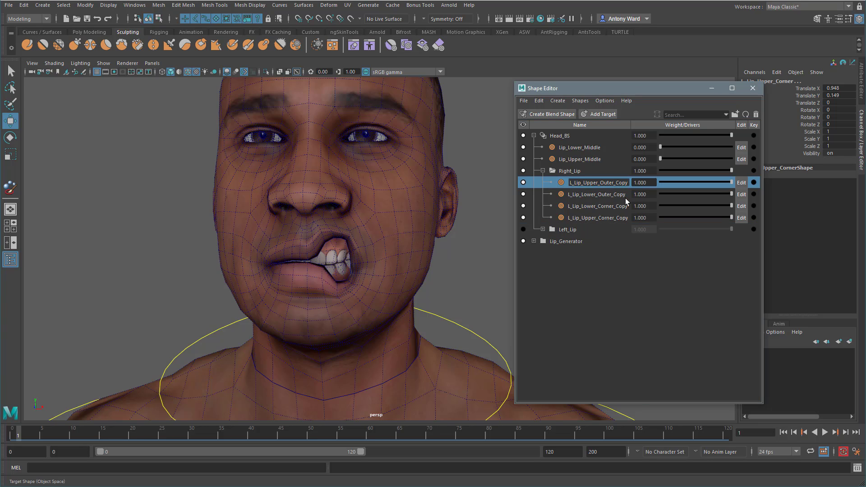
pyautogui.press('Delete')
pyautogui.press('Delete')
pyautogui.write('R')
# - Change the name prefix from L to R on the remaining three copied targets in the Right_Lip group
pyautogui.doubleClick(582, 194)
pyautogui.click(573, 195)
pyautogui.press('BackSpace')
pyautogui.write('R')
pyautogui.doubleClick(573, 207)
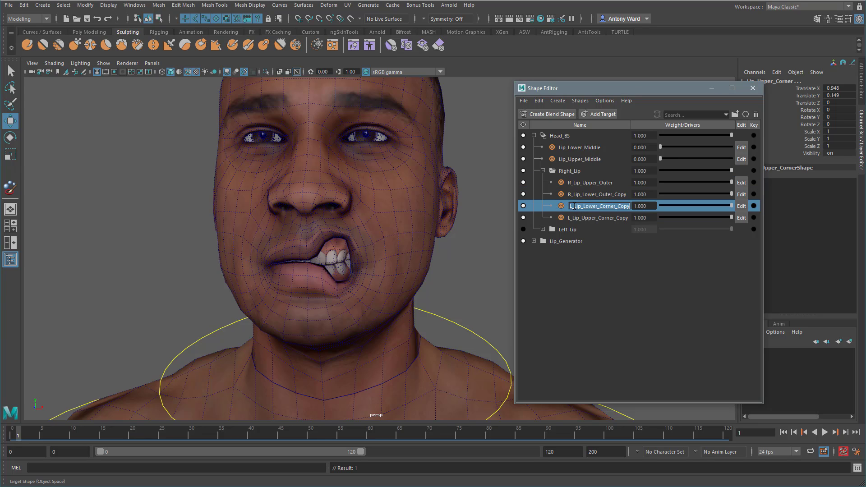
pyautogui.click(572, 206)
pyautogui.press('BackSpace')
pyautogui.write('R')
pyautogui.doubleClick(577, 218)
pyautogui.click(573, 218)
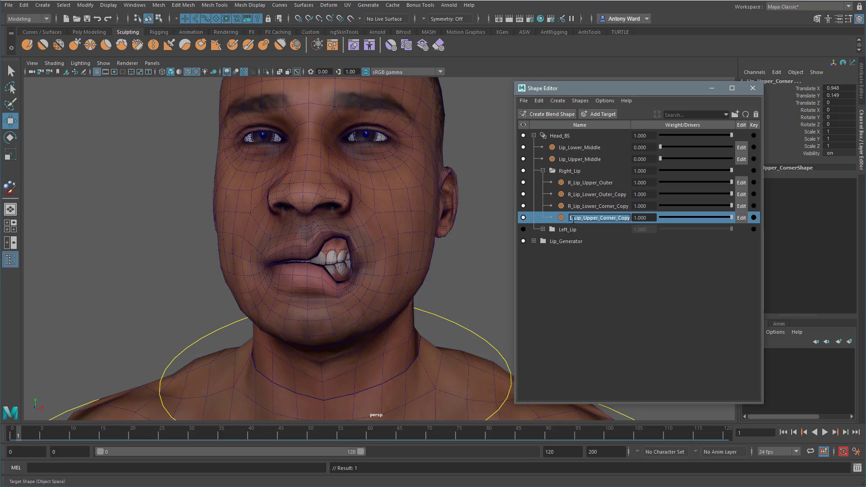
pyautogui.press('BackSpace')
pyautogui.write('R_')
# - Remove the _Copy suffix from the R_Lip_Lower_Outer, R_Lip_Lower_Corner and R_Lip_Upper_Corner target names
pyautogui.doubleClick(612, 194)
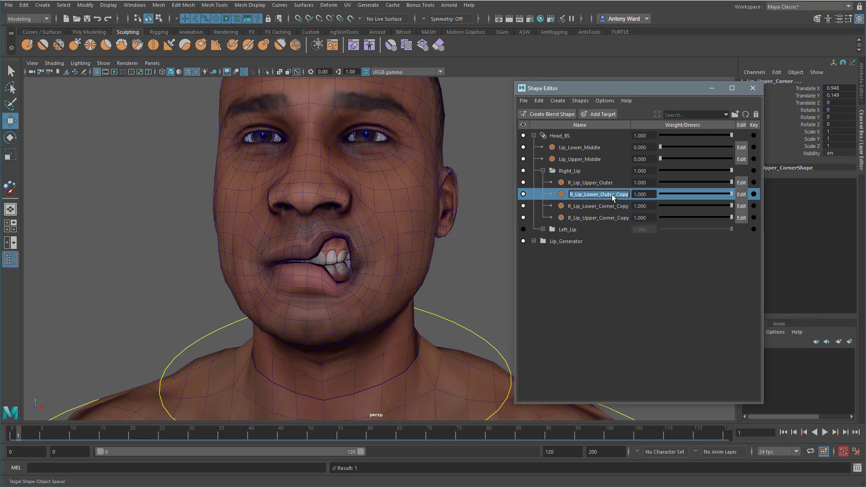
pyautogui.click(629, 194)
pyautogui.press('BackSpace')
pyautogui.press('BackSpace')
pyautogui.doubleClick(618, 207)
pyautogui.click(622, 207)
pyautogui.press('BackSpace')
pyautogui.press('BackSpace')
pyautogui.press('BackSpace')
pyautogui.press('BackSpace')
pyautogui.press('BackSpace')
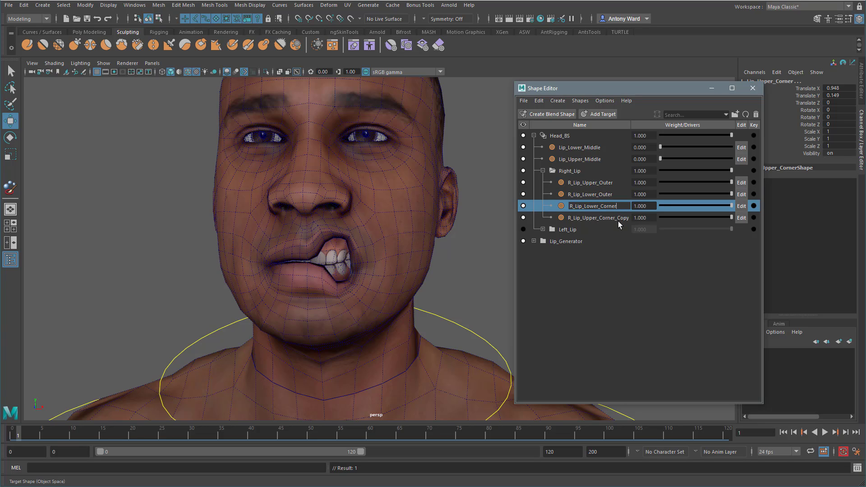
pyautogui.doubleClick(617, 219)
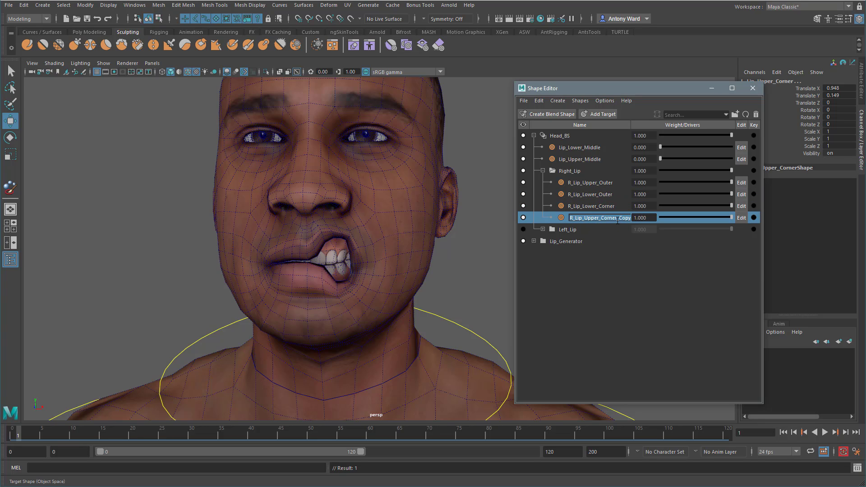
pyautogui.click(610, 262)
# - Flip the R_Lip_Upper_Outer target using Object X as the symmetry axis, then close the flip options
pyautogui.click(586, 185)
pyautogui.rightClick(587, 186)
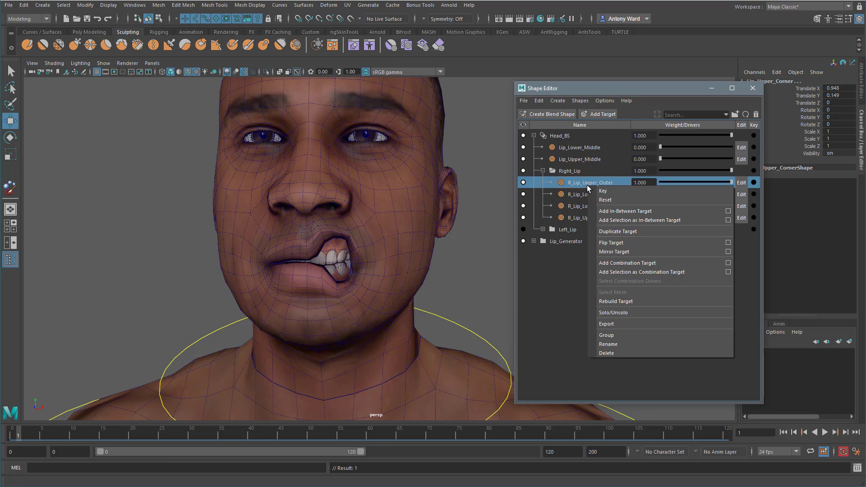
pyautogui.click(727, 242)
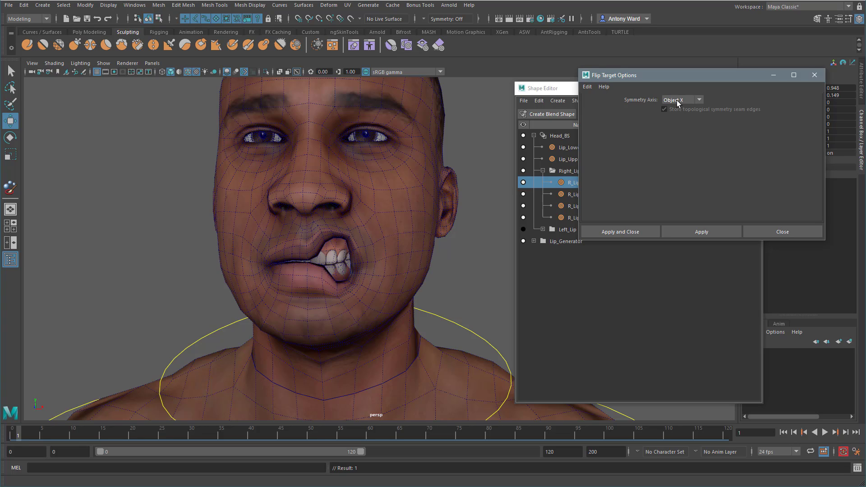
pyautogui.click(720, 234)
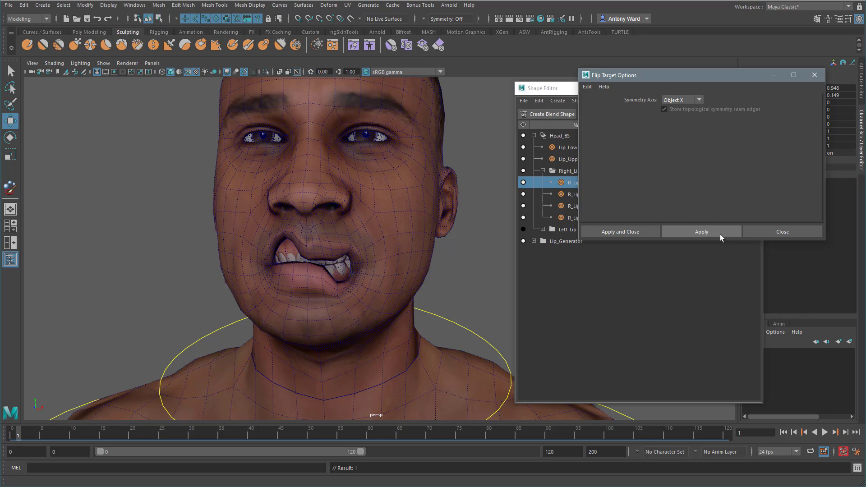
pyautogui.click(775, 233)
# - Flip the R_Lip_Lower_Outer, R_Lip_Lower_Corner and R_Lip_Upper_Corner targets with the same symmetry setting
pyautogui.click(596, 197)
pyautogui.rightClick(596, 196)
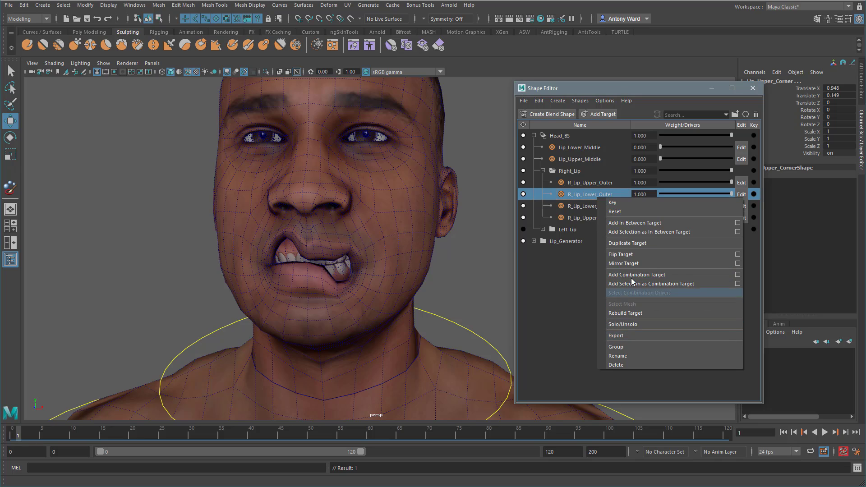
pyautogui.click(630, 256)
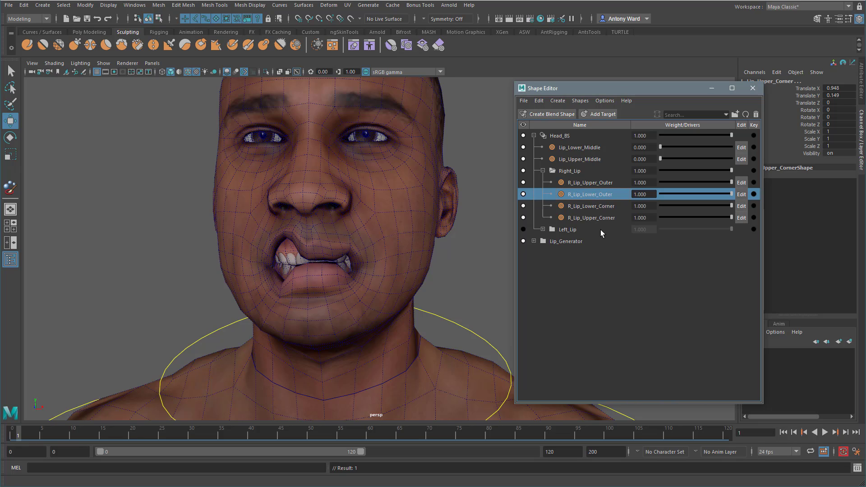
pyautogui.click(598, 207)
pyautogui.rightClick(597, 207)
pyautogui.click(629, 264)
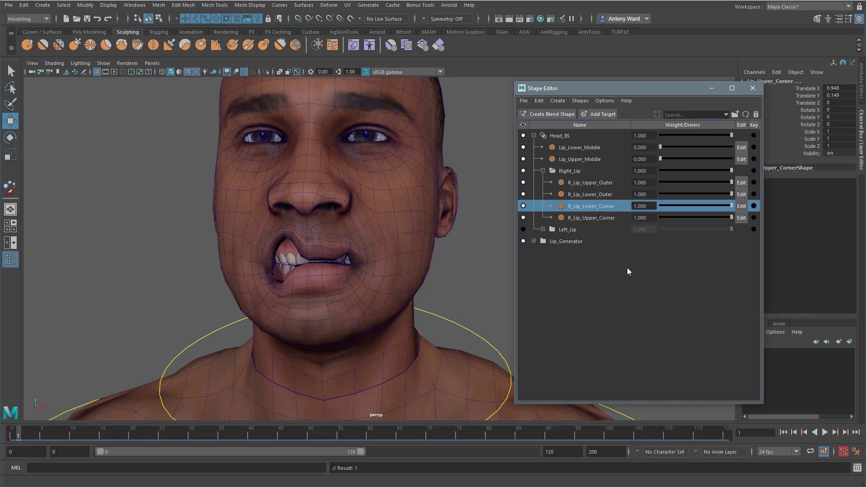
pyautogui.click(603, 219)
pyautogui.rightClick(603, 219)
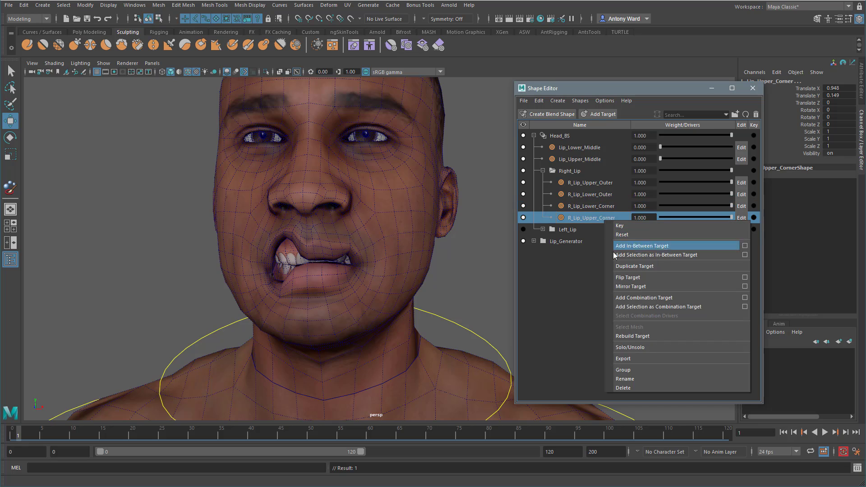
pyautogui.click(626, 277)
# - Switch the Left_Lip group back on and set its four targets and both middle lip targets to a weight of 1.000
pyautogui.keyDown('alt'); pyautogui.moveTo(332, 305); pyautogui.dragTo(369, 302); pyautogui.keyUp('alt')
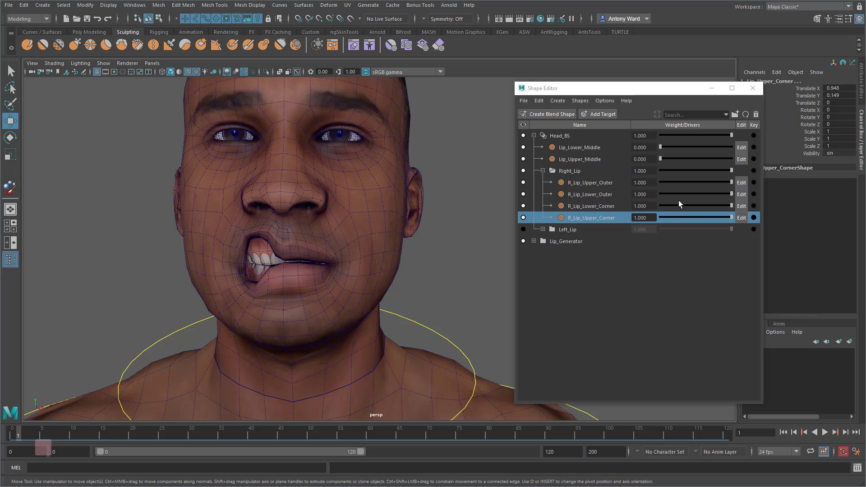
pyautogui.click(523, 230)
pyautogui.click(543, 229)
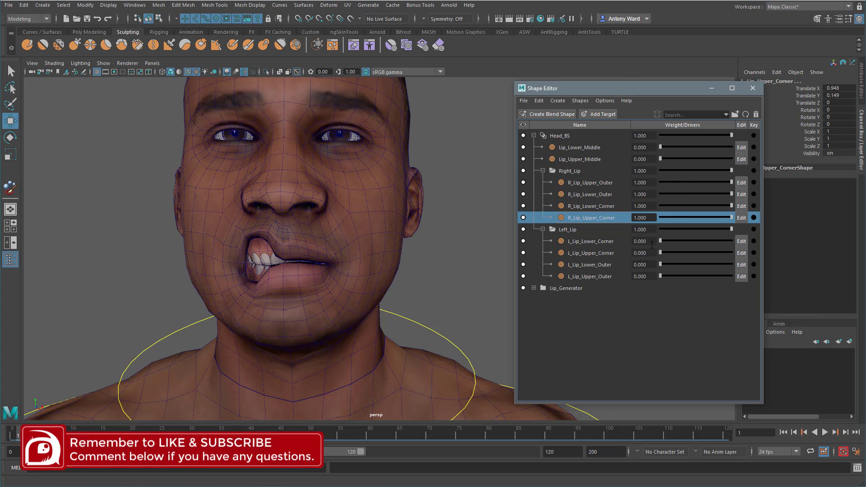
pyautogui.moveTo(661, 242); pyautogui.dragTo(721, 240)
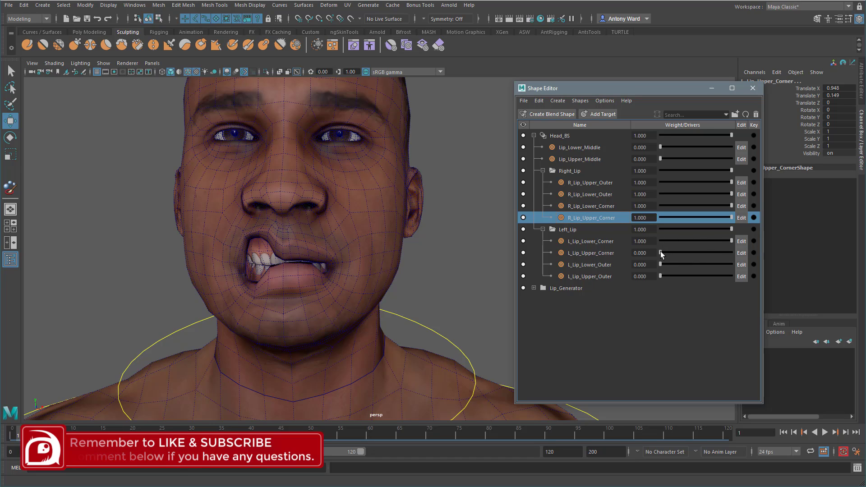
pyautogui.moveTo(660, 252); pyautogui.dragTo(726, 252)
pyautogui.moveTo(661, 264); pyautogui.dragTo(723, 267)
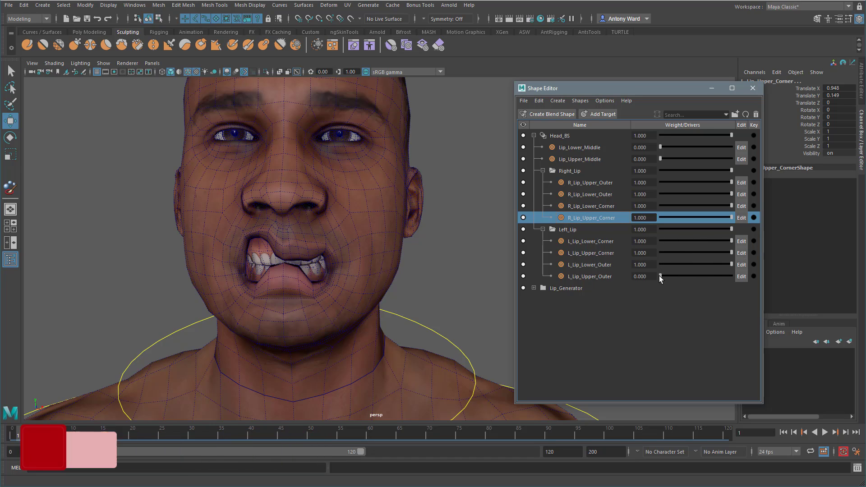
pyautogui.moveTo(660, 276); pyautogui.dragTo(731, 277)
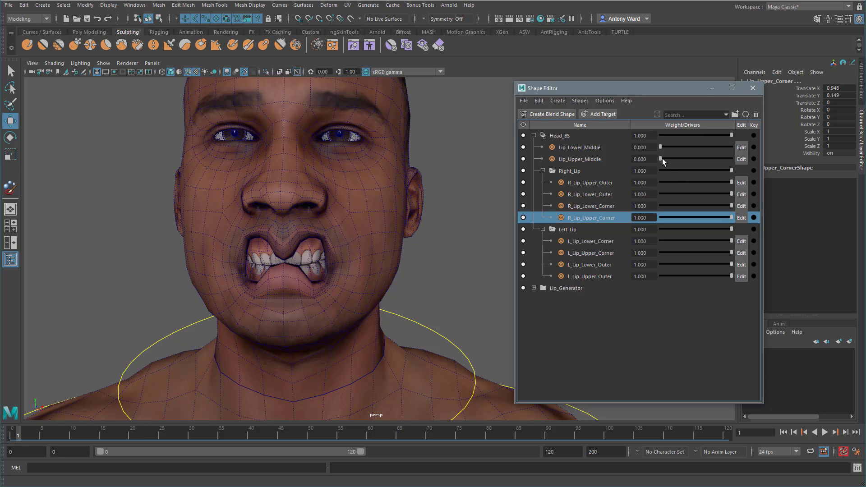
pyautogui.moveTo(661, 158); pyautogui.dragTo(738, 158)
pyautogui.moveTo(661, 147); pyautogui.dragTo(735, 148)
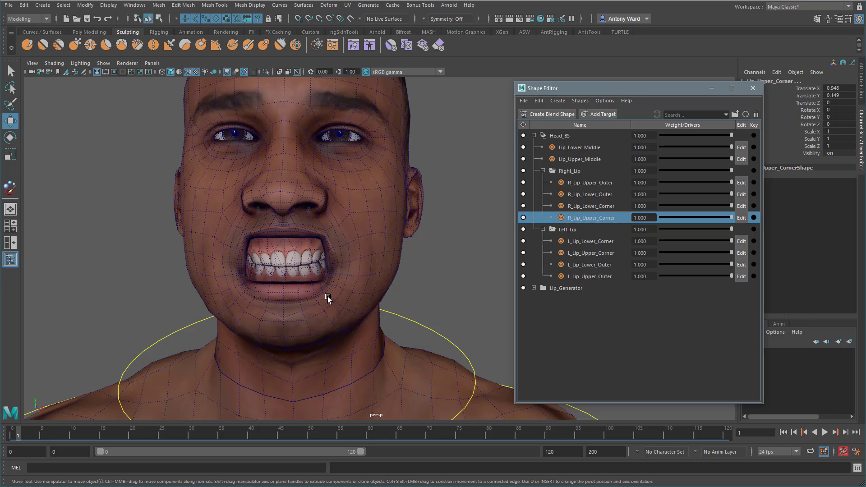
# - Test the Right_Lip and Left_Lip group weights and both middle lip targets by varying them between 0 and 1
pyautogui.click(542, 229)
pyautogui.click(542, 171)
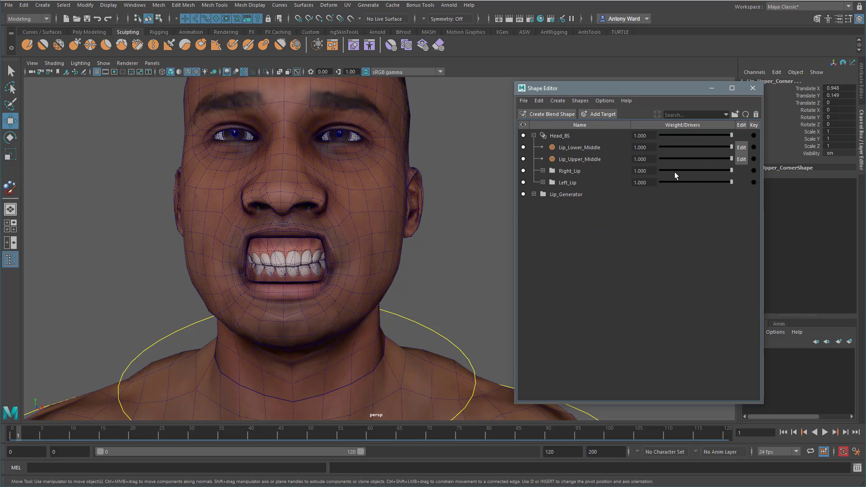
pyautogui.moveTo(731, 169); pyautogui.dragTo(658, 170)
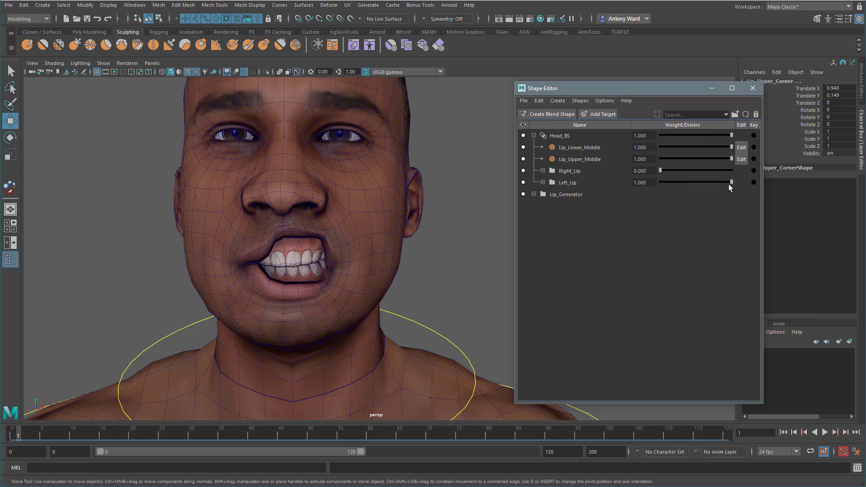
pyautogui.moveTo(729, 183); pyautogui.dragTo(644, 180)
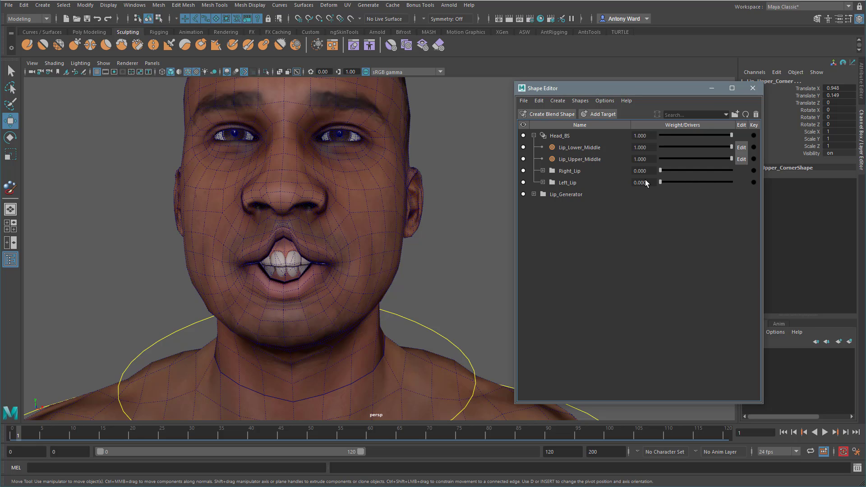
pyautogui.click(543, 182)
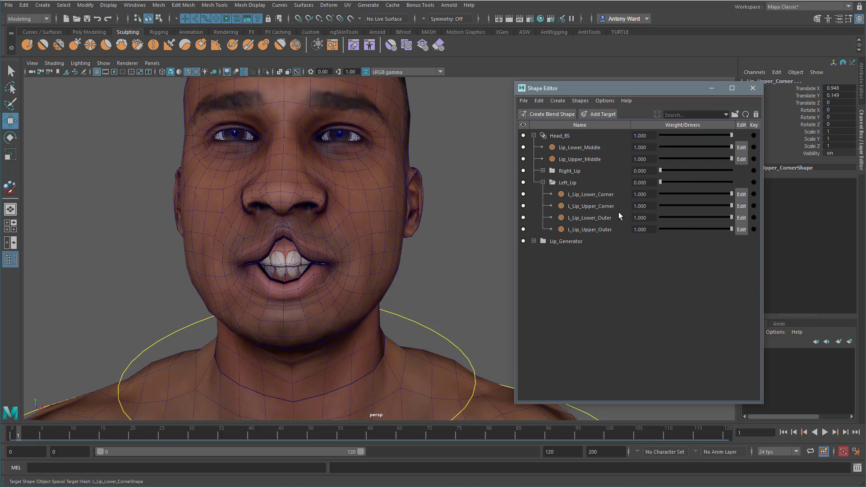
pyautogui.keyDown('alt'); pyautogui.moveTo(424, 258); pyautogui.dragTo(406, 253); pyautogui.keyUp('alt')
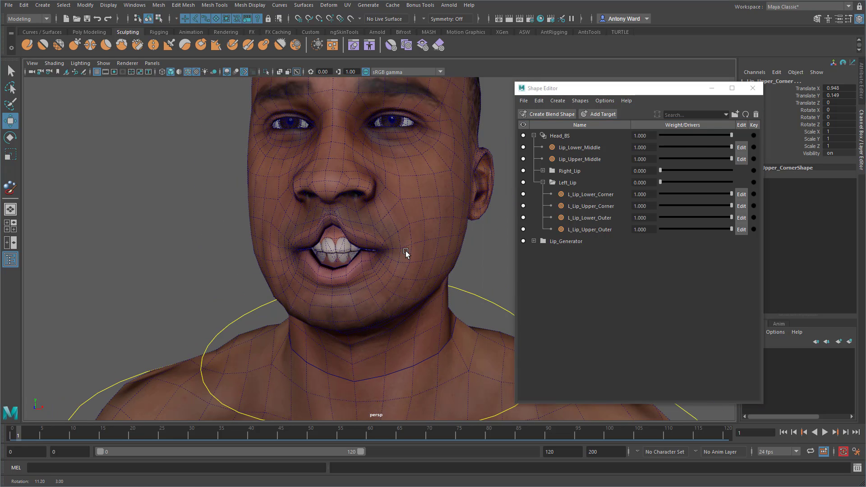
pyautogui.moveTo(661, 182); pyautogui.dragTo(745, 187)
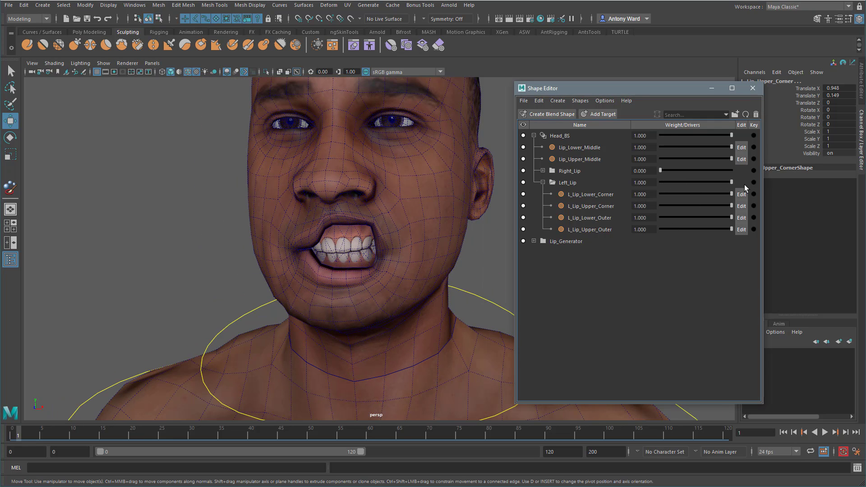
pyautogui.moveTo(661, 171); pyautogui.dragTo(740, 173)
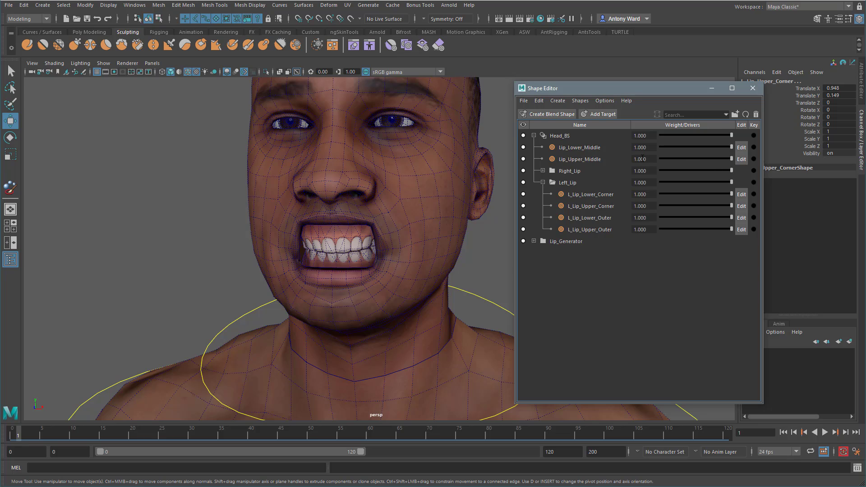
pyautogui.click(542, 171)
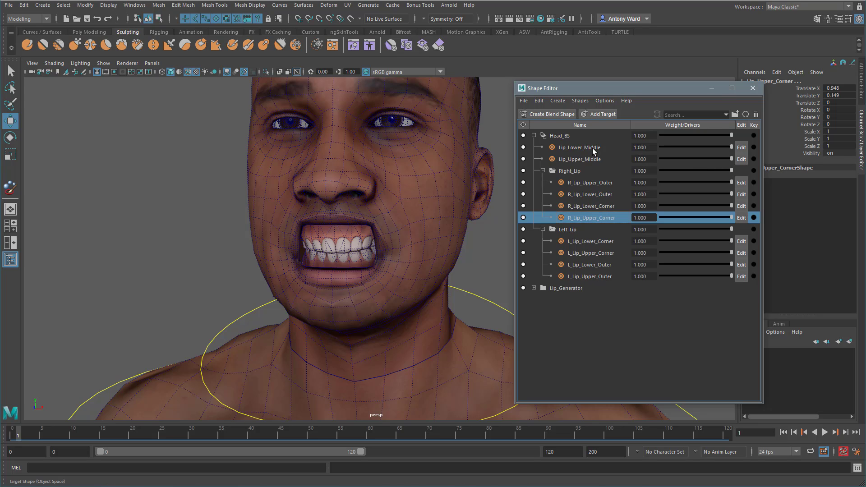
pyautogui.moveTo(726, 145); pyautogui.dragTo(663, 147)
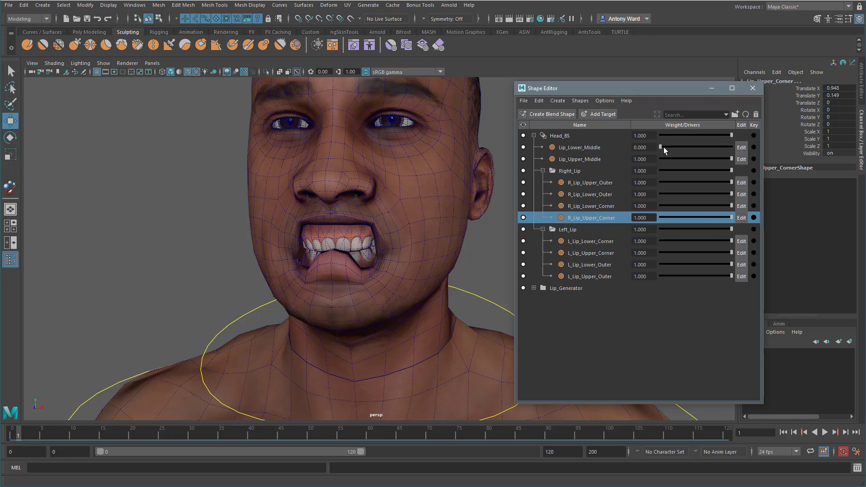
pyautogui.moveTo(726, 159); pyautogui.dragTo(629, 155)
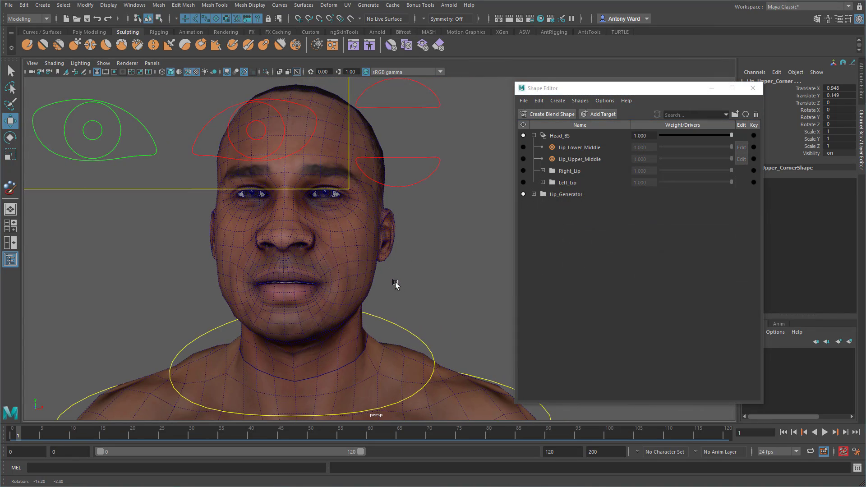
# - Add a new Head_BS target for the head mesh and move it into the Left_Lip group
pyautogui.moveTo(397, 286)
pyautogui.keyDown('alt'); pyautogui.mouseDown()
pyautogui.moveTo(380, 286)
pyautogui.moveTo(396, 286)
pyautogui.mouseUp(); pyautogui.keyUp('alt')
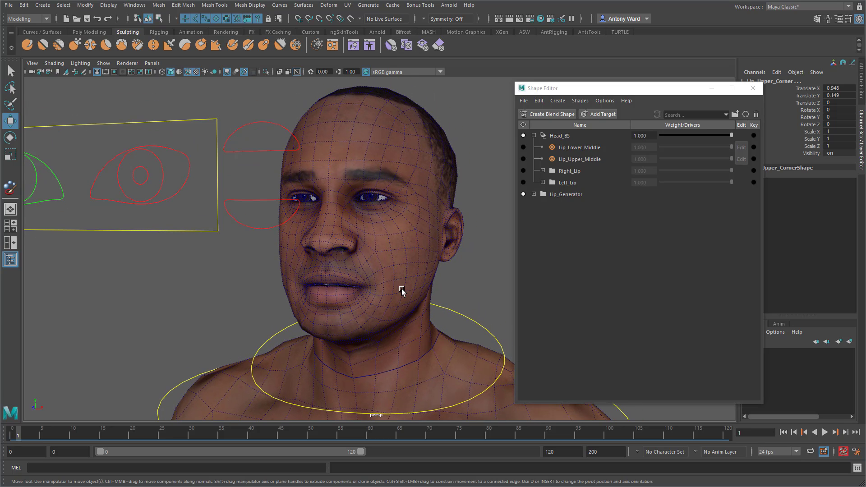
pyautogui.keyDown('alt'); pyautogui.moveTo(341, 319); pyautogui.dragTo(353, 290, button='middle'); pyautogui.keyUp('alt')
pyautogui.keyDown('alt'); pyautogui.moveTo(354, 290); pyautogui.dragTo(408, 286, button='right'); pyautogui.keyUp('alt')
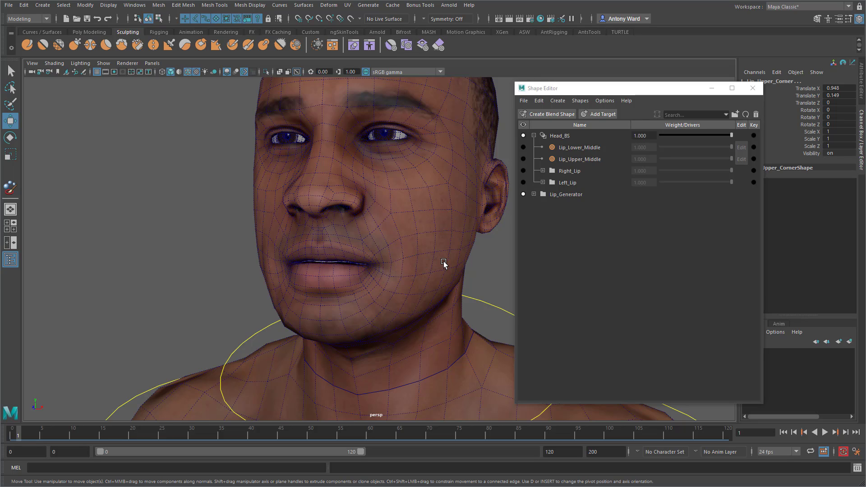
pyautogui.click(453, 237)
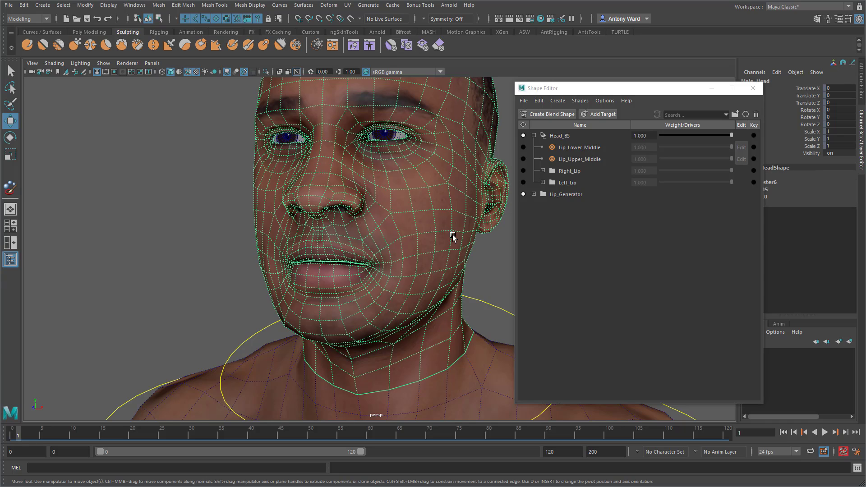
pyautogui.click(601, 114)
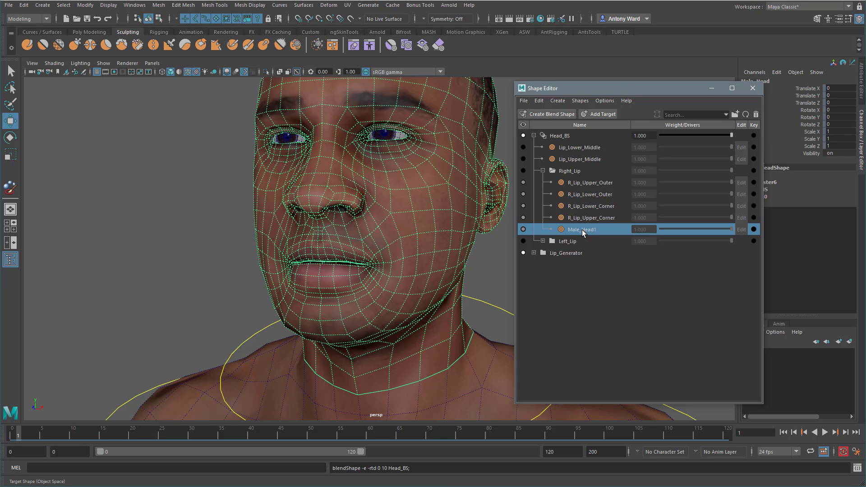
pyautogui.click(542, 241)
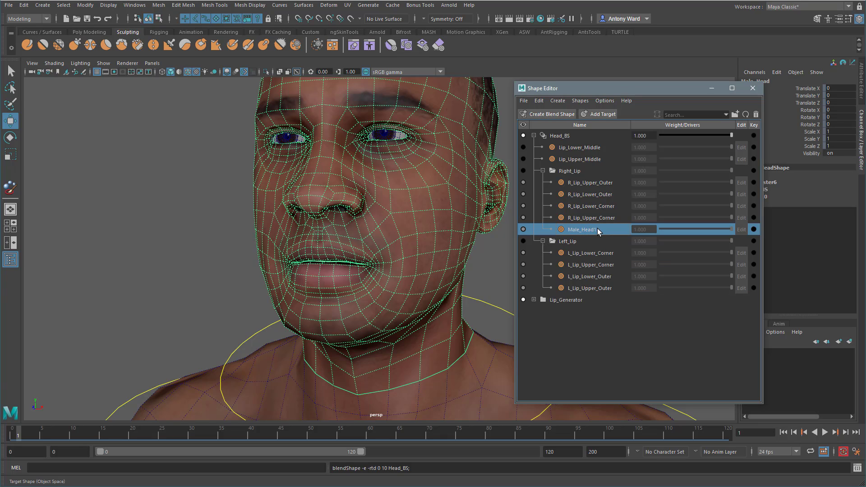
pyautogui.moveTo(598, 231); pyautogui.dragTo(570, 242)
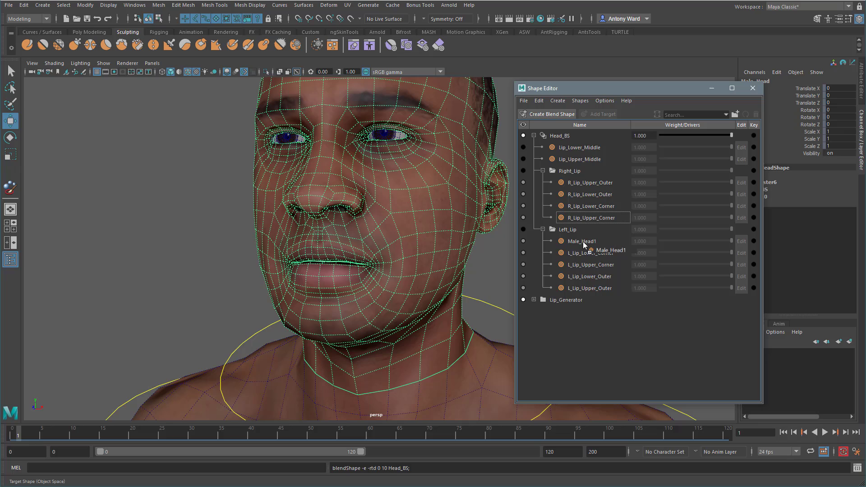
# - Switch on the Left_Lip group and turn off its four L_Lip targets, keeping only the newly added target enabled
pyautogui.click(523, 229)
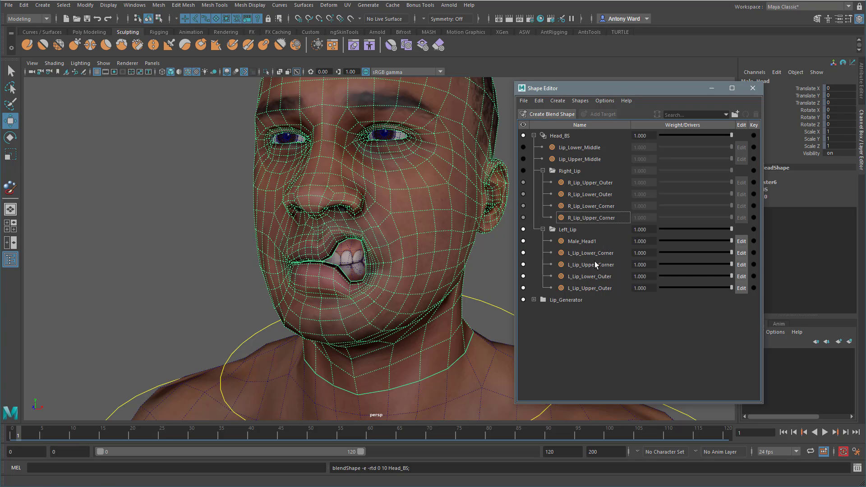
pyautogui.click(523, 241)
pyautogui.click(523, 253)
pyautogui.click(523, 265)
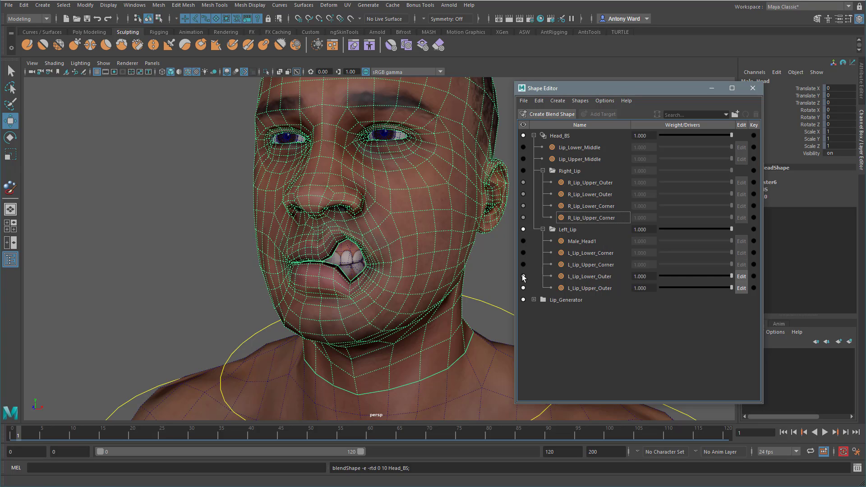
pyautogui.click(523, 277)
pyautogui.click(523, 288)
pyautogui.click(523, 241)
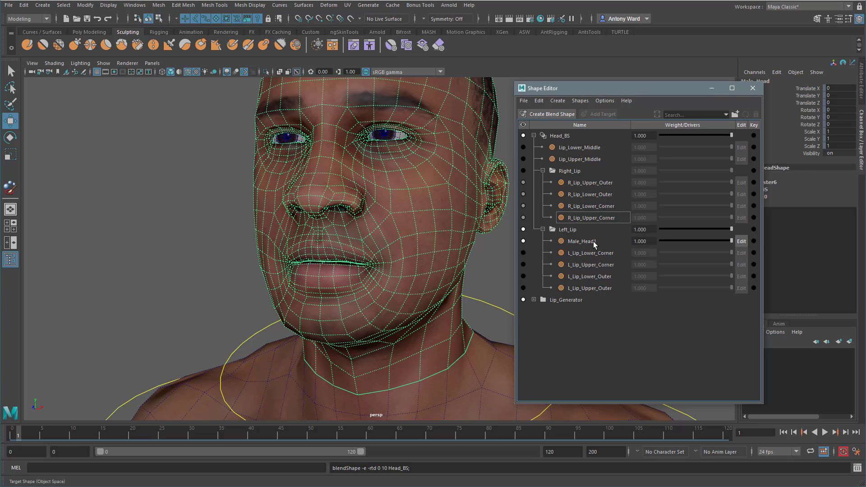
# - Rename the newly added target in the Left_Lip group as L_Lip_Wide
pyautogui.doubleClick(594, 243)
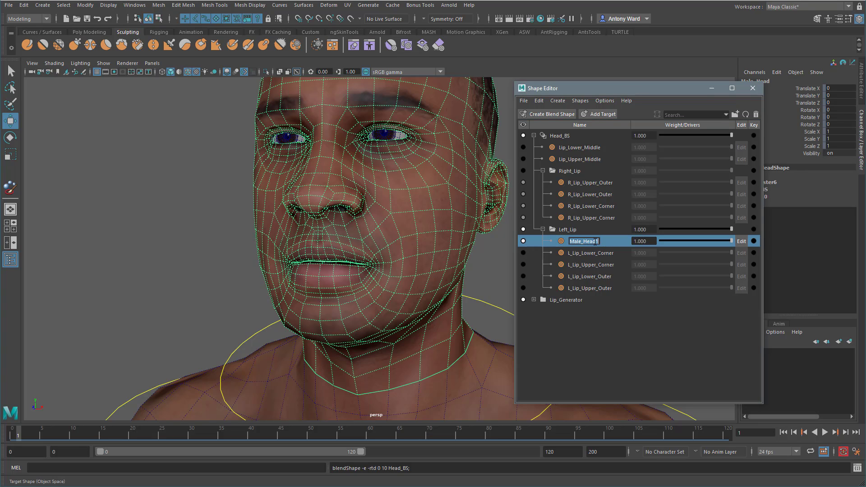
pyautogui.write('L_Lip_Wide')
pyautogui.press('Return')
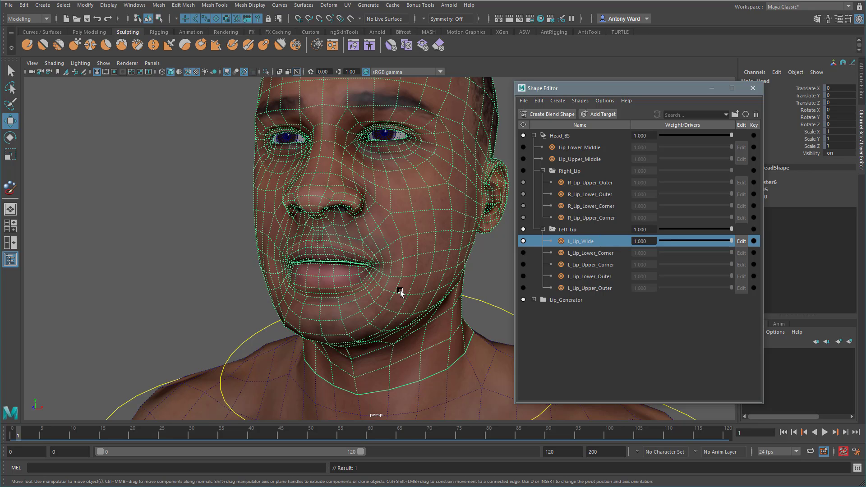
# - Activate the Grab sculpting tool for the head mesh and enable editing on the L_Lip_Wide target
pyautogui.keyDown('alt'); pyautogui.moveTo(401, 293); pyautogui.dragTo(387, 293); pyautogui.keyUp('alt')
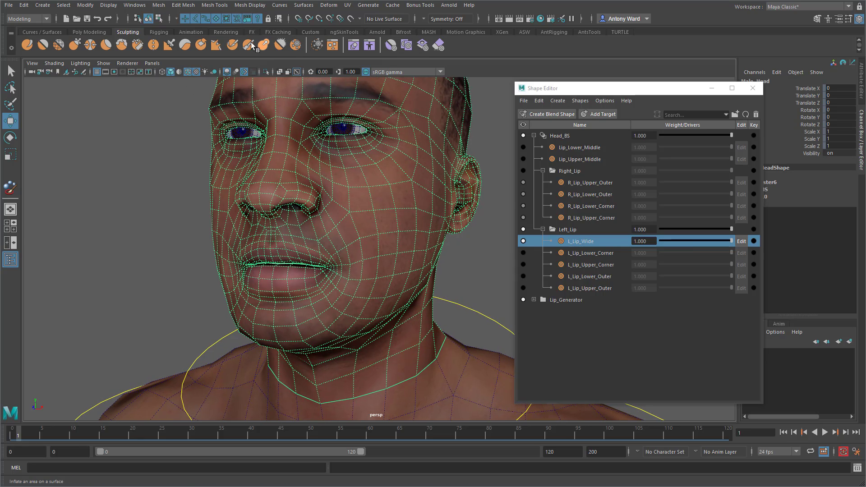
pyautogui.click(74, 45)
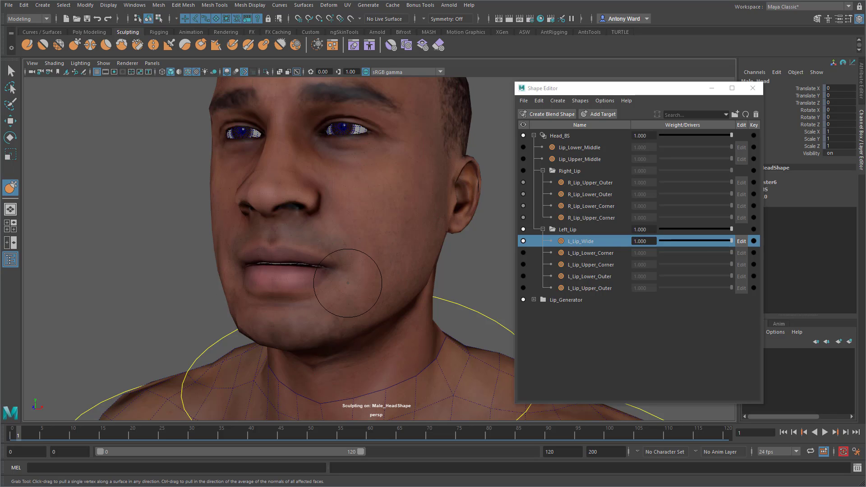
pyautogui.keyDown('alt'); pyautogui.moveTo(348, 280); pyautogui.dragTo(347, 275); pyautogui.keyUp('alt')
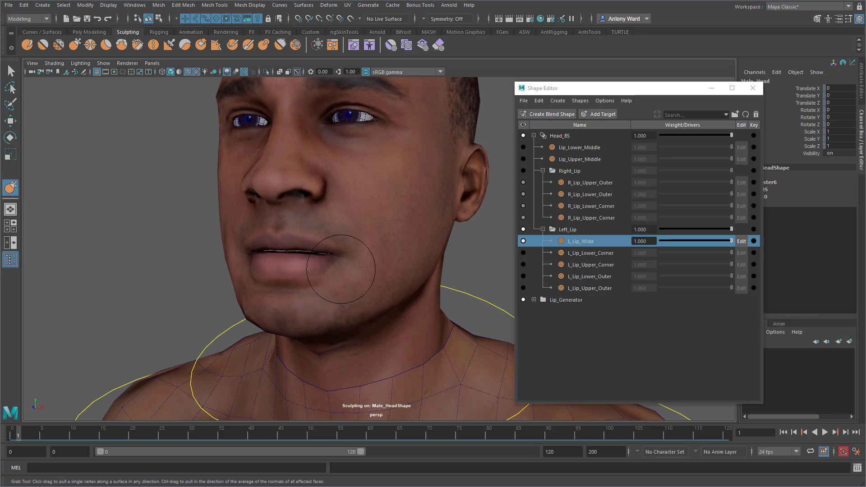
pyautogui.click(331, 256)
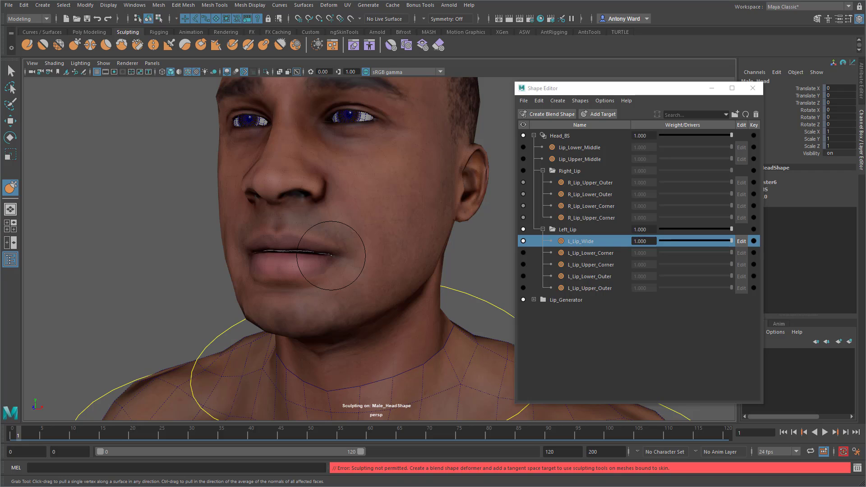
pyautogui.click(741, 241)
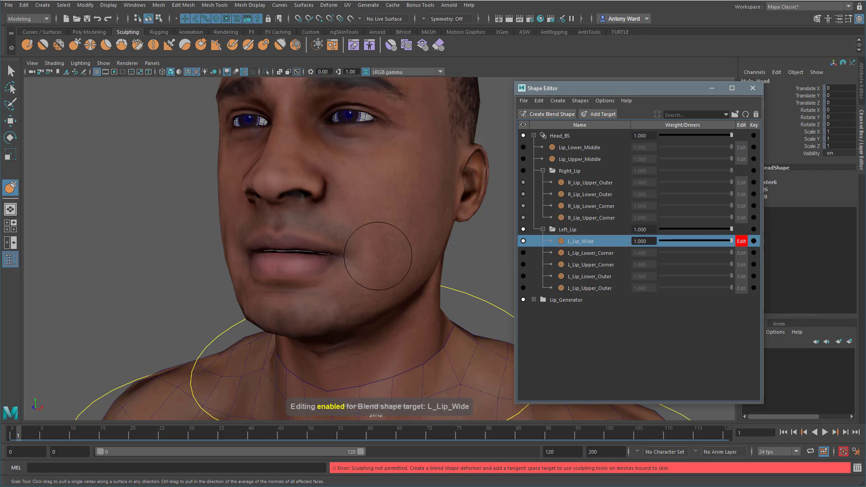
# - Pull the left corner of the mouth outward into a wide-lip shape with the Grab tool, adjusting the brush size and checking several angles
pyautogui.moveTo(387, 252)
pyautogui.keyDown('alt'); pyautogui.mouseDown()
pyautogui.moveTo(360, 264)
pyautogui.moveTo(377, 263)
pyautogui.mouseUp(); pyautogui.keyUp('alt')
pyautogui.moveTo(433, 266)
pyautogui.keyDown('alt'); pyautogui.mouseDown()
pyautogui.moveTo(445, 266)
pyautogui.moveTo(367, 269)
pyautogui.mouseUp(); pyautogui.keyUp('alt')
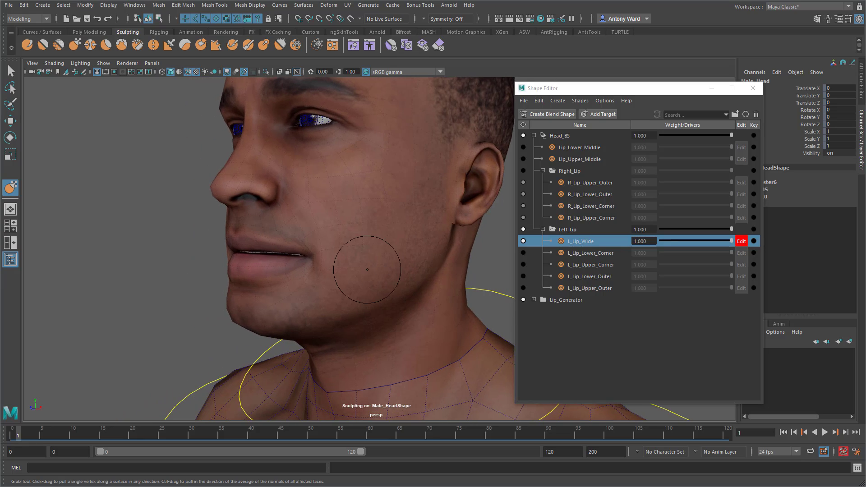
pyautogui.moveTo(310, 259)
pyautogui.mouseDown()
pyautogui.moveTo(347, 259)
pyautogui.moveTo(322, 259)
pyautogui.mouseUp()
pyautogui.press('b')
pyautogui.keyDown('alt'); pyautogui.moveTo(322, 292); pyautogui.dragTo(371, 292); pyautogui.keyUp('alt')
pyautogui.keyDown('alt'); pyautogui.moveTo(303, 293); pyautogui.dragTo(349, 289, button='middle'); pyautogui.keyUp('alt')
pyautogui.moveTo(349, 289)
pyautogui.keyDown('alt'); pyautogui.mouseDown()
pyautogui.moveTo(344, 270)
pyautogui.moveTo(383, 271)
pyautogui.moveTo(344, 250)
pyautogui.mouseUp(); pyautogui.keyUp('alt')
pyautogui.moveTo(356, 293)
pyautogui.keyDown('alt'); pyautogui.mouseDown()
pyautogui.moveTo(304, 313)
pyautogui.moveTo(348, 313)
pyautogui.mouseUp(); pyautogui.keyUp('alt')
pyautogui.keyDown('alt'); pyautogui.moveTo(348, 313); pyautogui.dragTo(338, 307, button='middle'); pyautogui.keyUp('alt')
pyautogui.moveTo(373, 302)
pyautogui.keyDown('alt'); pyautogui.mouseDown()
pyautogui.moveTo(415, 265)
pyautogui.moveTo(384, 262)
pyautogui.mouseUp(); pyautogui.keyUp('alt')
pyautogui.press('b')
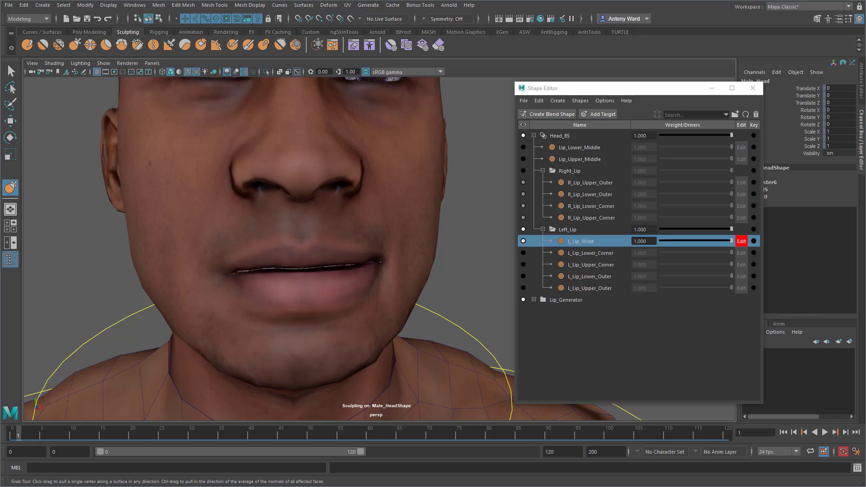
pyautogui.moveTo(388, 284)
pyautogui.keyDown('alt'); pyautogui.mouseDown()
pyautogui.moveTo(406, 282)
pyautogui.moveTo(375, 281)
pyautogui.moveTo(387, 259)
pyautogui.mouseUp(); pyautogui.keyUp('alt')
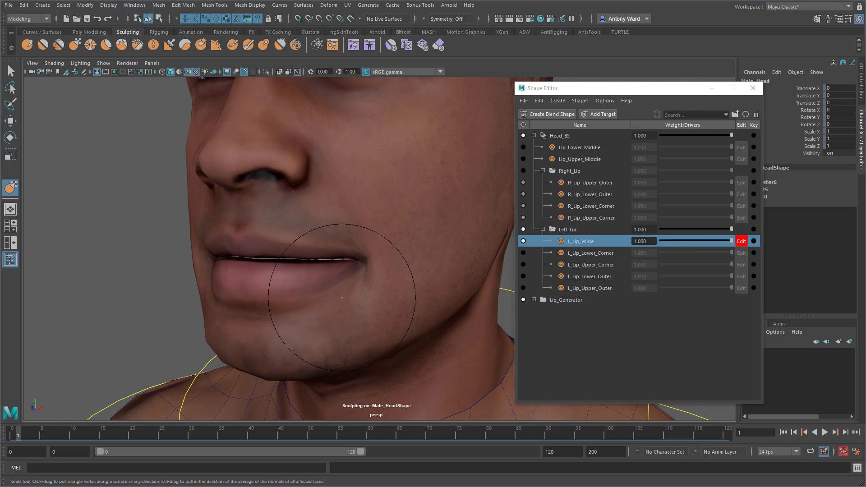
pyautogui.keyDown('alt'); pyautogui.moveTo(367, 272); pyautogui.dragTo(347, 208); pyautogui.keyUp('alt')
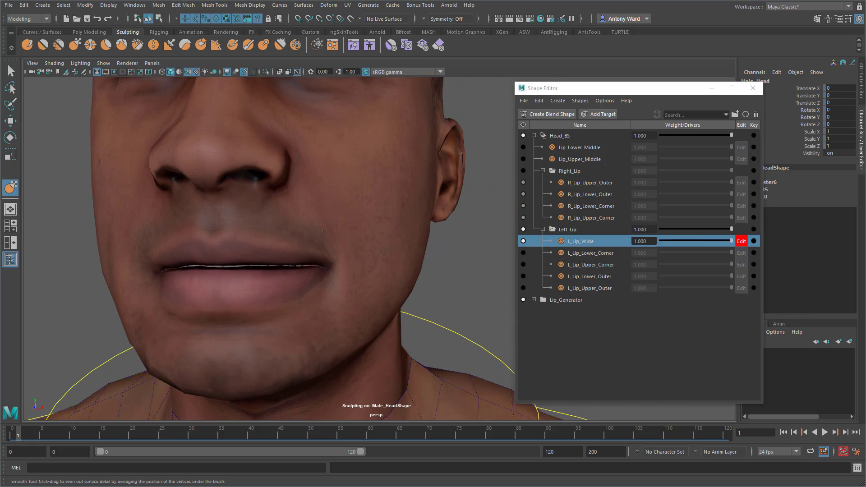
# - Test the L_Lip_Wide target by varying its weight and returning it to 1.000, checking the mouth corner from different angles
pyautogui.moveTo(730, 241)
pyautogui.mouseDown()
pyautogui.moveTo(636, 242)
pyautogui.moveTo(736, 244)
pyautogui.mouseUp()
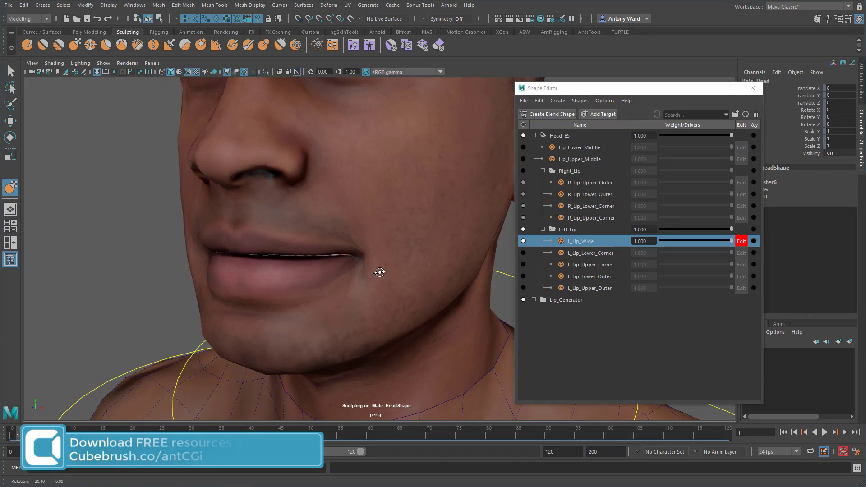
pyautogui.moveTo(377, 270)
pyautogui.keyDown('alt'); pyautogui.mouseDown()
pyautogui.moveTo(319, 272)
pyautogui.moveTo(380, 268)
pyautogui.mouseUp(); pyautogui.keyUp('alt')
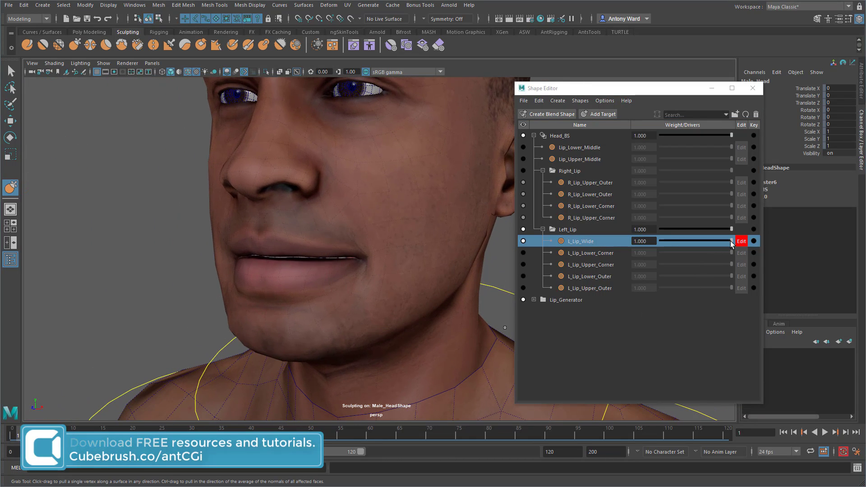
pyautogui.moveTo(731, 241)
pyautogui.mouseDown()
pyautogui.moveTo(662, 243)
pyautogui.moveTo(735, 242)
pyautogui.mouseUp()
pyautogui.keyDown('alt'); pyautogui.moveTo(418, 252); pyautogui.dragTo(424, 272); pyautogui.keyUp('alt')
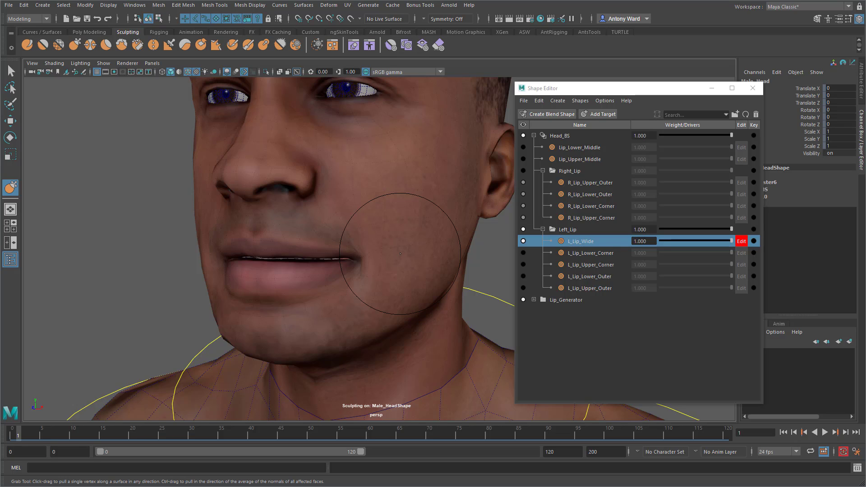
# - Raise the Grab tool's wireframe display alpha to its maximum in the tool's display settings
pyautogui.doubleClick(9, 188)
pyautogui.click(76, 269)
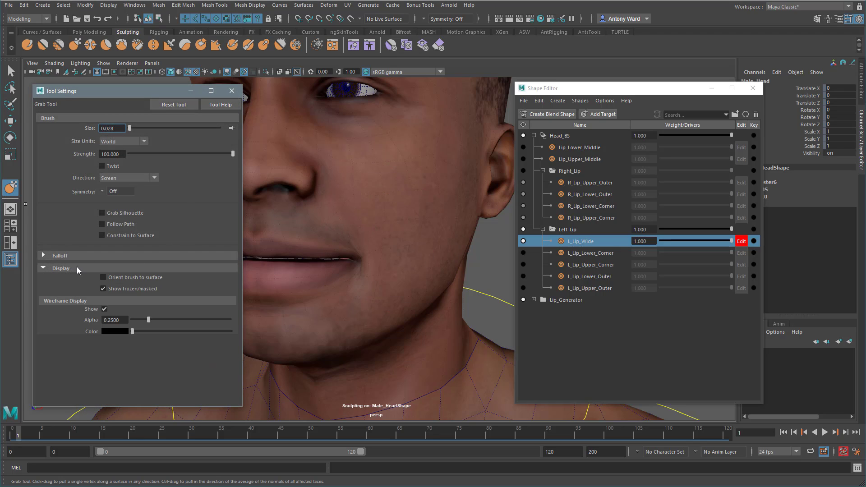
pyautogui.moveTo(149, 320); pyautogui.dragTo(236, 321)
pyautogui.click(232, 93)
pyautogui.keyDown('alt'); pyautogui.moveTo(360, 265); pyautogui.dragTo(375, 268); pyautogui.keyUp('alt')
# - Preview the L_Lip_Wide weight and look over the Erase Target tool and the Relax tool's brush settings
pyautogui.moveTo(729, 240)
pyautogui.mouseDown()
pyautogui.moveTo(651, 243)
pyautogui.moveTo(735, 244)
pyautogui.mouseUp()
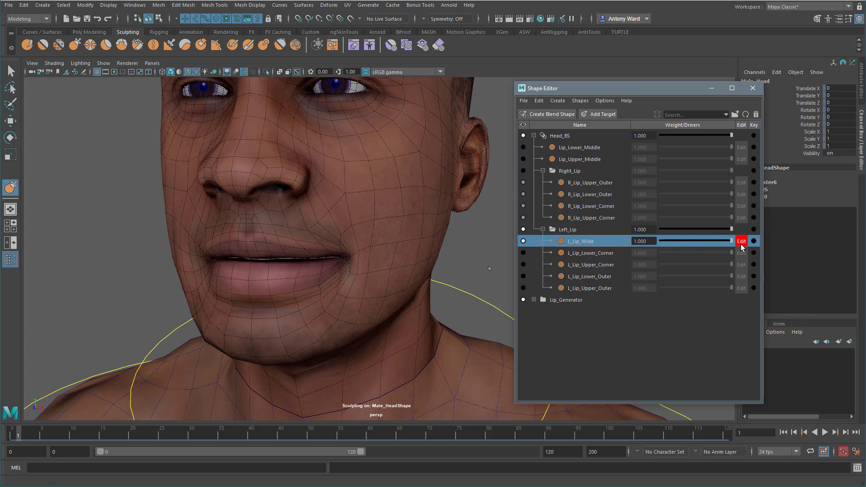
pyautogui.click(438, 46)
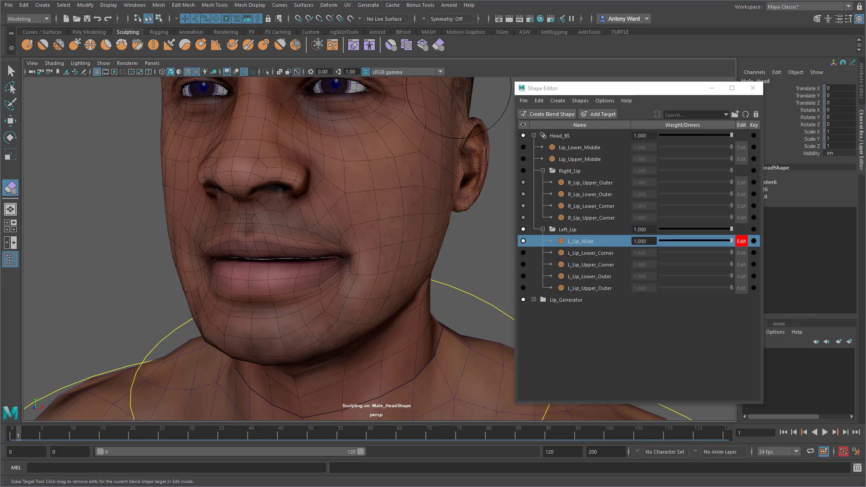
pyautogui.click(59, 45)
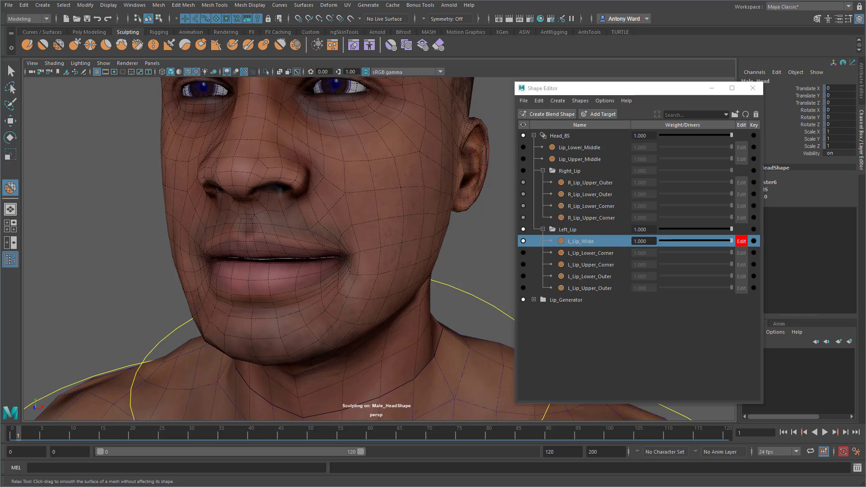
pyautogui.doubleClick(10, 187)
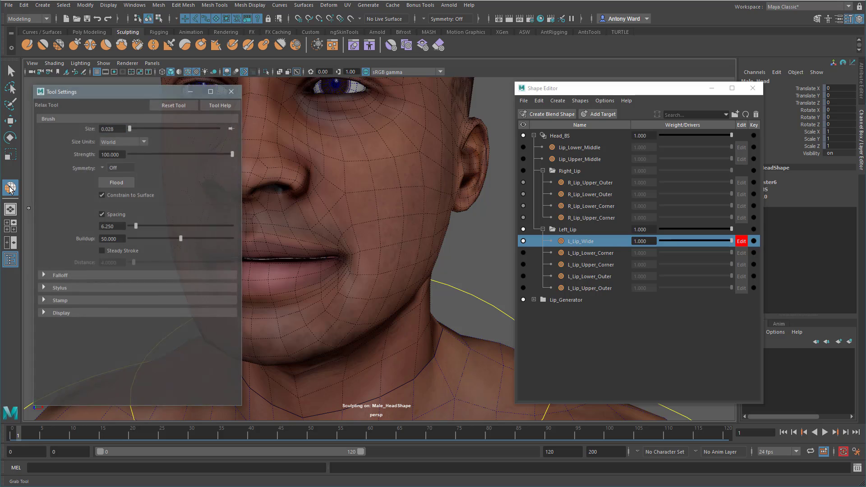
pyautogui.click(232, 91)
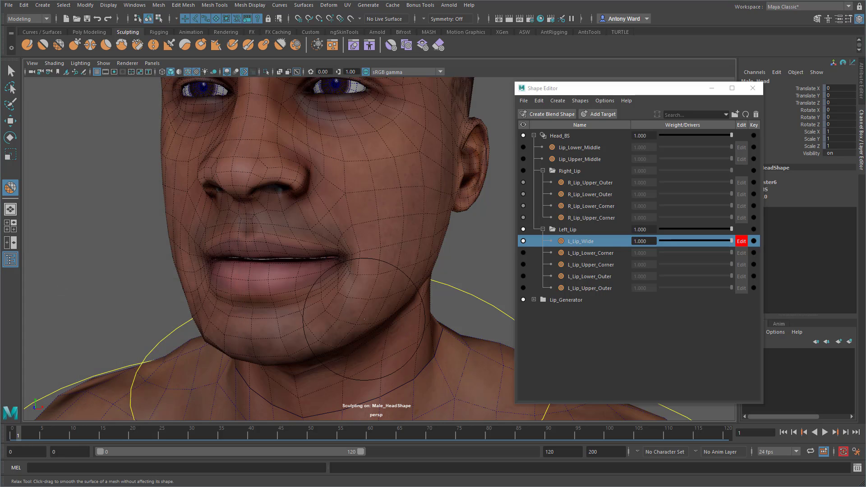
pyautogui.keyDown('alt'); pyautogui.moveTo(329, 319); pyautogui.dragTo(347, 299, button='middle'); pyautogui.keyUp('alt')
pyautogui.scroll(2, 347, 299)
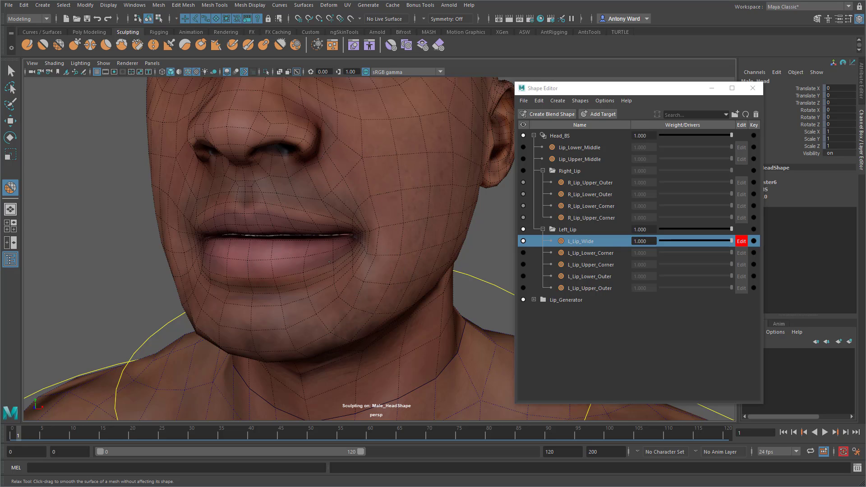
# - Reshape the left mouth corner of L_Lip_Wide with the Grab tool at a brush size of about 1.76, previewing the weight
pyautogui.click(74, 45)
pyautogui.moveTo(496, 329)
pyautogui.keyDown('alt'); pyautogui.mouseDown()
pyautogui.moveTo(419, 319)
pyautogui.moveTo(369, 330)
pyautogui.moveTo(381, 328)
pyautogui.mouseUp(); pyautogui.keyUp('alt')
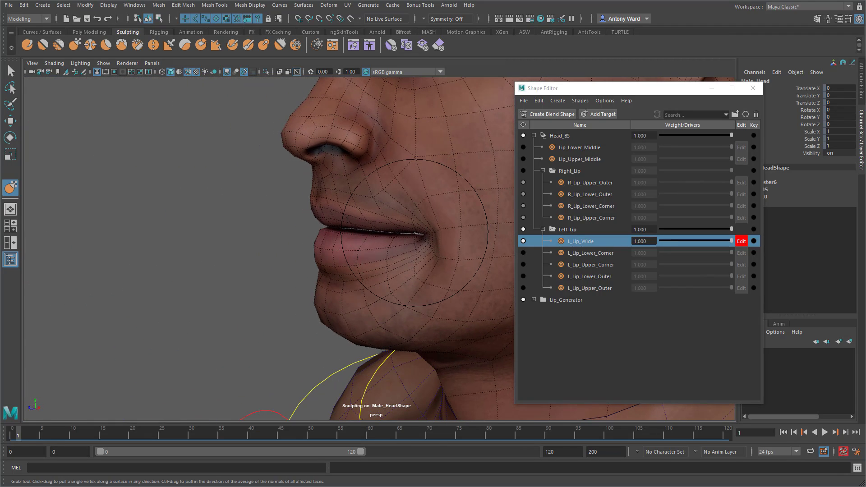
pyautogui.press('b')
pyautogui.moveTo(414, 232); pyautogui.dragTo(387, 233)
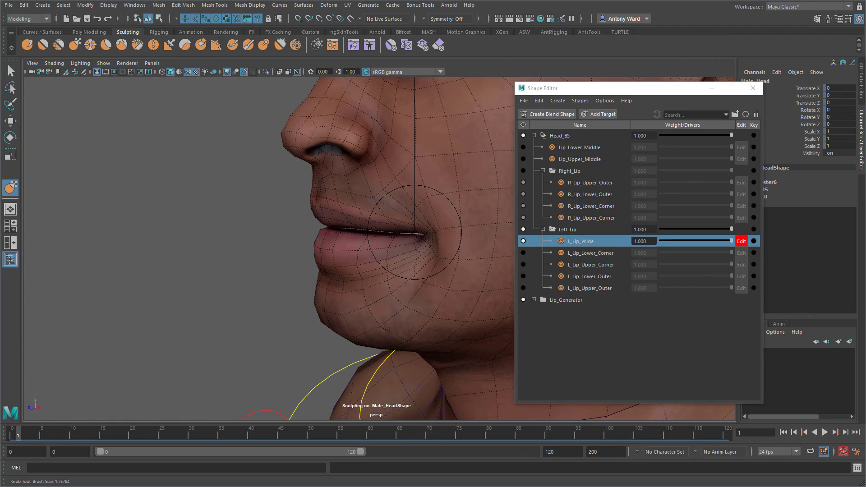
pyautogui.keyDown('alt'); pyautogui.moveTo(429, 255); pyautogui.dragTo(426, 244); pyautogui.keyUp('alt')
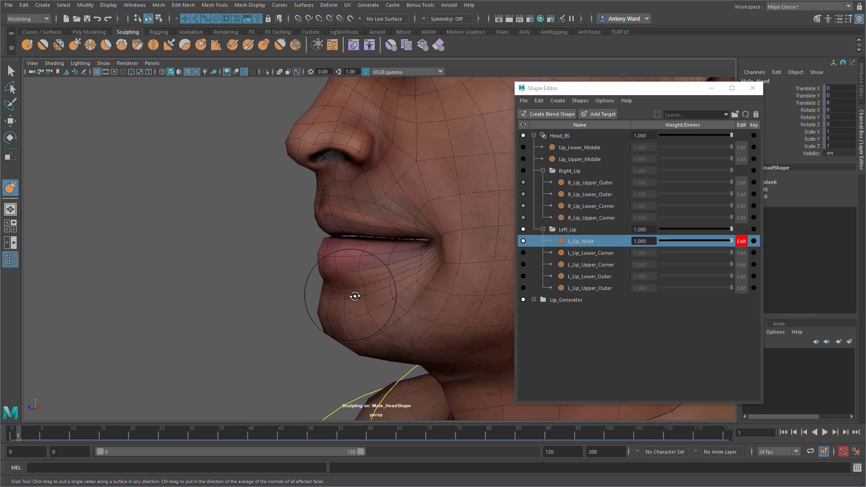
pyautogui.moveTo(353, 295)
pyautogui.keyDown('alt'); pyautogui.mouseDown()
pyautogui.moveTo(424, 299)
pyautogui.moveTo(374, 294)
pyautogui.mouseUp(); pyautogui.keyUp('alt')
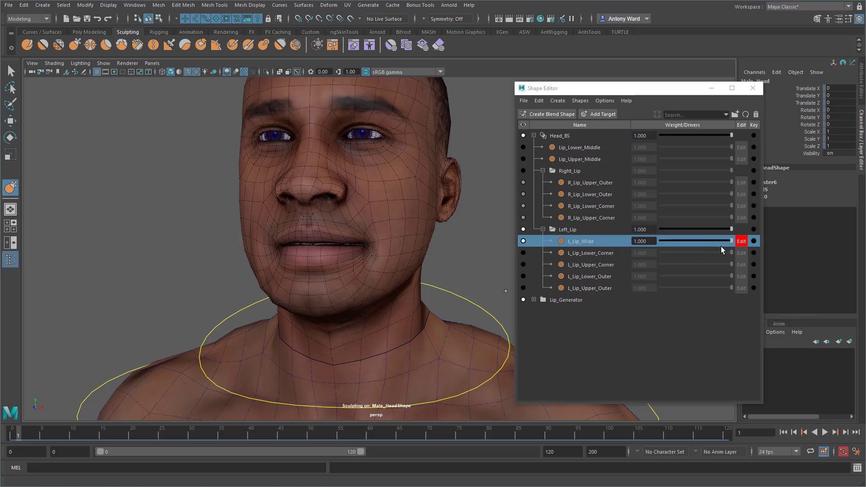
pyautogui.moveTo(731, 244)
pyautogui.mouseDown()
pyautogui.moveTo(645, 241)
pyautogui.moveTo(745, 250)
pyautogui.mouseUp()
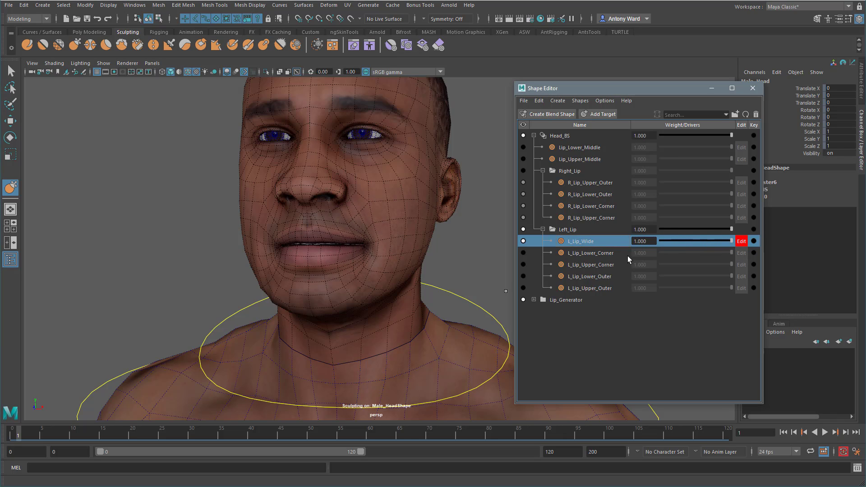
# - Refine the left side of the upper and lower lips in L_Lip_Wide with the Grab tool, checking the profile
pyautogui.keyDown('alt'); pyautogui.moveTo(285, 282); pyautogui.dragTo(327, 272, button='right'); pyautogui.keyUp('alt')
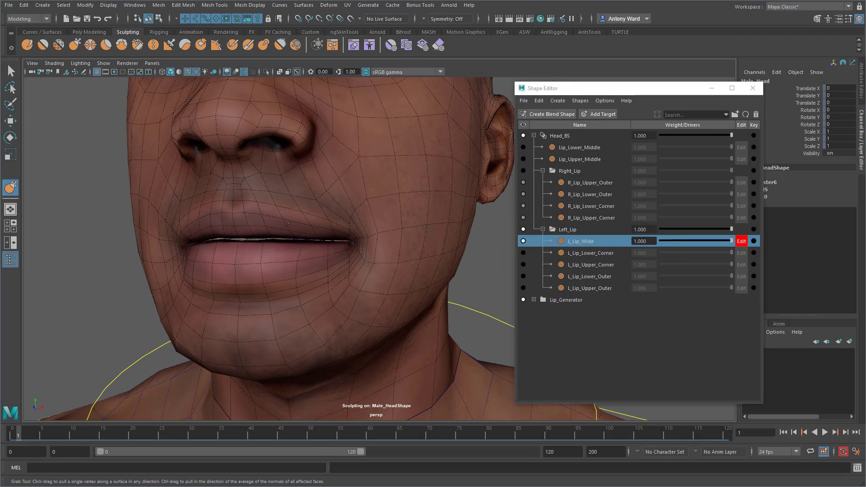
pyautogui.keyDown('alt'); pyautogui.moveTo(326, 228); pyautogui.dragTo(315, 229); pyautogui.keyUp('alt')
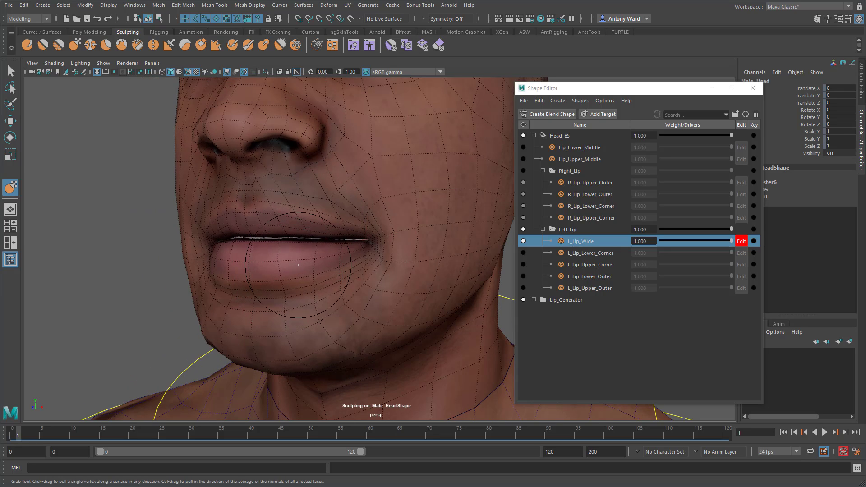
pyautogui.keyDown('alt'); pyautogui.moveTo(300, 263); pyautogui.dragTo(373, 271); pyautogui.keyUp('alt')
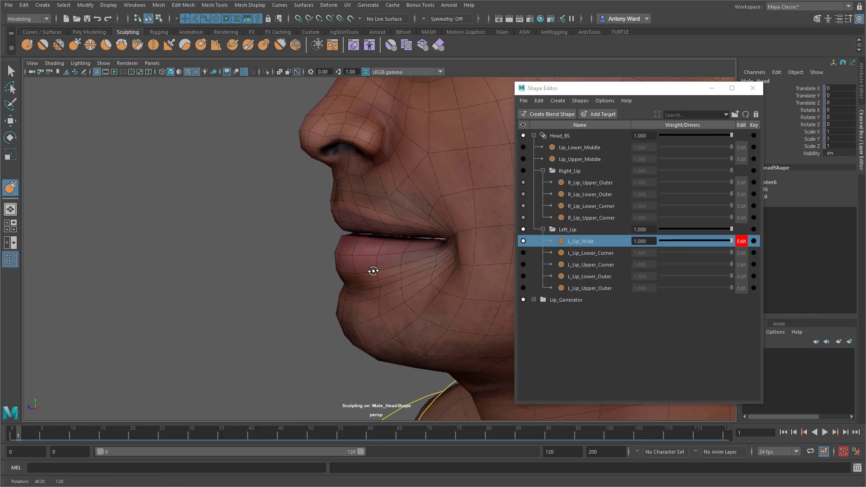
pyautogui.moveTo(731, 242); pyautogui.dragTo(752, 247)
pyautogui.keyDown('alt'); pyautogui.moveTo(412, 261); pyautogui.dragTo(389, 260); pyautogui.keyUp('alt')
pyautogui.moveTo(276, 260); pyautogui.dragTo(310, 256)
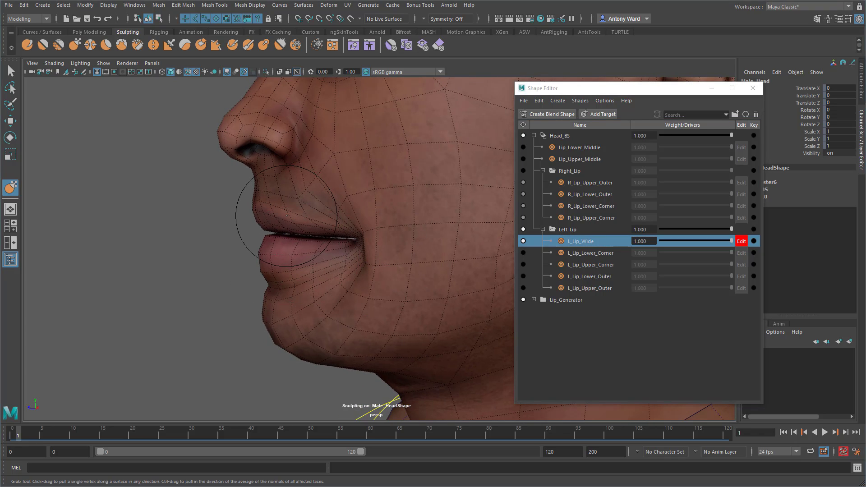
pyautogui.moveTo(287, 218); pyautogui.dragTo(315, 223)
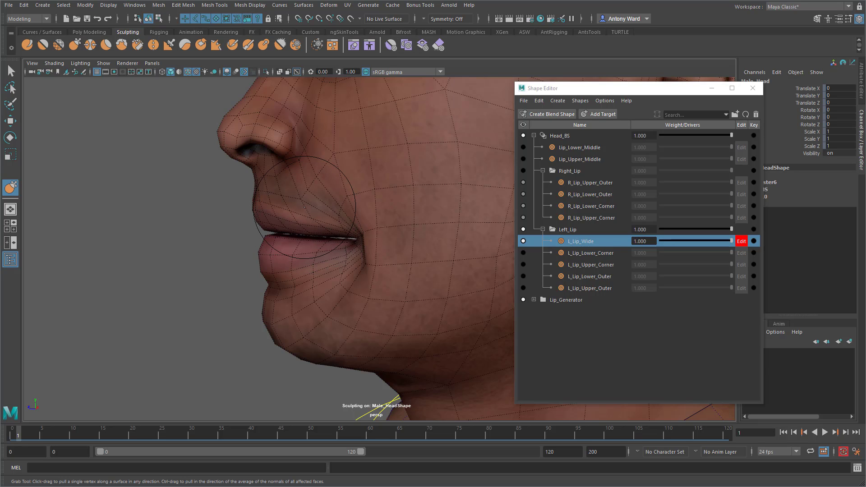
# - Set the L_Lip_Wide weight to 0 and leave sculpting by switching to the Move tool
pyautogui.keyDown('alt'); pyautogui.moveTo(286, 296); pyautogui.dragTo(329, 299); pyautogui.keyUp('alt')
pyautogui.keyDown('alt'); pyautogui.moveTo(329, 299); pyautogui.dragTo(325, 292, button='right'); pyautogui.keyUp('alt')
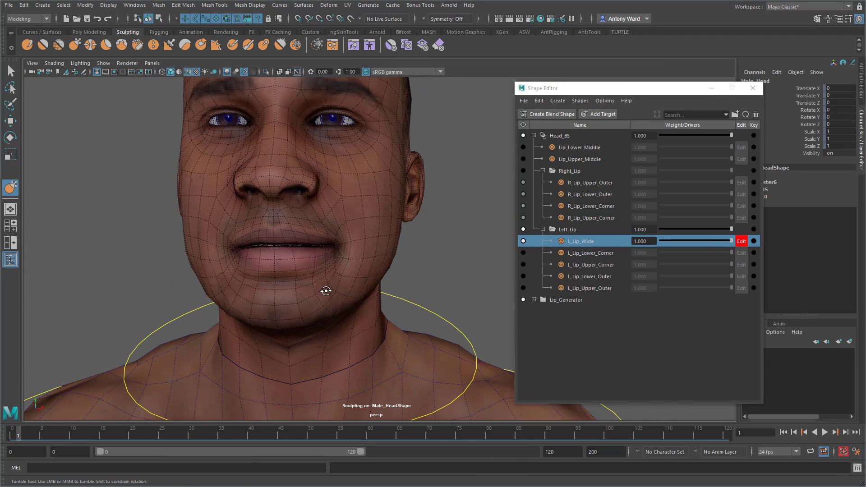
pyautogui.keyDown('alt'); pyautogui.moveTo(325, 292); pyautogui.dragTo(315, 292); pyautogui.keyUp('alt')
pyautogui.moveTo(730, 242); pyautogui.dragTo(656, 242)
pyautogui.keyDown('alt'); pyautogui.moveTo(355, 232); pyautogui.dragTo(356, 234); pyautogui.keyUp('alt')
pyautogui.press('w')
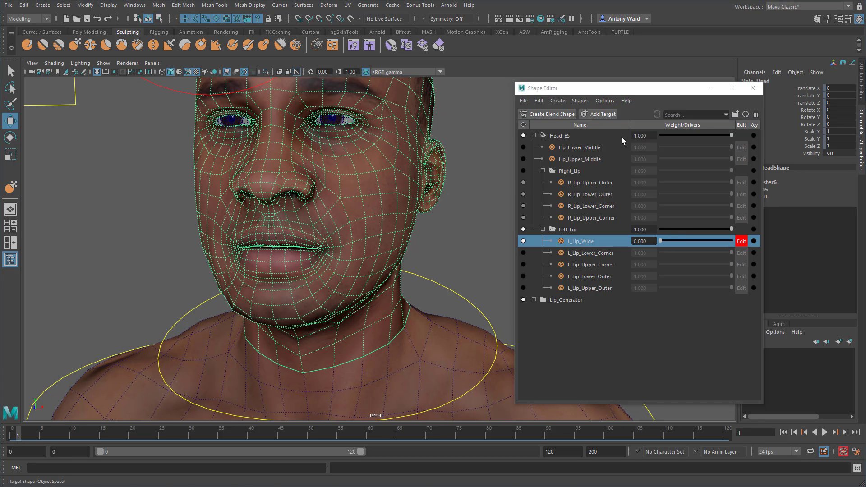
# - Add a new blend shape target under Left_Lip in Head_BS and name it L_Lip_Smile
pyautogui.click(611, 115)
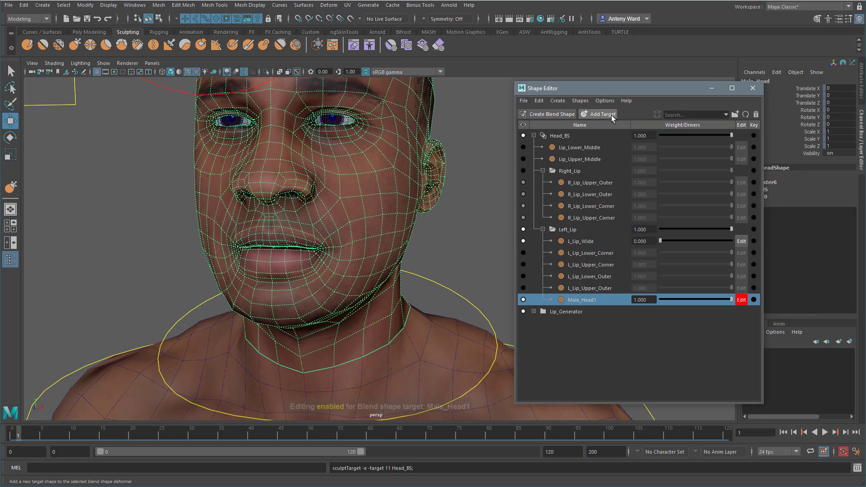
pyautogui.doubleClick(587, 300)
pyautogui.write('L_Lip_Smile')
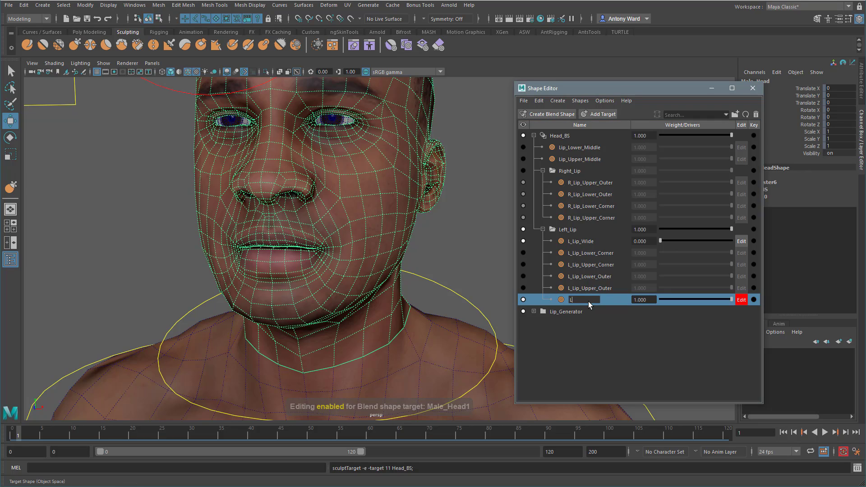
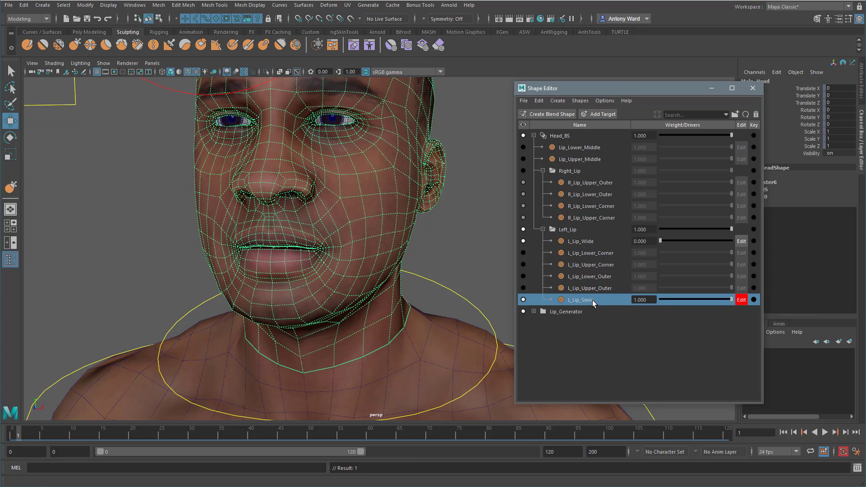
# - Pull the left mouth corner up and outward with the Grab tool to form a smile in L_Lip_Smile
pyautogui.keyDown('alt'); pyautogui.moveTo(314, 226); pyautogui.dragTo(330, 223, button='right'); pyautogui.keyUp('alt')
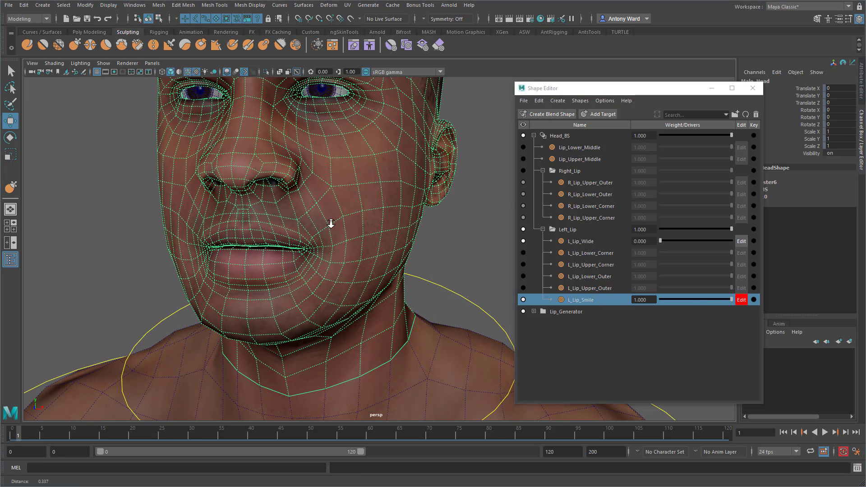
pyautogui.click(77, 48)
pyautogui.keyDown('alt'); pyautogui.moveTo(338, 263); pyautogui.dragTo(336, 255); pyautogui.keyUp('alt')
pyautogui.keyDown('alt'); pyautogui.moveTo(336, 255); pyautogui.dragTo(370, 262, button='right'); pyautogui.keyUp('alt')
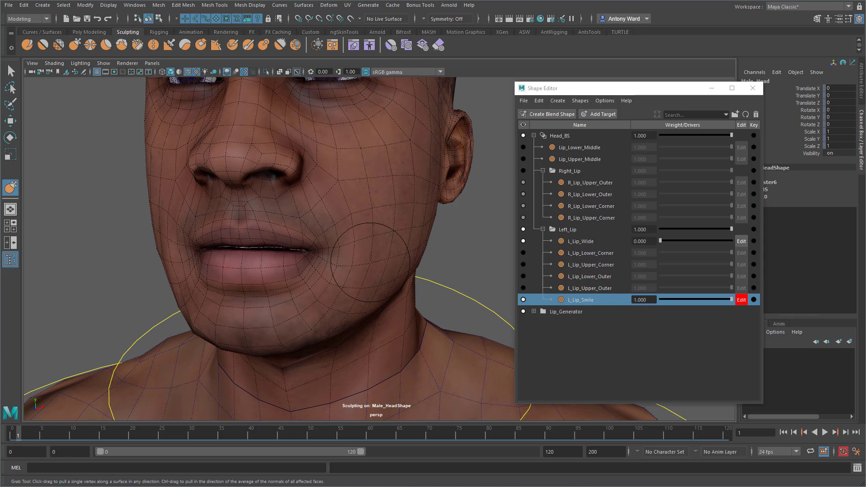
pyautogui.keyDown('alt'); pyautogui.moveTo(371, 262); pyautogui.dragTo(371, 265); pyautogui.keyUp('alt')
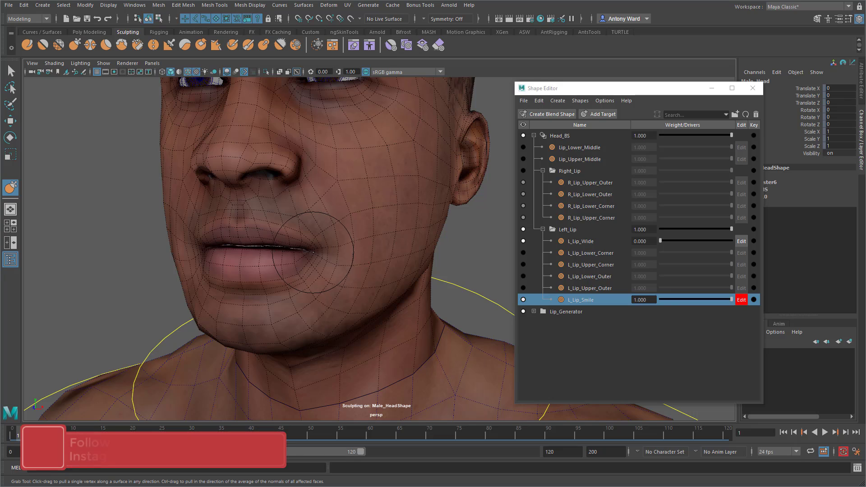
pyautogui.moveTo(313, 252)
pyautogui.keyDown('alt'); pyautogui.mouseDown()
pyautogui.moveTo(326, 251)
pyautogui.moveTo(316, 255)
pyautogui.moveTo(327, 220)
pyautogui.mouseUp(); pyautogui.keyUp('alt')
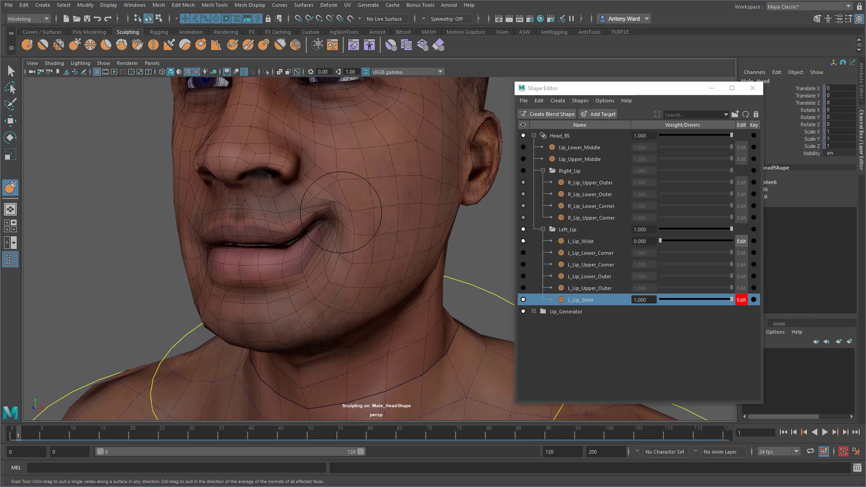
# - Adjust the left upper and lower lips of L_Lip_Smile to follow the raised mouth corner
pyautogui.moveTo(354, 245)
pyautogui.keyDown('alt'); pyautogui.mouseDown()
pyautogui.moveTo(282, 265)
pyautogui.moveTo(315, 247)
pyautogui.moveTo(307, 224)
pyautogui.mouseUp(); pyautogui.keyUp('alt')
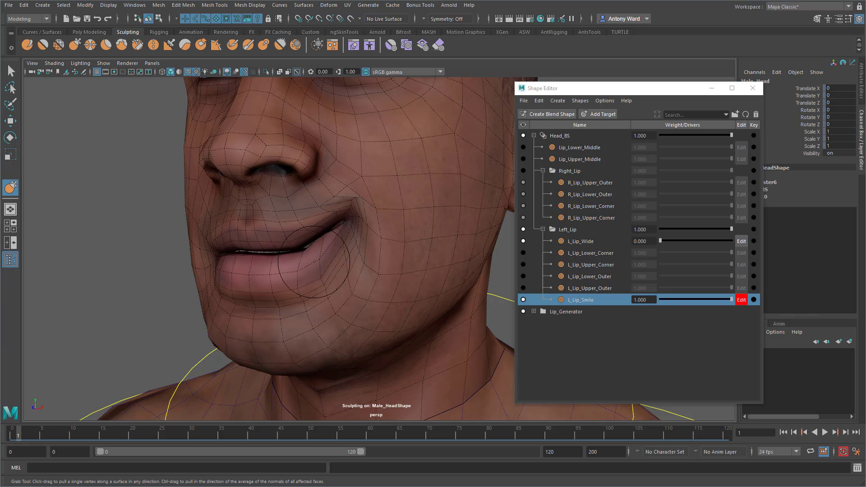
pyautogui.moveTo(315, 262)
pyautogui.mouseDown()
pyautogui.moveTo(276, 295)
pyautogui.moveTo(284, 276)
pyautogui.moveTo(296, 272)
pyautogui.mouseUp()
pyautogui.moveTo(295, 239); pyautogui.dragTo(294, 235)
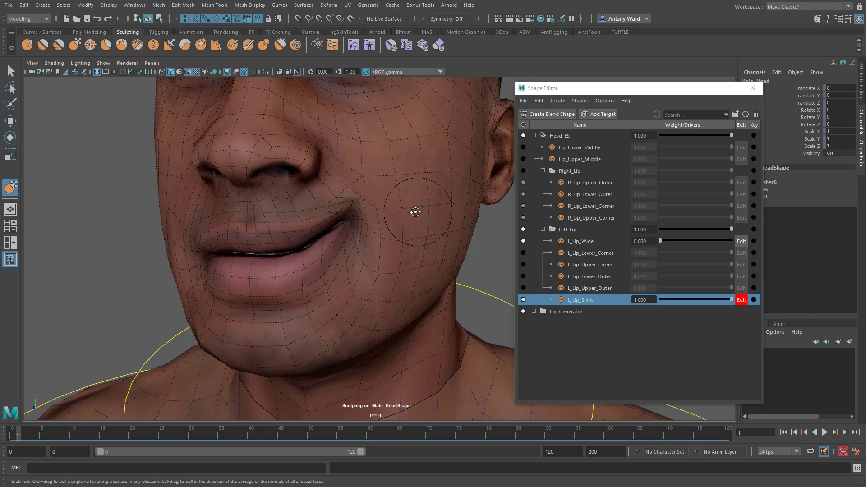
# - Nudge the cheek surface above the raised left mouth corner with the Grab tool and smooth the creased mesh there
pyautogui.keyDown('alt'); pyautogui.moveTo(411, 209); pyautogui.dragTo(397, 208); pyautogui.keyUp('alt')
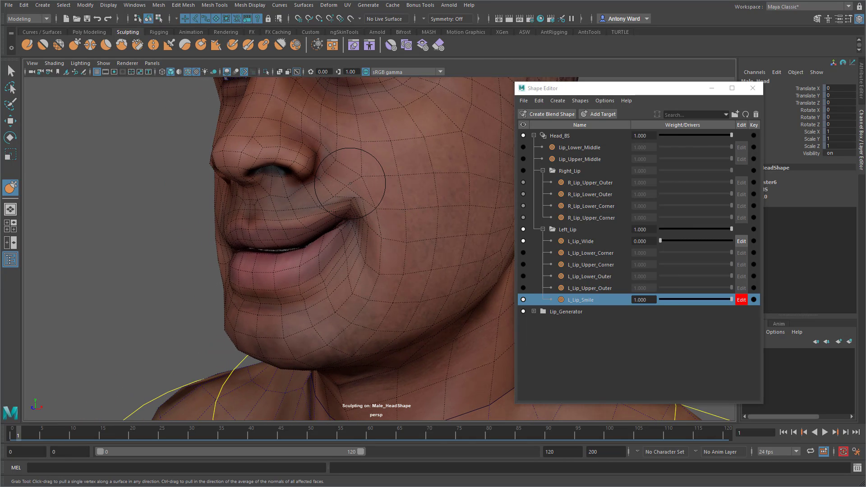
pyautogui.moveTo(351, 183); pyautogui.dragTo(341, 185)
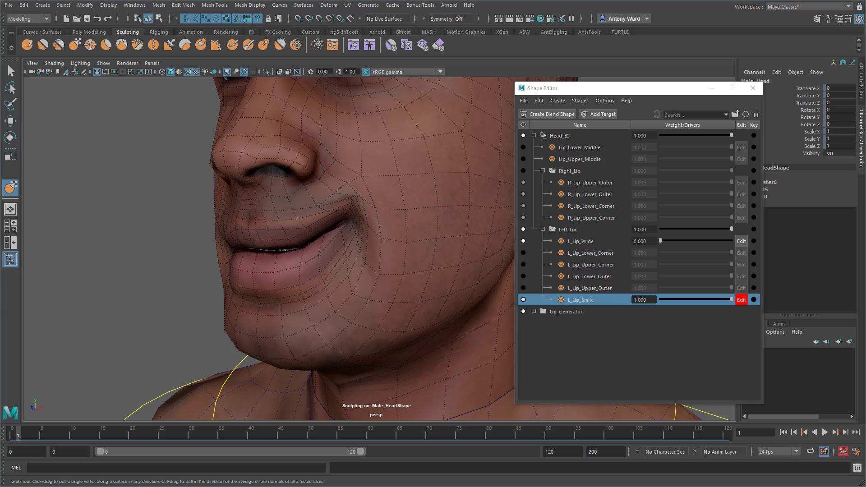
pyautogui.press('shift')
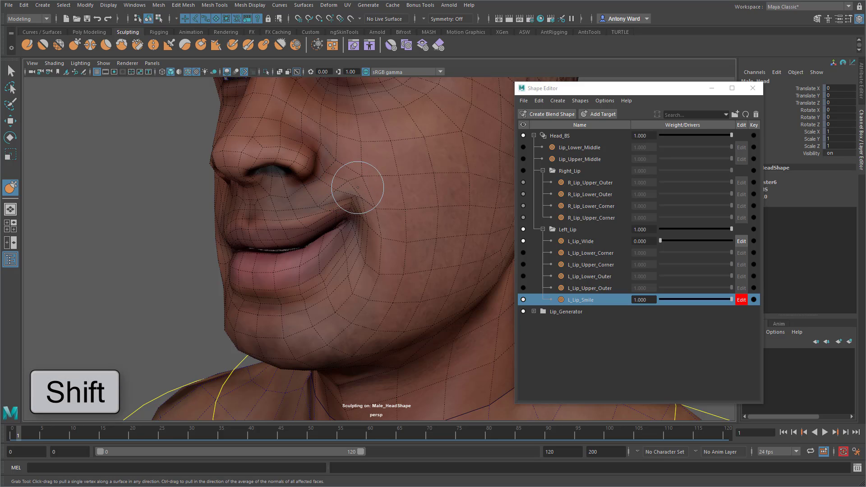
pyautogui.keyDown('shift'); pyautogui.moveTo(362, 202); pyautogui.dragTo(330, 205); pyautogui.keyUp('shift')
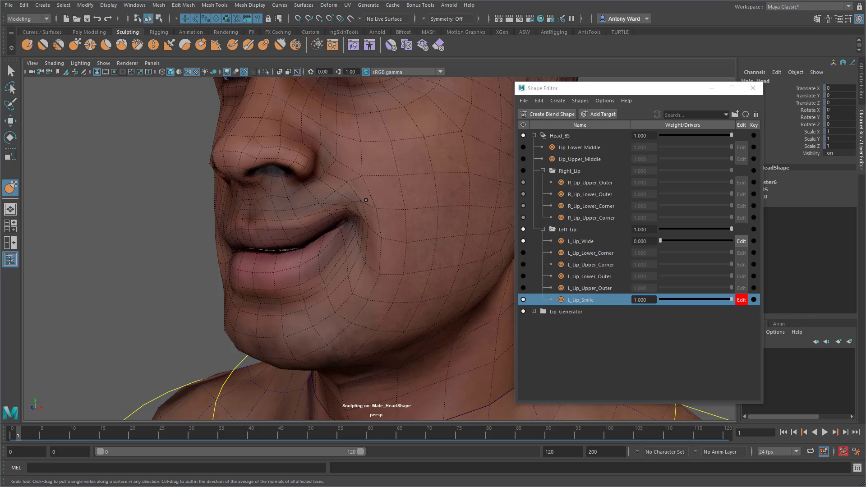
# - Refine the tip of the smiling left mouth corner with a small Grab stroke and check it from the side
pyautogui.keyDown('alt'); pyautogui.moveTo(315, 260); pyautogui.dragTo(329, 257); pyautogui.keyUp('alt')
pyautogui.keyDown('alt'); pyautogui.moveTo(266, 262); pyautogui.dragTo(290, 270, button='right'); pyautogui.keyUp('alt')
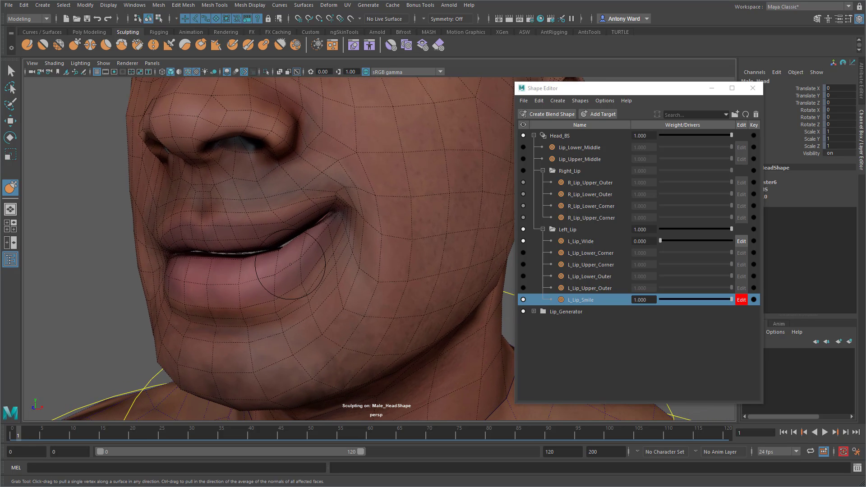
pyautogui.moveTo(335, 211); pyautogui.dragTo(336, 207)
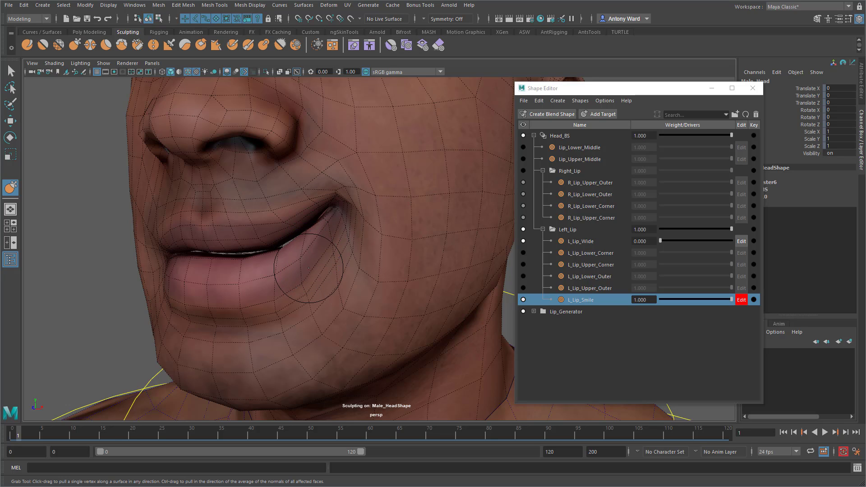
pyautogui.keyDown('alt'); pyautogui.moveTo(309, 267); pyautogui.dragTo(329, 266); pyautogui.keyUp('alt')
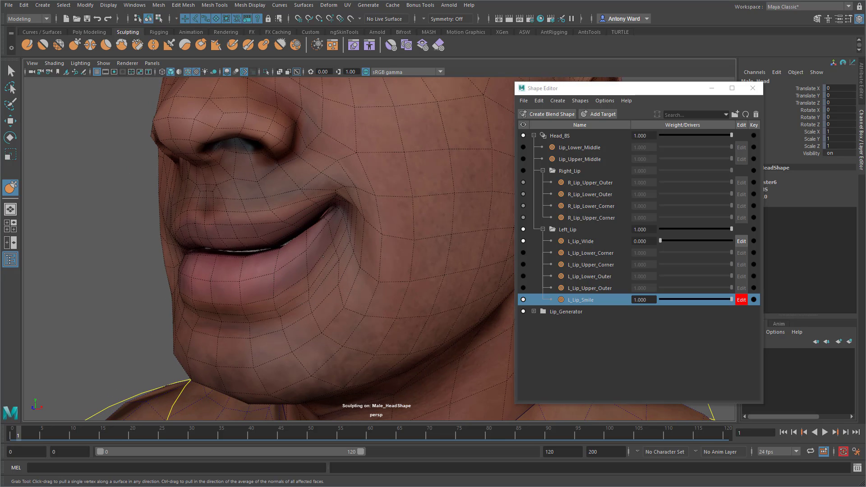
# - Lift the skin beneath the left part of the lower lip with a Grab stroke toward the smiling mouth corner
pyautogui.moveTo(300, 299); pyautogui.dragTo(308, 282)
pyautogui.keyDown('alt'); pyautogui.moveTo(284, 304); pyautogui.dragTo(305, 305); pyautogui.keyUp('alt')
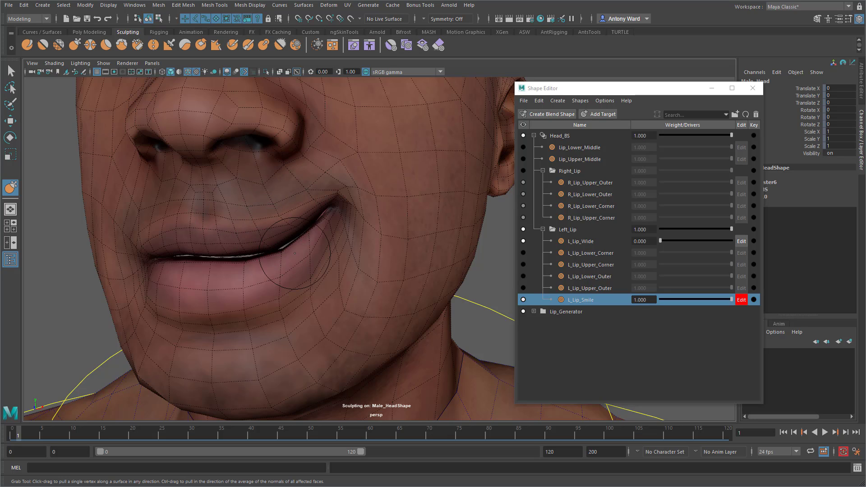
pyautogui.keyDown('alt'); pyautogui.moveTo(296, 255); pyautogui.dragTo(268, 246); pyautogui.keyUp('alt')
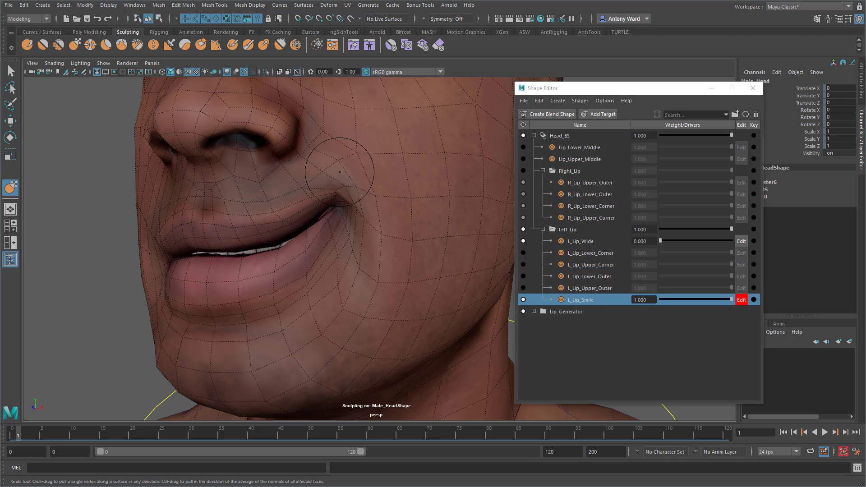
# - Smooth the fold between the nose and the raised left mouth corner, and nudge the cheek beside the corner upward
pyautogui.moveTo(337, 167)
pyautogui.keyDown('alt'); pyautogui.mouseDown()
pyautogui.moveTo(377, 176)
pyautogui.moveTo(290, 184)
pyautogui.moveTo(272, 201)
pyautogui.mouseUp(); pyautogui.keyUp('alt')
pyautogui.press('b')
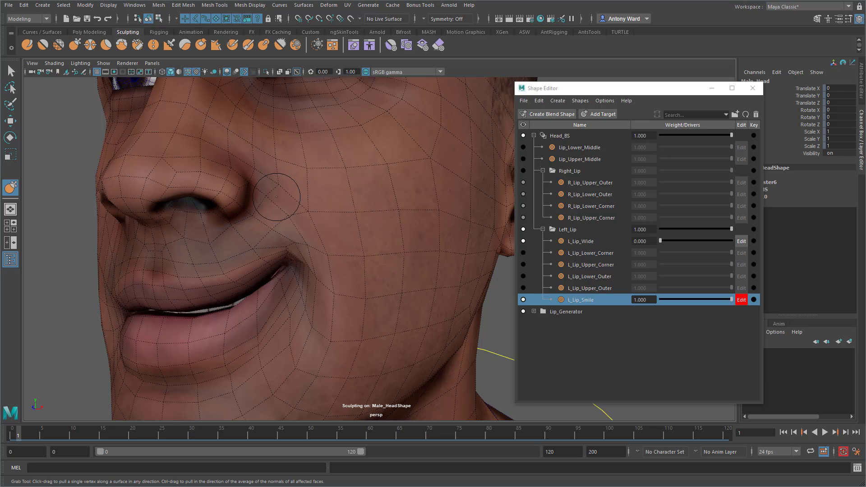
pyautogui.moveTo(276, 196)
pyautogui.keyDown('alt'); pyautogui.mouseDown()
pyautogui.moveTo(286, 211)
pyautogui.moveTo(264, 220)
pyautogui.moveTo(295, 220)
pyautogui.moveTo(245, 218)
pyautogui.moveTo(244, 210)
pyautogui.mouseUp(); pyautogui.keyUp('alt')
pyautogui.press('b')
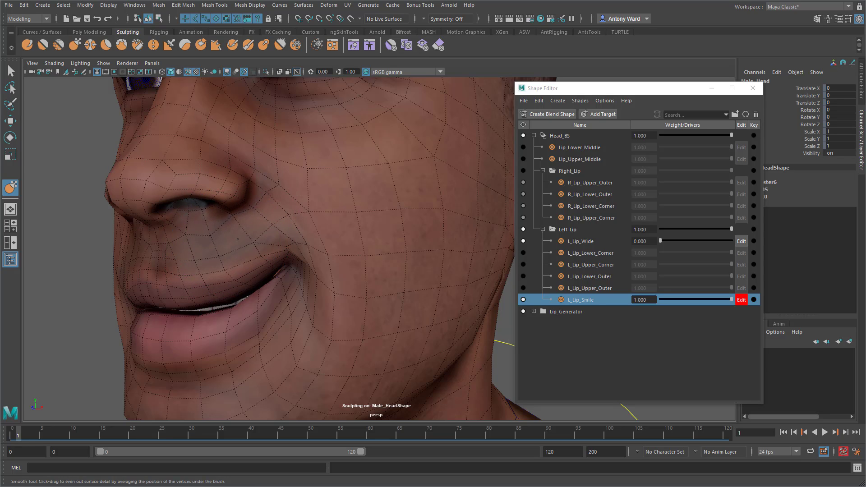
pyautogui.keyDown('shift'); pyautogui.moveTo(254, 232); pyautogui.dragTo(303, 220); pyautogui.keyUp('shift')
pyautogui.moveTo(336, 252); pyautogui.dragTo(336, 247)
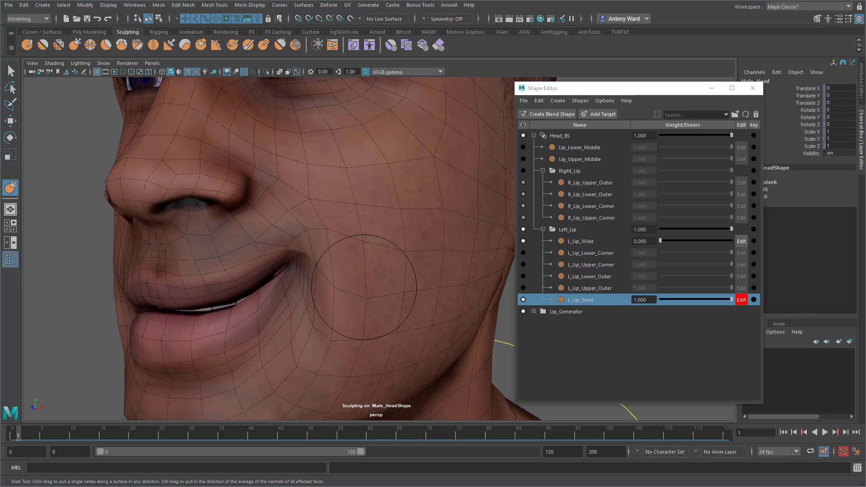
# - Pull the cheek beside the left mouth corner inward, shape the fold above it, and test the L_Lip_Smile weight
pyautogui.moveTo(364, 287)
pyautogui.mouseDown()
pyautogui.moveTo(363, 277)
pyautogui.moveTo(333, 275)
pyautogui.mouseUp()
pyautogui.keyDown('alt'); pyautogui.moveTo(308, 299); pyautogui.dragTo(315, 297, button='middle'); pyautogui.keyUp('alt')
pyautogui.keyDown('alt'); pyautogui.moveTo(315, 297); pyautogui.dragTo(342, 288, button='right'); pyautogui.keyUp('alt')
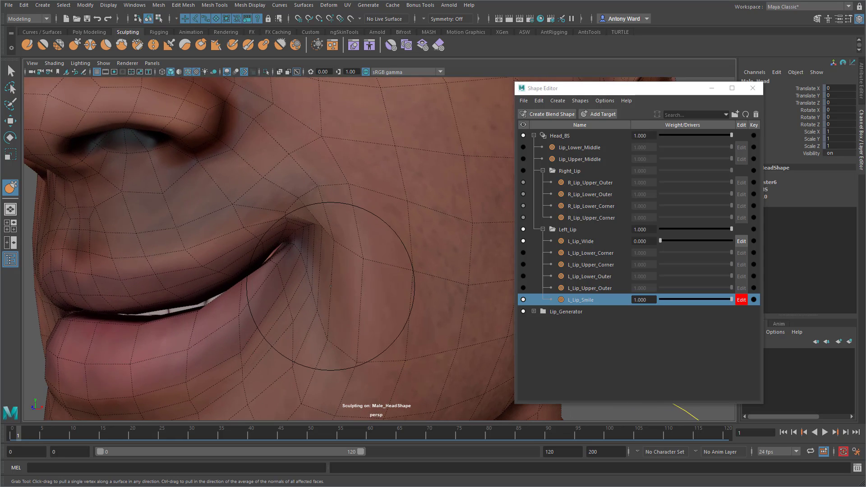
pyautogui.press('b')
pyautogui.moveTo(297, 194); pyautogui.dragTo(239, 205)
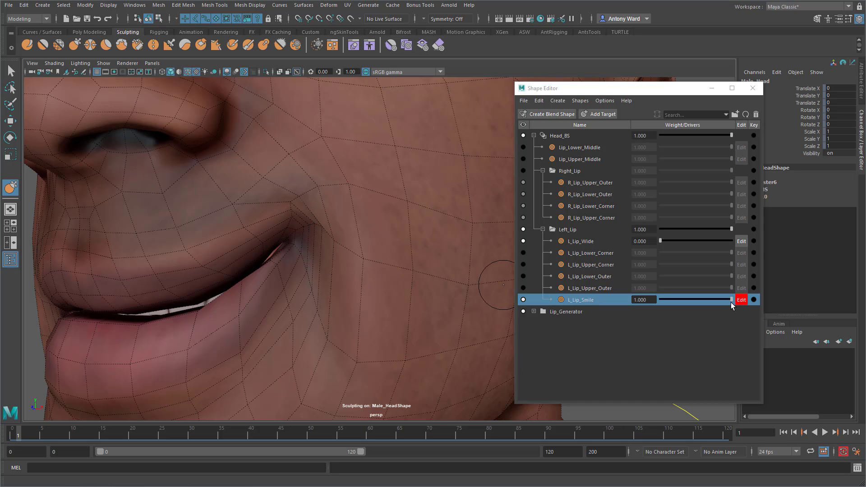
pyautogui.moveTo(731, 302)
pyautogui.mouseDown()
pyautogui.moveTo(648, 301)
pyautogui.moveTo(741, 307)
pyautogui.mouseUp()
# - Refine the inner left mouth corner up close with small Grab strokes that tighten the gap between the lips
pyautogui.keyDown('alt'); pyautogui.moveTo(279, 305); pyautogui.dragTo(326, 290, button='middle'); pyautogui.keyUp('alt')
pyautogui.keyDown('alt'); pyautogui.moveTo(326, 290); pyautogui.dragTo(339, 289, button='right'); pyautogui.keyUp('alt')
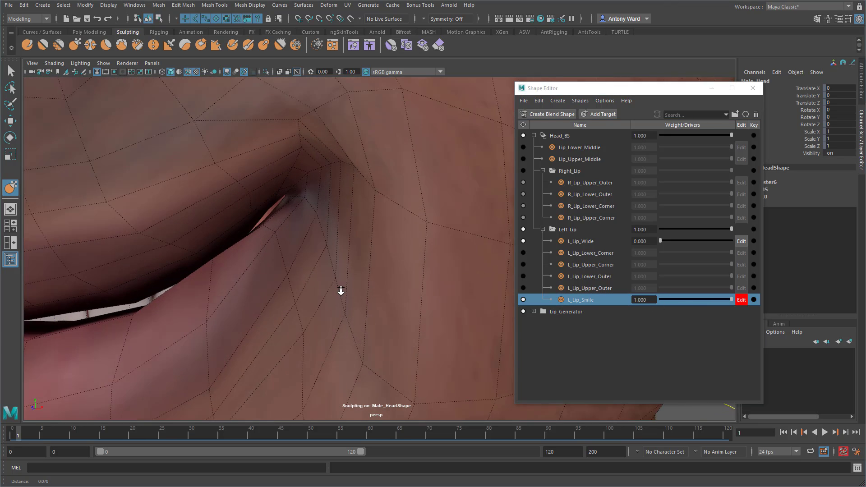
pyautogui.keyDown('alt'); pyautogui.moveTo(337, 286); pyautogui.dragTo(352, 290); pyautogui.keyUp('alt')
pyautogui.press('b')
pyautogui.moveTo(232, 287); pyautogui.dragTo(199, 292)
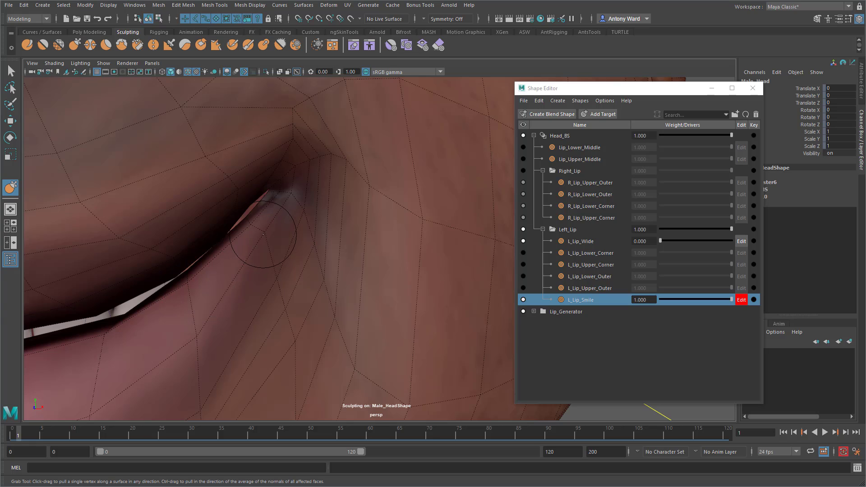
pyautogui.keyDown('alt'); pyautogui.moveTo(311, 216); pyautogui.dragTo(300, 216); pyautogui.keyUp('alt')
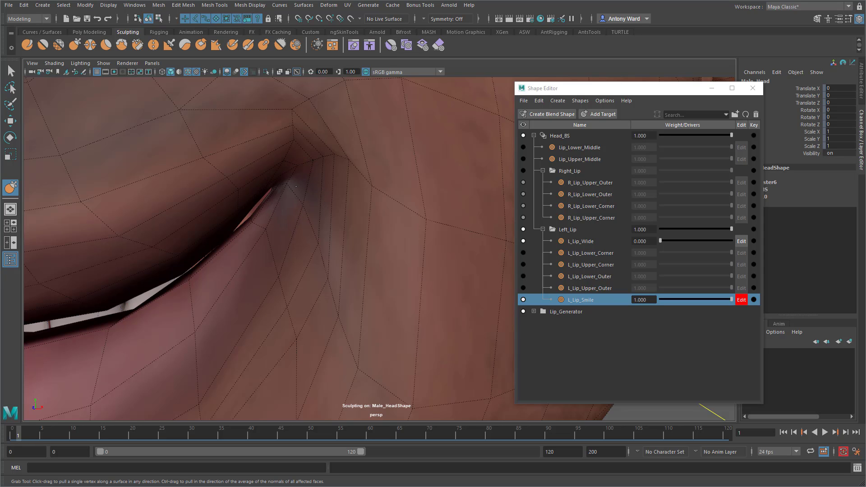
pyautogui.moveTo(281, 155); pyautogui.dragTo(283, 156)
# - Check the smile's cheek and lip profile from several angles and nudge the surface just above the mouth corner upward
pyautogui.keyDown('alt'); pyautogui.moveTo(373, 182); pyautogui.dragTo(279, 198, button='right'); pyautogui.keyUp('alt')
pyautogui.moveTo(342, 276)
pyautogui.keyDown('alt'); pyautogui.mouseDown()
pyautogui.moveTo(358, 275)
pyautogui.moveTo(331, 276)
pyautogui.mouseUp(); pyautogui.keyUp('alt')
pyautogui.keyDown('alt'); pyautogui.moveTo(332, 276); pyautogui.dragTo(390, 268, button='right'); pyautogui.keyUp('alt')
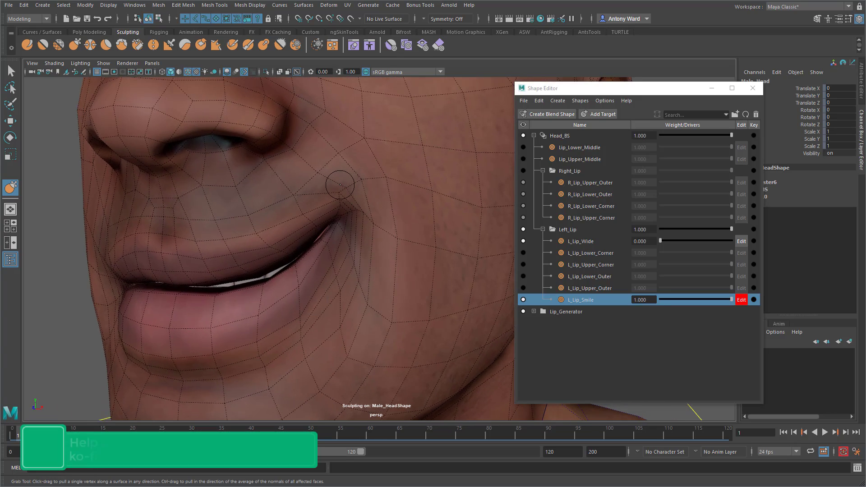
pyautogui.moveTo(340, 185)
pyautogui.keyDown('alt'); pyautogui.mouseDown()
pyautogui.moveTo(328, 172)
pyautogui.moveTo(303, 247)
pyautogui.moveTo(285, 242)
pyautogui.mouseUp(); pyautogui.keyUp('alt')
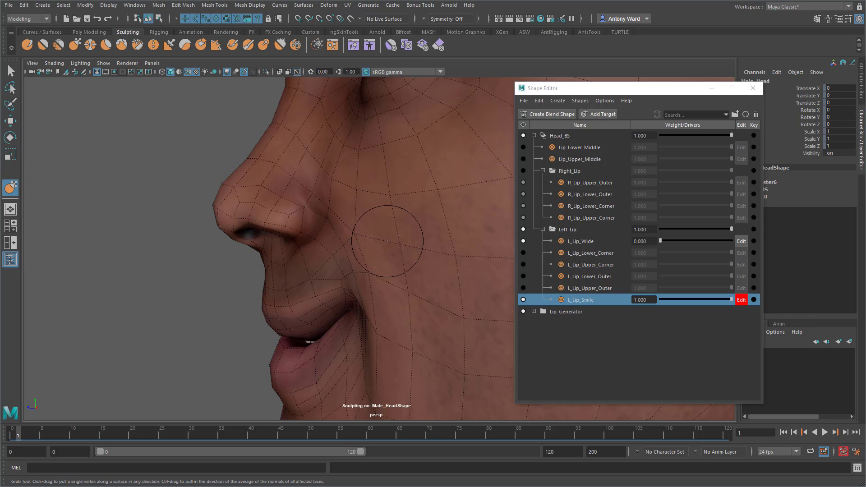
pyautogui.keyDown('alt'); pyautogui.moveTo(387, 242); pyautogui.dragTo(363, 197); pyautogui.keyUp('alt')
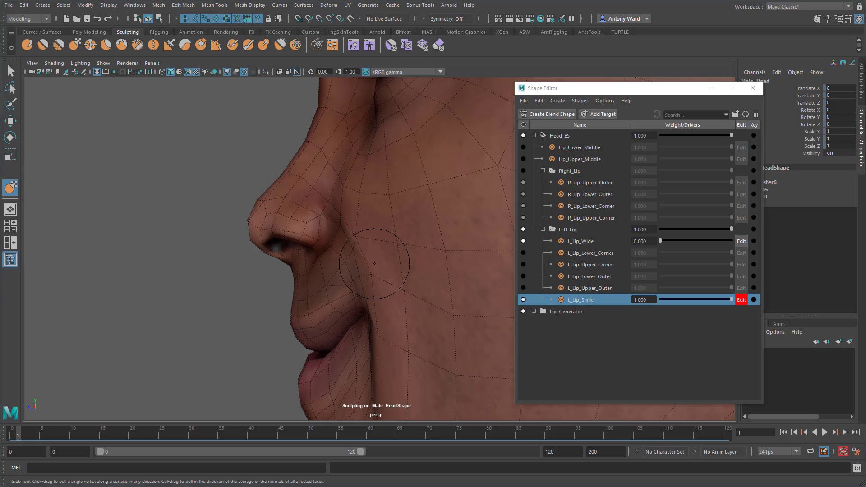
pyautogui.moveTo(360, 276)
pyautogui.keyDown('alt'); pyautogui.mouseDown()
pyautogui.moveTo(352, 290)
pyautogui.moveTo(385, 313)
pyautogui.moveTo(402, 313)
pyautogui.mouseUp(); pyautogui.keyUp('alt')
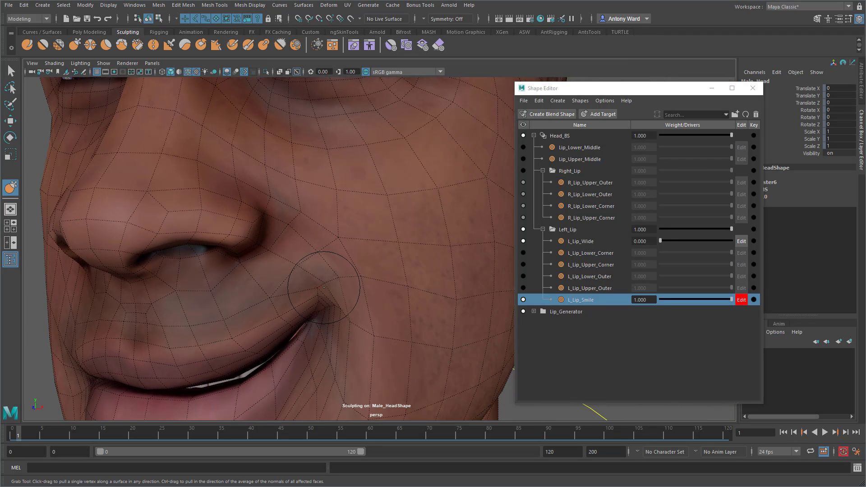
pyautogui.moveTo(324, 288); pyautogui.dragTo(323, 284)
# - Raise and smooth the skin below the left lower lip, and preview the smile by sweeping the L_Lip_Smile weight
pyautogui.keyDown('alt'); pyautogui.moveTo(333, 321); pyautogui.dragTo(375, 313); pyautogui.keyUp('alt')
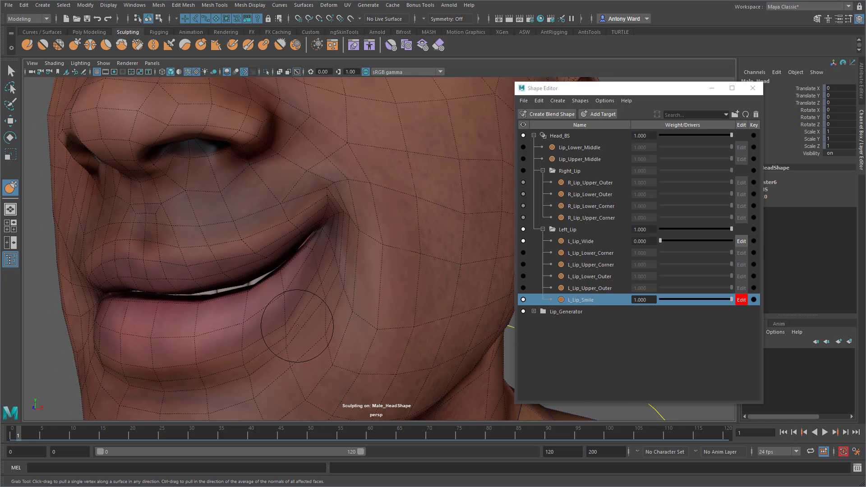
pyautogui.moveTo(297, 325); pyautogui.dragTo(299, 312)
pyautogui.keyDown('shift'); pyautogui.moveTo(306, 305); pyautogui.dragTo(326, 272); pyautogui.keyUp('shift')
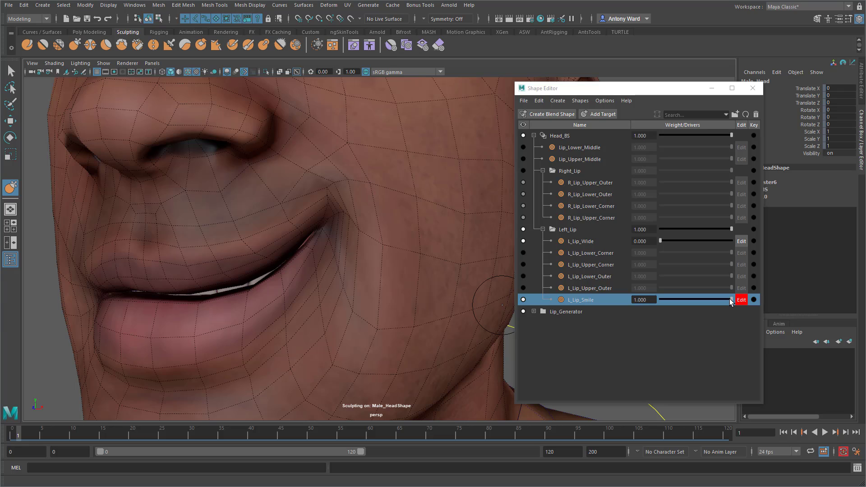
pyautogui.moveTo(730, 300)
pyautogui.mouseDown()
pyautogui.moveTo(657, 301)
pyautogui.moveTo(732, 301)
pyautogui.mouseUp()
pyautogui.moveTo(381, 257)
pyautogui.keyDown('alt'); pyautogui.mouseDown(button='right')
pyautogui.moveTo(316, 250)
pyautogui.moveTo(379, 260)
pyautogui.mouseUp(button='right'); pyautogui.keyUp('alt')
pyautogui.moveTo(730, 300); pyautogui.dragTo(655, 304)
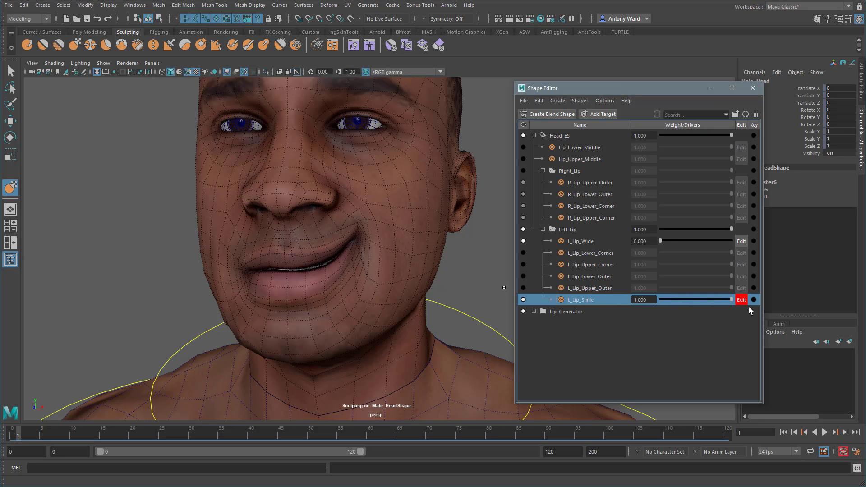
# - Adjust the left mouth corner, the lips and the skin below them with small Grab strokes to balance the smile
pyautogui.keyDown('alt'); pyautogui.moveTo(446, 280); pyautogui.dragTo(419, 280); pyautogui.keyUp('alt')
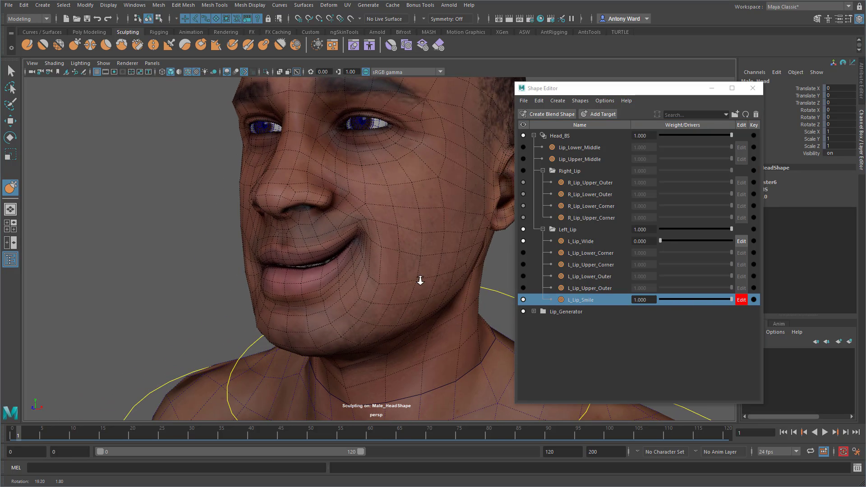
pyautogui.keyDown('alt'); pyautogui.moveTo(420, 280); pyautogui.dragTo(452, 276, button='right'); pyautogui.keyUp('alt')
pyautogui.press('b')
pyautogui.moveTo(348, 252)
pyautogui.mouseDown()
pyautogui.moveTo(360, 260)
pyautogui.moveTo(345, 235)
pyautogui.moveTo(353, 233)
pyautogui.mouseUp()
pyautogui.moveTo(327, 272); pyautogui.dragTo(327, 271)
pyautogui.moveTo(306, 240); pyautogui.dragTo(309, 239)
pyautogui.keyDown('alt'); pyautogui.moveTo(258, 265); pyautogui.dragTo(278, 259); pyautogui.keyUp('alt')
pyautogui.moveTo(288, 308); pyautogui.dragTo(315, 305)
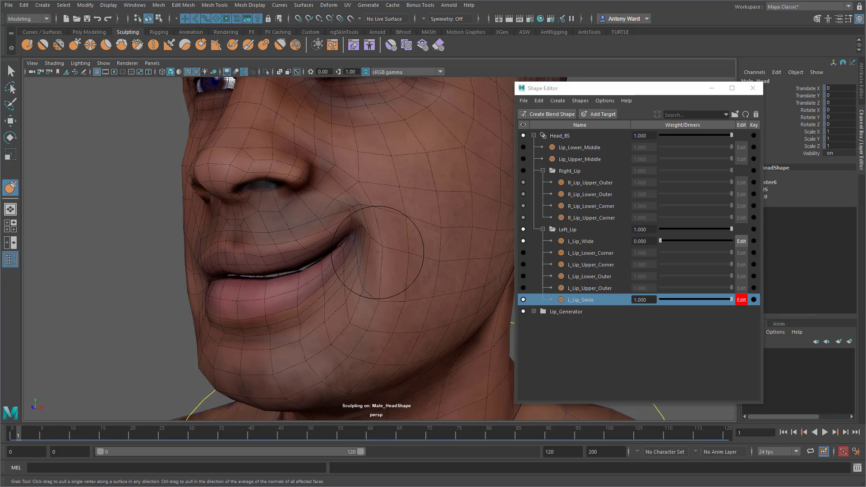
# - Reshape the cheek fold above the left mouth corner in profile and smooth the mesh at the corner
pyautogui.keyDown('alt'); pyautogui.moveTo(394, 244); pyautogui.dragTo(358, 247); pyautogui.keyUp('alt')
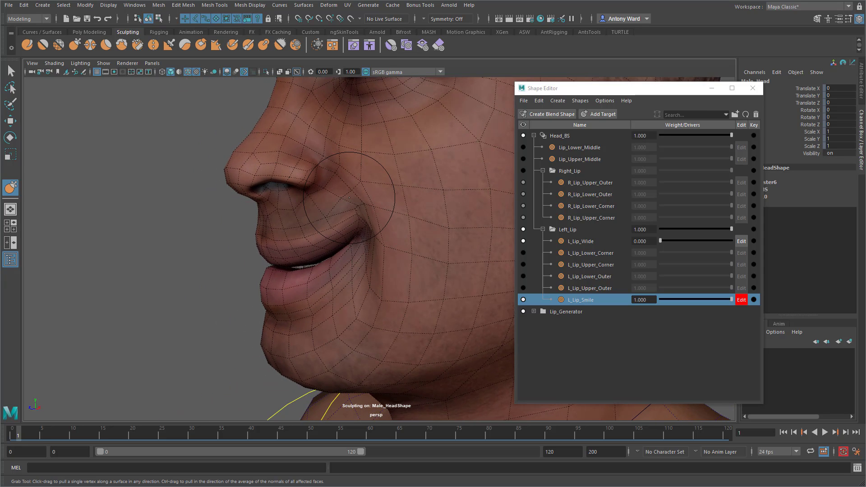
pyautogui.press('b')
pyautogui.moveTo(349, 197); pyautogui.dragTo(328, 196)
pyautogui.keyDown('alt'); pyautogui.moveTo(365, 186); pyautogui.dragTo(408, 198); pyautogui.keyUp('alt')
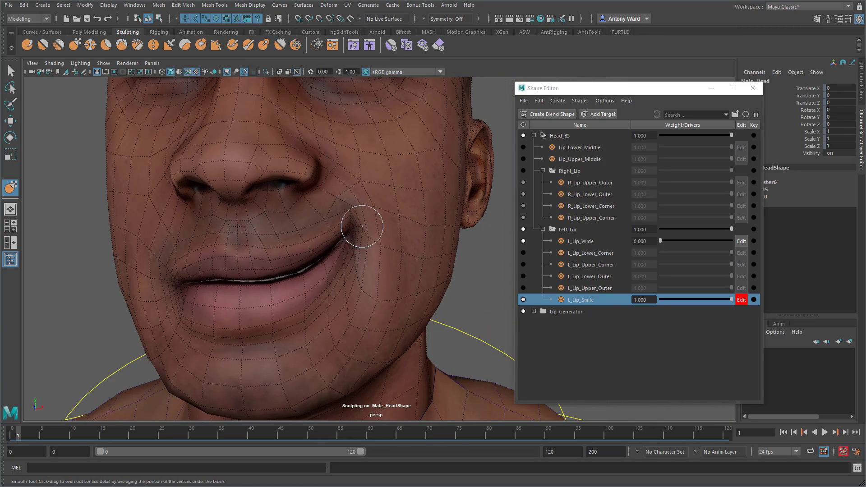
pyautogui.moveTo(362, 226); pyautogui.dragTo(363, 229)
# - Review the smile on the whole face and set the L_Lip_Smile weight to 0
pyautogui.keyDown('alt'); pyautogui.moveTo(471, 265); pyautogui.dragTo(421, 264, button='right'); pyautogui.keyUp('alt')
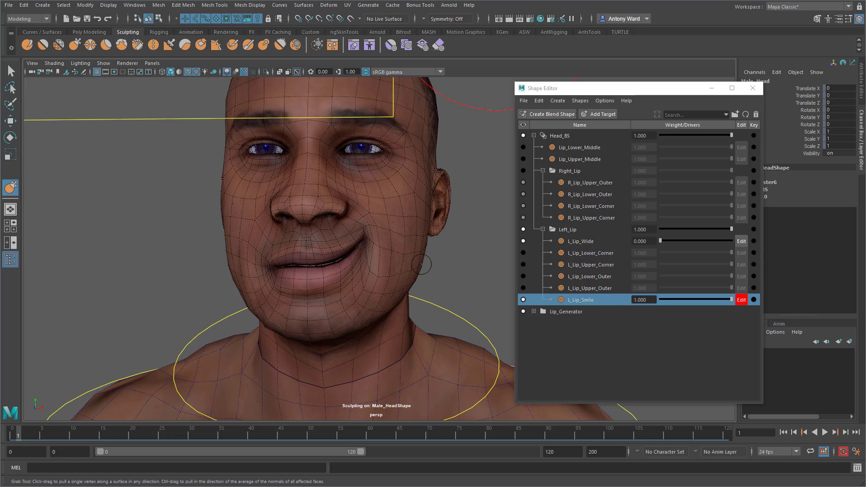
pyautogui.keyDown('alt'); pyautogui.moveTo(418, 258); pyautogui.dragTo(401, 257); pyautogui.keyUp('alt')
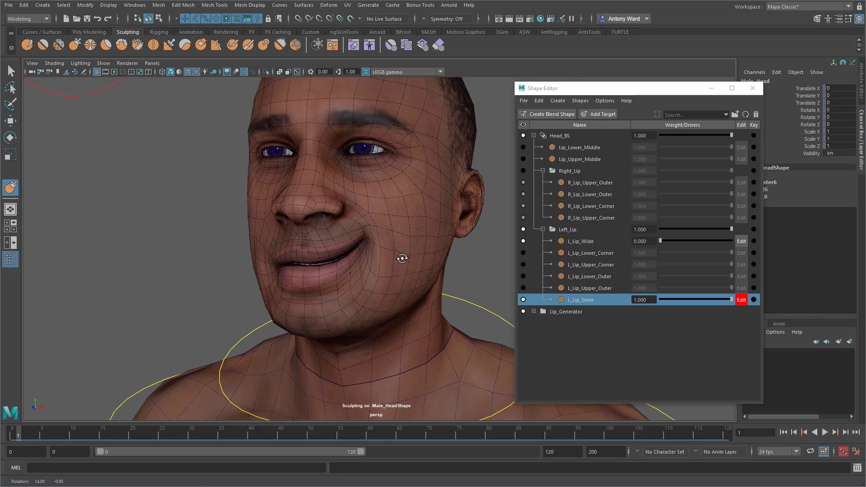
pyautogui.moveTo(729, 299); pyautogui.dragTo(649, 299)
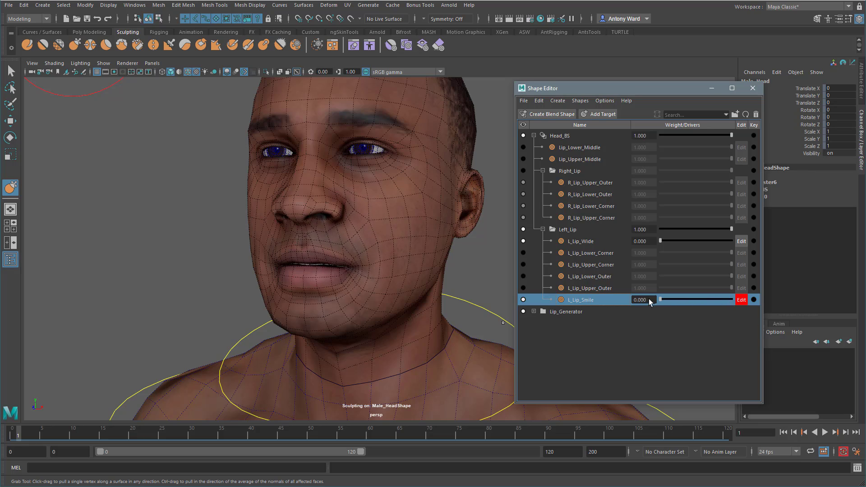
# - Move L_Lip_Smile directly below L_Lip_Wide in the Left_Lip group, test both targets, and return their weights to 0
pyautogui.moveTo(590, 305); pyautogui.dragTo(590, 247)
pyautogui.moveTo(661, 240); pyautogui.dragTo(757, 242)
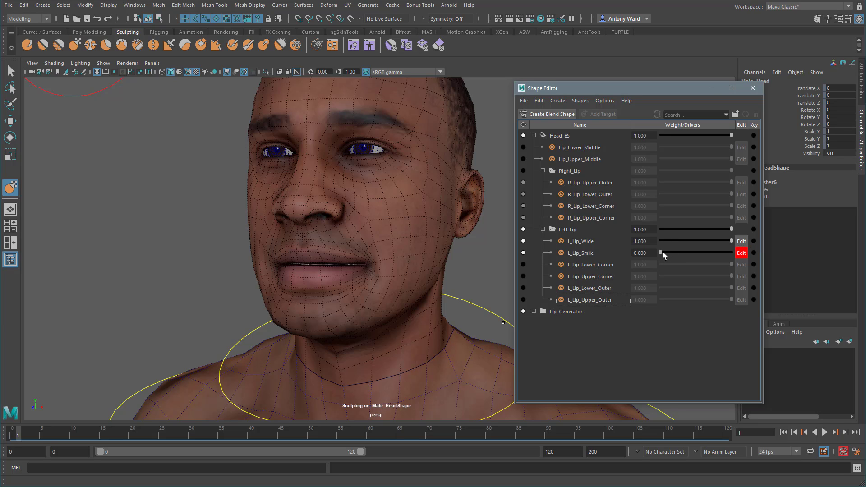
pyautogui.moveTo(661, 252)
pyautogui.mouseDown()
pyautogui.moveTo(749, 256)
pyautogui.moveTo(656, 253)
pyautogui.mouseUp()
pyautogui.moveTo(731, 240); pyautogui.dragTo(639, 234)
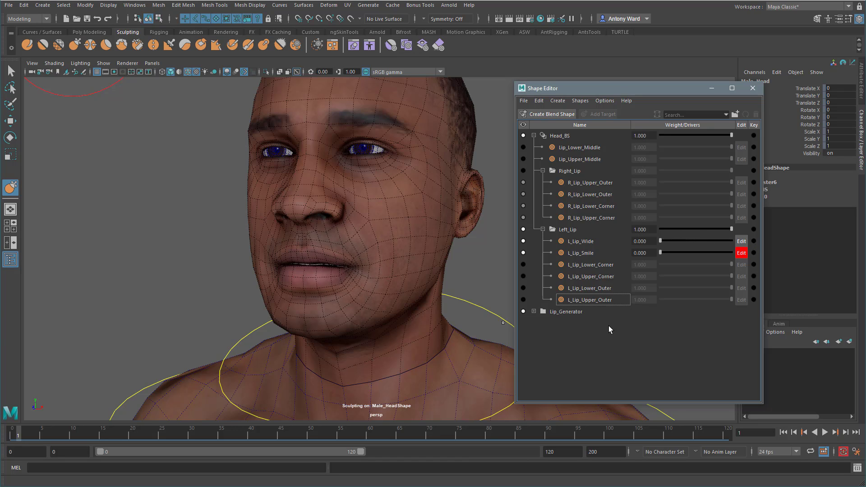
# - Leave sculpting for the Move tool, reselect the head mesh, and turn off editing for L_Lip_Smile
pyautogui.keyDown('alt'); pyautogui.moveTo(367, 271); pyautogui.dragTo(388, 282); pyautogui.keyUp('alt')
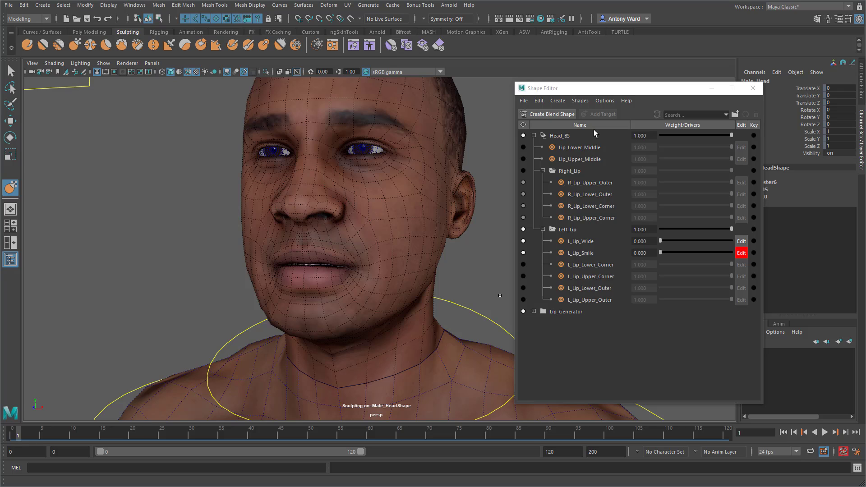
pyautogui.press('w')
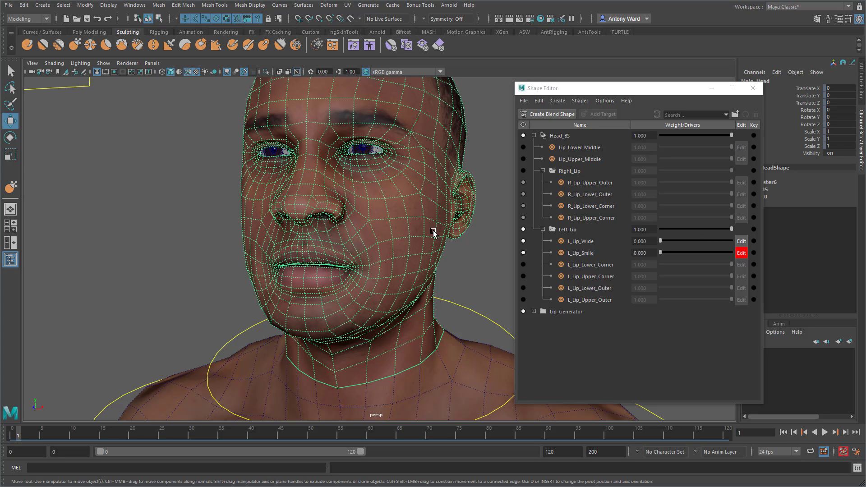
pyautogui.click(469, 279)
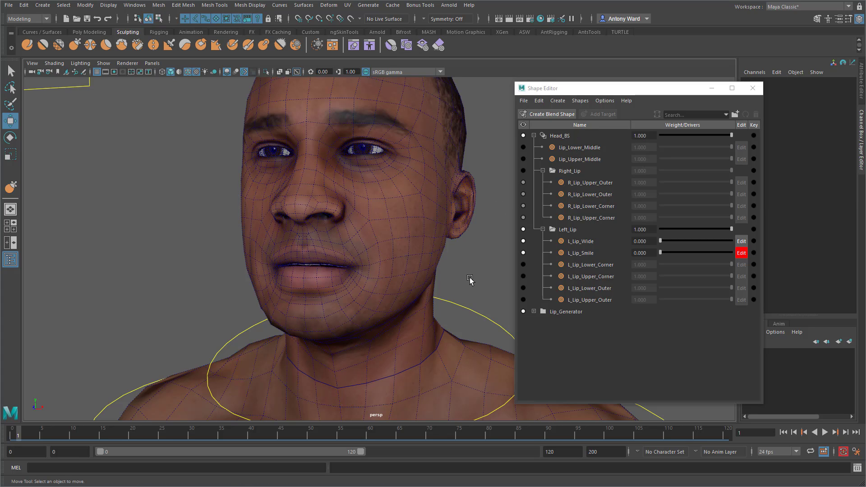
pyautogui.click(435, 246)
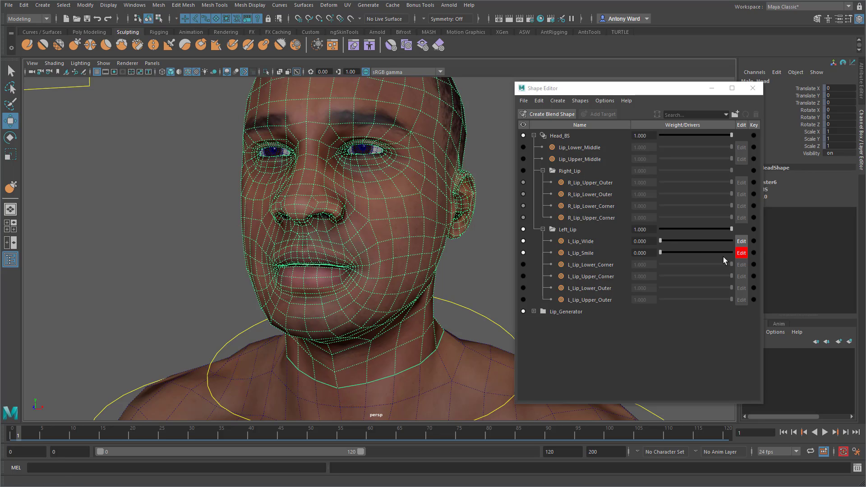
pyautogui.click(741, 253)
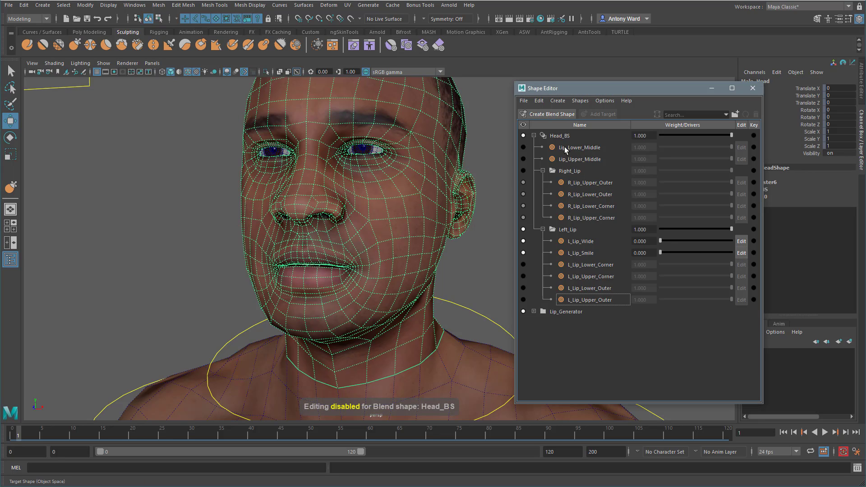
# - Add a new target to the Head_BS blend shape and name it L_Lip_Raise
pyautogui.click(573, 138)
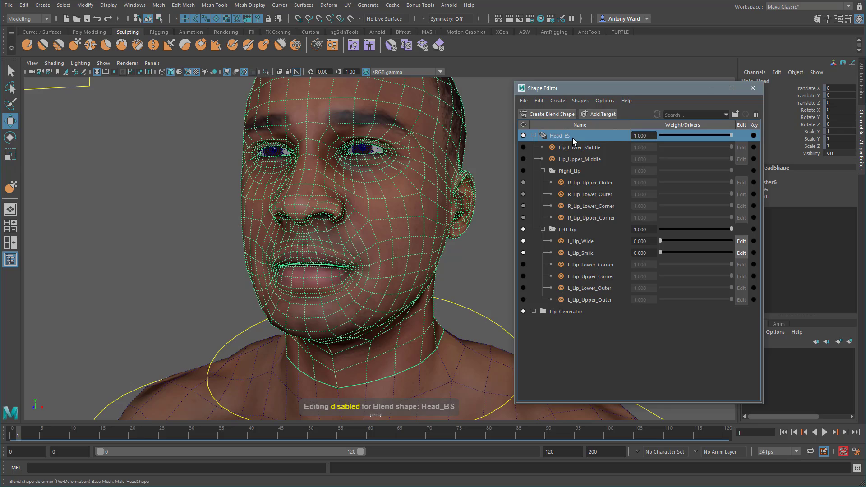
pyautogui.click(594, 115)
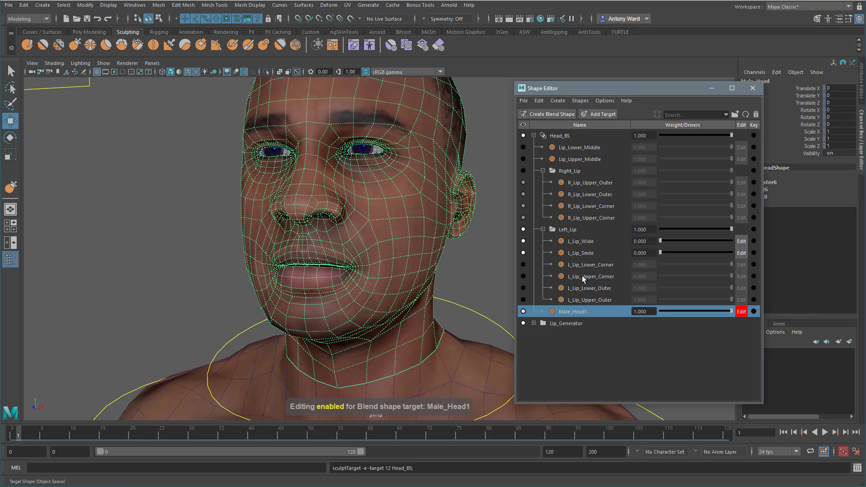
pyautogui.doubleClick(580, 312)
pyautogui.write('L_Lip_Raise')
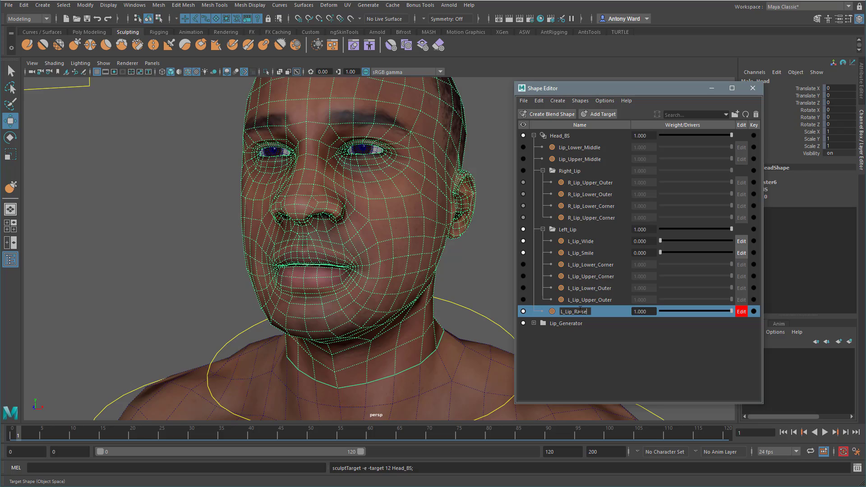
pyautogui.press('Return')
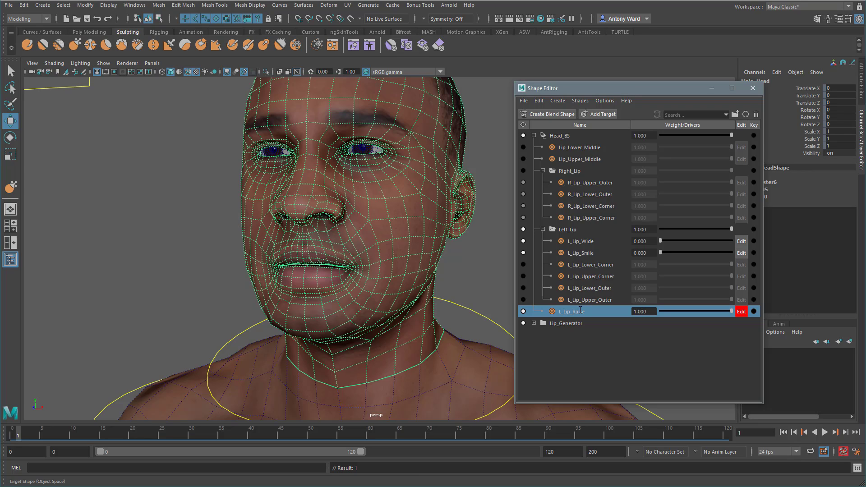
# - Move L_Lip_Raise into the Left_Lip group above L_Lip_Wide and select it as the target to sculpt
pyautogui.moveTo(579, 312); pyautogui.dragTo(575, 231)
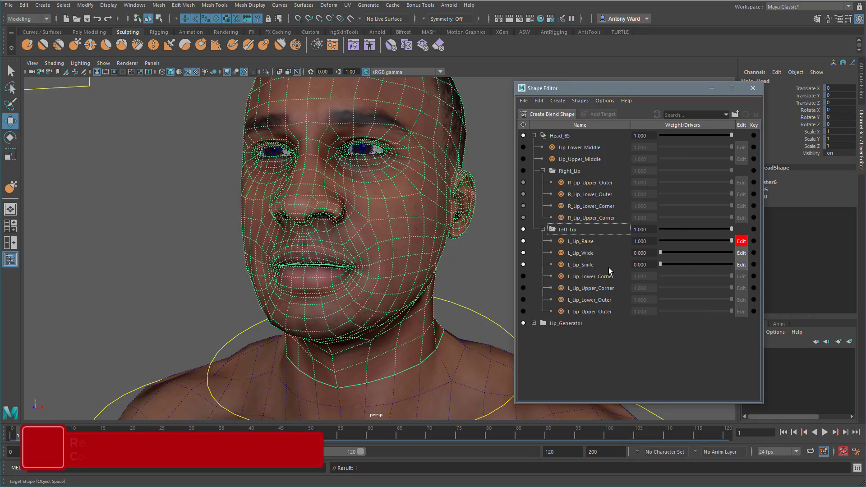
pyautogui.click(597, 242)
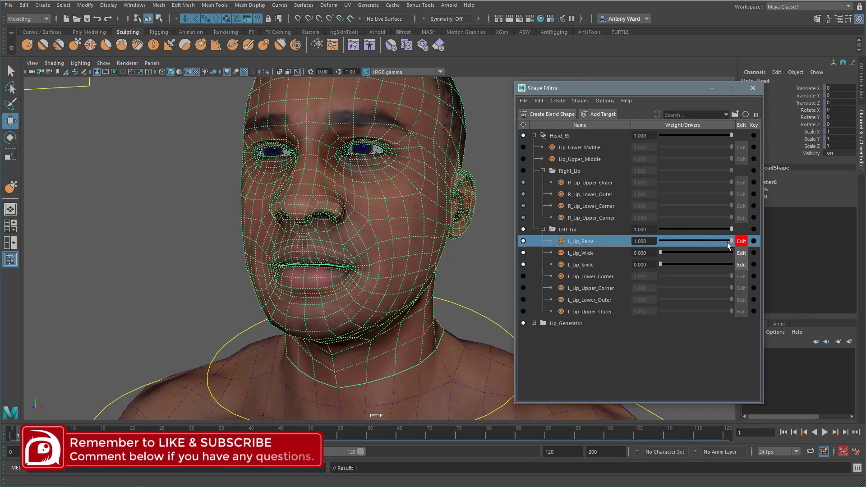
pyautogui.keyDown('alt'); pyautogui.moveTo(290, 277); pyautogui.dragTo(310, 284); pyautogui.keyUp('alt')
pyautogui.keyDown('alt'); pyautogui.moveTo(310, 283); pyautogui.dragTo(348, 282, button='right'); pyautogui.keyUp('alt')
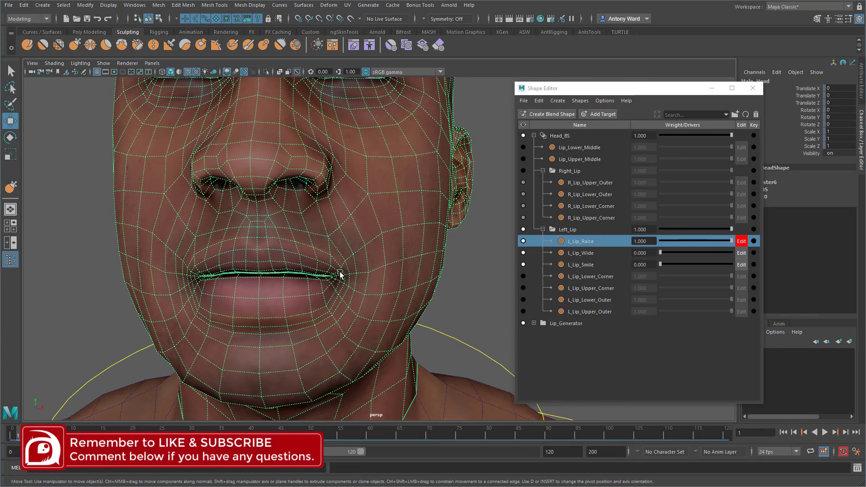
pyautogui.click(590, 253)
pyautogui.click(590, 240)
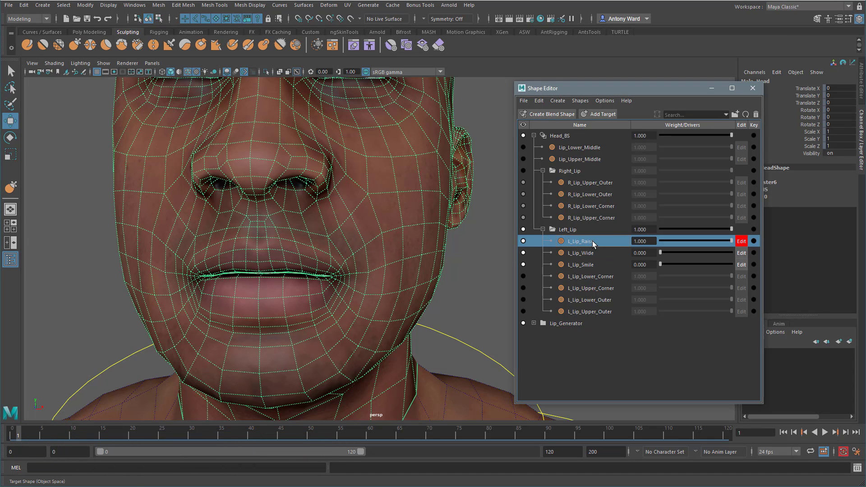
# - Sculpt the left mouth corner upward on L_Lip_Raise with the Grab tool, refining the corner from the side
pyautogui.moveTo(350, 287)
pyautogui.keyDown('alt'); pyautogui.mouseDown()
pyautogui.moveTo(336, 284)
pyautogui.moveTo(371, 287)
pyautogui.moveTo(306, 282)
pyautogui.moveTo(343, 272)
pyautogui.moveTo(343, 243)
pyautogui.mouseUp(); pyautogui.keyUp('alt')
pyautogui.press('y')
pyautogui.press('b')
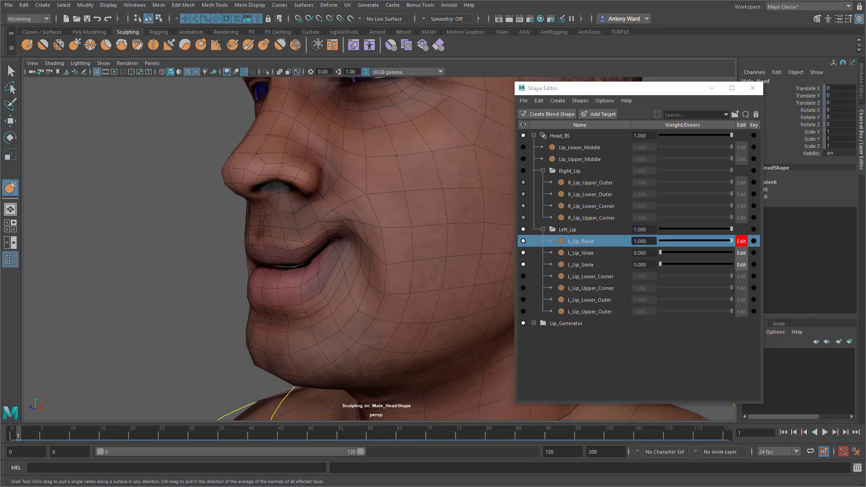
pyautogui.keyDown('alt'); pyautogui.moveTo(345, 224); pyautogui.dragTo(340, 255); pyautogui.keyUp('alt')
pyautogui.keyDown('alt'); pyautogui.moveTo(340, 256); pyautogui.dragTo(364, 249, button='right'); pyautogui.keyUp('alt')
pyautogui.press('b')
pyautogui.moveTo(379, 239)
pyautogui.mouseDown()
pyautogui.moveTo(346, 243)
pyautogui.moveTo(375, 217)
pyautogui.mouseUp()
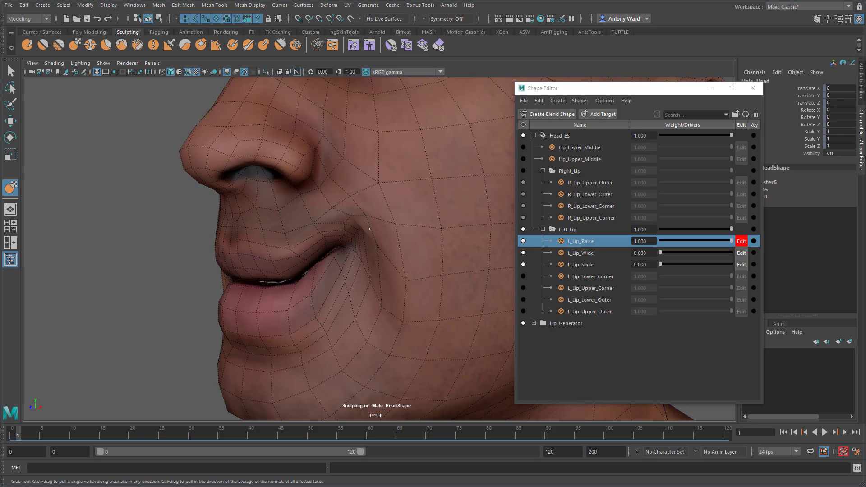
pyautogui.press('b')
pyautogui.moveTo(355, 252); pyautogui.dragTo(348, 254)
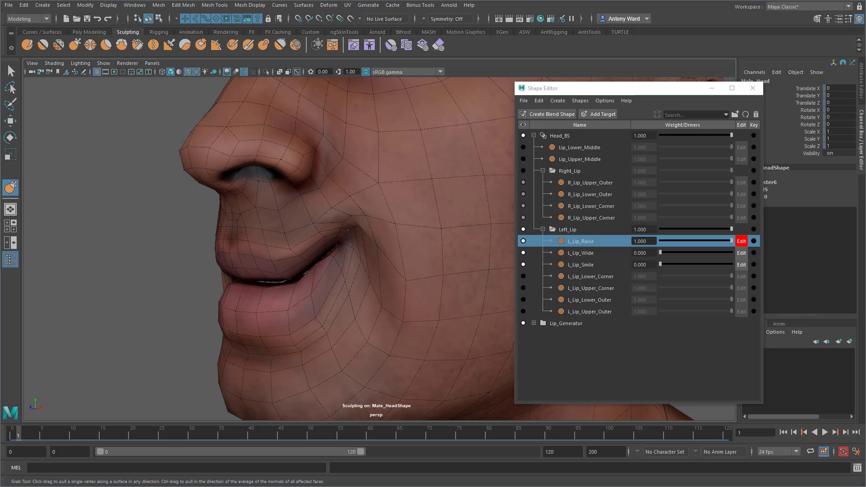
# - Review the raised corner on the whole face, test the L_Lip_Raise weight, and return it to 1
pyautogui.keyDown('alt'); pyautogui.moveTo(364, 279); pyautogui.dragTo(398, 282); pyautogui.keyUp('alt')
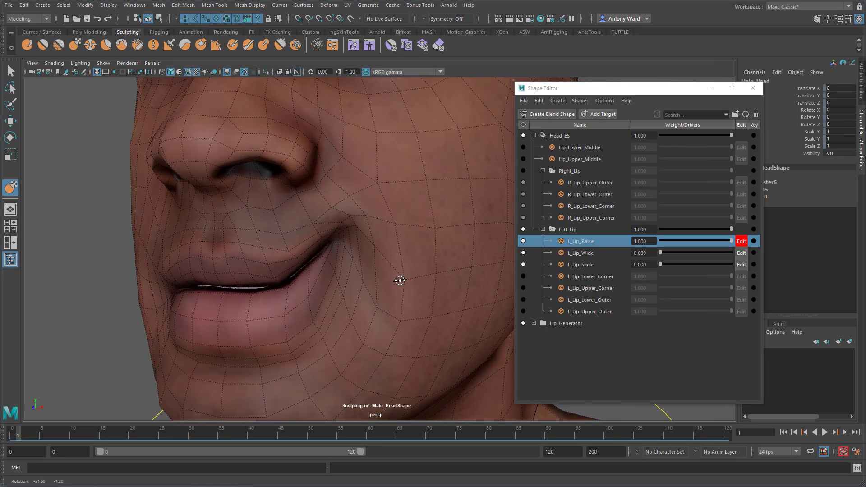
pyautogui.keyDown('alt'); pyautogui.moveTo(398, 282); pyautogui.dragTo(365, 276, button='right'); pyautogui.keyUp('alt')
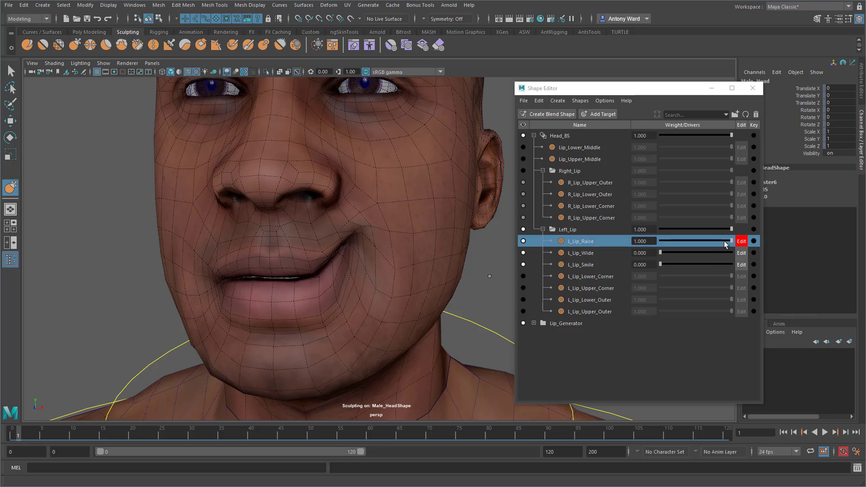
pyautogui.moveTo(728, 242)
pyautogui.mouseDown()
pyautogui.moveTo(692, 241)
pyautogui.moveTo(726, 241)
pyautogui.moveTo(715, 242)
pyautogui.mouseUp()
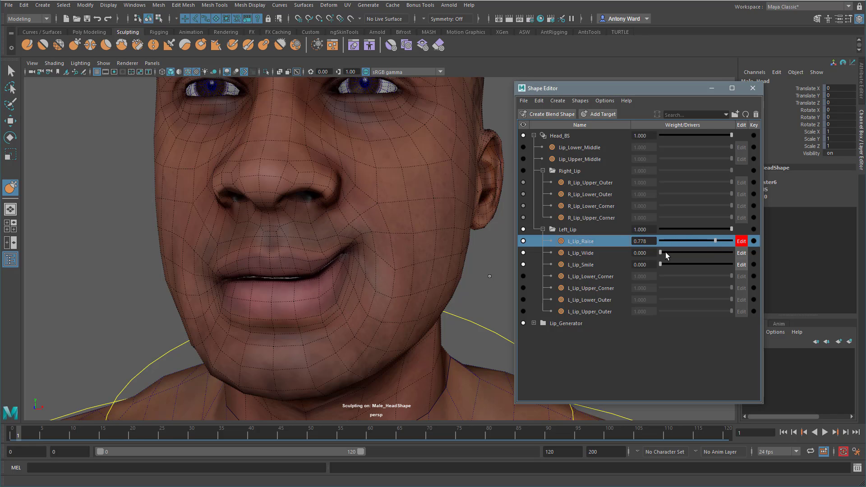
pyautogui.moveTo(661, 253)
pyautogui.mouseDown()
pyautogui.moveTo(746, 255)
pyautogui.moveTo(660, 254)
pyautogui.mouseUp()
pyautogui.moveTo(715, 241); pyautogui.dragTo(744, 242)
# - Lift the left mouth corner slightly and pull the skin fold above it inward with the Grab tool
pyautogui.scroll(6, 356, 257)
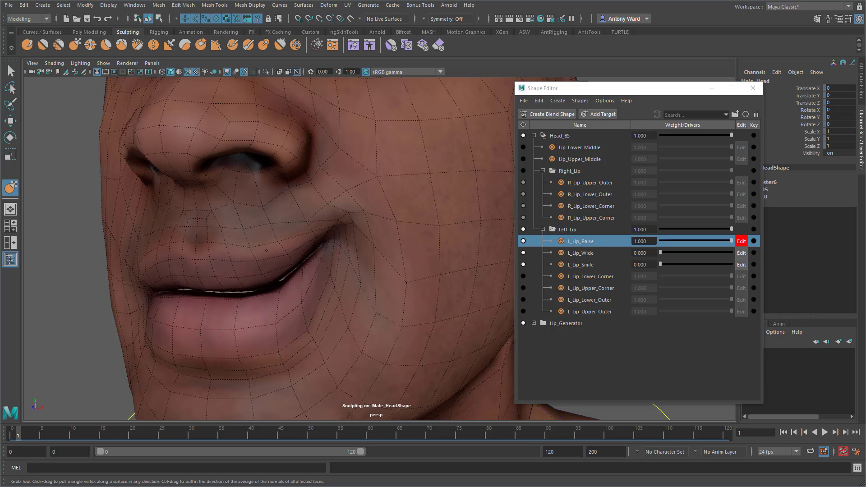
pyautogui.keyDown('alt'); pyautogui.moveTo(310, 260); pyautogui.dragTo(298, 259); pyautogui.keyUp('alt')
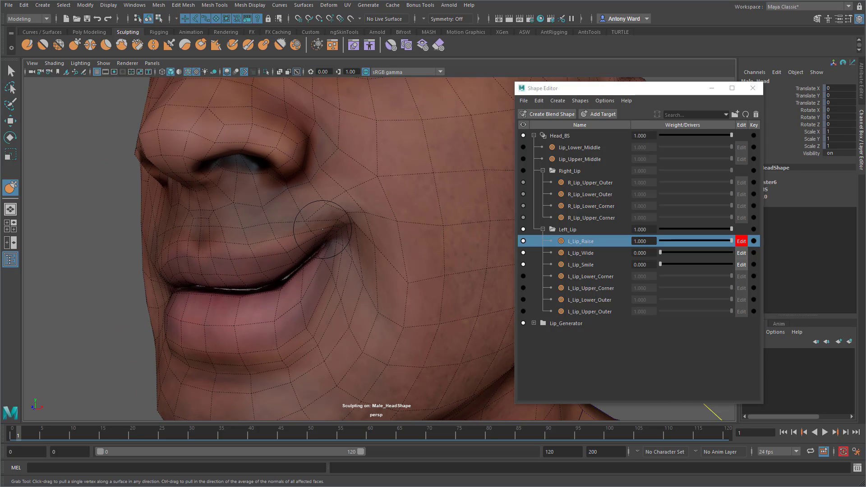
pyautogui.moveTo(341, 221); pyautogui.dragTo(341, 219)
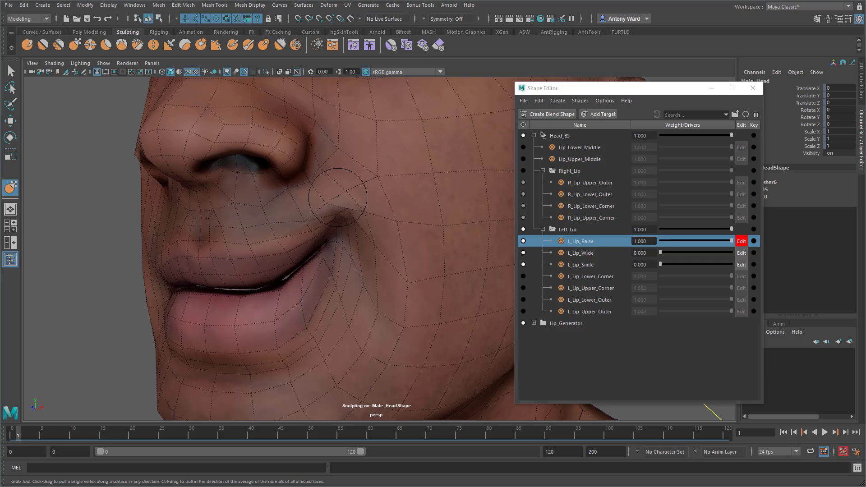
pyautogui.moveTo(337, 190); pyautogui.dragTo(327, 195)
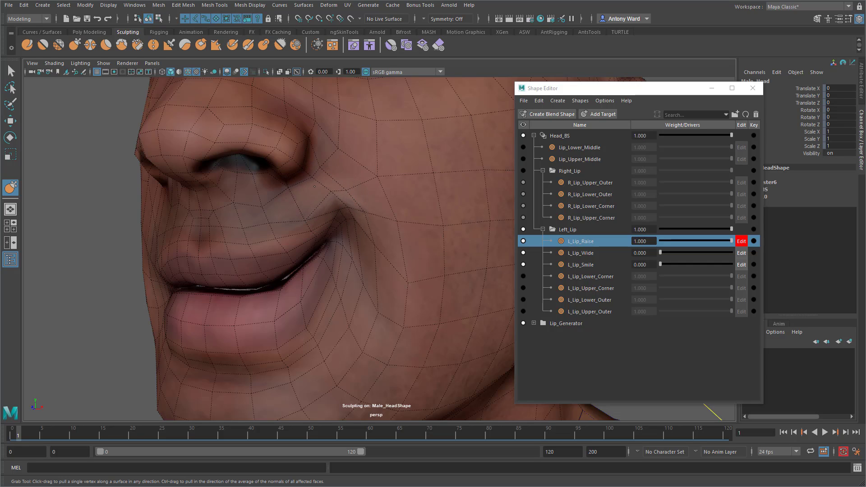
pyautogui.moveTo(338, 163)
pyautogui.mouseDown()
pyautogui.moveTo(355, 180)
pyautogui.moveTo(328, 160)
pyautogui.moveTo(325, 174)
pyautogui.moveTo(312, 178)
pyautogui.moveTo(321, 179)
pyautogui.moveTo(287, 179)
pyautogui.moveTo(309, 169)
pyautogui.mouseUp()
pyautogui.press('b')
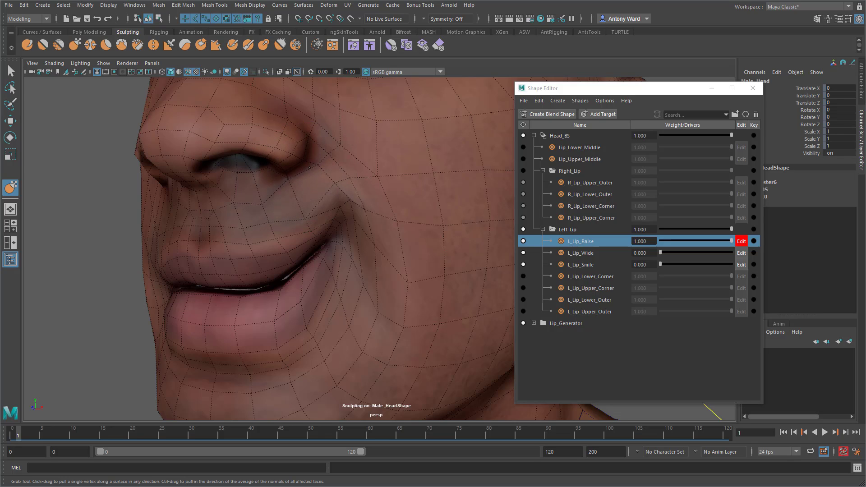
# - Raise the cheek beside the left nostril, the skin above the mouth corner, and the outer upper lip with a larger Grab brush
pyautogui.moveTo(304, 138); pyautogui.dragTo(305, 132)
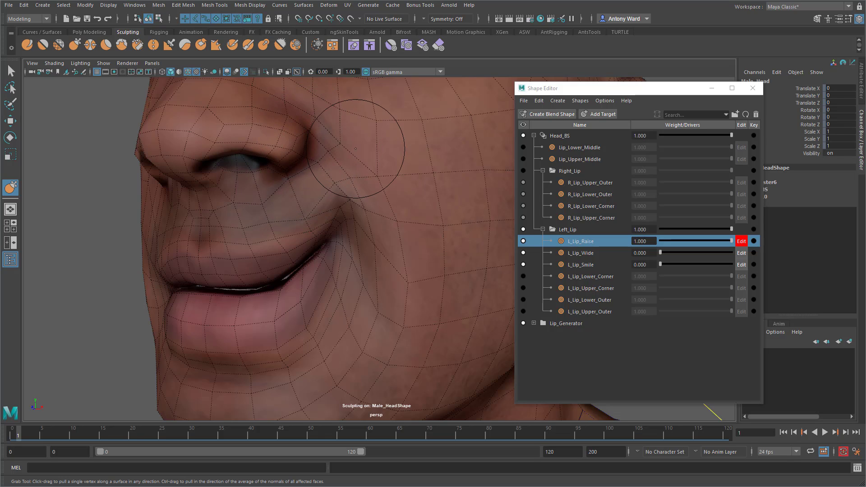
pyautogui.moveTo(356, 146); pyautogui.dragTo(354, 143)
pyautogui.moveTo(356, 206); pyautogui.dragTo(353, 199)
pyautogui.moveTo(335, 239); pyautogui.dragTo(309, 206)
pyautogui.moveTo(293, 248); pyautogui.dragTo(293, 241)
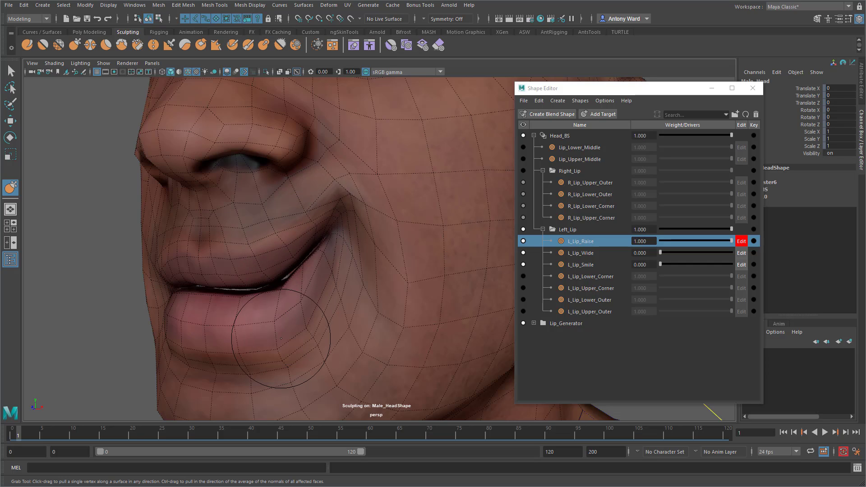
# - Pull the left side of the lower lip and the skin beneath it upward toward the raised corner
pyautogui.moveTo(284, 332); pyautogui.dragTo(286, 331)
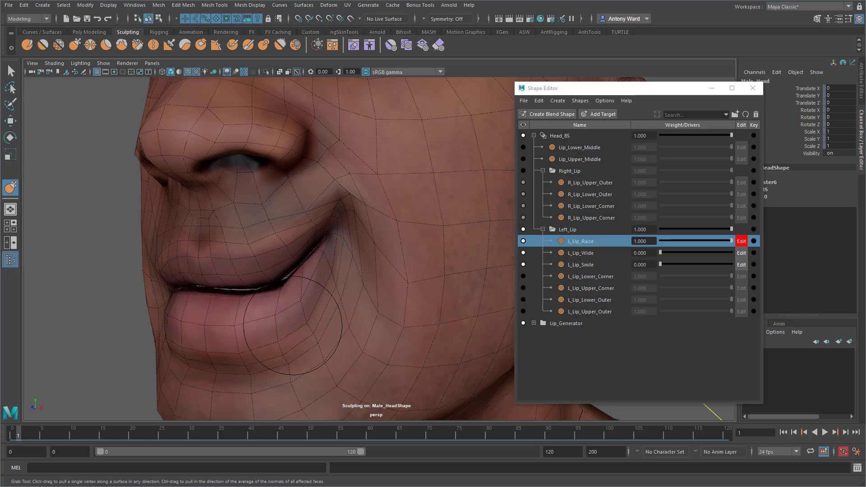
pyautogui.moveTo(321, 303); pyautogui.dragTo(320, 296)
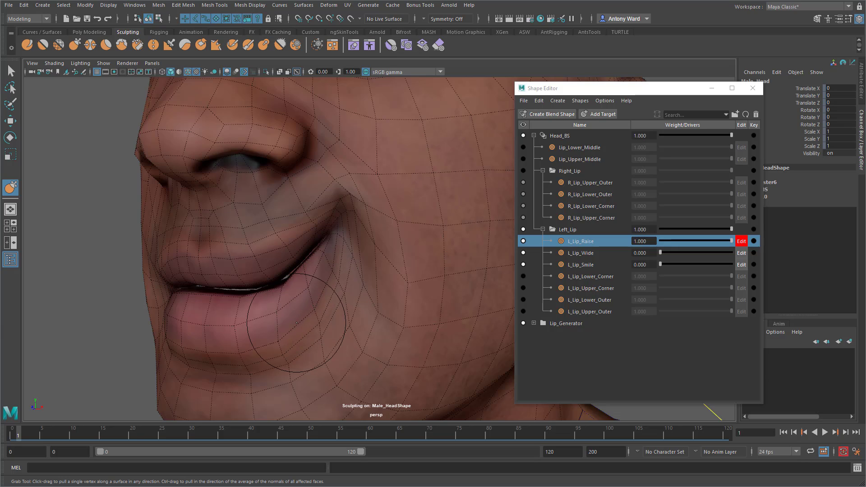
pyautogui.moveTo(252, 337); pyautogui.dragTo(264, 332)
pyautogui.moveTo(272, 327); pyautogui.dragTo(275, 324)
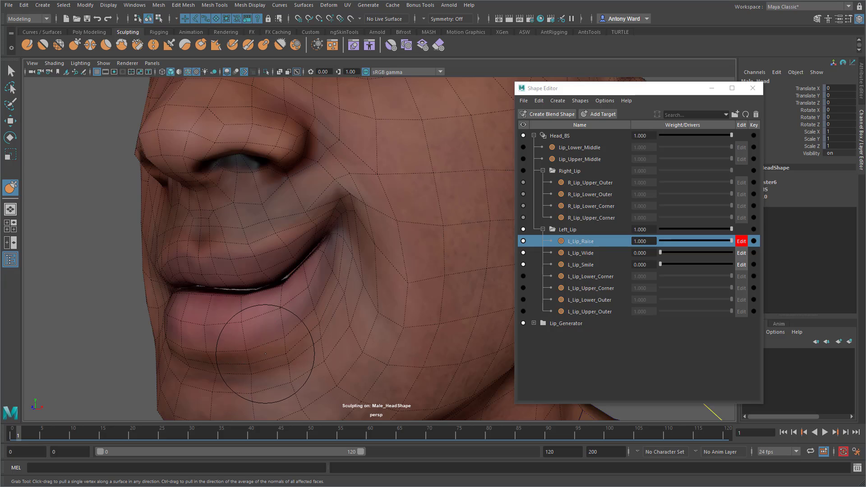
pyautogui.moveTo(262, 354); pyautogui.dragTo(265, 351)
pyautogui.moveTo(311, 319); pyautogui.dragTo(311, 314)
# - Refine the left half of the upper lip, the skin above it, and the raised mouth corner with small Grab strokes
pyautogui.keyDown('alt'); pyautogui.moveTo(324, 282); pyautogui.dragTo(344, 271, button='middle'); pyautogui.keyUp('alt')
pyautogui.keyDown('alt'); pyautogui.moveTo(344, 271); pyautogui.dragTo(363, 269, button='right'); pyautogui.keyUp('alt')
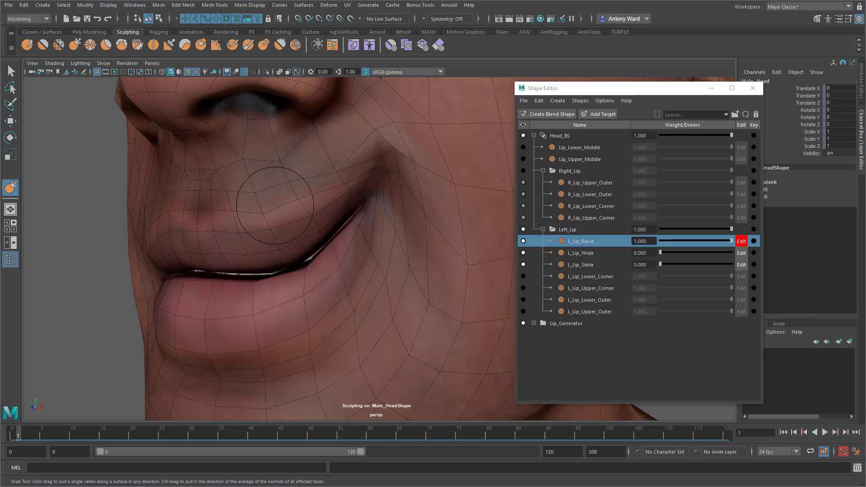
pyautogui.moveTo(272, 194); pyautogui.dragTo(271, 192)
pyautogui.moveTo(354, 165); pyautogui.dragTo(353, 166)
pyautogui.press('b')
pyautogui.moveTo(295, 213); pyautogui.dragTo(308, 213)
pyautogui.moveTo(295, 265)
pyautogui.mouseDown()
pyautogui.moveTo(276, 236)
pyautogui.moveTo(298, 258)
pyautogui.moveTo(312, 255)
pyautogui.mouseUp()
pyautogui.moveTo(256, 219); pyautogui.dragTo(259, 218)
# - Shape the left side of the lower lip so that it parts slightly from the upper lip
pyautogui.moveTo(272, 267)
pyautogui.mouseDown()
pyautogui.moveTo(280, 264)
pyautogui.moveTo(273, 280)
pyautogui.mouseUp()
pyautogui.moveTo(275, 327); pyautogui.dragTo(277, 325)
pyautogui.moveTo(318, 295); pyautogui.dragTo(339, 291)
pyautogui.moveTo(310, 263); pyautogui.dragTo(309, 261)
# - Nudge the outer end of the lower lip and the skin just below the left mouth corner upward
pyautogui.keyDown('alt'); pyautogui.moveTo(407, 250); pyautogui.dragTo(369, 251); pyautogui.keyUp('alt')
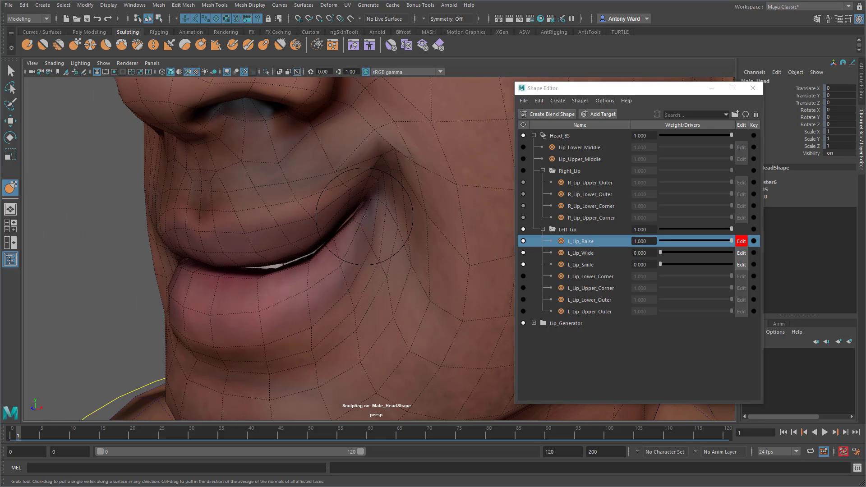
pyautogui.moveTo(365, 216); pyautogui.dragTo(363, 214)
pyautogui.press('v')
pyautogui.moveTo(349, 262); pyautogui.dragTo(354, 263)
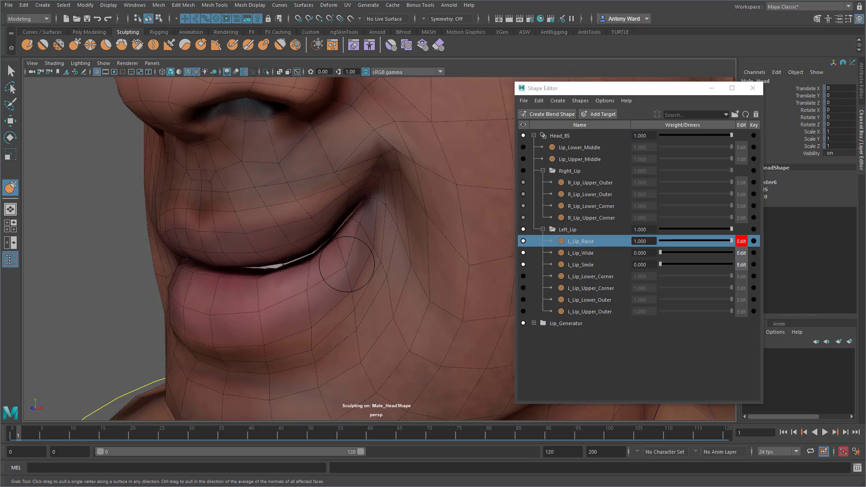
pyautogui.moveTo(346, 253); pyautogui.dragTo(346, 251)
pyautogui.moveTo(348, 280); pyautogui.dragTo(350, 279)
pyautogui.moveTo(374, 248); pyautogui.dragTo(372, 239)
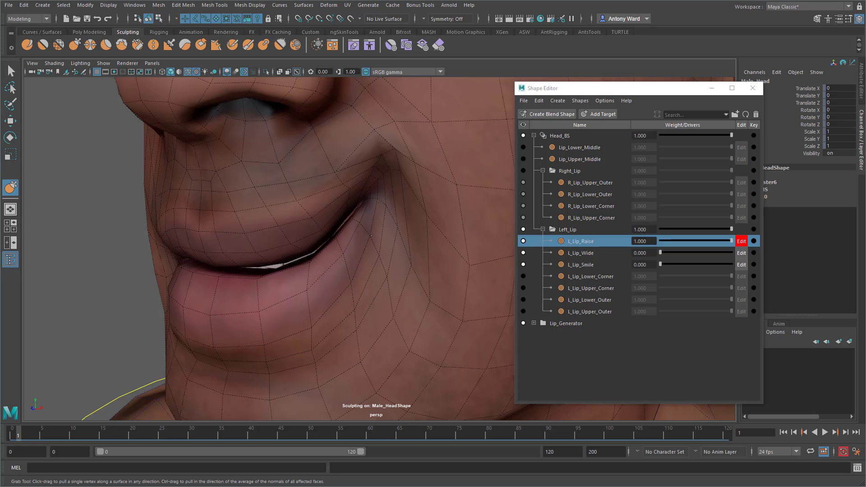
# - Lift the fold and cheek beside the left nostril from the side view, and save the scene
pyautogui.keyDown('alt'); pyautogui.moveTo(421, 187); pyautogui.dragTo(279, 218); pyautogui.keyUp('alt')
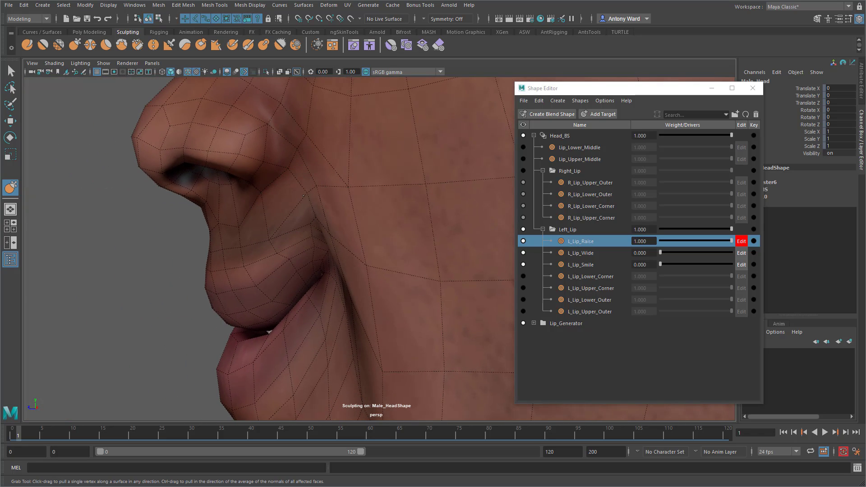
pyautogui.moveTo(292, 179); pyautogui.dragTo(288, 169)
pyautogui.moveTo(353, 186); pyautogui.dragTo(345, 182)
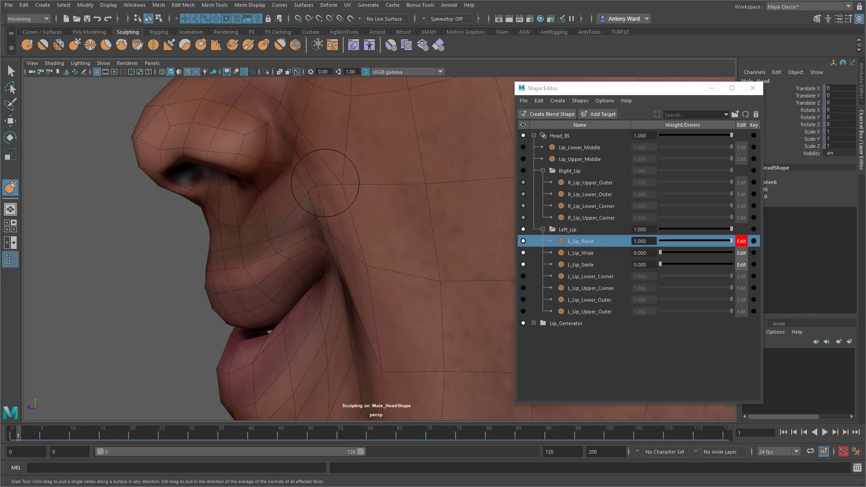
pyautogui.hotkey('ctrl', 's')
# - Pull up the skin above the left upper lip and smooth the area leading in from the mouth corner
pyautogui.moveTo(261, 246)
pyautogui.keyDown('alt'); pyautogui.mouseDown()
pyautogui.moveTo(329, 243)
pyautogui.moveTo(289, 219)
pyautogui.mouseUp(); pyautogui.keyUp('alt')
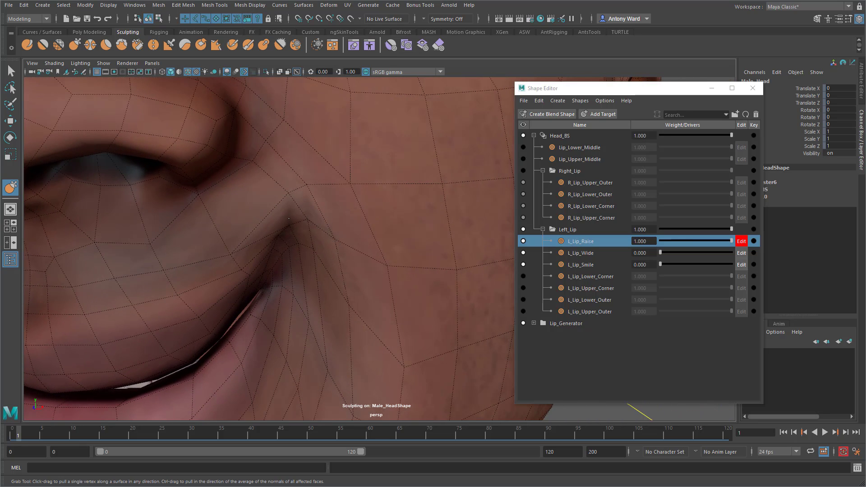
pyautogui.moveTo(231, 247); pyautogui.dragTo(232, 229)
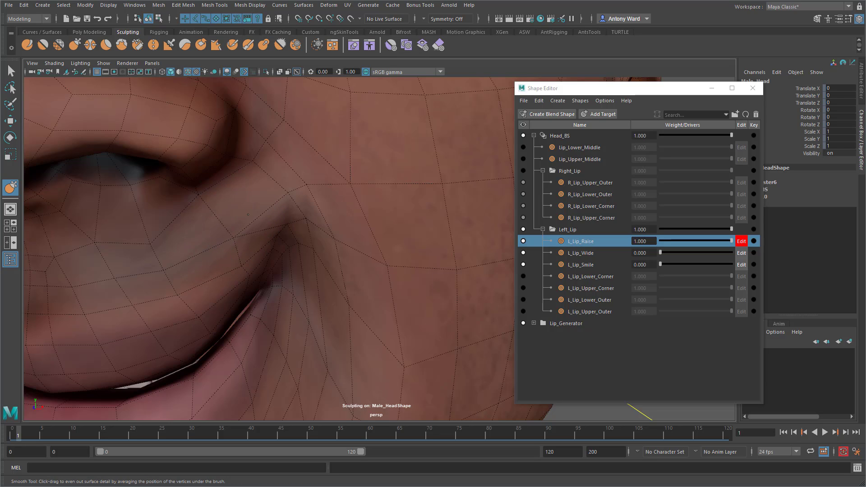
pyautogui.keyDown('shift'); pyautogui.moveTo(270, 200); pyautogui.dragTo(124, 269); pyautogui.keyUp('shift')
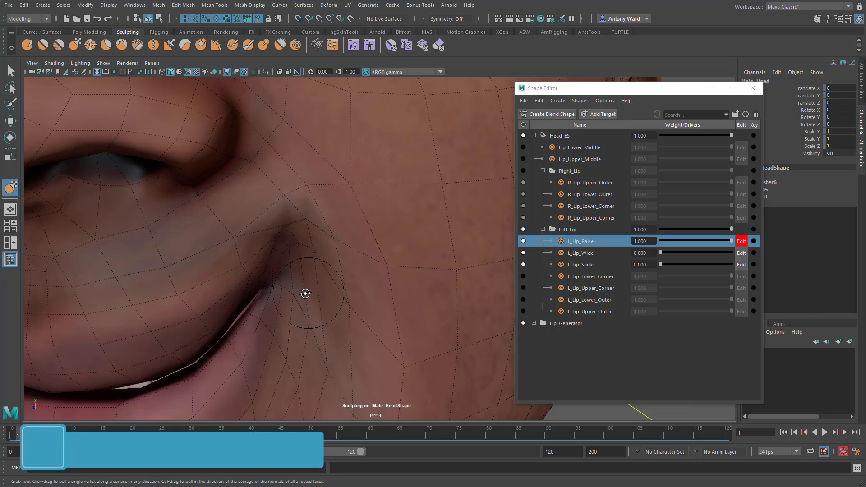
# - Pull the inner left mouth corner upward and adjust the crease just above it with the Grab tool
pyautogui.keyDown('alt'); pyautogui.moveTo(310, 291); pyautogui.dragTo(287, 305, button='right'); pyautogui.keyUp('alt')
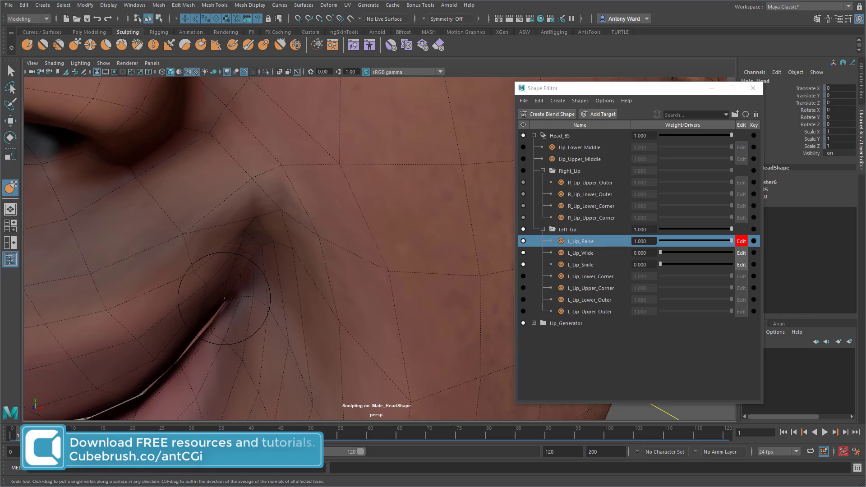
pyautogui.moveTo(224, 299); pyautogui.dragTo(237, 266)
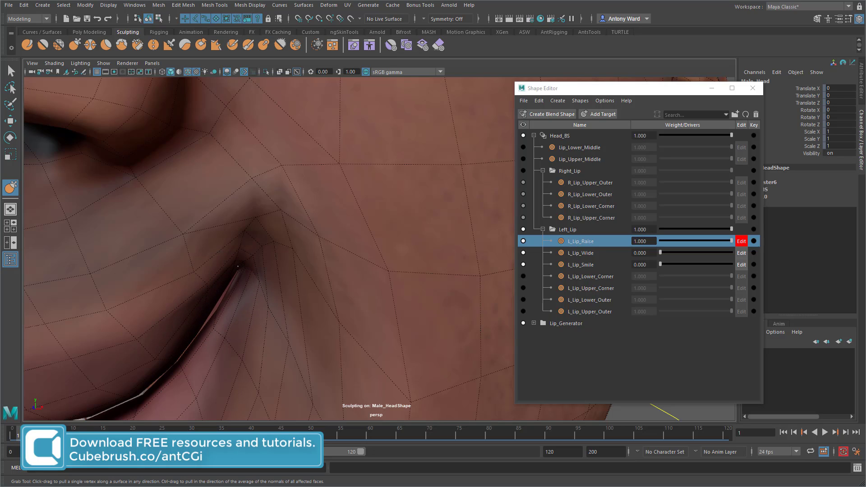
pyautogui.moveTo(255, 233)
pyautogui.mouseDown()
pyautogui.moveTo(249, 216)
pyautogui.moveTo(235, 225)
pyautogui.mouseUp()
pyautogui.press('b')
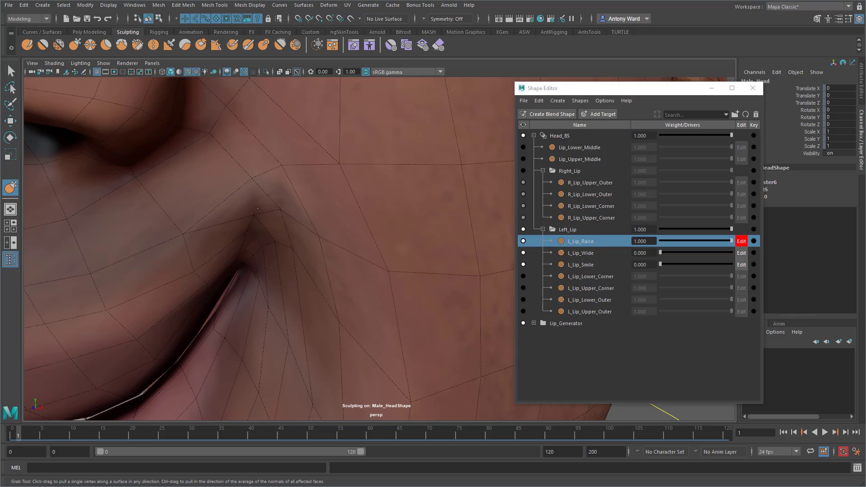
# - Review the raised lip on the whole face, set L_Lip_Raise and L_Lip_Smile to 0, and set L_Lip_Wide to 1
pyautogui.scroll(-5, 364, 313)
pyautogui.moveTo(363, 313)
pyautogui.keyDown('alt'); pyautogui.mouseDown()
pyautogui.moveTo(373, 309)
pyautogui.moveTo(310, 309)
pyautogui.moveTo(386, 305)
pyautogui.moveTo(374, 309)
pyautogui.mouseUp(); pyautogui.keyUp('alt')
pyautogui.moveTo(661, 252)
pyautogui.mouseDown()
pyautogui.moveTo(729, 253)
pyautogui.moveTo(651, 247)
pyautogui.mouseUp()
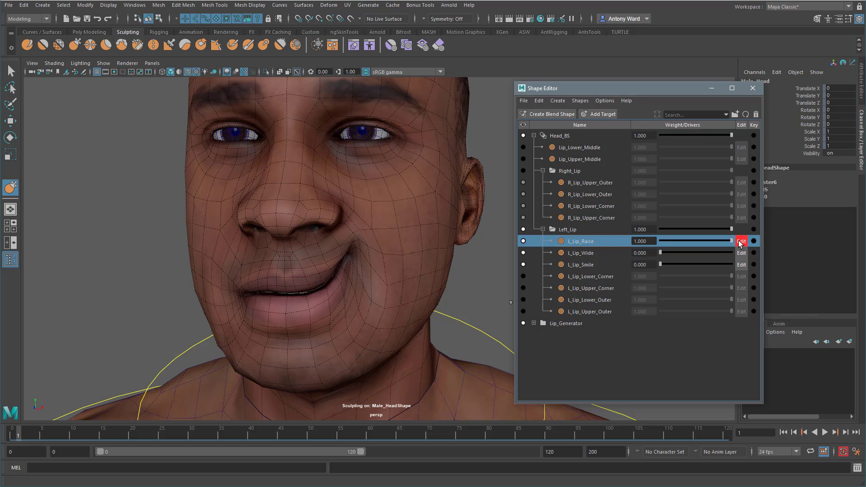
pyautogui.moveTo(723, 239); pyautogui.dragTo(641, 237)
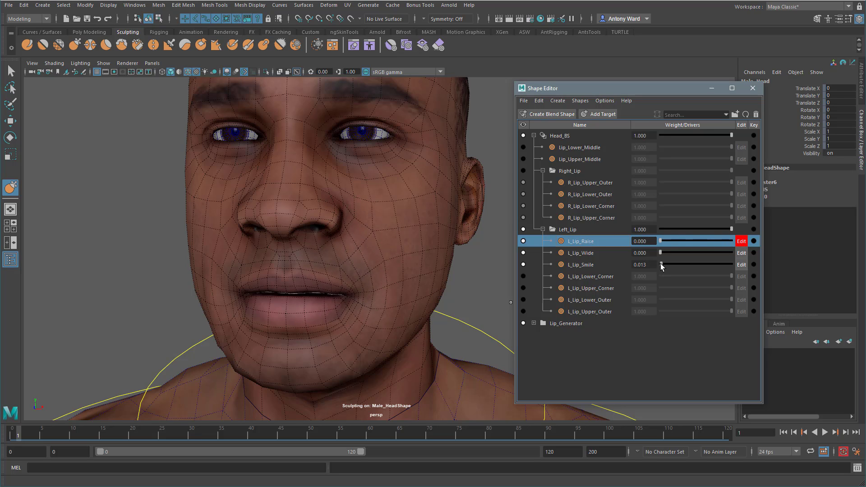
pyautogui.moveTo(661, 265); pyautogui.dragTo(640, 264)
pyautogui.moveTo(661, 253); pyautogui.dragTo(741, 258)
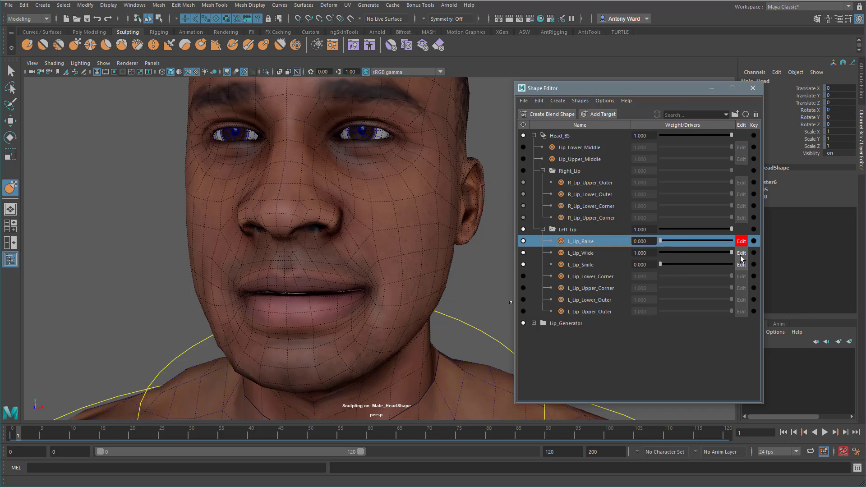
# - Set L_Lip_Raise to 1 and refine the skin and crease above the raised left mouth corner using the Grab and Smooth tools
pyautogui.moveTo(661, 241); pyautogui.dragTo(740, 243)
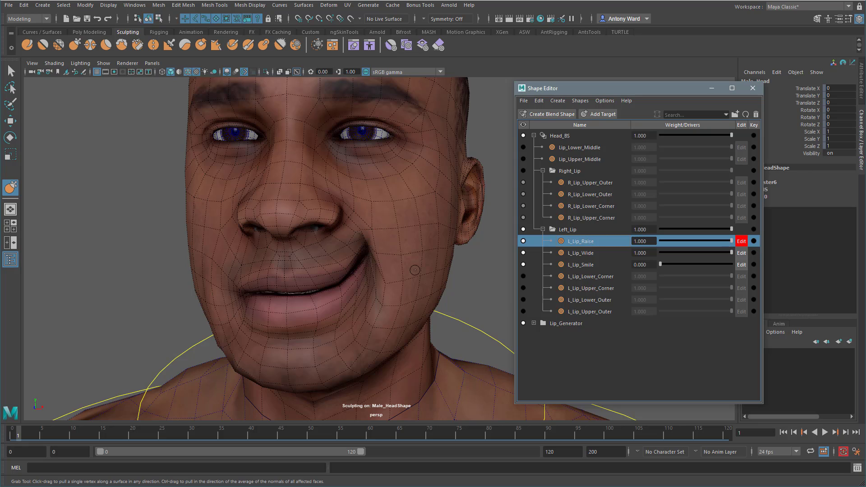
pyautogui.scroll(5, 364, 265)
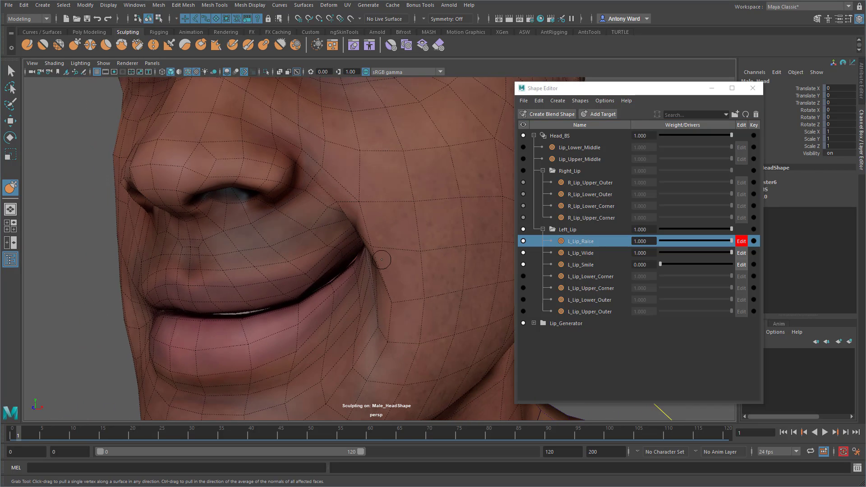
pyautogui.press('b')
pyautogui.moveTo(298, 266); pyautogui.dragTo(318, 265)
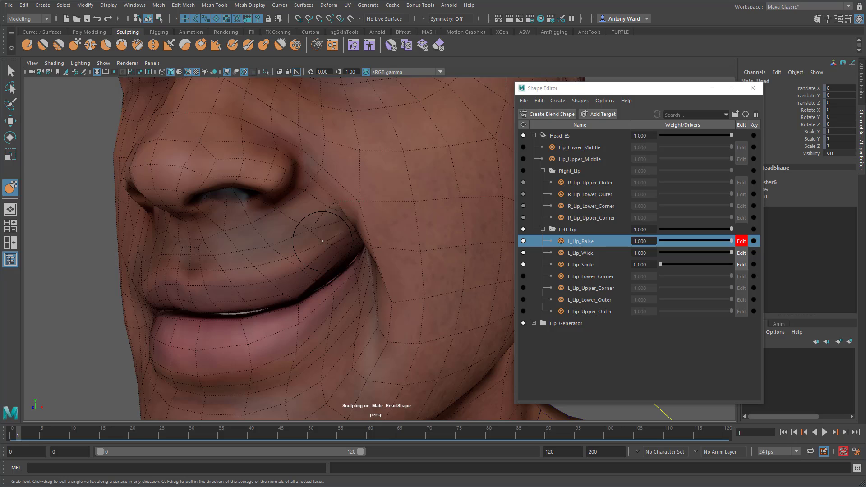
pyautogui.press('shift')
pyautogui.press('shift')
pyautogui.press('shift')
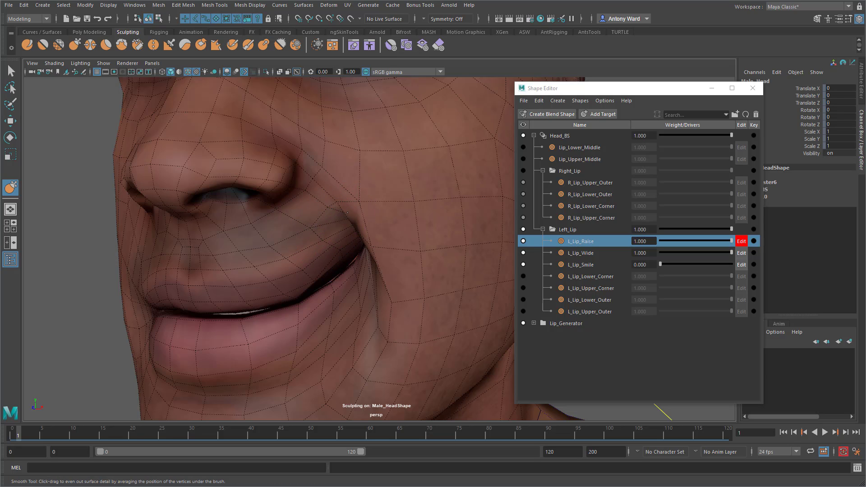
pyautogui.moveTo(363, 221)
pyautogui.keyDown('alt'); pyautogui.mouseDown()
pyautogui.moveTo(361, 243)
pyautogui.moveTo(380, 239)
pyautogui.moveTo(354, 243)
pyautogui.moveTo(377, 233)
pyautogui.moveTo(380, 247)
pyautogui.moveTo(396, 236)
pyautogui.moveTo(356, 230)
pyautogui.mouseUp(); pyautogui.keyUp('alt')
pyautogui.press('b')
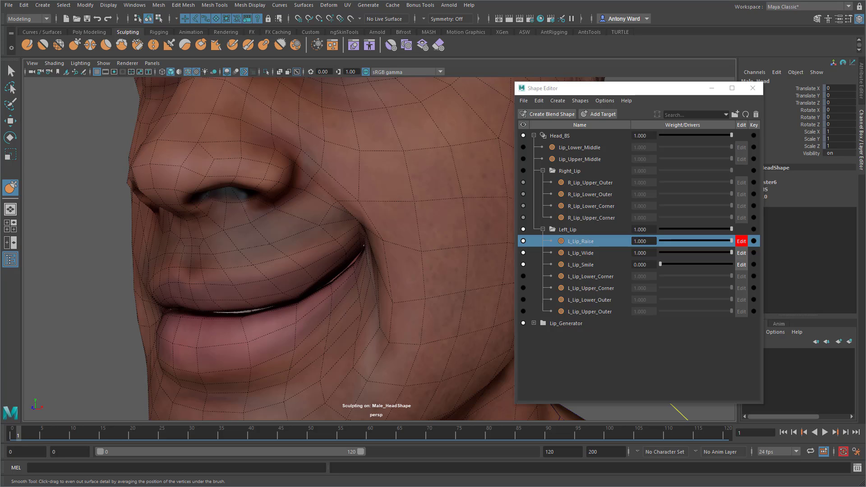
# - Adjust the left mouth corner on L_Lip_Raise while combined with L_Lip_Wide, and check it on the whole face
pyautogui.keyDown('alt'); pyautogui.moveTo(355, 285); pyautogui.dragTo(375, 285); pyautogui.keyUp('alt')
pyautogui.moveTo(364, 244); pyautogui.dragTo(362, 258)
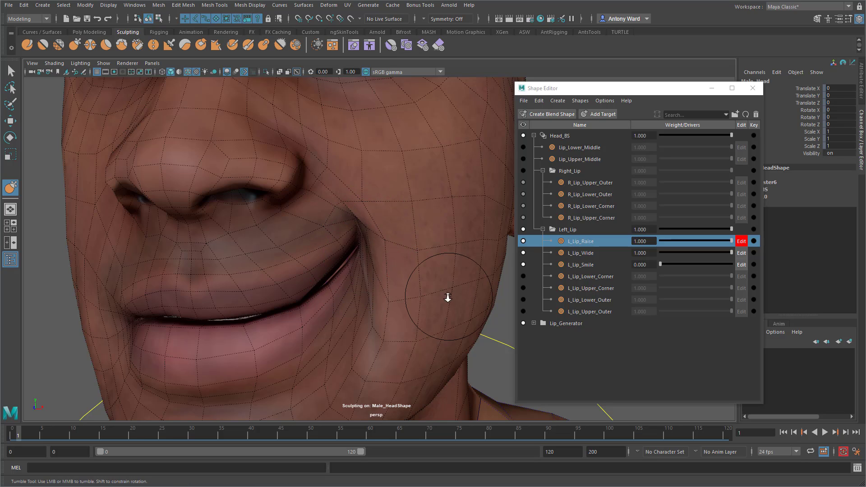
pyautogui.keyDown('alt'); pyautogui.moveTo(447, 296); pyautogui.dragTo(402, 287, button='right'); pyautogui.keyUp('alt')
pyautogui.keyDown('alt'); pyautogui.moveTo(402, 287); pyautogui.dragTo(367, 271); pyautogui.keyUp('alt')
pyautogui.keyDown('alt'); pyautogui.moveTo(368, 271); pyautogui.dragTo(381, 269, button='right'); pyautogui.keyUp('alt')
pyautogui.moveTo(381, 268)
pyautogui.keyDown('alt'); pyautogui.mouseDown()
pyautogui.moveTo(404, 276)
pyautogui.moveTo(347, 259)
pyautogui.mouseUp(); pyautogui.keyUp('alt')
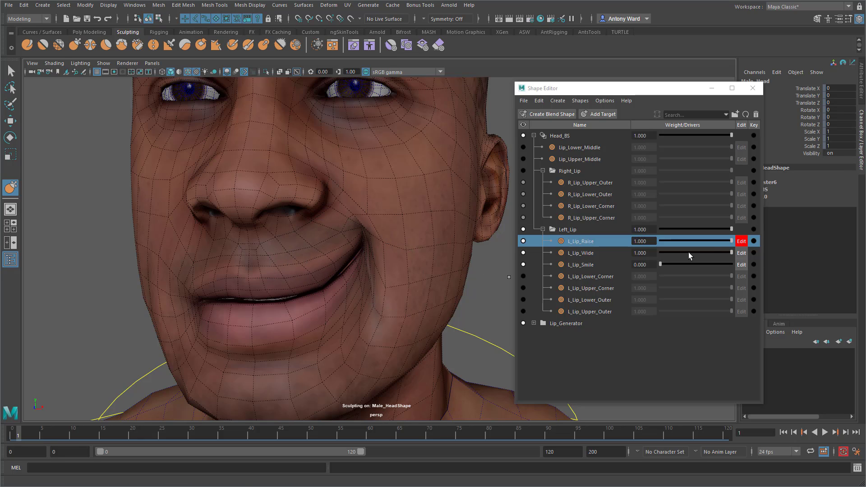
# - Set L_Lip_Wide to 0 and refine the outer upper lip around the raised left mouth corner
pyautogui.moveTo(731, 252); pyautogui.dragTo(646, 251)
pyautogui.moveTo(311, 300)
pyautogui.keyDown('alt'); pyautogui.mouseDown(button='right')
pyautogui.moveTo(349, 287)
pyautogui.moveTo(310, 284)
pyautogui.mouseUp(button='right'); pyautogui.keyUp('alt')
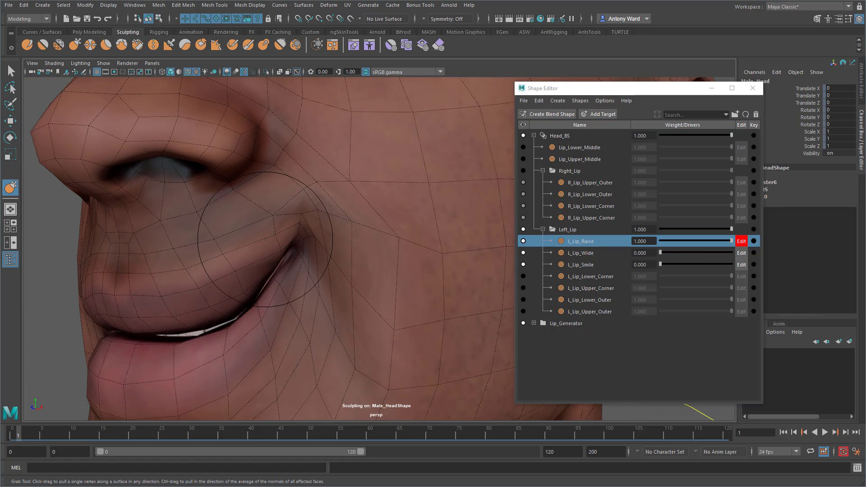
pyautogui.press('b')
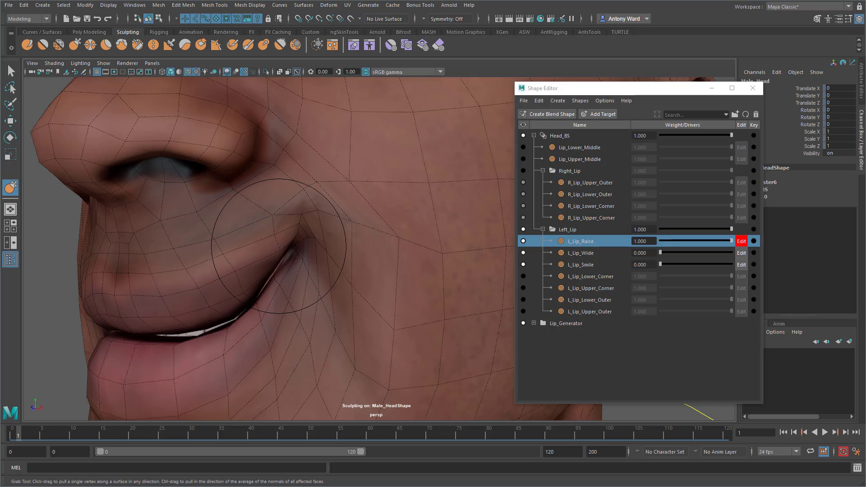
pyautogui.moveTo(279, 243)
pyautogui.mouseDown()
pyautogui.moveTo(262, 244)
pyautogui.moveTo(263, 253)
pyautogui.mouseUp()
pyautogui.press('shift')
pyautogui.press('shift')
pyautogui.moveTo(333, 277)
pyautogui.keyDown('alt'); pyautogui.mouseDown()
pyautogui.moveTo(354, 272)
pyautogui.moveTo(334, 276)
pyautogui.mouseUp(); pyautogui.keyUp('alt')
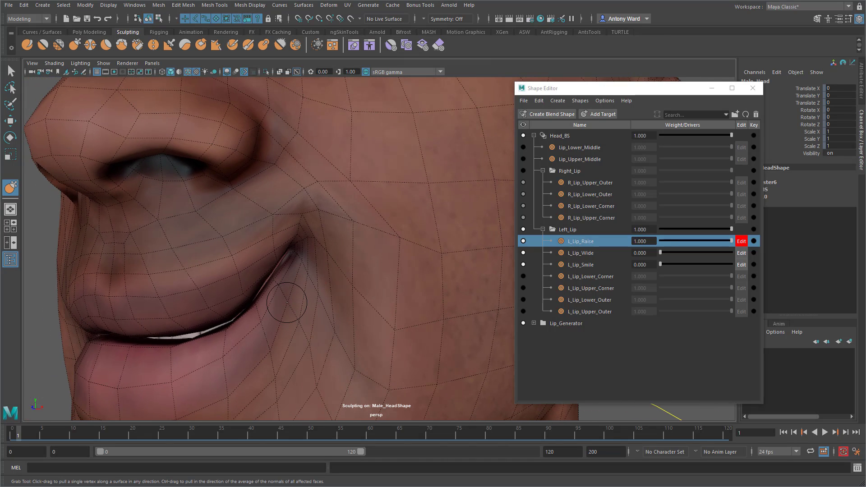
# - Reshape the skin just below the raised left mouth corner with a larger brush
pyautogui.press('b')
pyautogui.moveTo(287, 302); pyautogui.dragTo(312, 300)
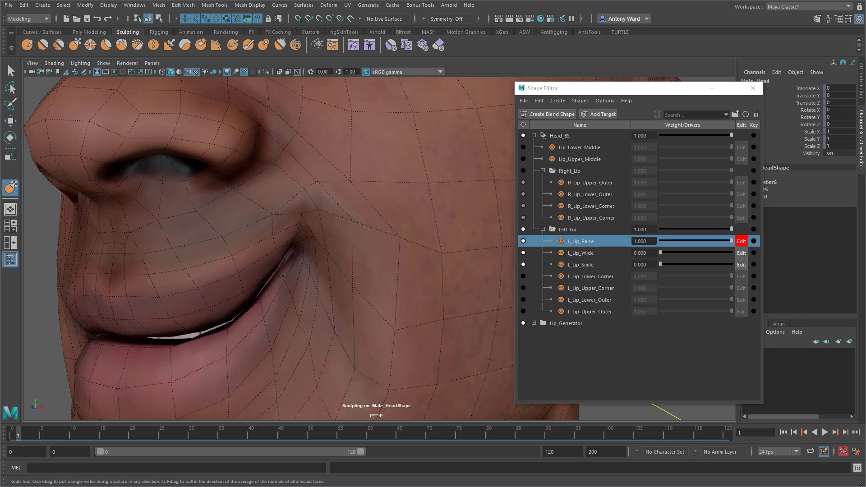
pyautogui.keyDown('alt'); pyautogui.moveTo(339, 248); pyautogui.dragTo(356, 277); pyautogui.keyUp('alt')
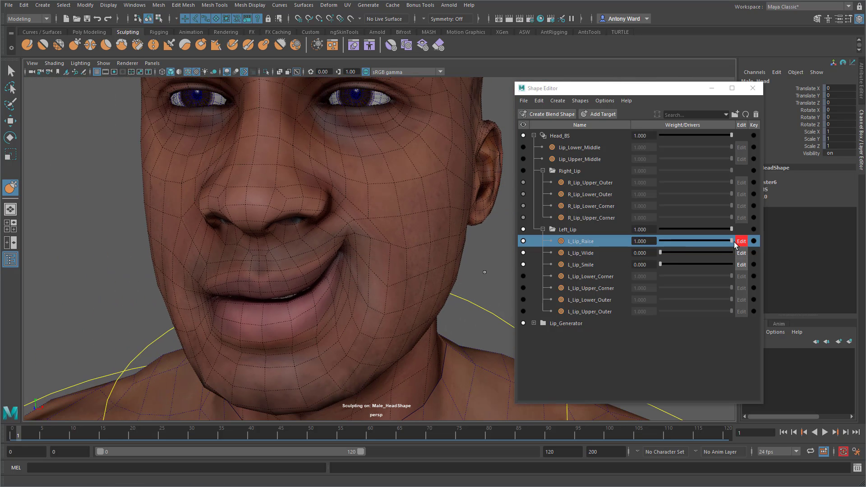
# - Test L_Lip_Raise together with L_Lip_Wide, enable editing on L_Lip_Wide, and set both weights to 0
pyautogui.moveTo(731, 241)
pyautogui.mouseDown()
pyautogui.moveTo(682, 242)
pyautogui.moveTo(739, 242)
pyautogui.mouseUp()
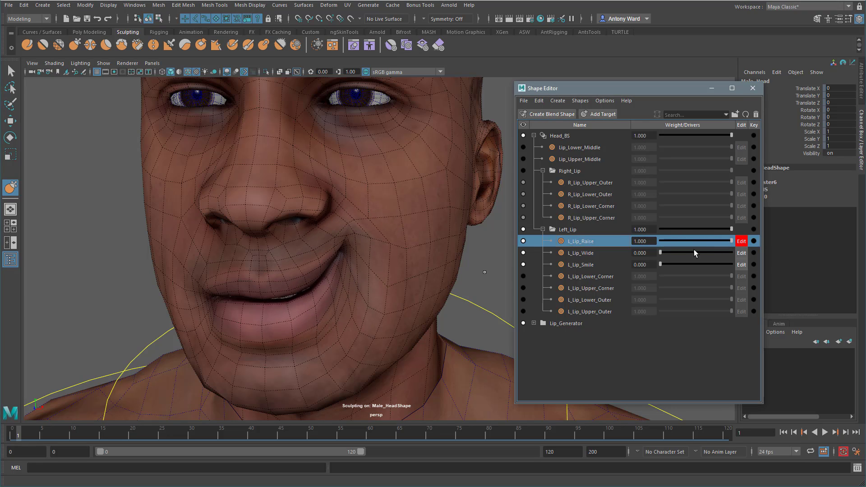
pyautogui.moveTo(660, 250); pyautogui.dragTo(729, 250)
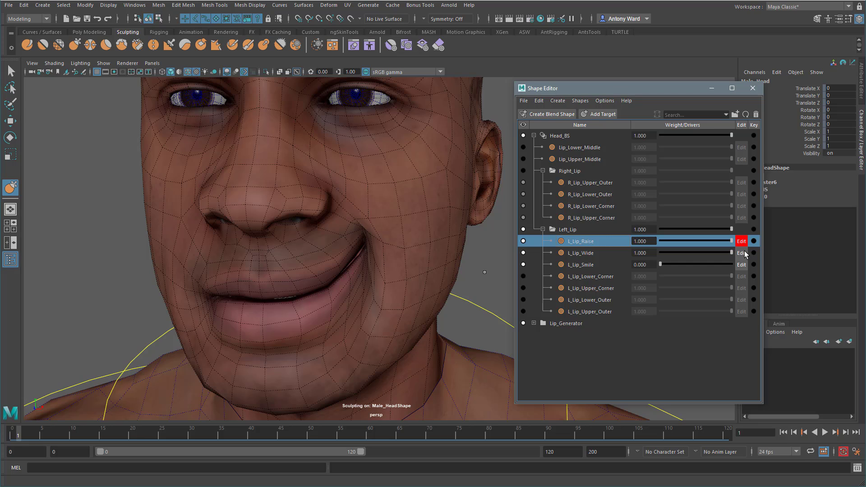
pyautogui.click(742, 253)
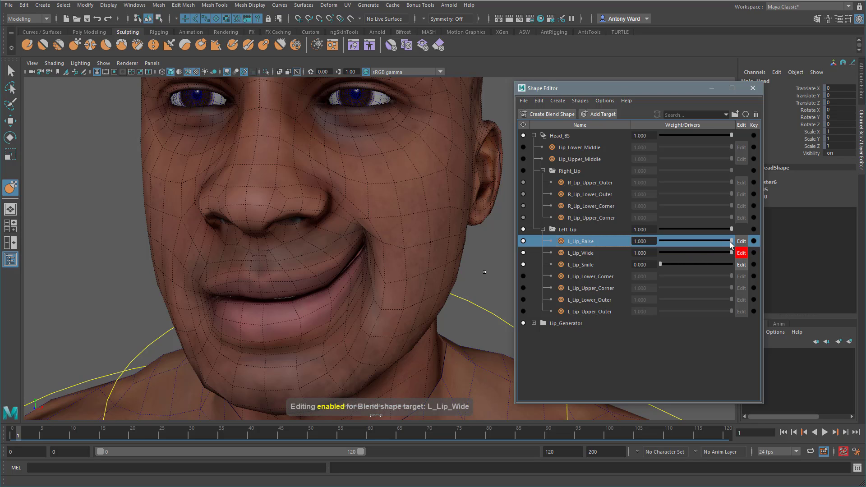
pyautogui.moveTo(732, 241); pyautogui.dragTo(660, 241)
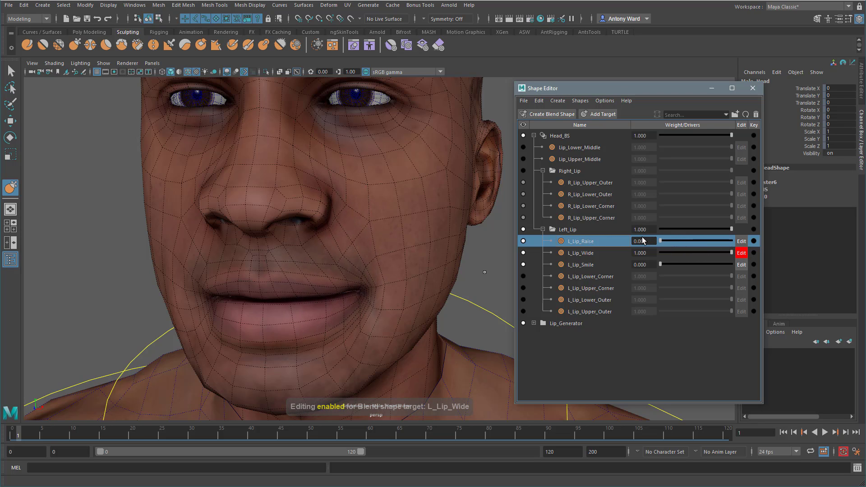
pyautogui.moveTo(297, 329)
pyautogui.keyDown('alt'); pyautogui.mouseDown()
pyautogui.moveTo(274, 332)
pyautogui.moveTo(303, 332)
pyautogui.mouseUp(); pyautogui.keyUp('alt')
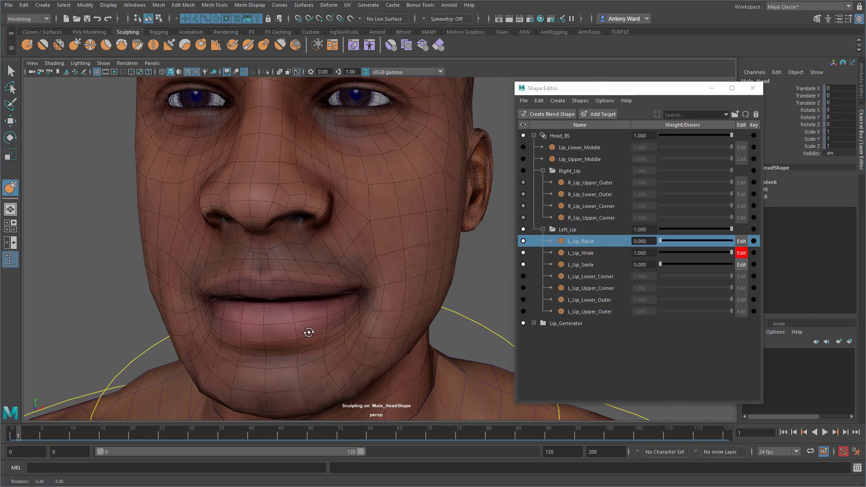
pyautogui.moveTo(661, 240); pyautogui.dragTo(733, 242)
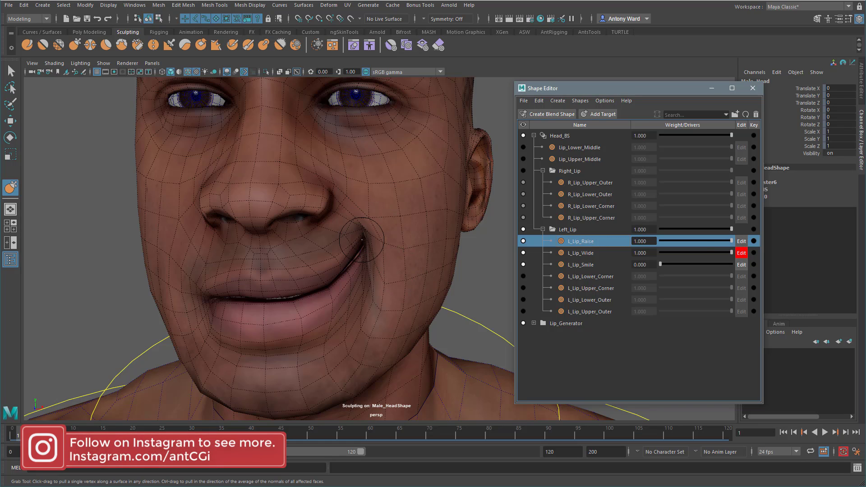
pyautogui.moveTo(732, 240); pyautogui.dragTo(660, 252)
pyautogui.click(698, 253)
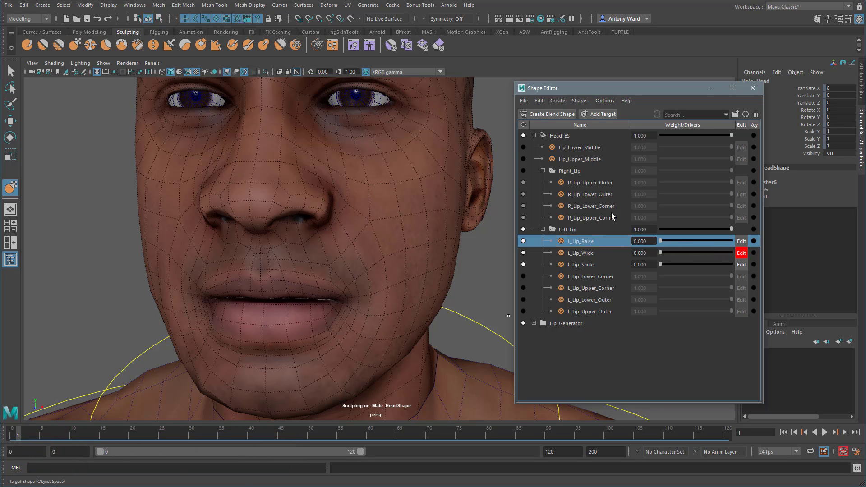
# - Add a target named L_Lip_Lower and place it directly below L_Lip_Raise in the Left_Lip group
pyautogui.click(598, 114)
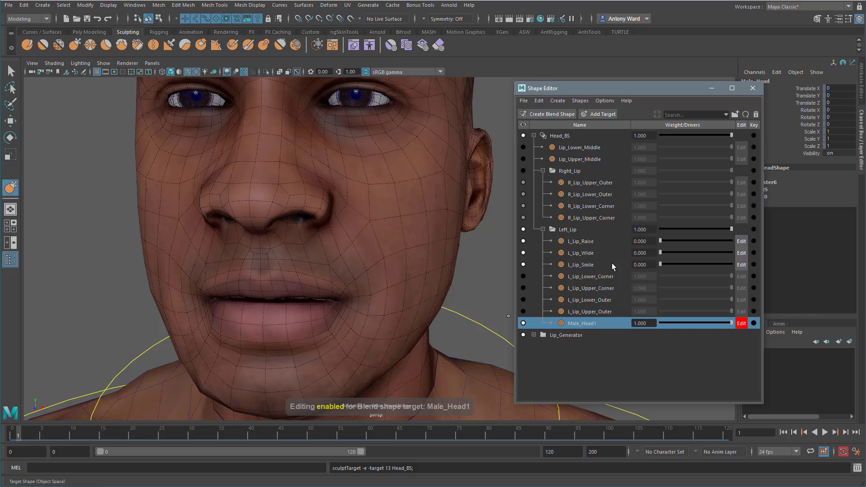
pyautogui.doubleClick(594, 323)
pyautogui.write('L')
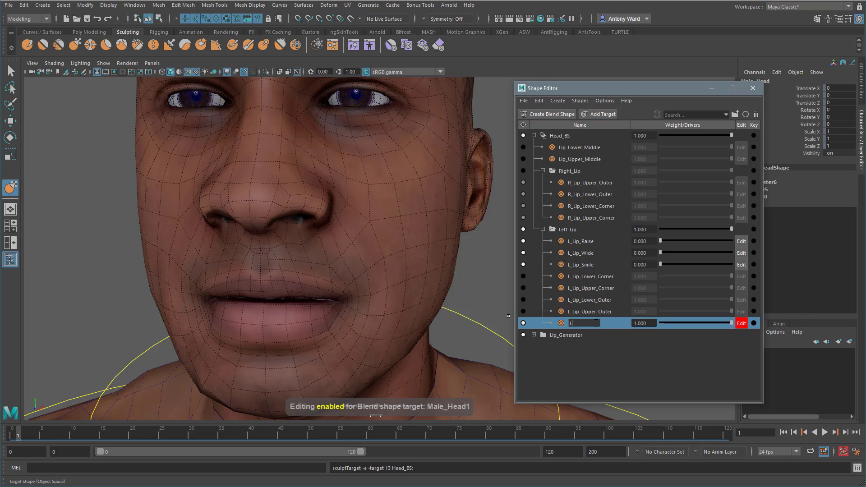
pyautogui.write('_Lip_')
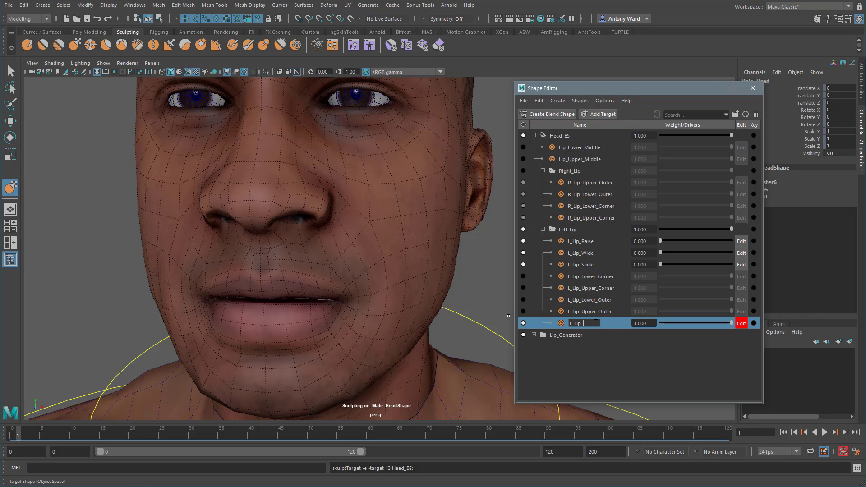
pyautogui.write('Lower')
pyautogui.press('Return')
pyautogui.moveTo(590, 324); pyautogui.dragTo(581, 247)
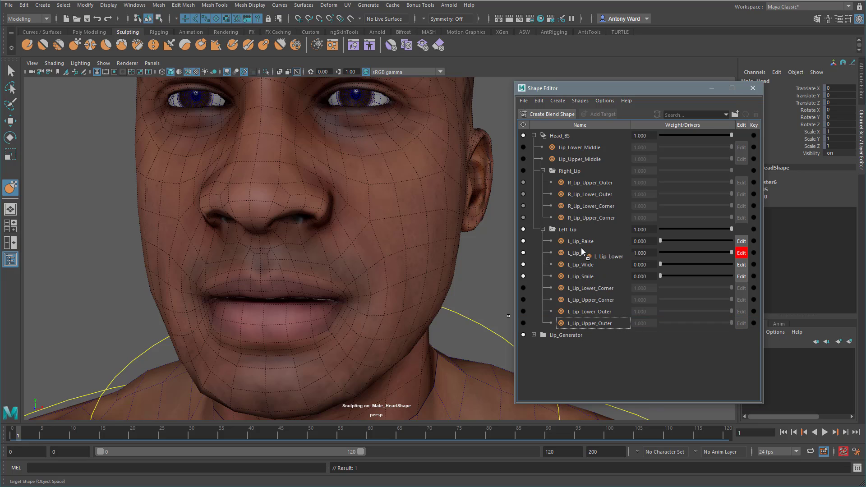
pyautogui.click(593, 256)
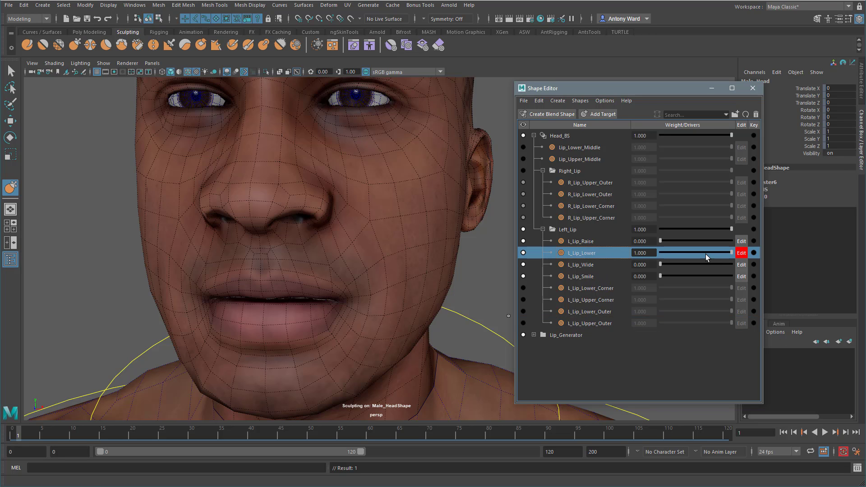
# - Pull the left mouth corner and the outer lips downward on L_Lip_Lower with the Grab tool
pyautogui.keyDown('alt'); pyautogui.click(331, 336); pyautogui.keyUp('alt')
pyautogui.keyDown('alt'); pyautogui.moveTo(325, 341); pyautogui.dragTo(350, 286, button='middle'); pyautogui.keyUp('alt')
pyautogui.keyDown('alt'); pyautogui.moveTo(350, 286); pyautogui.dragTo(366, 284, button='right'); pyautogui.keyUp('alt')
pyautogui.moveTo(386, 276)
pyautogui.keyDown('alt'); pyautogui.mouseDown()
pyautogui.moveTo(367, 275)
pyautogui.moveTo(361, 261)
pyautogui.moveTo(381, 258)
pyautogui.moveTo(357, 244)
pyautogui.moveTo(366, 299)
pyautogui.mouseUp(); pyautogui.keyUp('alt')
pyautogui.press('b')
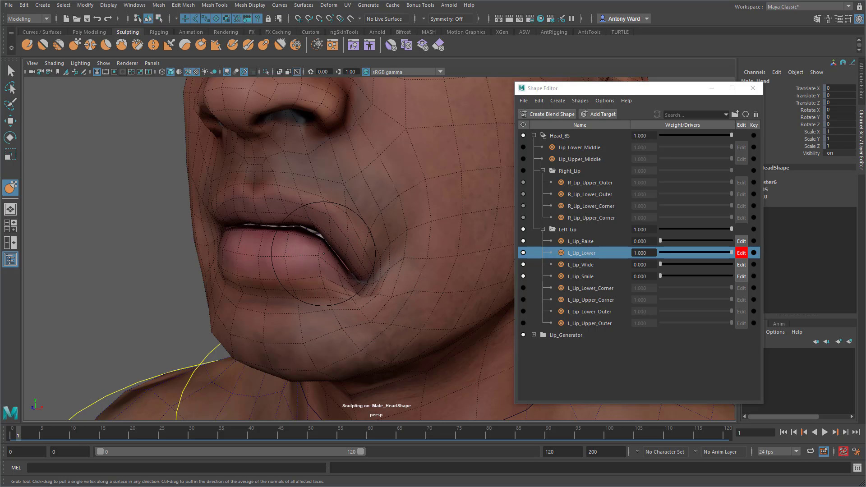
pyautogui.moveTo(323, 254); pyautogui.dragTo(323, 261)
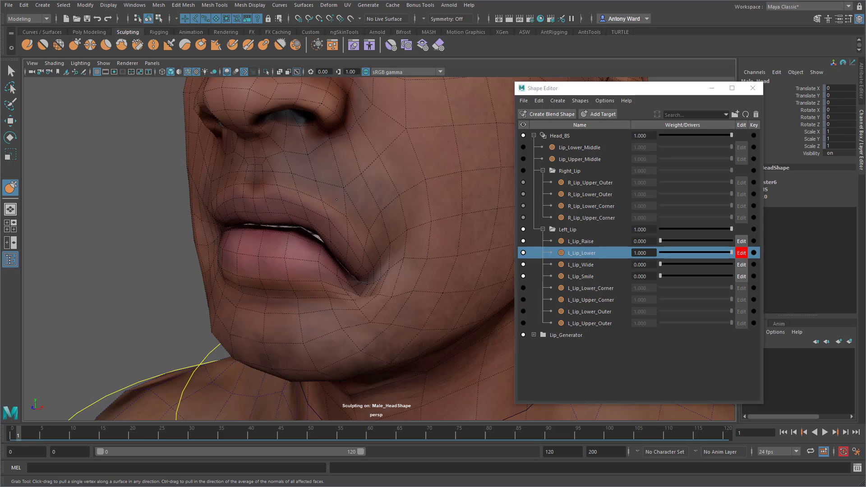
# - Pull the left upper lip and the skin above it into line, and smooth the fold beside the lowered mouth corner
pyautogui.moveTo(336, 204)
pyautogui.mouseDown()
pyautogui.moveTo(357, 217)
pyautogui.moveTo(380, 264)
pyautogui.mouseUp()
pyautogui.keyDown('alt'); pyautogui.moveTo(300, 285); pyautogui.dragTo(322, 268); pyautogui.keyUp('alt')
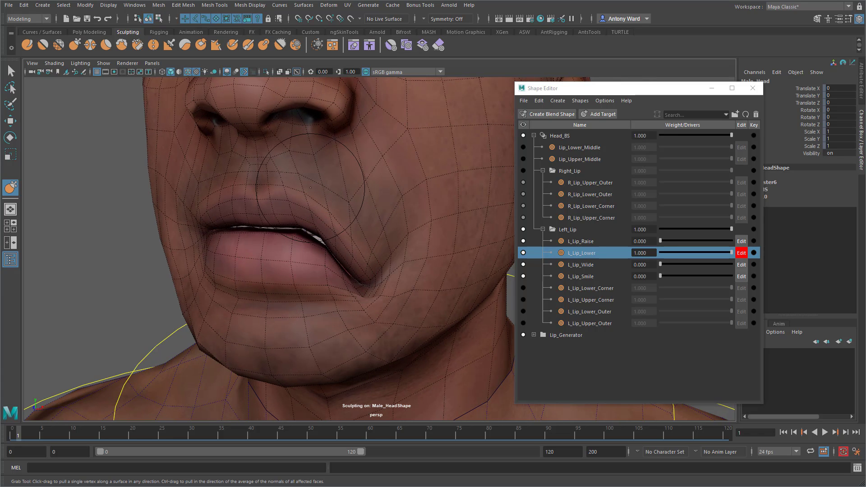
pyautogui.moveTo(310, 185); pyautogui.dragTo(311, 187)
pyautogui.moveTo(327, 232); pyautogui.dragTo(343, 230)
pyautogui.keyDown('shift'); pyautogui.moveTo(375, 258); pyautogui.dragTo(372, 300); pyautogui.keyUp('shift')
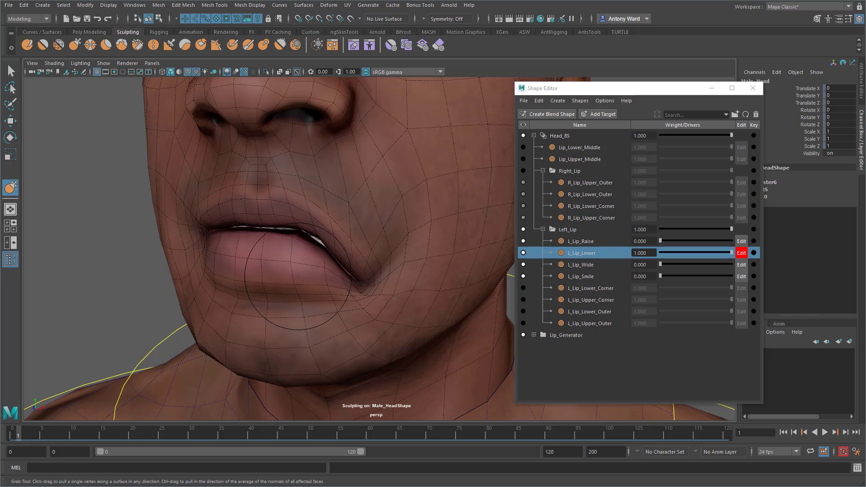
pyautogui.moveTo(298, 277); pyautogui.dragTo(316, 275)
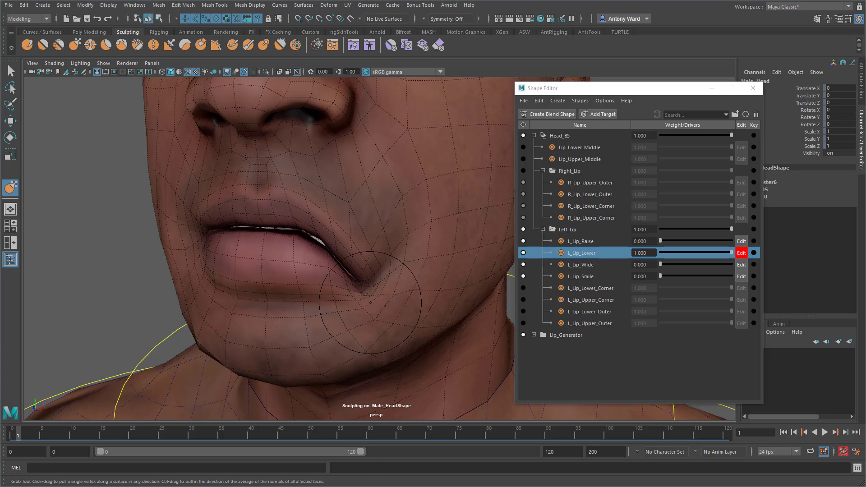
# - Nudge the outer left lip line slightly downward where the lips slope toward the lowered corner
pyautogui.moveTo(361, 309)
pyautogui.keyDown('alt'); pyautogui.mouseDown()
pyautogui.moveTo(418, 305)
pyautogui.moveTo(358, 303)
pyautogui.mouseUp(); pyautogui.keyUp('alt')
pyautogui.keyDown('alt'); pyautogui.moveTo(327, 300); pyautogui.dragTo(354, 304, button='right'); pyautogui.keyUp('alt')
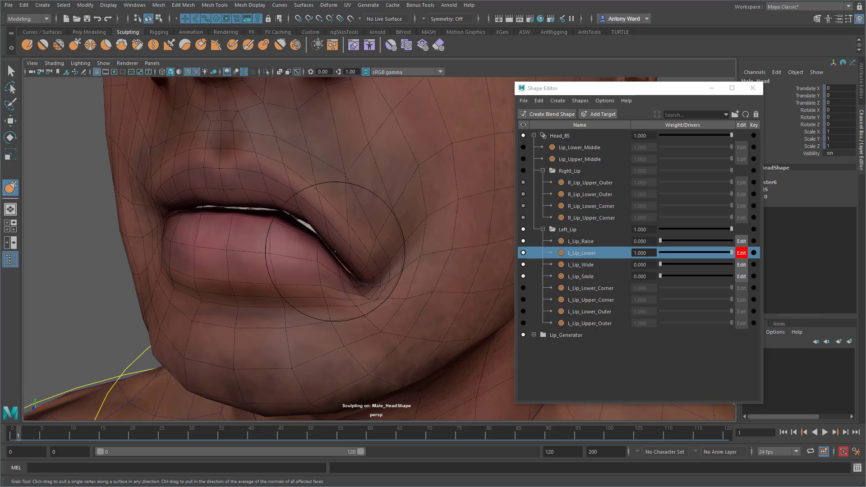
pyautogui.moveTo(329, 243); pyautogui.dragTo(330, 245)
pyautogui.keyDown('alt'); pyautogui.moveTo(332, 295); pyautogui.dragTo(344, 298, button='right'); pyautogui.keyUp('alt')
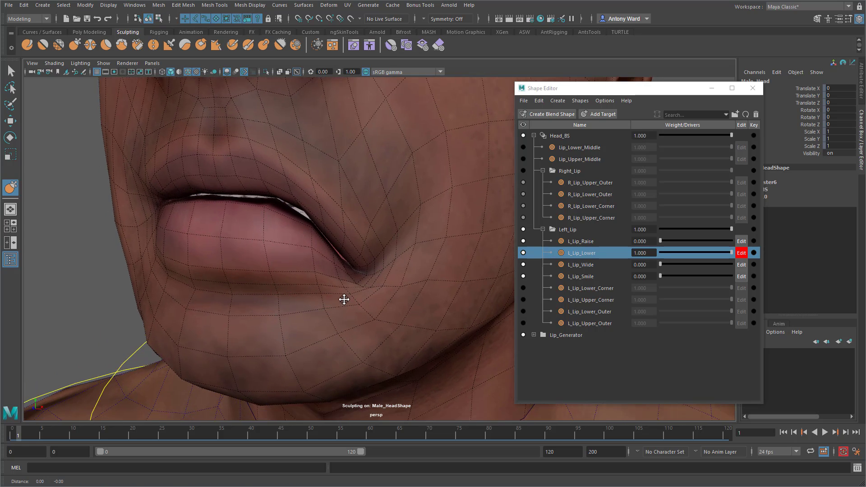
pyautogui.keyDown('alt'); pyautogui.moveTo(345, 302); pyautogui.dragTo(325, 265, button='middle'); pyautogui.keyUp('alt')
# - Refine the skin and lower lip line beside and below the lowered left mouth corner with a smaller Grab brush
pyautogui.press('b')
pyautogui.moveTo(372, 274)
pyautogui.mouseDown()
pyautogui.moveTo(353, 274)
pyautogui.moveTo(365, 268)
pyautogui.mouseUp()
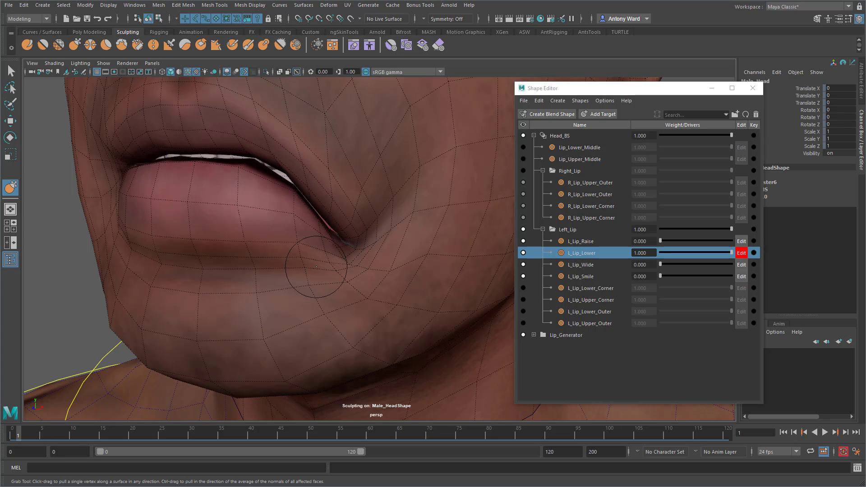
pyautogui.moveTo(316, 267); pyautogui.dragTo(310, 266)
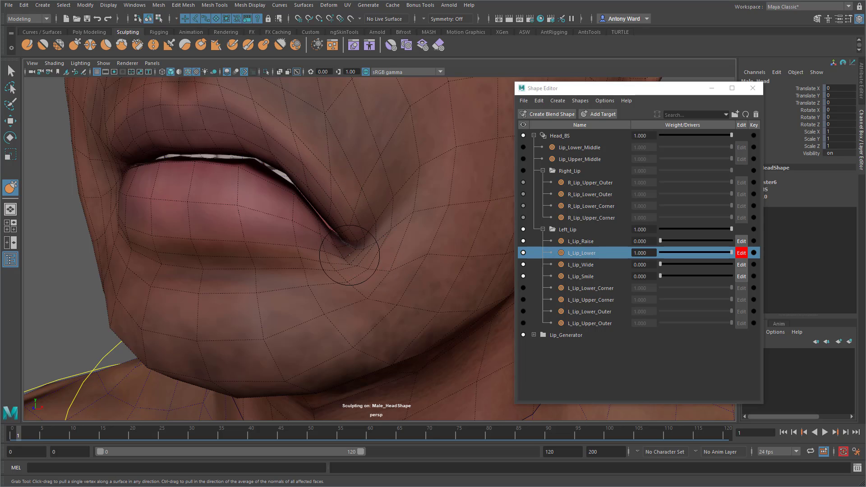
pyautogui.scroll(5, 310, 282)
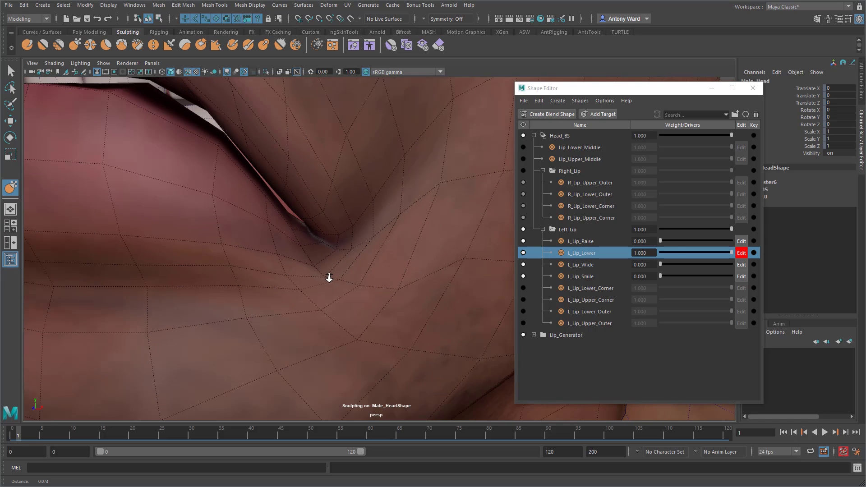
pyautogui.moveTo(319, 268); pyautogui.dragTo(278, 268)
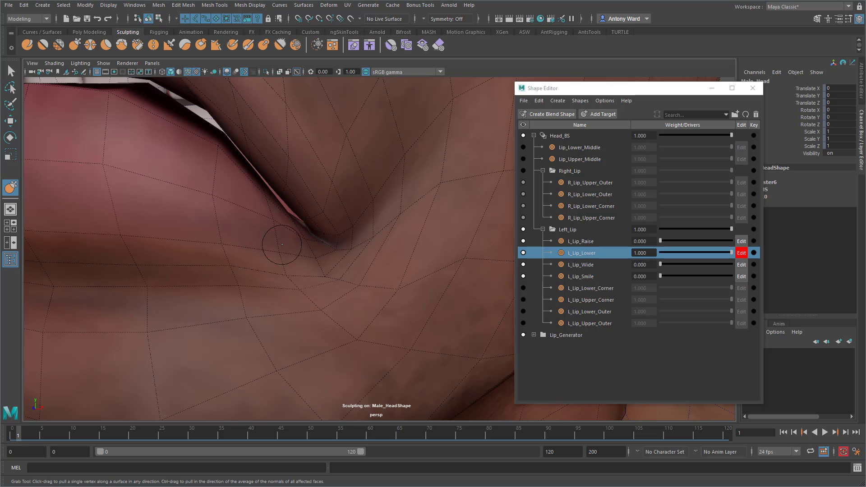
# - Test L_Lip_Lower by scrubbing its weight, blending in L_Lip_Wide, and examining the mouth and whole head from several angles
pyautogui.keyDown('alt'); pyautogui.moveTo(409, 287); pyautogui.dragTo(369, 288, button='right'); pyautogui.keyUp('alt')
pyautogui.keyDown('alt'); pyautogui.moveTo(369, 288); pyautogui.dragTo(377, 284); pyautogui.keyUp('alt')
pyautogui.keyDown('alt'); pyautogui.moveTo(377, 284); pyautogui.dragTo(396, 284, button='right'); pyautogui.keyUp('alt')
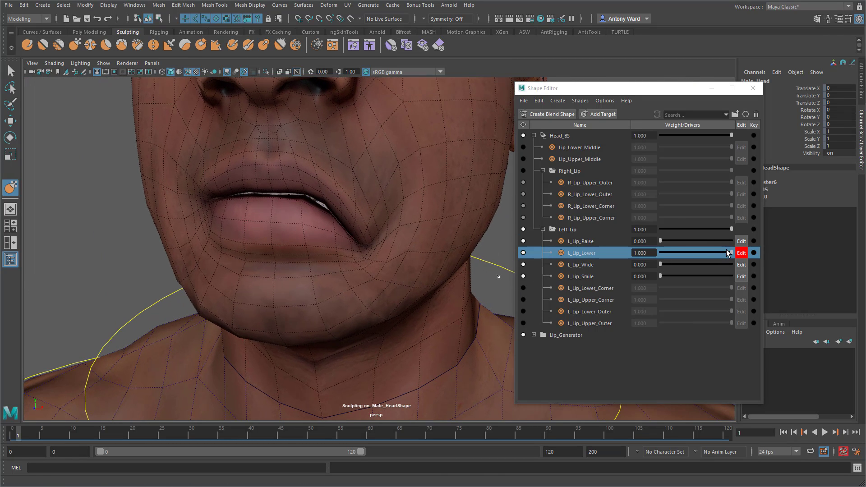
pyautogui.moveTo(727, 253)
pyautogui.mouseDown()
pyautogui.moveTo(647, 253)
pyautogui.moveTo(733, 256)
pyautogui.mouseUp()
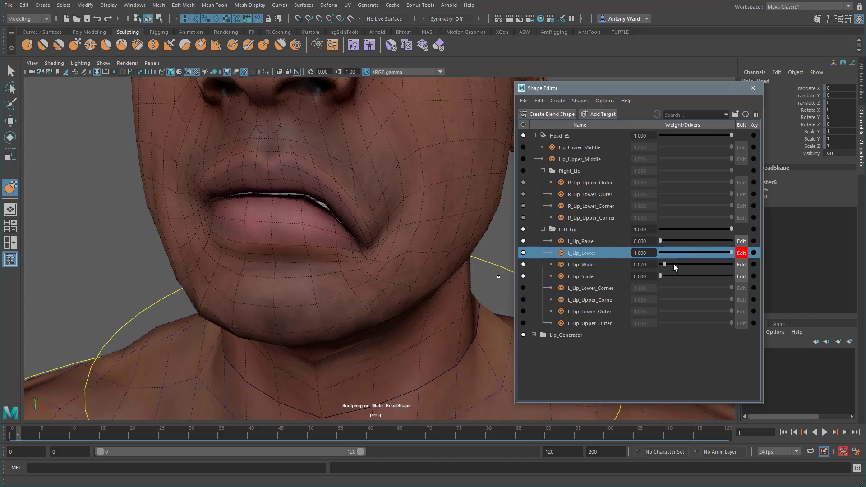
pyautogui.moveTo(673, 263); pyautogui.dragTo(635, 259)
pyautogui.keyDown('alt'); pyautogui.moveTo(464, 267); pyautogui.dragTo(370, 260); pyautogui.keyUp('alt')
pyautogui.keyDown('alt'); pyautogui.moveTo(370, 260); pyautogui.dragTo(383, 245, button='right'); pyautogui.keyUp('alt')
pyautogui.keyDown('alt'); pyautogui.moveTo(384, 246); pyautogui.dragTo(373, 282, button='middle'); pyautogui.keyUp('alt')
pyautogui.keyDown('alt'); pyautogui.moveTo(373, 282); pyautogui.dragTo(380, 282); pyautogui.keyUp('alt')
pyautogui.keyDown('alt'); pyautogui.moveTo(379, 282); pyautogui.dragTo(363, 281, button='right'); pyautogui.keyUp('alt')
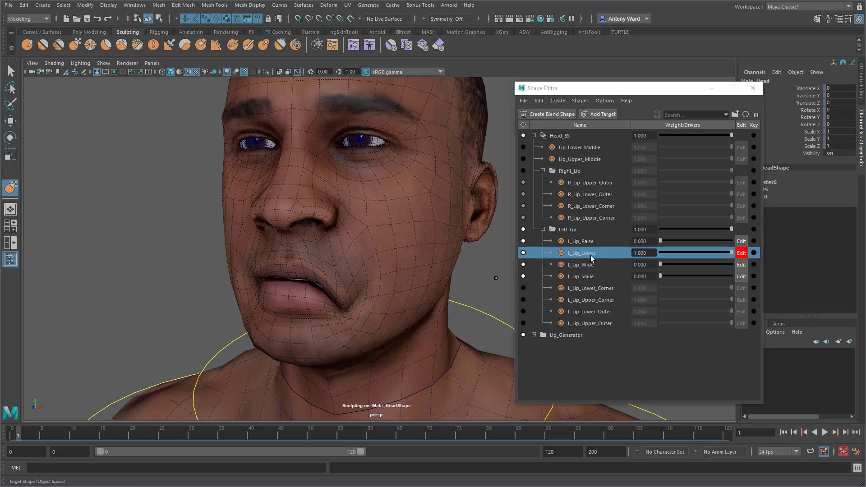
pyautogui.keyDown('alt'); pyautogui.moveTo(376, 273); pyautogui.dragTo(399, 266); pyautogui.keyUp('alt')
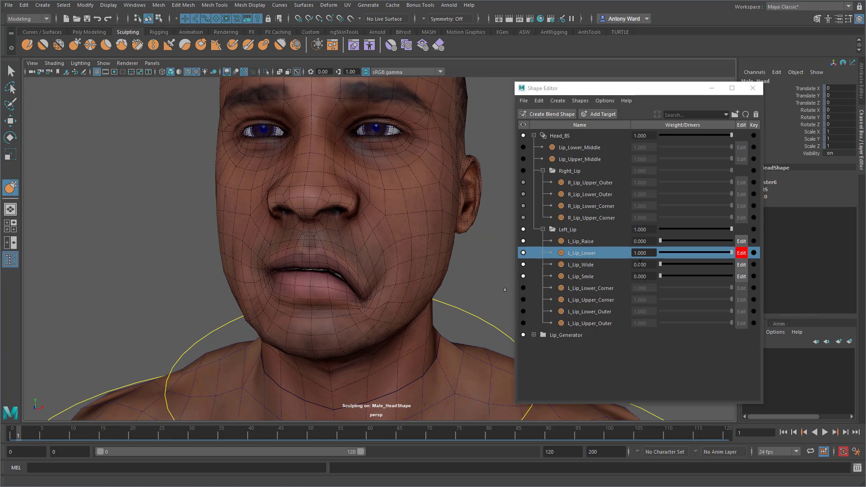
# - Set the L_Lip_Lower weight to 0 and duplicate the L_Lip_Wide target
pyautogui.moveTo(727, 253); pyautogui.dragTo(656, 248)
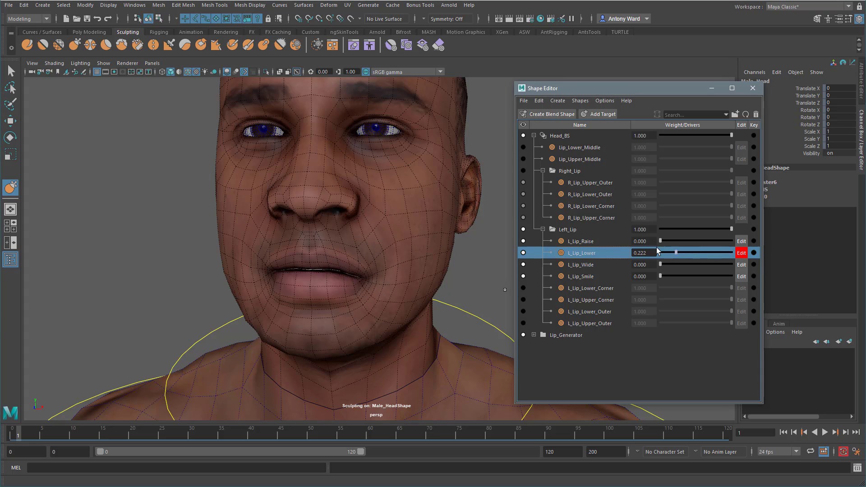
pyautogui.click(591, 267)
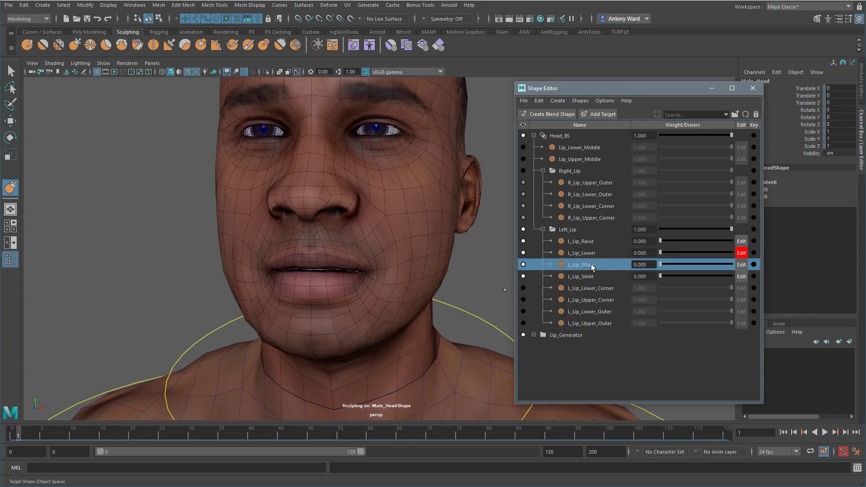
pyautogui.rightClick(593, 266)
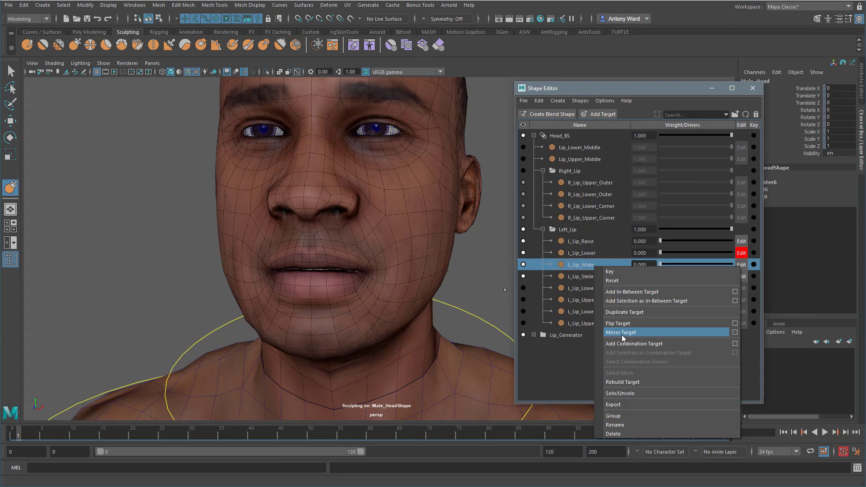
pyautogui.click(624, 312)
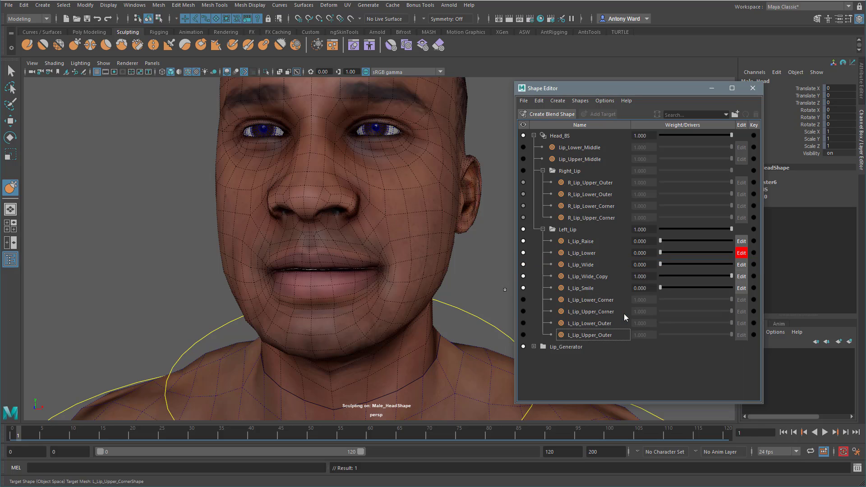
pyautogui.click(597, 336)
pyautogui.moveTo(589, 335); pyautogui.dragTo(578, 170)
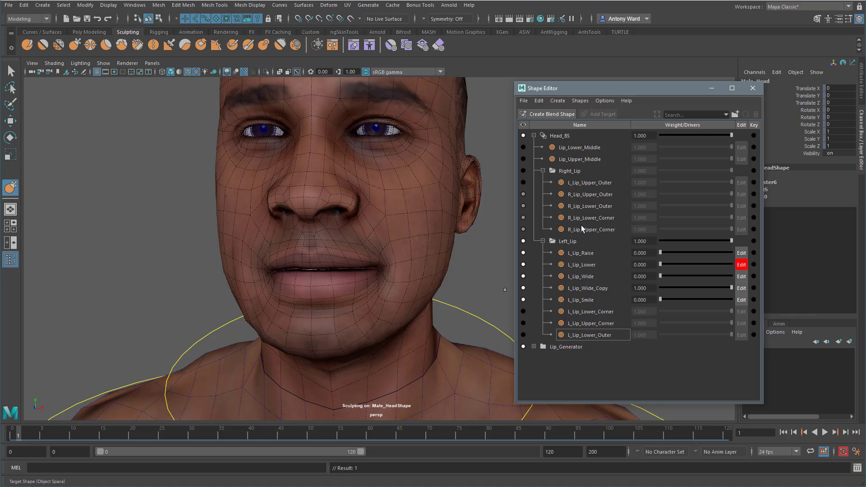
pyautogui.click(579, 185)
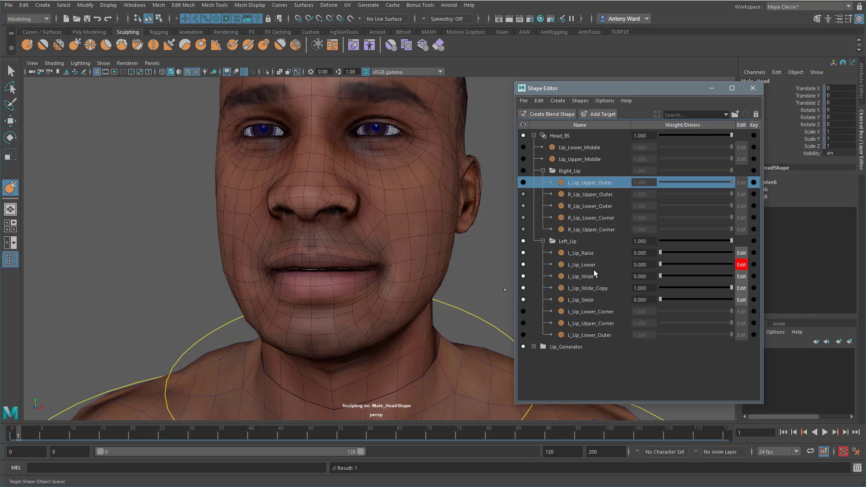
pyautogui.hotkey('ctrl', 'z')
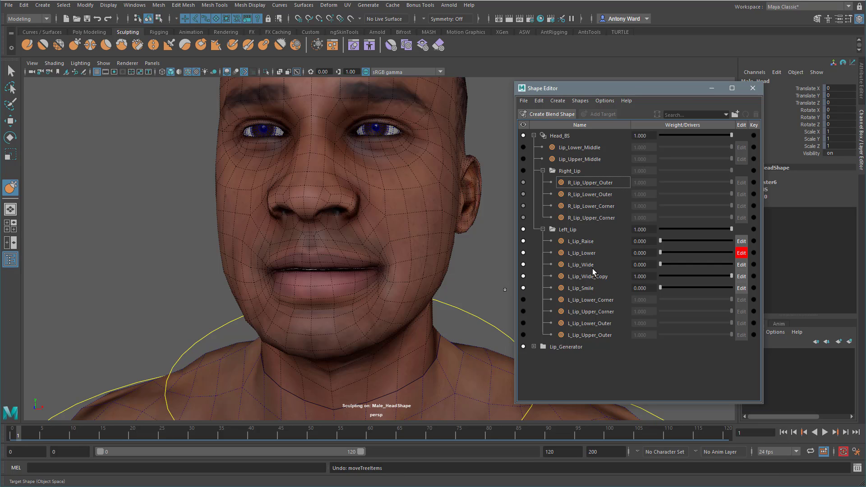
# - Move the duplicated target L_Lip_Wide_Copy into the Right_Lip group
pyautogui.click(591, 265)
pyautogui.click(594, 277)
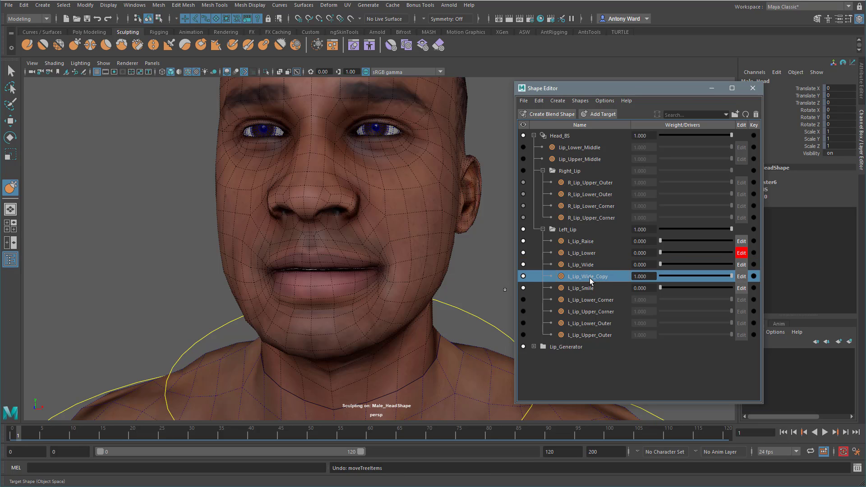
pyautogui.moveTo(589, 278); pyautogui.dragTo(578, 172)
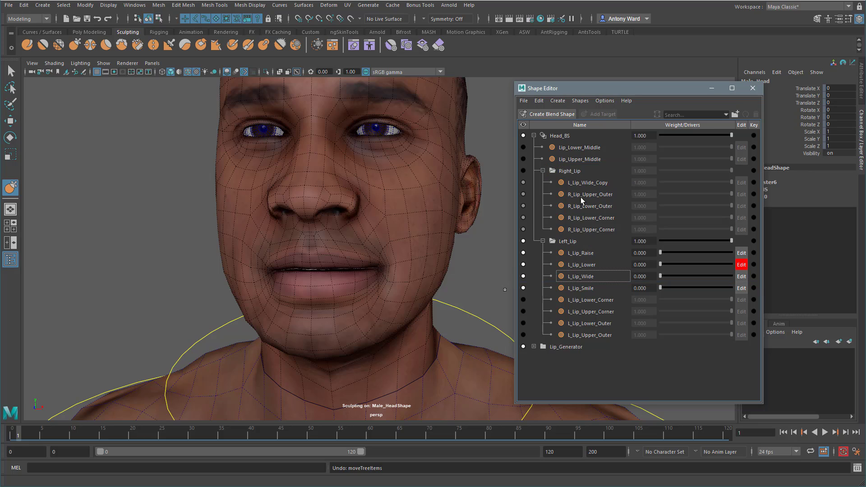
# - Rename the L_Lip_Wide_Copy target to R_Lip_Wide
pyautogui.doubleClick(587, 182)
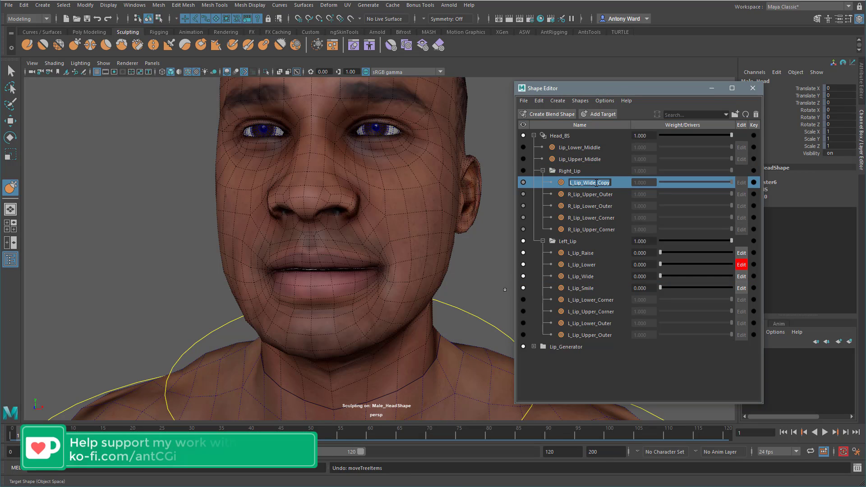
pyautogui.press('BackSpace')
pyautogui.press('BackSpace')
pyautogui.press('BackSpace')
pyautogui.press('BackSpace')
pyautogui.press('BackSpace')
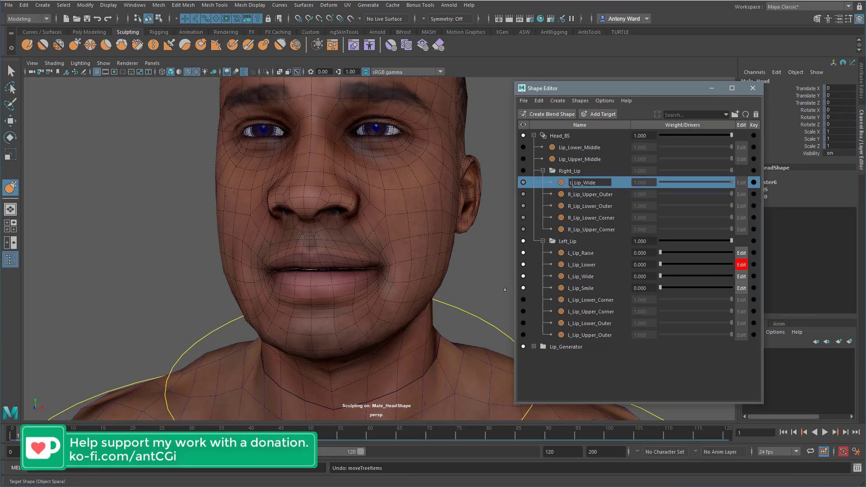
pyautogui.press('Delete')
pyautogui.write('R')
pyautogui.press('Return')
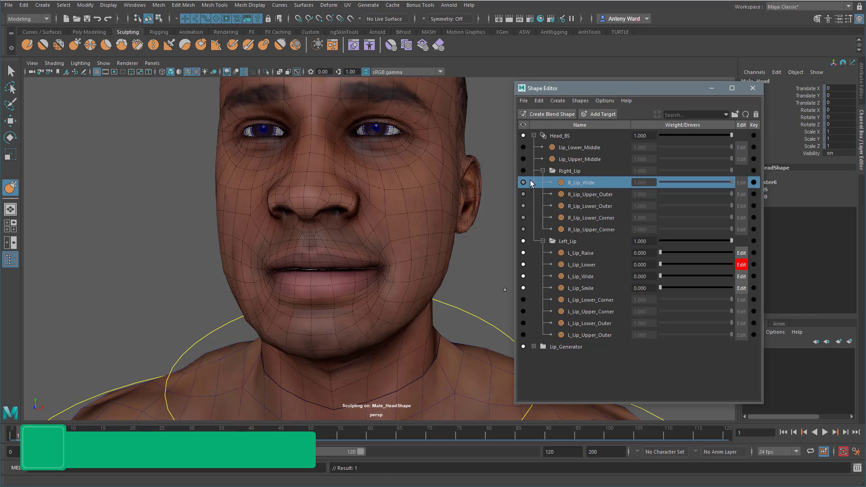
# - Make the Right_Lip group visible and set its Upper_Outer, Lower_Outer, Lower_Corner and Upper_Corner target weights to 0
pyautogui.click(523, 170)
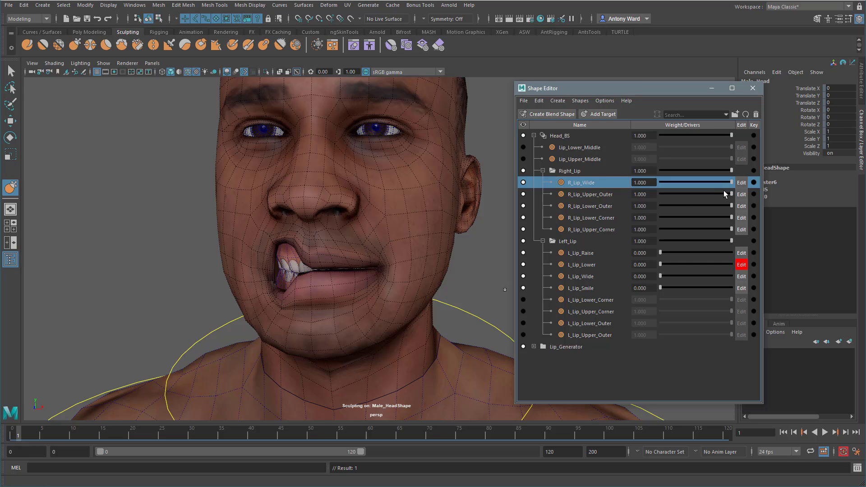
pyautogui.moveTo(731, 194); pyautogui.dragTo(637, 233)
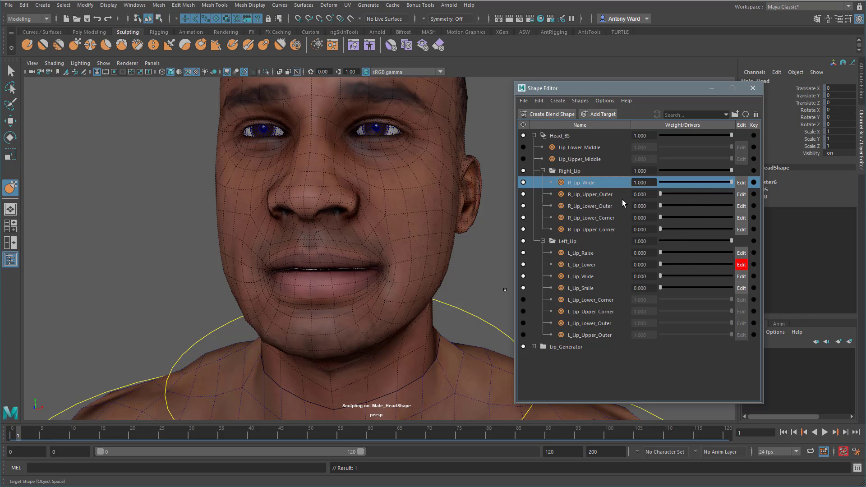
pyautogui.moveTo(731, 183)
pyautogui.mouseDown()
pyautogui.moveTo(637, 182)
pyautogui.moveTo(747, 182)
pyautogui.mouseUp()
# - Flip the R_Lip_Wide target so it deforms the right side of the mouth
pyautogui.rightClick(580, 186)
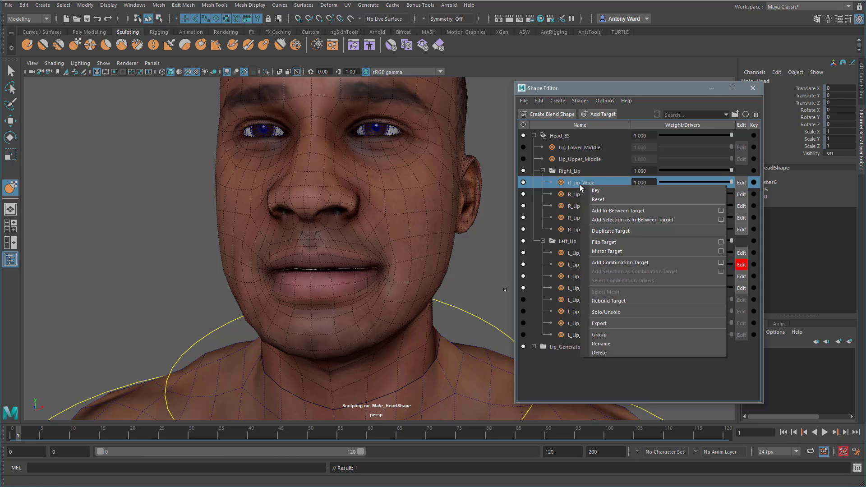
pyautogui.click(605, 244)
pyautogui.scroll(-3, 416, 253)
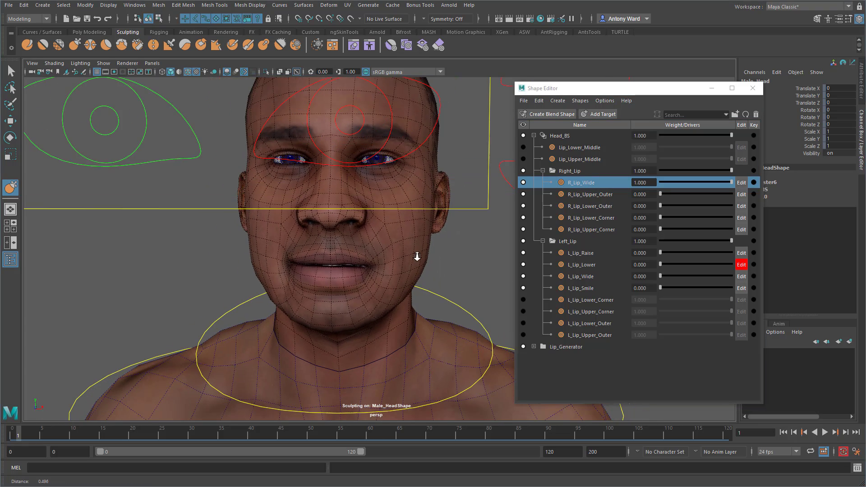
pyautogui.keyDown('alt'); pyautogui.moveTo(415, 253); pyautogui.dragTo(414, 247); pyautogui.keyUp('alt')
pyautogui.scroll(3, 415, 246)
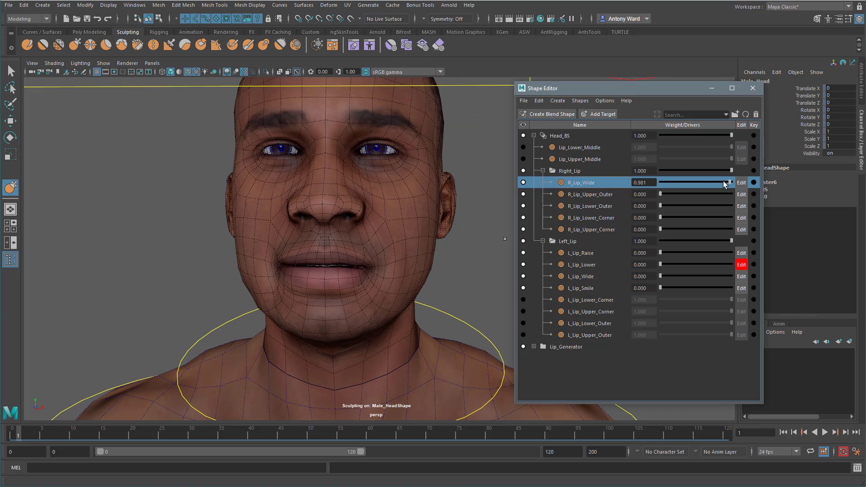
# - Set R_Lip_Wide and L_Lip_Wide to 1 together and examine the widened mouth from the side and three-quarter views
pyautogui.moveTo(732, 183)
pyautogui.mouseDown()
pyautogui.moveTo(654, 183)
pyautogui.moveTo(745, 185)
pyautogui.mouseUp()
pyautogui.click(593, 278)
pyautogui.moveTo(666, 277); pyautogui.dragTo(731, 279)
pyautogui.keyDown('alt'); pyautogui.moveTo(289, 270); pyautogui.dragTo(445, 263); pyautogui.keyUp('alt')
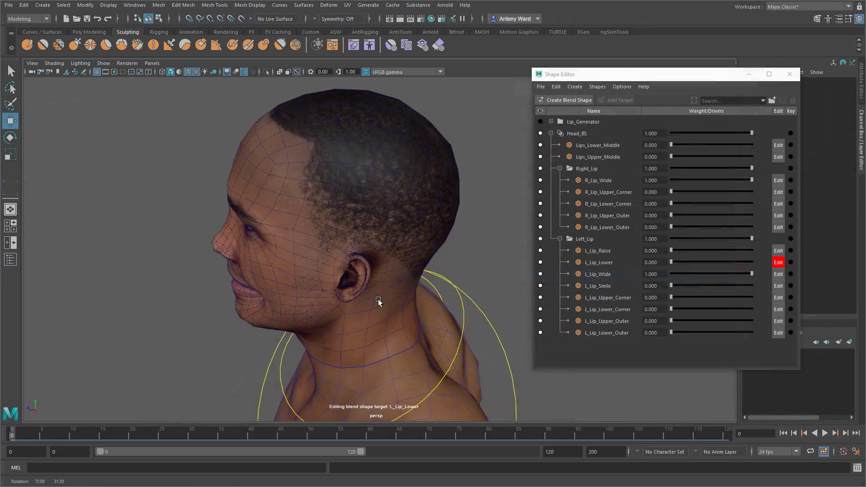
pyautogui.keyDown('alt'); pyautogui.moveTo(377, 299); pyautogui.dragTo(452, 281); pyautogui.keyUp('alt')
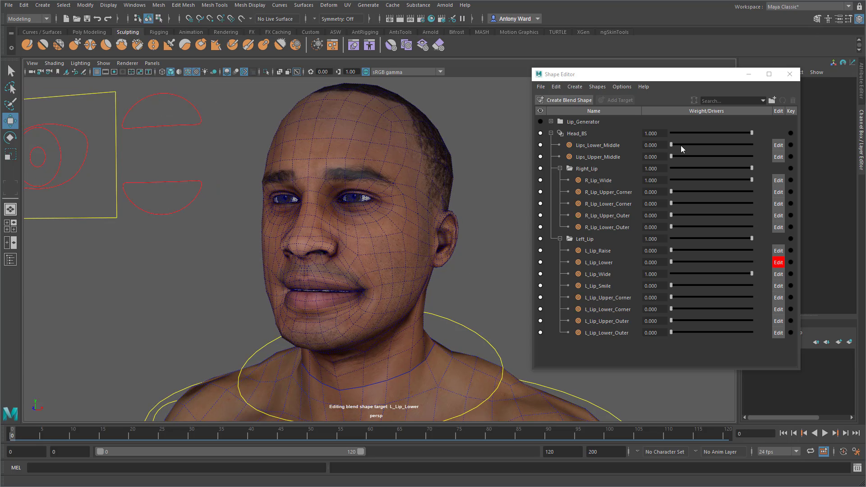
# - Add a new Head_BS target named L_Cheek and place it at the top of the Left_Lip group
pyautogui.click(582, 137)
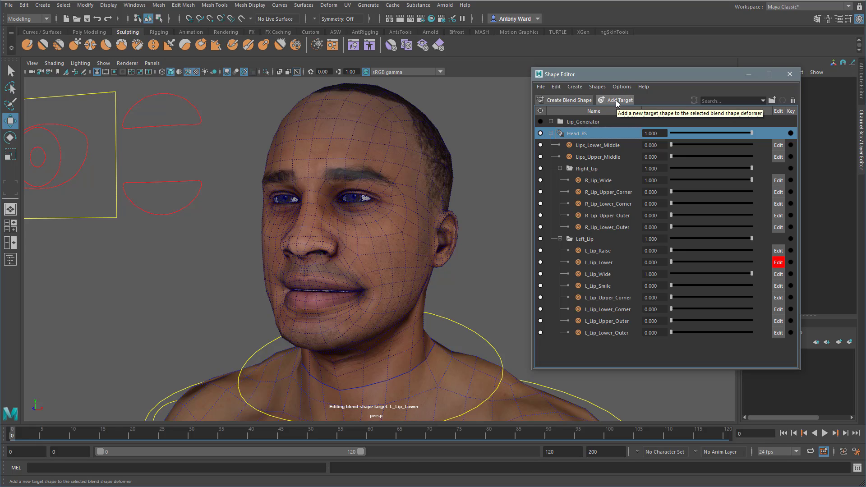
pyautogui.click(616, 100)
pyautogui.doubleClick(590, 345)
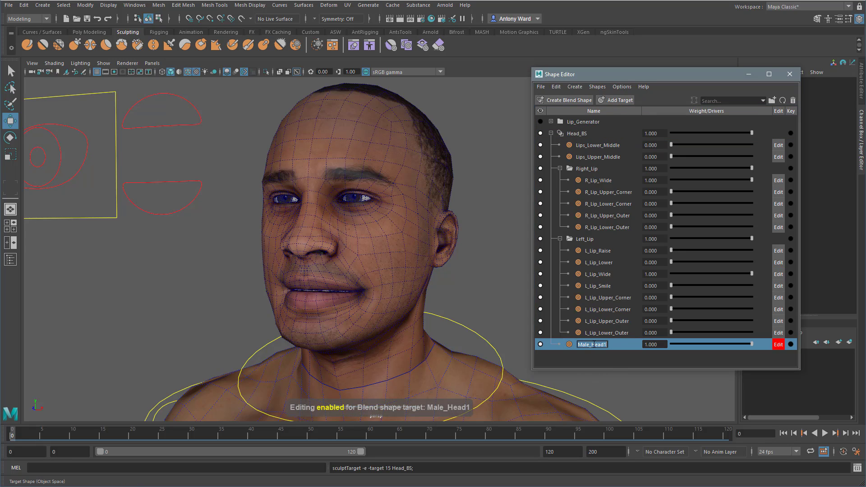
pyautogui.write('L_Ch')
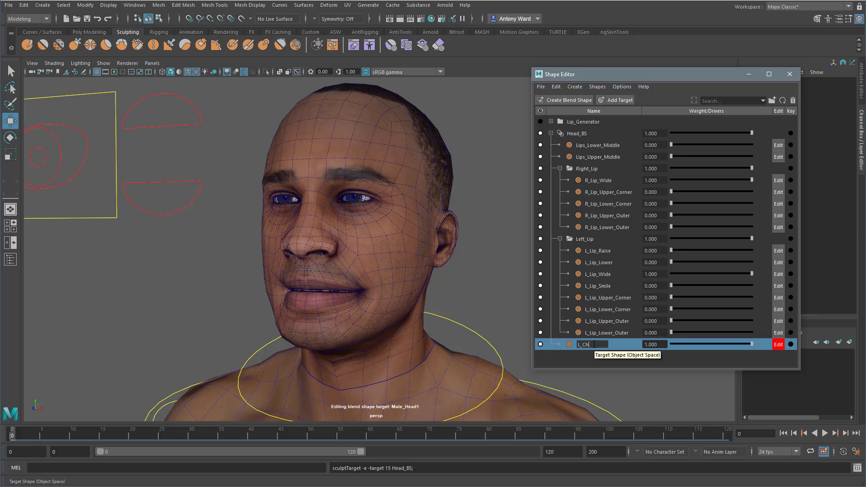
pyautogui.write('eek')
pyautogui.press('Return')
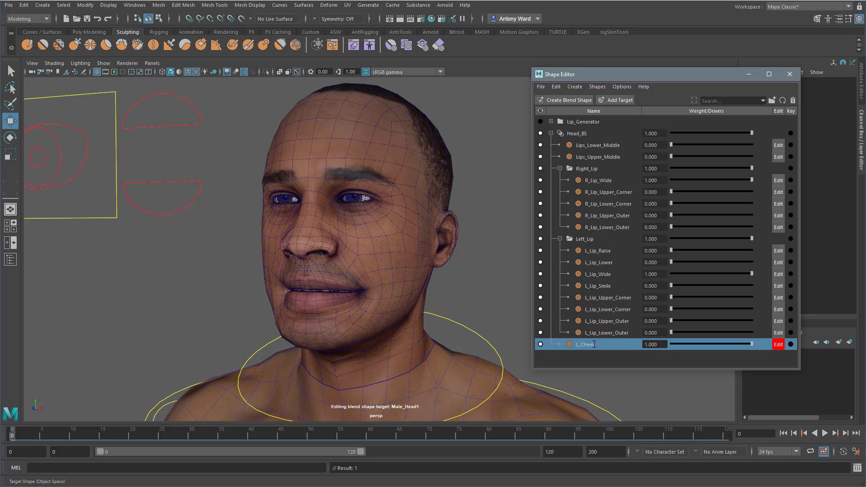
pyautogui.moveTo(588, 347); pyautogui.dragTo(595, 242)
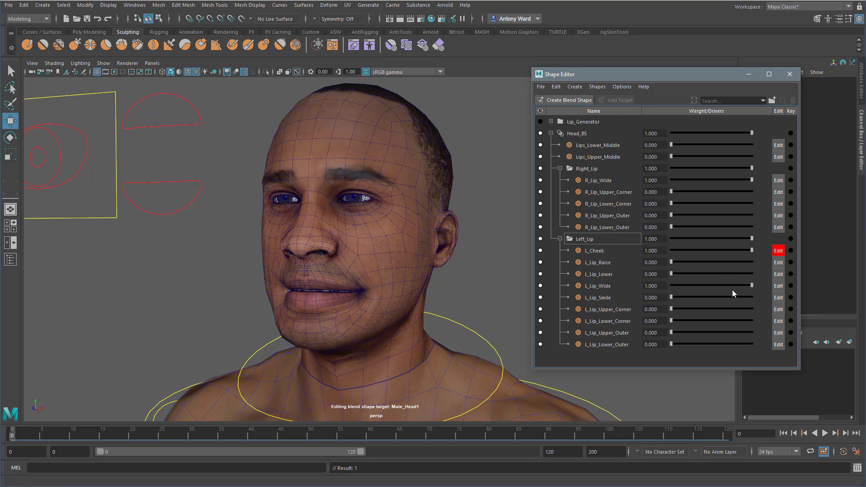
# - Set the L_Lip_Wide and R_Lip_Wide weights to 0 and select L_Cheek with the left cheek in view
pyautogui.moveTo(732, 289); pyautogui.dragTo(669, 286)
pyautogui.moveTo(701, 182); pyautogui.dragTo(678, 180)
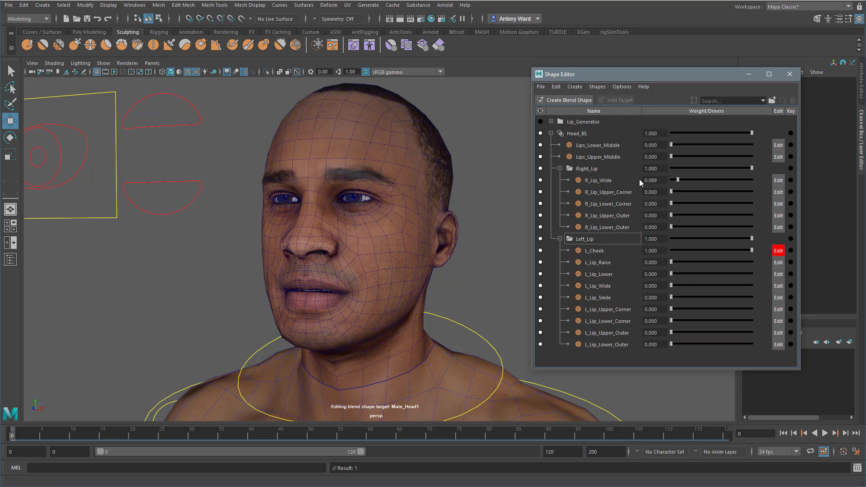
pyautogui.click(597, 250)
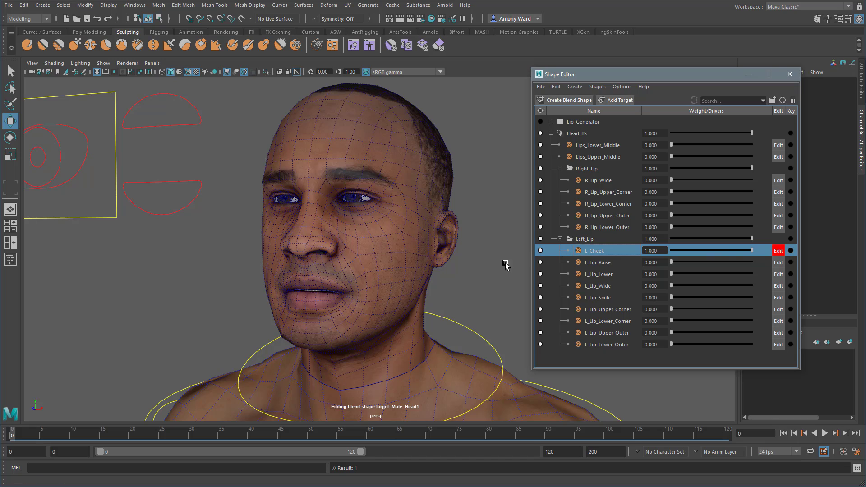
pyautogui.keyDown('alt'); pyautogui.moveTo(379, 309); pyautogui.dragTo(406, 270); pyautogui.keyUp('alt')
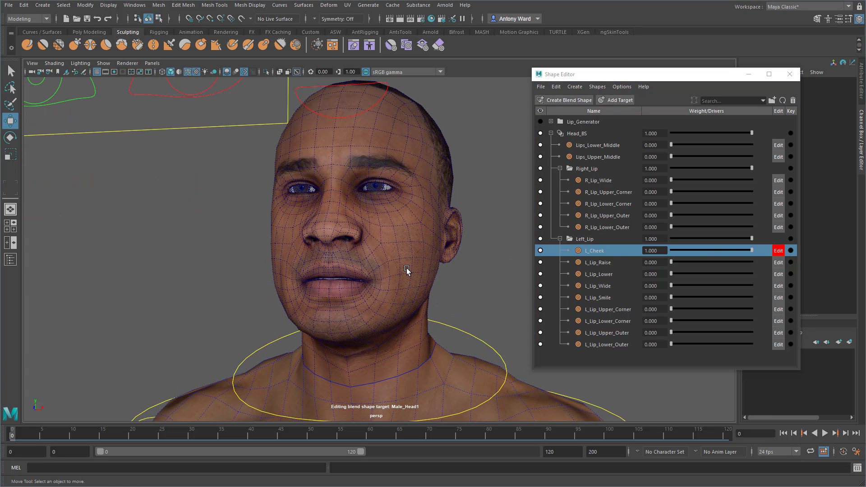
# - Select the head mesh for sculpting the L_Cheek target and choose the Bulge Tool with a brush that covers the left cheek
pyautogui.keyDown('alt'); pyautogui.moveTo(365, 296); pyautogui.dragTo(332, 295); pyautogui.keyUp('alt')
pyautogui.click(368, 281)
pyautogui.keyDown('alt'); pyautogui.moveTo(371, 201); pyautogui.dragTo(381, 195); pyautogui.keyUp('alt')
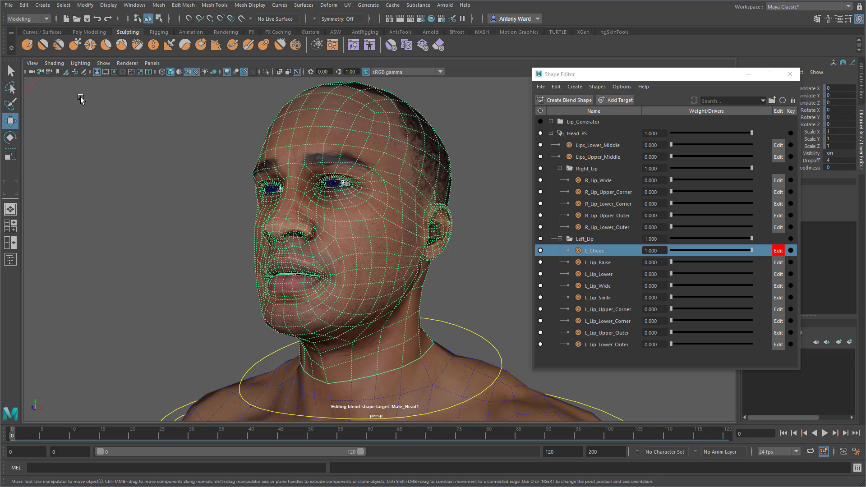
pyautogui.click(74, 44)
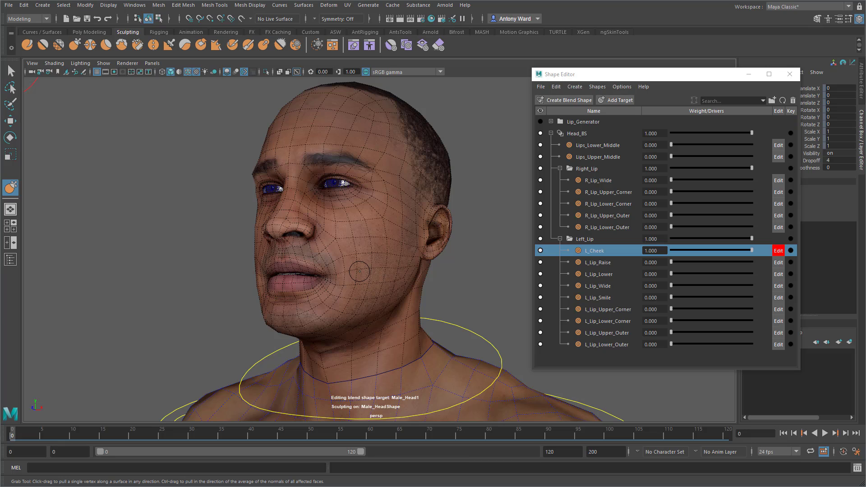
pyautogui.moveTo(359, 271)
pyautogui.keyDown('alt'); pyautogui.mouseDown()
pyautogui.moveTo(352, 271)
pyautogui.moveTo(394, 271)
pyautogui.mouseUp(); pyautogui.keyUp('alt')
pyautogui.press('b')
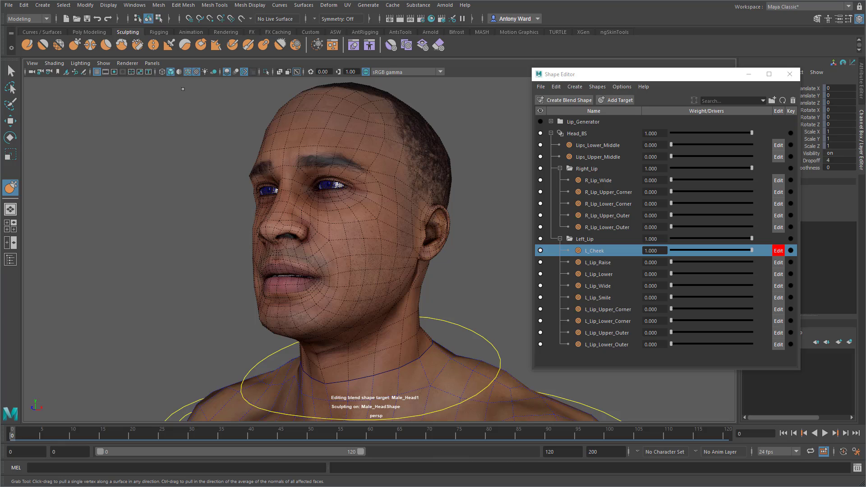
pyautogui.click(263, 45)
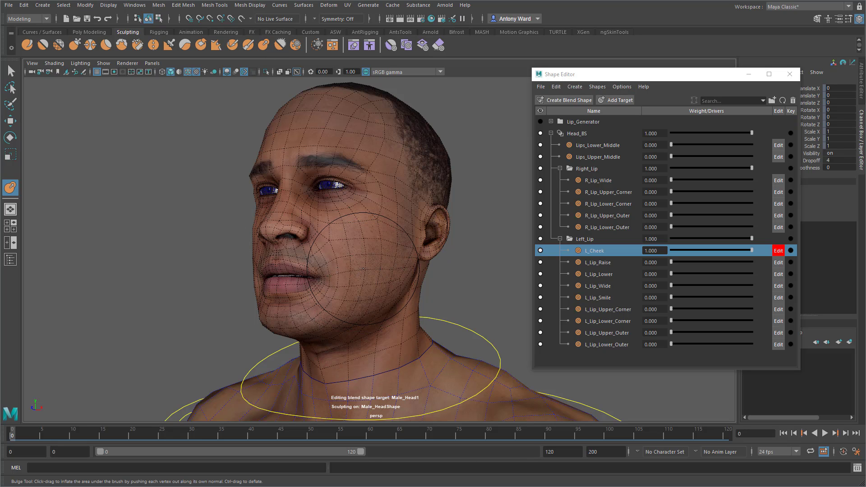
# - Try bulging the left cheek outwards with a few strokes of the Bulge Tool
pyautogui.moveTo(367, 266)
pyautogui.mouseDown()
pyautogui.moveTo(373, 257)
pyautogui.moveTo(381, 268)
pyautogui.mouseUp()
pyautogui.moveTo(357, 305); pyautogui.dragTo(353, 305)
pyautogui.keyDown('alt'); pyautogui.moveTo(403, 297); pyautogui.dragTo(350, 290); pyautogui.keyUp('alt')
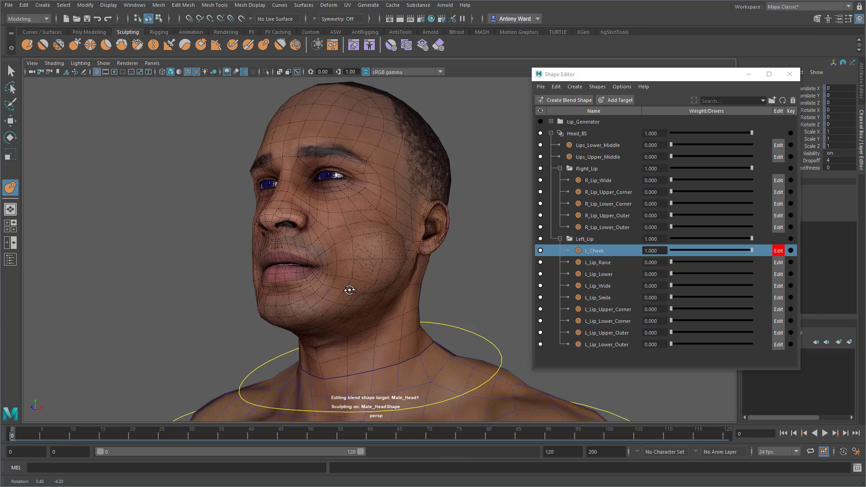
# - Lower the Bulge Tool's strength in its tool settings and close the settings
pyautogui.doubleClick(9, 187)
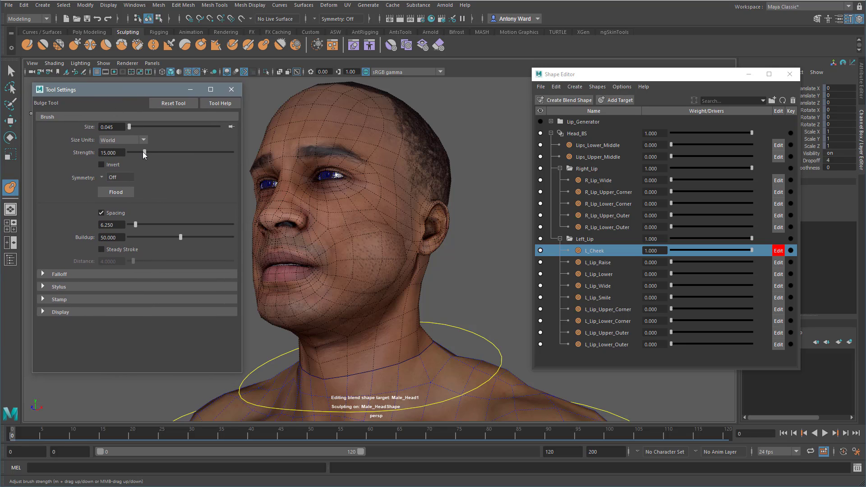
pyautogui.moveTo(143, 152); pyautogui.dragTo(134, 152)
pyautogui.click(232, 90)
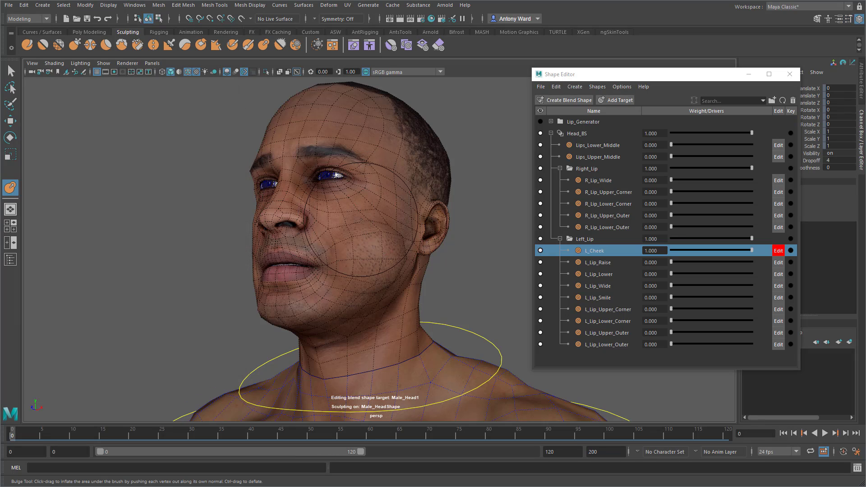
# - Undo the bulge strokes on the left cheek
pyautogui.moveTo(371, 238)
pyautogui.keyDown('alt'); pyautogui.mouseDown()
pyautogui.moveTo(360, 240)
pyautogui.moveTo(371, 255)
pyautogui.mouseUp(); pyautogui.keyUp('alt')
pyautogui.hotkey('ctrl', 'z')
pyautogui.hotkey('ctrl', 'z')
pyautogui.hotkey('ctrl', 'z')
pyautogui.hotkey('ctrl', 'z')
pyautogui.keyDown('alt'); pyautogui.moveTo(370, 255); pyautogui.dragTo(383, 256, button='right'); pyautogui.keyUp('alt')
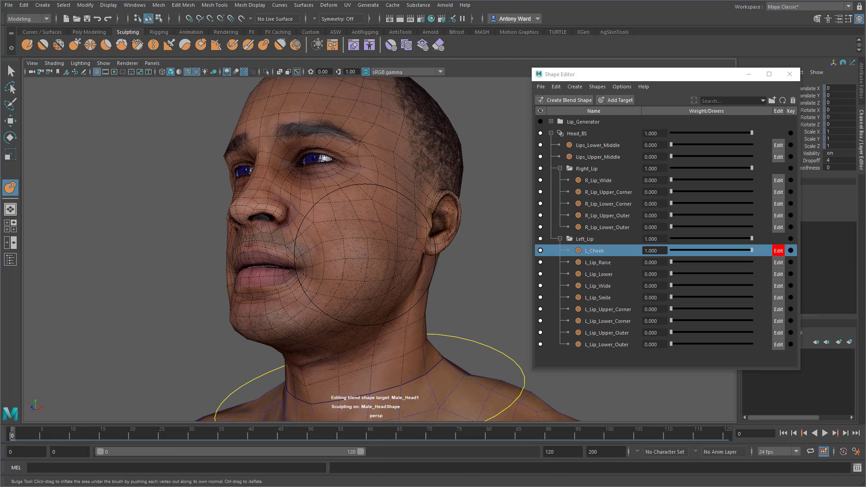
# - Adjust the Bulge brush's size and strength interactively over the left cheek
pyautogui.press('b')
pyautogui.moveTo(364, 254)
pyautogui.mouseDown()
pyautogui.moveTo(298, 254)
pyautogui.moveTo(350, 254)
pyautogui.moveTo(365, 226)
pyautogui.moveTo(364, 191)
pyautogui.mouseUp()
pyautogui.press('b')
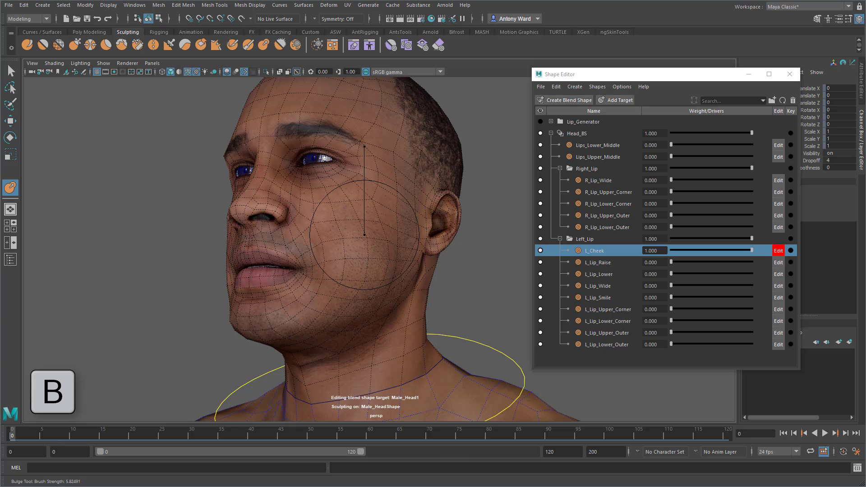
pyautogui.moveTo(364, 146)
pyautogui.mouseDown()
pyautogui.moveTo(364, 219)
pyautogui.moveTo(364, 195)
pyautogui.mouseUp()
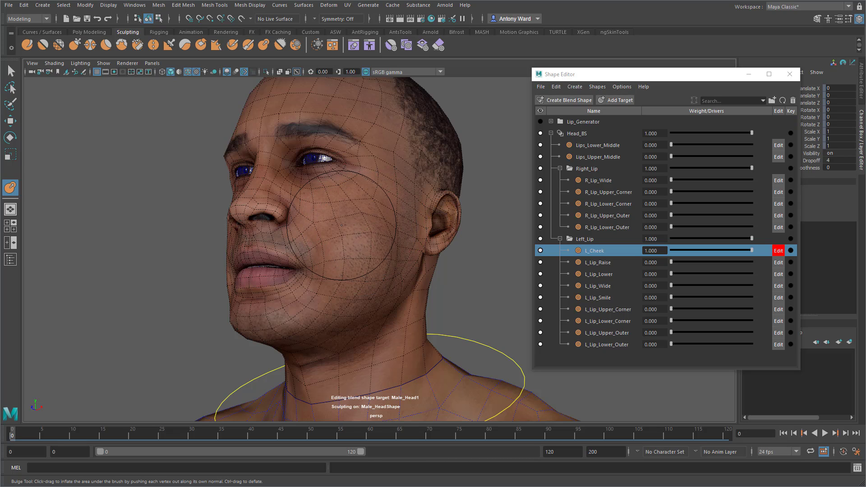
# - Puff out the left cheek between the mouth and ear with Bulge strokes, then reduce the brush size
pyautogui.moveTo(344, 223)
pyautogui.keyDown('alt'); pyautogui.mouseDown()
pyautogui.moveTo(344, 245)
pyautogui.moveTo(280, 232)
pyautogui.moveTo(288, 236)
pyautogui.moveTo(286, 219)
pyautogui.mouseUp(); pyautogui.keyUp('alt')
pyautogui.moveTo(281, 258)
pyautogui.mouseDown()
pyautogui.moveTo(380, 258)
pyautogui.moveTo(376, 264)
pyautogui.moveTo(408, 248)
pyautogui.moveTo(313, 292)
pyautogui.moveTo(318, 174)
pyautogui.mouseUp()
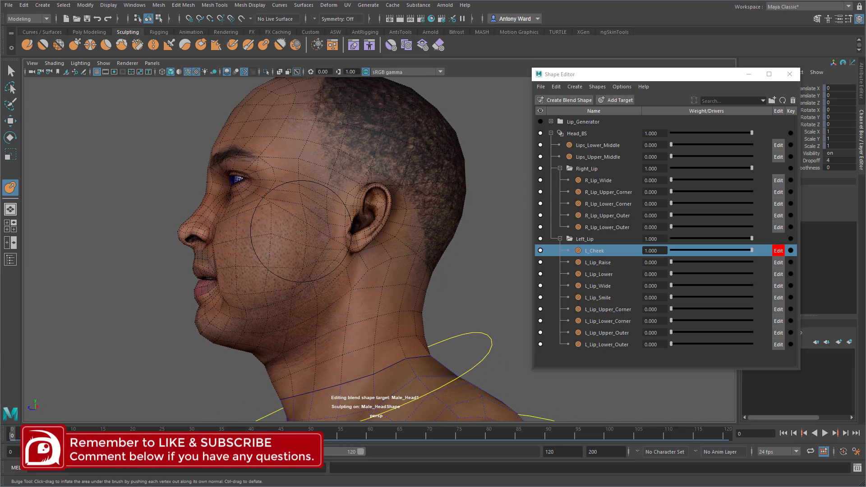
pyautogui.keyDown('alt'); pyautogui.moveTo(288, 274); pyautogui.dragTo(454, 213); pyautogui.keyUp('alt')
pyautogui.keyDown('alt'); pyautogui.moveTo(371, 222); pyautogui.dragTo(290, 236); pyautogui.keyUp('alt')
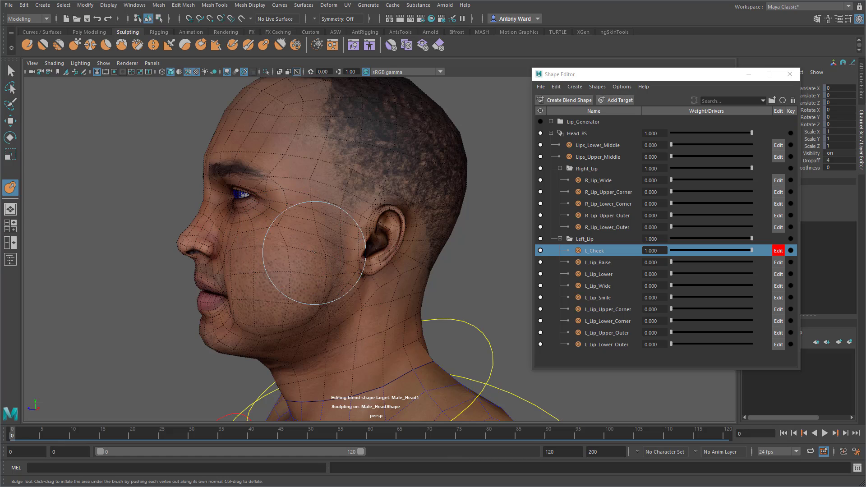
pyautogui.keyDown('alt'); pyautogui.moveTo(316, 279); pyautogui.dragTo(284, 225); pyautogui.keyUp('alt')
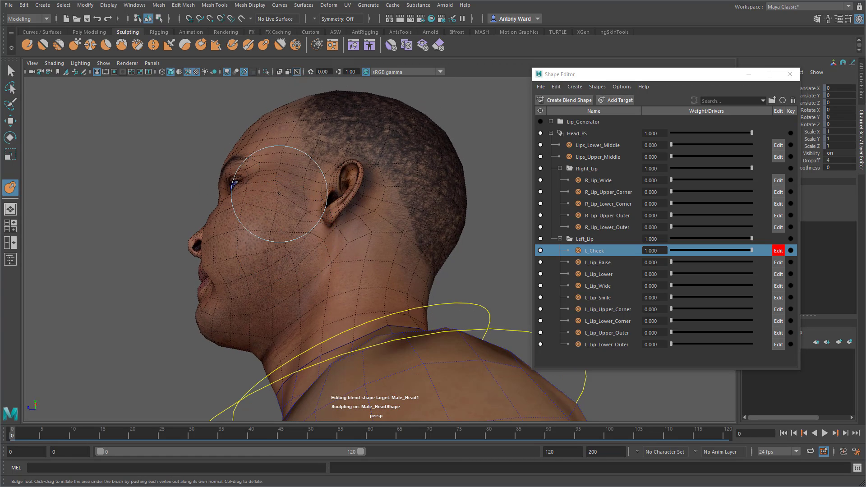
pyautogui.keyDown('alt'); pyautogui.moveTo(256, 251); pyautogui.dragTo(321, 281); pyautogui.keyUp('alt')
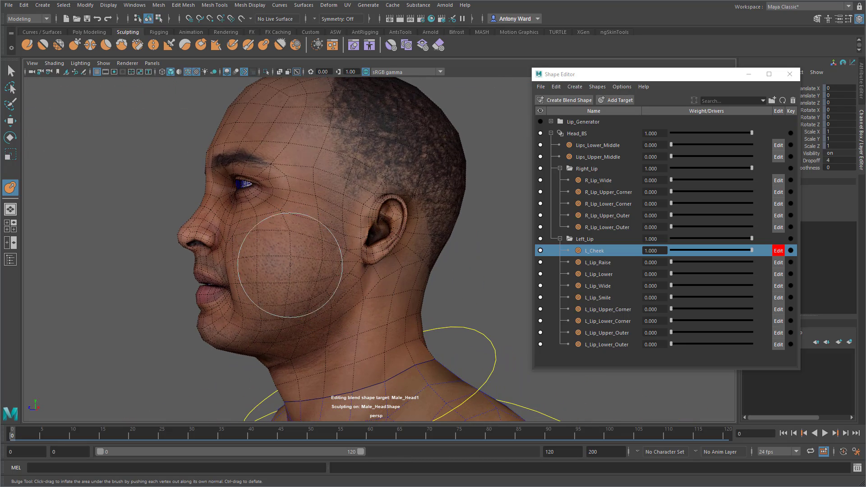
pyautogui.moveTo(366, 298)
pyautogui.keyDown('alt'); pyautogui.mouseDown()
pyautogui.moveTo(373, 302)
pyautogui.moveTo(306, 287)
pyautogui.moveTo(351, 286)
pyautogui.mouseUp(); pyautogui.keyUp('alt')
pyautogui.press('b')
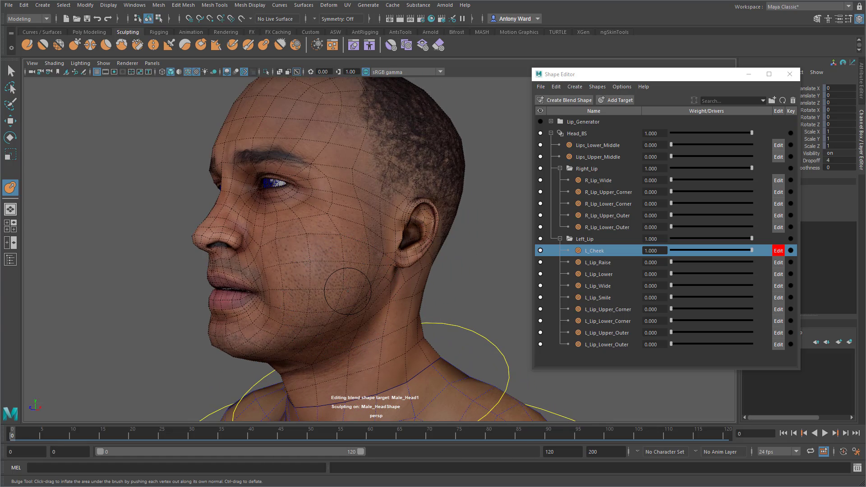
# - Use the Grab Tool to reshape the front edge of the bulge beside the left mouth corner
pyautogui.moveTo(351, 229)
pyautogui.keyDown('alt'); pyautogui.mouseDown()
pyautogui.moveTo(408, 236)
pyautogui.moveTo(396, 248)
pyautogui.moveTo(378, 240)
pyautogui.moveTo(421, 257)
pyautogui.moveTo(388, 261)
pyautogui.moveTo(272, 162)
pyautogui.mouseUp(); pyautogui.keyUp('alt')
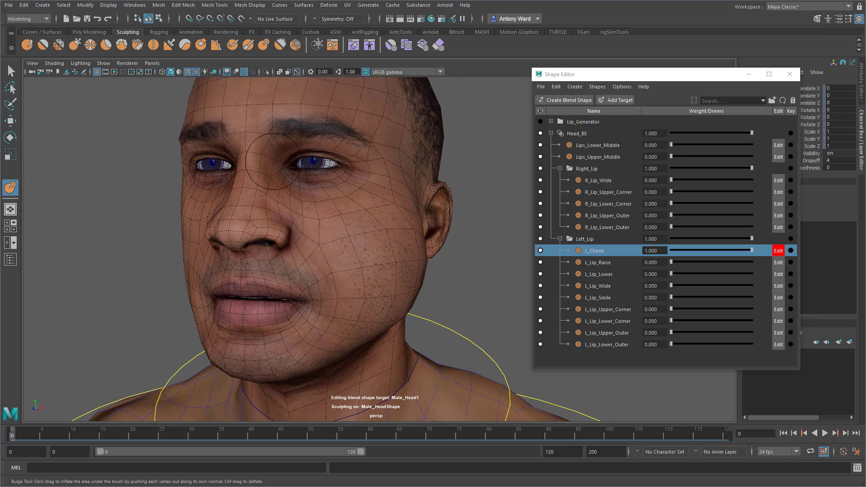
pyautogui.keyDown('alt'); pyautogui.moveTo(367, 202); pyautogui.dragTo(369, 205); pyautogui.keyUp('alt')
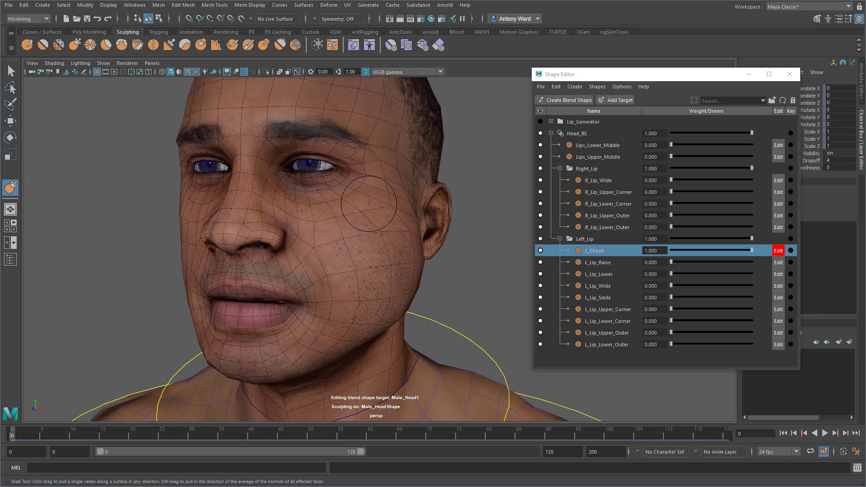
pyautogui.moveTo(374, 205)
pyautogui.keyDown('alt'); pyautogui.mouseDown(button='right')
pyautogui.moveTo(389, 201)
pyautogui.moveTo(354, 274)
pyautogui.mouseUp(button='right'); pyautogui.keyUp('alt')
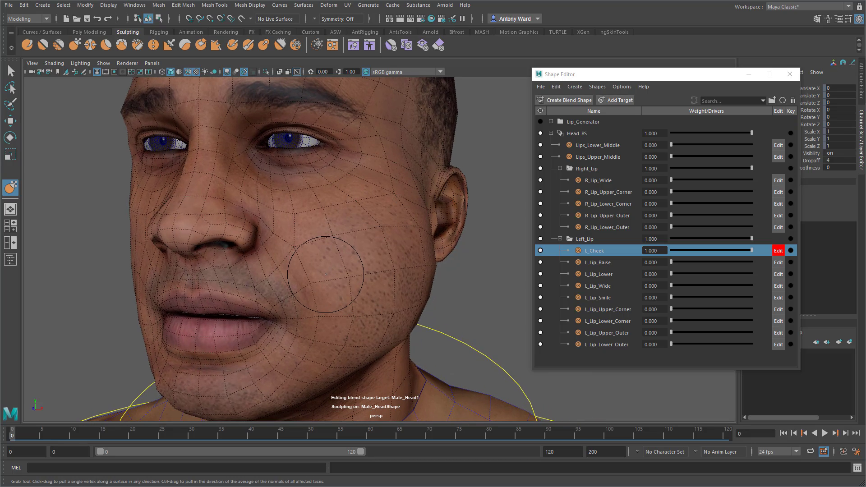
pyautogui.moveTo(323, 280)
pyautogui.keyDown('alt'); pyautogui.mouseDown(button='middle')
pyautogui.moveTo(307, 267)
pyautogui.moveTo(376, 191)
pyautogui.mouseUp(button='middle'); pyautogui.keyUp('alt')
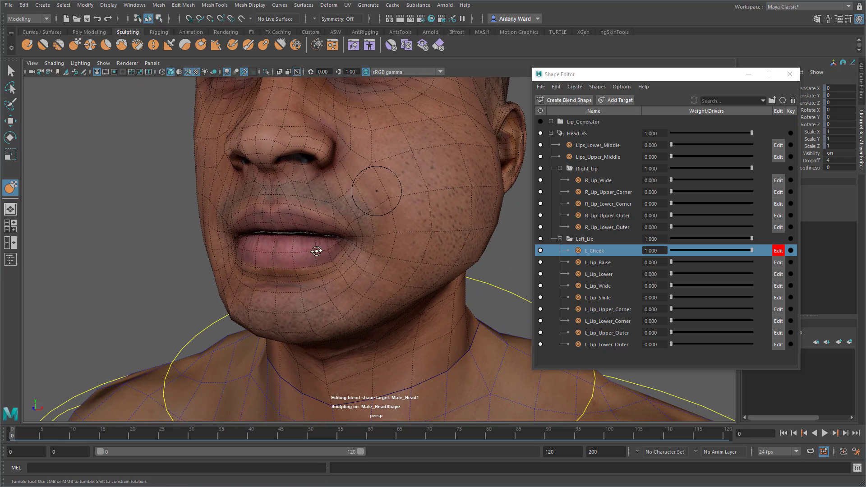
pyautogui.keyDown('alt'); pyautogui.moveTo(315, 249); pyautogui.dragTo(276, 251); pyautogui.keyUp('alt')
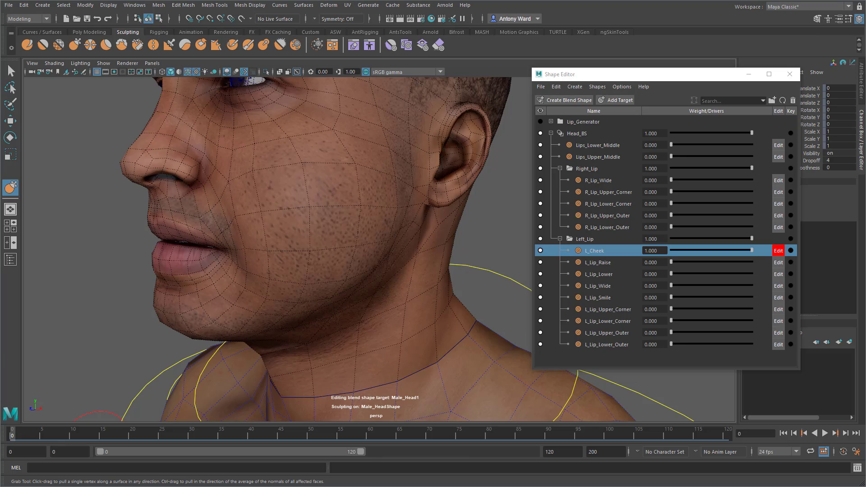
pyautogui.moveTo(238, 250); pyautogui.dragTo(235, 264)
pyautogui.moveTo(238, 218); pyautogui.dragTo(236, 220)
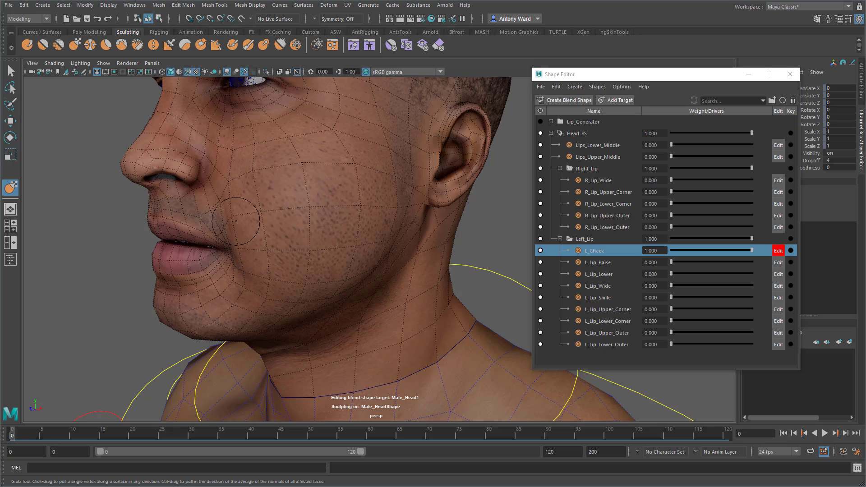
pyautogui.moveTo(242, 251); pyautogui.dragTo(224, 245)
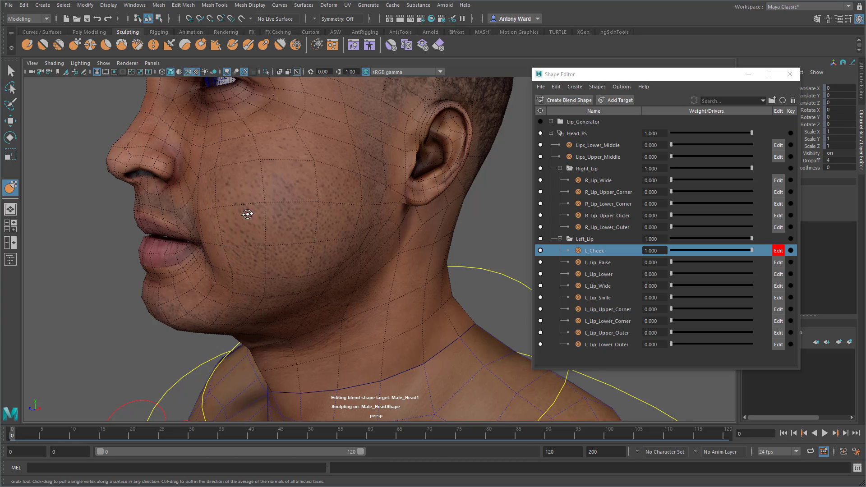
pyautogui.moveTo(217, 207)
pyautogui.keyDown('alt'); pyautogui.mouseDown()
pyautogui.moveTo(361, 228)
pyautogui.moveTo(333, 193)
pyautogui.mouseUp(); pyautogui.keyUp('alt')
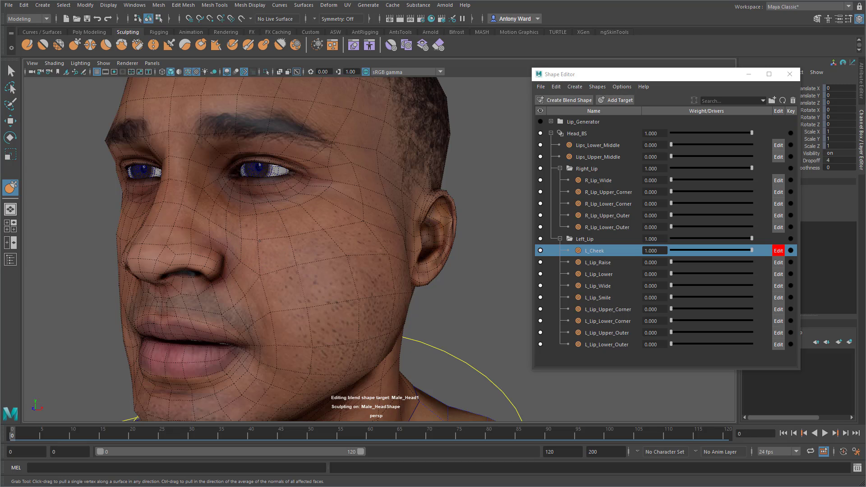
# - Examine the puffed left cheek from the side, front and three-quarter views
pyautogui.keyDown('alt'); pyautogui.moveTo(259, 241); pyautogui.dragTo(153, 213); pyautogui.keyUp('alt')
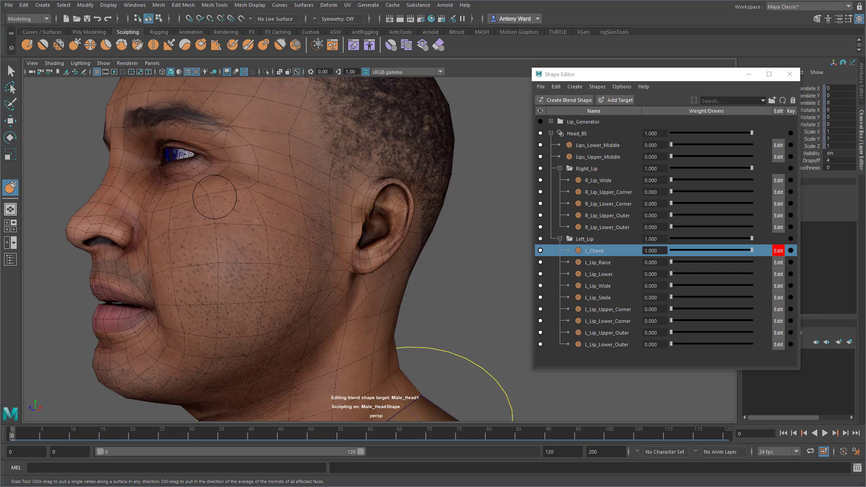
pyautogui.moveTo(216, 193)
pyautogui.keyDown('alt'); pyautogui.mouseDown()
pyautogui.moveTo(180, 220)
pyautogui.moveTo(159, 224)
pyautogui.moveTo(185, 219)
pyautogui.moveTo(328, 265)
pyautogui.moveTo(463, 273)
pyautogui.mouseUp(); pyautogui.keyUp('alt')
pyautogui.keyDown('alt'); pyautogui.moveTo(413, 297); pyautogui.dragTo(381, 285, button='right'); pyautogui.keyUp('alt')
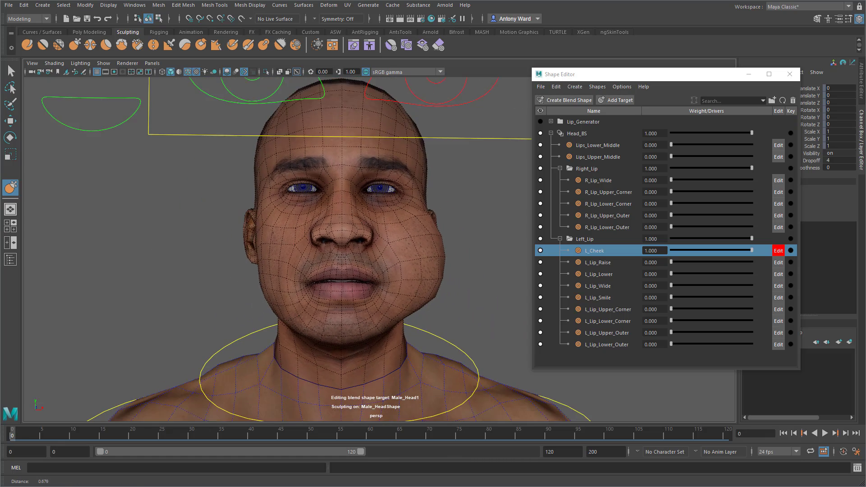
pyautogui.keyDown('alt'); pyautogui.moveTo(381, 285); pyautogui.dragTo(332, 282); pyautogui.keyUp('alt')
pyautogui.keyDown('alt'); pyautogui.moveTo(331, 284); pyautogui.dragTo(373, 273, button='right'); pyautogui.keyUp('alt')
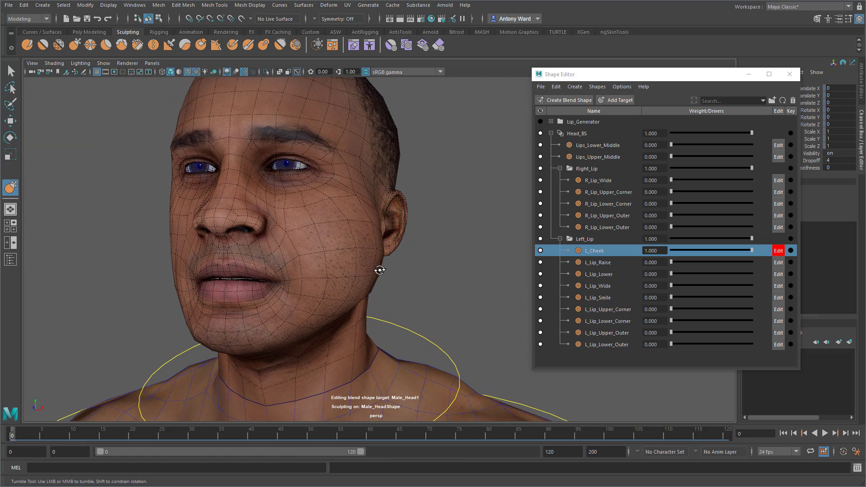
pyautogui.keyDown('alt'); pyautogui.moveTo(379, 269); pyautogui.dragTo(378, 271); pyautogui.keyUp('alt')
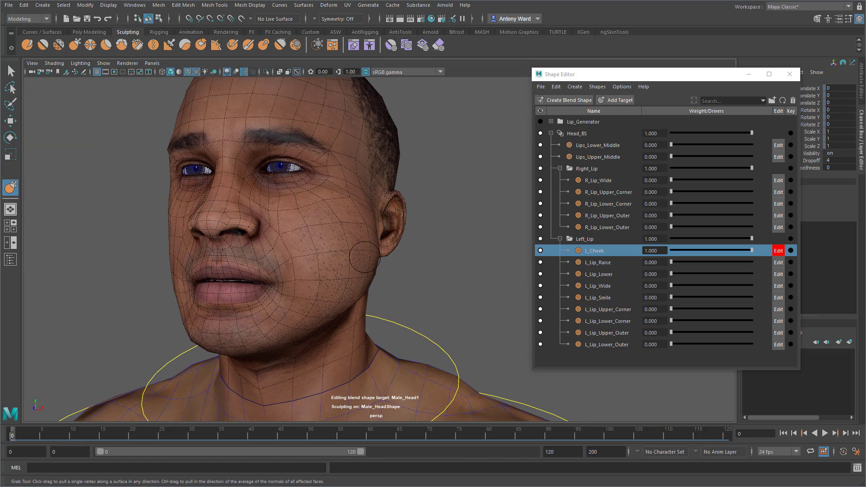
pyautogui.keyDown('alt'); pyautogui.moveTo(302, 200); pyautogui.dragTo(296, 209); pyautogui.keyUp('alt')
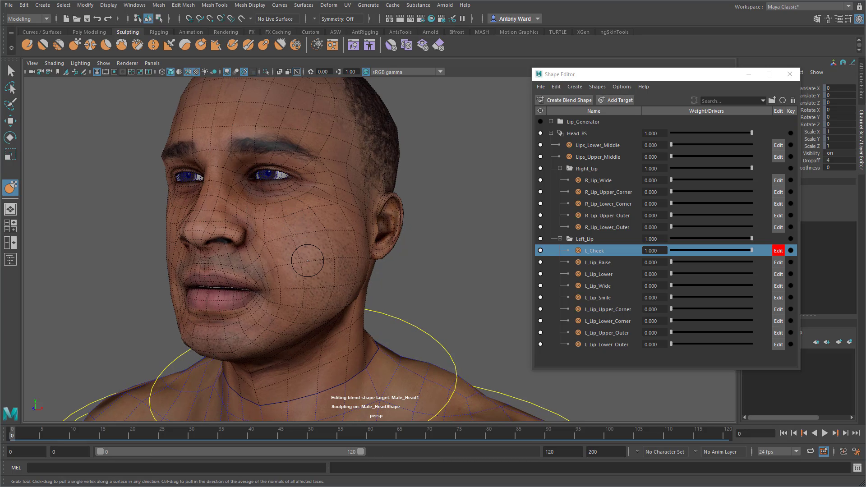
# - Enlarge the Grab brush and refine the overall silhouette of the puffed left cheek from several angles
pyautogui.press('b')
pyautogui.moveTo(308, 260); pyautogui.dragTo(361, 251)
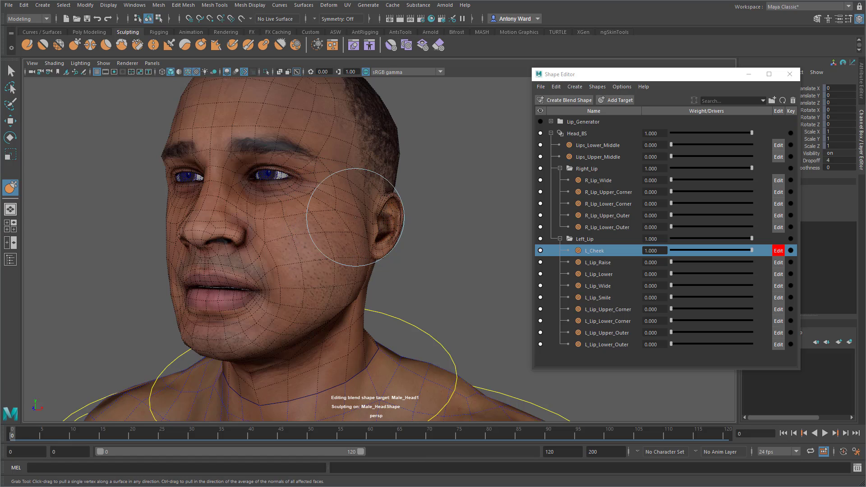
pyautogui.moveTo(345, 226)
pyautogui.keyDown('alt'); pyautogui.mouseDown()
pyautogui.moveTo(268, 220)
pyautogui.moveTo(339, 222)
pyautogui.moveTo(350, 214)
pyautogui.mouseUp(); pyautogui.keyUp('alt')
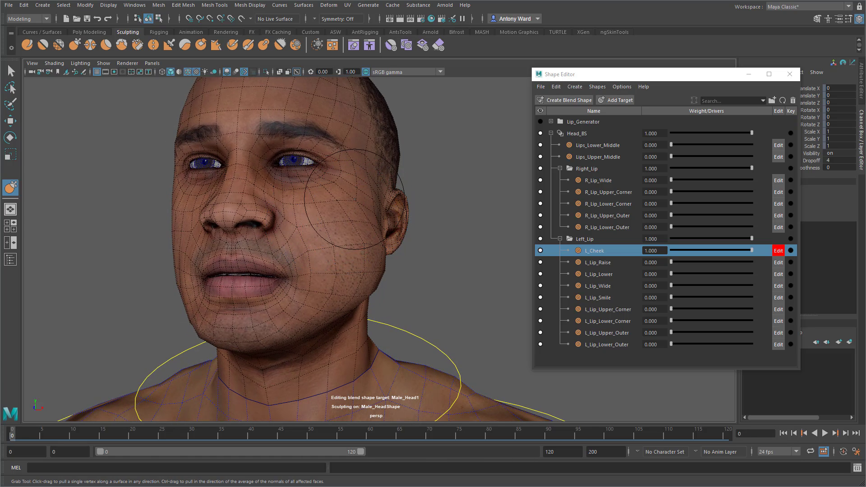
pyautogui.moveTo(355, 199)
pyautogui.keyDown('alt'); pyautogui.mouseDown()
pyautogui.moveTo(299, 226)
pyautogui.moveTo(234, 232)
pyautogui.mouseUp(); pyautogui.keyUp('alt')
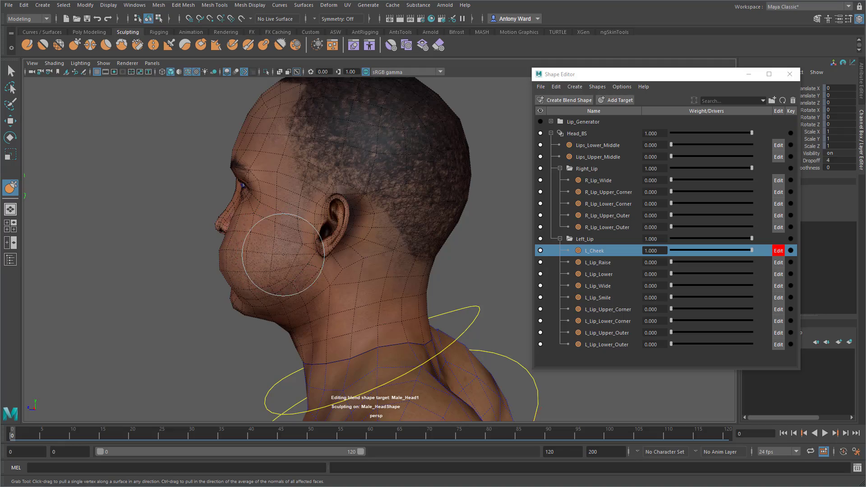
pyautogui.moveTo(284, 254)
pyautogui.keyDown('alt'); pyautogui.mouseDown()
pyautogui.moveTo(414, 278)
pyautogui.moveTo(342, 293)
pyautogui.moveTo(319, 290)
pyautogui.moveTo(282, 251)
pyautogui.moveTo(369, 273)
pyautogui.moveTo(283, 259)
pyautogui.mouseUp(); pyautogui.keyUp('alt')
pyautogui.moveTo(345, 288)
pyautogui.keyDown('alt'); pyautogui.mouseDown()
pyautogui.moveTo(449, 289)
pyautogui.moveTo(295, 290)
pyautogui.moveTo(421, 296)
pyautogui.moveTo(408, 296)
pyautogui.moveTo(435, 284)
pyautogui.mouseUp(); pyautogui.keyUp('alt')
# - Scrub the L_Cheek weight down and back up to 1 to test the cheek shape
pyautogui.scroll(5, 408, 296)
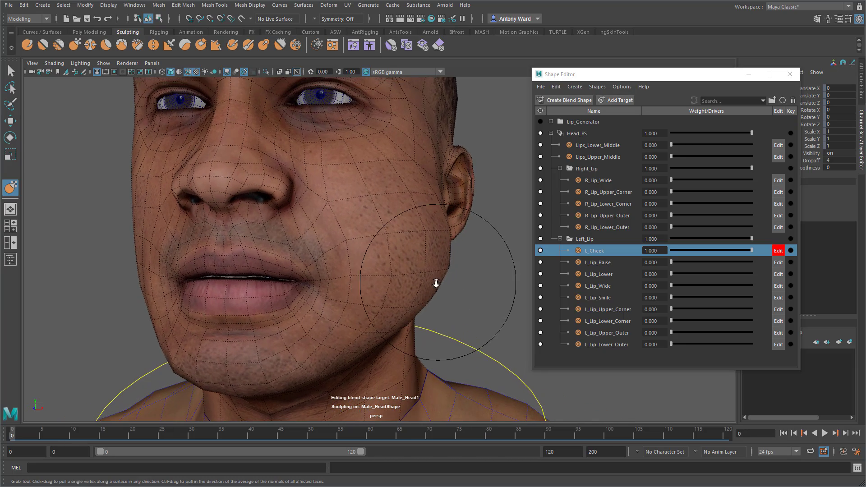
pyautogui.scroll(-5, 435, 284)
pyautogui.moveTo(748, 249); pyautogui.dragTo(658, 249)
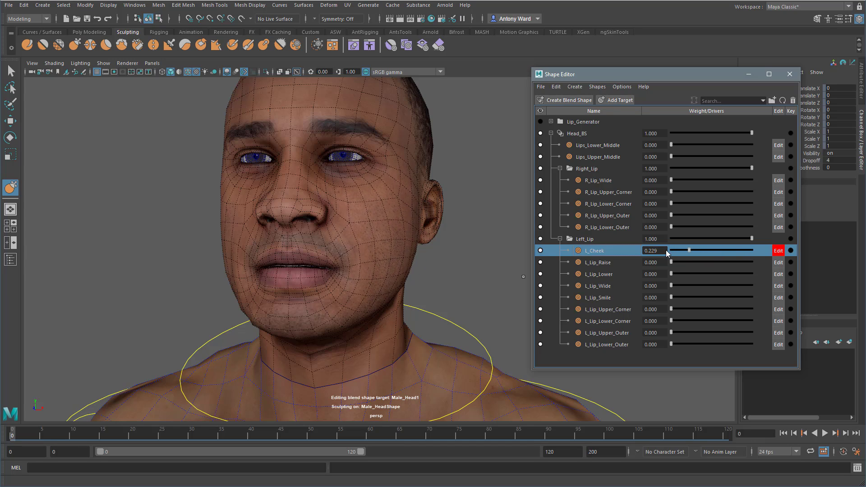
pyautogui.moveTo(751, 249); pyautogui.dragTo(684, 249)
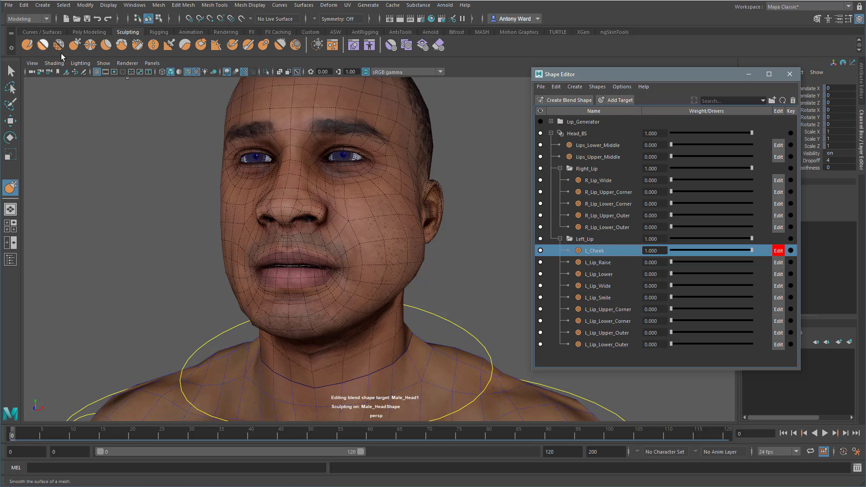
# - Choose the Grab Tool and reduce its brush size for fine adjustments around the left mouth corner and cheek
pyautogui.click(74, 45)
pyautogui.keyDown('alt'); pyautogui.moveTo(384, 252); pyautogui.dragTo(380, 235, button='middle'); pyautogui.keyUp('alt')
pyautogui.keyDown('alt'); pyautogui.moveTo(406, 273); pyautogui.dragTo(467, 293, button='right'); pyautogui.keyUp('alt')
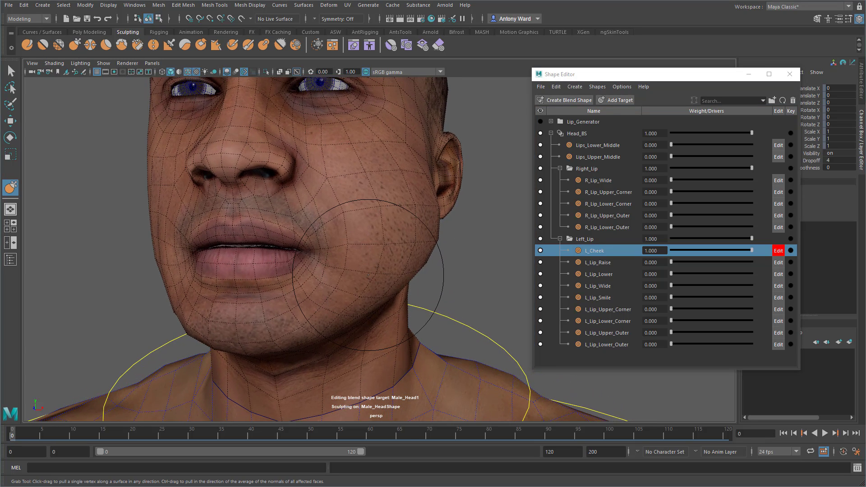
pyautogui.press('b')
pyautogui.moveTo(368, 274); pyautogui.dragTo(320, 275)
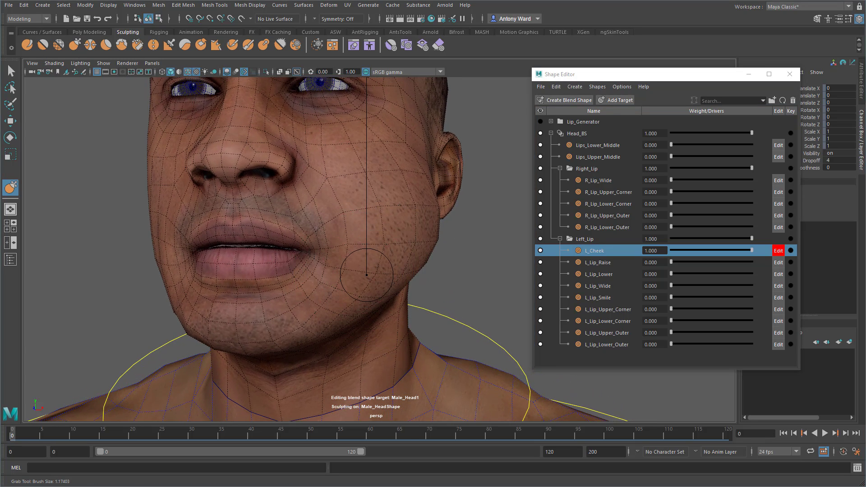
pyautogui.keyDown('alt'); pyautogui.moveTo(270, 238); pyautogui.dragTo(203, 241); pyautogui.keyUp('alt')
pyautogui.moveTo(203, 240)
pyautogui.keyDown('alt'); pyautogui.mouseDown(button='right')
pyautogui.moveTo(259, 239)
pyautogui.moveTo(215, 239)
pyautogui.mouseUp(button='right'); pyautogui.keyUp('alt')
pyautogui.keyDown('alt'); pyautogui.moveTo(214, 239); pyautogui.dragTo(273, 235); pyautogui.keyUp('alt')
pyautogui.keyDown('alt'); pyautogui.moveTo(273, 235); pyautogui.dragTo(272, 235, button='middle'); pyautogui.keyUp('alt')
pyautogui.keyDown('alt'); pyautogui.moveTo(273, 235); pyautogui.dragTo(266, 234); pyautogui.keyUp('alt')
pyautogui.keyDown('alt'); pyautogui.moveTo(266, 234); pyautogui.dragTo(278, 234, button='right'); pyautogui.keyUp('alt')
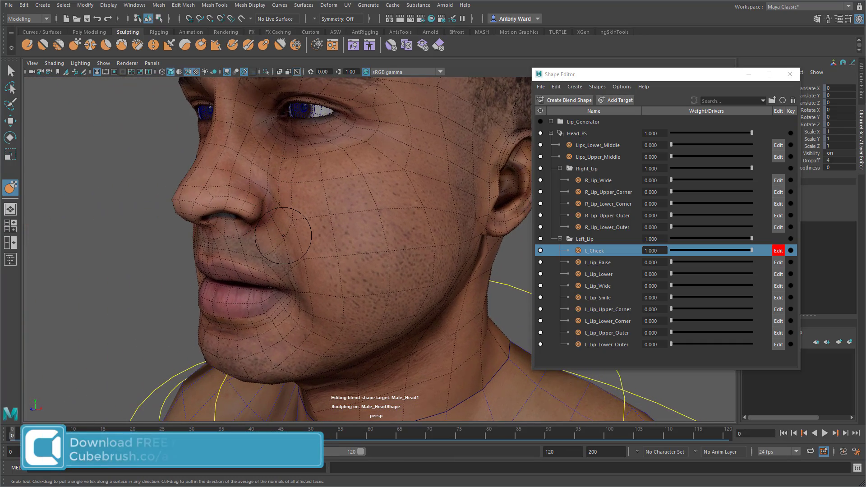
pyautogui.press('b')
pyautogui.moveTo(287, 235); pyautogui.dragTo(276, 235)
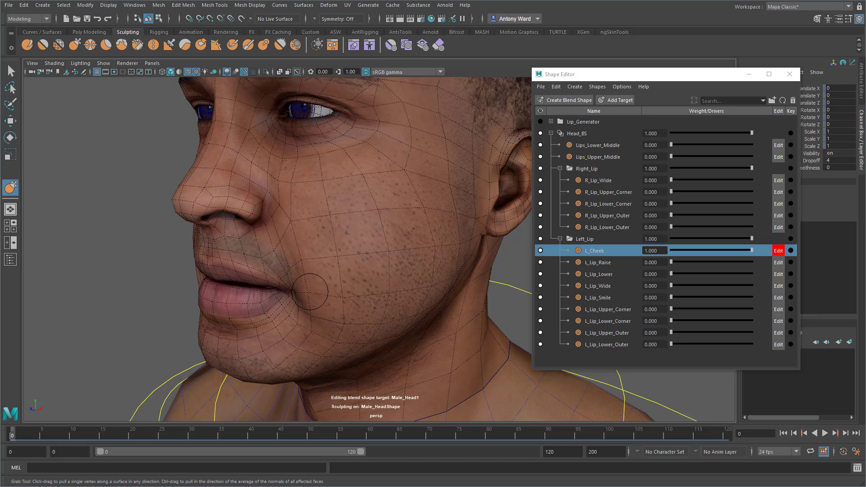
# - Examine the puffed left cheek from the side and front, leave the sculpting tool, deselect the head, and lower the L_Cheek weight to 0
pyautogui.keyDown('alt'); pyautogui.moveTo(309, 292); pyautogui.dragTo(356, 254); pyautogui.keyUp('alt')
pyautogui.keyDown('alt'); pyautogui.moveTo(433, 272); pyautogui.dragTo(388, 271, button='right'); pyautogui.keyUp('alt')
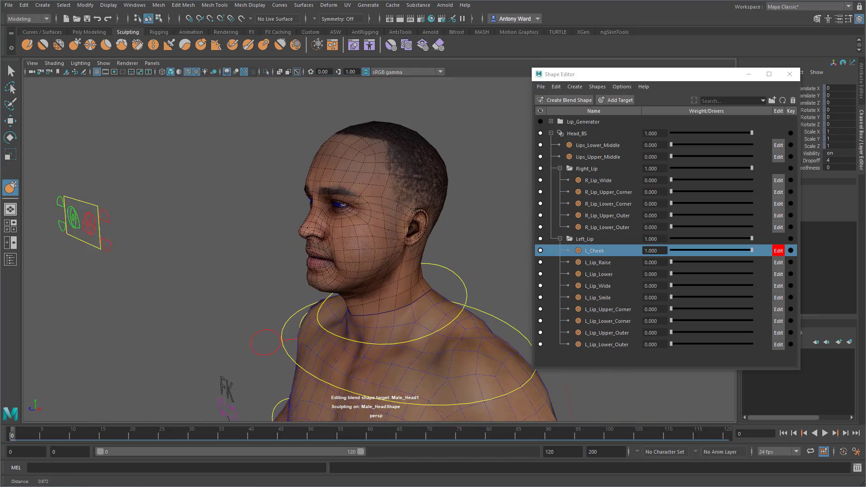
pyautogui.keyDown('alt'); pyautogui.moveTo(388, 270); pyautogui.dragTo(439, 259); pyautogui.keyUp('alt')
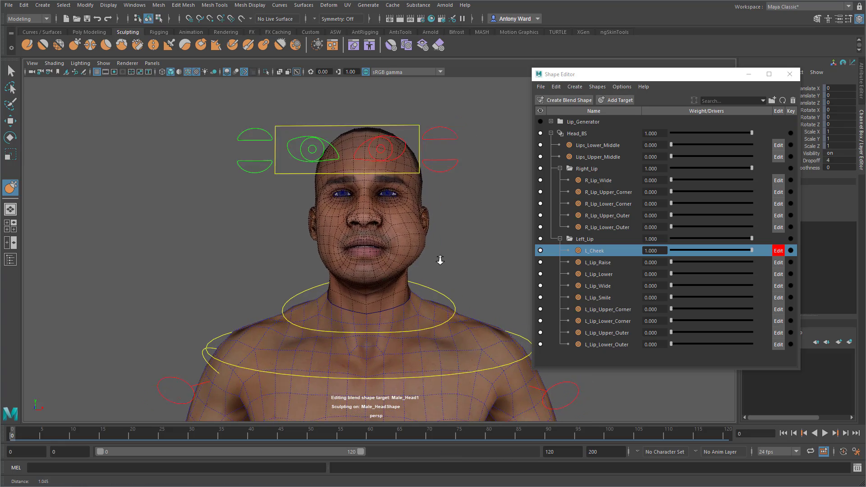
pyautogui.keyDown('alt'); pyautogui.moveTo(439, 259); pyautogui.dragTo(476, 260, button='right'); pyautogui.keyUp('alt')
pyautogui.press('w')
pyautogui.keyDown('alt'); pyautogui.moveTo(450, 268); pyautogui.dragTo(421, 266); pyautogui.keyUp('alt')
pyautogui.keyDown('alt'); pyautogui.moveTo(420, 266); pyautogui.dragTo(452, 271, button='right'); pyautogui.keyUp('alt')
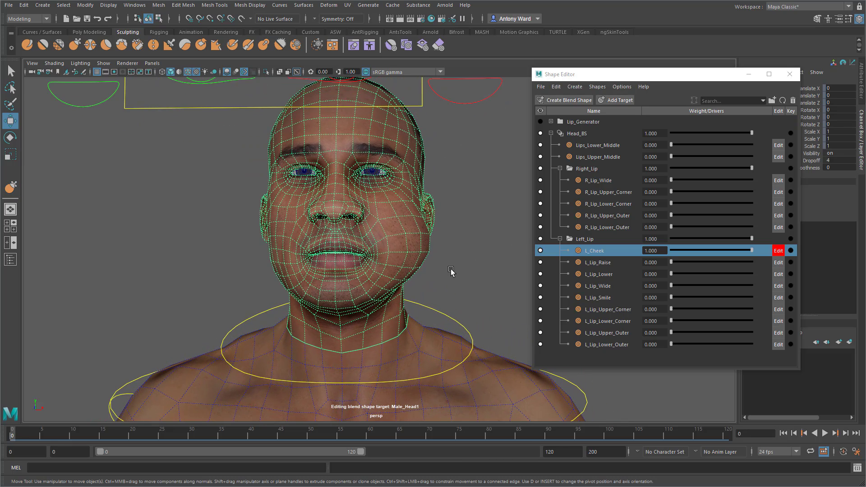
pyautogui.click(452, 270)
pyautogui.keyDown('alt'); pyautogui.moveTo(453, 271); pyautogui.dragTo(432, 273); pyautogui.keyUp('alt')
pyautogui.moveTo(729, 249); pyautogui.dragTo(675, 250)
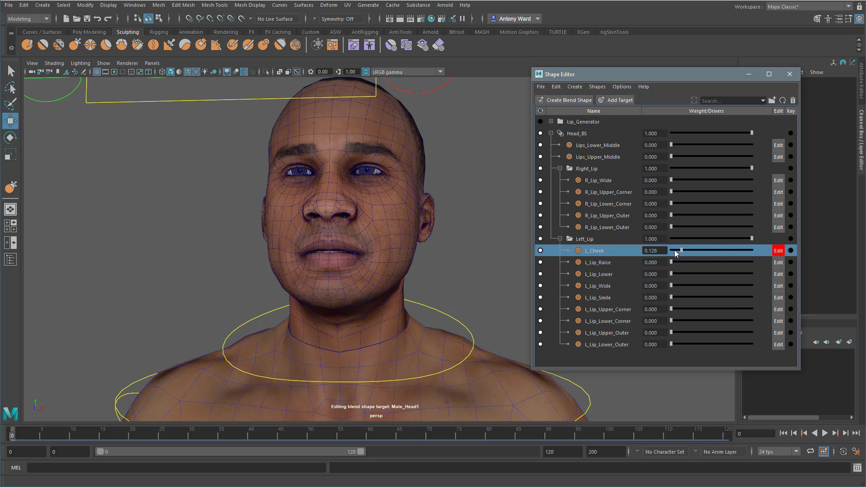
# - Duplicate the L_Cheek target and move the copy into the Right_Lip group
pyautogui.rightClick(599, 249)
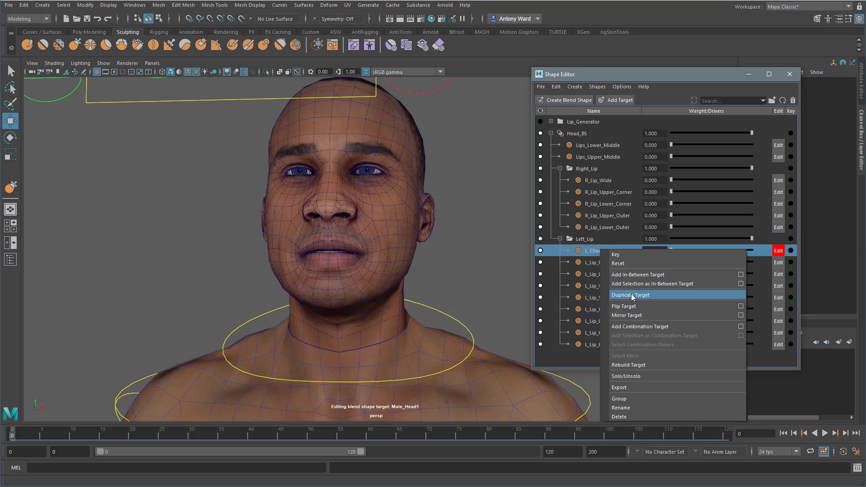
pyautogui.click(631, 294)
pyautogui.click(605, 264)
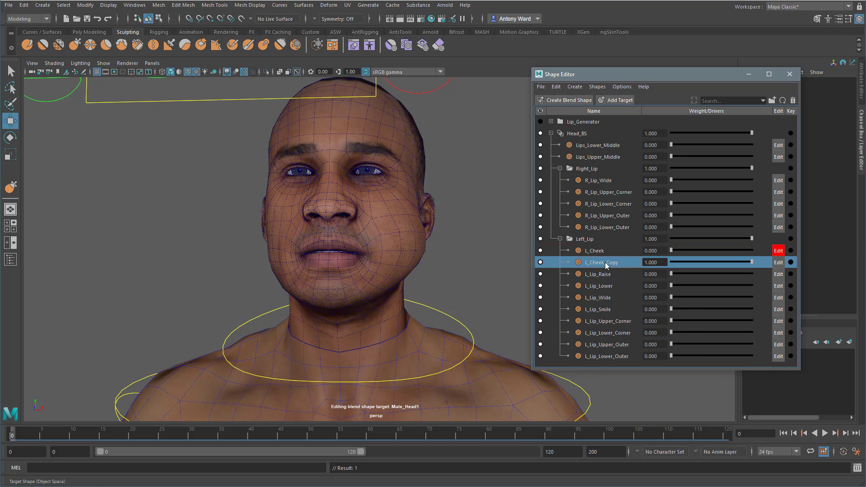
pyautogui.moveTo(606, 265); pyautogui.dragTo(598, 168)
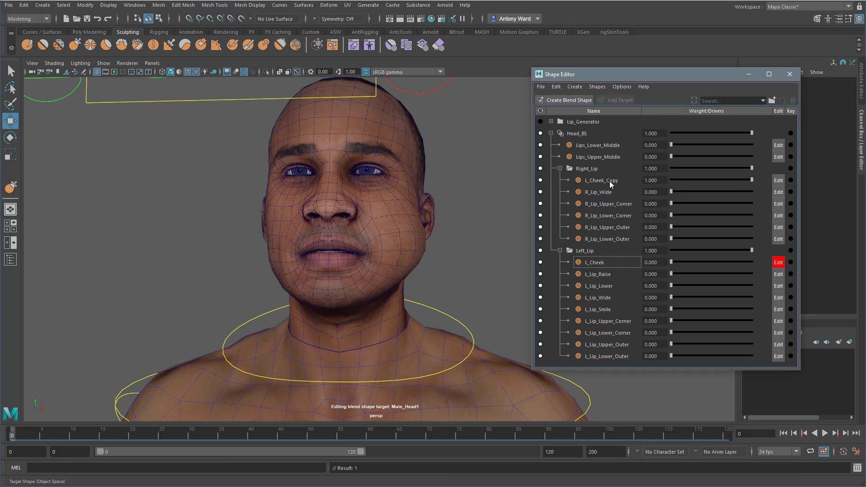
# - Flip the L_Cheek_Copy target so the puffed cheek moves to the right side of the face
pyautogui.click(609, 180)
pyautogui.rightClick(610, 180)
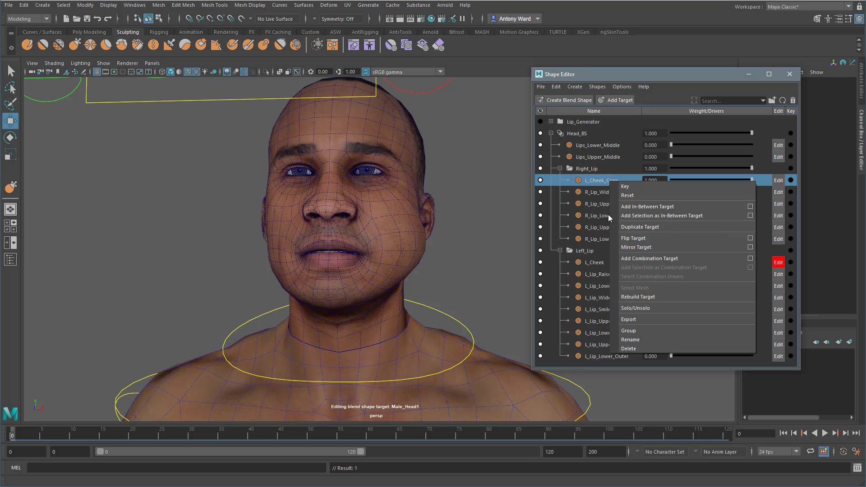
pyautogui.click(634, 238)
pyautogui.keyDown('alt'); pyautogui.moveTo(403, 262); pyautogui.dragTo(404, 258); pyautogui.keyUp('alt')
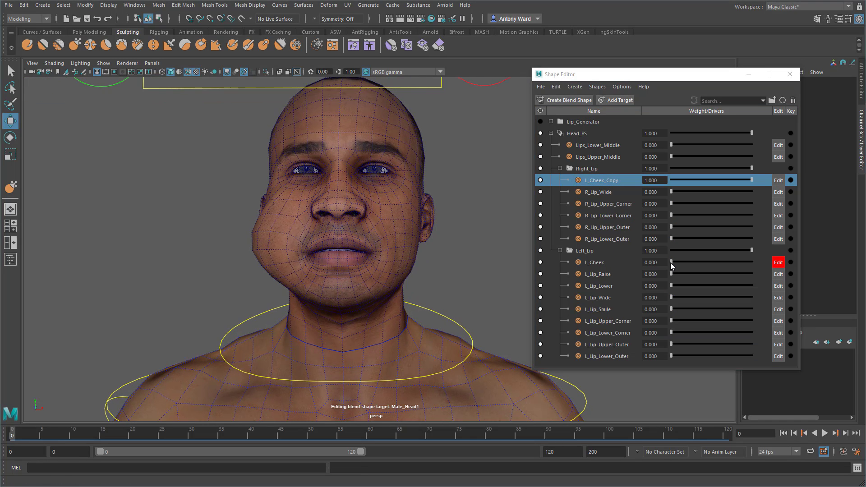
# - Test both puffed cheeks together with the L_Cheek weight at 1, then lower the Left_Lip group weight to 0
pyautogui.moveTo(670, 262); pyautogui.dragTo(782, 266)
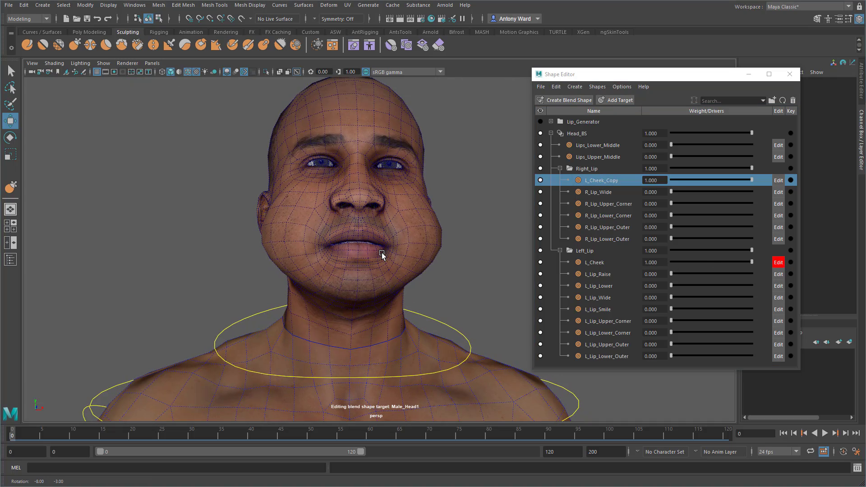
pyautogui.moveTo(380, 245)
pyautogui.keyDown('alt'); pyautogui.mouseDown()
pyautogui.moveTo(289, 251)
pyautogui.moveTo(269, 266)
pyautogui.moveTo(365, 253)
pyautogui.mouseUp(); pyautogui.keyUp('alt')
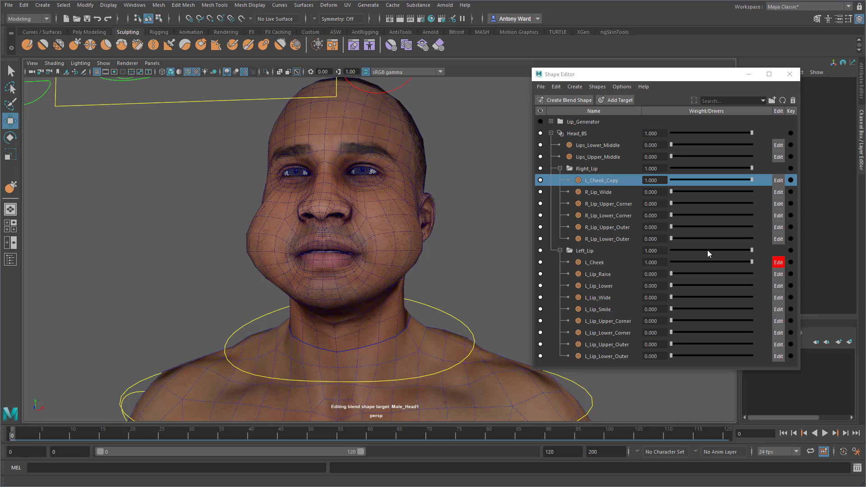
pyautogui.moveTo(716, 251); pyautogui.dragTo(655, 251)
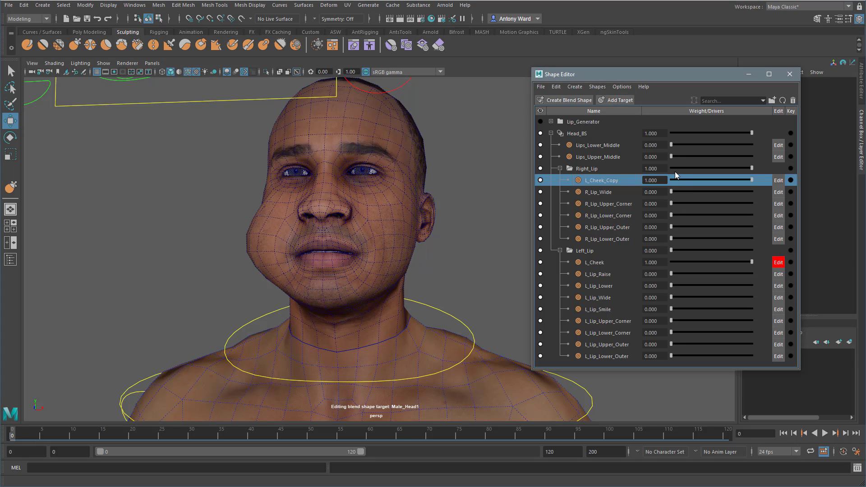
# - Rename the flipped cheek copy as R_Cheek, return both cheek weights to 0, and restore the Left_Lip group weight to 1
pyautogui.doubleClick(605, 180)
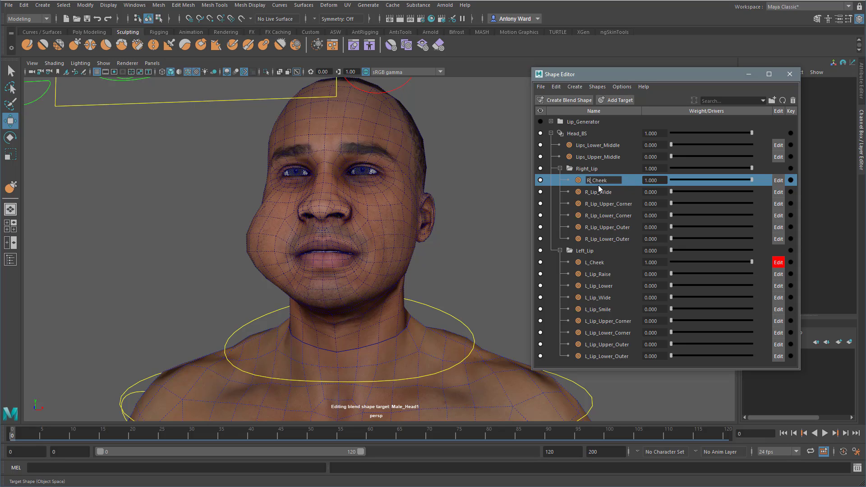
pyautogui.moveTo(752, 179); pyautogui.dragTo(637, 182)
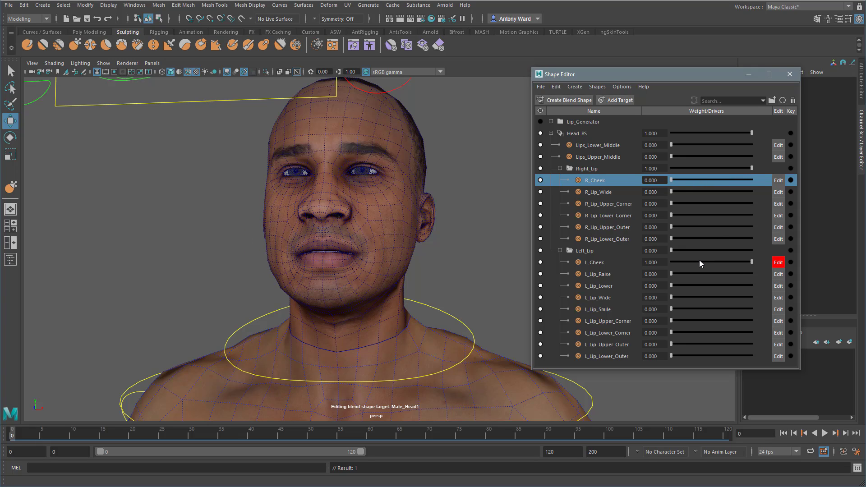
pyautogui.moveTo(699, 260); pyautogui.dragTo(725, 265)
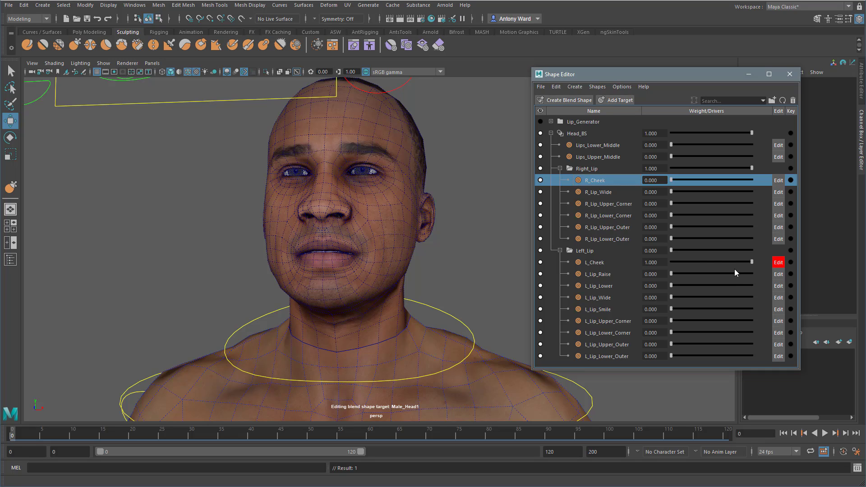
pyautogui.moveTo(735, 250); pyautogui.dragTo(661, 261)
# - Duplicate the L_Lip_Raise, L_Lip_Lower and L_Lip_Smile targets together
pyautogui.click(619, 274)
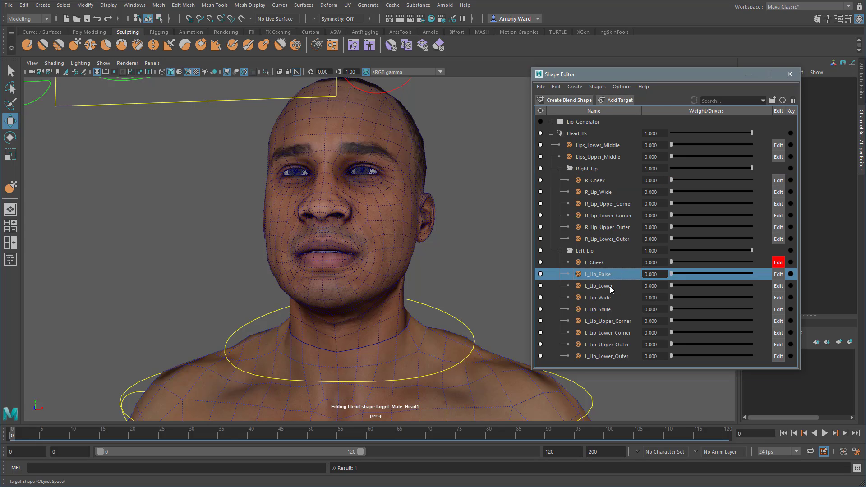
pyautogui.keyDown('ctrl'); pyautogui.click(610, 286); pyautogui.keyUp('ctrl')
pyautogui.keyDown('ctrl'); pyautogui.click(609, 297); pyautogui.keyUp('ctrl')
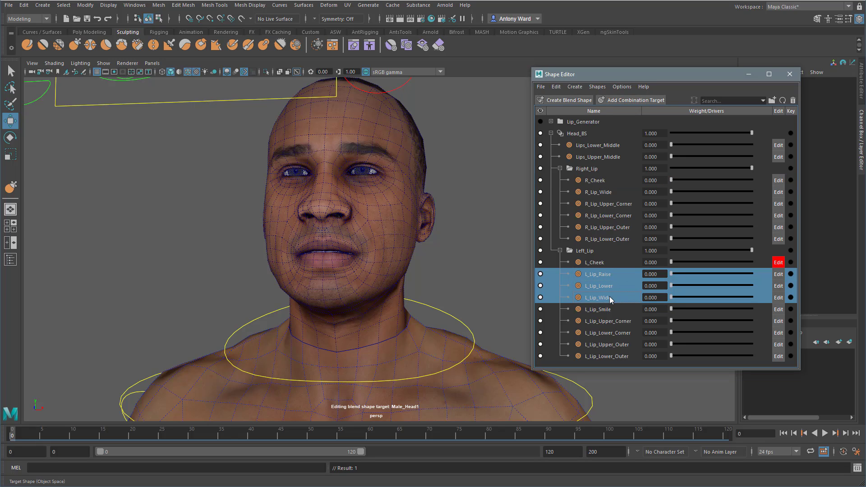
pyautogui.keyDown('ctrl'); pyautogui.click(612, 308); pyautogui.keyUp('ctrl')
pyautogui.keyDown('ctrl'); pyautogui.click(610, 298); pyautogui.keyUp('ctrl')
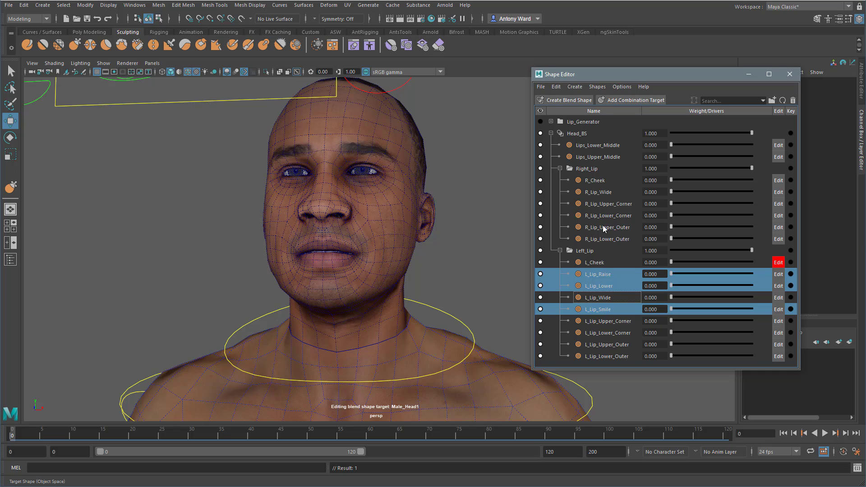
pyautogui.rightClick(610, 275)
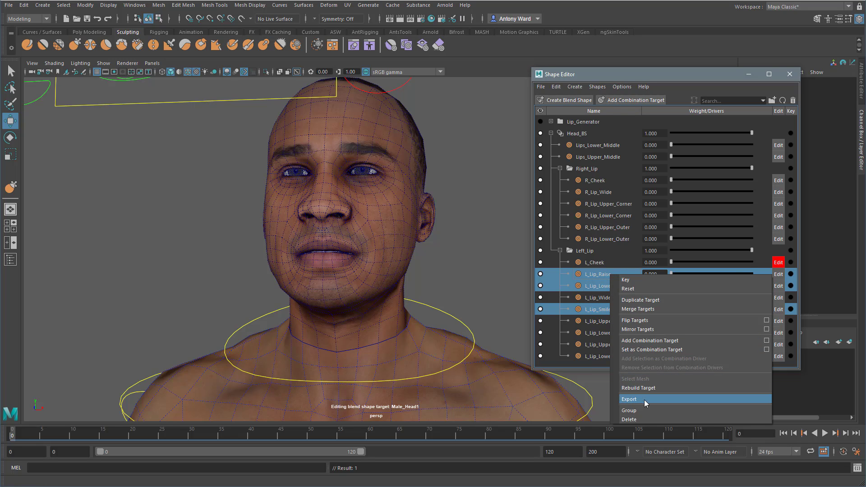
pyautogui.click(641, 300)
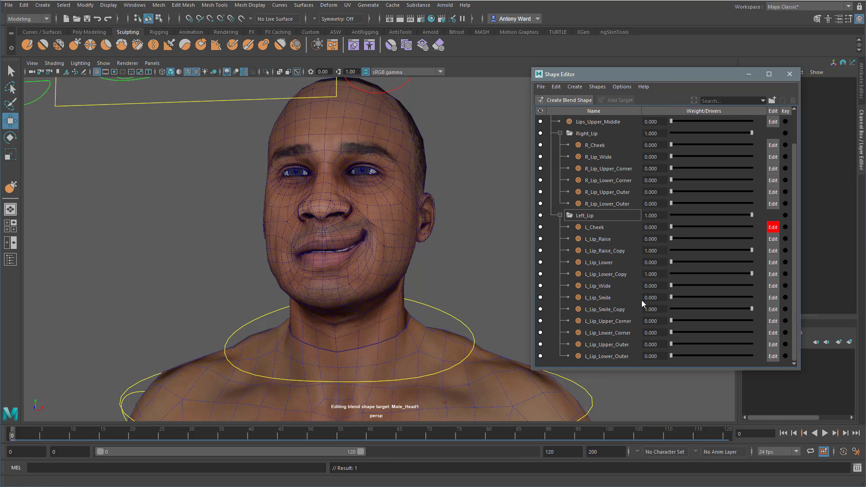
# - Move the Raise, Lower and Smile copies into the Right_Lip group
pyautogui.click(619, 251)
pyautogui.keyDown('ctrl'); pyautogui.click(619, 274); pyautogui.keyUp('ctrl')
pyautogui.keyDown('ctrl'); pyautogui.click(615, 310); pyautogui.keyUp('ctrl')
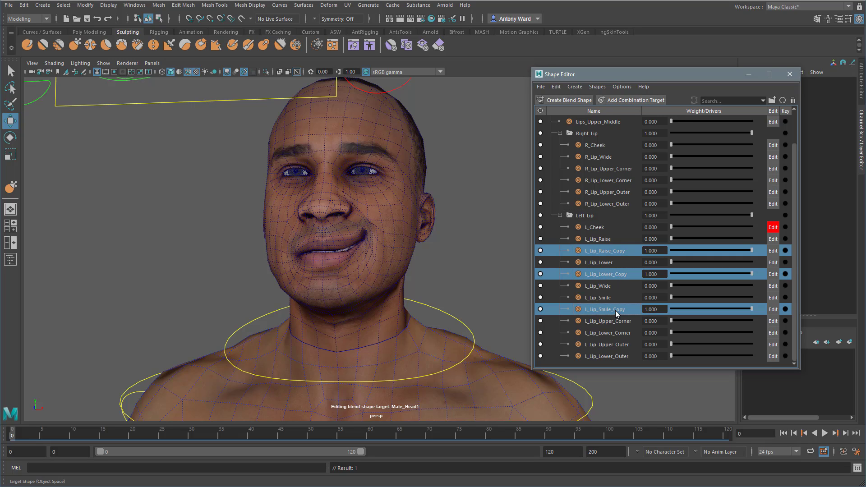
pyautogui.scroll(1, 615, 311)
pyautogui.moveTo(607, 284); pyautogui.dragTo(598, 170)
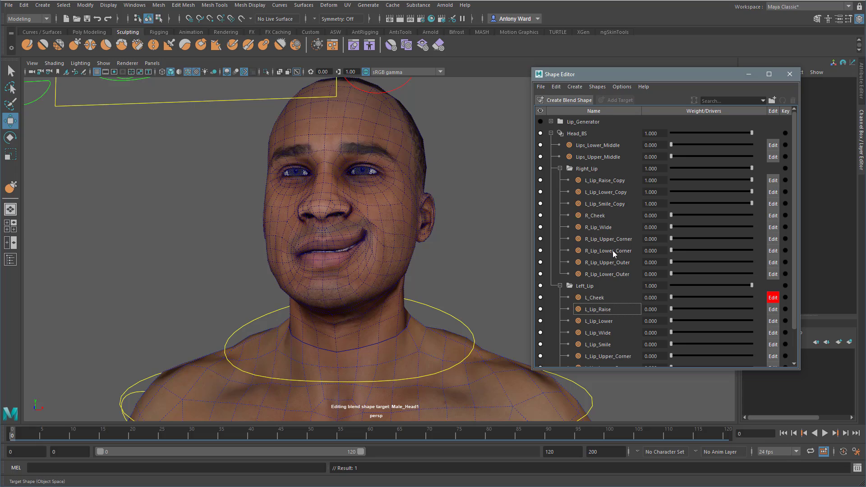
# - Flip the three copied lip targets in the Right_Lip group to the right side of the face
pyautogui.click(624, 181)
pyautogui.keyDown('shift'); pyautogui.click(619, 205); pyautogui.keyUp('shift')
pyautogui.rightClick(606, 193)
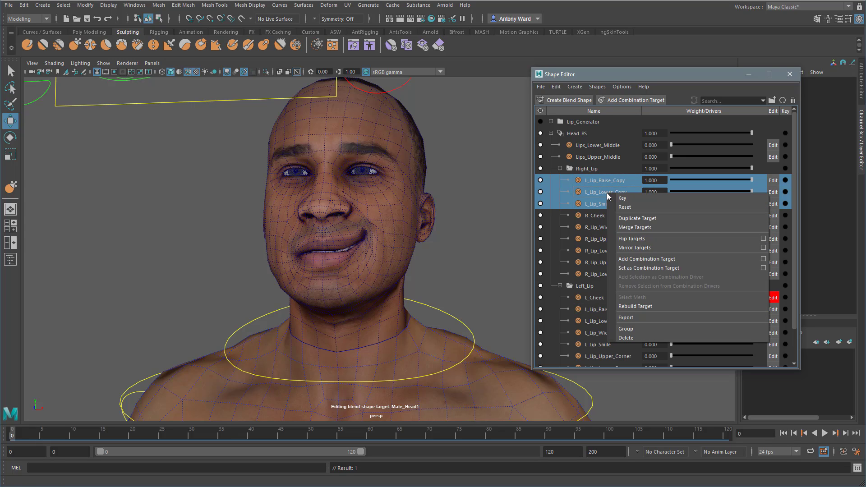
pyautogui.click(648, 242)
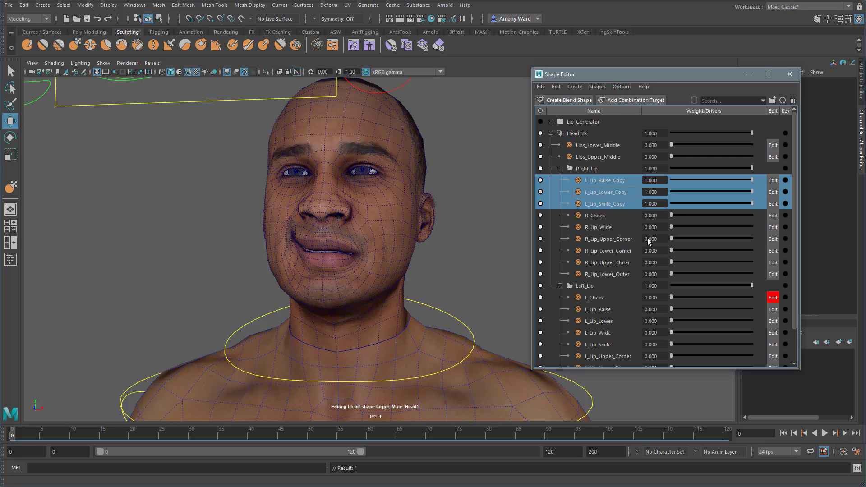
# - Rename the L_Lip_Raise_Copy target as R_Lip_Raise
pyautogui.doubleClick(616, 180)
pyautogui.moveTo(612, 180); pyautogui.dragTo(628, 182)
pyautogui.press('BackSpace')
pyautogui.doubleClick(616, 192)
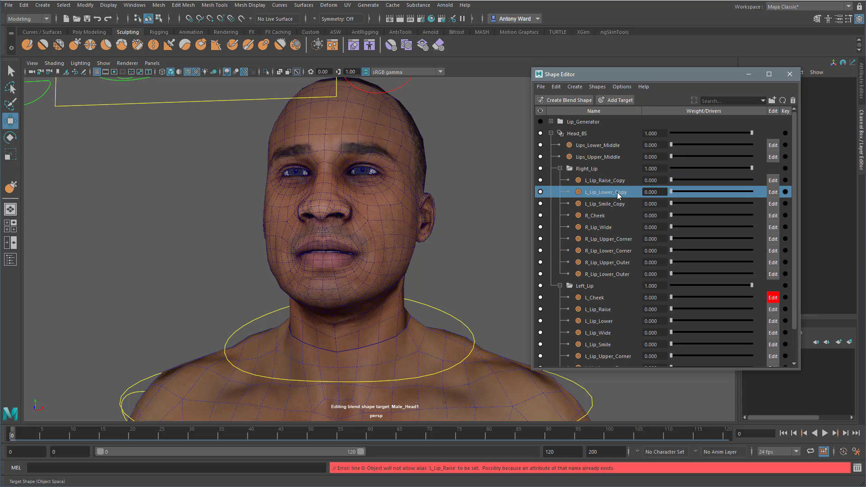
pyautogui.doubleClick(612, 180)
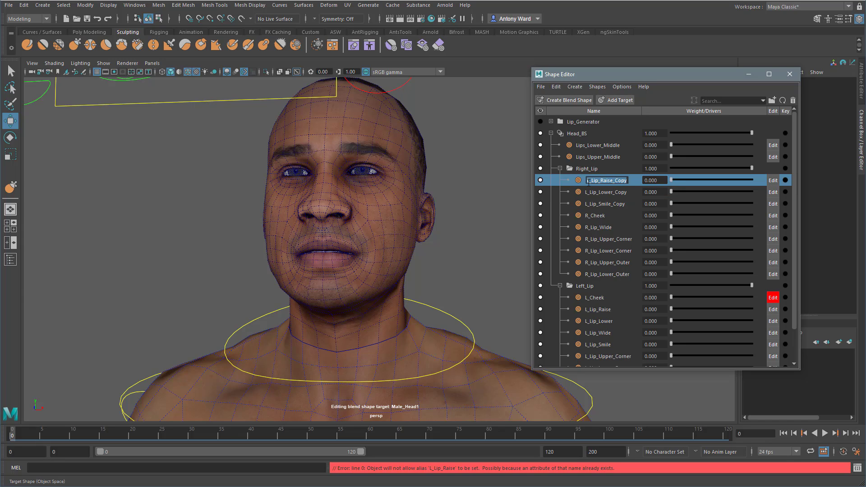
pyautogui.write('R')
pyautogui.press('BackSpace')
# - Rename the remaining Lower and Smile copies as R_Lip_Lower and R_Lip_Smile
pyautogui.doubleClick(620, 193)
pyautogui.doubleClick(627, 193)
pyautogui.press('BackSpace')
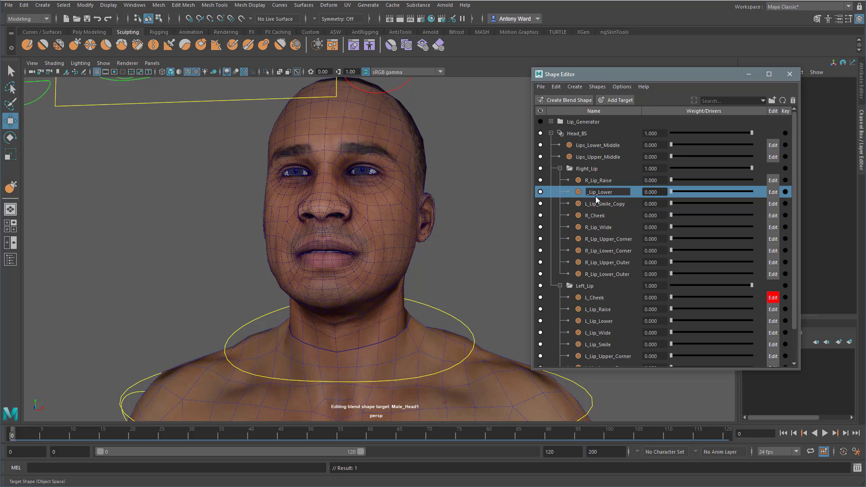
pyautogui.doubleClick(616, 203)
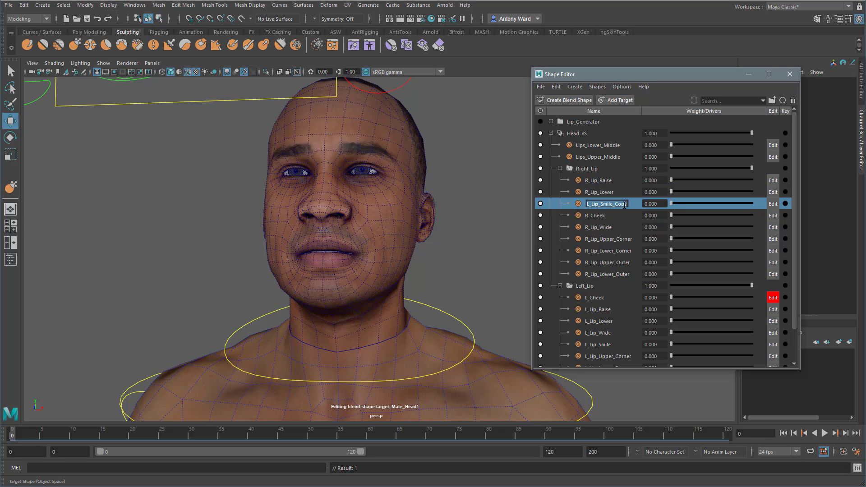
pyautogui.click(626, 203)
pyautogui.press('BackSpace')
pyautogui.click(601, 216)
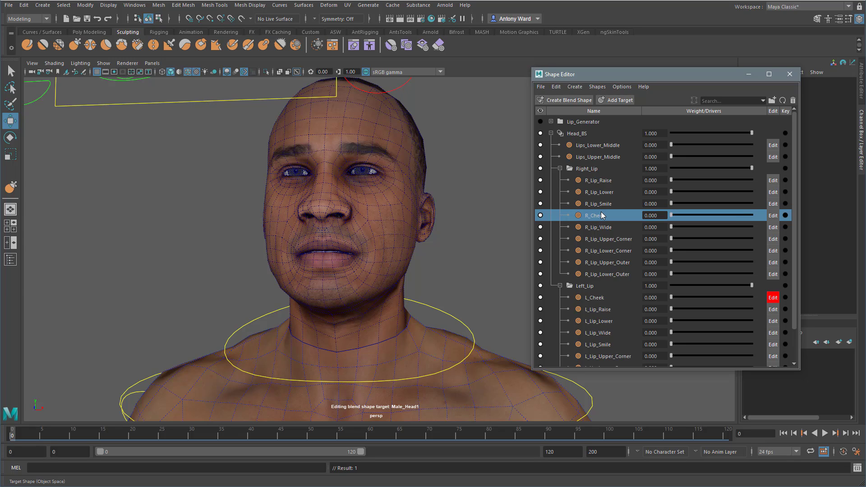
# - Set the R_Lip_Smile and L_Lip_Smile weights to 1 and inspect the combined smile from the front and side
pyautogui.keyDown('alt'); pyautogui.moveTo(391, 230); pyautogui.dragTo(428, 226); pyautogui.keyUp('alt')
pyautogui.moveTo(671, 204); pyautogui.dragTo(748, 200)
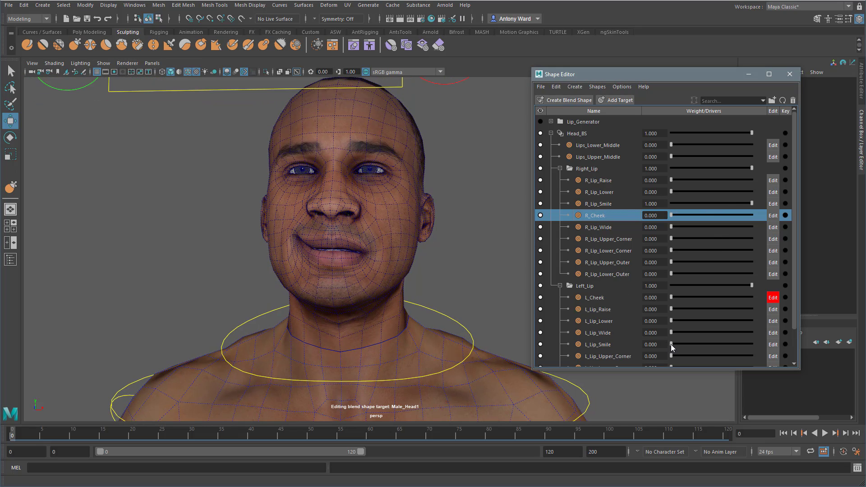
pyautogui.moveTo(671, 345); pyautogui.dragTo(752, 344)
pyautogui.keyDown('alt'); pyautogui.moveTo(381, 301); pyautogui.dragTo(270, 262); pyautogui.keyUp('alt')
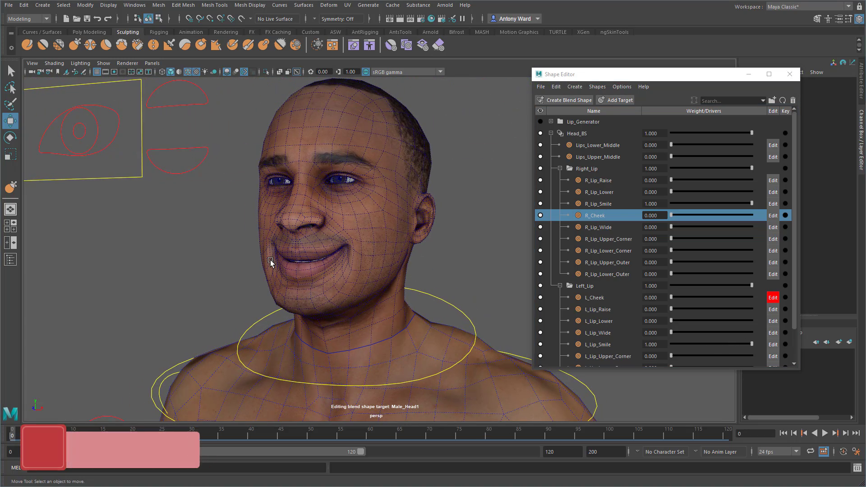
# - Reset the L_Lip_Smile and R_Lip_Smile weights to 0 and enlarge the Shape Editor to list every target
pyautogui.click(690, 343)
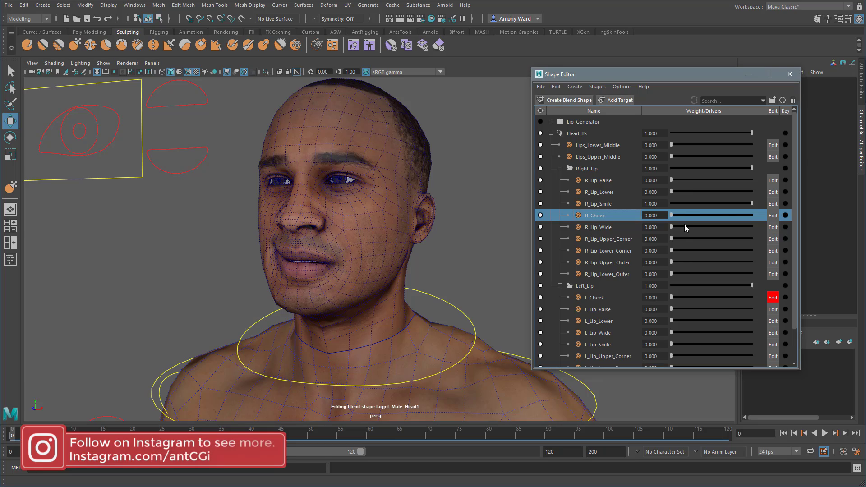
pyautogui.moveTo(724, 204); pyautogui.dragTo(677, 217)
pyautogui.moveTo(442, 255)
pyautogui.keyDown('alt'); pyautogui.mouseDown()
pyautogui.moveTo(435, 251)
pyautogui.moveTo(438, 267)
pyautogui.mouseUp(); pyautogui.keyUp('alt')
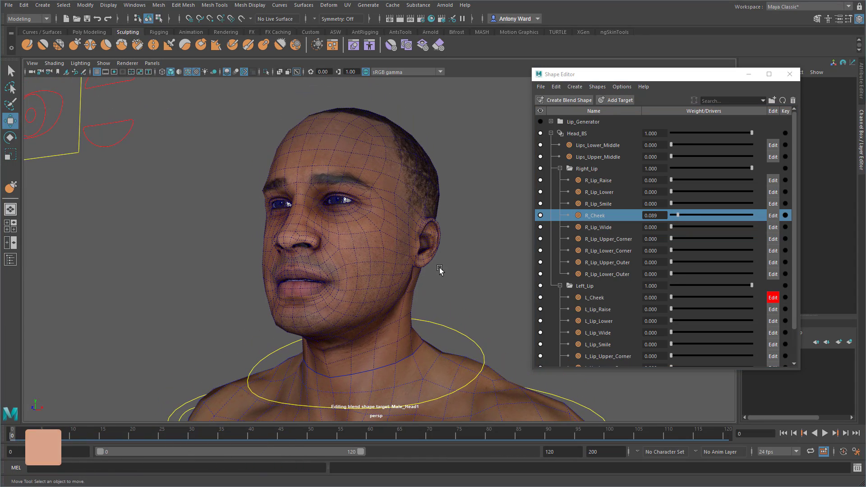
pyautogui.moveTo(622, 369); pyautogui.dragTo(627, 418)
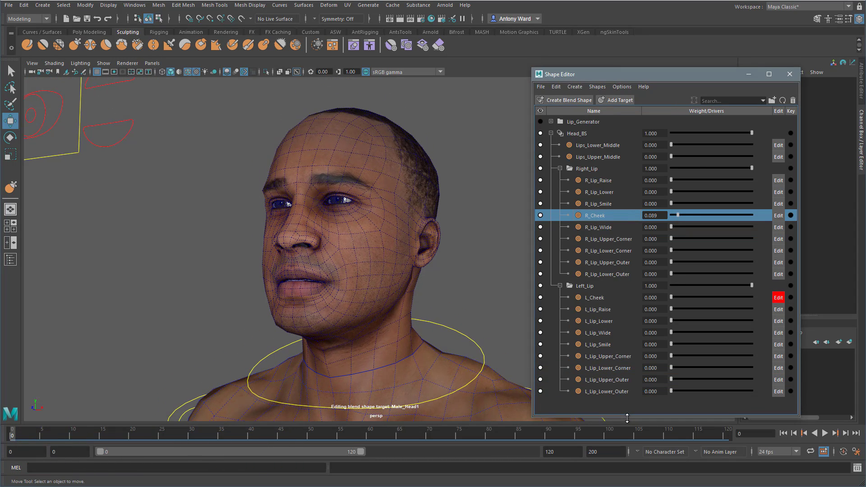
pyautogui.keyDown('alt'); pyautogui.moveTo(304, 251); pyautogui.dragTo(350, 248); pyautogui.keyUp('alt')
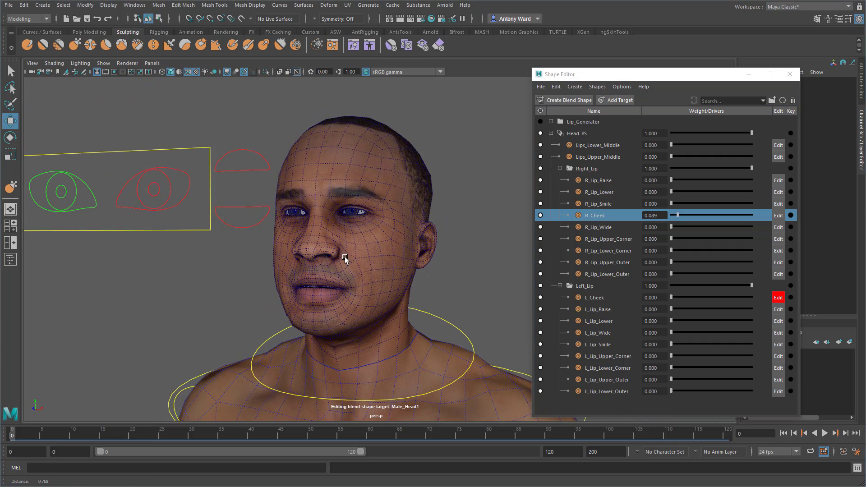
# - Unhide the facial control curves on the head rig using the Outliner, and clear the selection
pyautogui.click(441, 321)
pyautogui.click(135, 4)
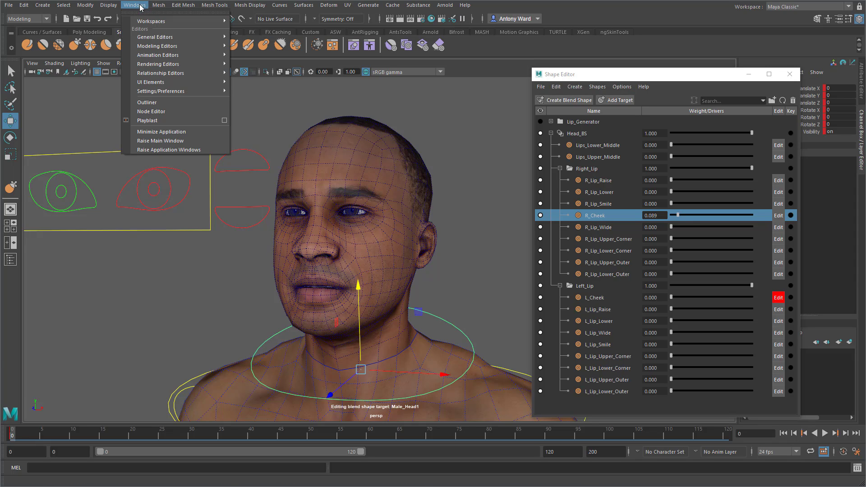
pyautogui.click(173, 105)
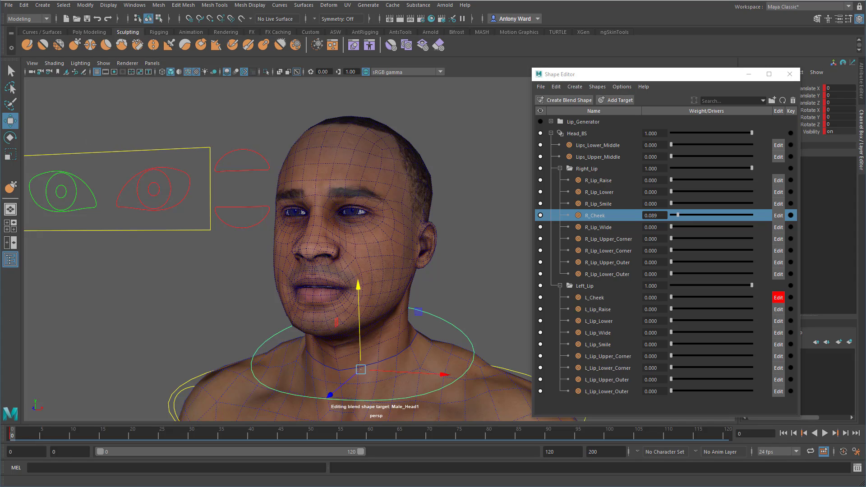
pyautogui.hotkey('shift', 'h')
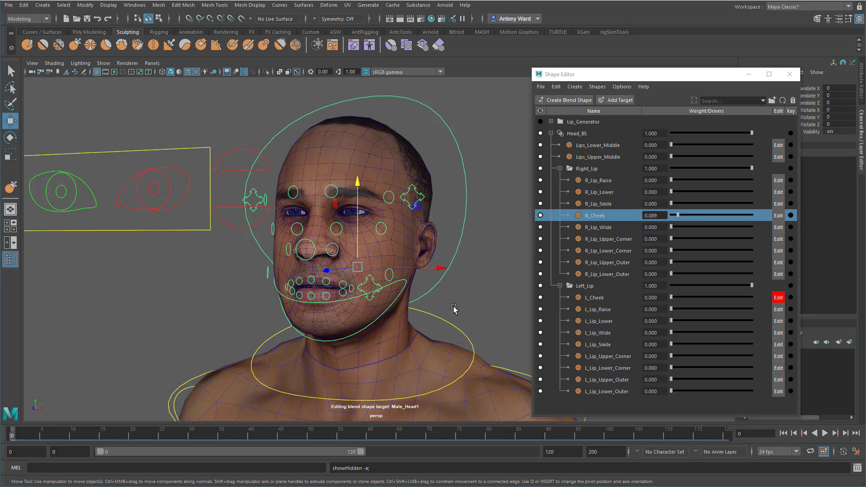
pyautogui.click(467, 306)
# - Try pulling the left outer cheek control outward by about 0.016 in Z, and undo the move
pyautogui.keyDown('alt'); pyautogui.moveTo(338, 305); pyautogui.dragTo(389, 302, button='right'); pyautogui.keyUp('alt')
pyautogui.click(392, 290)
pyautogui.keyDown('alt'); pyautogui.moveTo(392, 291); pyautogui.dragTo(462, 349); pyautogui.keyUp('alt')
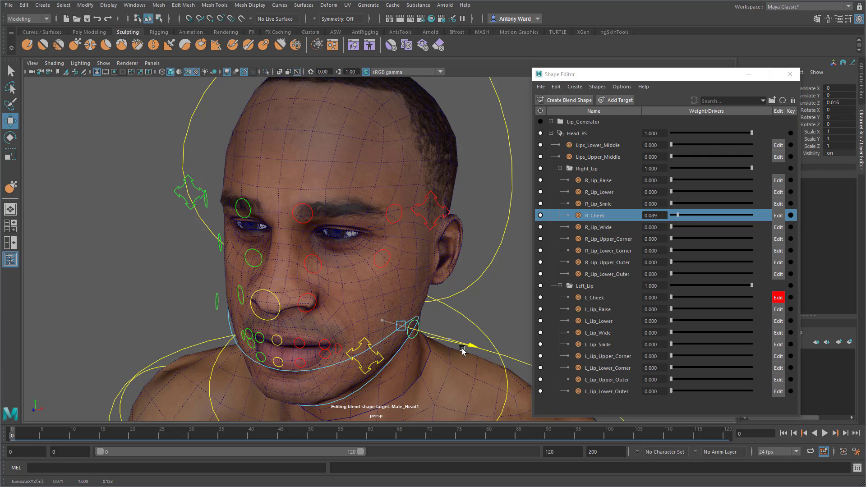
pyautogui.hotkey('ctrl', 'z')
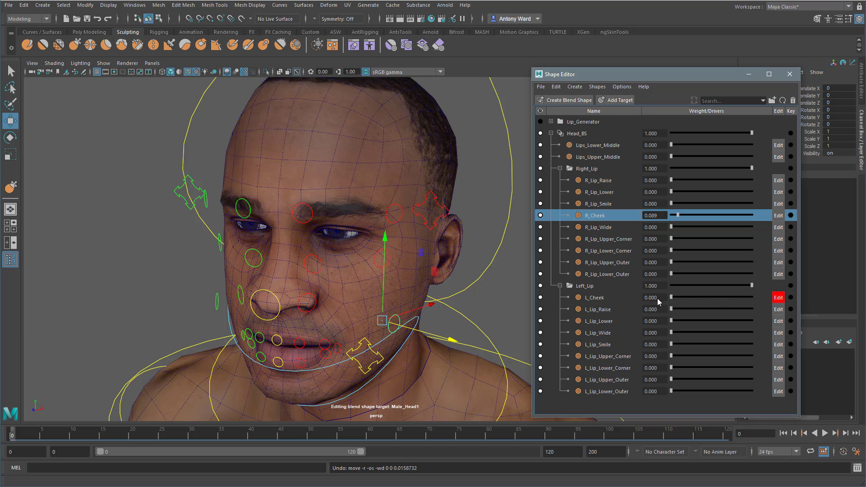
# - Try raising the upper middle lip control by about 0.009 in Y, undo the move and deselect the control
pyautogui.keyDown('alt'); pyautogui.moveTo(349, 355); pyautogui.dragTo(345, 333); pyautogui.keyUp('alt')
pyautogui.keyDown('alt'); pyautogui.moveTo(335, 290); pyautogui.dragTo(343, 288); pyautogui.keyUp('alt')
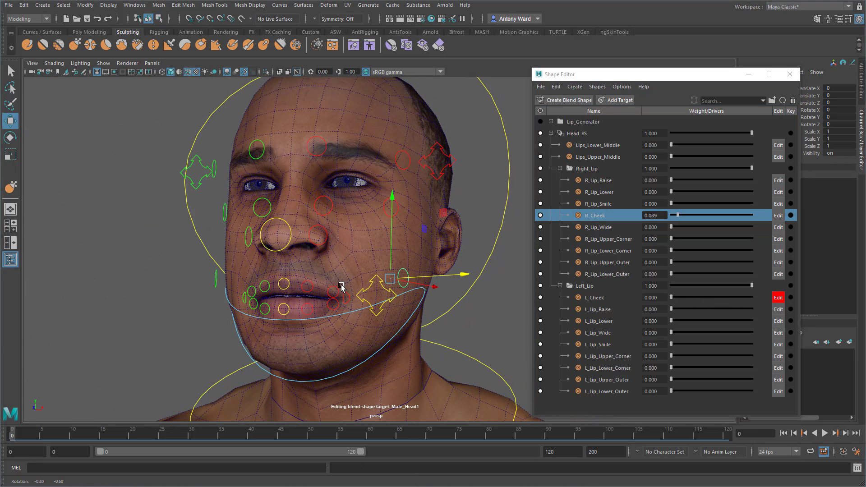
pyautogui.click(287, 282)
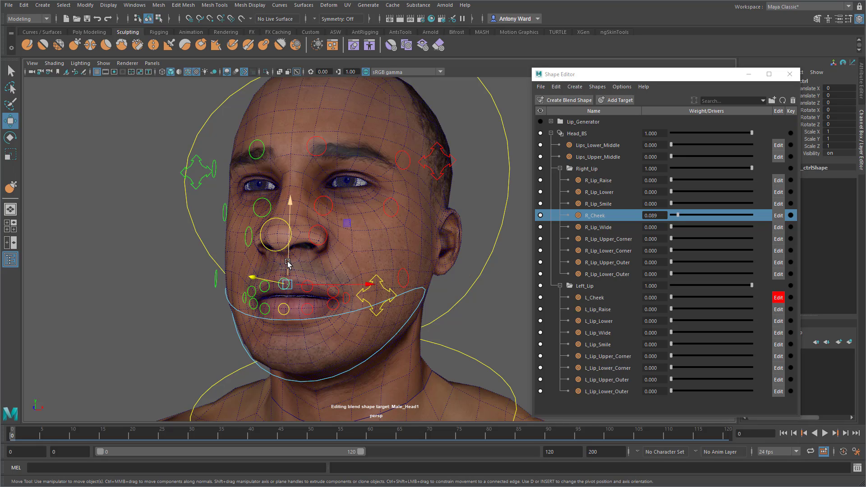
pyautogui.moveTo(288, 281); pyautogui.dragTo(287, 249)
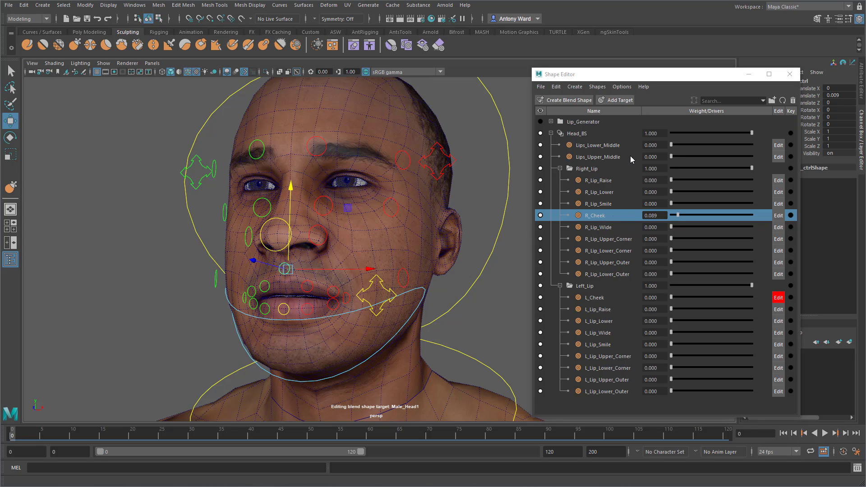
pyautogui.moveTo(674, 156); pyautogui.dragTo(726, 157)
pyautogui.hotkey('ctrl', 'z')
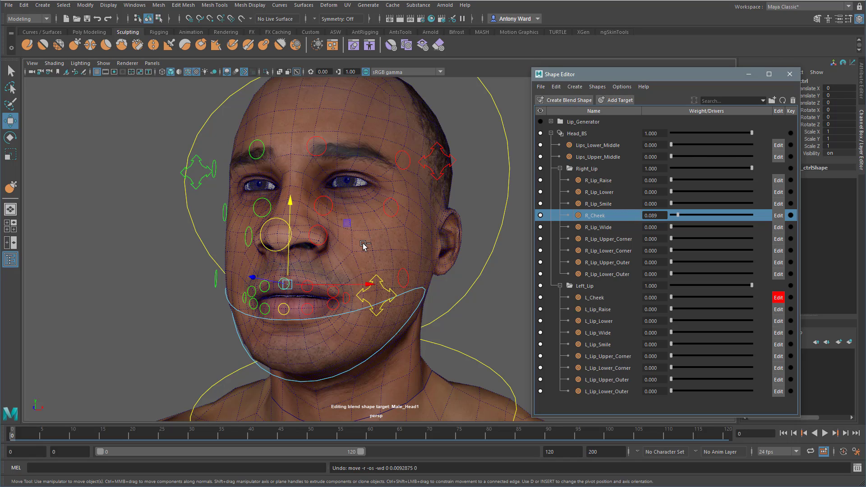
pyautogui.hotkey('ctrl', 'z')
pyautogui.keyDown('alt'); pyautogui.moveTo(400, 293); pyautogui.dragTo(391, 304); pyautogui.keyUp('alt')
pyautogui.click(491, 301)
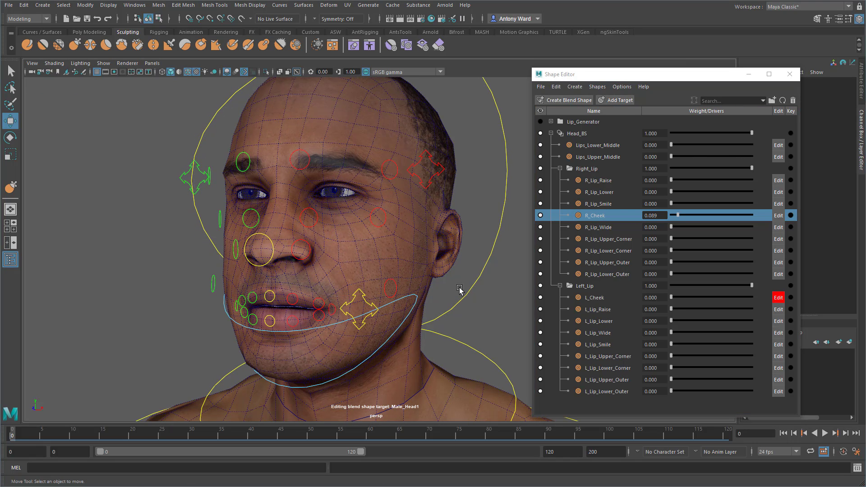
# - Try moving the controls beneath the left eye to test the upper cheek, and undo the move
pyautogui.keyDown('alt'); pyautogui.moveTo(459, 288); pyautogui.dragTo(381, 252, button='right'); pyautogui.keyUp('alt')
pyautogui.keyDown('alt'); pyautogui.moveTo(380, 252); pyautogui.dragTo(378, 273); pyautogui.keyUp('alt')
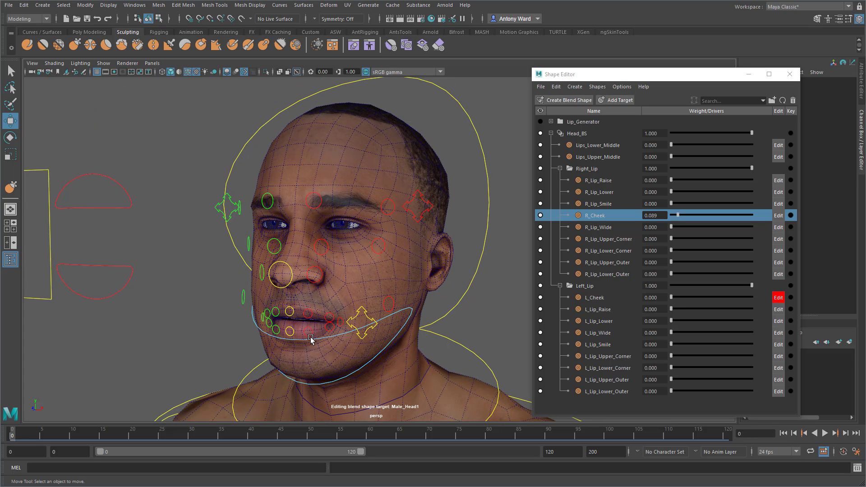
pyautogui.moveTo(310, 339)
pyautogui.keyDown('alt'); pyautogui.mouseDown()
pyautogui.moveTo(286, 338)
pyautogui.moveTo(315, 339)
pyautogui.mouseUp(); pyautogui.keyUp('alt')
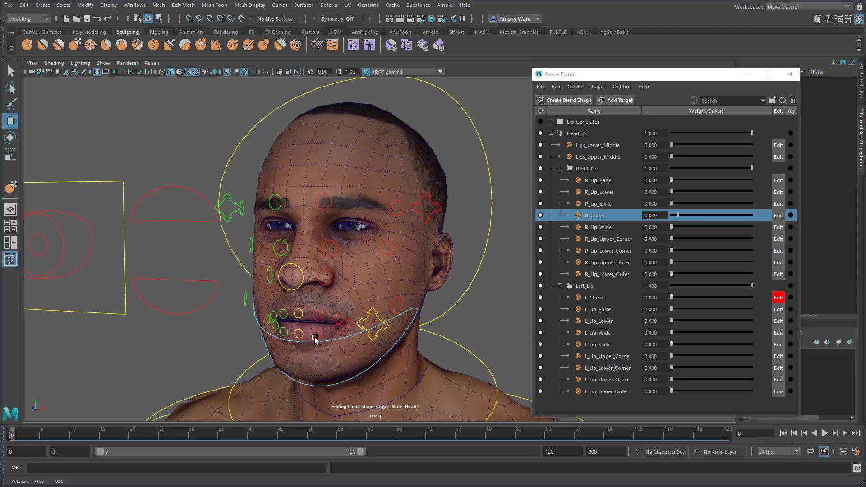
pyautogui.click(332, 241)
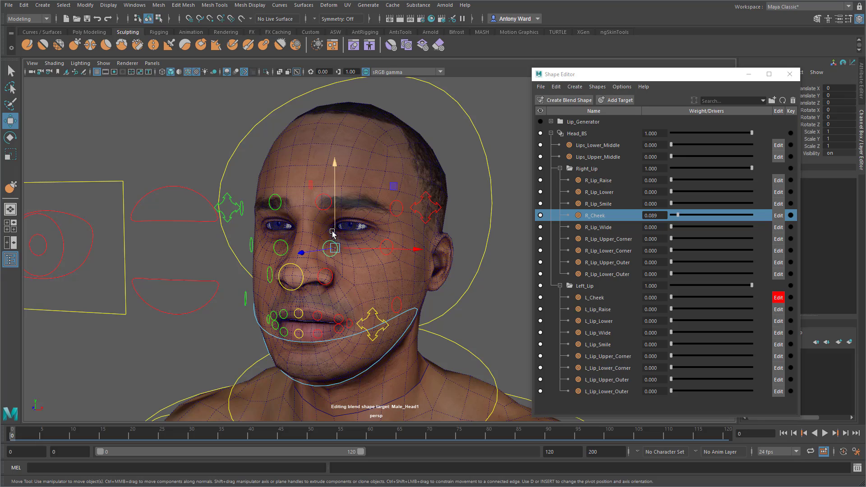
pyautogui.moveTo(334, 229); pyautogui.dragTo(325, 202)
pyautogui.click(388, 240)
pyautogui.hotkey('ctrl', 'z')
# - Try moving the inner and outer left eyebrow controls, and undo the movement
pyautogui.click(329, 196)
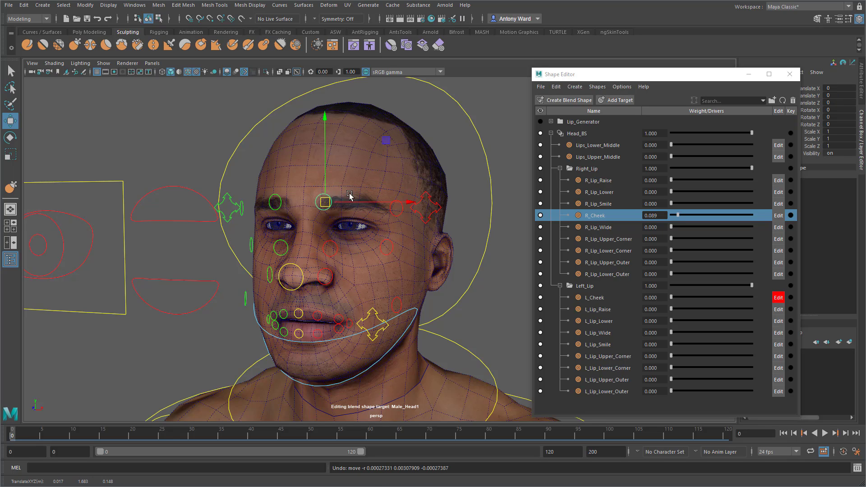
pyautogui.click(395, 207)
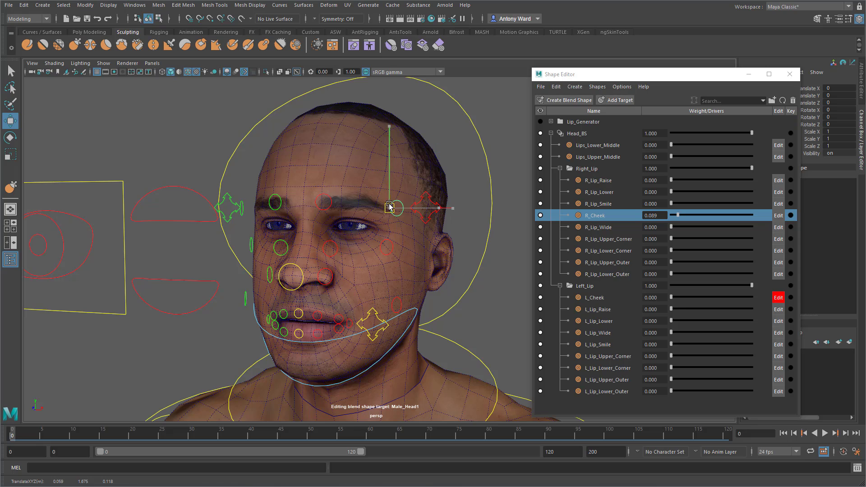
pyautogui.moveTo(392, 207); pyautogui.dragTo(381, 213)
pyautogui.hotkey('ctrl', 'z')
# - Select the left nostril control and examine the facial control layout around the head, ending with nothing selected
pyautogui.keyDown('alt'); pyautogui.moveTo(394, 273); pyautogui.dragTo(330, 260); pyautogui.keyUp('alt')
pyautogui.click(360, 255)
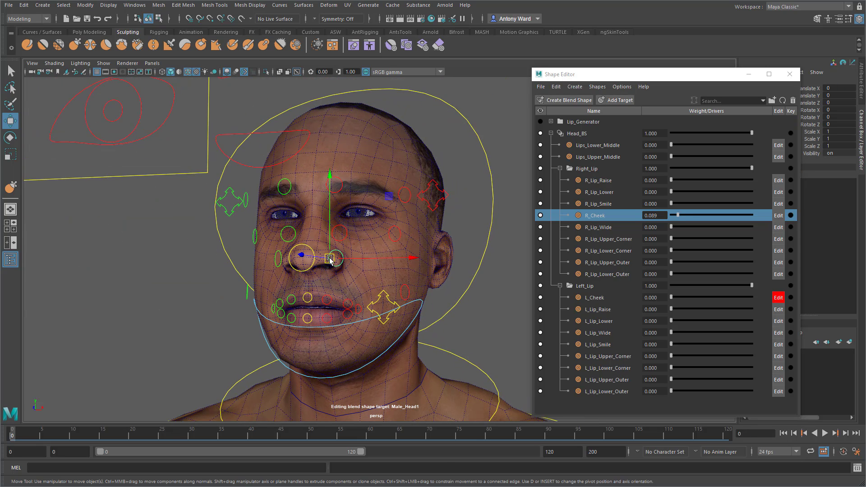
pyautogui.moveTo(344, 350)
pyautogui.keyDown('alt'); pyautogui.mouseDown()
pyautogui.moveTo(267, 357)
pyautogui.moveTo(334, 354)
pyautogui.mouseUp(); pyautogui.keyUp('alt')
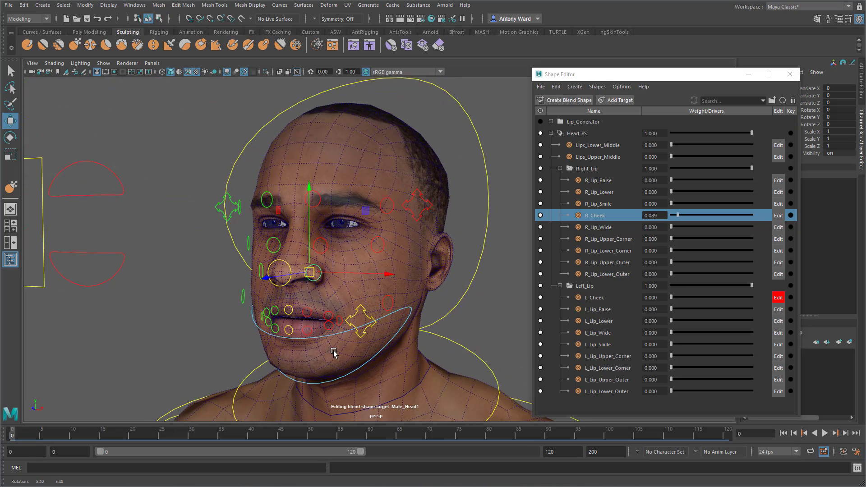
pyautogui.keyDown('alt'); pyautogui.moveTo(400, 340); pyautogui.dragTo(379, 339, button='right'); pyautogui.keyUp('alt')
pyautogui.keyDown('alt'); pyautogui.moveTo(380, 340); pyautogui.dragTo(406, 290); pyautogui.keyUp('alt')
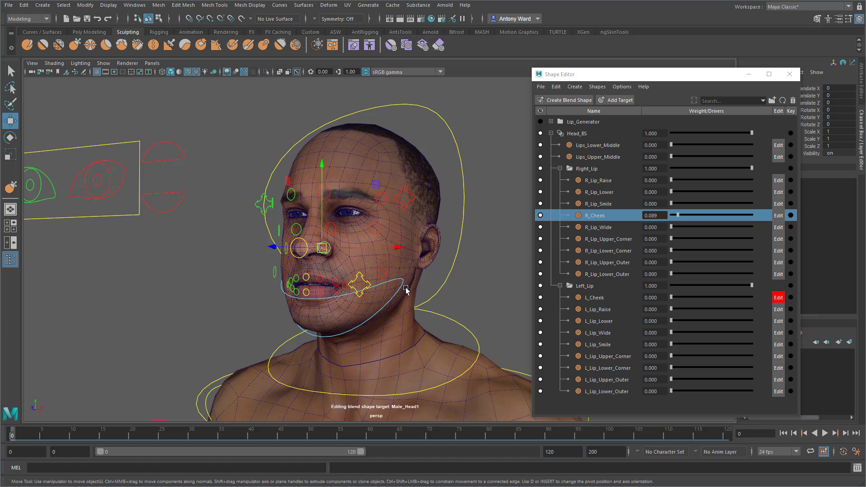
pyautogui.click(483, 302)
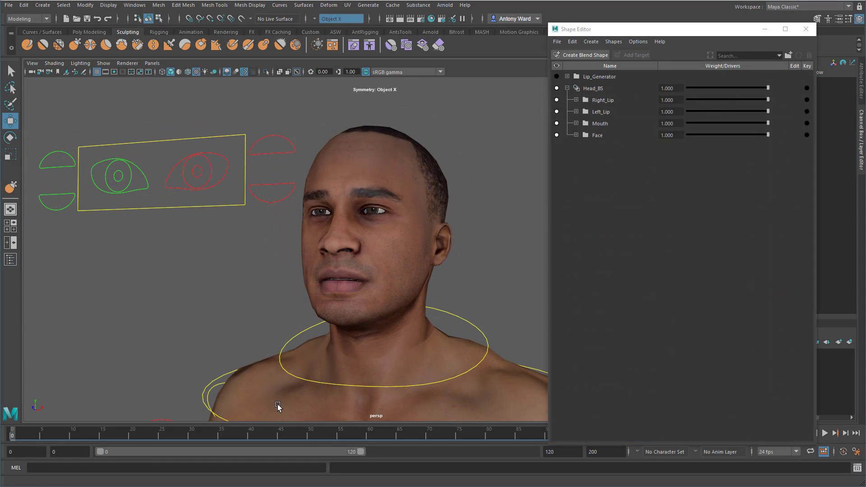
# - Expand the Right_Lip and Left_Lip groups under Head_BS to review their blend shape targets
pyautogui.moveTo(375, 273)
pyautogui.keyDown('alt'); pyautogui.mouseDown()
pyautogui.moveTo(443, 266)
pyautogui.moveTo(359, 272)
pyautogui.moveTo(388, 274)
pyautogui.mouseUp(); pyautogui.keyUp('alt')
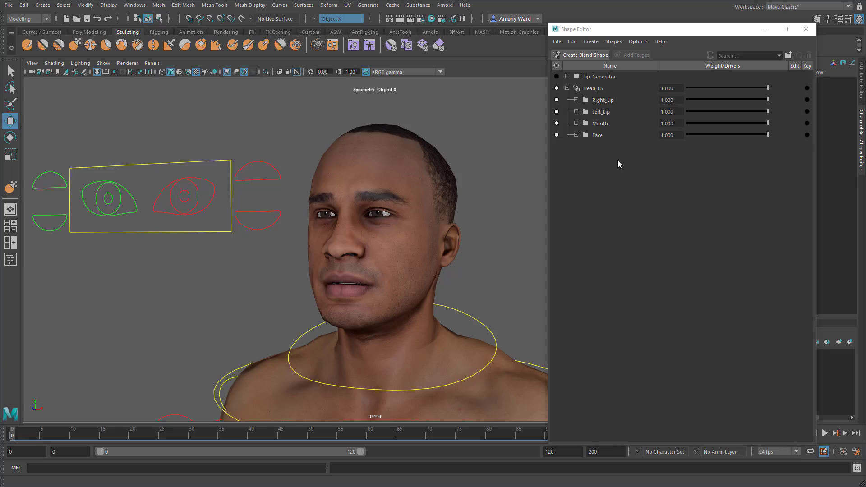
pyautogui.click(576, 100)
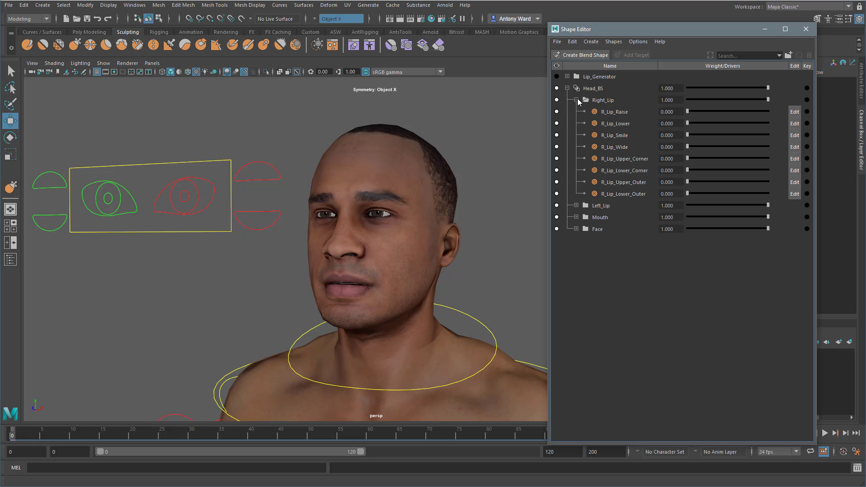
pyautogui.click(576, 205)
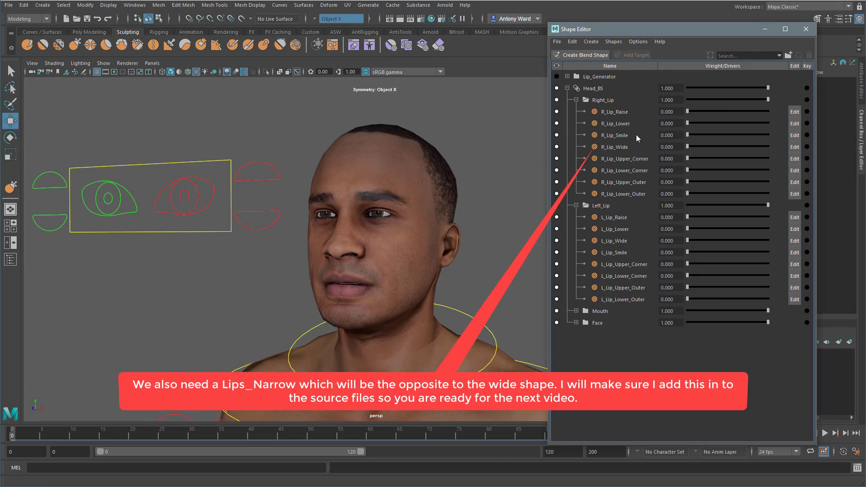
pyautogui.moveTo(690, 252)
pyautogui.mouseDown()
pyautogui.moveTo(776, 254)
pyautogui.moveTo(675, 253)
pyautogui.mouseUp()
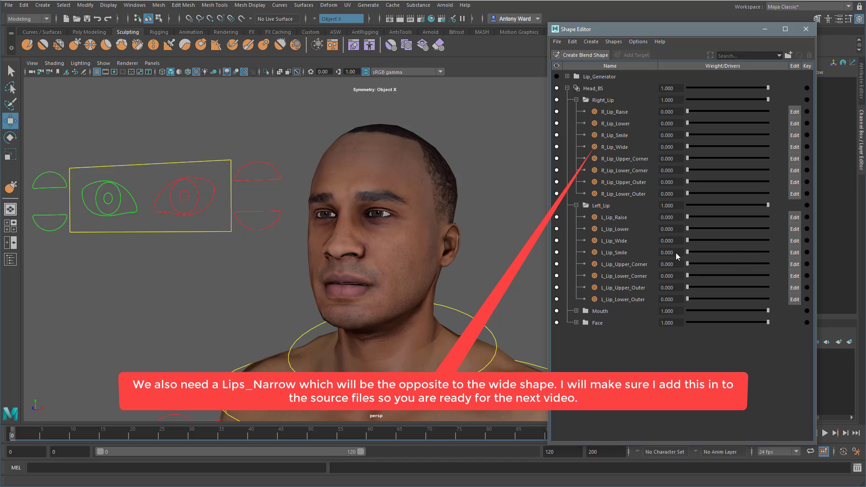
# - Collapse the Right_Lip and Left_Lip groups and expand the Mouth group
pyautogui.click(576, 99)
pyautogui.click(576, 111)
pyautogui.click(575, 123)
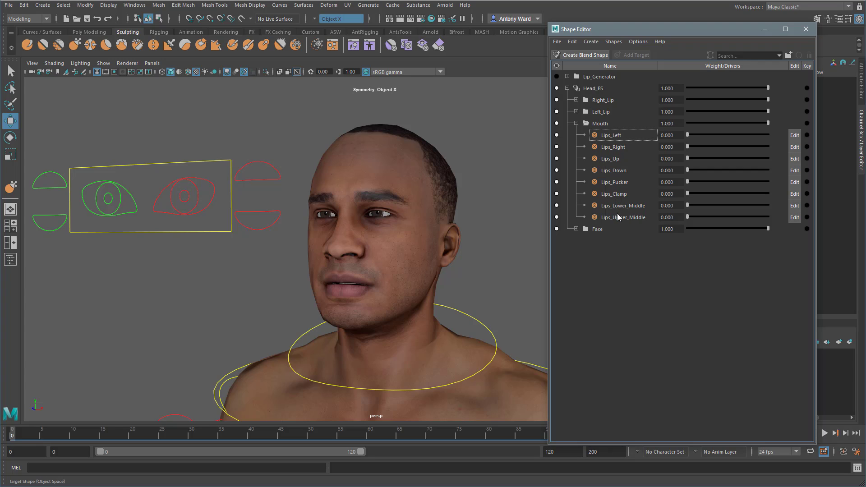
# - Test the Mouth group's lip targets with a close view of the face, leaving their weights at 0
pyautogui.moveTo(689, 206); pyautogui.dragTo(673, 217)
pyautogui.keyDown('alt'); pyautogui.moveTo(396, 275); pyautogui.dragTo(400, 266); pyautogui.keyUp('alt')
pyautogui.keyDown('alt'); pyautogui.moveTo(400, 266); pyautogui.dragTo(440, 263, button='right'); pyautogui.keyUp('alt')
pyautogui.keyDown('alt'); pyautogui.moveTo(440, 263); pyautogui.dragTo(436, 253, button='middle'); pyautogui.keyUp('alt')
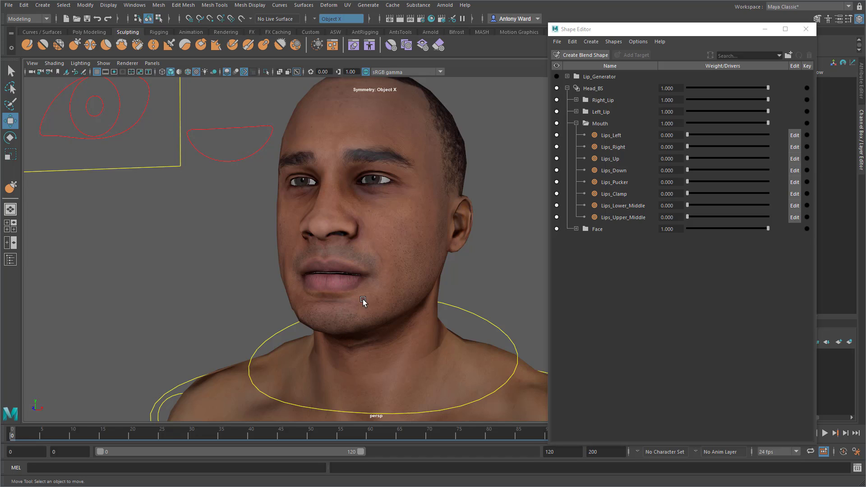
pyautogui.moveTo(686, 134); pyautogui.dragTo(667, 170)
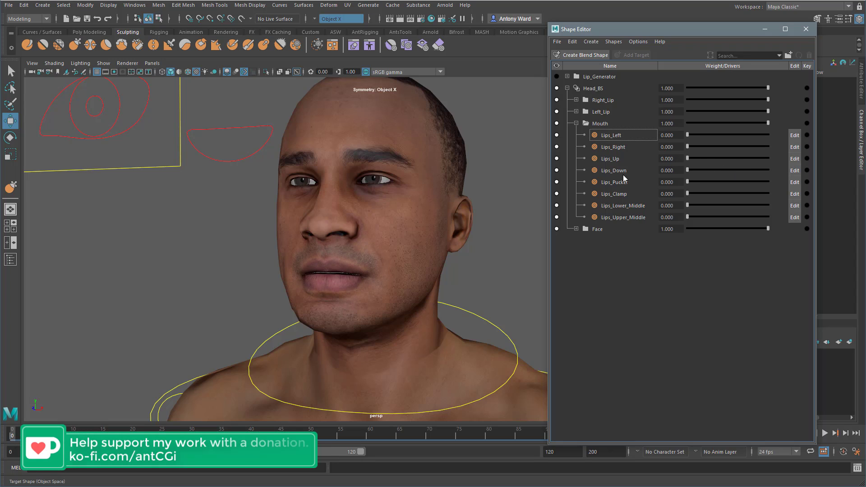
# - Unhide the head rig's facial controls through the Outliner and deselect them
pyautogui.click(471, 305)
pyautogui.click(134, 5)
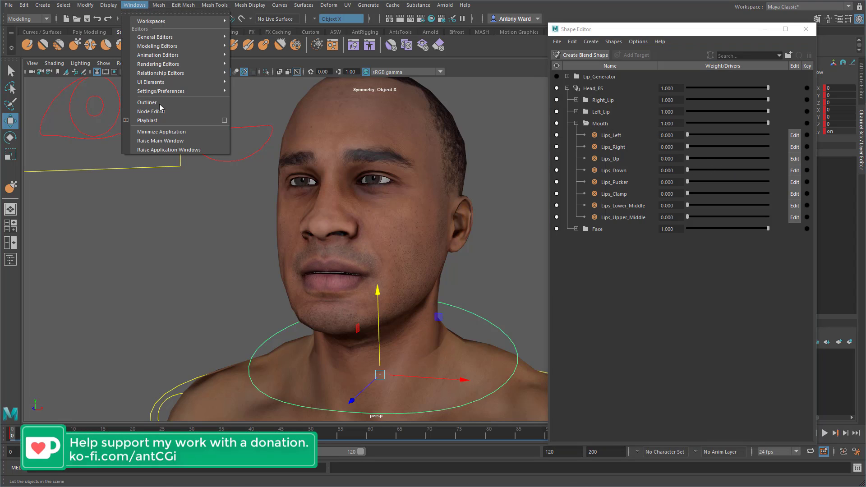
pyautogui.click(147, 103)
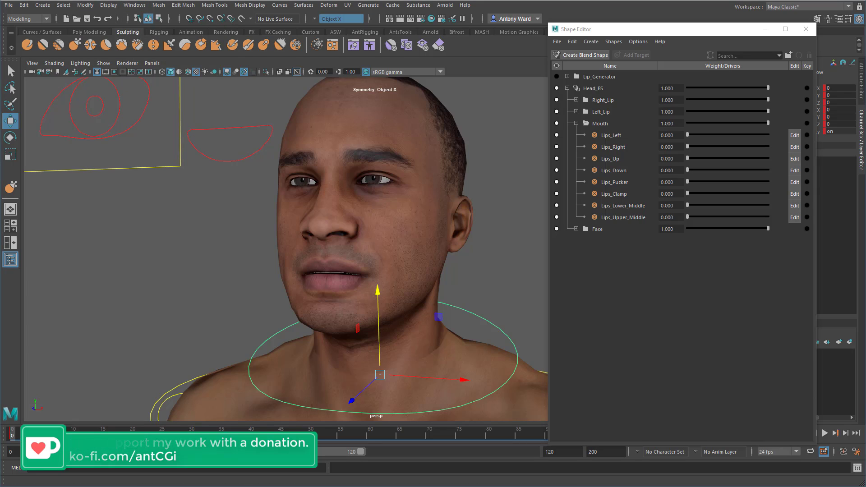
pyautogui.press('h')
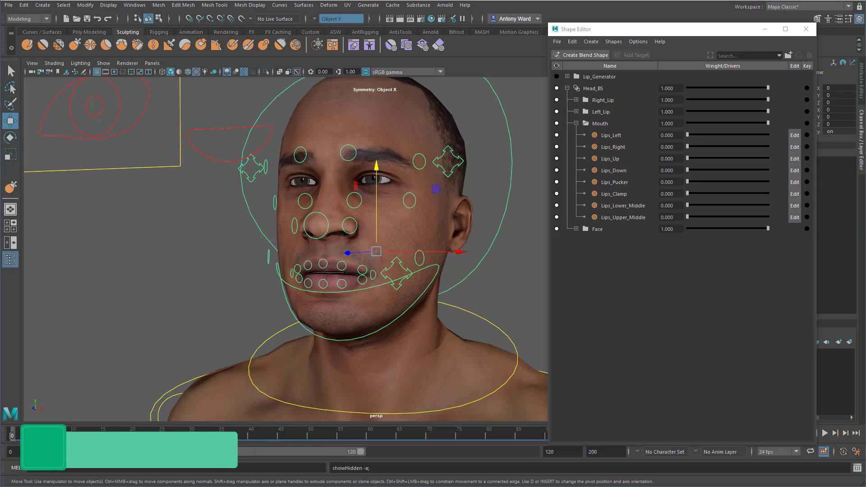
pyautogui.click(502, 272)
# - Try moving the mouth control beside the lips, undo the move, and test the Mouth group's directional lip targets
pyautogui.click(395, 275)
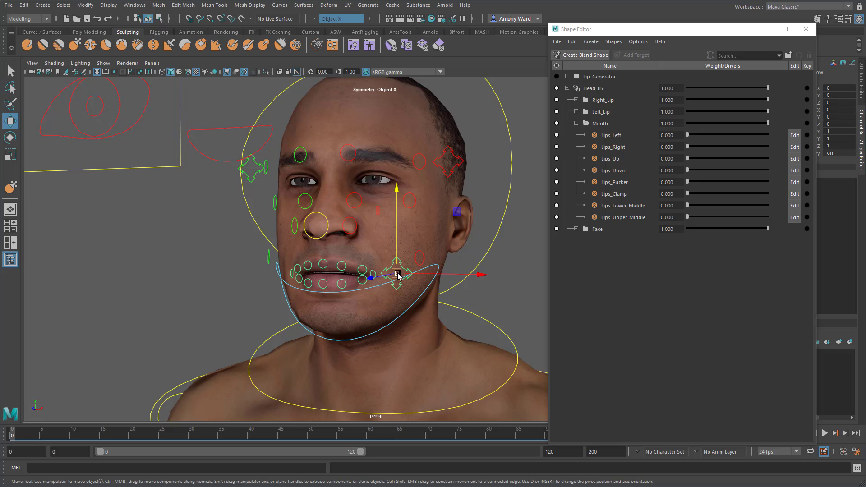
pyautogui.moveTo(397, 275)
pyautogui.mouseDown()
pyautogui.moveTo(393, 260)
pyautogui.moveTo(394, 289)
pyautogui.moveTo(400, 276)
pyautogui.moveTo(386, 276)
pyautogui.mouseUp()
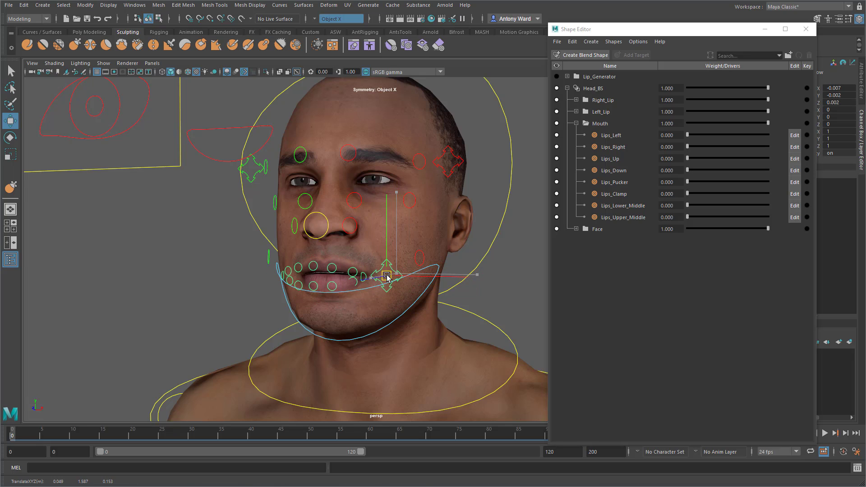
pyautogui.hotkey('ctrl', 'z')
pyautogui.moveTo(687, 158)
pyautogui.mouseDown()
pyautogui.moveTo(753, 157)
pyautogui.moveTo(686, 158)
pyautogui.moveTo(710, 171)
pyautogui.moveTo(758, 171)
pyautogui.moveTo(687, 170)
pyautogui.mouseUp()
pyautogui.moveTo(689, 138)
pyautogui.mouseDown()
pyautogui.moveTo(771, 134)
pyautogui.moveTo(668, 138)
pyautogui.moveTo(792, 147)
pyautogui.moveTo(681, 147)
pyautogui.mouseUp()
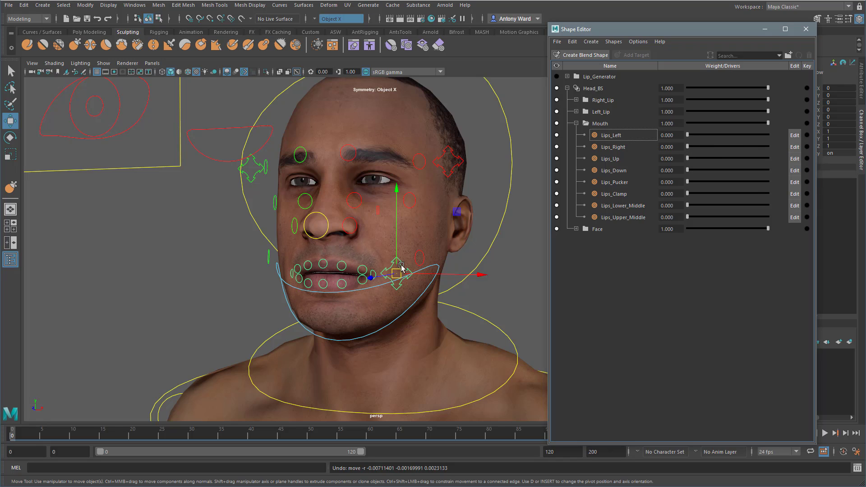
# - Hide the head rig's facial controls to leave the face clear for testing
pyautogui.keyDown('alt'); pyautogui.moveTo(407, 284); pyautogui.dragTo(406, 277); pyautogui.keyUp('alt')
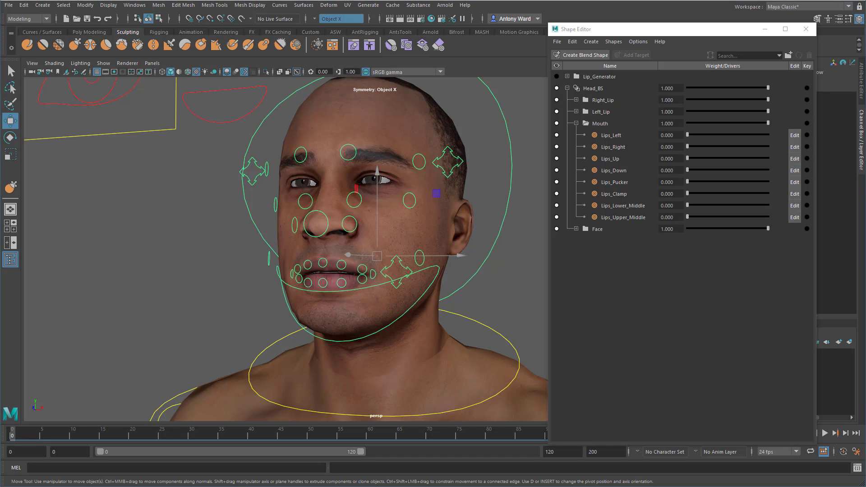
pyautogui.hotkey('ctrl', 'h')
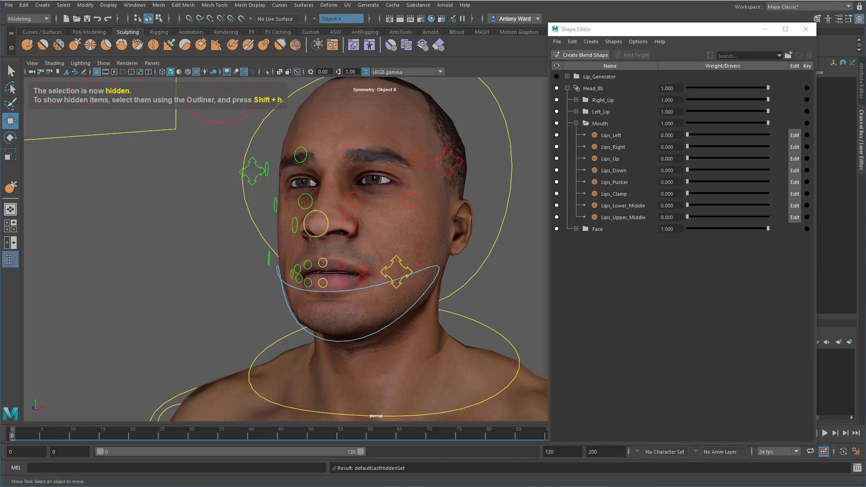
pyautogui.keyDown('alt'); pyautogui.moveTo(382, 247); pyautogui.dragTo(431, 233); pyautogui.keyUp('alt')
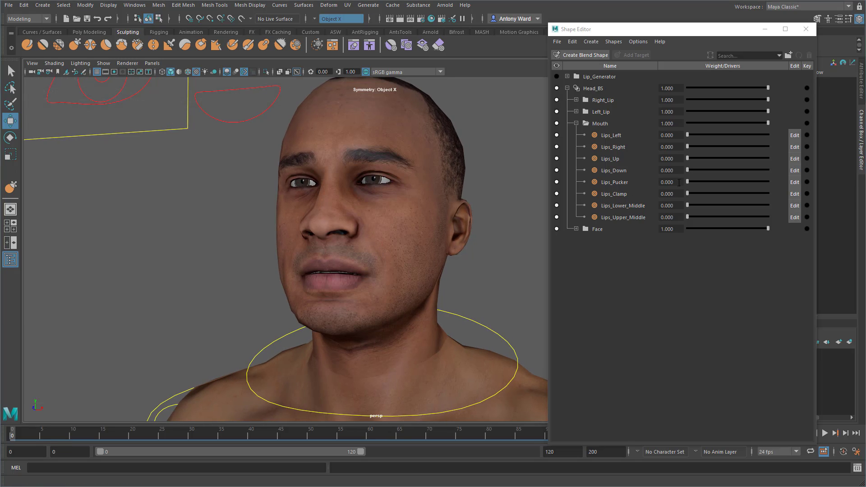
# - Test the Lips_Pucker and Lips_Clamp targets at a weight of 1.000 each and return both to 0
pyautogui.moveTo(687, 184); pyautogui.dragTo(762, 183)
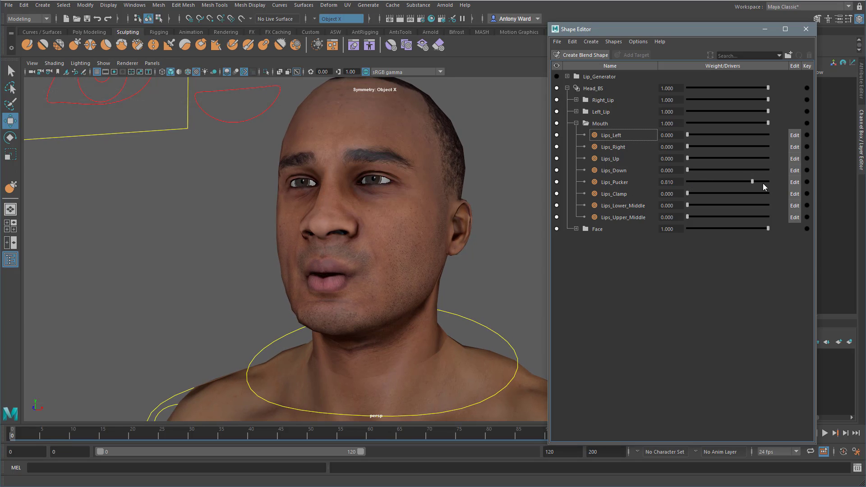
pyautogui.keyDown('alt'); pyautogui.moveTo(450, 219); pyautogui.dragTo(413, 226); pyautogui.keyUp('alt')
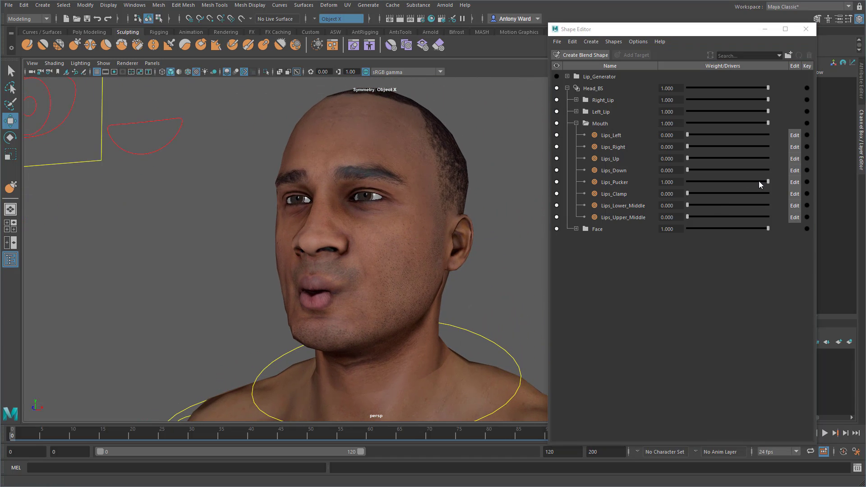
pyautogui.moveTo(759, 183)
pyautogui.mouseDown()
pyautogui.moveTo(673, 180)
pyautogui.moveTo(765, 181)
pyautogui.mouseUp()
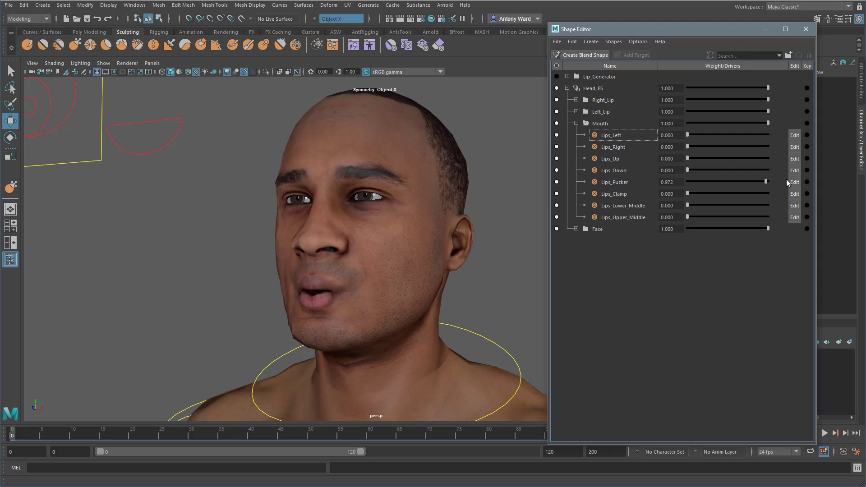
pyautogui.moveTo(786, 180); pyautogui.dragTo(805, 192)
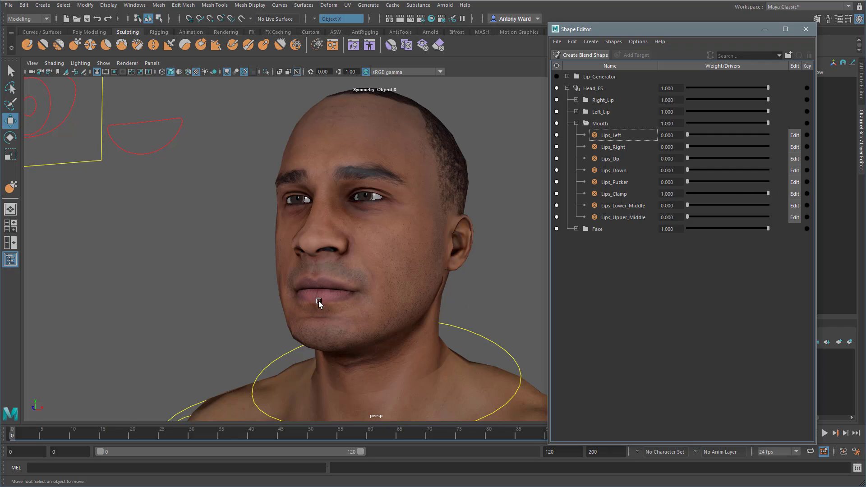
pyautogui.moveTo(731, 194); pyautogui.dragTo(677, 195)
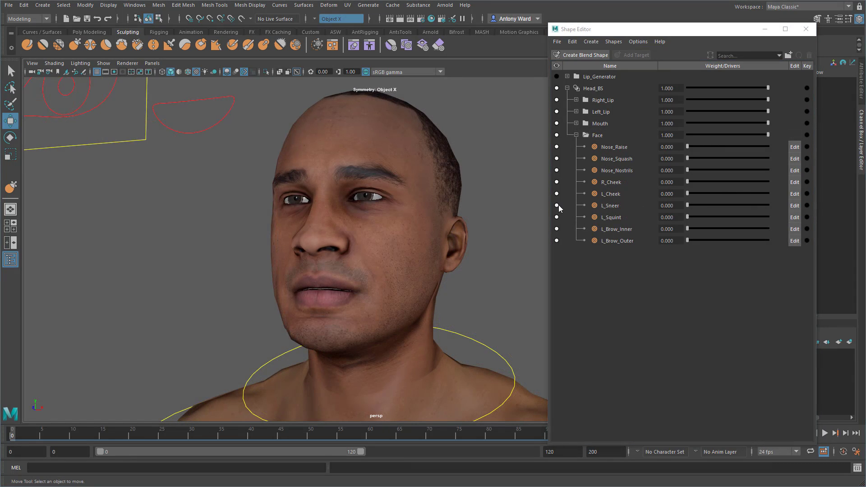
# - Test the cheek puff with L_Cheek at about 0.905 and R_Cheek at 1.000, and undo both changes
pyautogui.moveTo(688, 194); pyautogui.dragTo(755, 194)
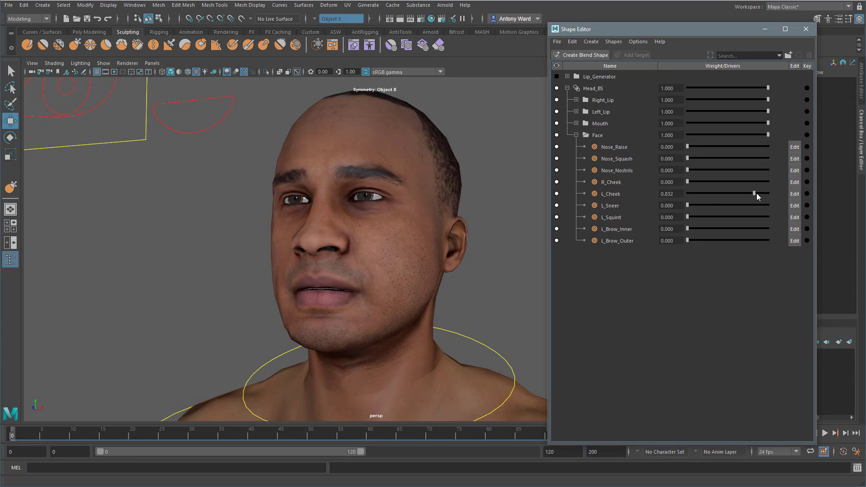
pyautogui.moveTo(688, 182); pyautogui.dragTo(768, 182)
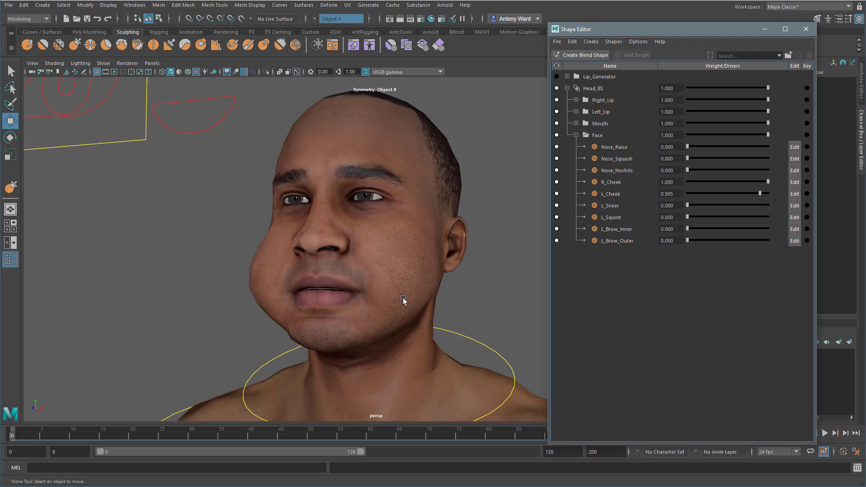
pyautogui.keyDown('alt'); pyautogui.moveTo(359, 271); pyautogui.dragTo(355, 271); pyautogui.keyUp('alt')
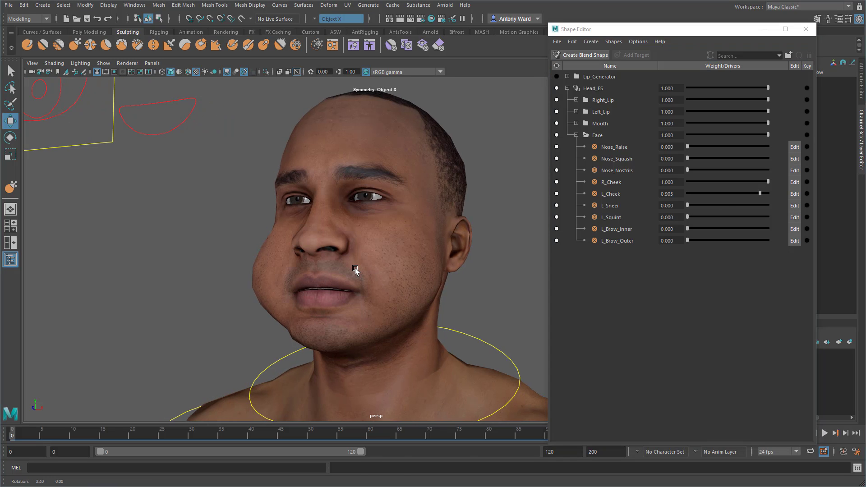
pyautogui.hotkey('ctrl', 'z')
pyautogui.hotkey('ctrl', 'z')
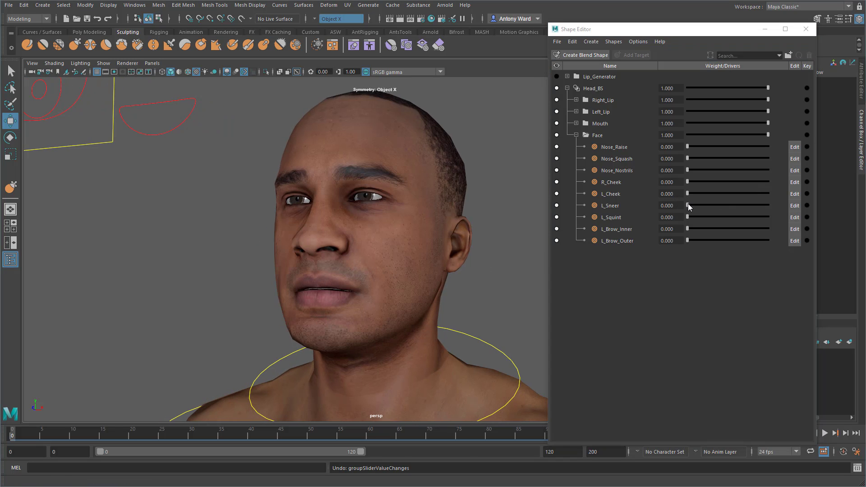
# - Test L_Sneer and L_Squint separately and combined at a weight of 1.000, and reset both to 0
pyautogui.moveTo(688, 206); pyautogui.dragTo(777, 206)
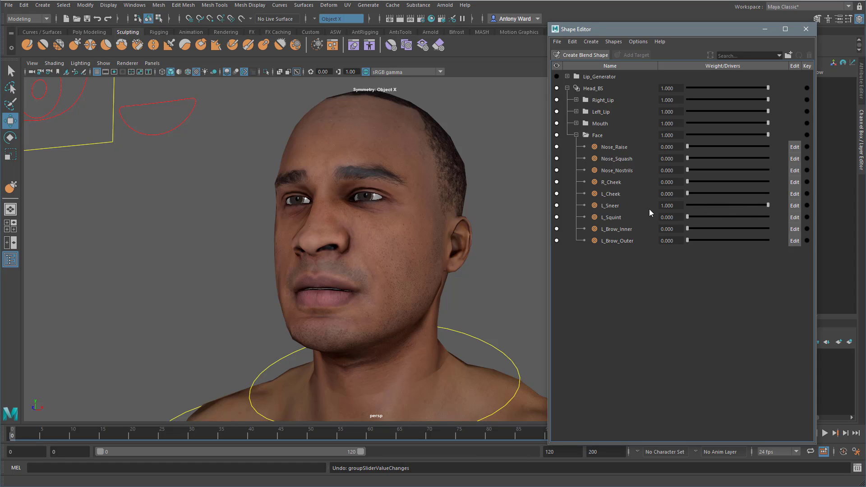
pyautogui.keyDown('alt'); pyautogui.moveTo(371, 209); pyautogui.dragTo(394, 210); pyautogui.keyUp('alt')
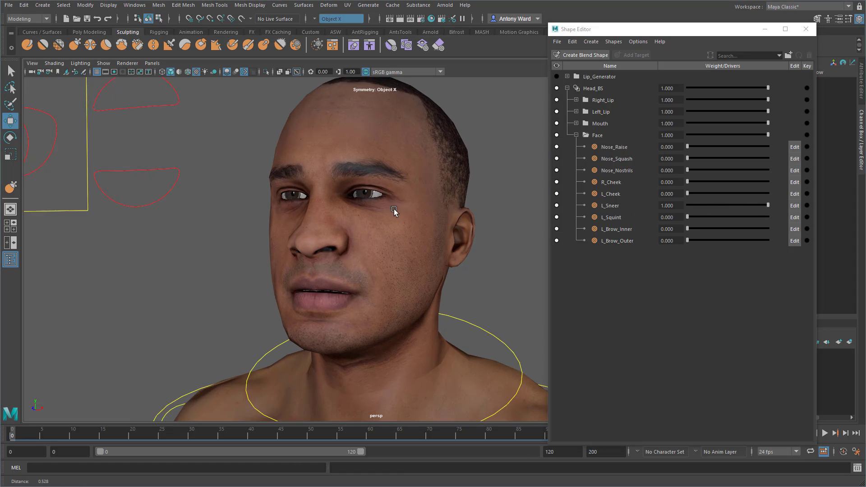
pyautogui.keyDown('alt'); pyautogui.moveTo(394, 209); pyautogui.dragTo(410, 207, button='right'); pyautogui.keyUp('alt')
pyautogui.keyDown('alt'); pyautogui.moveTo(411, 208); pyautogui.dragTo(411, 214, button='middle'); pyautogui.keyUp('alt')
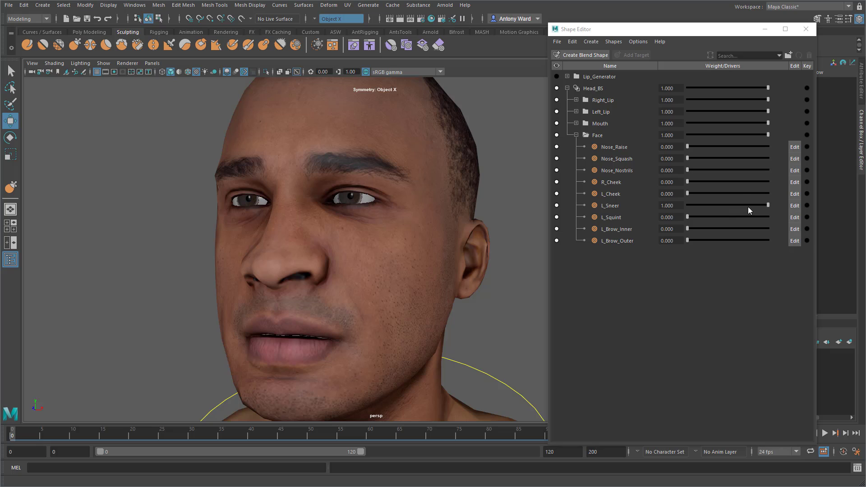
pyautogui.moveTo(768, 205)
pyautogui.mouseDown()
pyautogui.moveTo(668, 203)
pyautogui.moveTo(772, 203)
pyautogui.moveTo(676, 204)
pyautogui.moveTo(772, 217)
pyautogui.mouseUp()
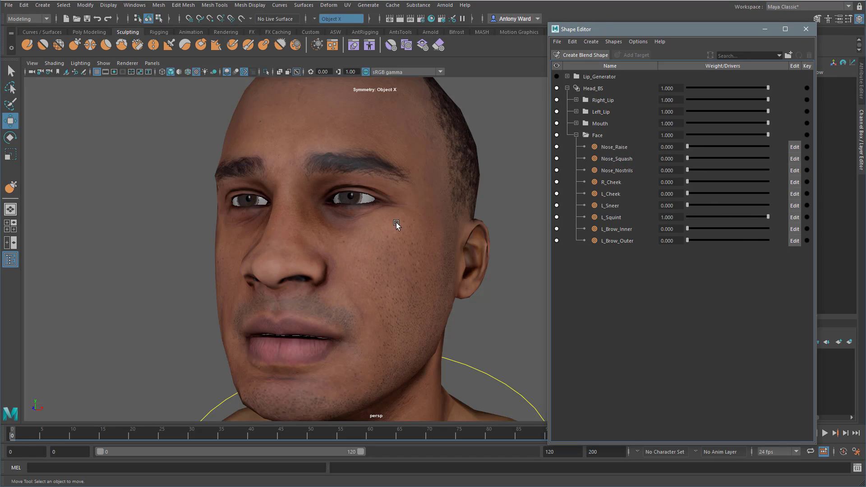
pyautogui.moveTo(687, 206); pyautogui.dragTo(785, 204)
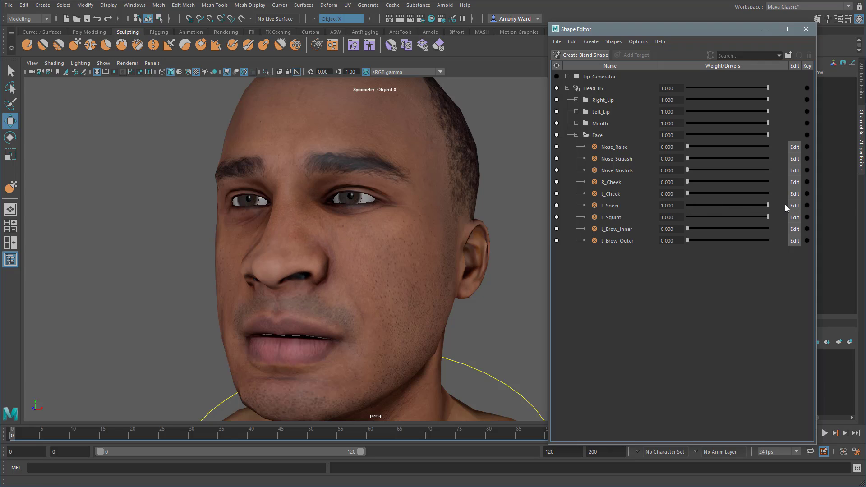
pyautogui.click(621, 206)
pyautogui.keyDown('shift'); pyautogui.click(621, 217); pyautogui.keyUp('shift')
pyautogui.moveTo(766, 206); pyautogui.dragTo(670, 203)
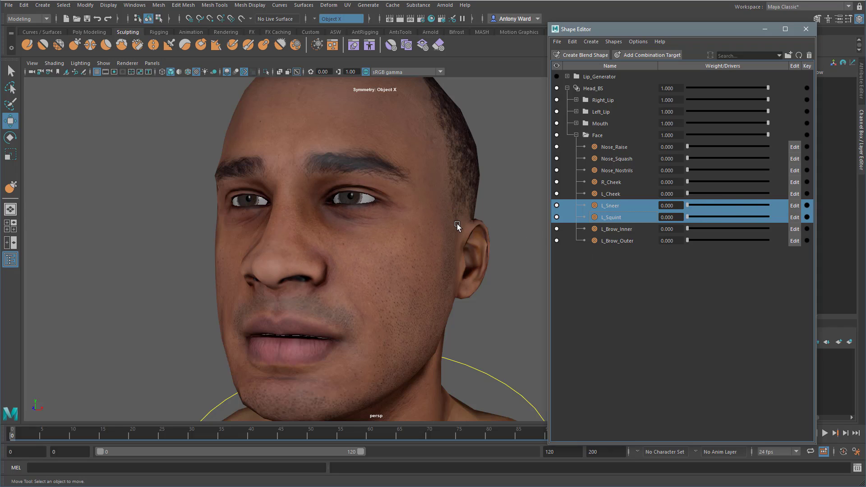
# - Raise the left brow by setting L_Brow_Inner and L_Brow_Outer together to 1.000
pyautogui.click(626, 229)
pyautogui.keyDown('shift'); pyautogui.click(624, 242); pyautogui.keyUp('shift')
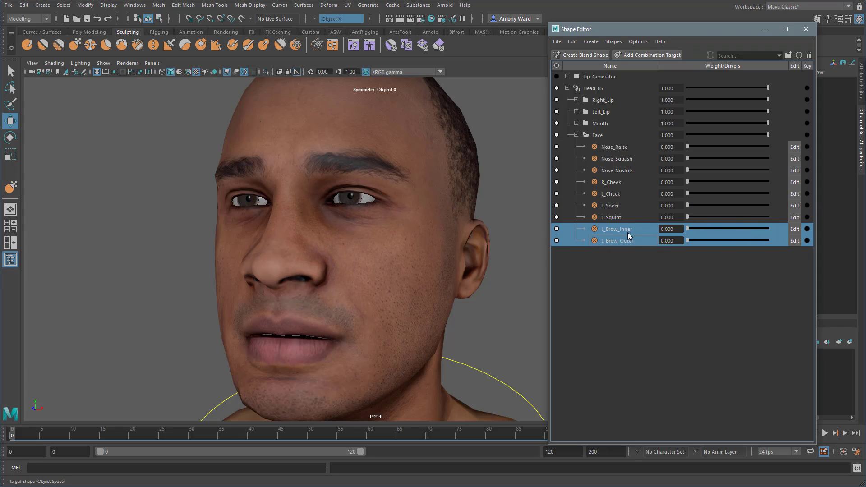
pyautogui.keyDown('alt'); pyautogui.moveTo(465, 231); pyautogui.dragTo(451, 229); pyautogui.keyUp('alt')
pyautogui.keyDown('alt'); pyautogui.moveTo(451, 229); pyautogui.dragTo(417, 233, button='middle'); pyautogui.keyUp('alt')
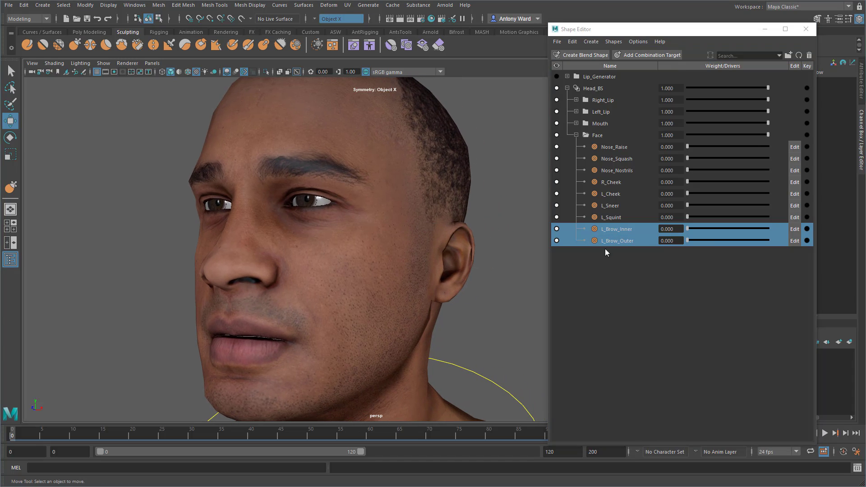
pyautogui.moveTo(688, 228); pyautogui.dragTo(777, 229)
pyautogui.click(643, 271)
pyautogui.click(624, 229)
pyautogui.keyDown('shift'); pyautogui.click(629, 241); pyautogui.keyUp('shift')
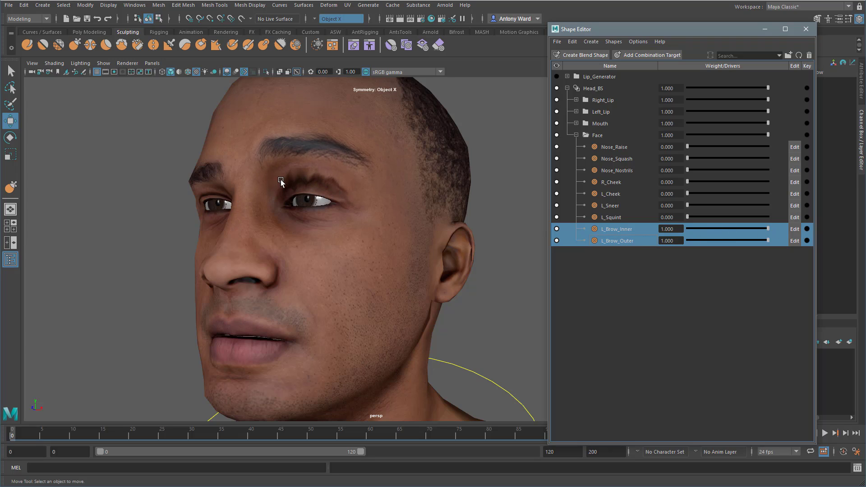
# - Examine the raised brow's untextured mesh with Hardware Texturing off, turn texturing back on, and deselect the head
pyautogui.click(54, 63)
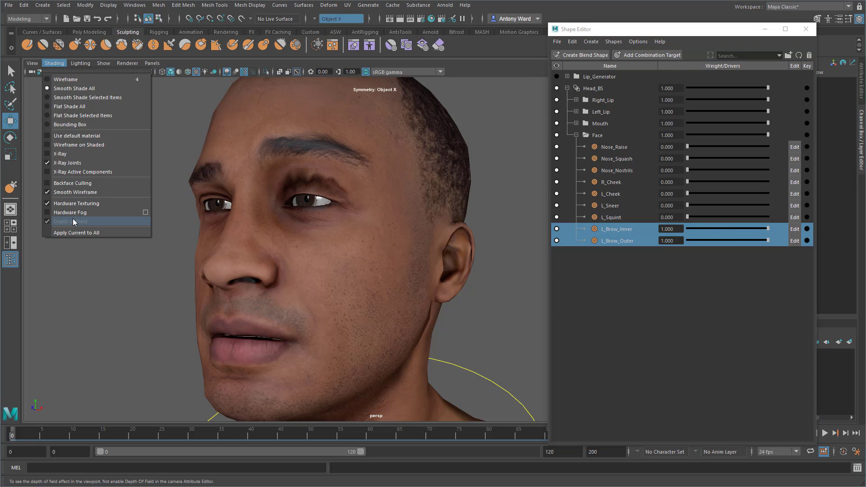
pyautogui.click(74, 203)
pyautogui.click(368, 194)
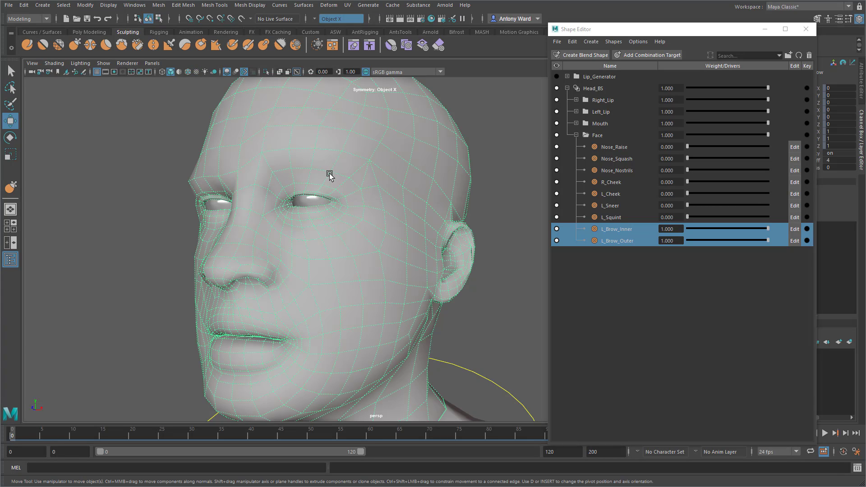
pyautogui.click(60, 65)
pyautogui.click(70, 203)
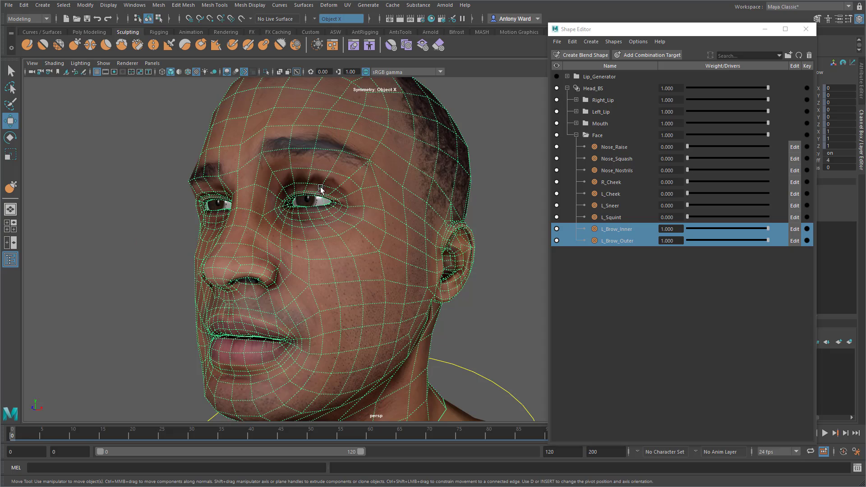
pyautogui.click(123, 239)
pyautogui.moveTo(328, 223)
pyautogui.keyDown('alt'); pyautogui.mouseDown()
pyautogui.moveTo(355, 226)
pyautogui.moveTo(341, 226)
pyautogui.mouseUp(); pyautogui.keyUp('alt')
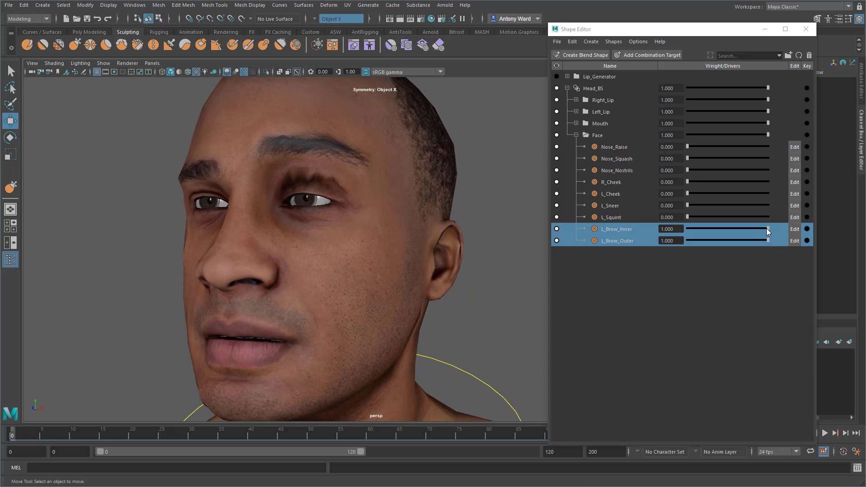
# - Reset the L_Brow_Inner and L_Brow_Outer weights to 0
pyautogui.moveTo(767, 228); pyautogui.dragTo(686, 231)
pyautogui.keyDown('alt'); pyautogui.moveTo(495, 218); pyautogui.dragTo(421, 225); pyautogui.keyUp('alt')
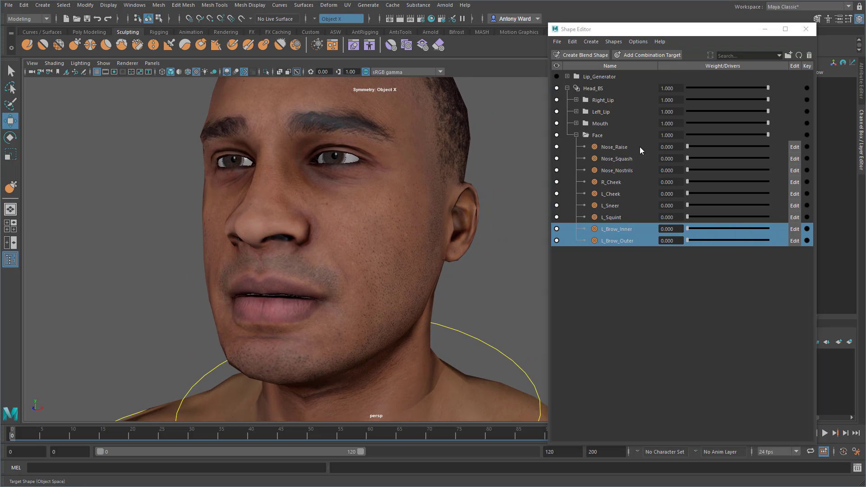
# - Test the Nose_Raise, Nose_Squash and Nose_Nostrils targets from several angles and return each weight to 0
pyautogui.click(626, 147)
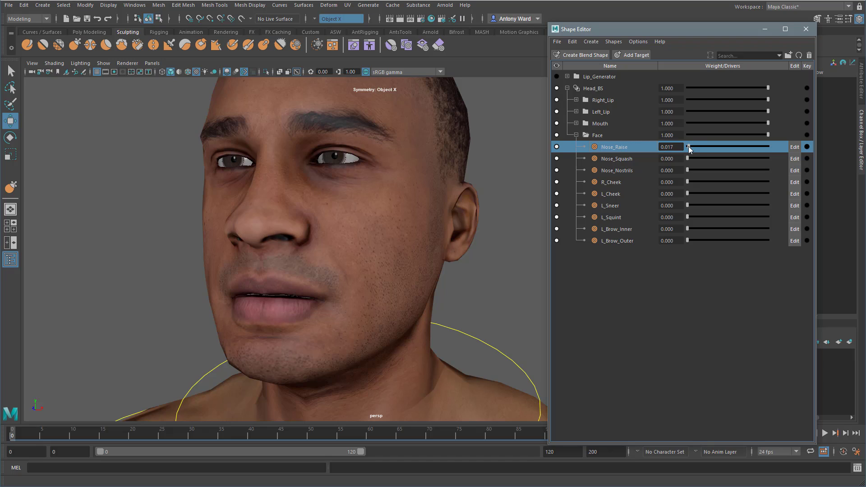
pyautogui.moveTo(688, 146); pyautogui.dragTo(665, 146)
pyautogui.keyDown('alt'); pyautogui.moveTo(524, 176); pyautogui.dragTo(377, 193); pyautogui.keyUp('alt')
pyautogui.moveTo(687, 158); pyautogui.dragTo(666, 156)
pyautogui.keyDown('alt'); pyautogui.moveTo(342, 241); pyautogui.dragTo(385, 243); pyautogui.keyUp('alt')
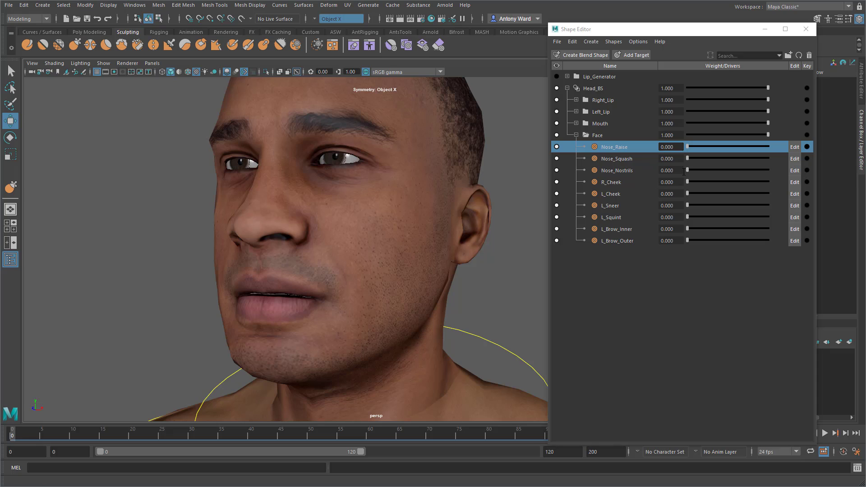
pyautogui.moveTo(688, 170); pyautogui.dragTo(670, 164)
pyautogui.keyDown('alt'); pyautogui.moveTo(378, 268); pyautogui.dragTo(343, 209); pyautogui.keyUp('alt')
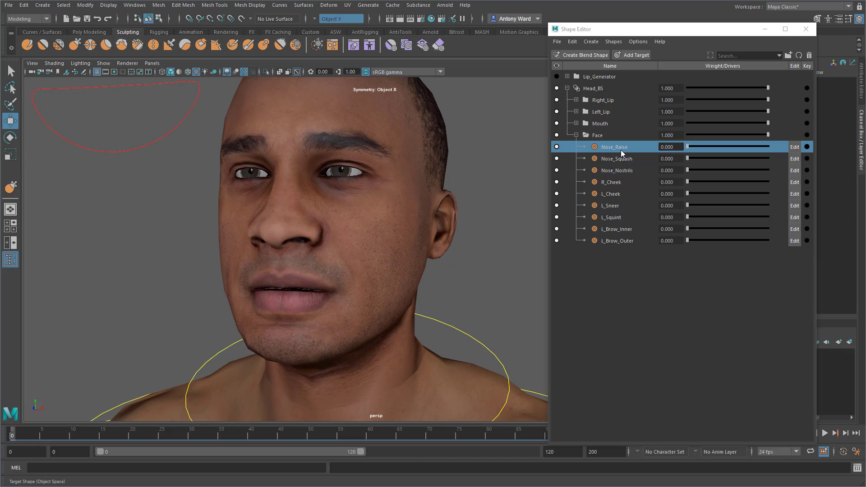
# - Try Nose_Raise at a weight of 1.000 and set it to the negative value -1
pyautogui.moveTo(688, 147); pyautogui.dragTo(767, 147)
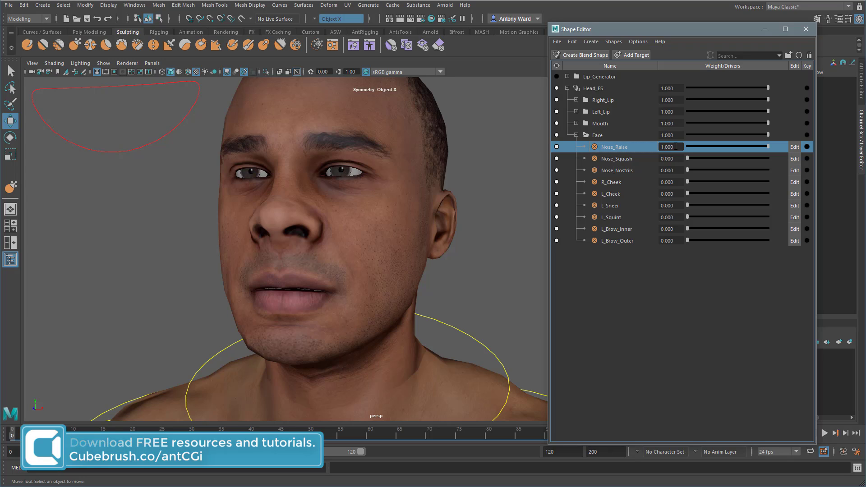
pyautogui.moveTo(675, 147); pyautogui.dragTo(650, 149)
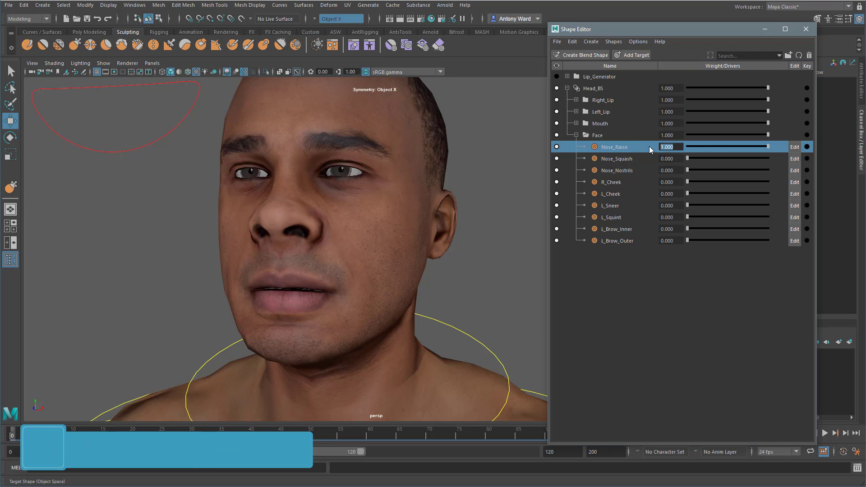
pyautogui.write('-1')
pyautogui.press('Return')
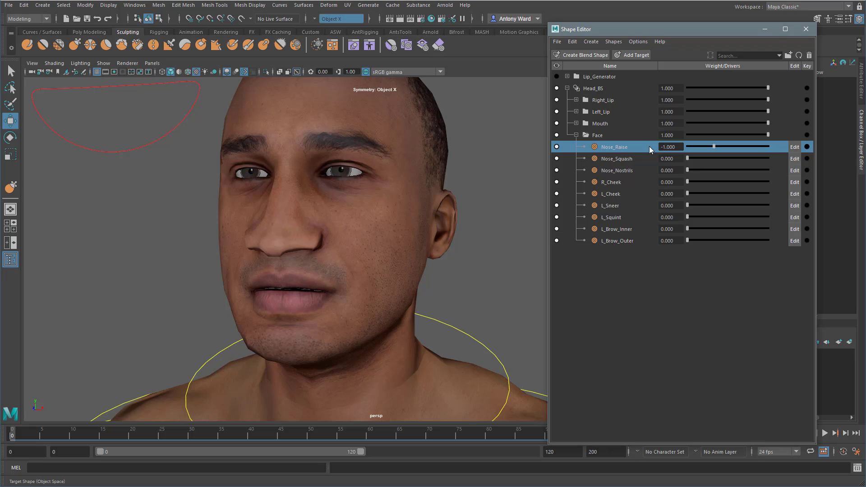
# - Check the negative Nose_Raise shape in profile by varying its weight, and reset the weight to 0
pyautogui.keyDown('alt'); pyautogui.moveTo(378, 223); pyautogui.dragTo(347, 218); pyautogui.keyUp('alt')
pyautogui.moveTo(713, 147)
pyautogui.mouseDown()
pyautogui.moveTo(765, 139)
pyautogui.moveTo(712, 139)
pyautogui.moveTo(720, 138)
pyautogui.mouseUp()
pyautogui.keyDown('alt'); pyautogui.moveTo(317, 287); pyautogui.dragTo(309, 242); pyautogui.keyUp('alt')
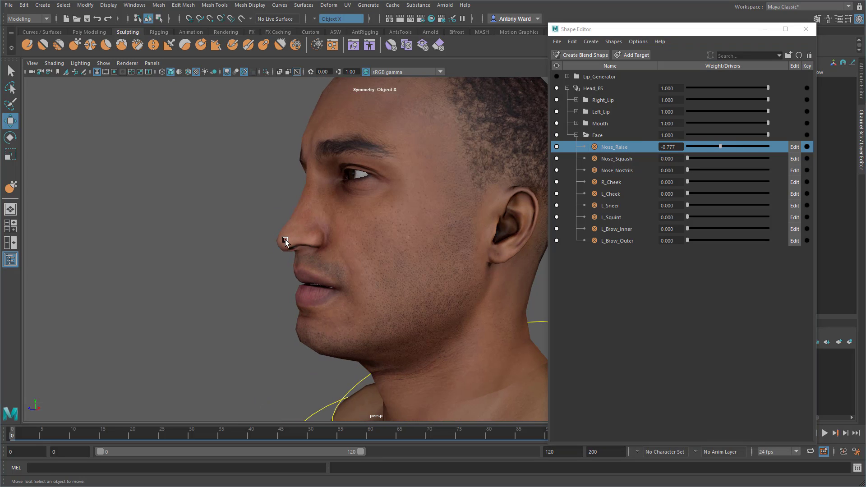
pyautogui.moveTo(720, 146)
pyautogui.mouseDown()
pyautogui.moveTo(766, 142)
pyautogui.moveTo(722, 144)
pyautogui.moveTo(763, 145)
pyautogui.moveTo(734, 144)
pyautogui.mouseUp()
pyautogui.moveTo(677, 147); pyautogui.dragTo(640, 148)
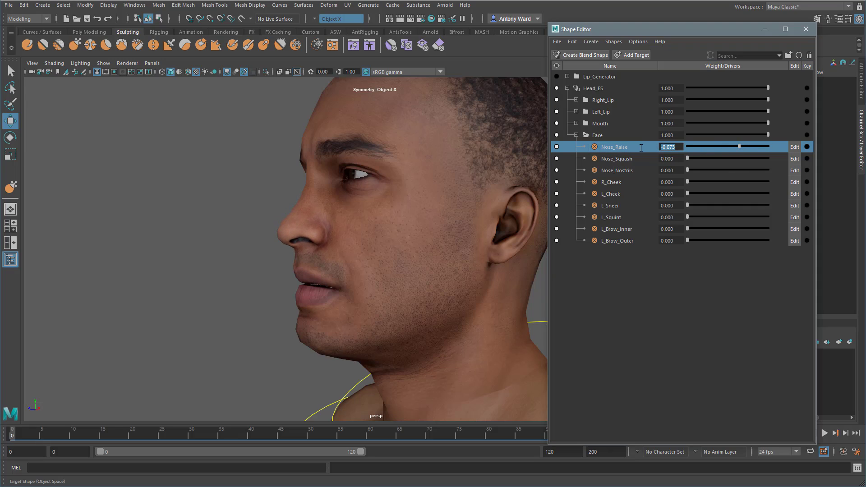
pyautogui.write('0')
pyautogui.press('Return')
# - Test Nose_Squash at a weight of -1, vary the weight to compare the nose shape, and return it to 0
pyautogui.doubleClick(661, 158)
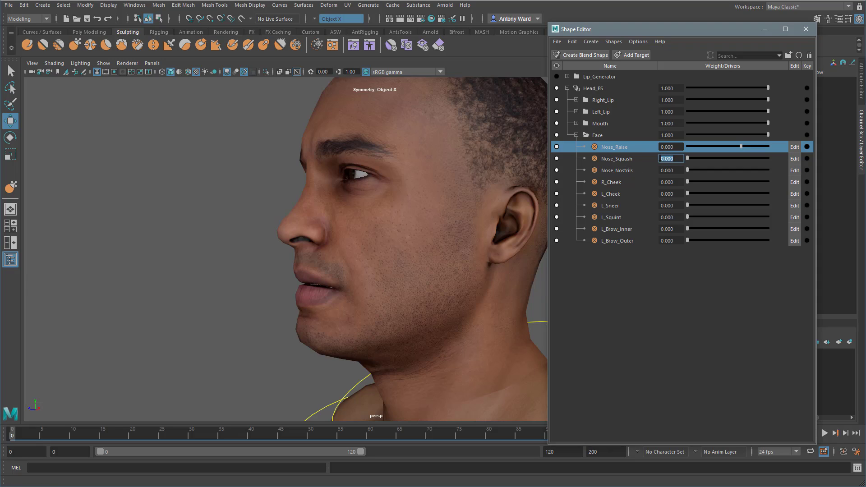
pyautogui.write('-1')
pyautogui.press('Return')
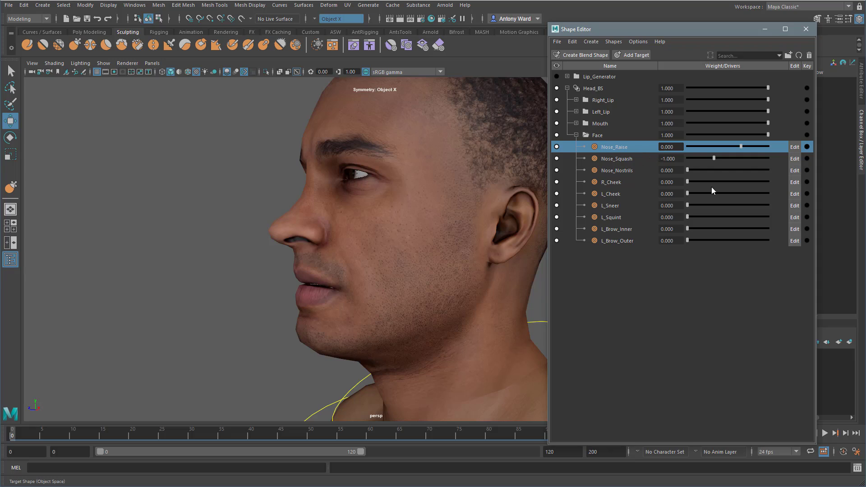
pyautogui.moveTo(714, 158)
pyautogui.mouseDown()
pyautogui.moveTo(770, 159)
pyautogui.moveTo(724, 158)
pyautogui.mouseUp()
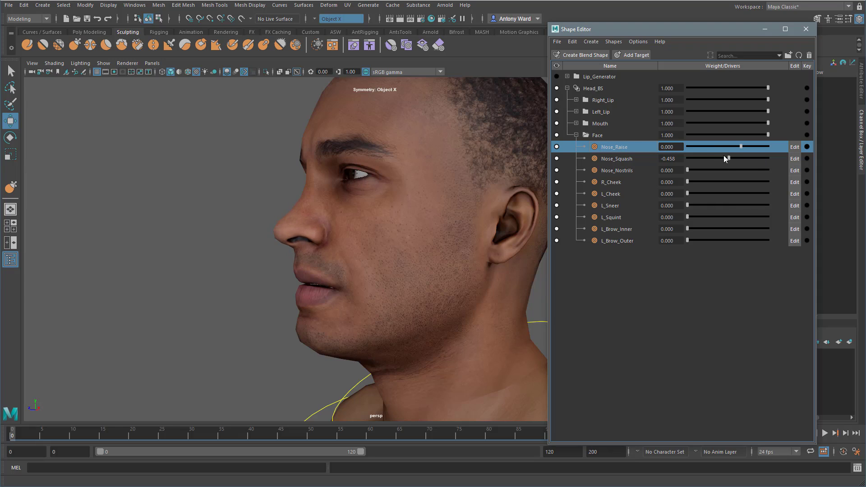
pyautogui.click(684, 158)
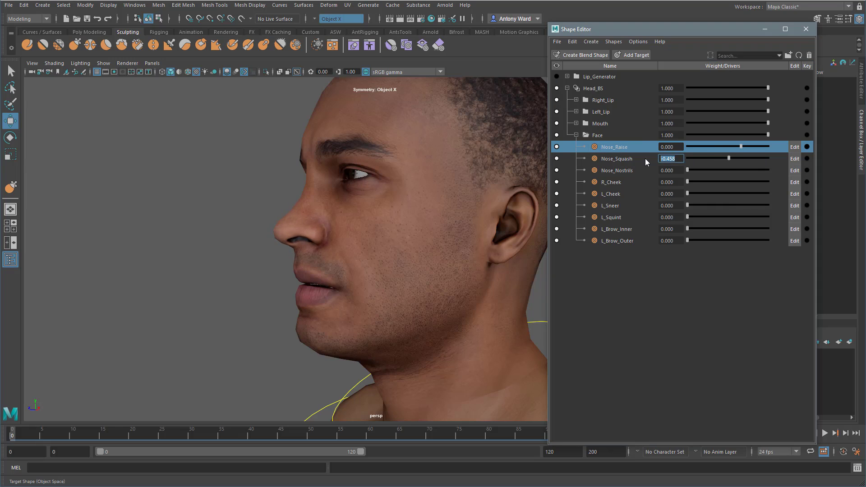
pyautogui.write('0')
pyautogui.press('Tab')
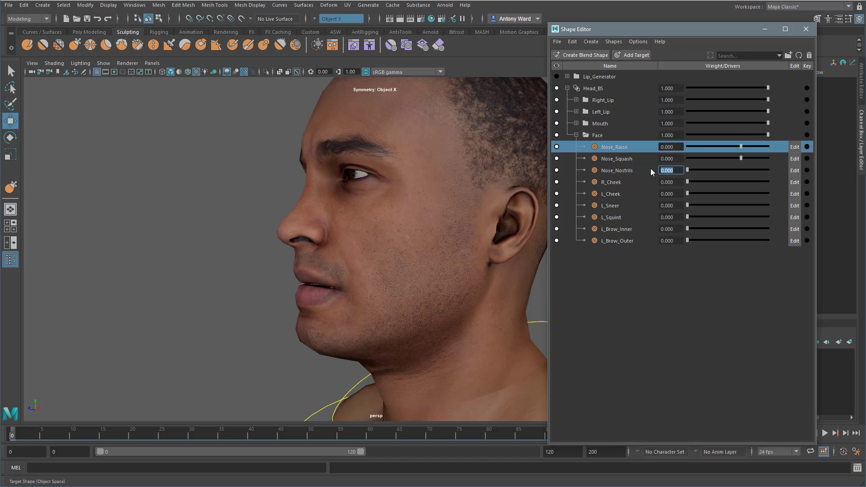
# - Test Nose_Nostrils at a weight of -1 while looking from below, vary it, and return the weight to 0
pyautogui.write('-1')
pyautogui.press('Return')
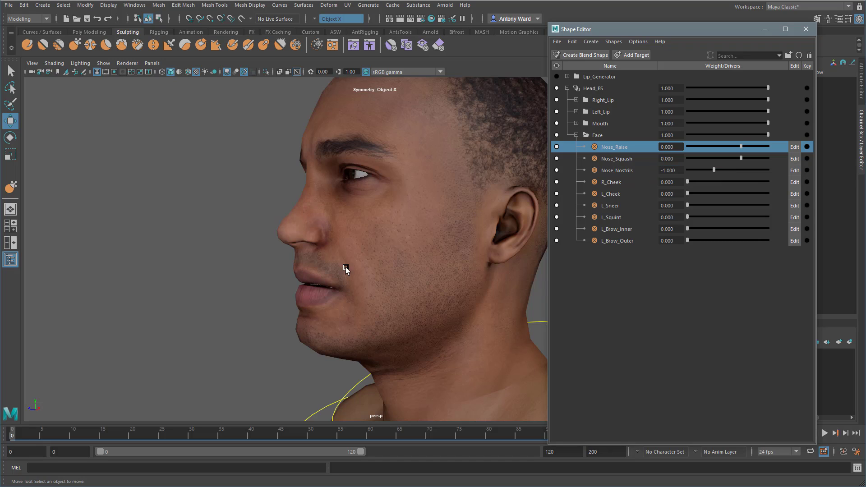
pyautogui.keyDown('alt'); pyautogui.moveTo(345, 268); pyautogui.dragTo(372, 233); pyautogui.keyUp('alt')
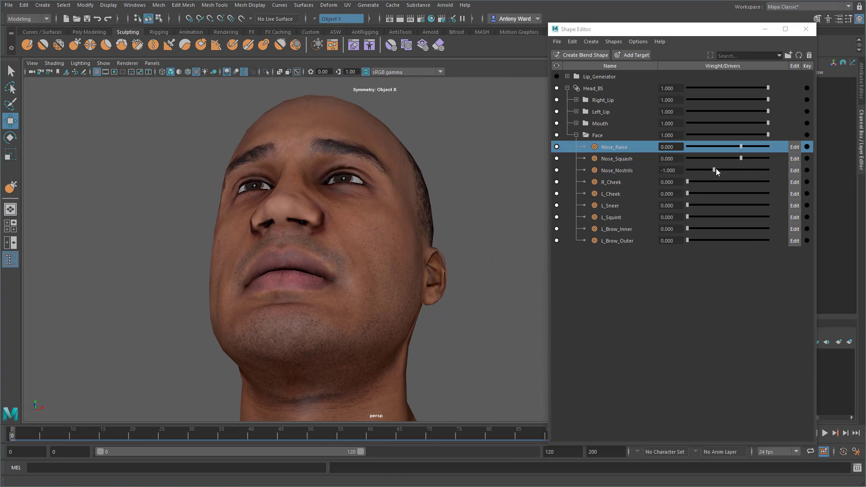
pyautogui.moveTo(715, 169)
pyautogui.mouseDown()
pyautogui.moveTo(762, 167)
pyautogui.moveTo(721, 166)
pyautogui.moveTo(728, 166)
pyautogui.mouseUp()
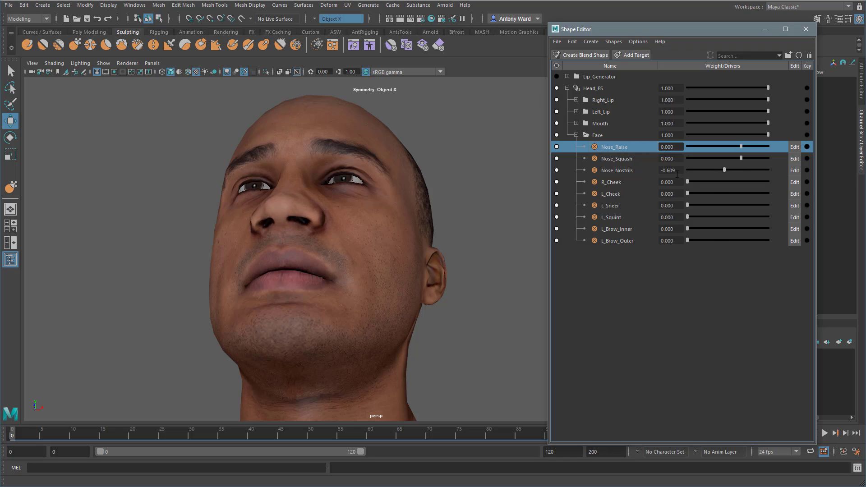
pyautogui.click(676, 170)
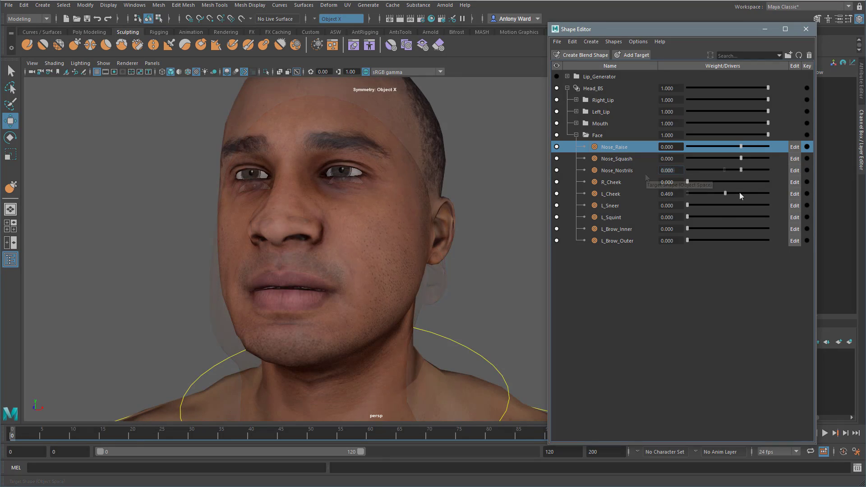
# - Test L_Cheek with positive weights and at -1, view it from the front, and return the weight to 0
pyautogui.moveTo(739, 192); pyautogui.dragTo(688, 192)
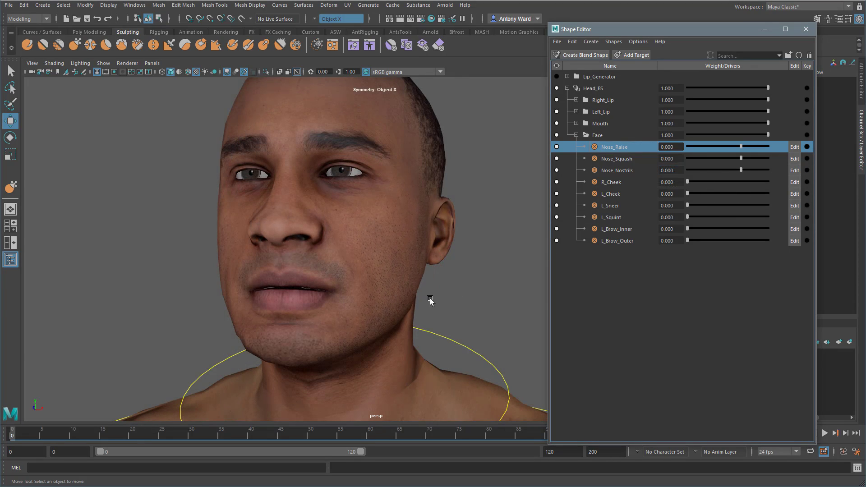
pyautogui.click(666, 193)
pyautogui.write('-1')
pyautogui.press('Return')
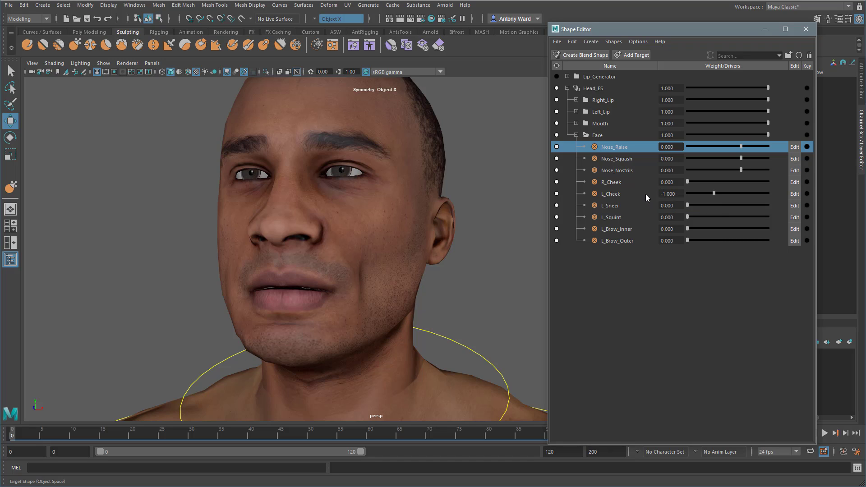
pyautogui.keyDown('alt'); pyautogui.moveTo(460, 277); pyautogui.dragTo(491, 281); pyautogui.keyUp('alt')
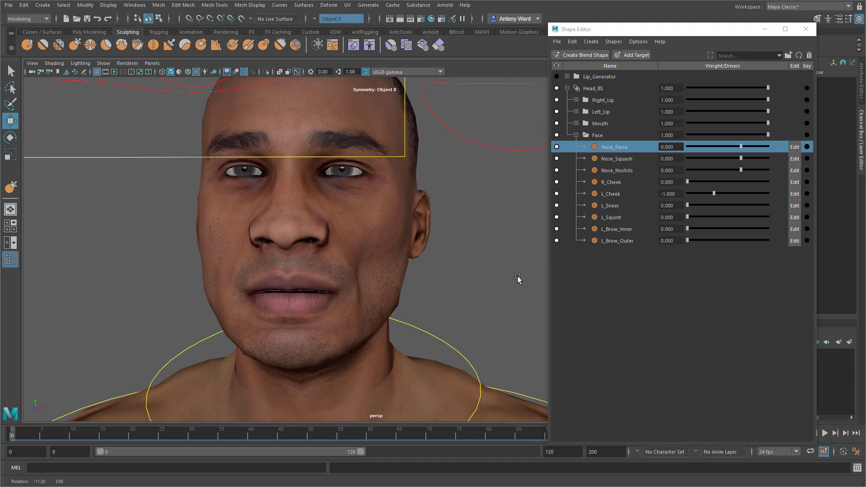
pyautogui.moveTo(713, 191); pyautogui.dragTo(758, 183)
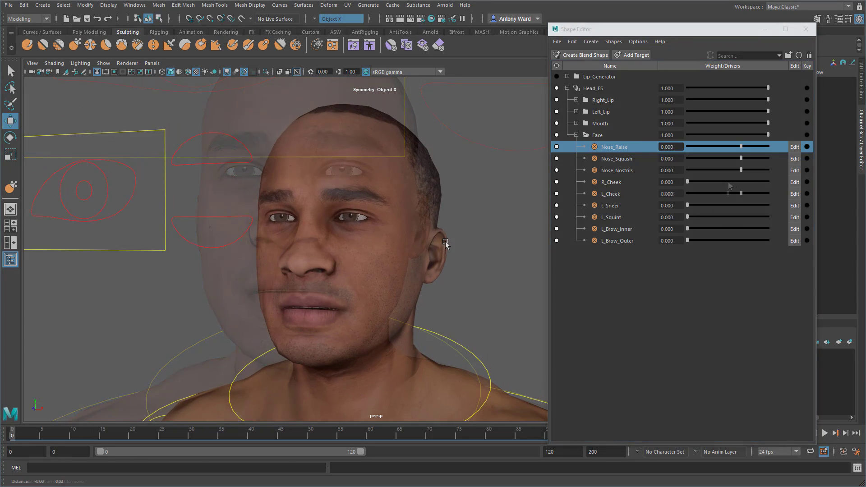
# - Select the left-side Face targets from L_Cheek through L_Brow_Outer
pyautogui.click(619, 192)
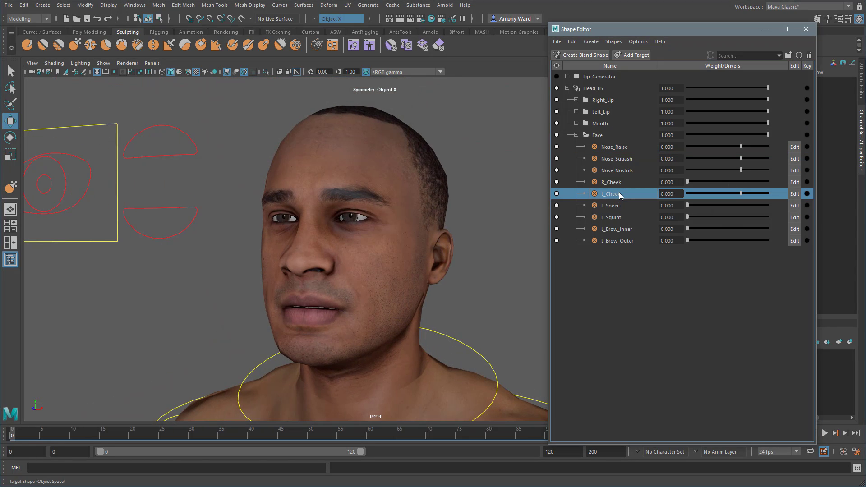
pyautogui.keyDown('shift'); pyautogui.click(613, 241); pyautogui.keyUp('shift')
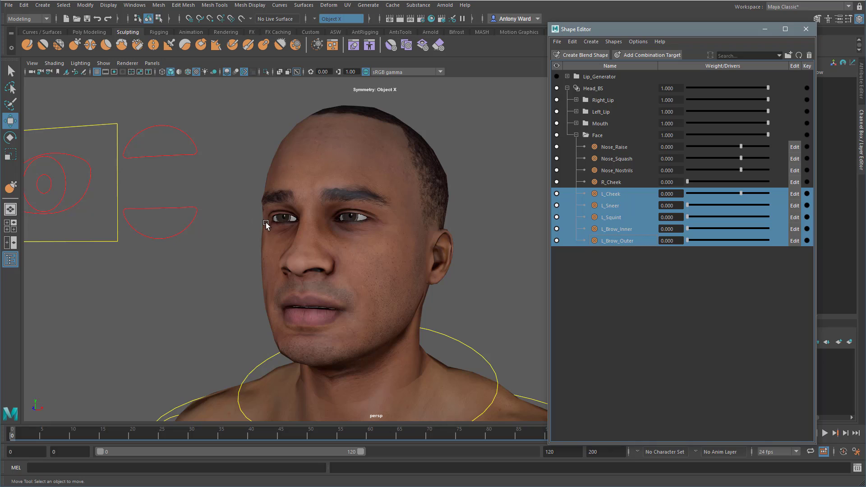
pyautogui.moveTo(364, 244)
pyautogui.keyDown('alt'); pyautogui.mouseDown()
pyautogui.moveTo(380, 240)
pyautogui.moveTo(358, 248)
pyautogui.mouseUp(); pyautogui.keyUp('alt')
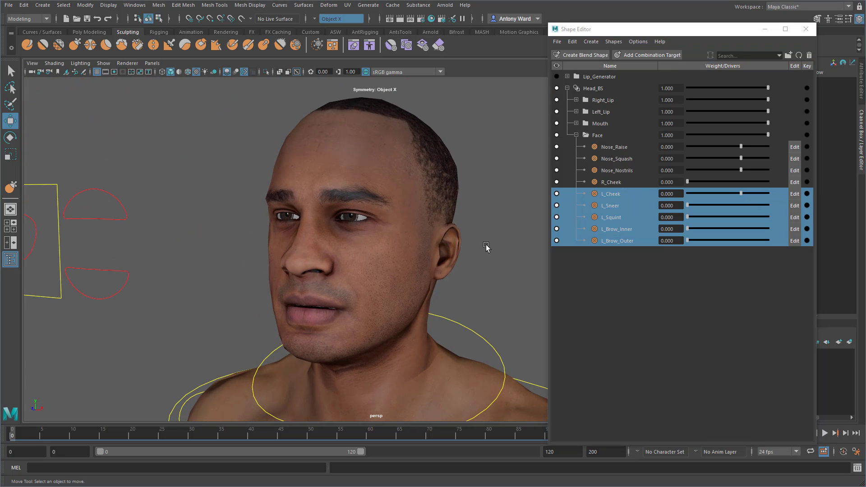
# - Expand the Mouth, Left_Lip and Right_Lip groups and review the full list of blend shape targets
pyautogui.click(576, 123)
pyautogui.click(576, 111)
pyautogui.click(576, 100)
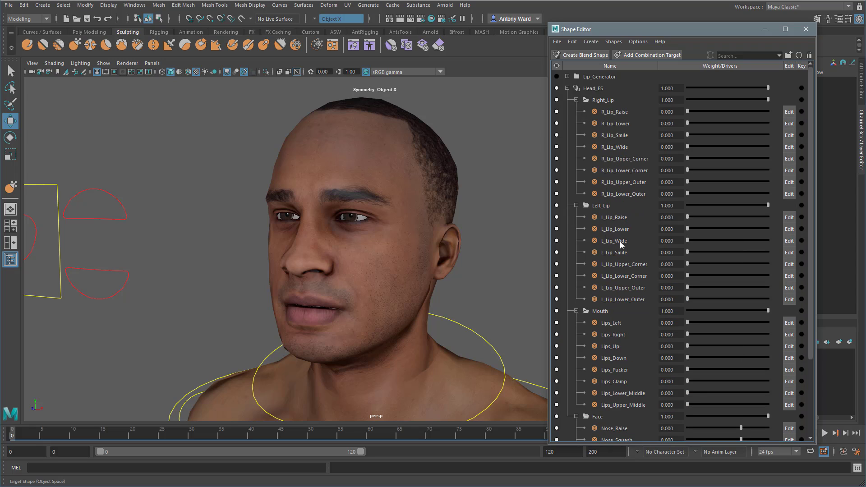
pyautogui.scroll(-3, 688, 339)
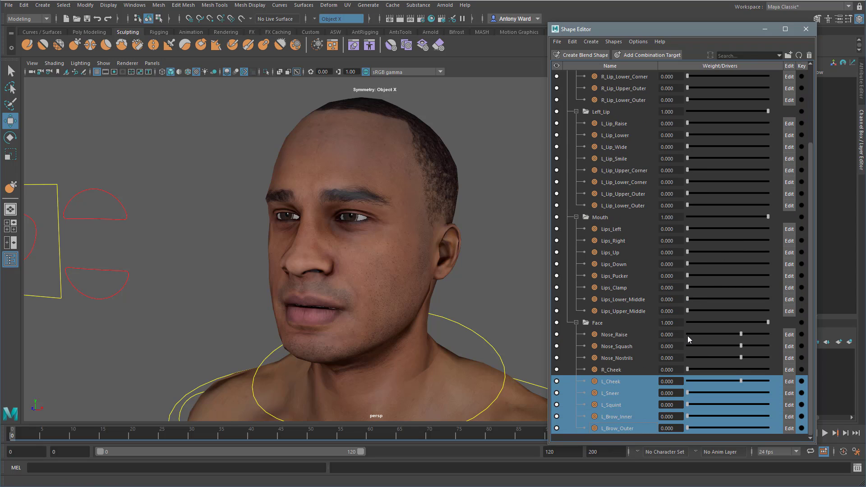
pyautogui.scroll(3, 688, 340)
# - Select the Head_BS blend shape node, uncover the Channel Box, and review its list of target attributes
pyautogui.click(593, 89)
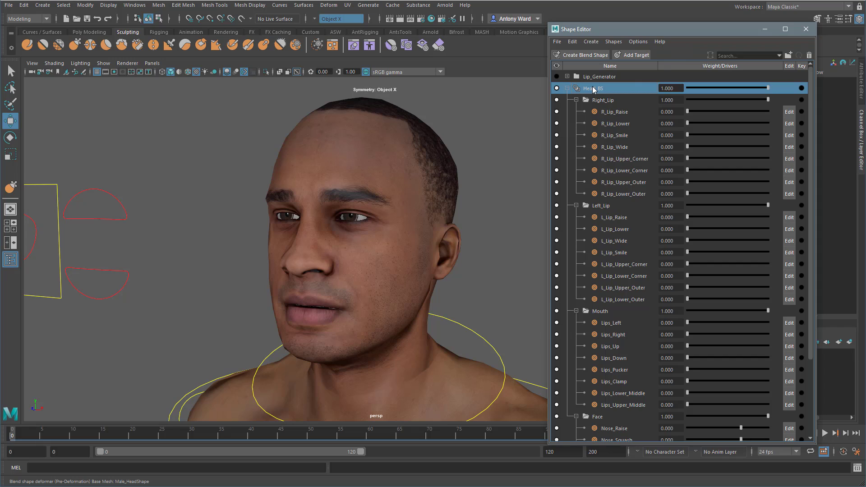
pyautogui.rightClick(596, 91)
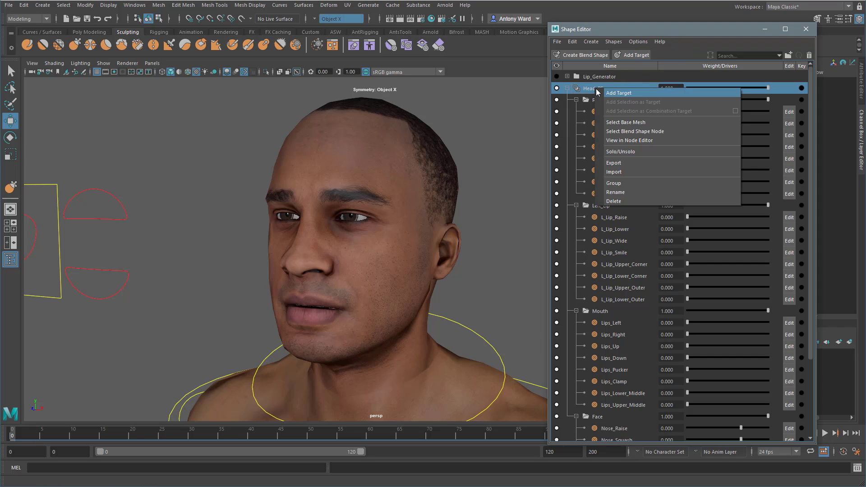
pyautogui.click(645, 132)
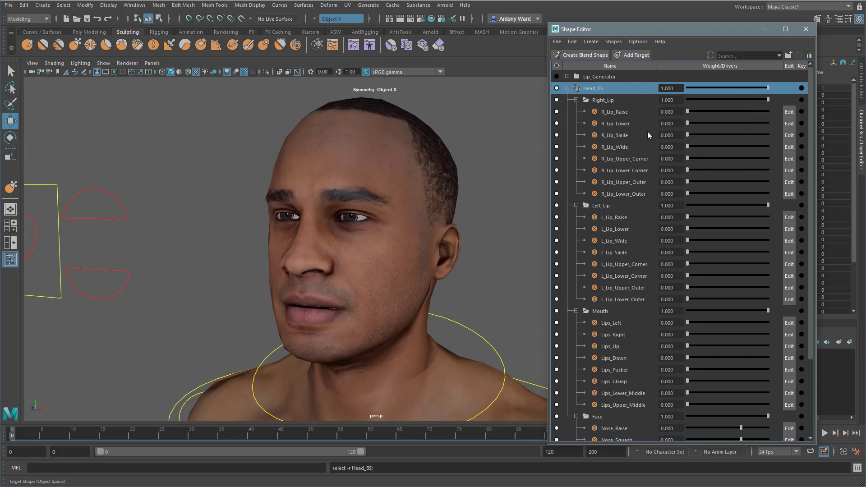
pyautogui.moveTo(714, 35); pyautogui.dragTo(625, 39)
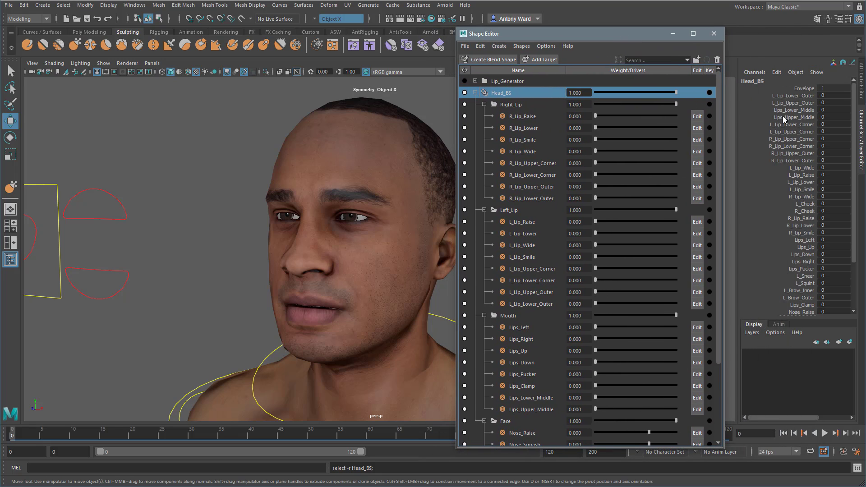
pyautogui.scroll(-3, 809, 243)
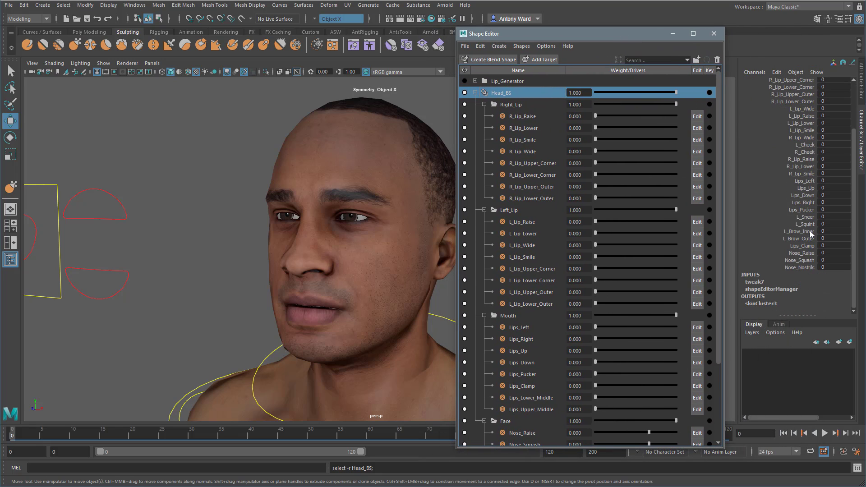
pyautogui.scroll(3, 810, 233)
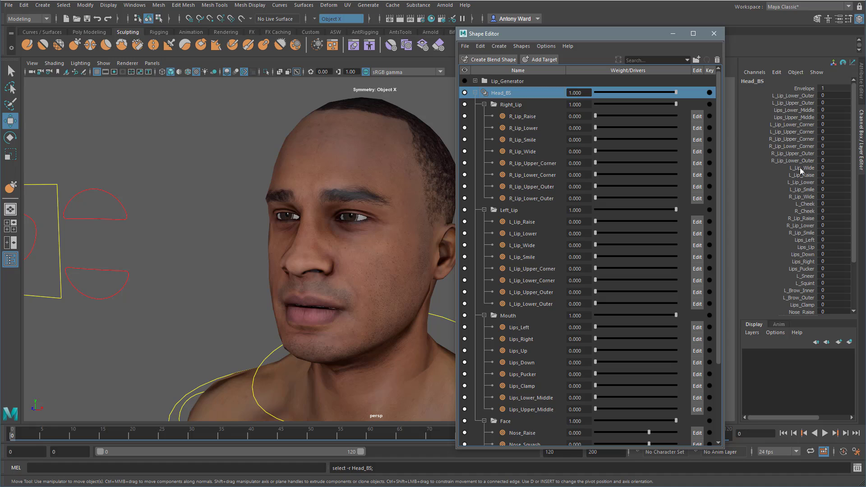
# - Unhide head_ctrl with its facial rig controls around the head, and clear the selection
pyautogui.moveTo(391, 240)
pyautogui.keyDown('alt'); pyautogui.mouseDown()
pyautogui.moveTo(370, 239)
pyautogui.moveTo(386, 234)
pyautogui.mouseUp(); pyautogui.keyUp('alt')
pyautogui.keyDown('alt'); pyautogui.moveTo(386, 234); pyautogui.dragTo(289, 237, button='right'); pyautogui.keyUp('alt')
pyautogui.keyDown('alt'); pyautogui.moveTo(289, 237); pyautogui.dragTo(362, 257); pyautogui.keyUp('alt')
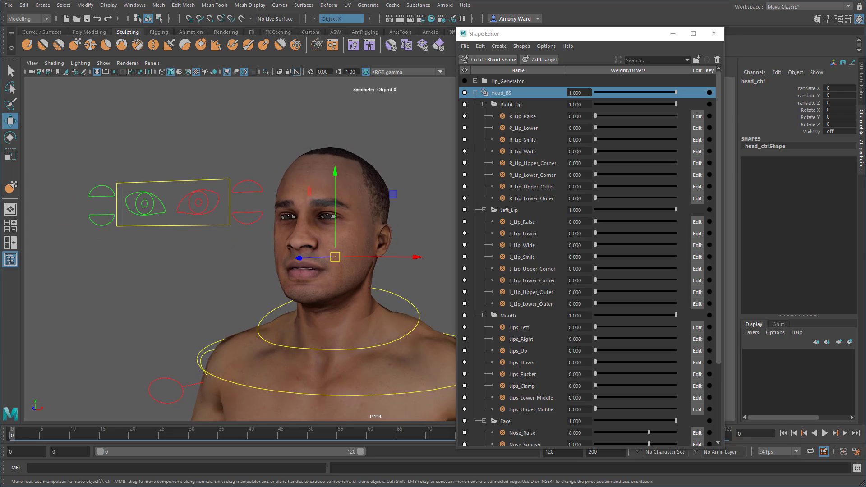
pyautogui.hotkey('shift', 'h')
pyautogui.keyDown('alt'); pyautogui.moveTo(310, 249); pyautogui.dragTo(328, 251); pyautogui.keyUp('alt')
pyautogui.keyDown('alt'); pyautogui.moveTo(328, 251); pyautogui.dragTo(398, 298, button='right'); pyautogui.keyUp('alt')
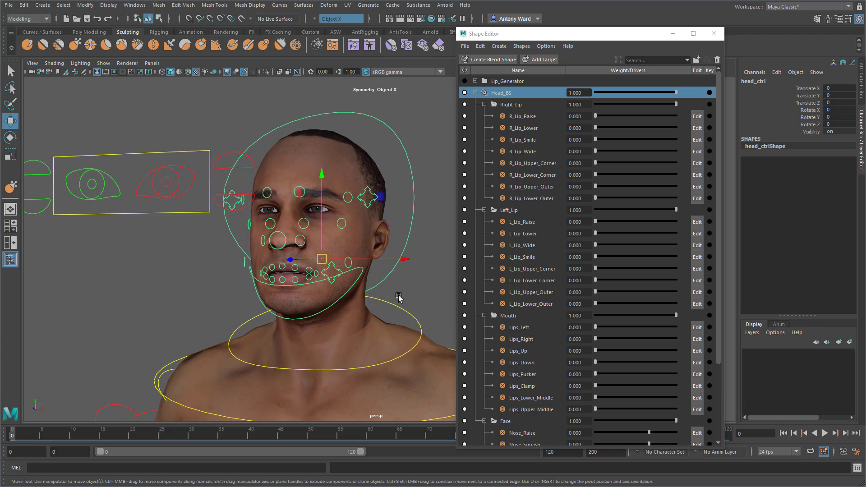
pyautogui.click(413, 285)
pyautogui.keyDown('alt'); pyautogui.moveTo(407, 301); pyautogui.dragTo(419, 293); pyautogui.keyUp('alt')
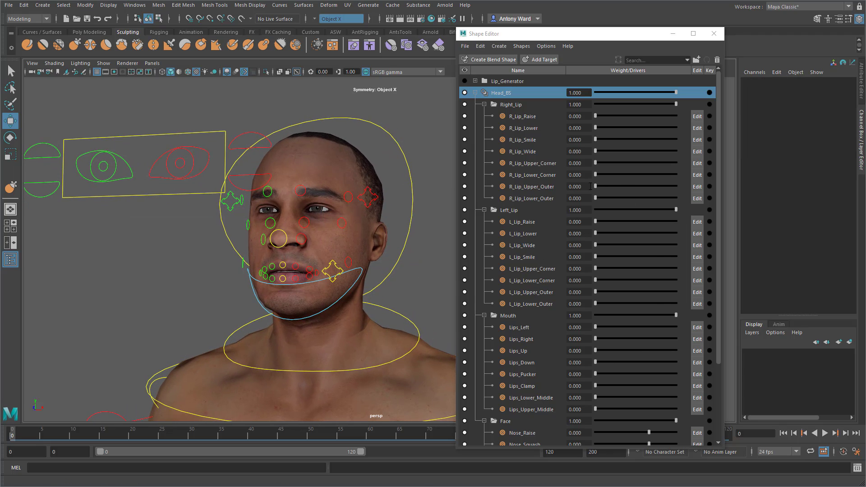
# - Select nose_ctrl and try moving it vertically
pyautogui.scroll(-3, 612, 294)
pyautogui.scroll(3, 618, 301)
pyautogui.keyDown('alt'); pyautogui.moveTo(278, 321); pyautogui.dragTo(293, 319); pyautogui.keyUp('alt')
pyautogui.keyDown('alt'); pyautogui.moveTo(293, 319); pyautogui.dragTo(327, 314, button='right'); pyautogui.keyUp('alt')
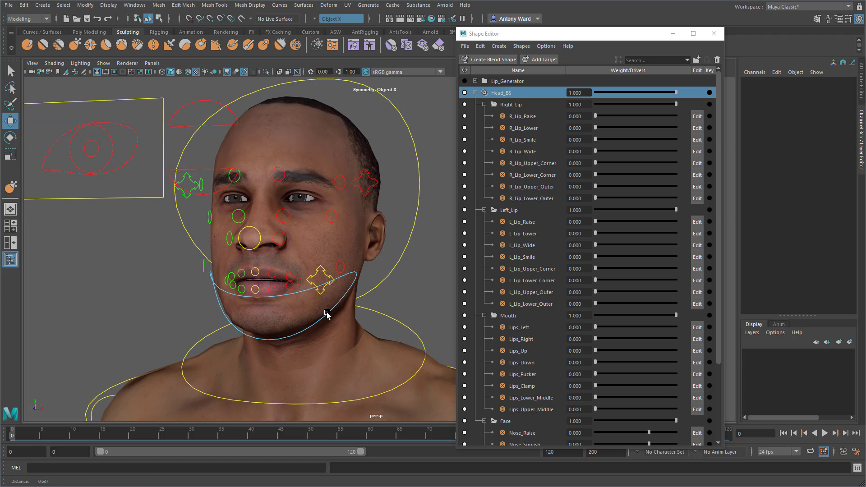
pyautogui.click(252, 251)
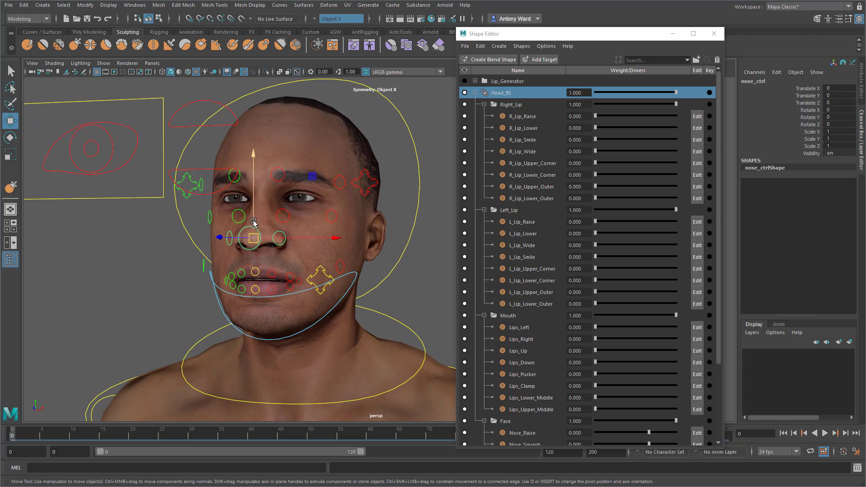
pyautogui.moveTo(253, 222); pyautogui.dragTo(250, 226)
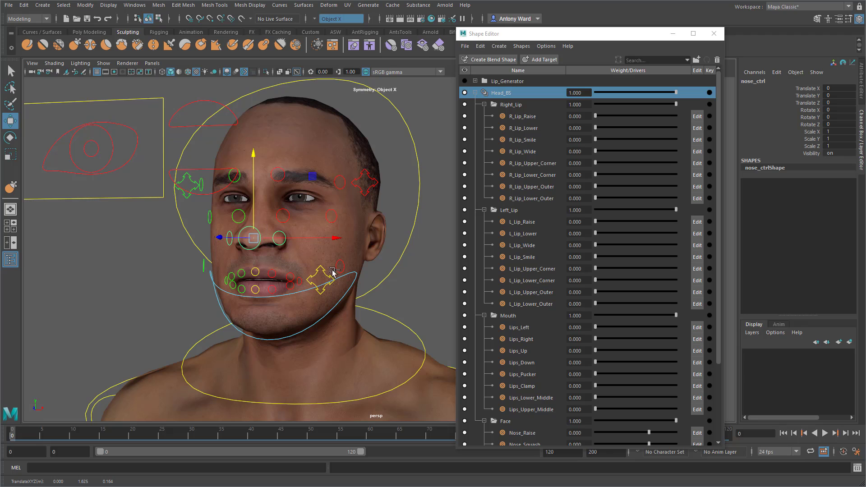
# - Try moving l_cheek_ctrl on the left cheek and undo the move
pyautogui.click(344, 265)
pyautogui.keyDown('alt'); pyautogui.moveTo(340, 286); pyautogui.dragTo(341, 311); pyautogui.keyUp('alt')
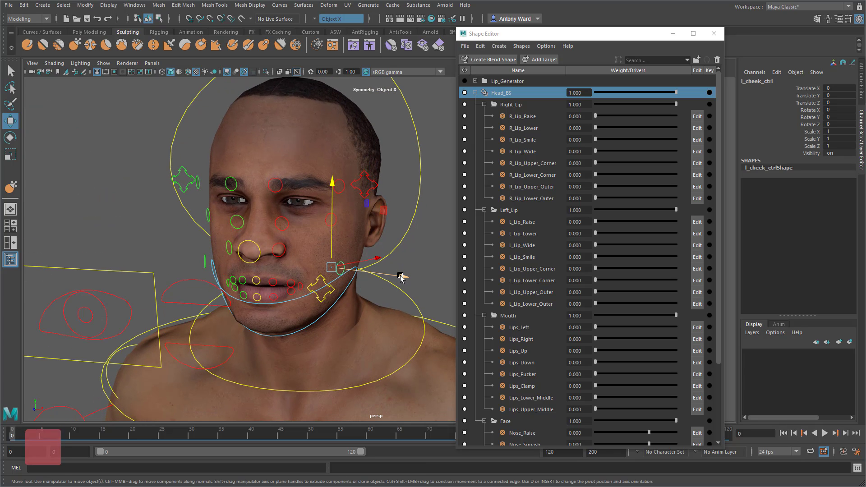
pyautogui.moveTo(402, 278); pyautogui.dragTo(420, 280)
pyautogui.hotkey('ctrl', 'z')
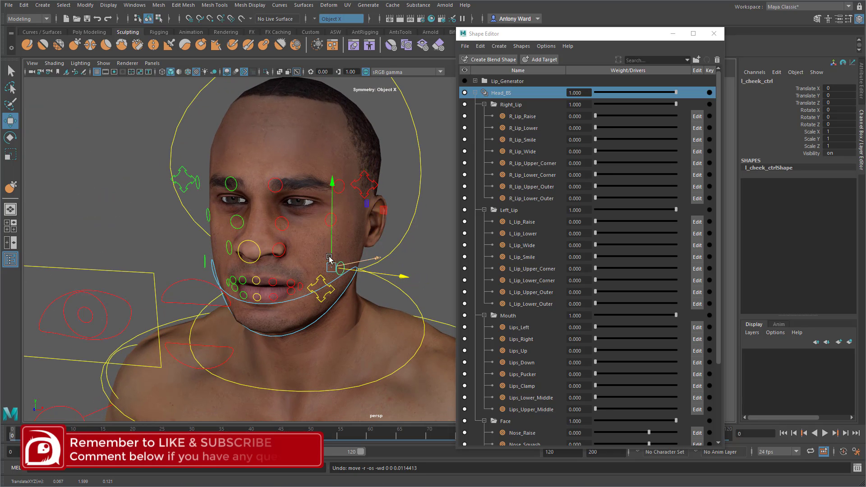
# - Try moving l_brow_inner_ctrl at the left inner brow and undo the move
pyautogui.keyDown('alt'); pyautogui.moveTo(271, 208); pyautogui.dragTo(272, 190); pyautogui.keyUp('alt')
pyautogui.click(277, 177)
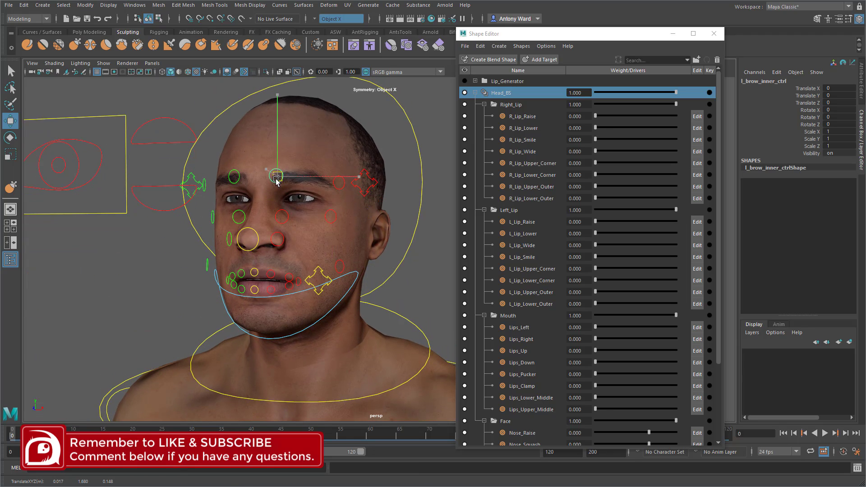
pyautogui.hotkey('ctrl', 'z')
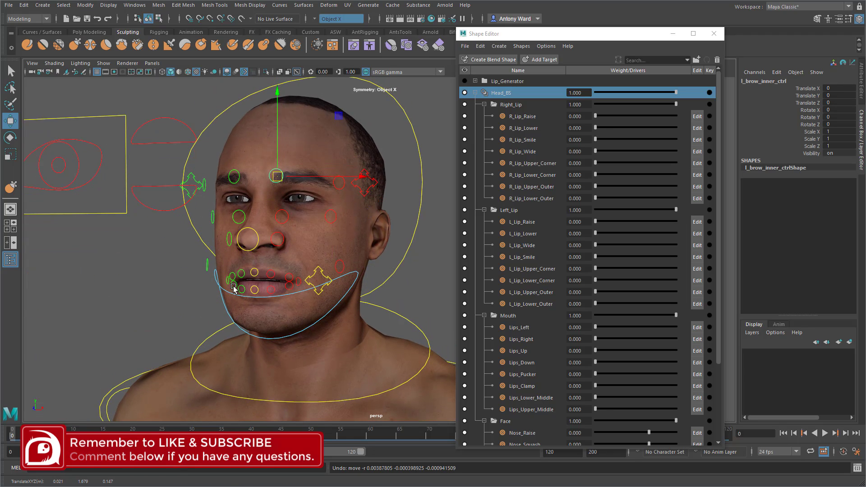
pyautogui.click(320, 278)
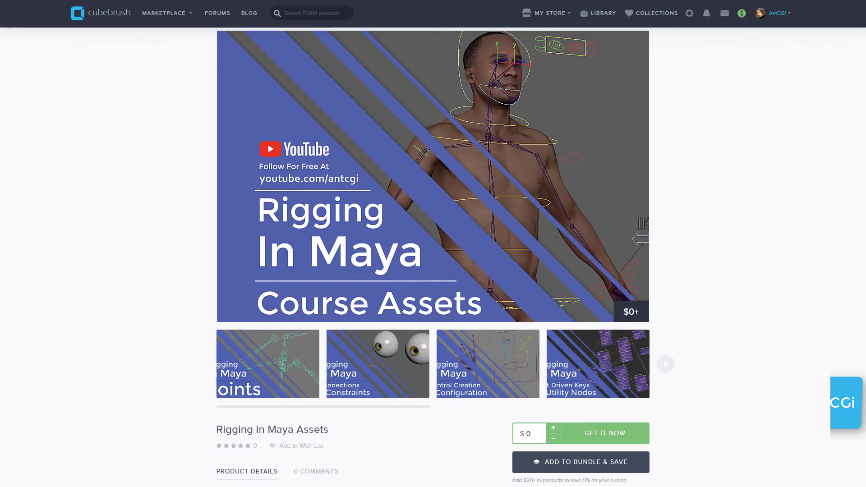
# - Switch to the browser and look through the Rigging In Maya Assets page on Cubebrush and the antCGi page on Ko-fi
pyautogui.scroll(-2, 433, 257)
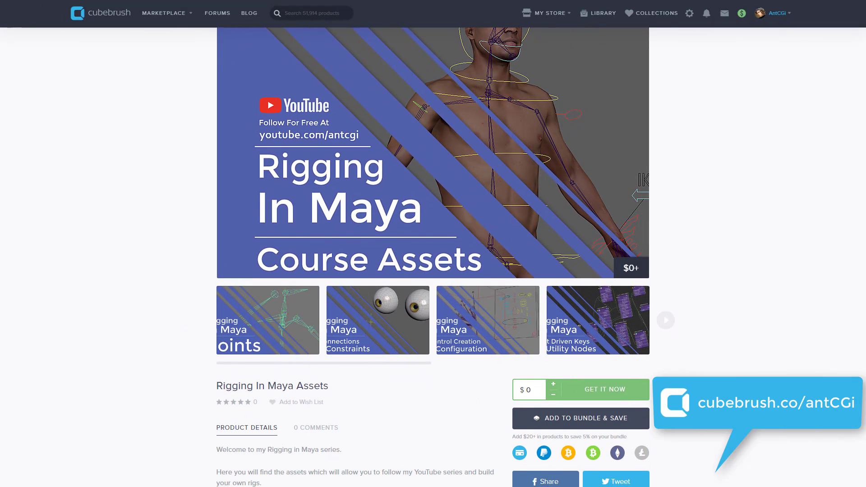
pyautogui.scroll(-3, 432, 257)
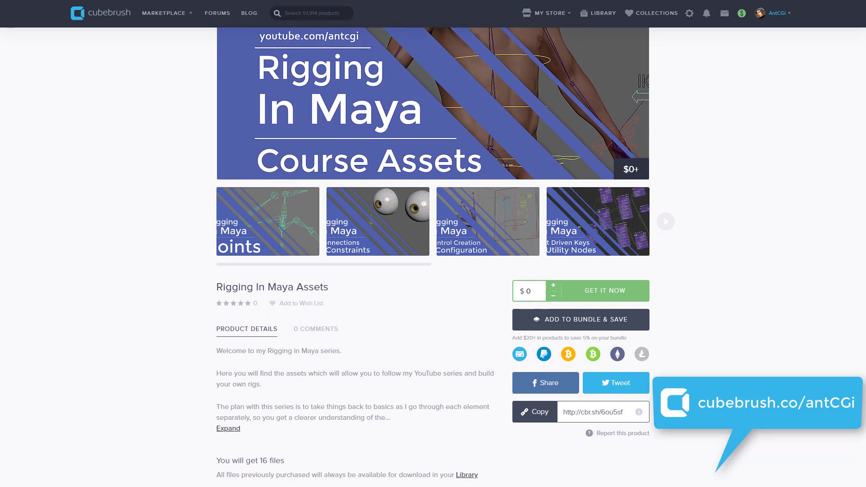
pyautogui.scroll(-1, 433, 257)
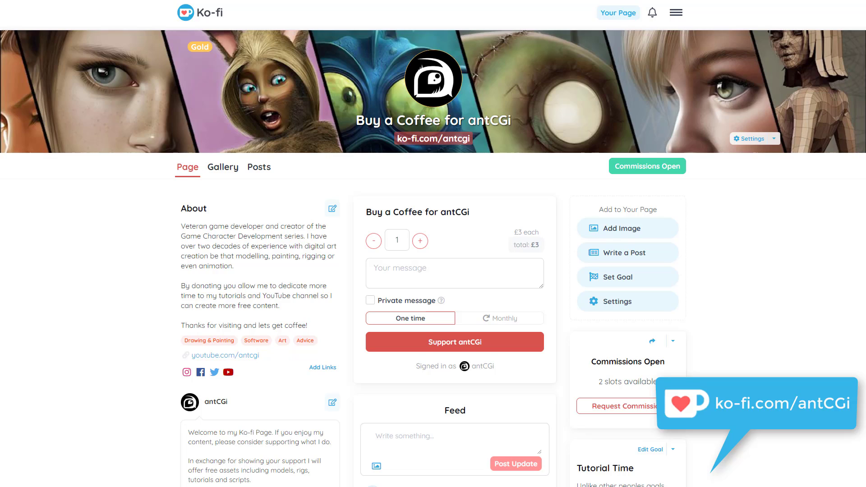
pyautogui.scroll(-2, 433, 257)
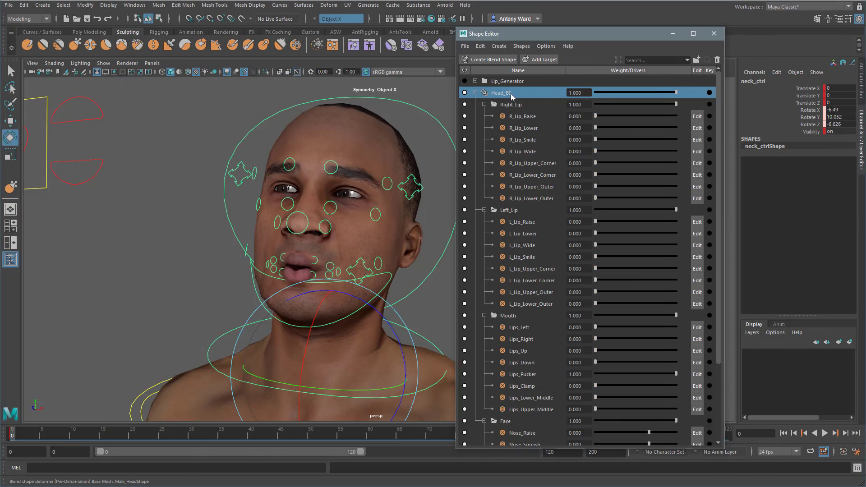
pyautogui.rightClick(510, 93)
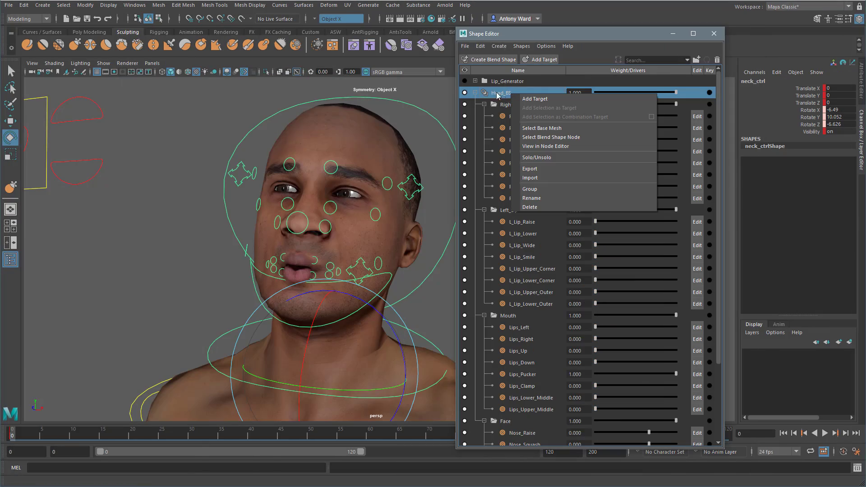
pyautogui.press('Escape')
pyautogui.moveTo(346, 211)
pyautogui.keyDown('alt'); pyautogui.mouseDown()
pyautogui.moveTo(322, 220)
pyautogui.moveTo(351, 212)
pyautogui.mouseUp(); pyautogui.keyUp('alt')
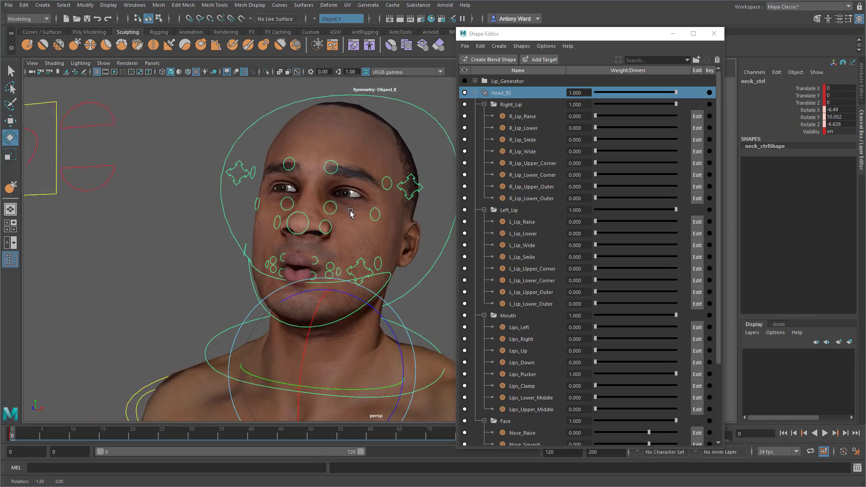
pyautogui.keyDown('alt'); pyautogui.moveTo(351, 212); pyautogui.dragTo(355, 222, button='right'); pyautogui.keyUp('alt')
pyautogui.keyDown('alt'); pyautogui.moveTo(355, 222); pyautogui.dragTo(368, 260); pyautogui.keyUp('alt')
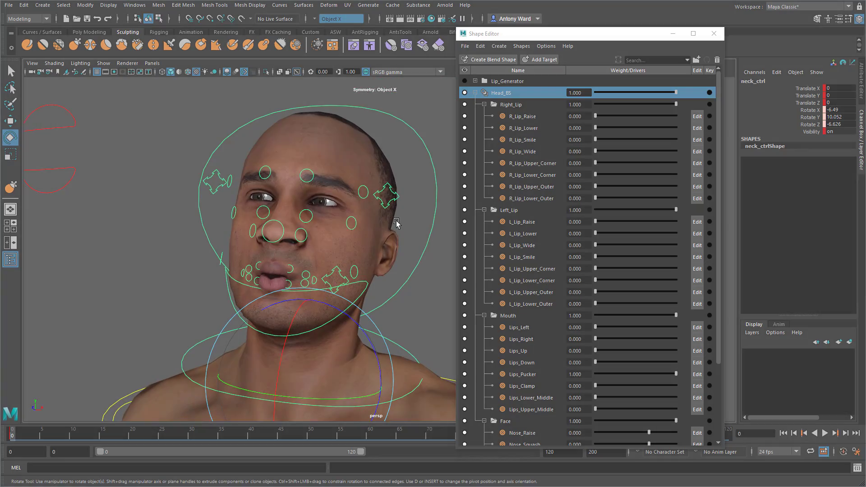